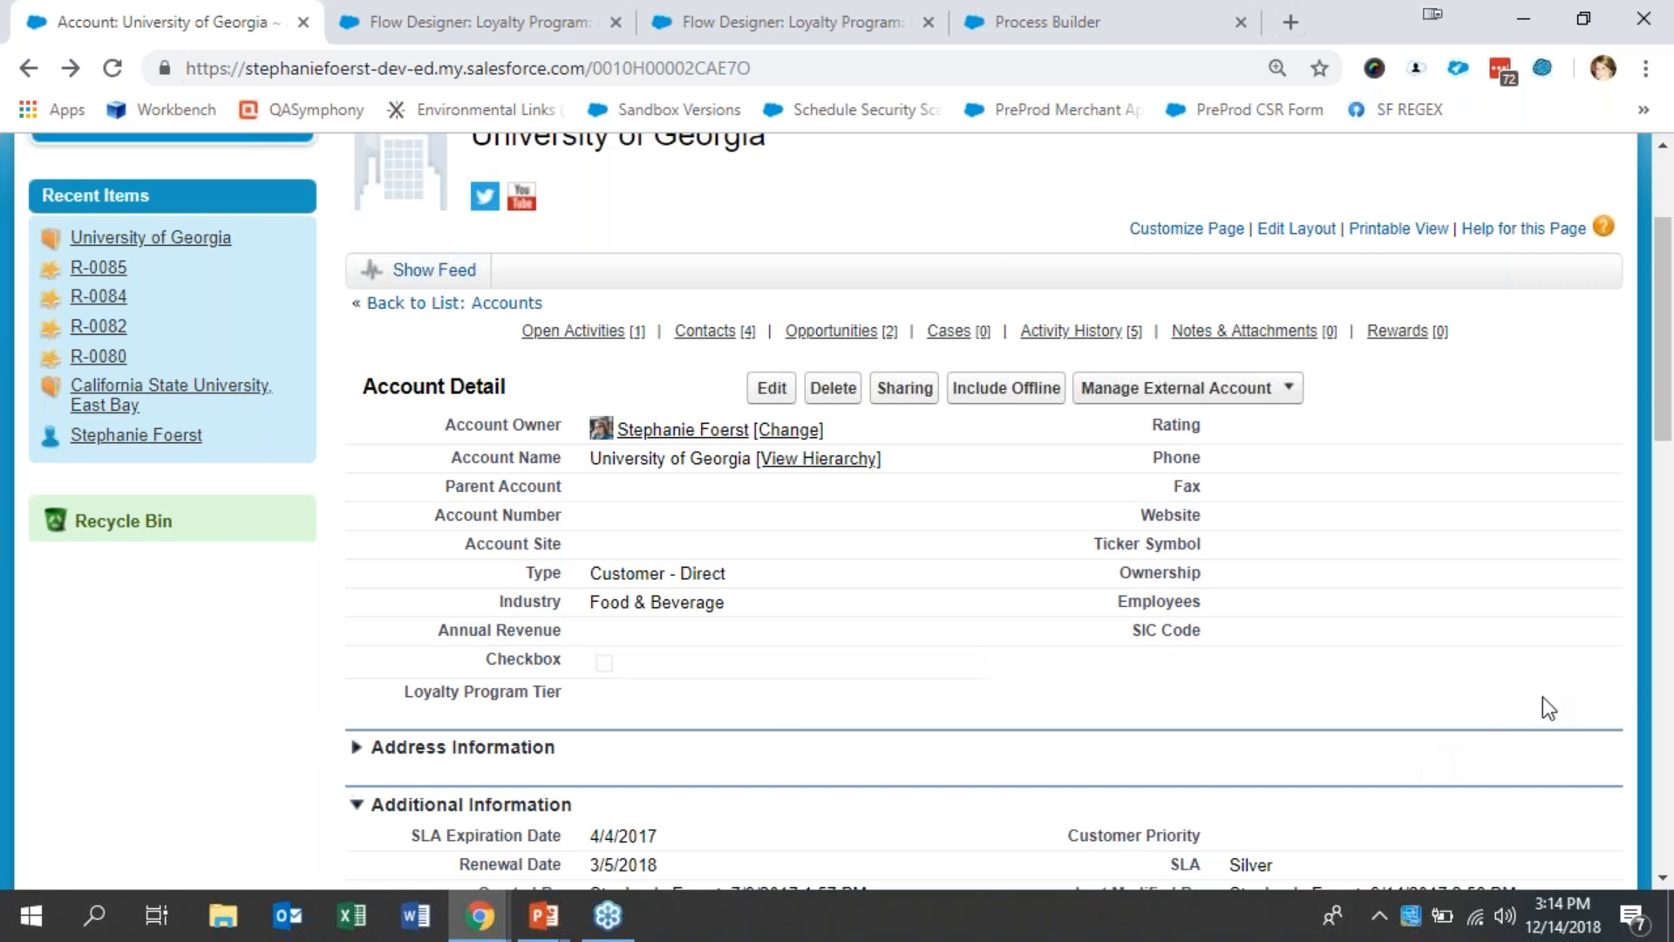
- Check the University of Georgia account's Rewards list, and set and save its Loyalty Program Tier as Silver
left_click(1420, 346)
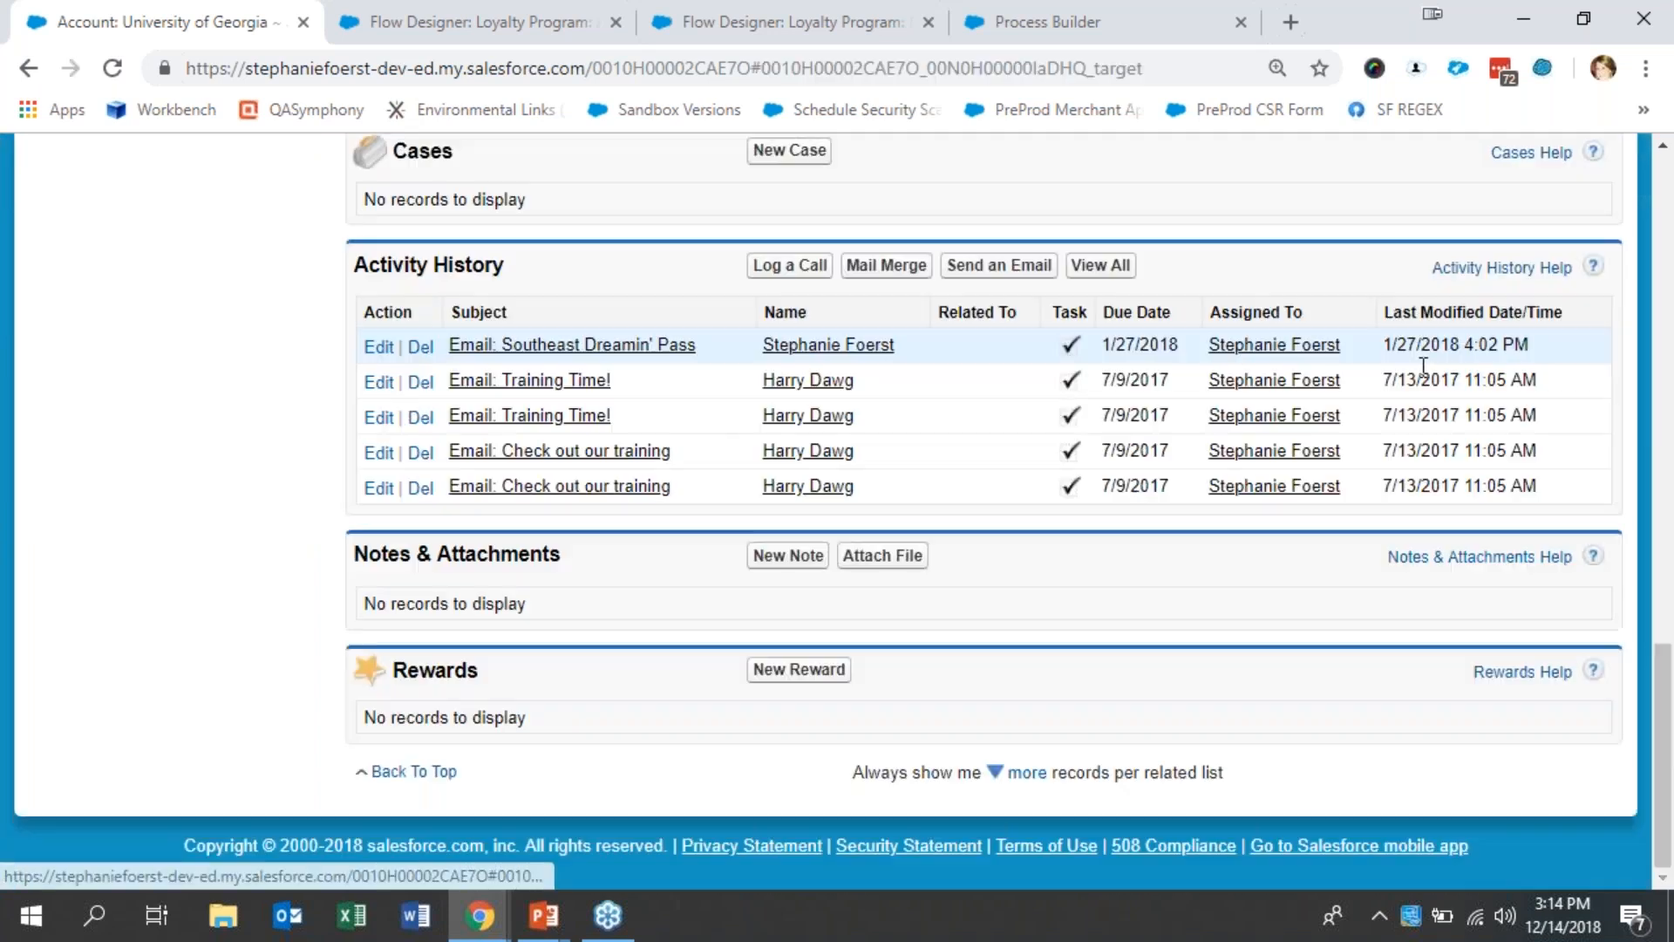
left_click_drag(1665, 752, 1588, 438)
scroll(1589, 439, "up", 4)
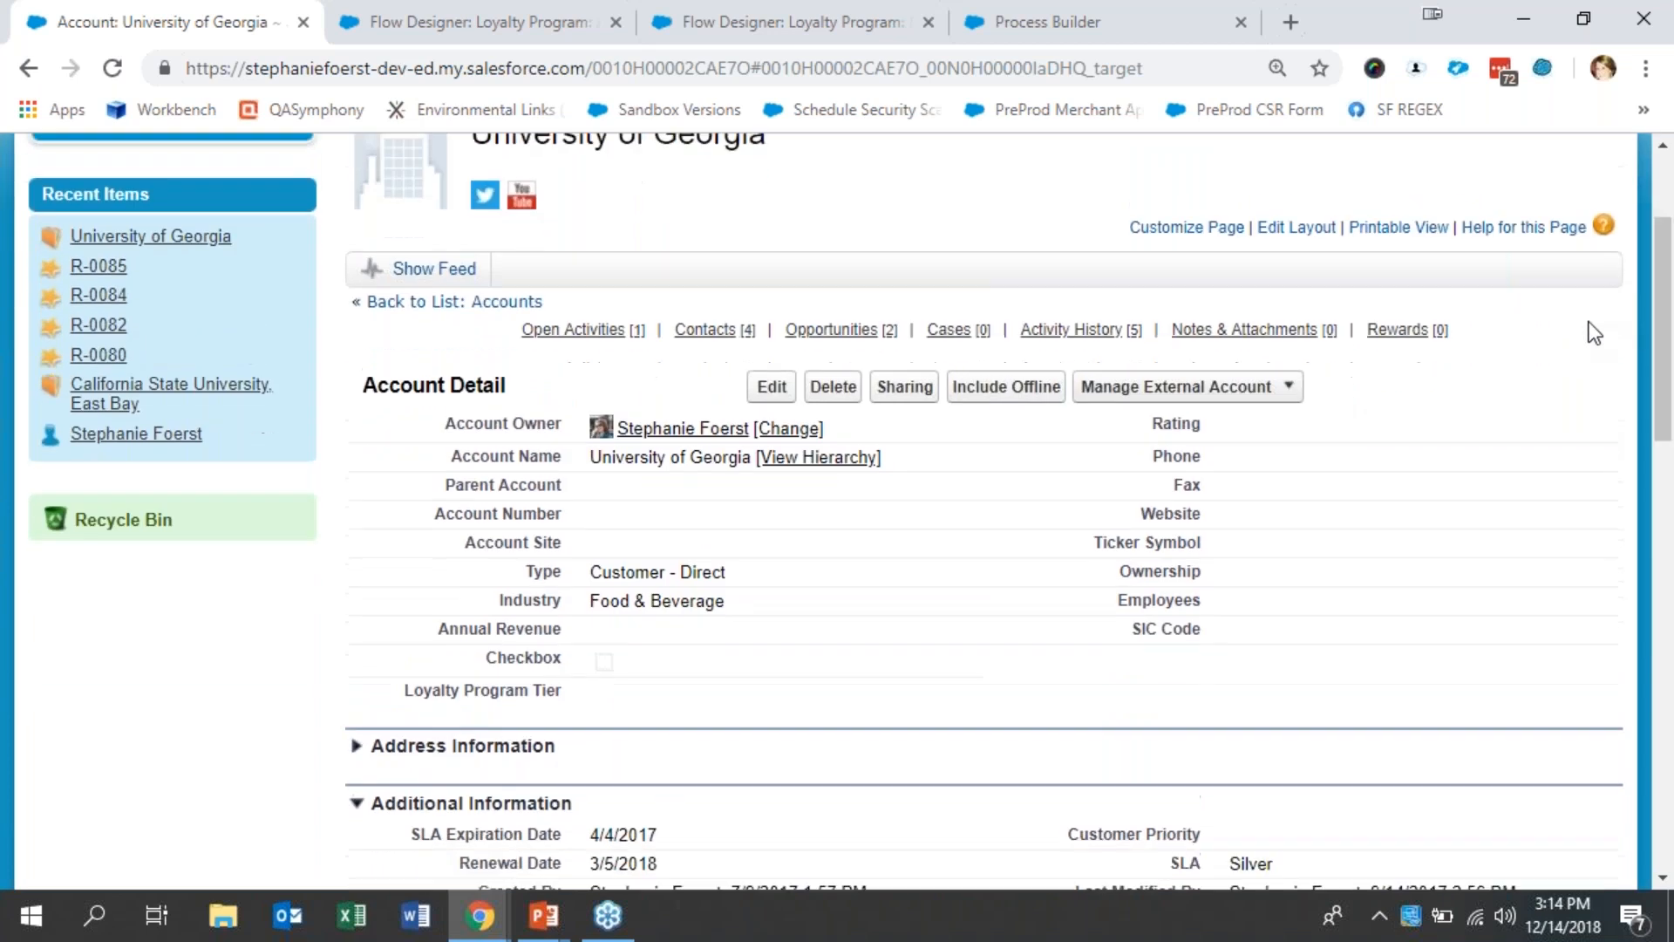
double_click(647, 698)
left_click(647, 698)
left_click(646, 741)
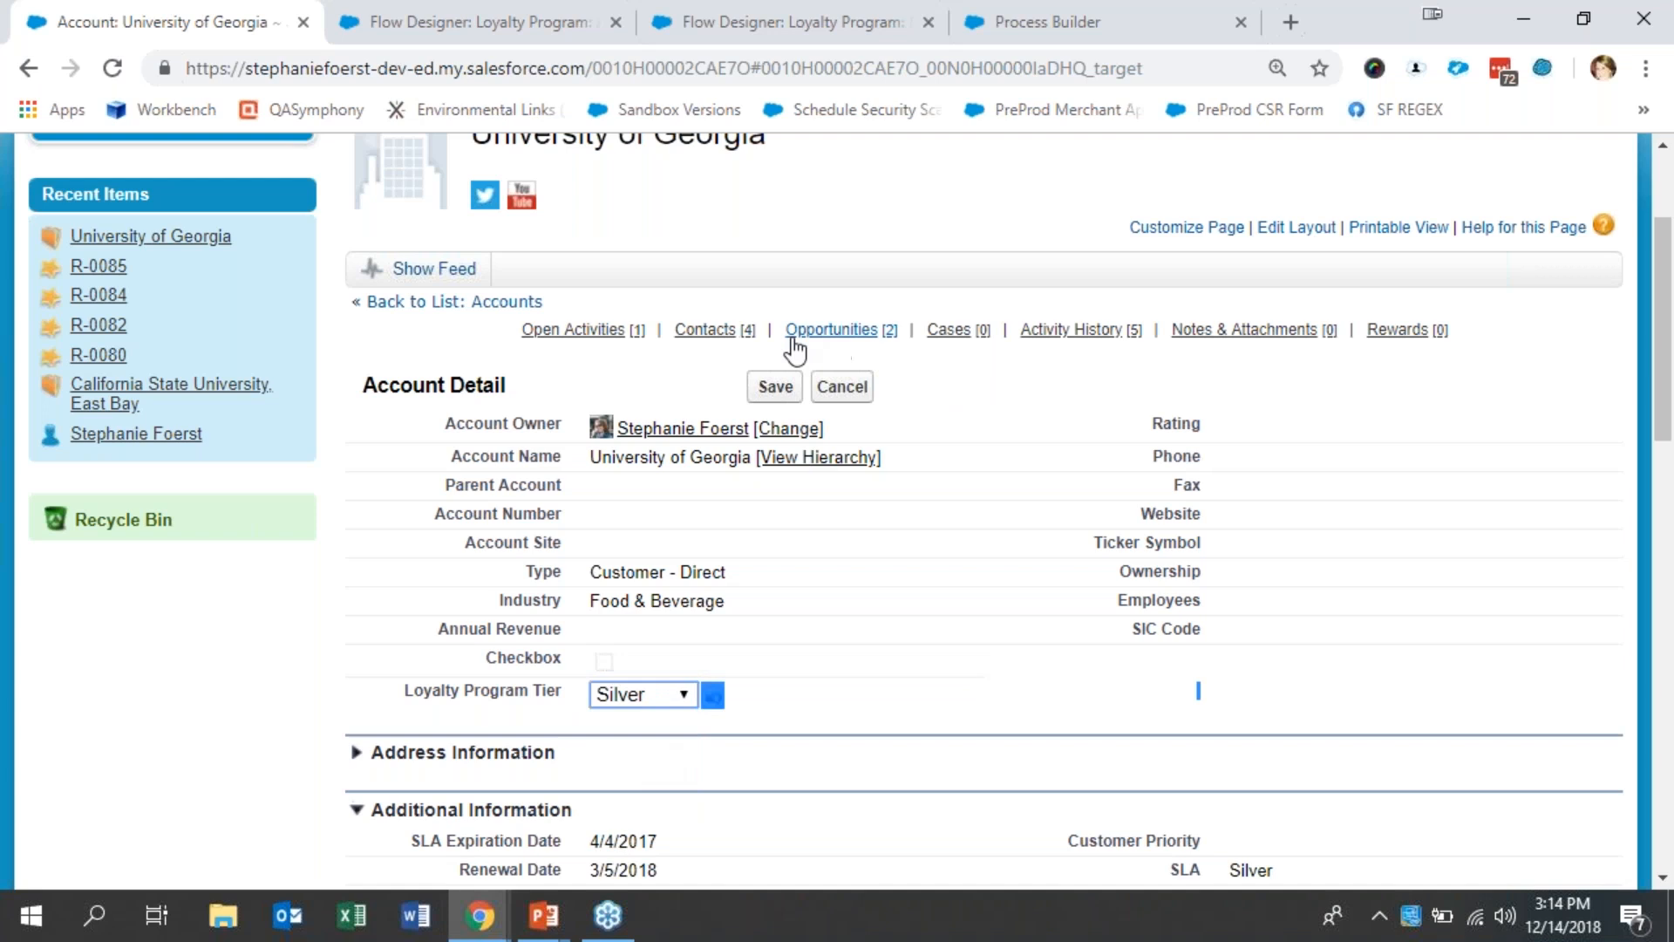
left_click(772, 388)
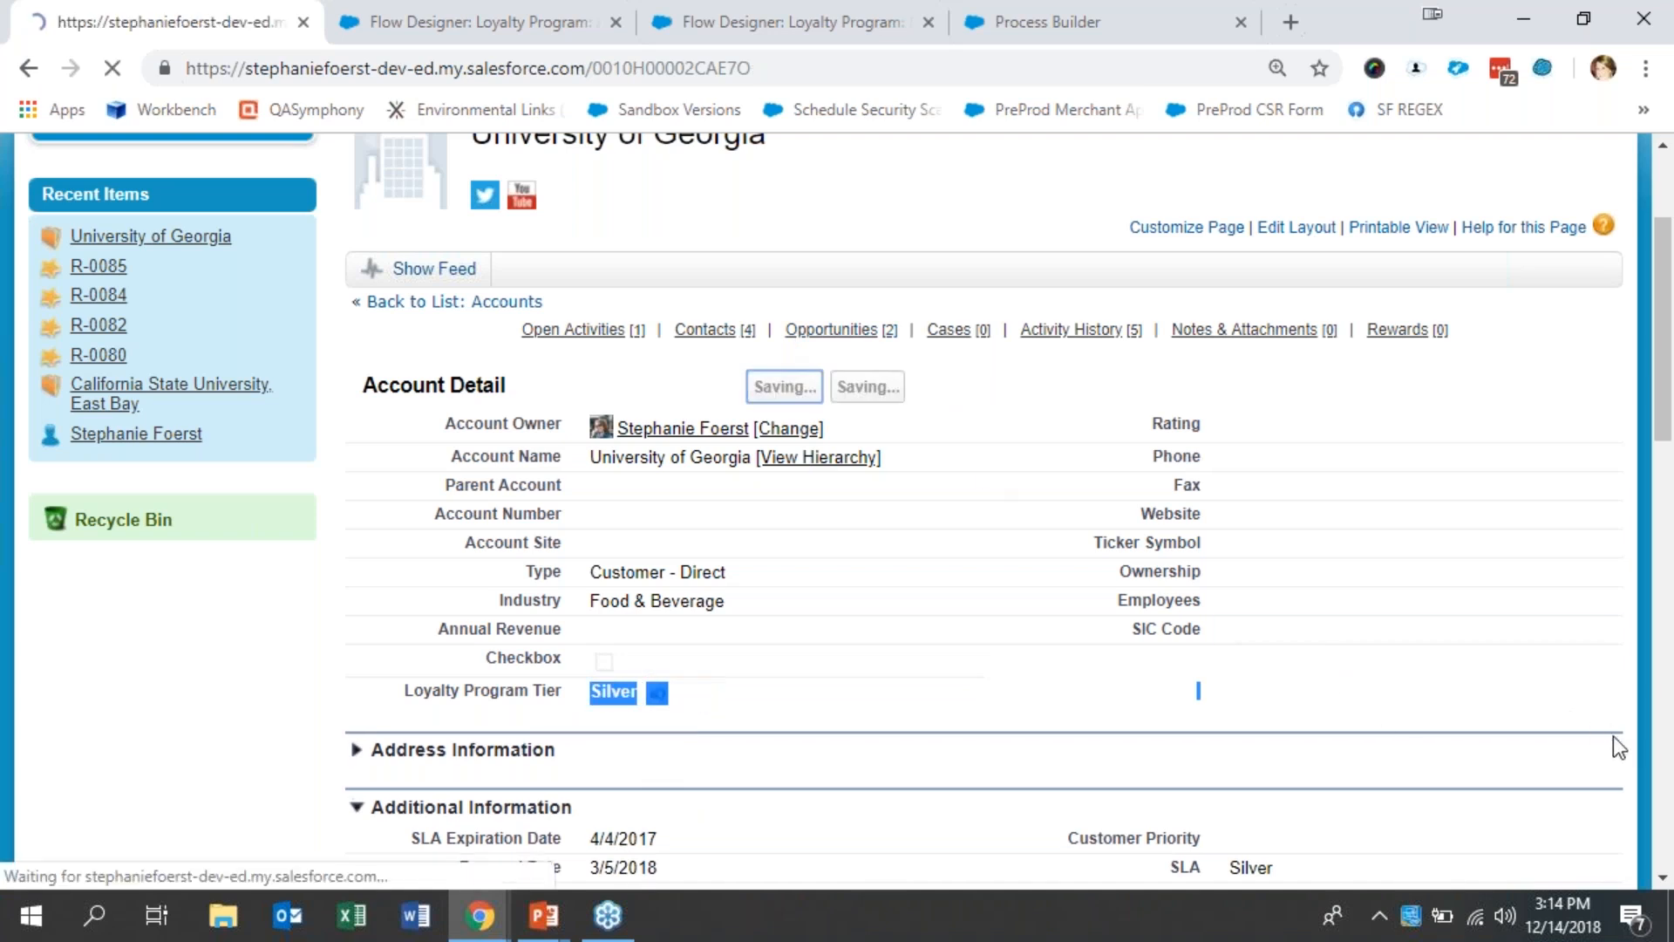
- Open rewards R-0086 and R-0087 separately from the account, review their reward type and status, and close both records
scroll(1662, 807, "down", 15)
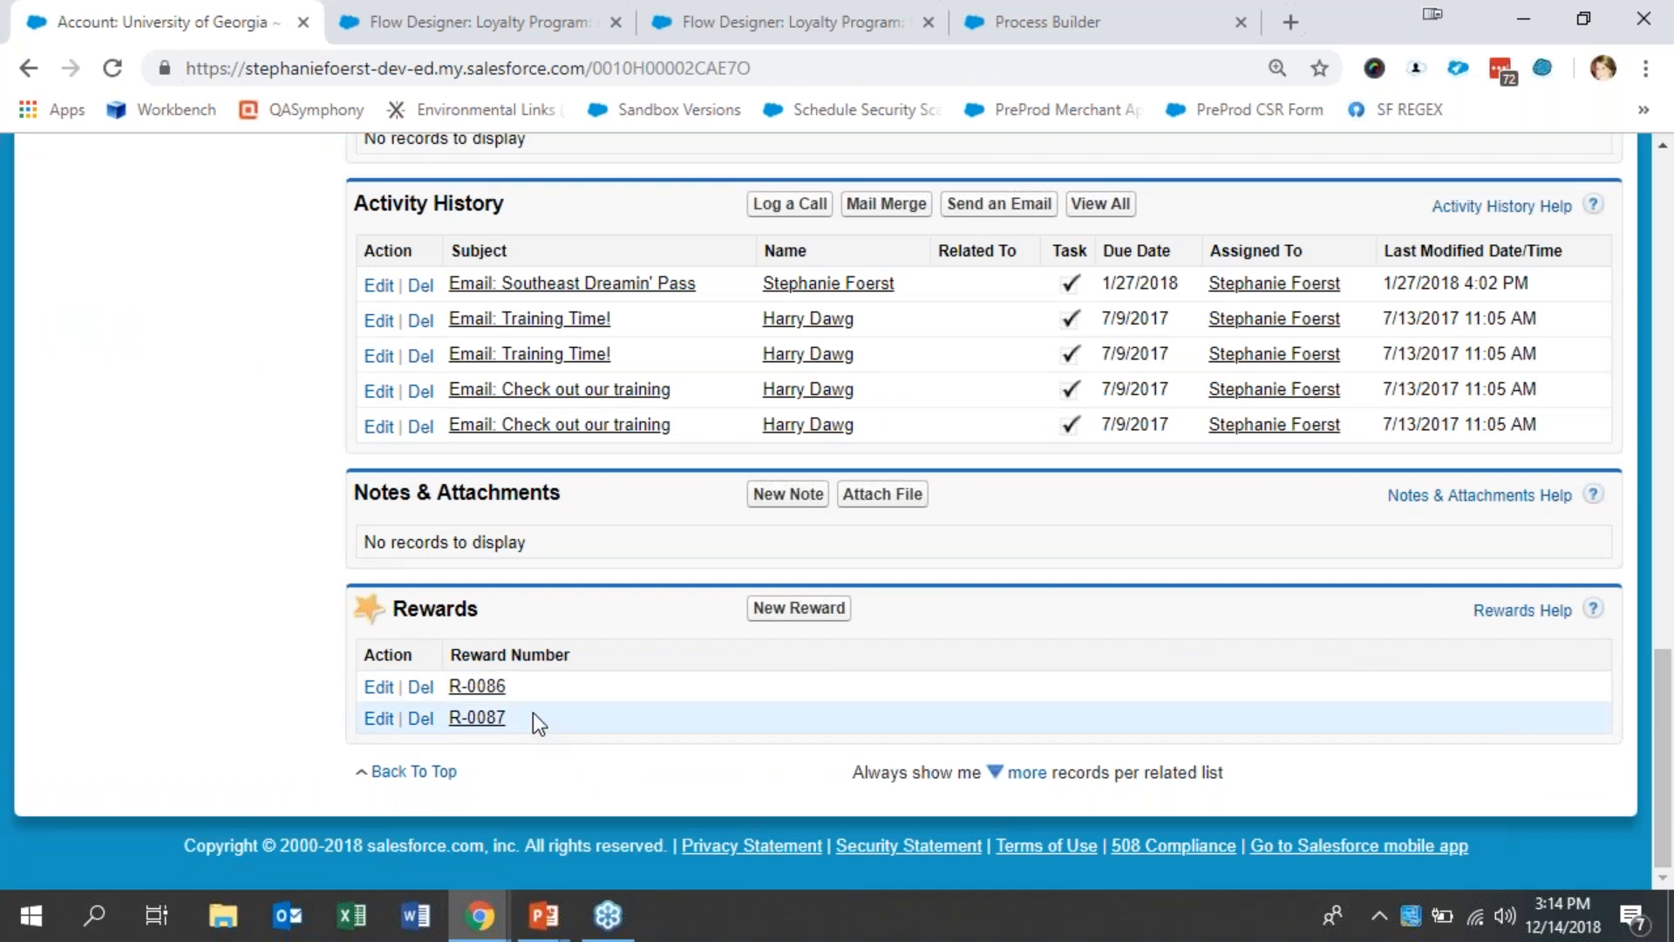
right_click(481, 698)
left_click(596, 464)
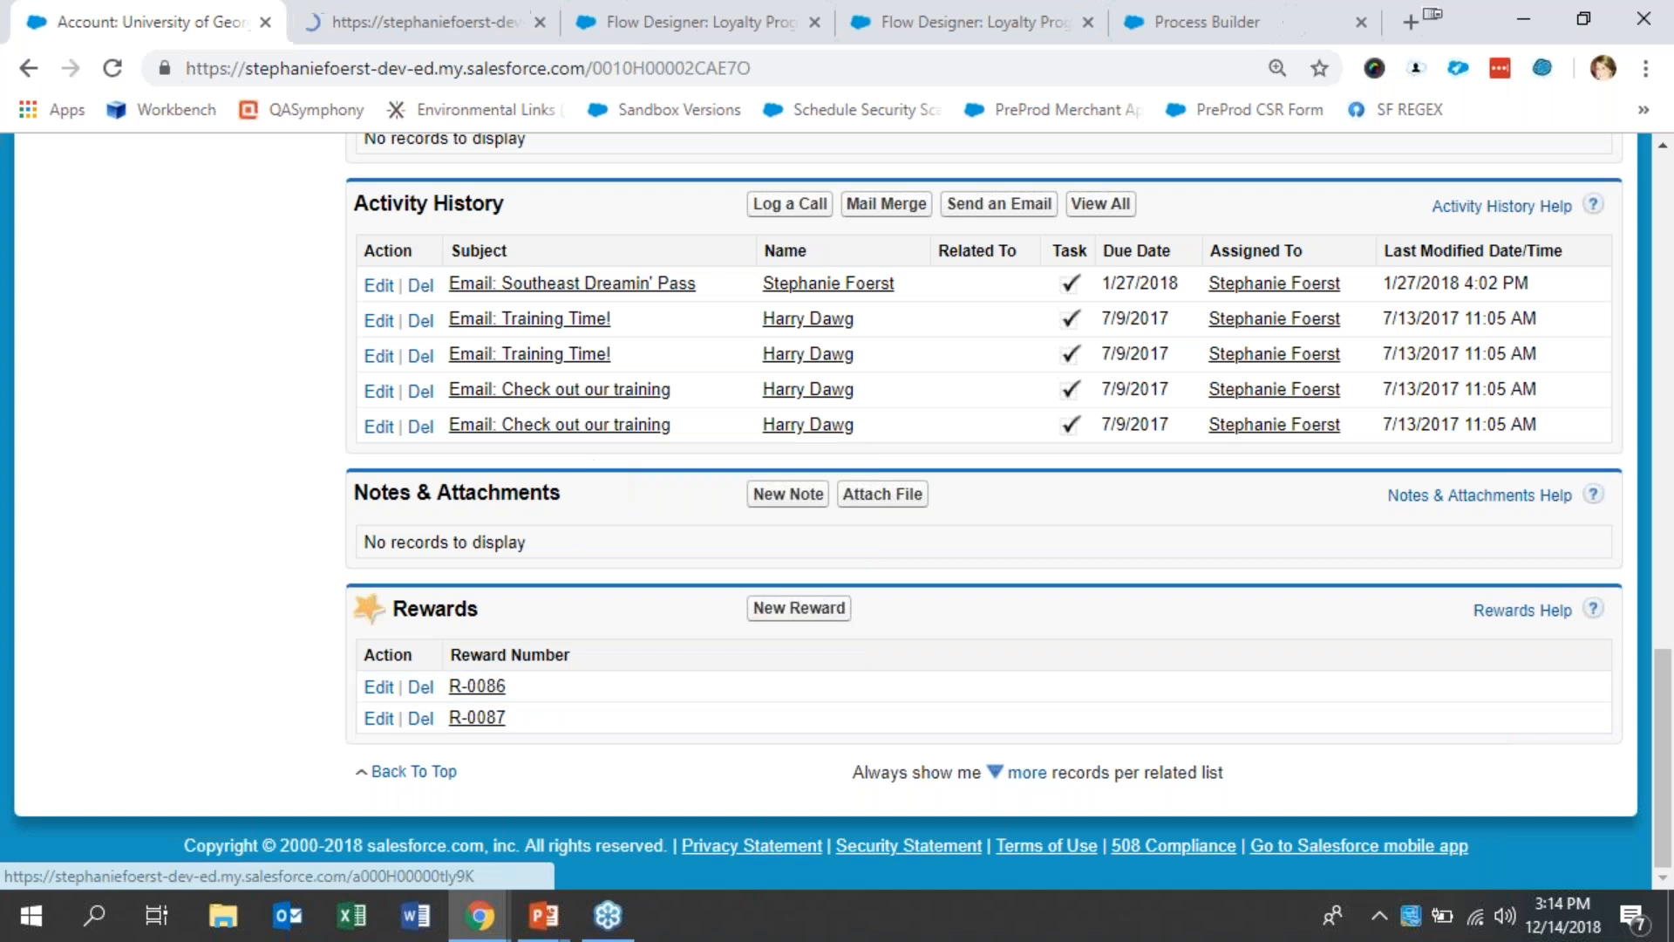
right_click(478, 717)
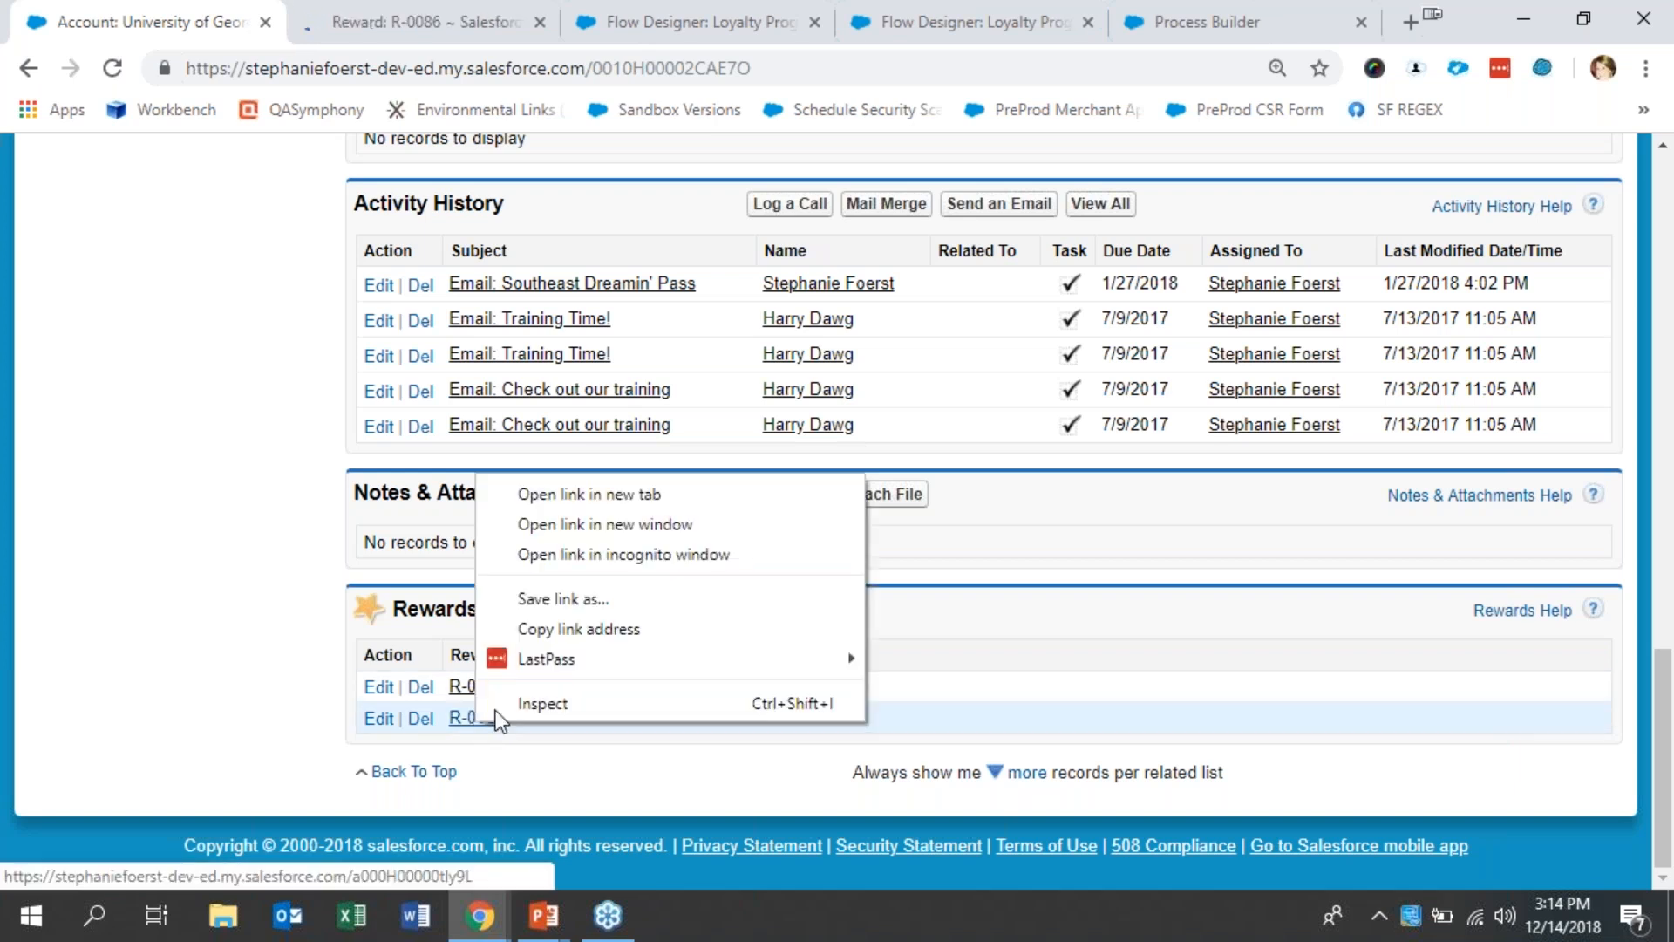
left_click(631, 492)
left_click(394, 5)
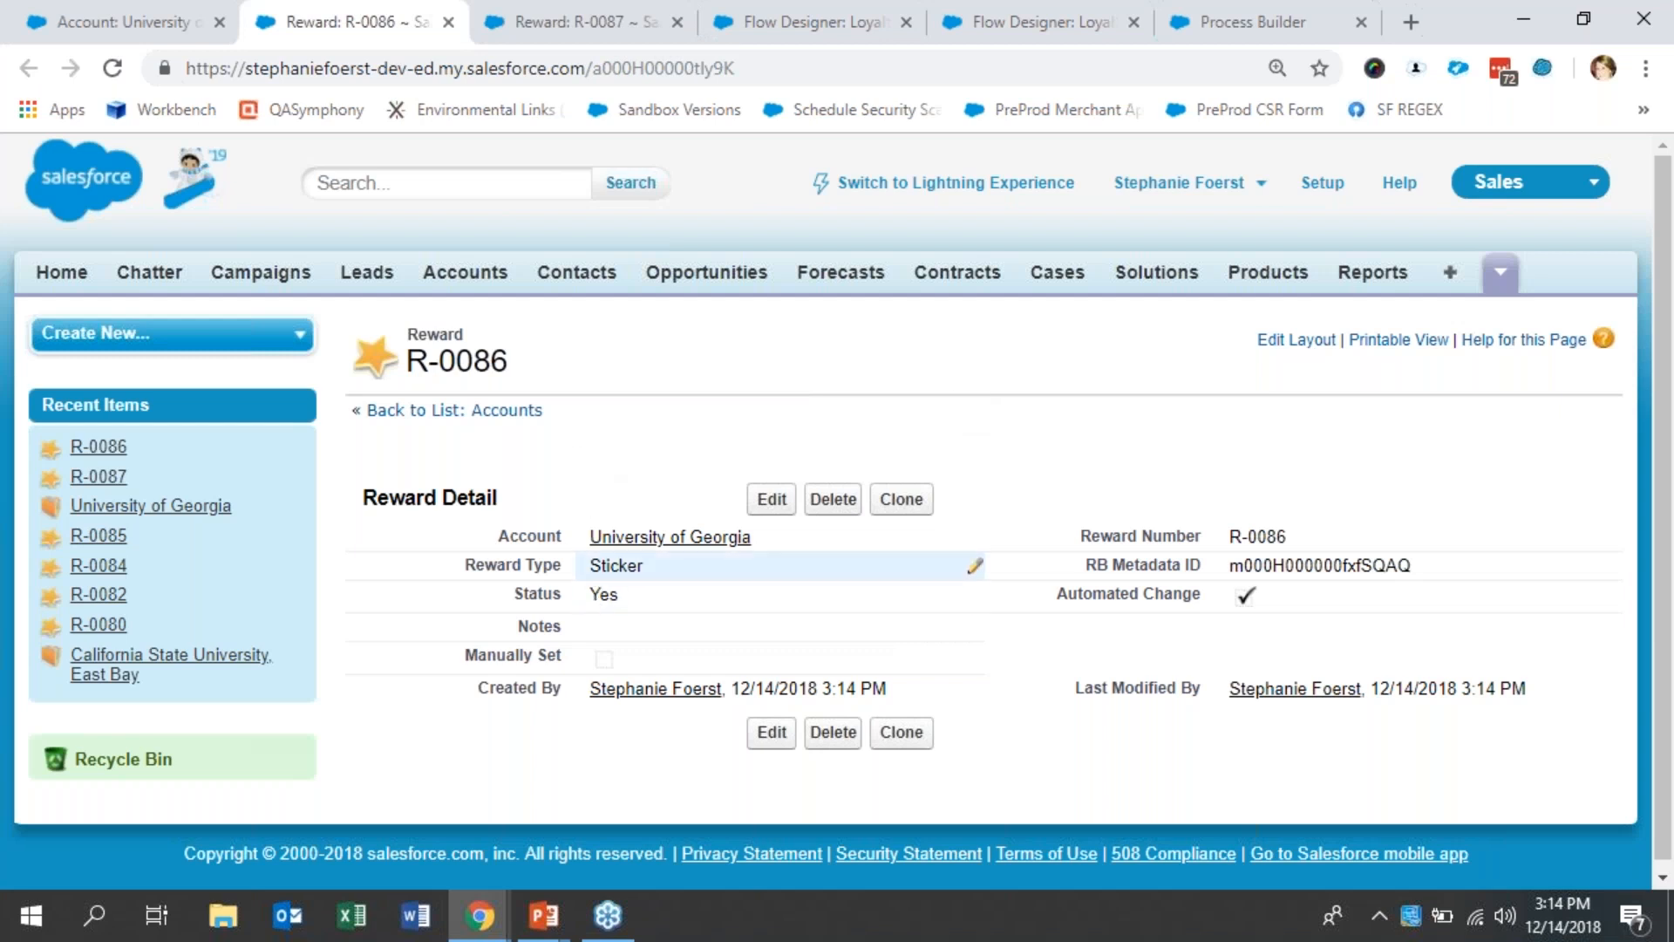
left_click(563, 7)
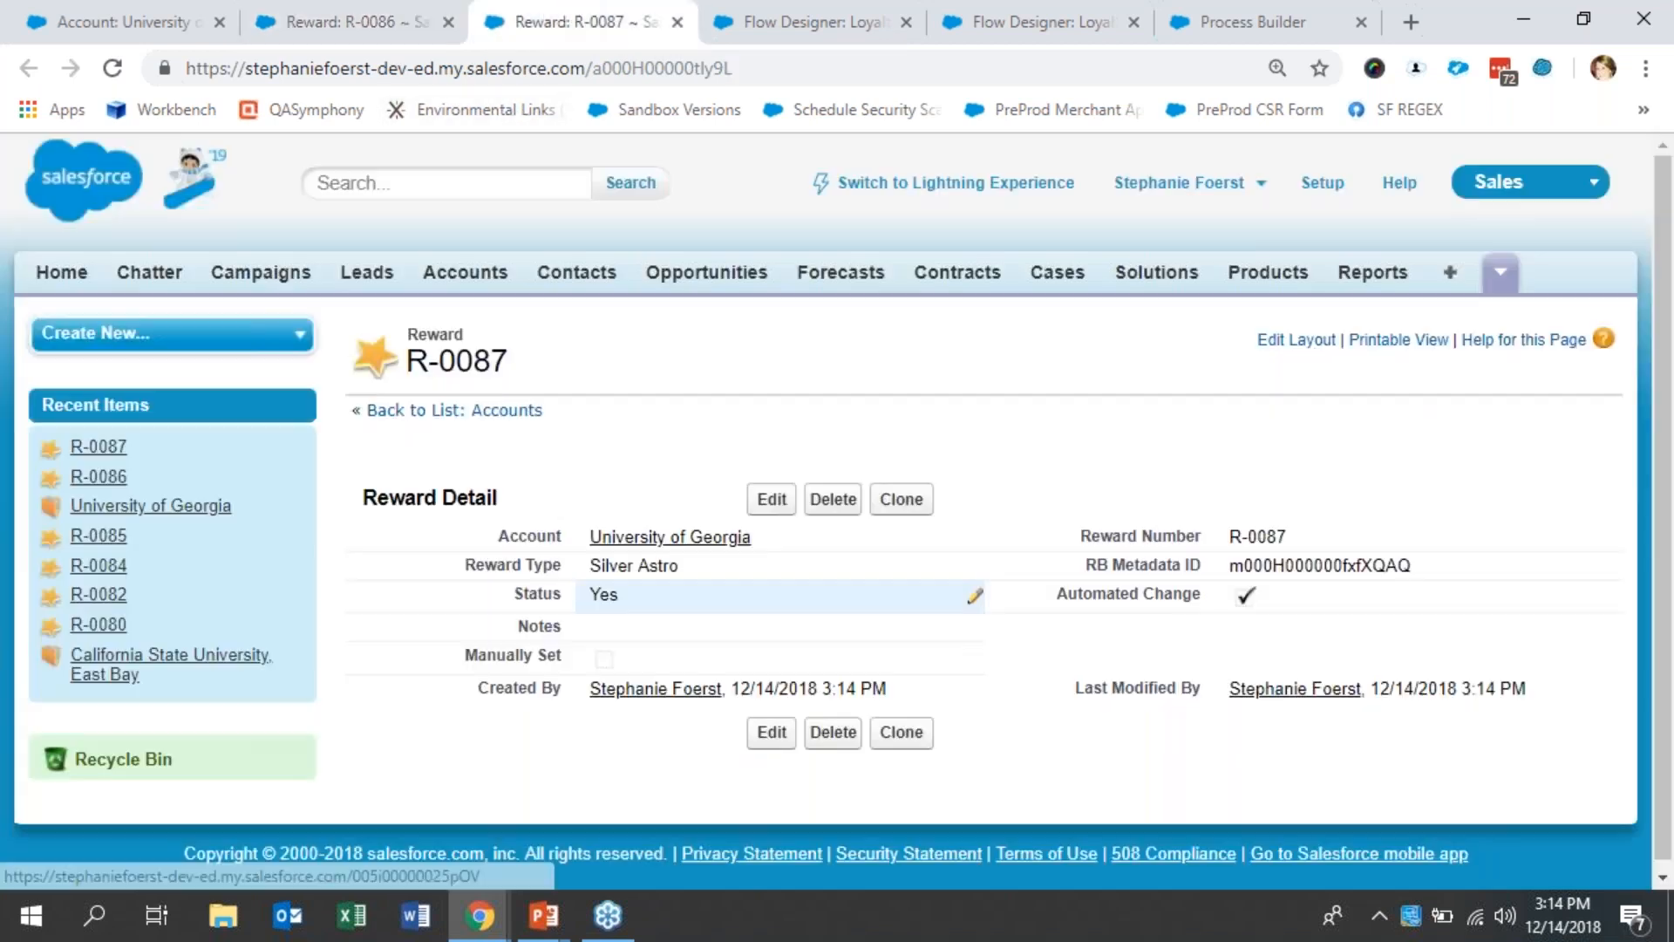
left_click(353, 4)
left_click(448, 22)
left_click(448, 22)
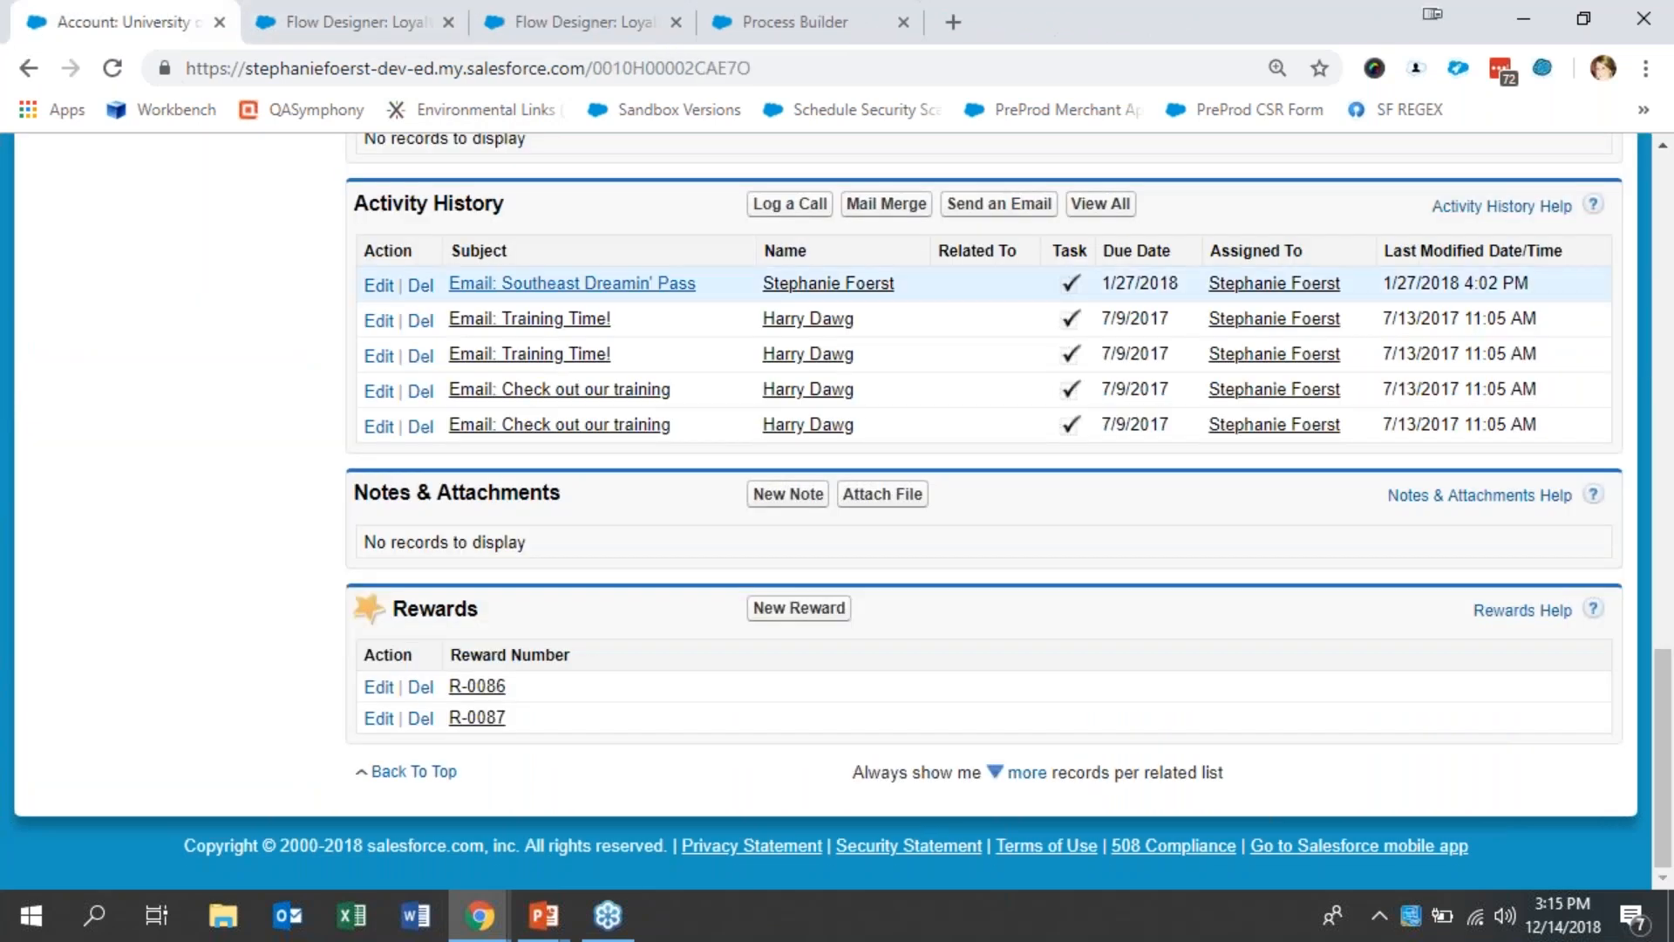
- Set the account's Loyalty Program Tier to Gold and save the record
scroll(1259, 692, "up", 15)
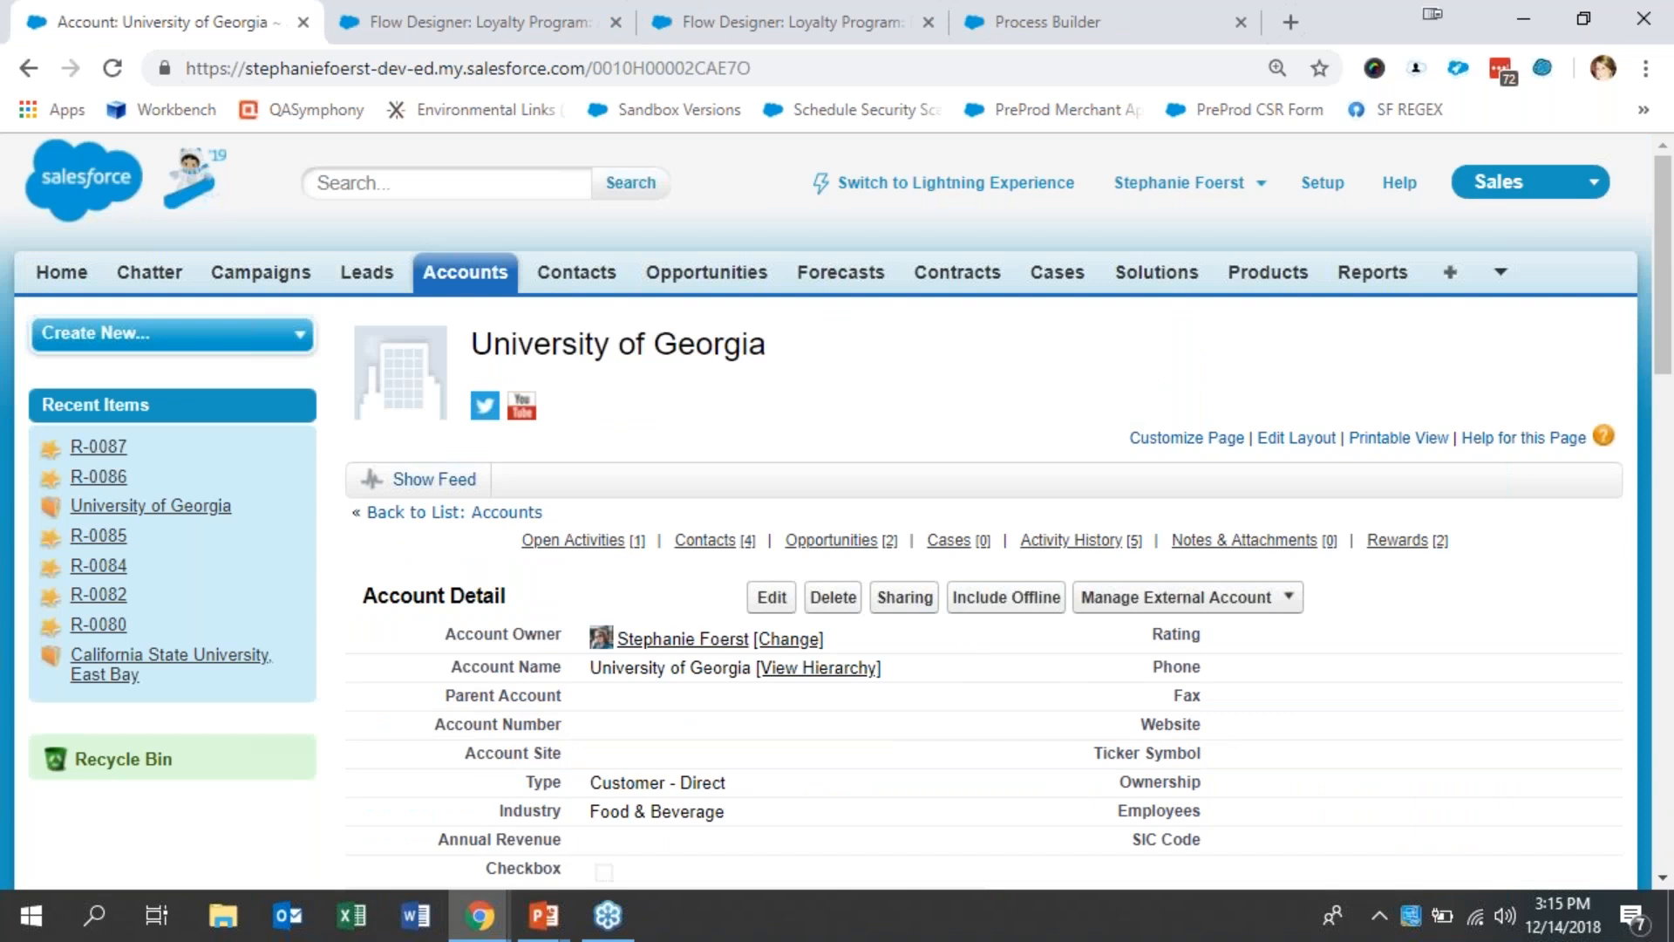
scroll(1667, 751, "down", 7)
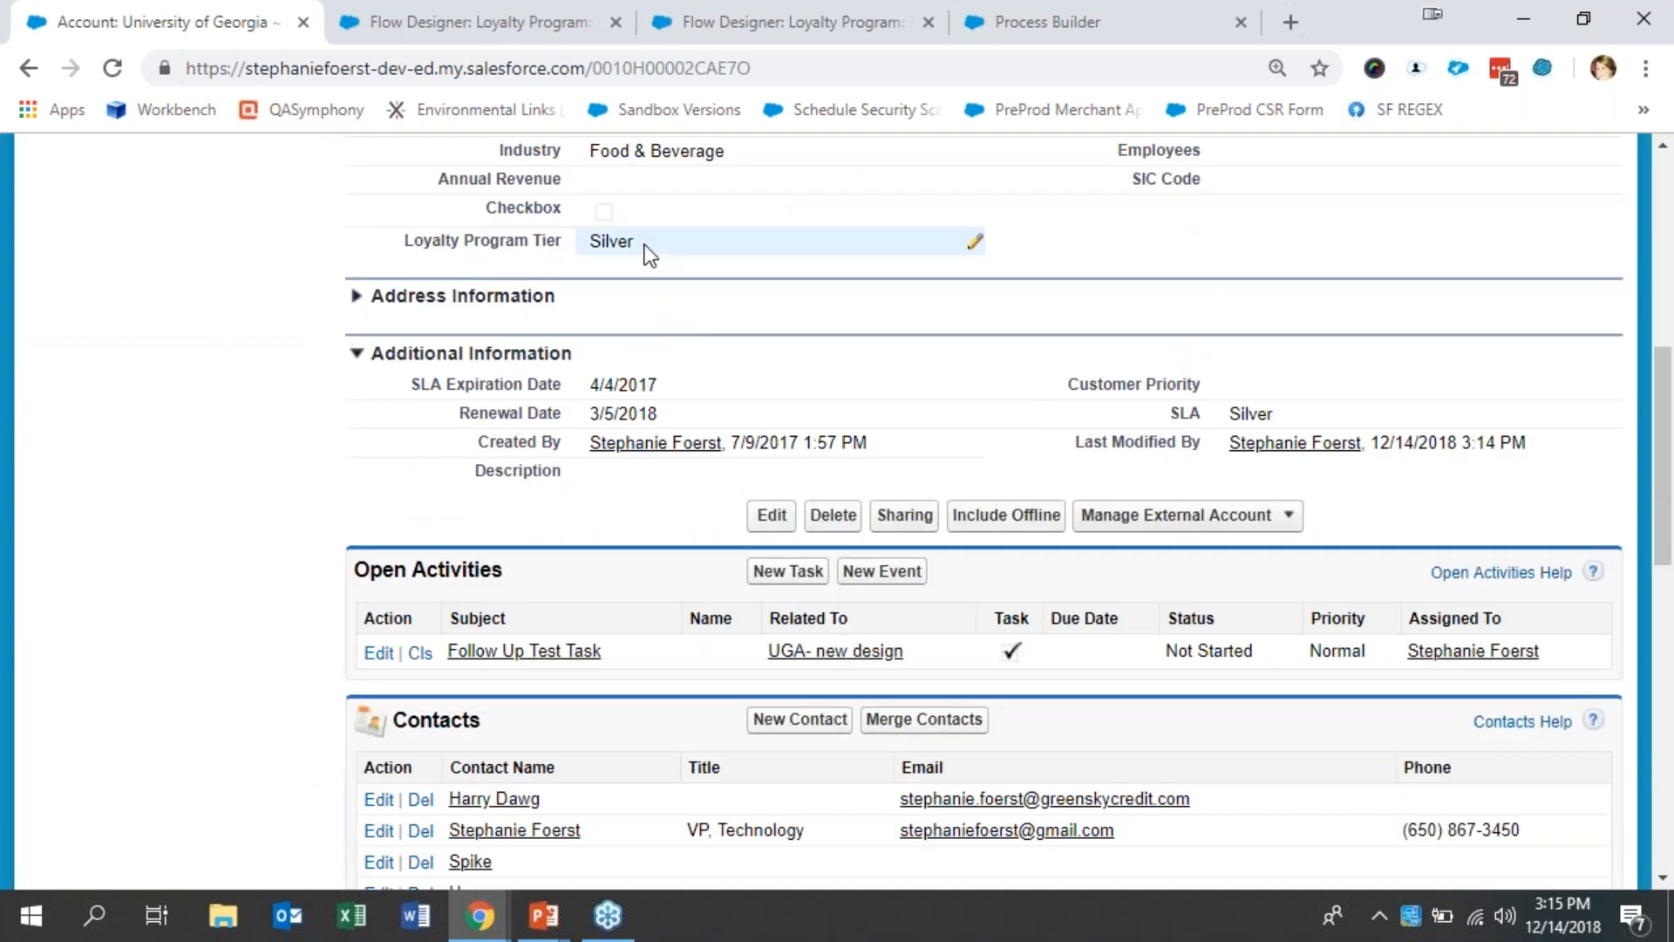
double_click(645, 244)
left_click(645, 244)
left_click(661, 318)
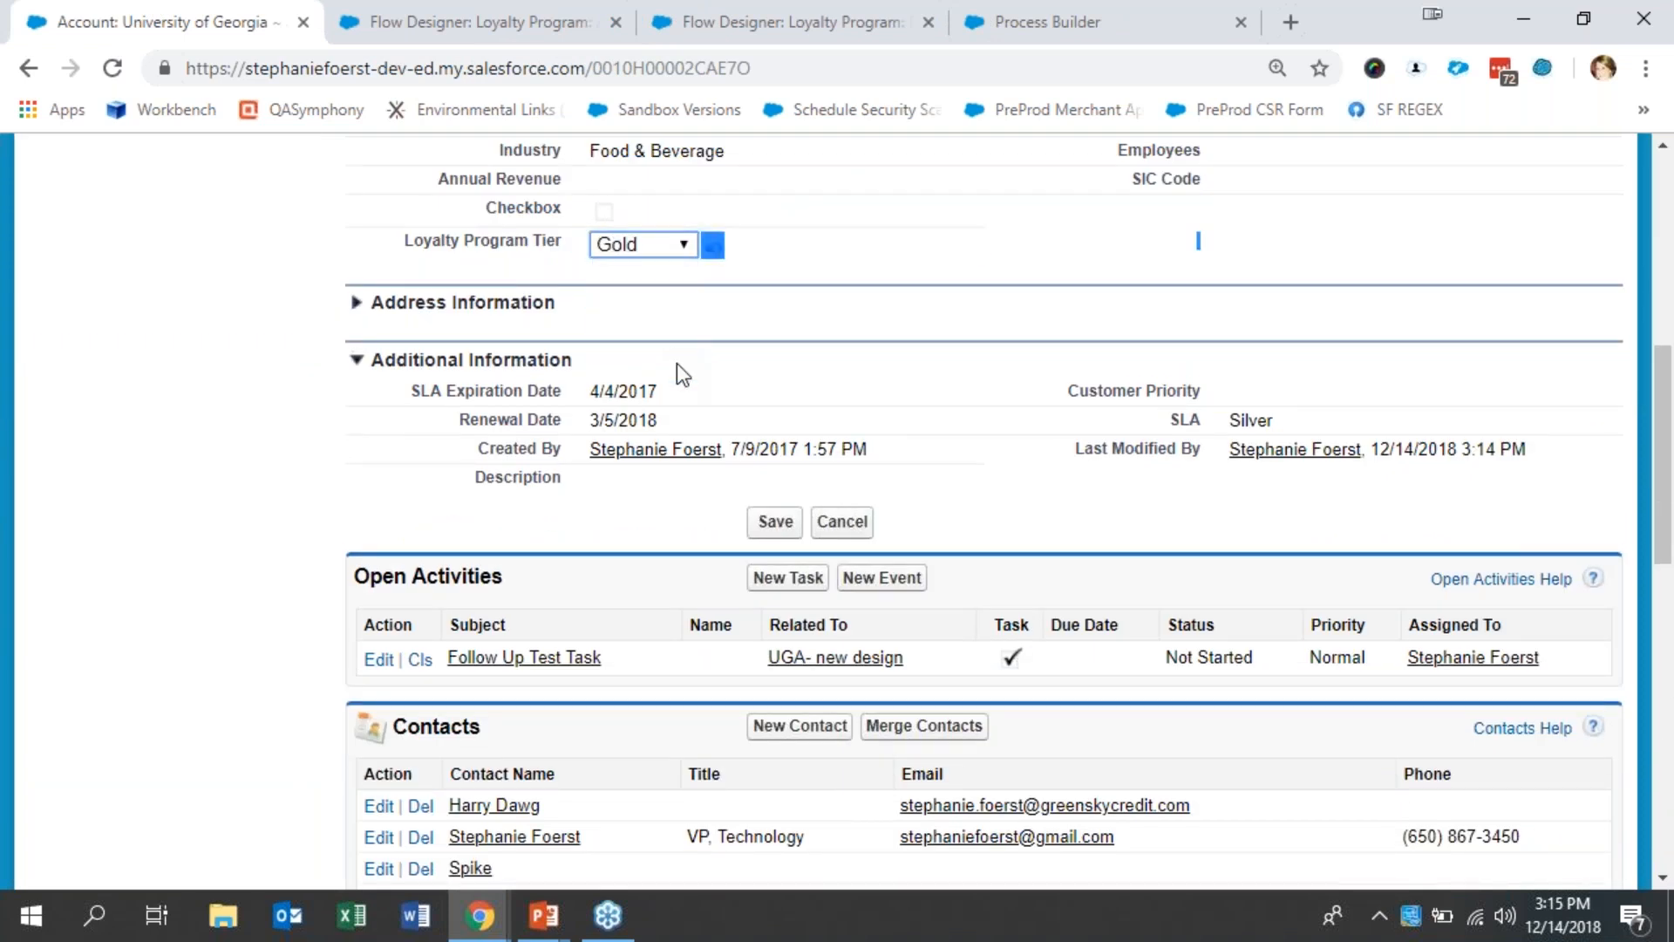
left_click(775, 524)
left_click(775, 527)
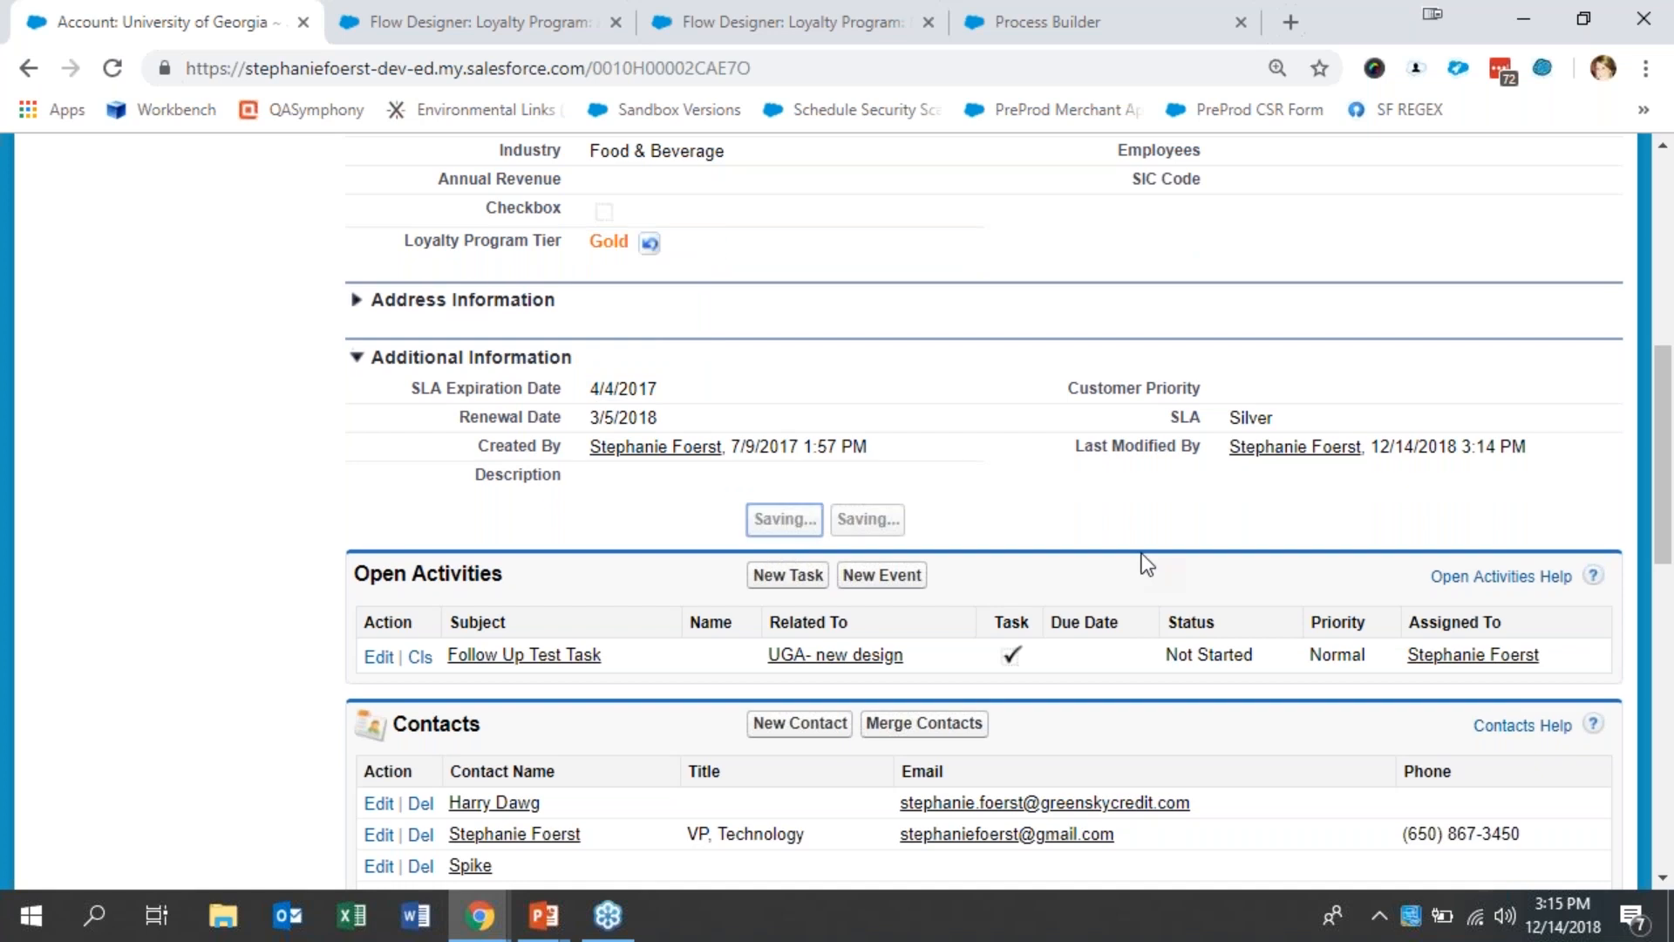
- Open rewards R-0086, R-0087 and R-0088 separately, examine each one's type, status and automated change flag, and close them
scroll(1072, 588, "down", 20)
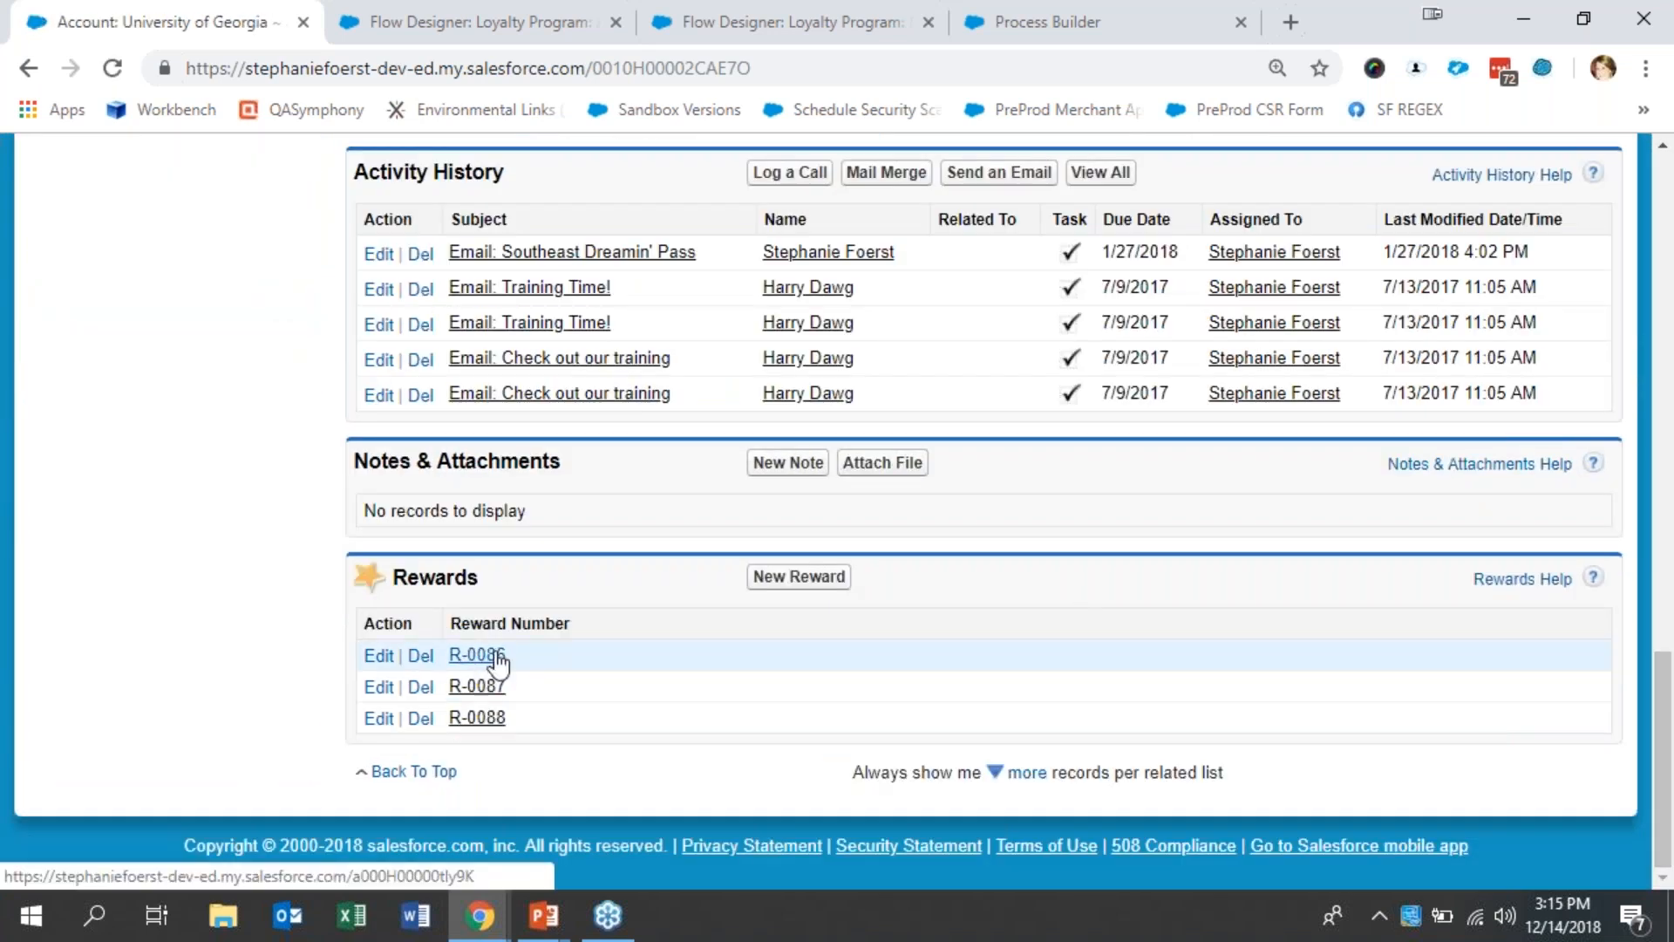
right_click(474, 650)
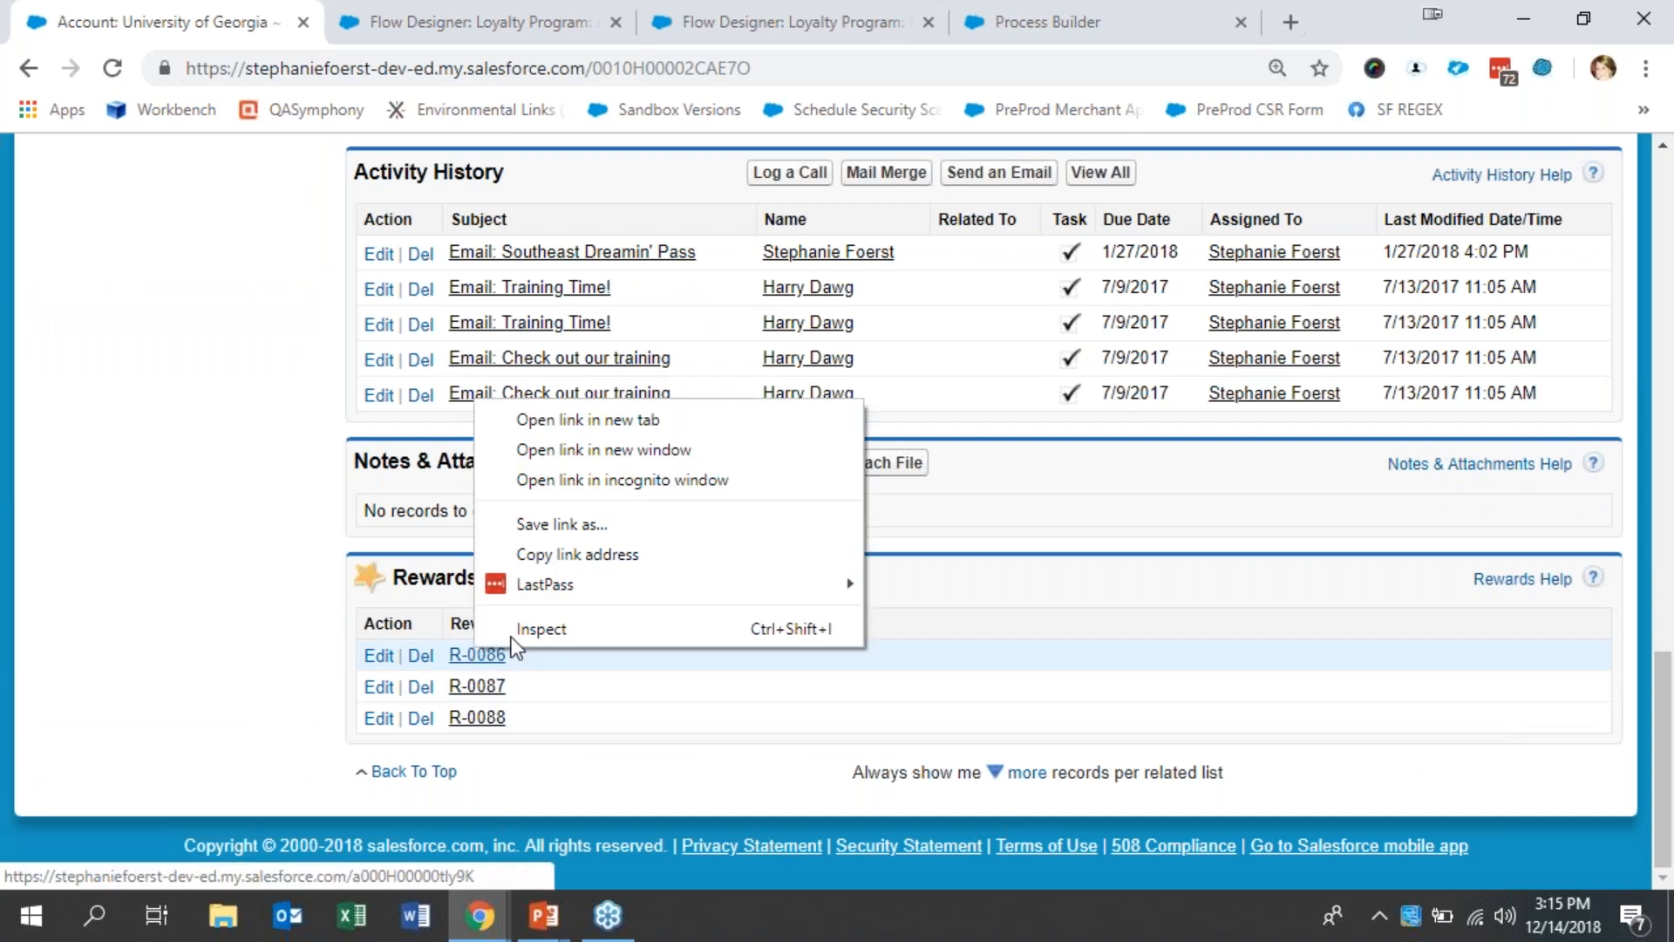
left_click(566, 420)
right_click(468, 689)
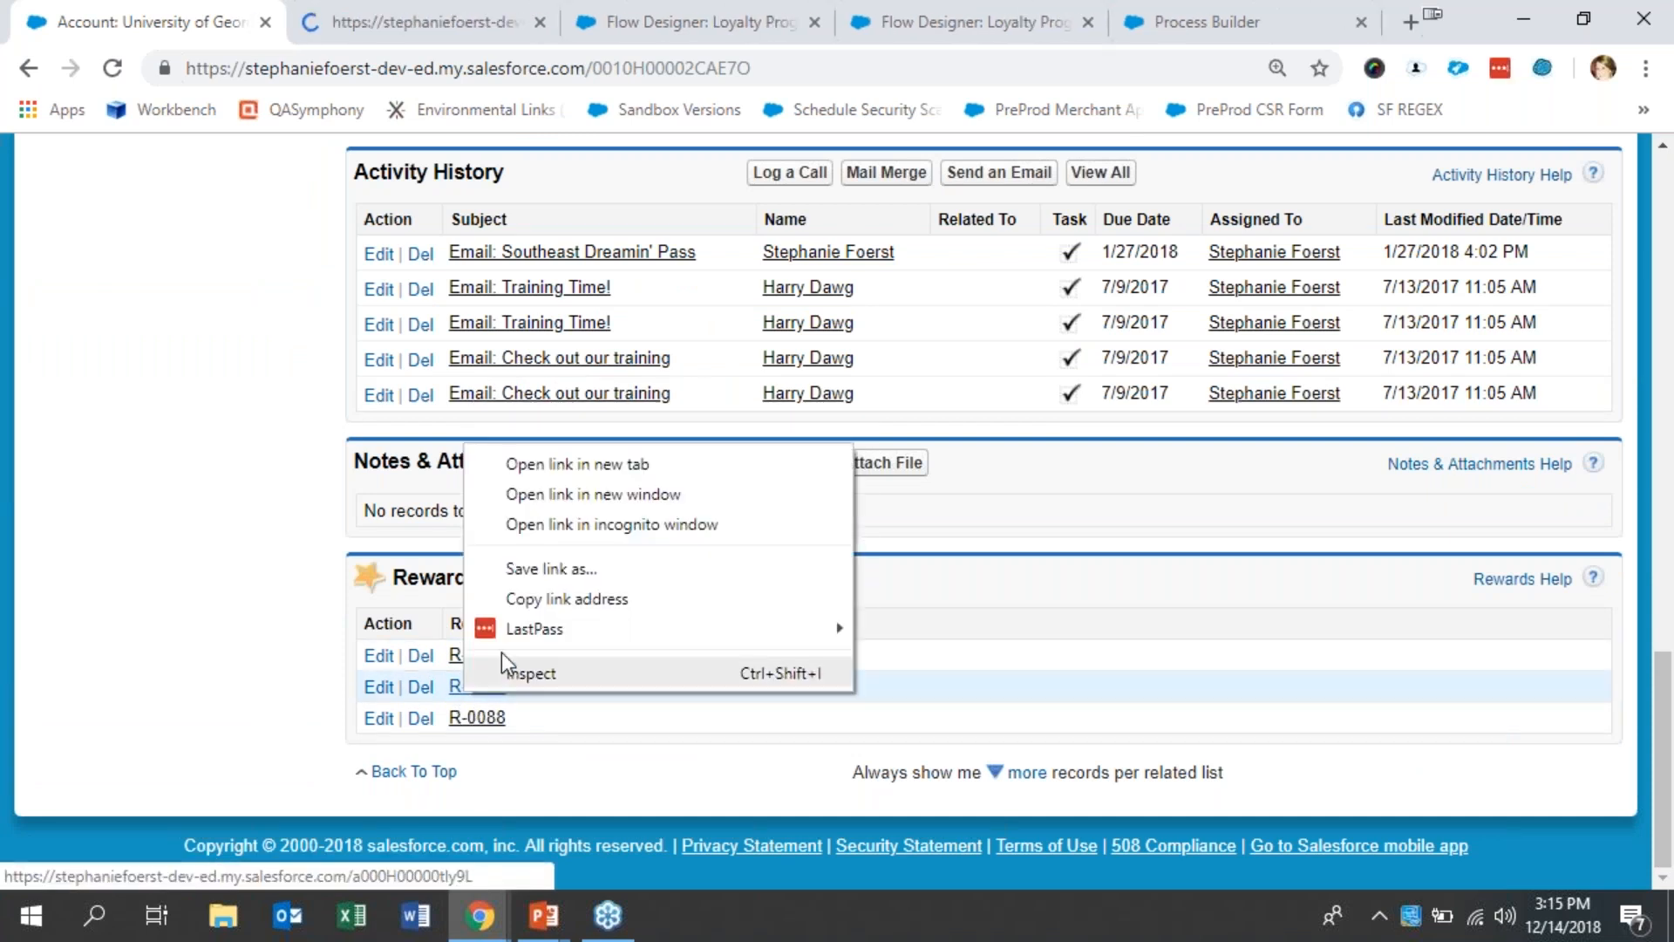
left_click(588, 463)
right_click(489, 717)
left_click(673, 491)
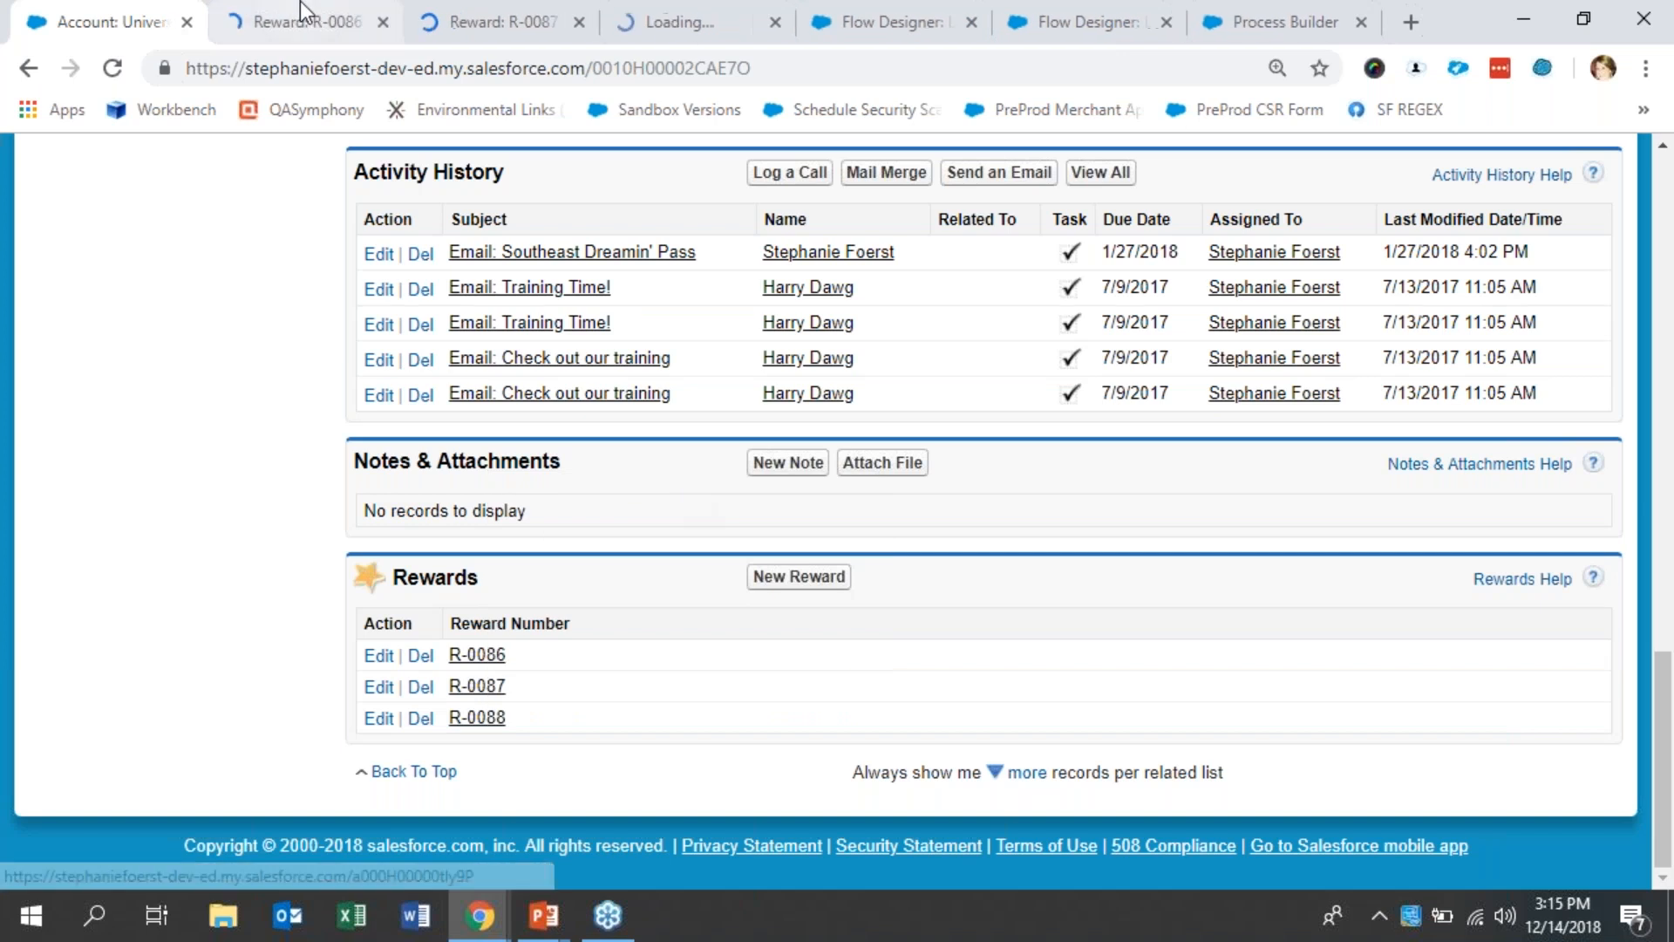
left_click(300, 19)
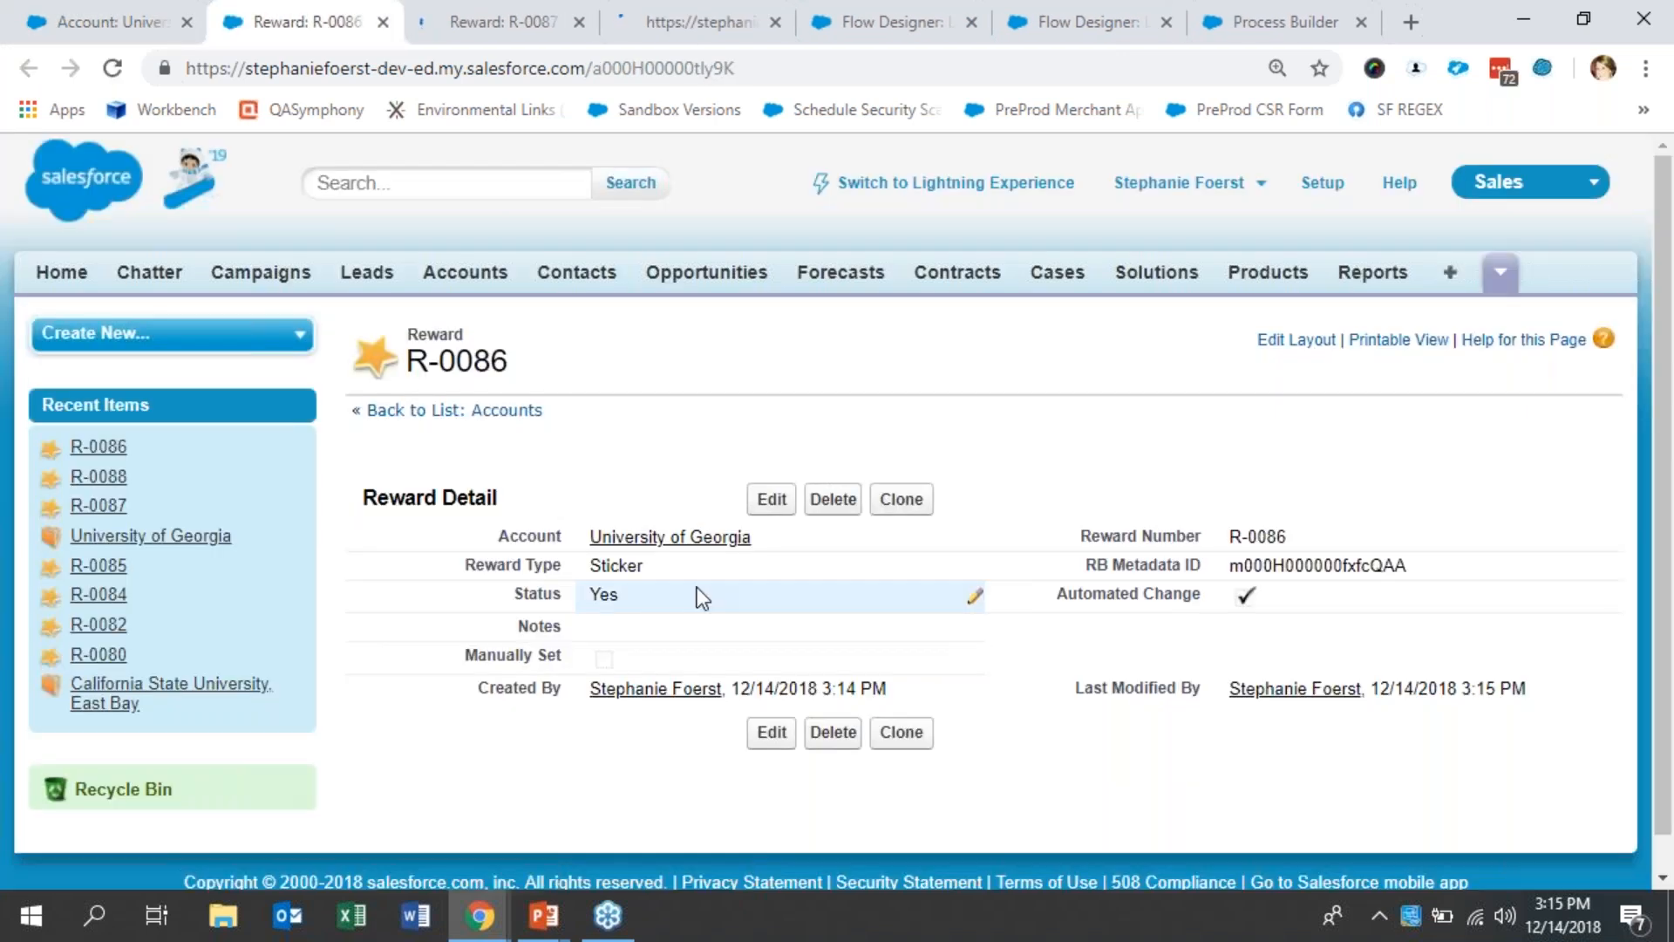
left_click(382, 23)
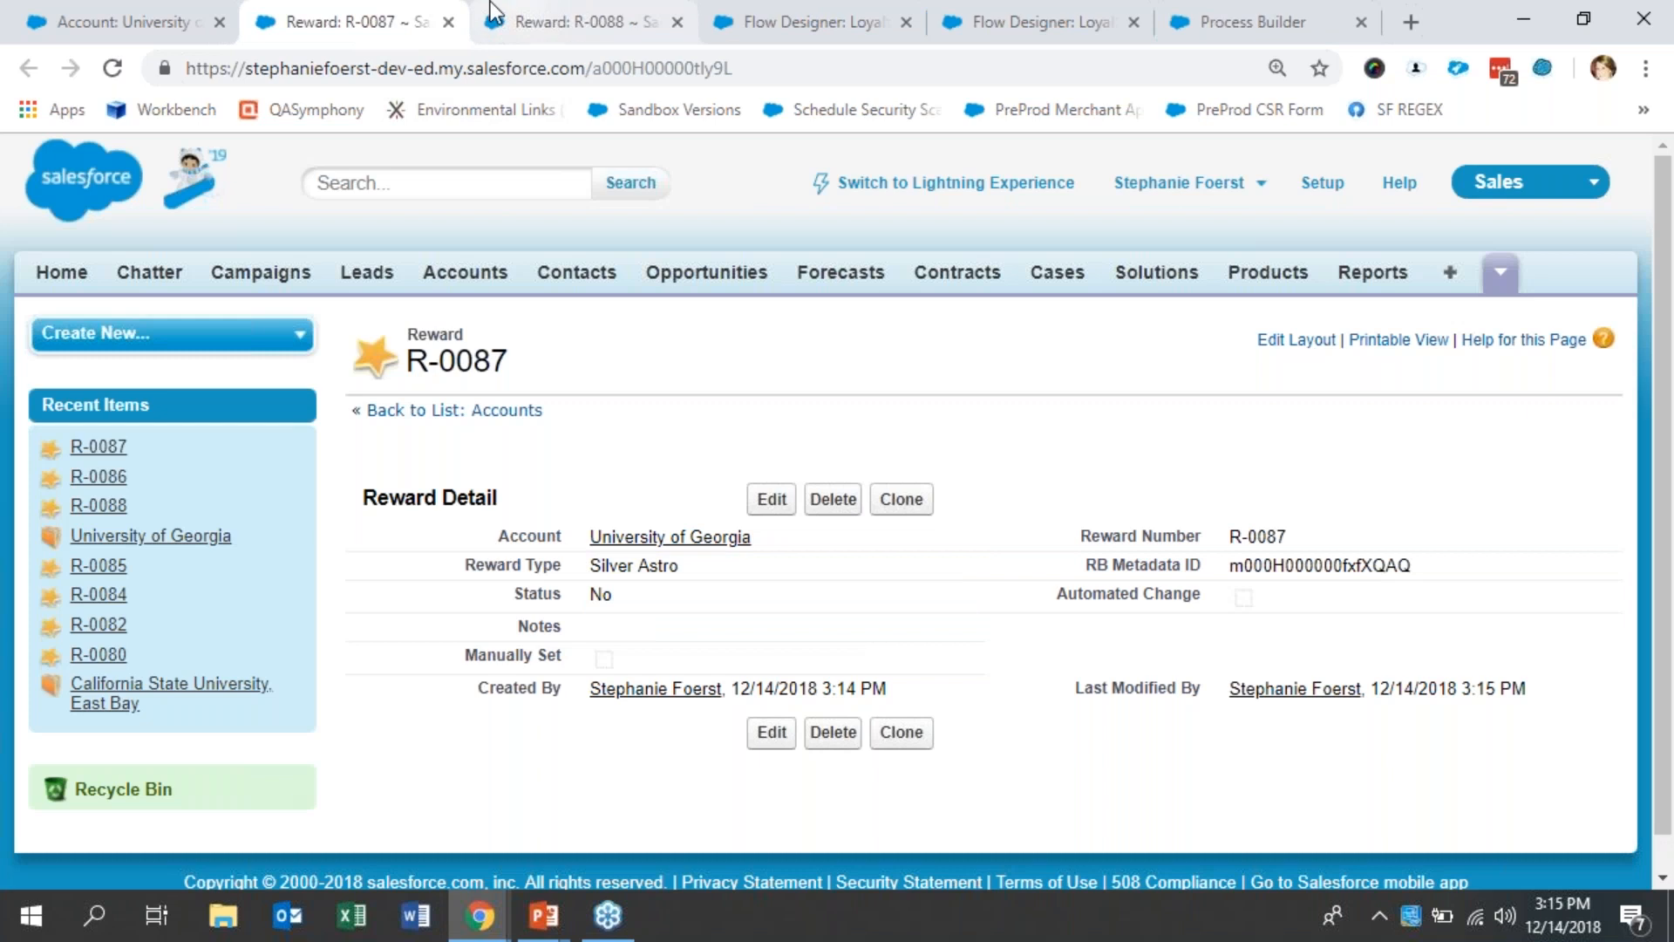
left_click(448, 24)
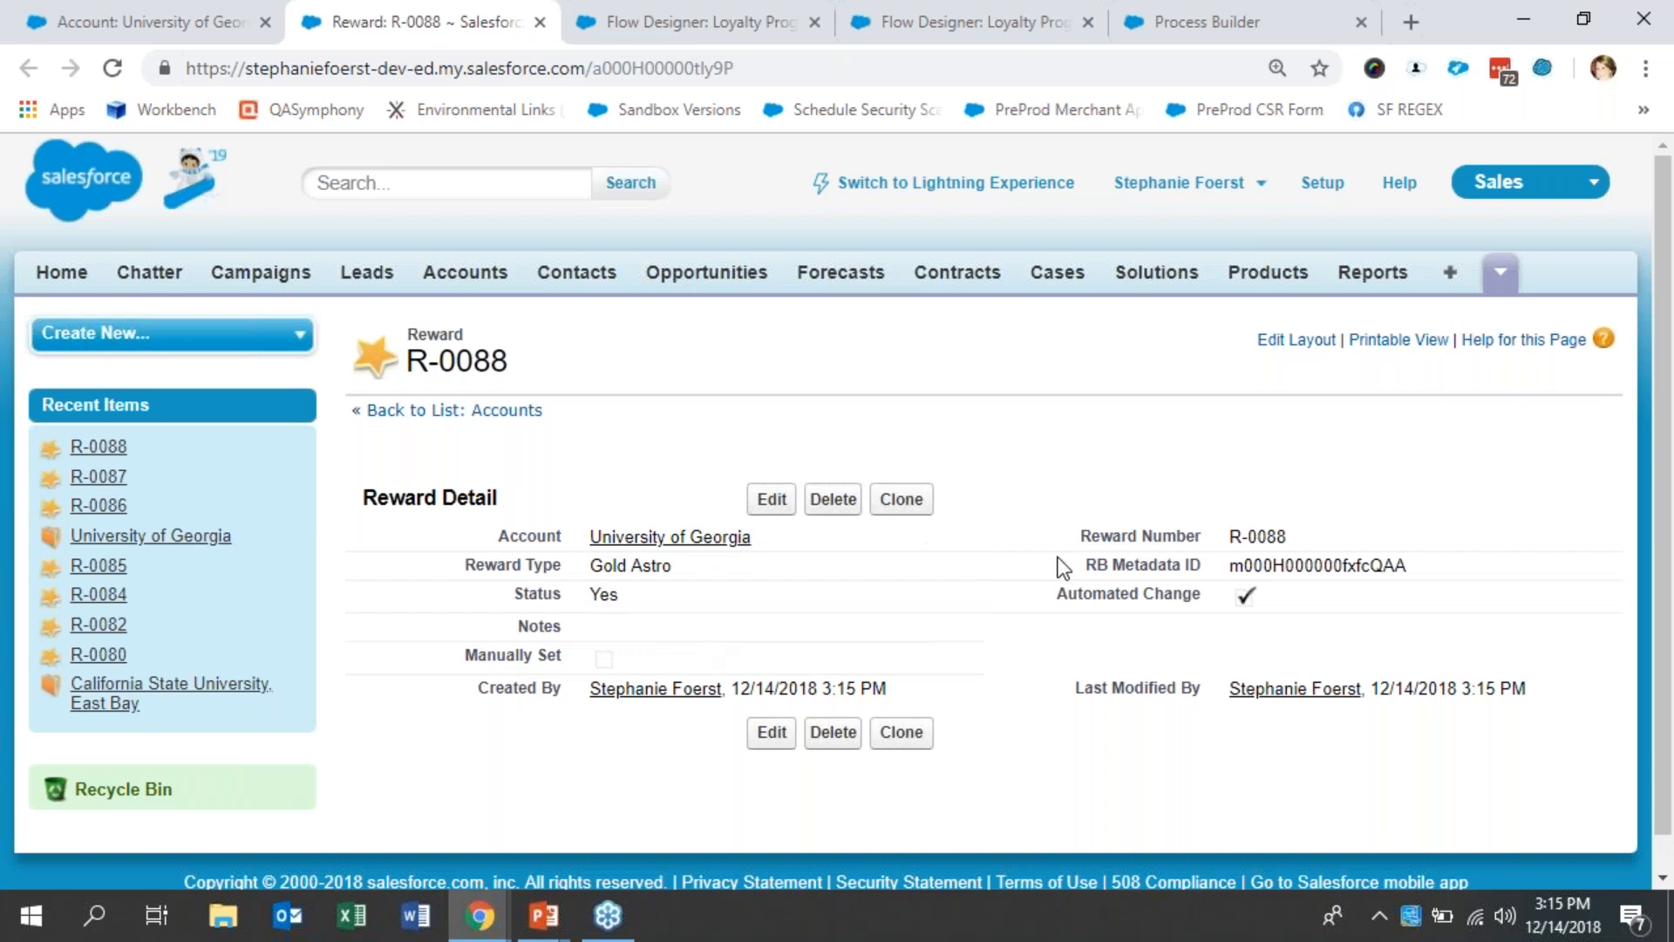
left_click(540, 22)
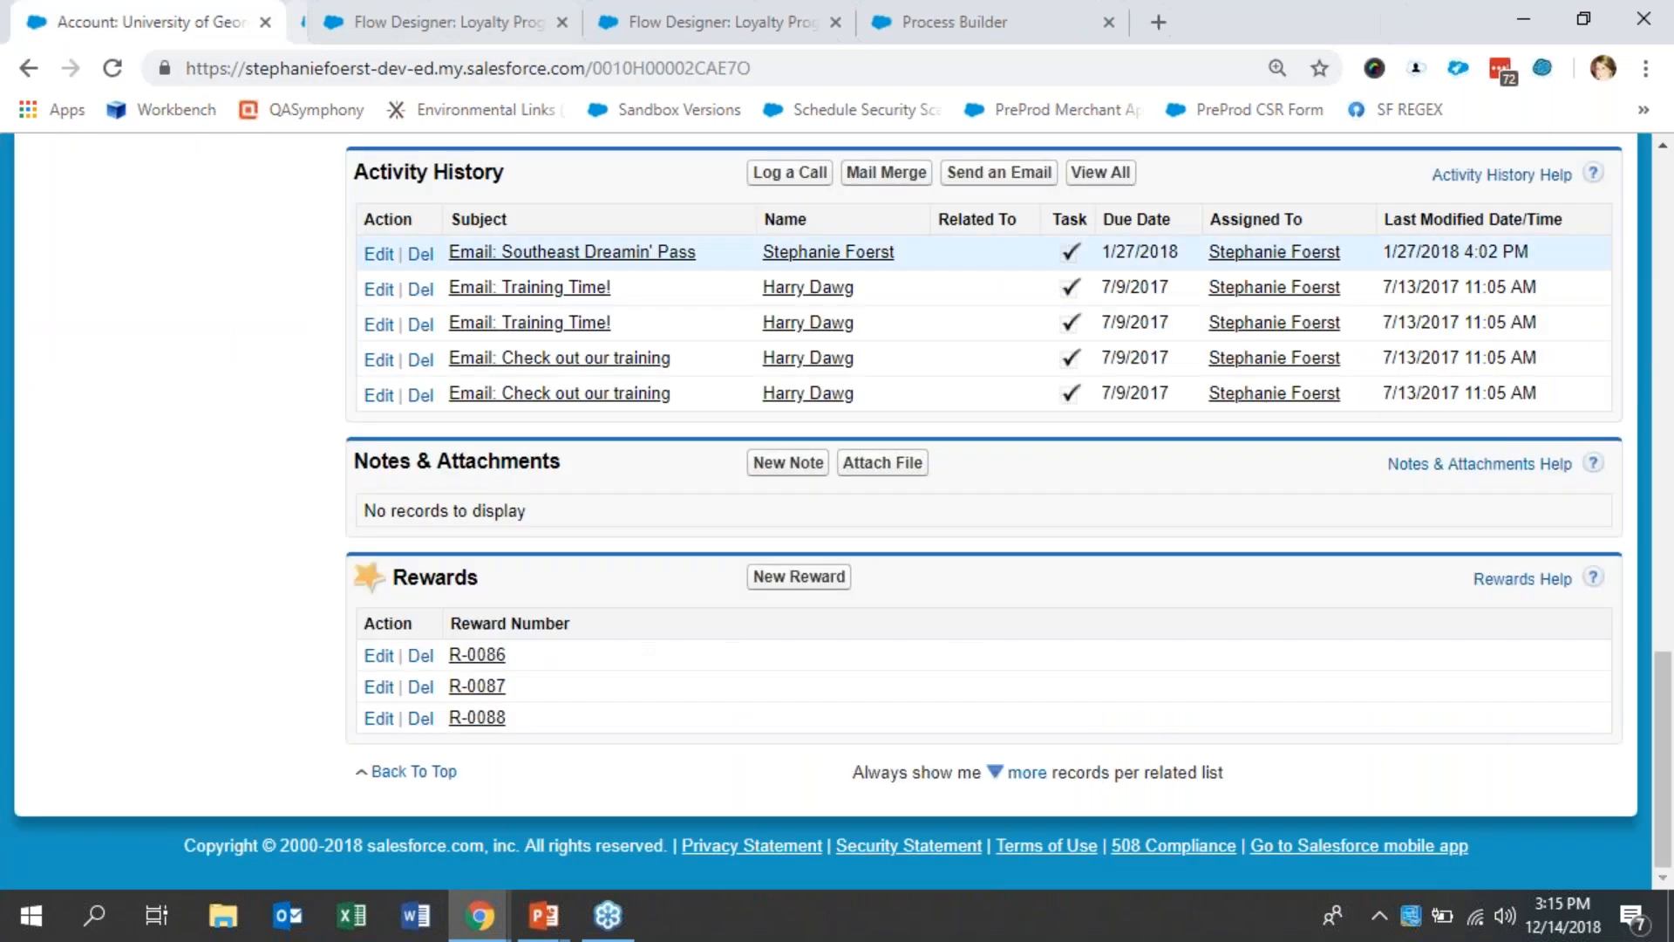
- Edit reward R-0087 so its Status is Yes and Manually Set is enabled, and save it
left_click(380, 687)
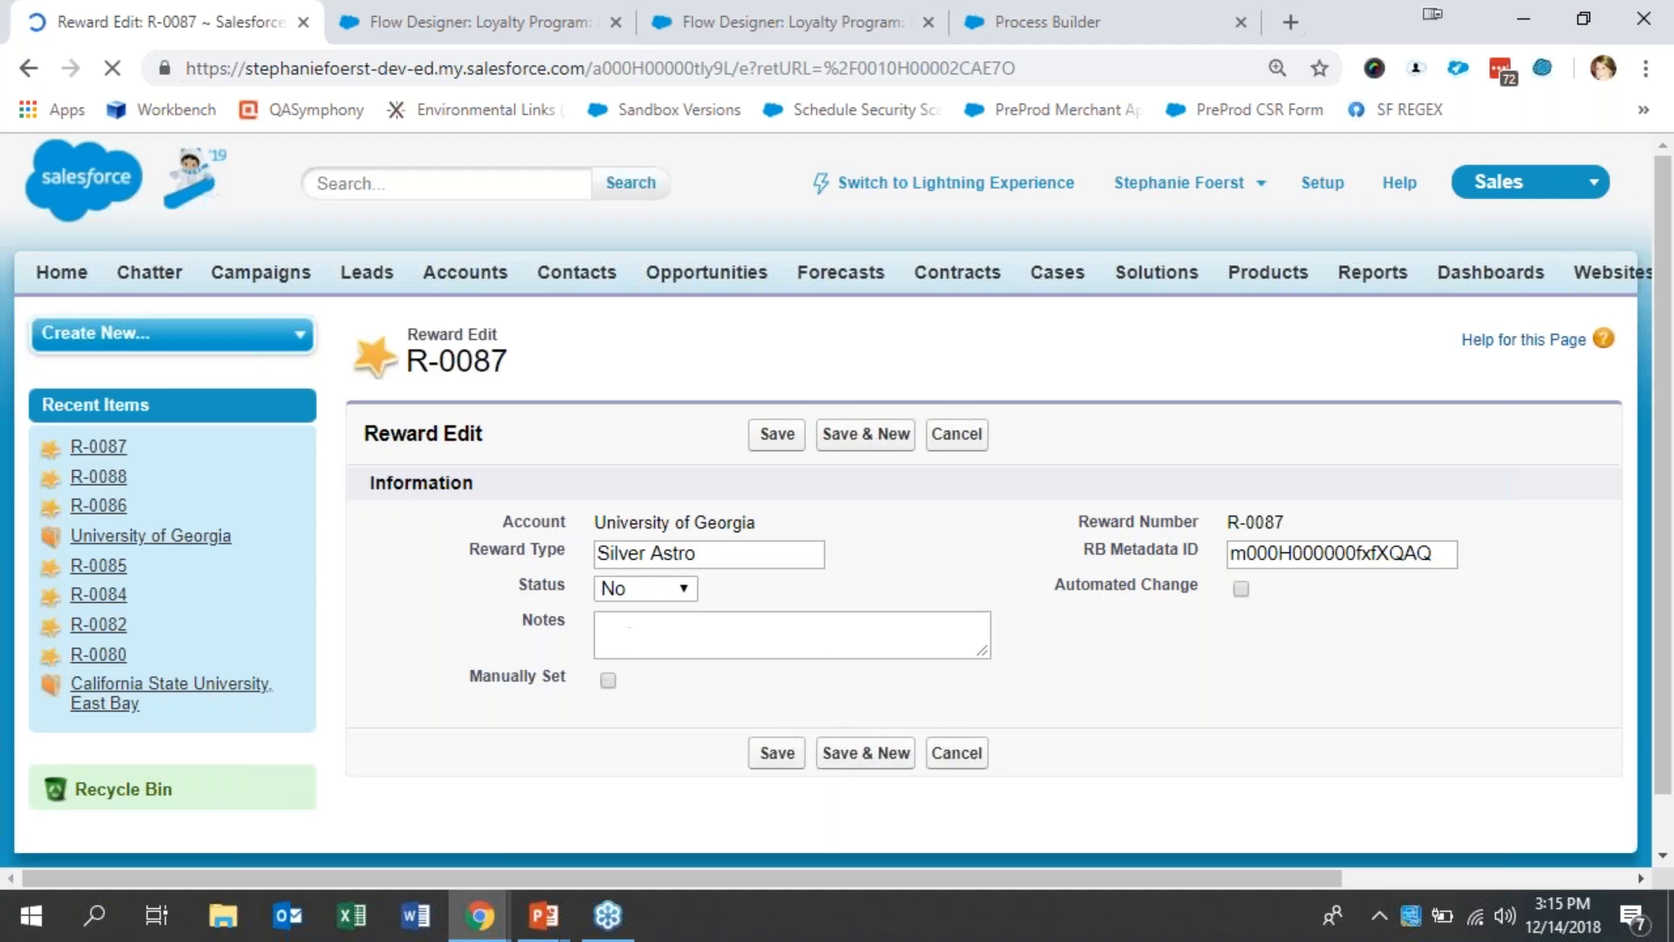
left_click(651, 589)
left_click(647, 636)
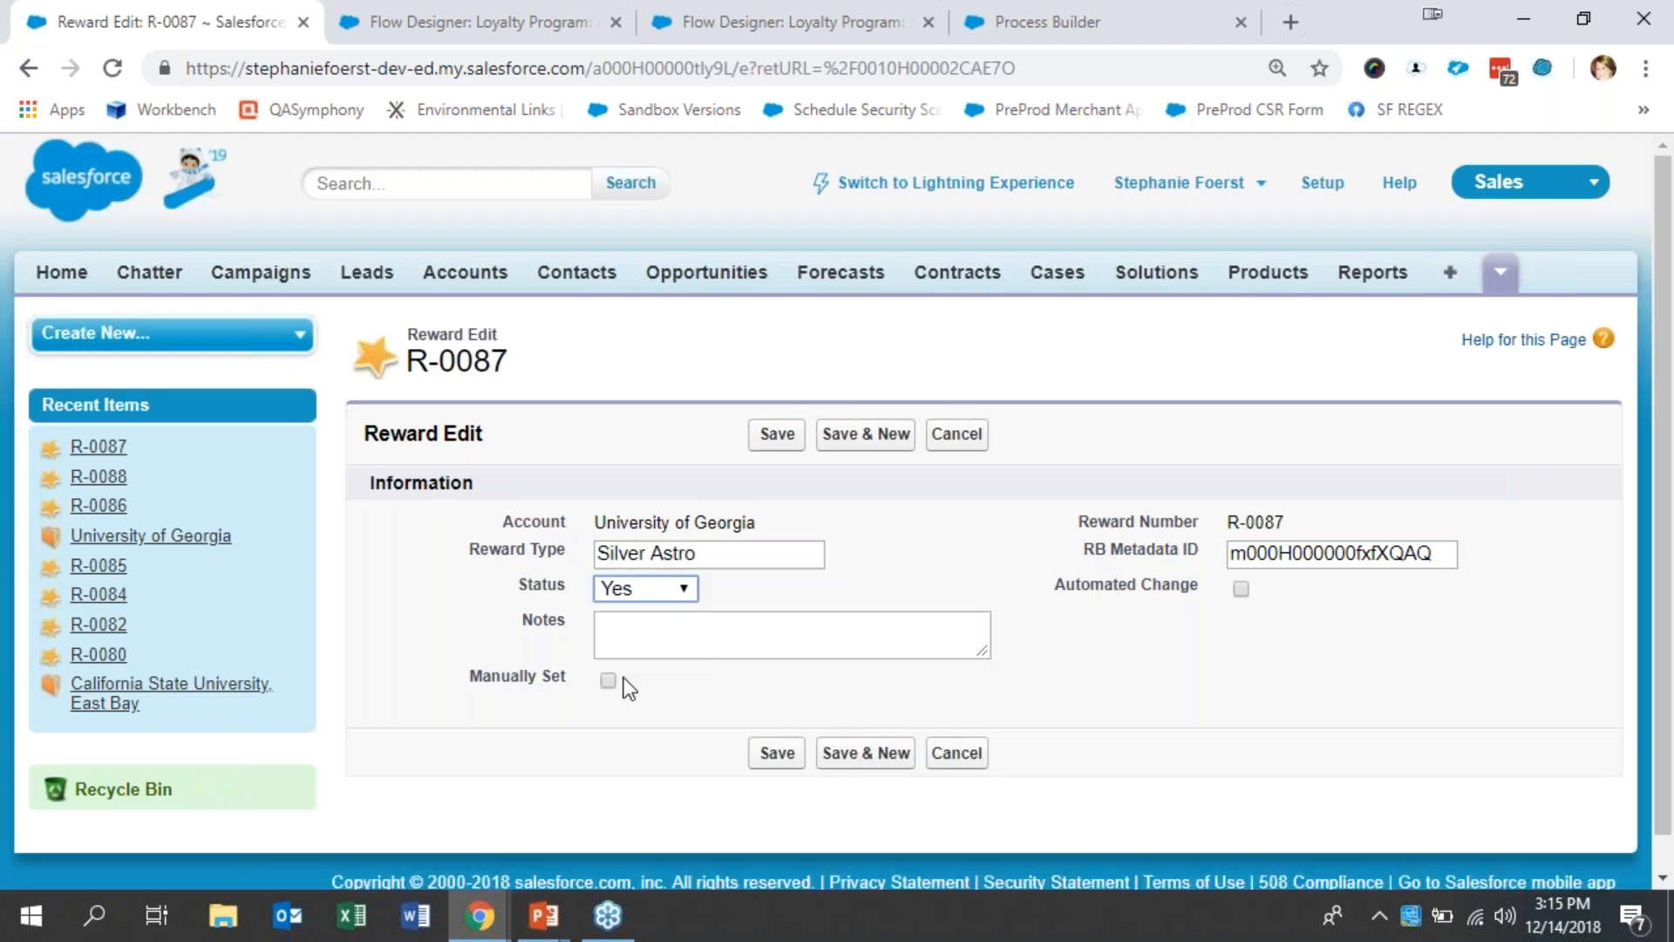
left_click(608, 681)
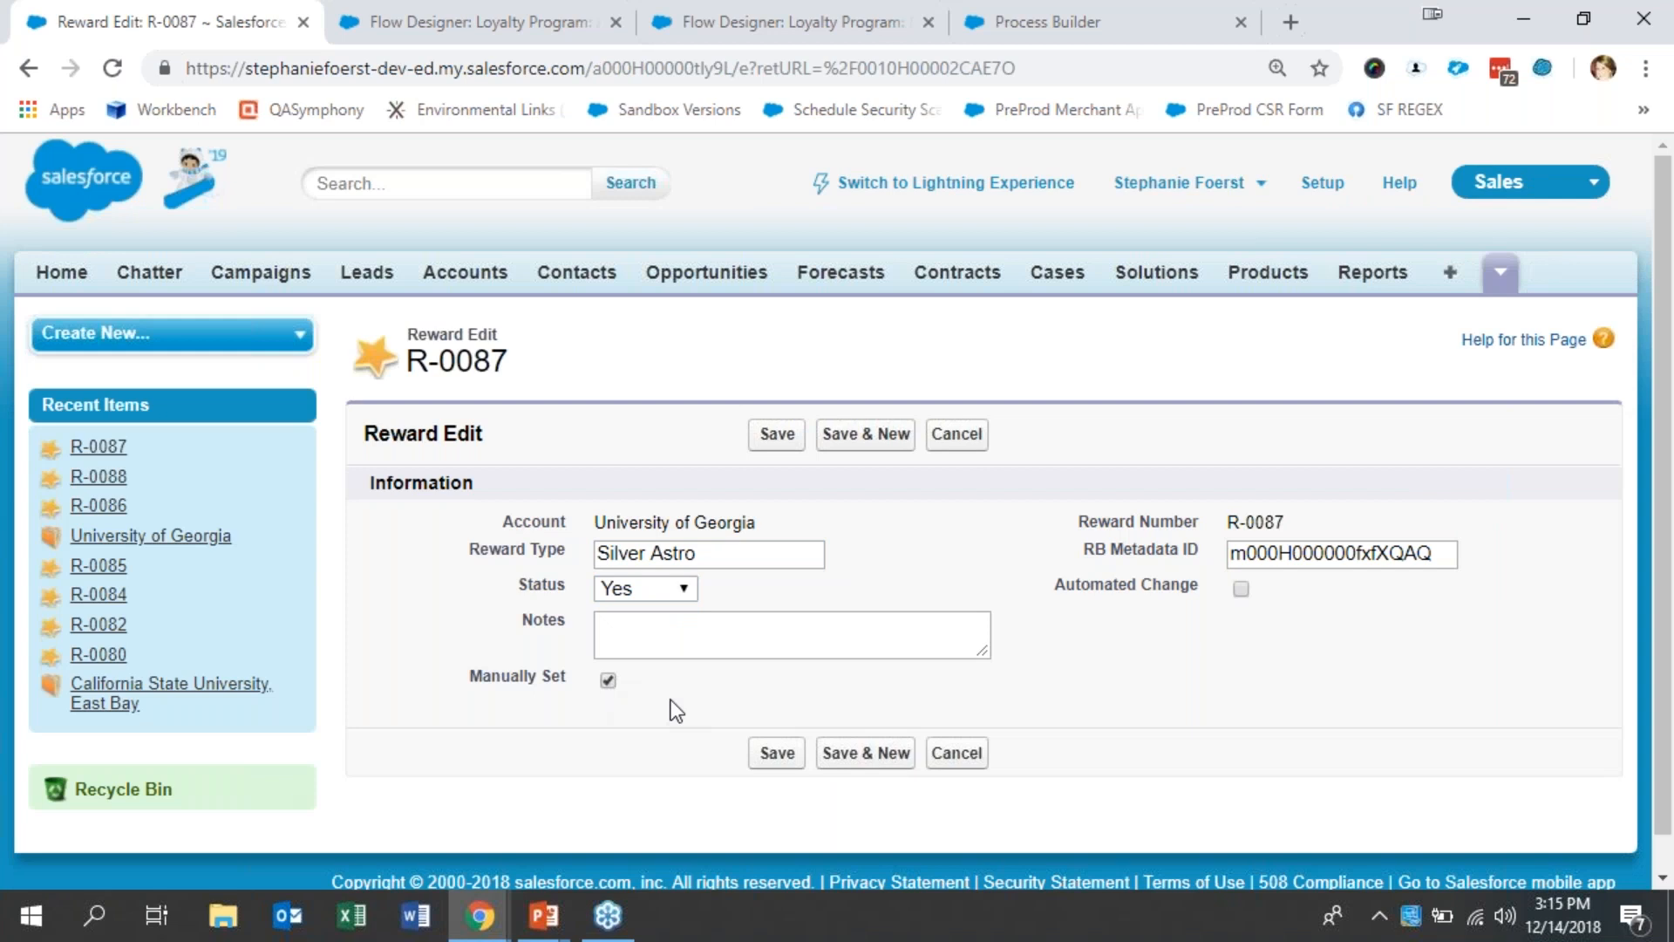
left_click(777, 753)
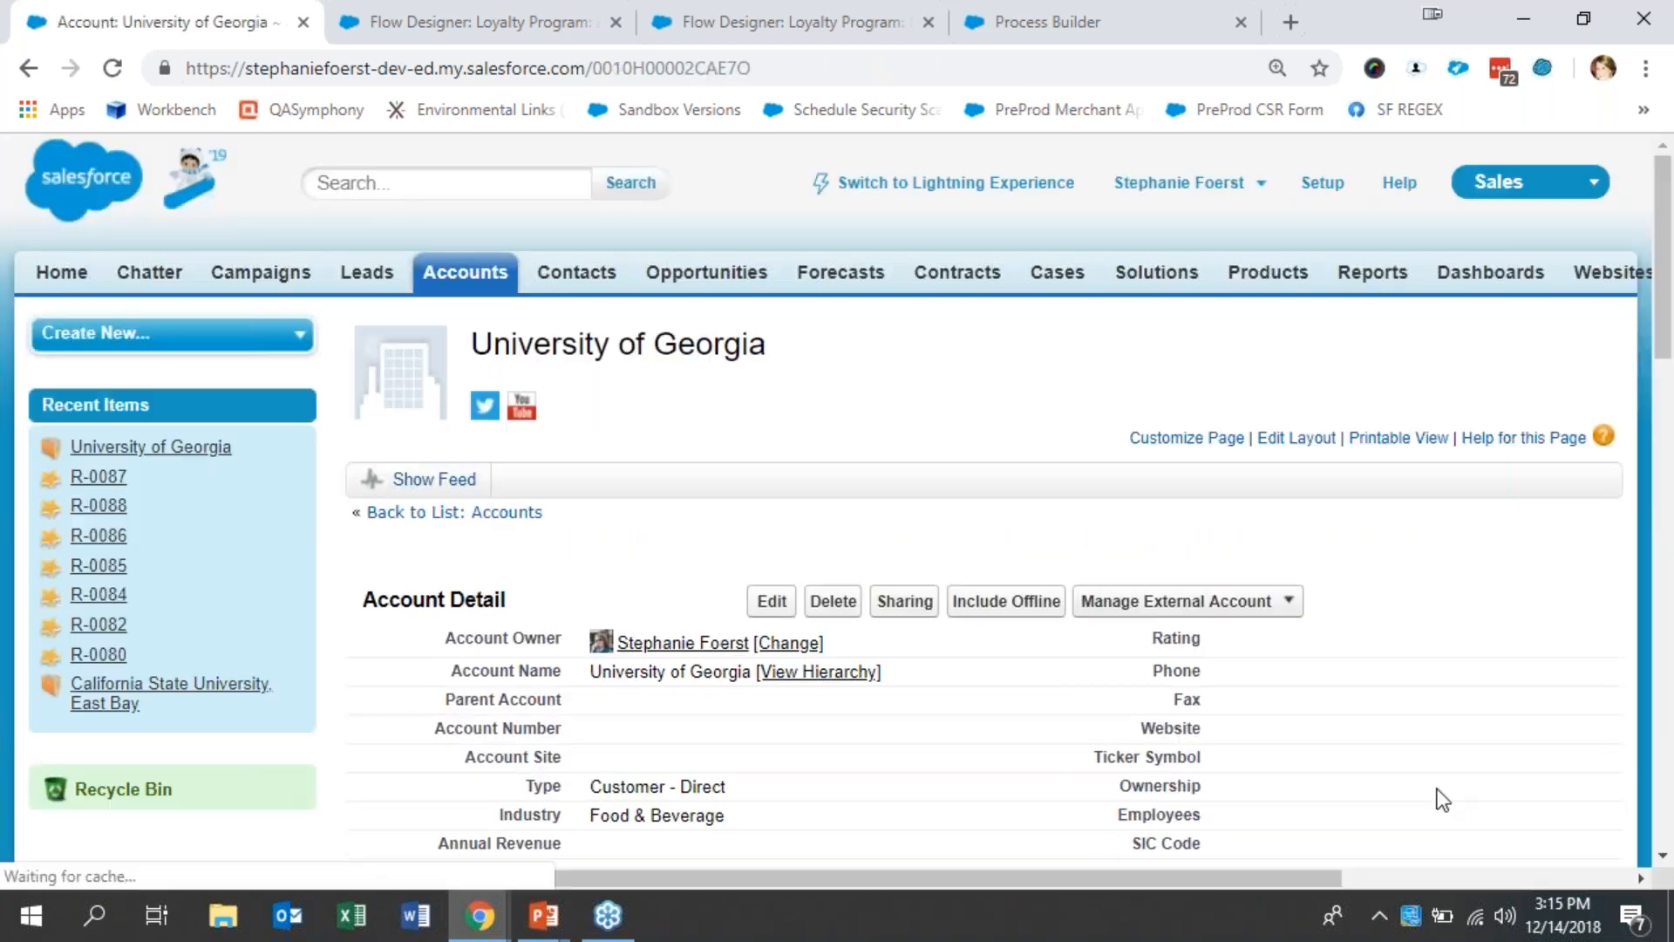
- Open reward R-0087 separately from the account's Rewards list to review its saved values, and return to the account
scroll(1443, 799, "down", 8)
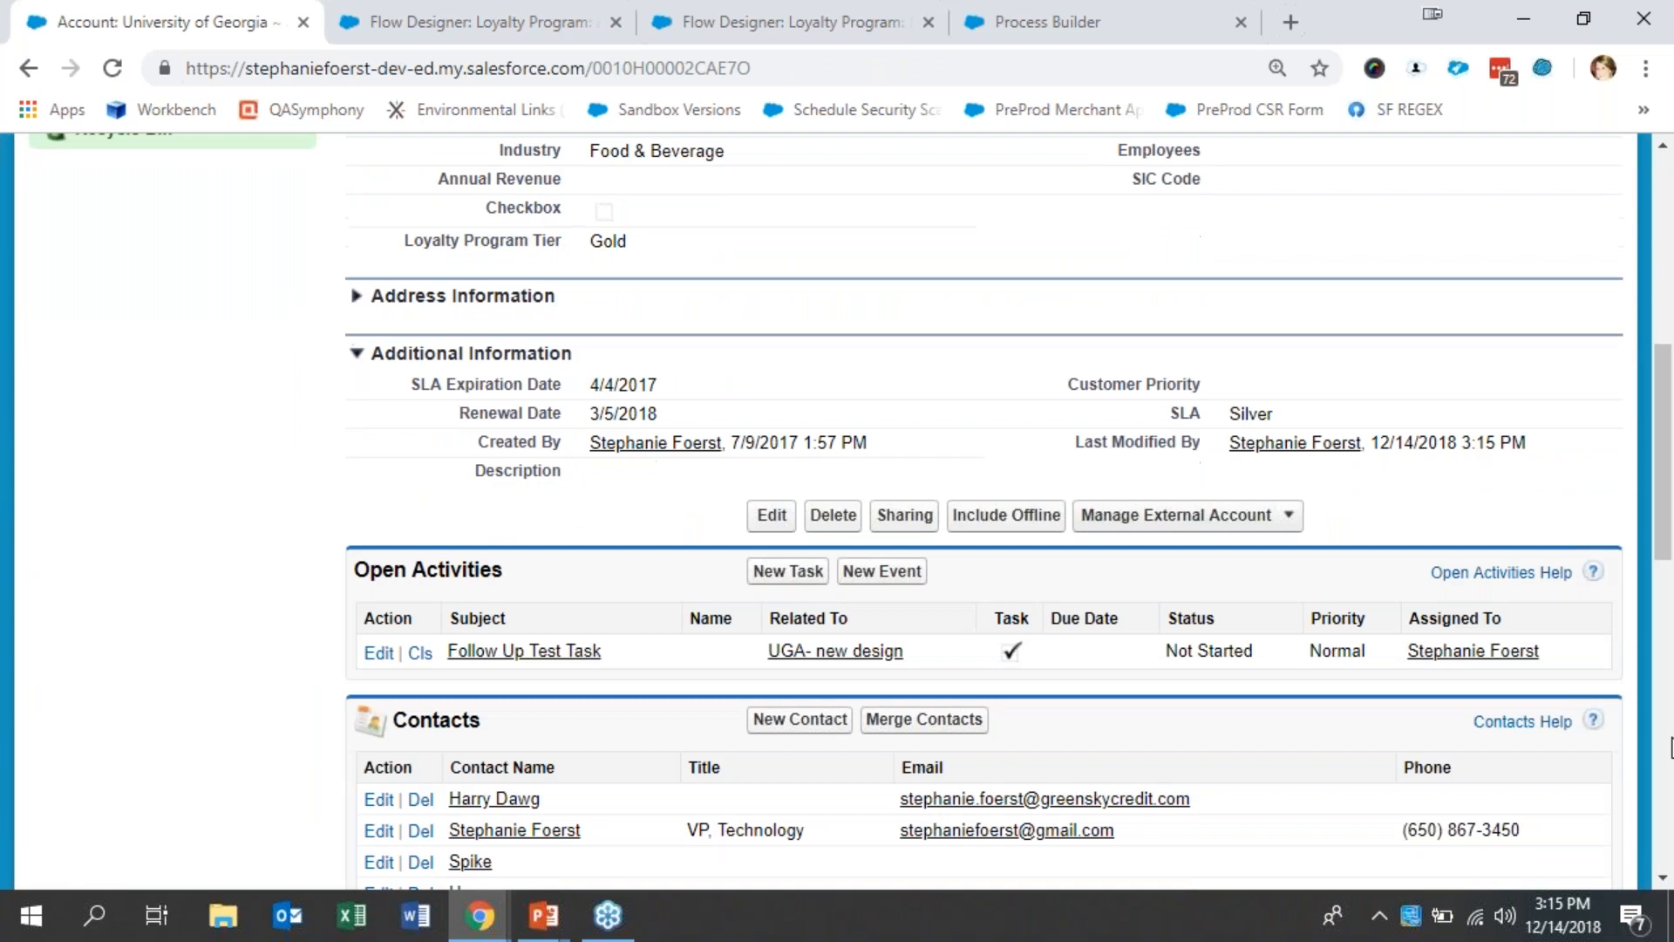
scroll(1670, 747, "down", 12)
right_click(490, 705)
left_click(668, 478)
left_click(410, 13)
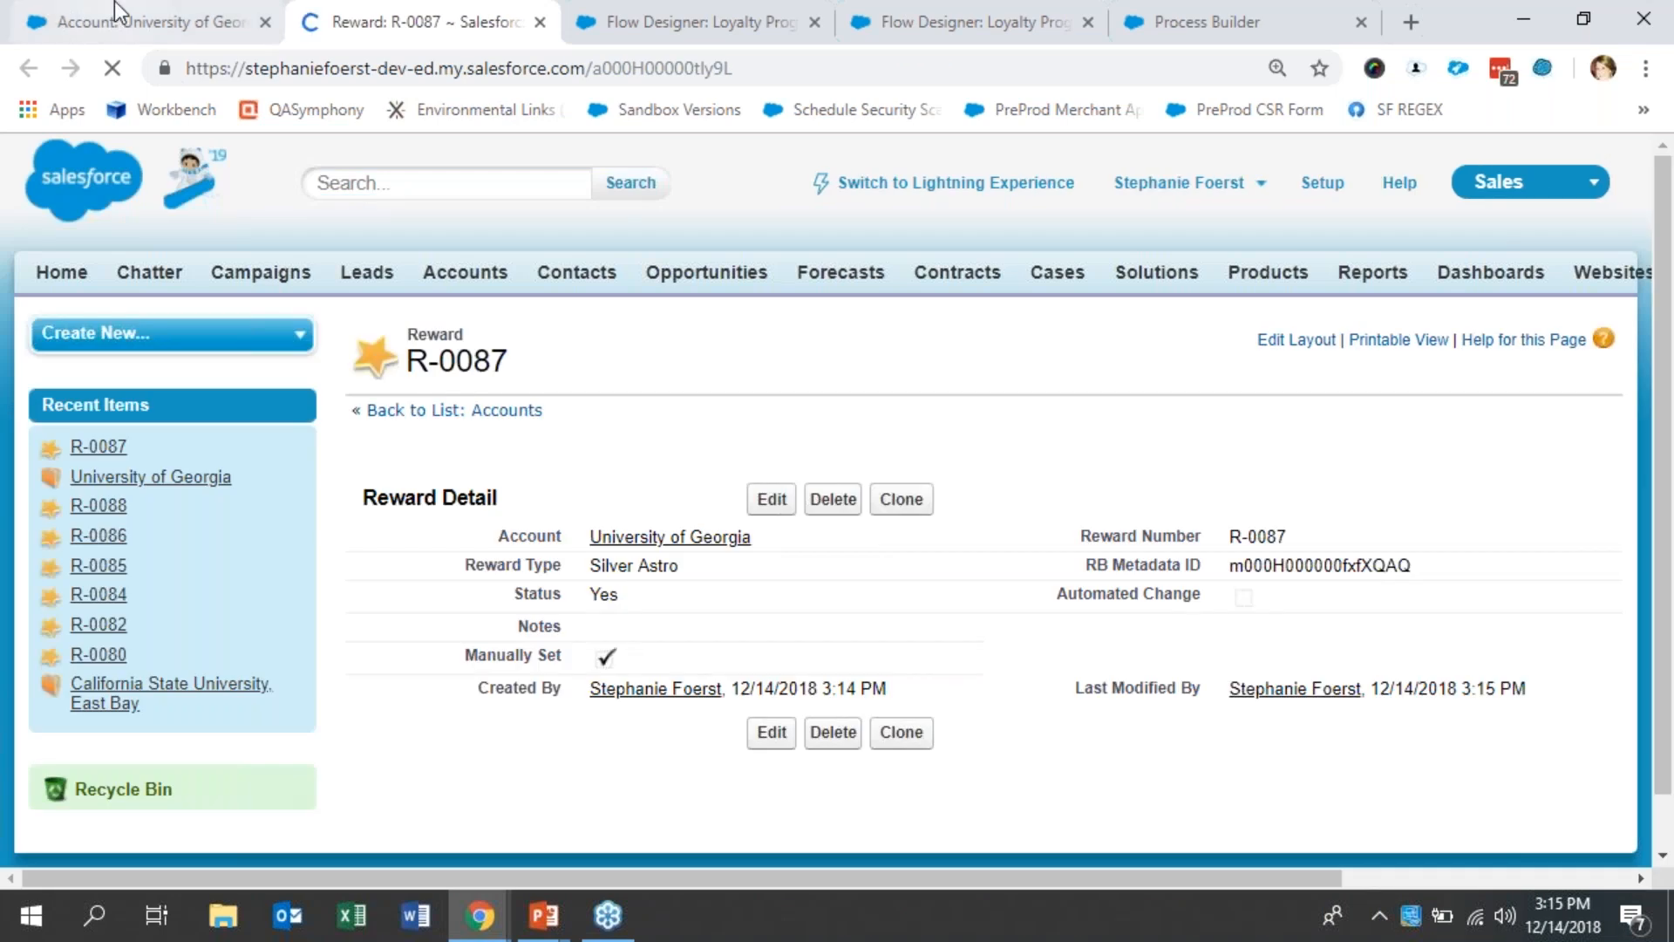
left_click(129, 5)
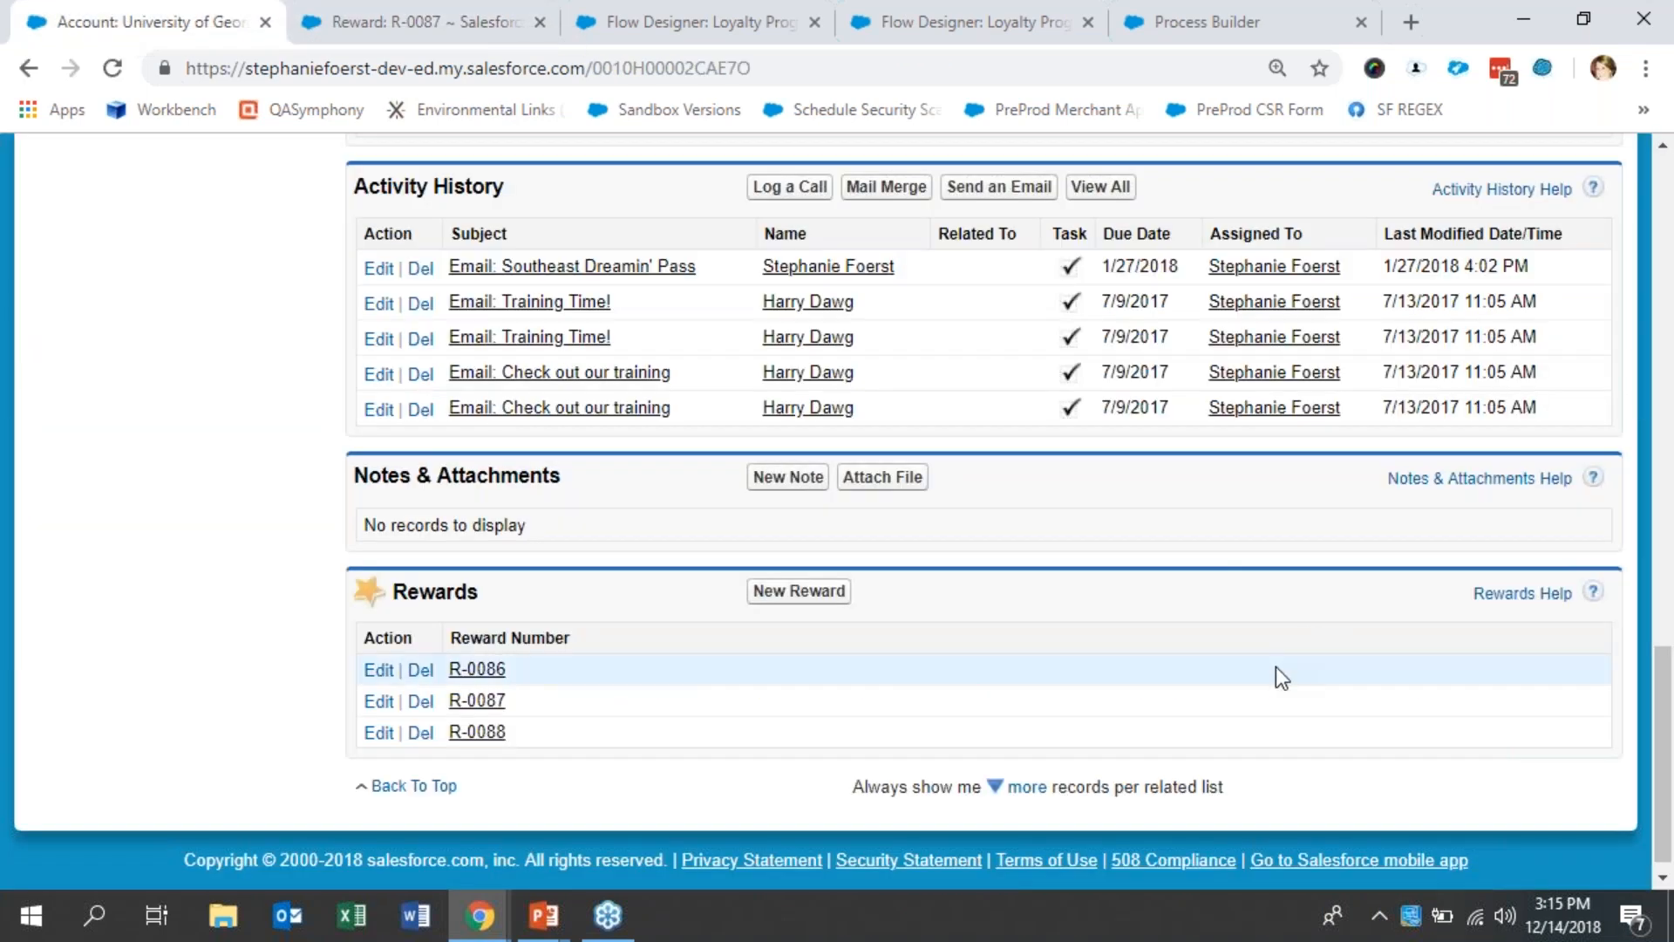
- Set the account's Loyalty Program Tier to Platinum and save the record
scroll(1275, 666, "up", 15)
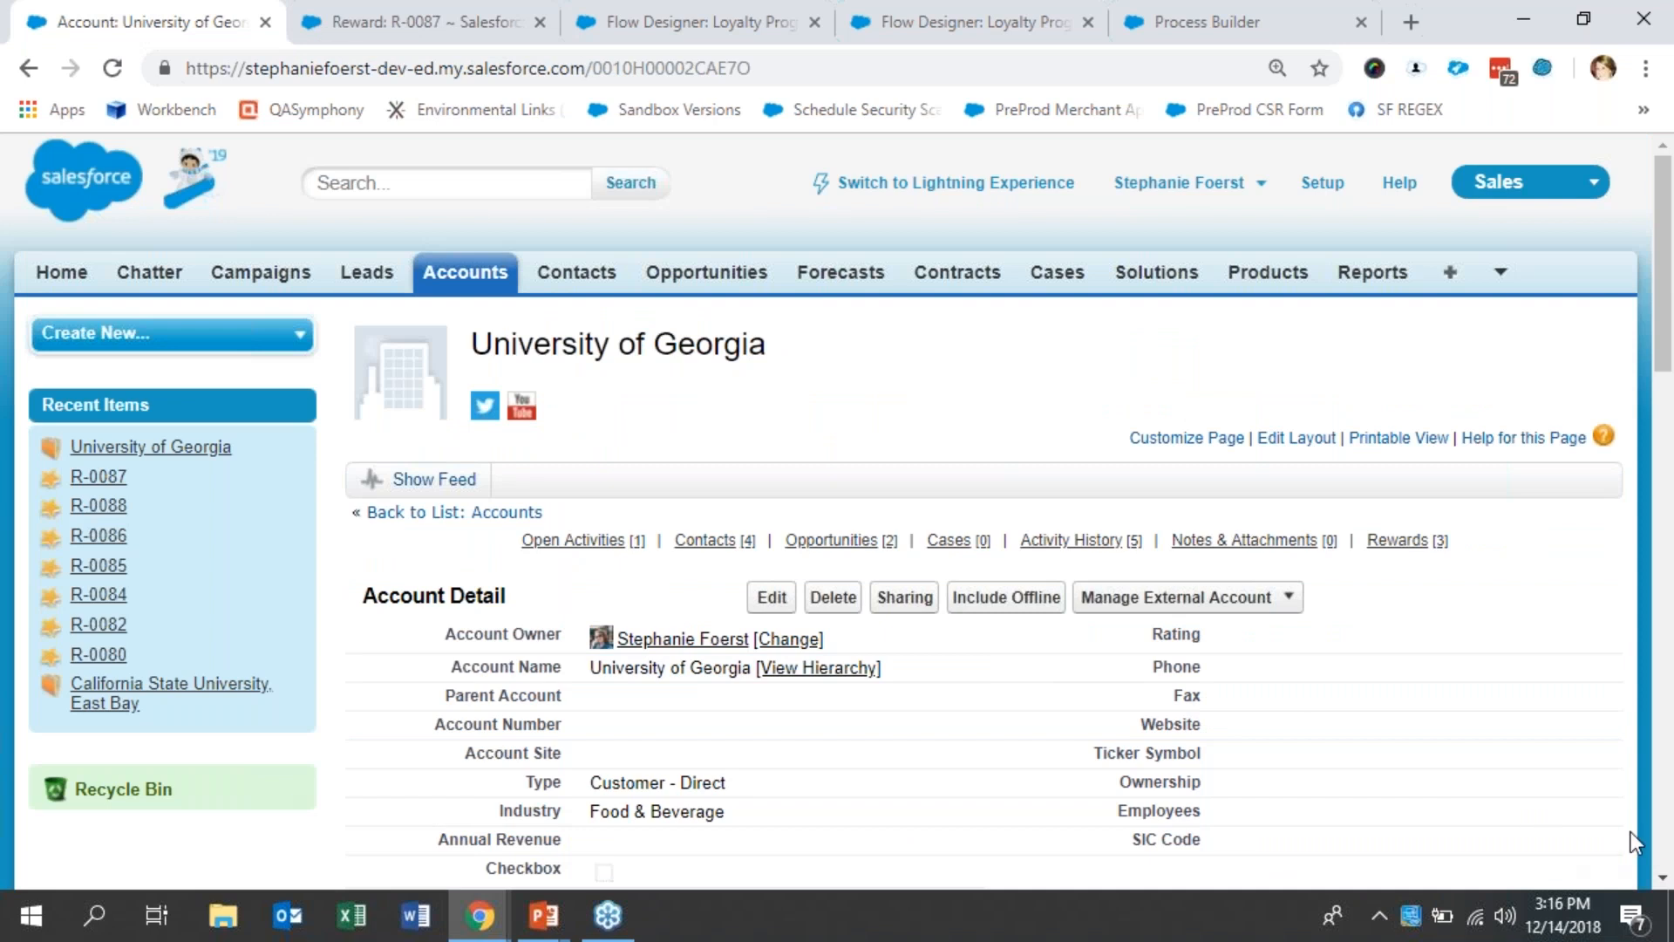
scroll(615, 237, "down", 7)
double_click(614, 240)
left_click(615, 243)
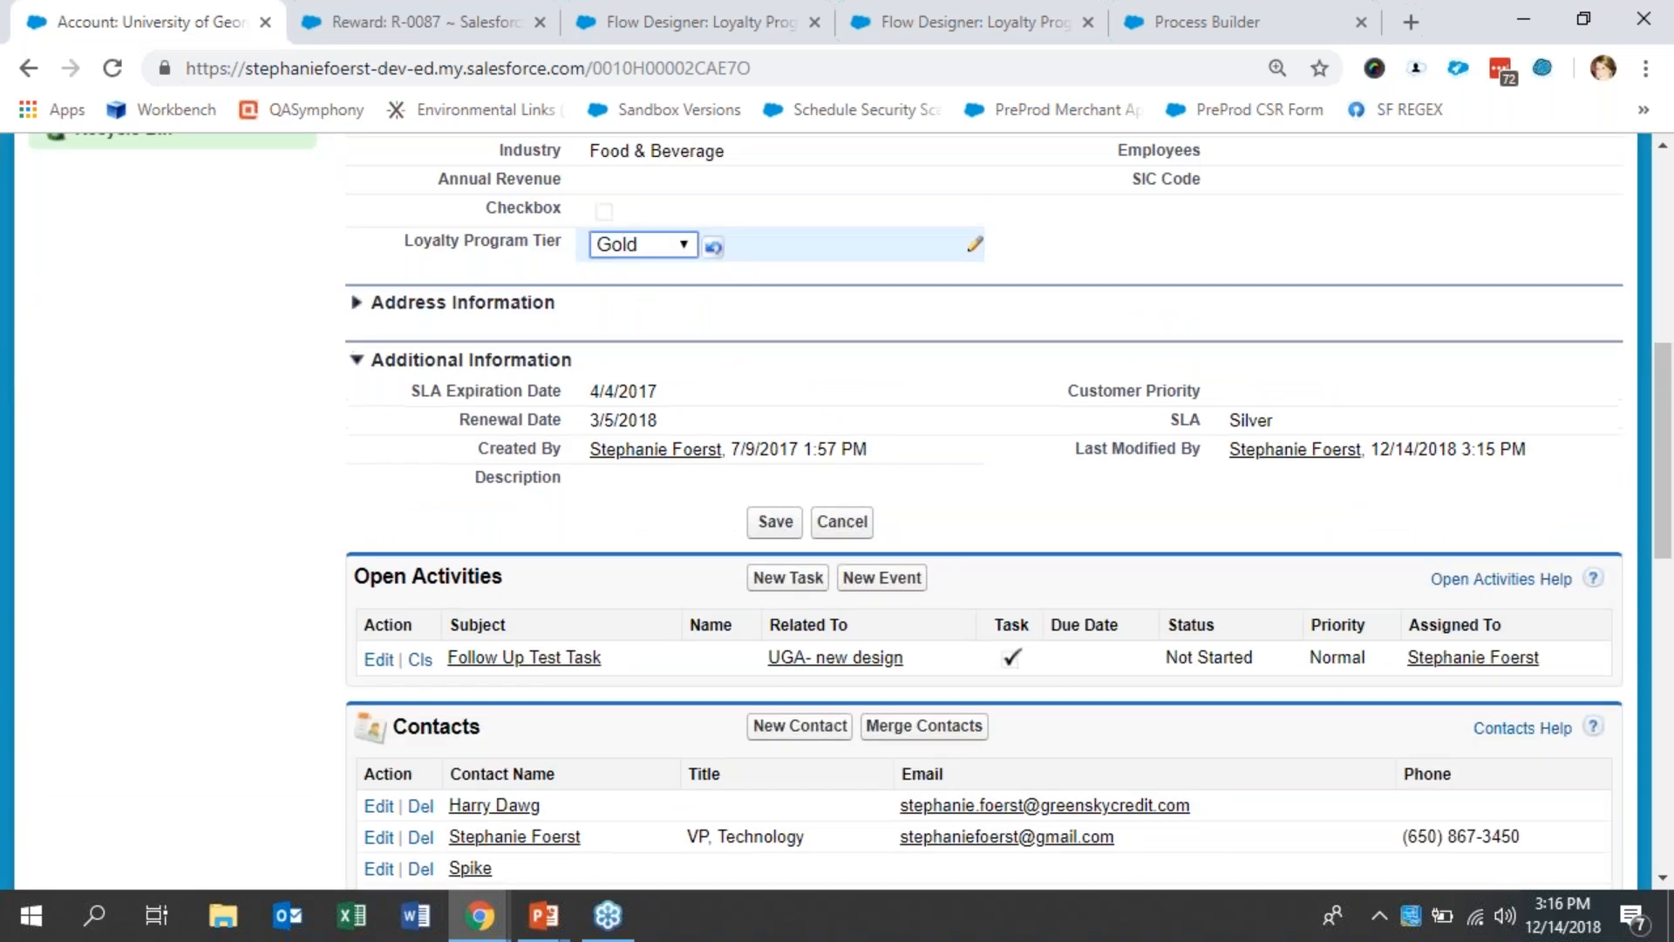
left_click(634, 346)
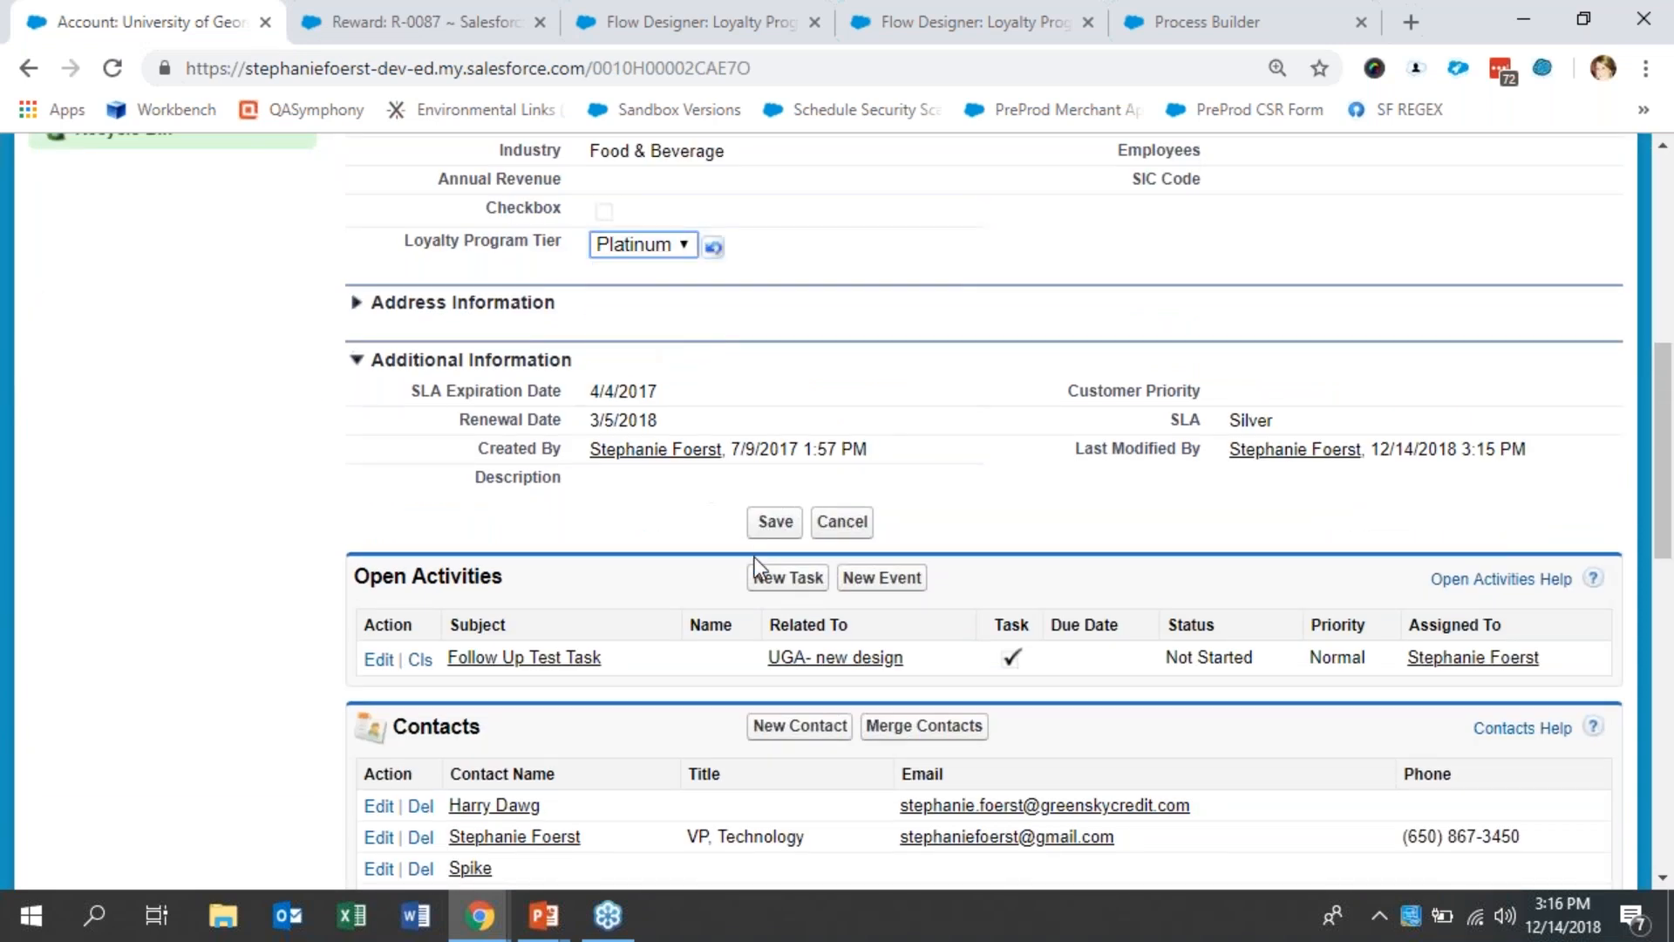
left_click(774, 523)
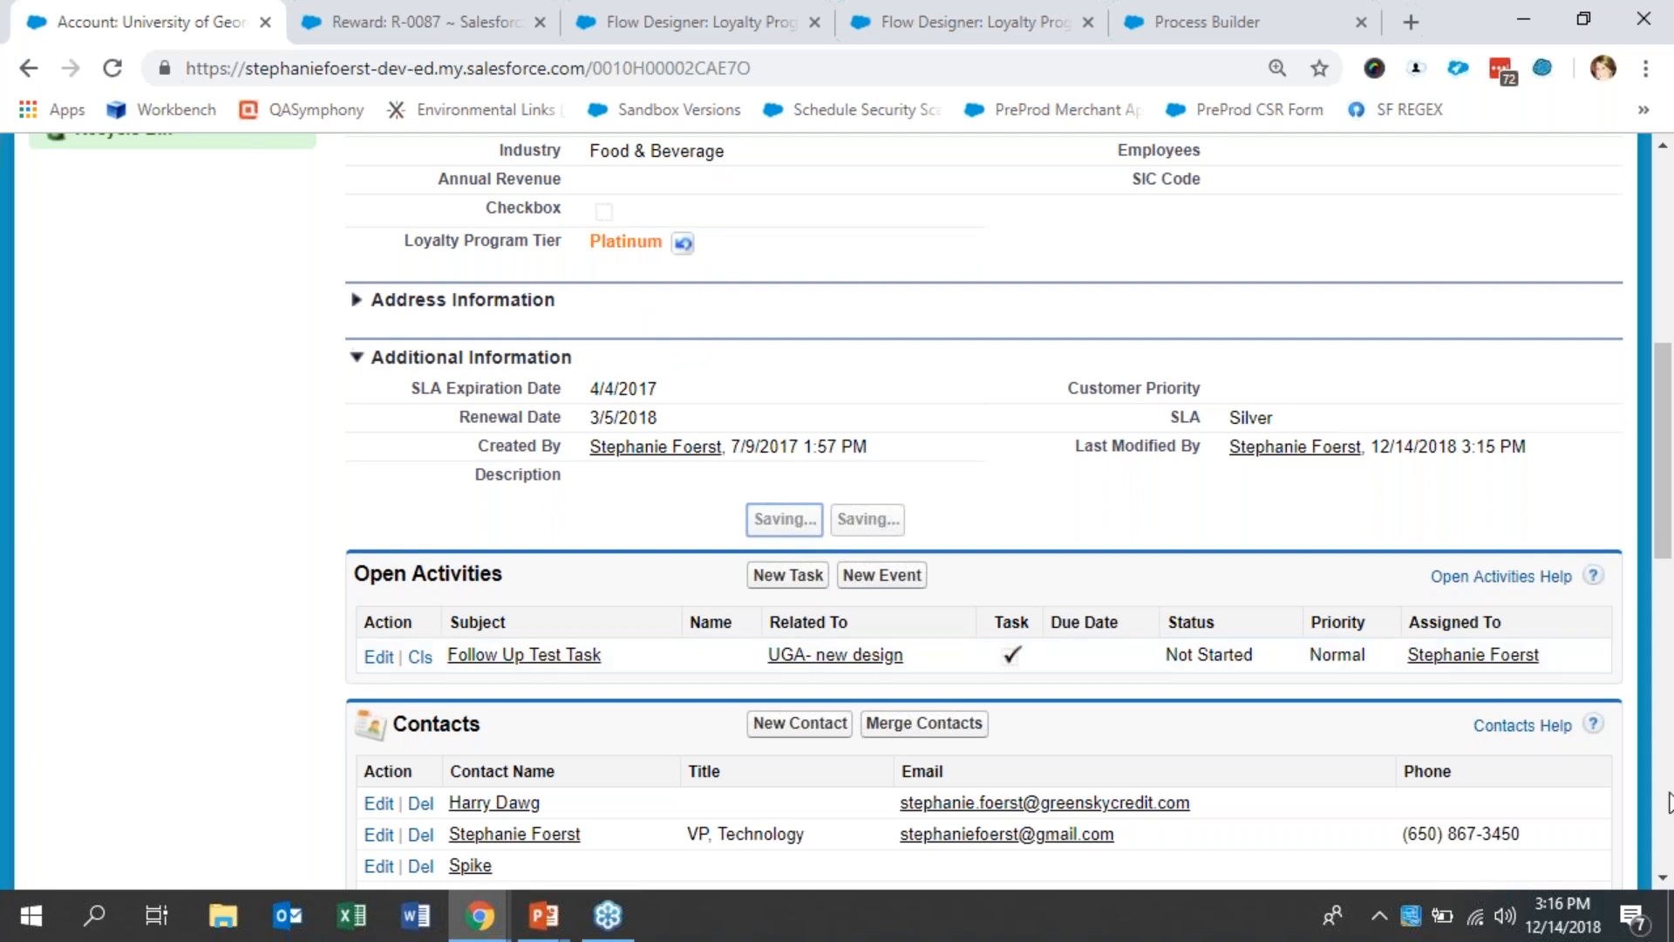
- Check the account's Rewards list and reload the open reward R-0087 to examine its Status and Manually Set values
scroll(959, 654, "down", 12)
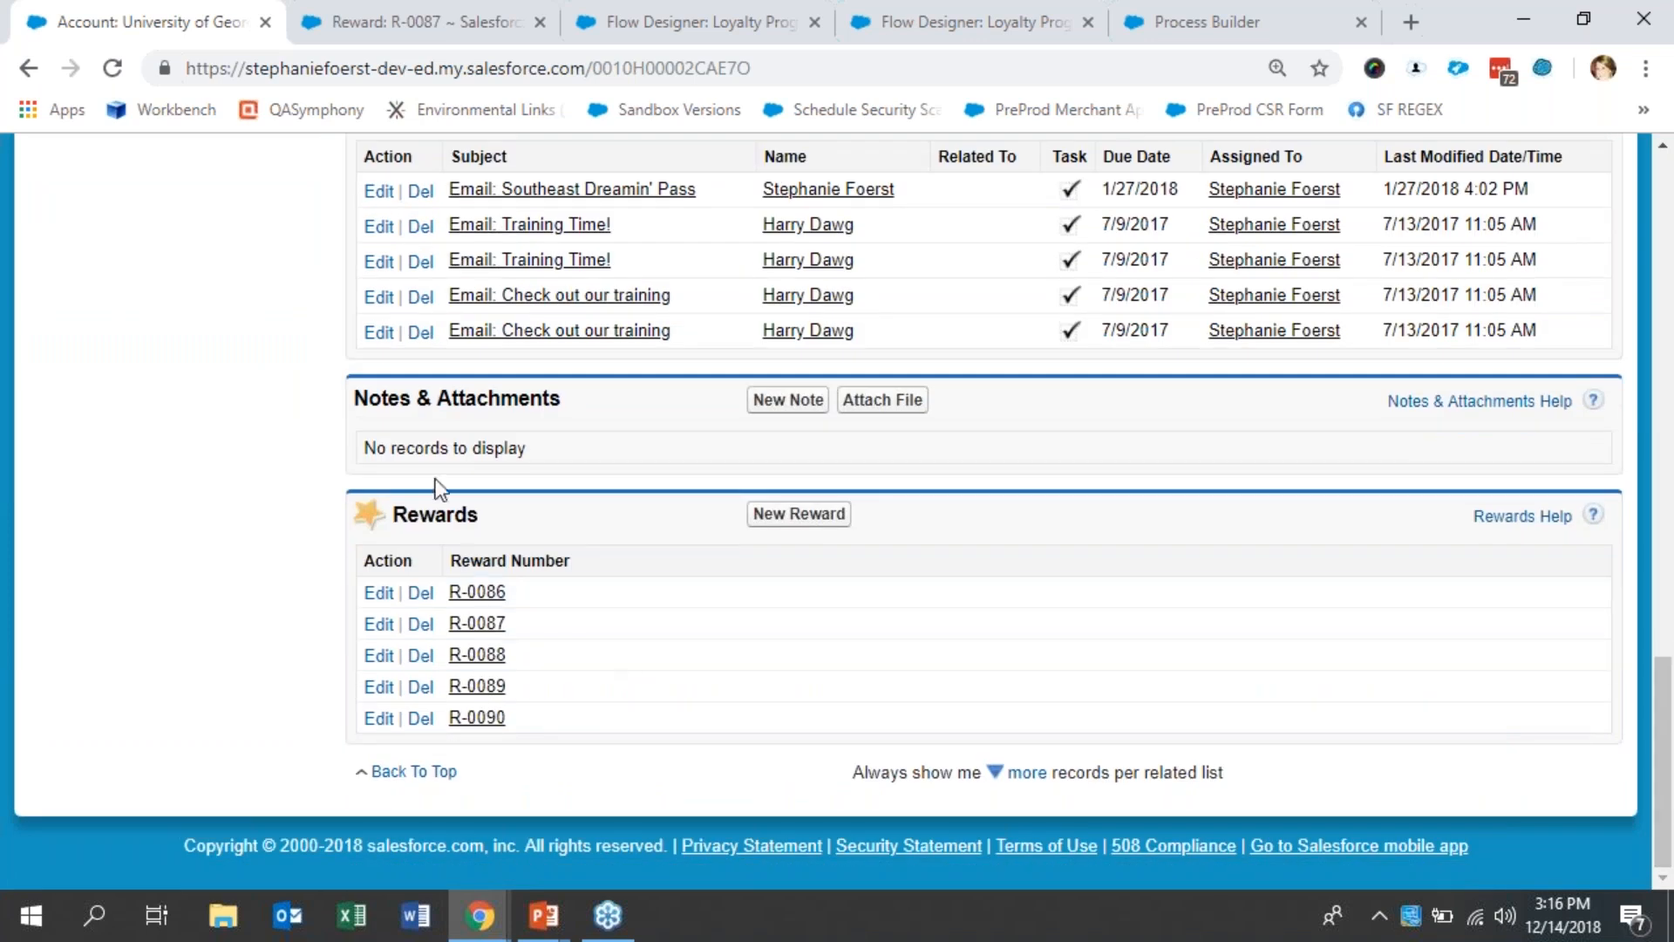
left_click(348, 19)
left_click(123, 69)
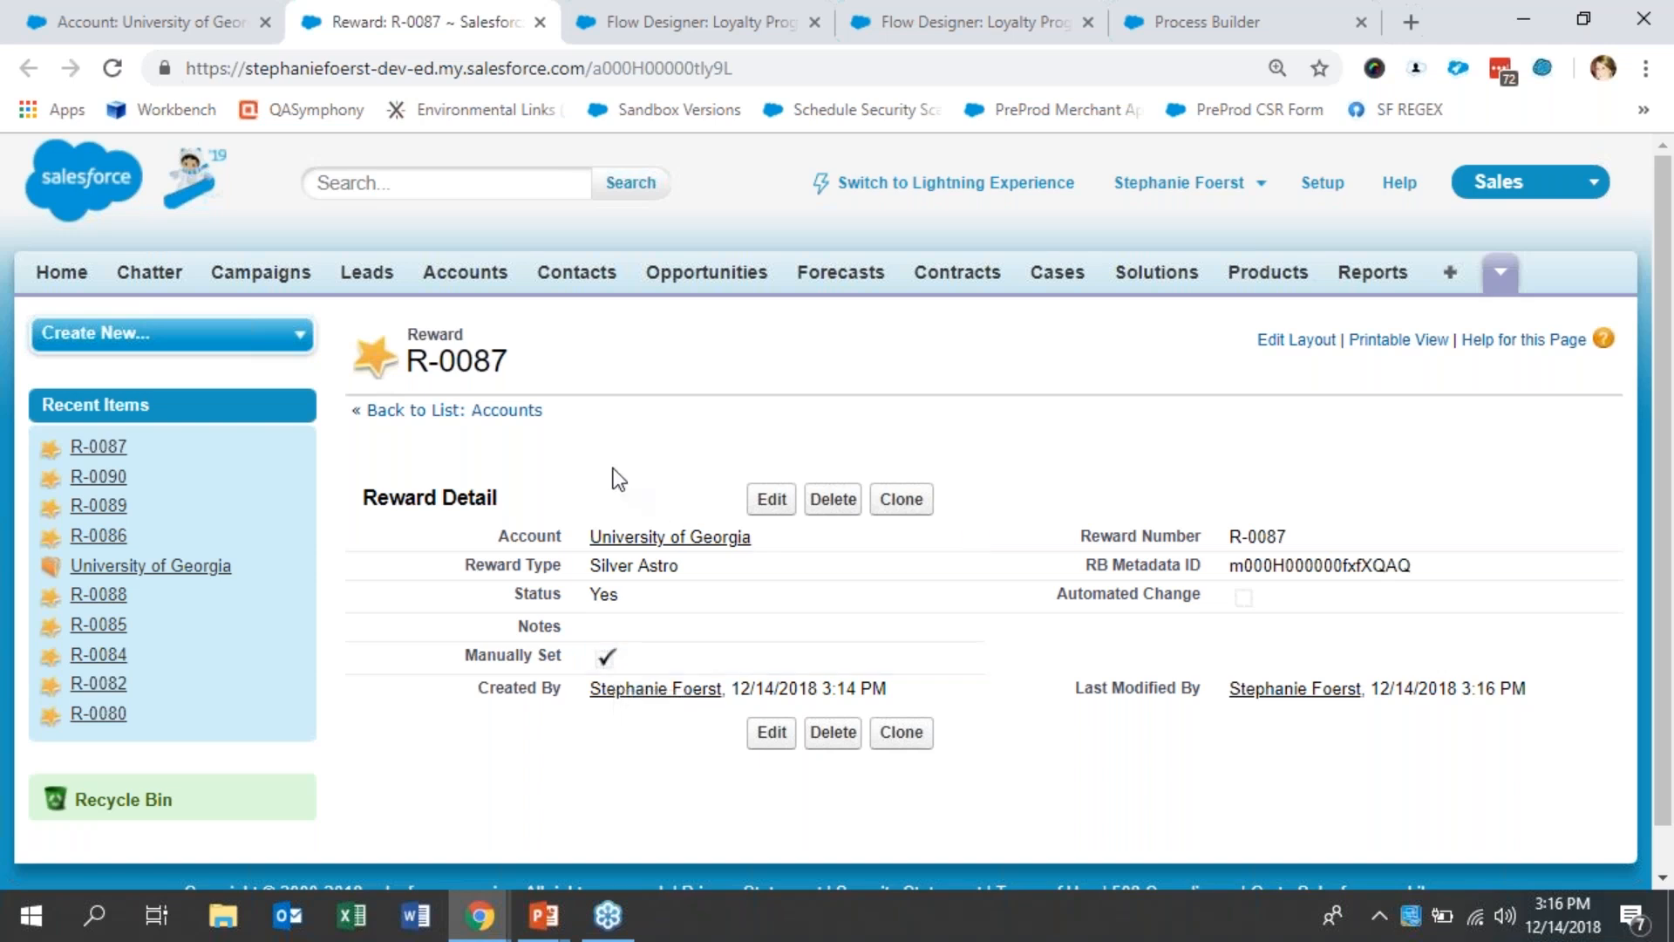
- Close reward R-0087, then open reward R-0090 separately from the account's Rewards list, review its details and close it
left_click(538, 23)
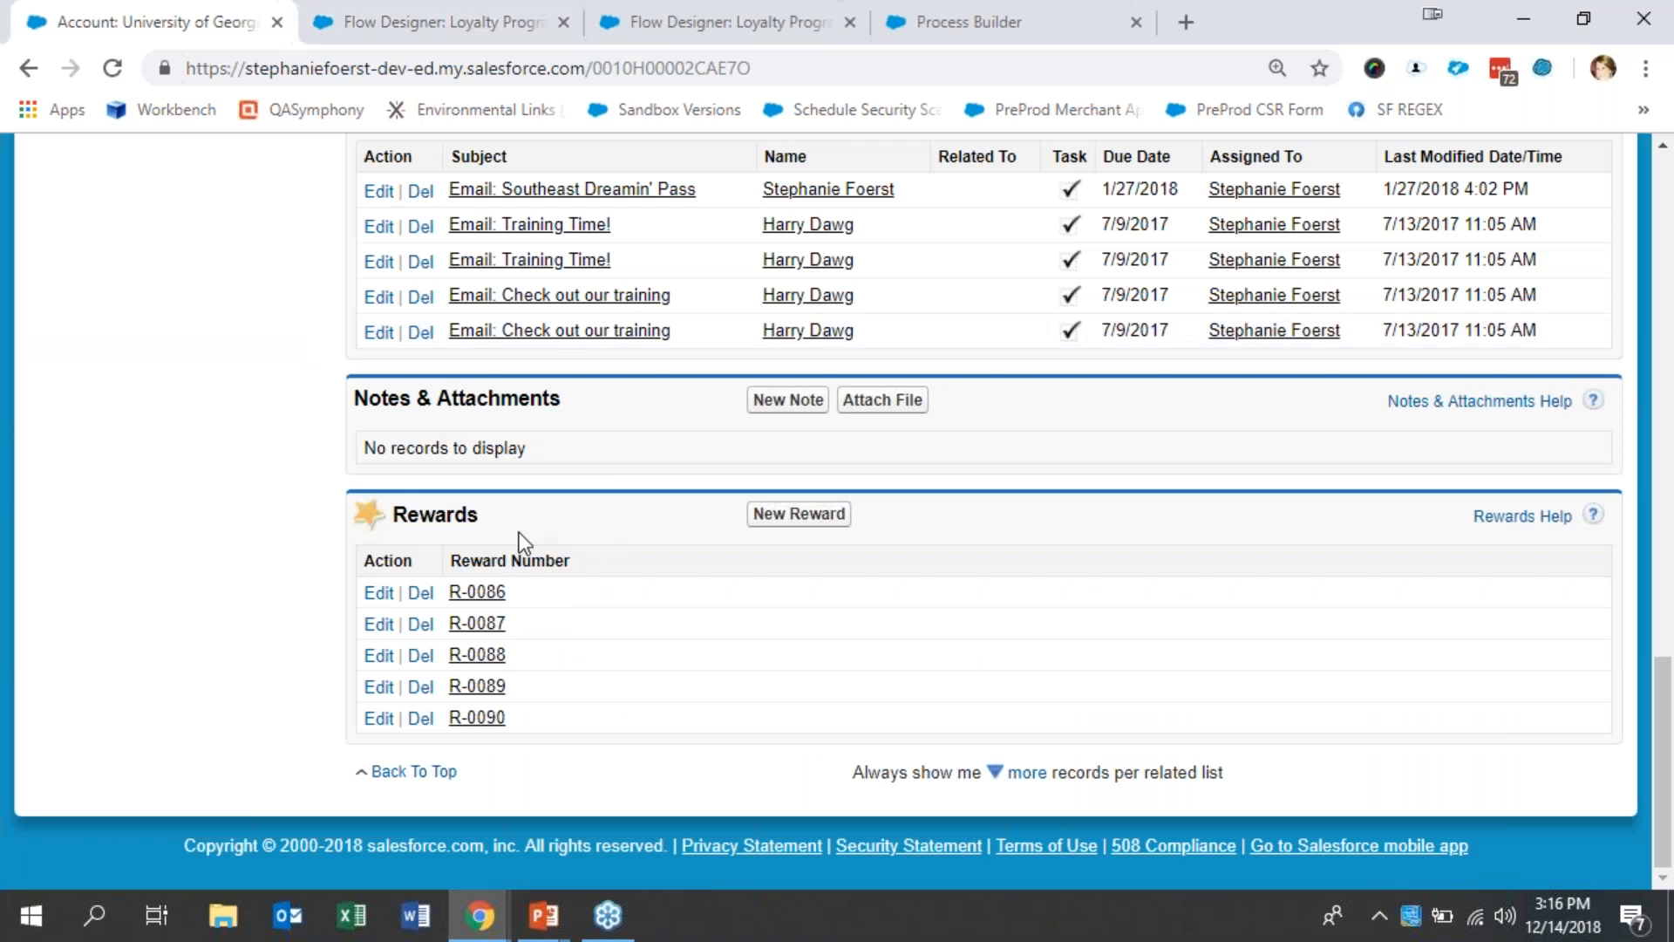
right_click(490, 717)
left_click(639, 483)
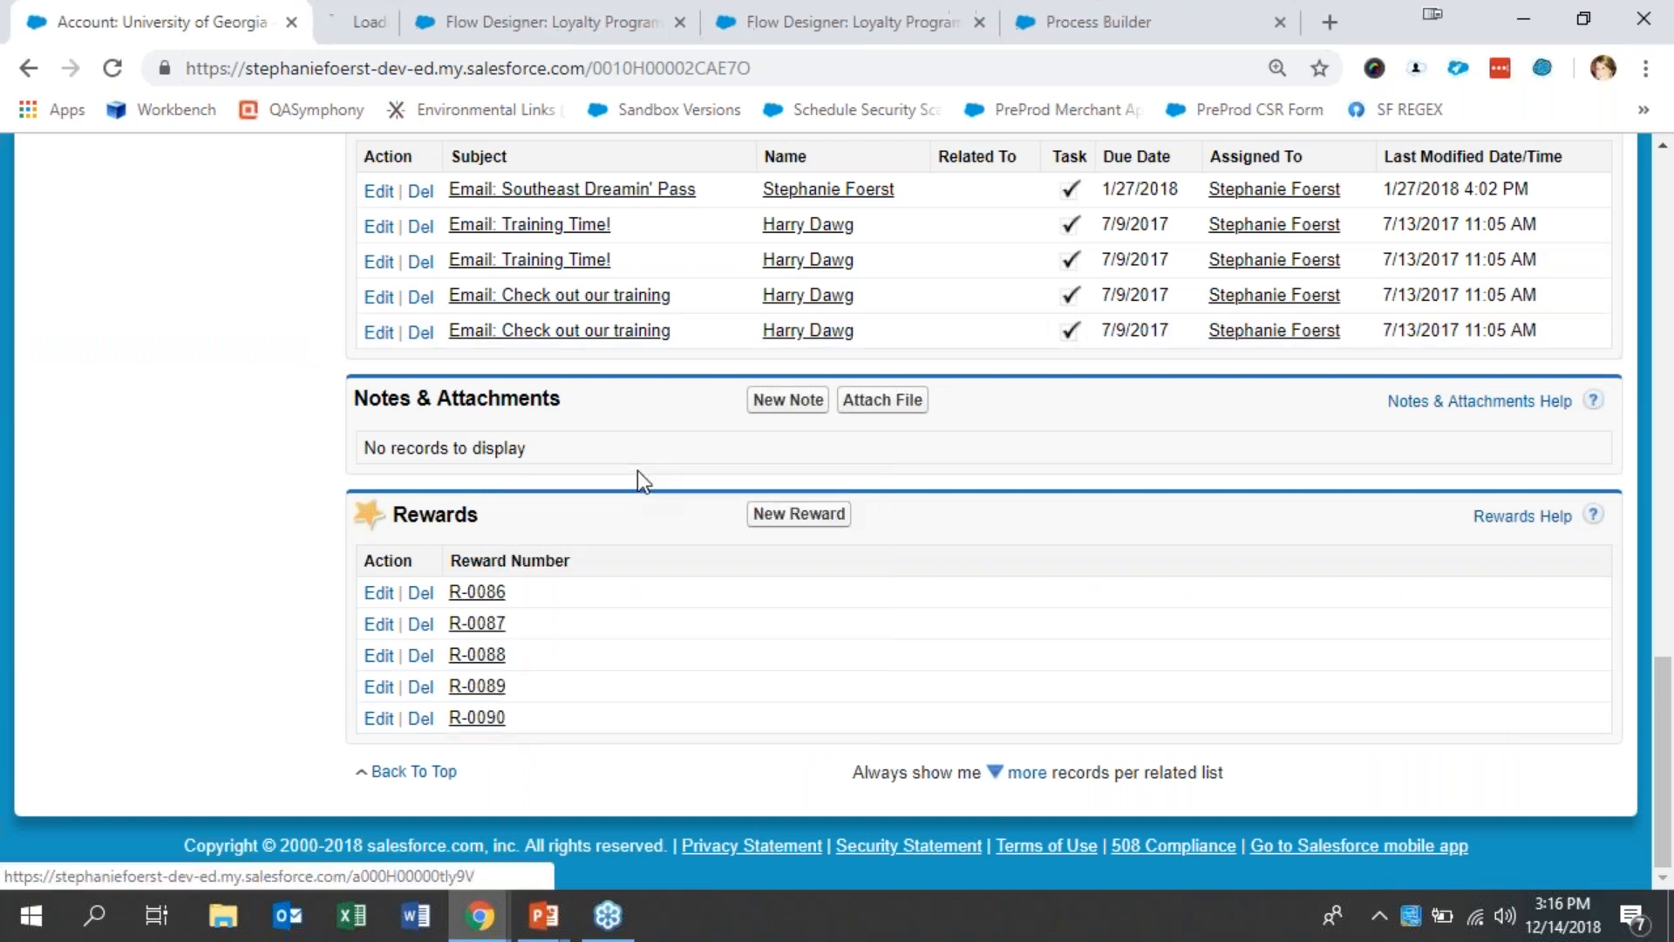
key("ctrl+Tab")
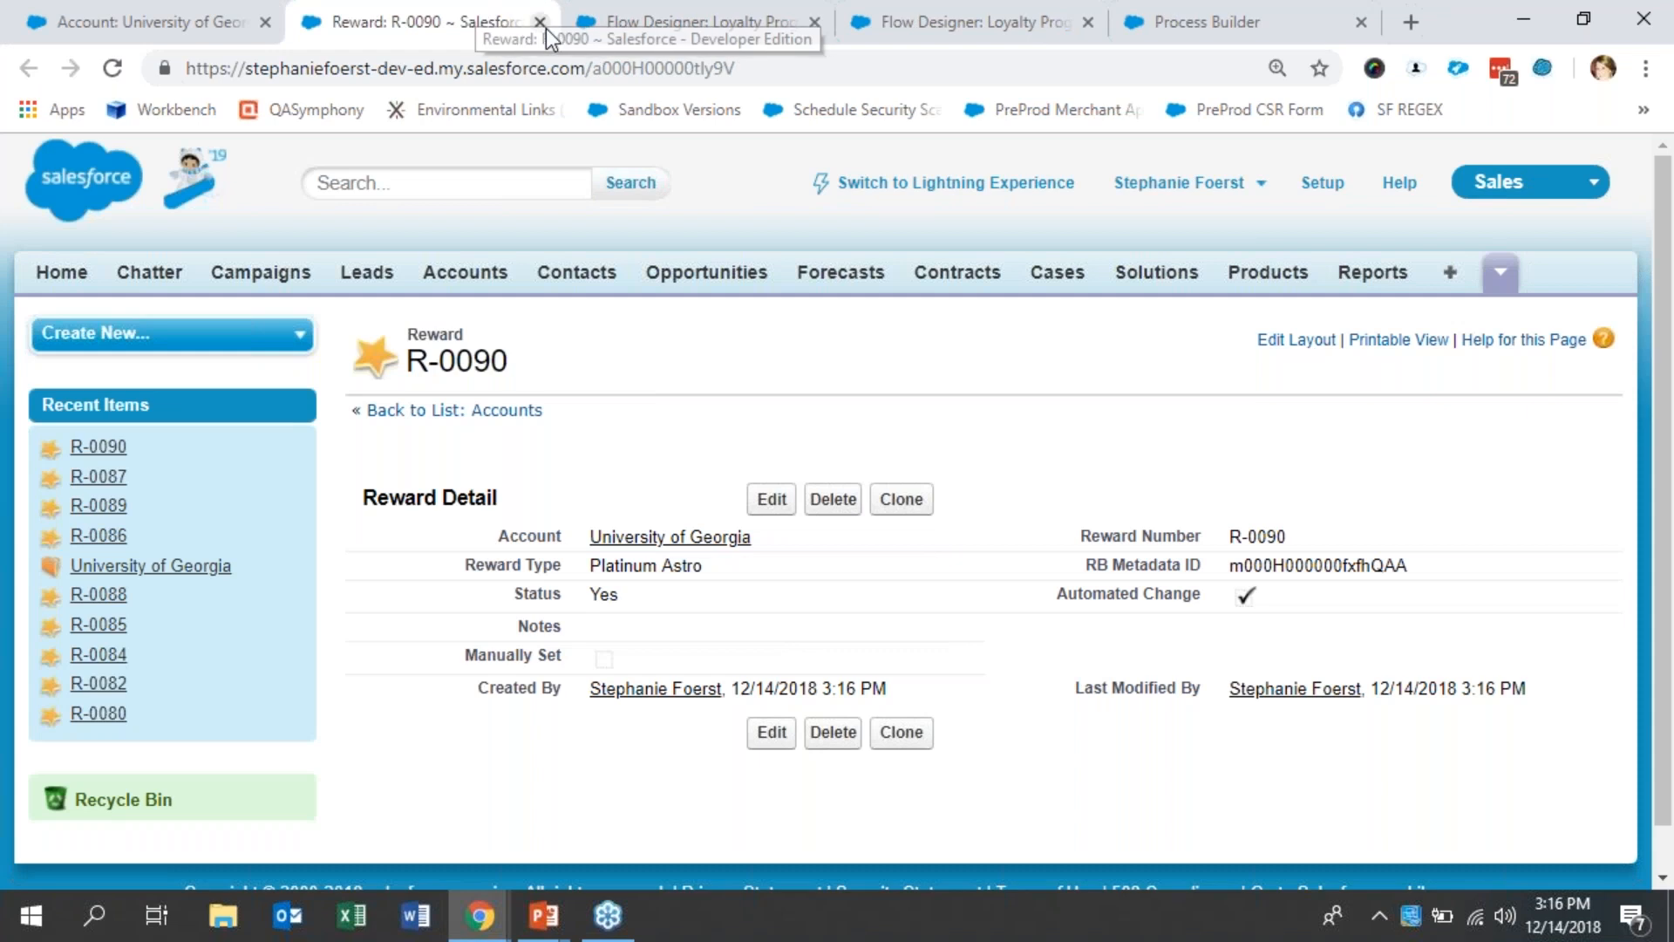
left_click(538, 21)
- Review the Loyalty Program process's tier-changed criteria and the flow variables of its "Run flow to create/update rewards" action
left_click(406, 4)
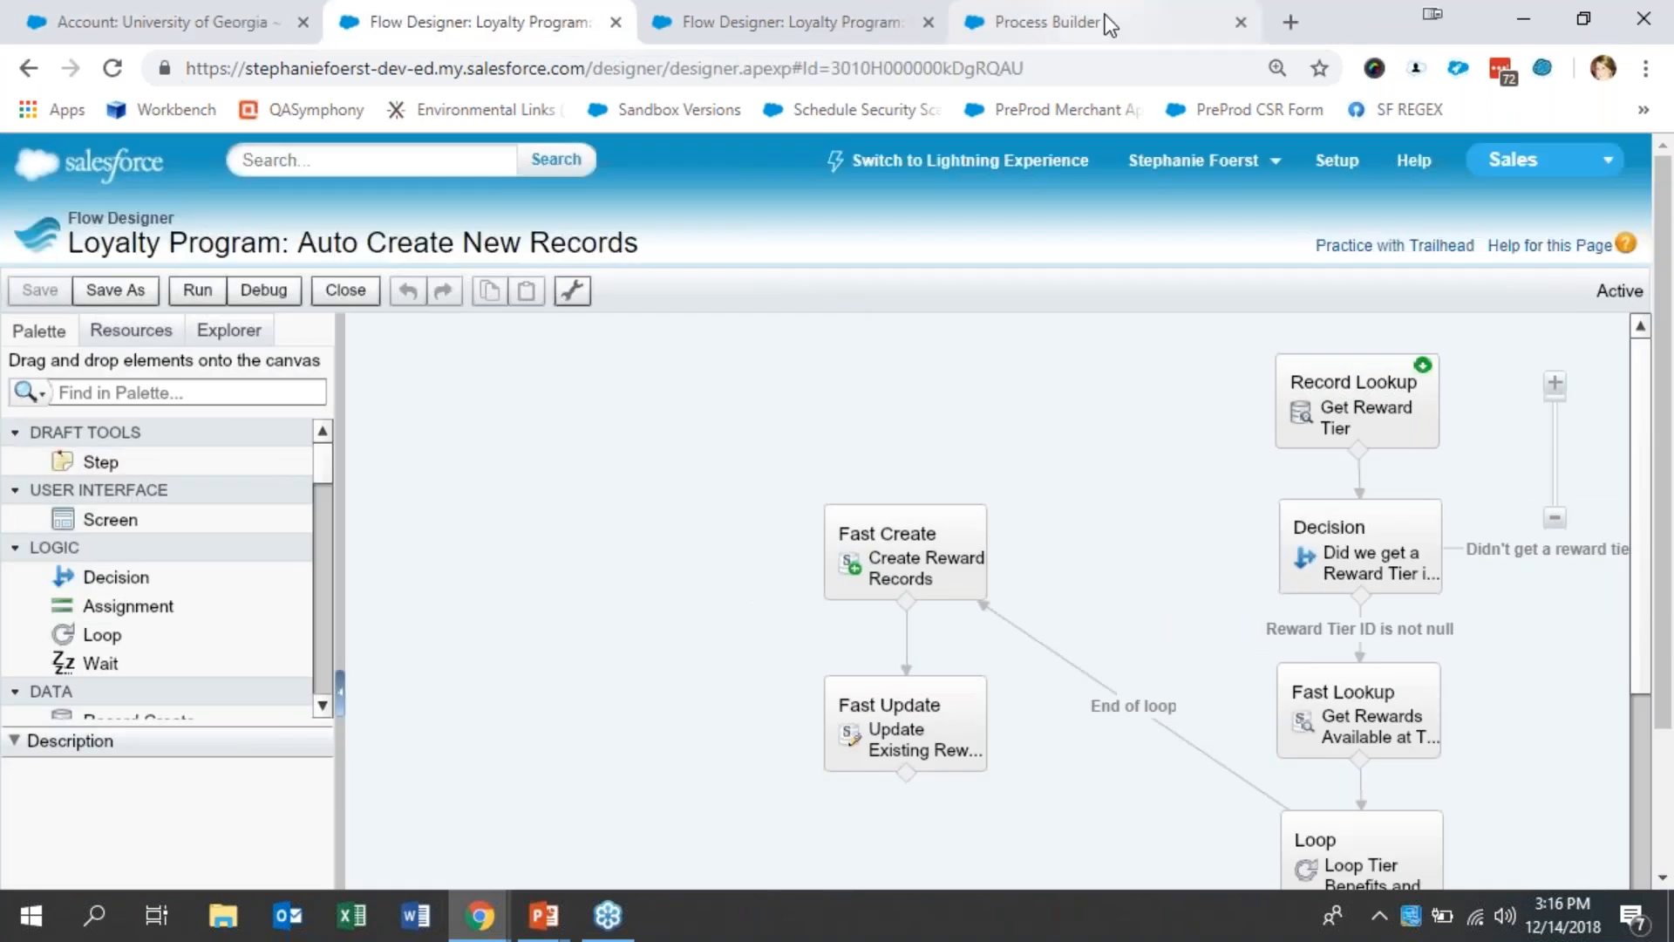
left_click(1106, 18)
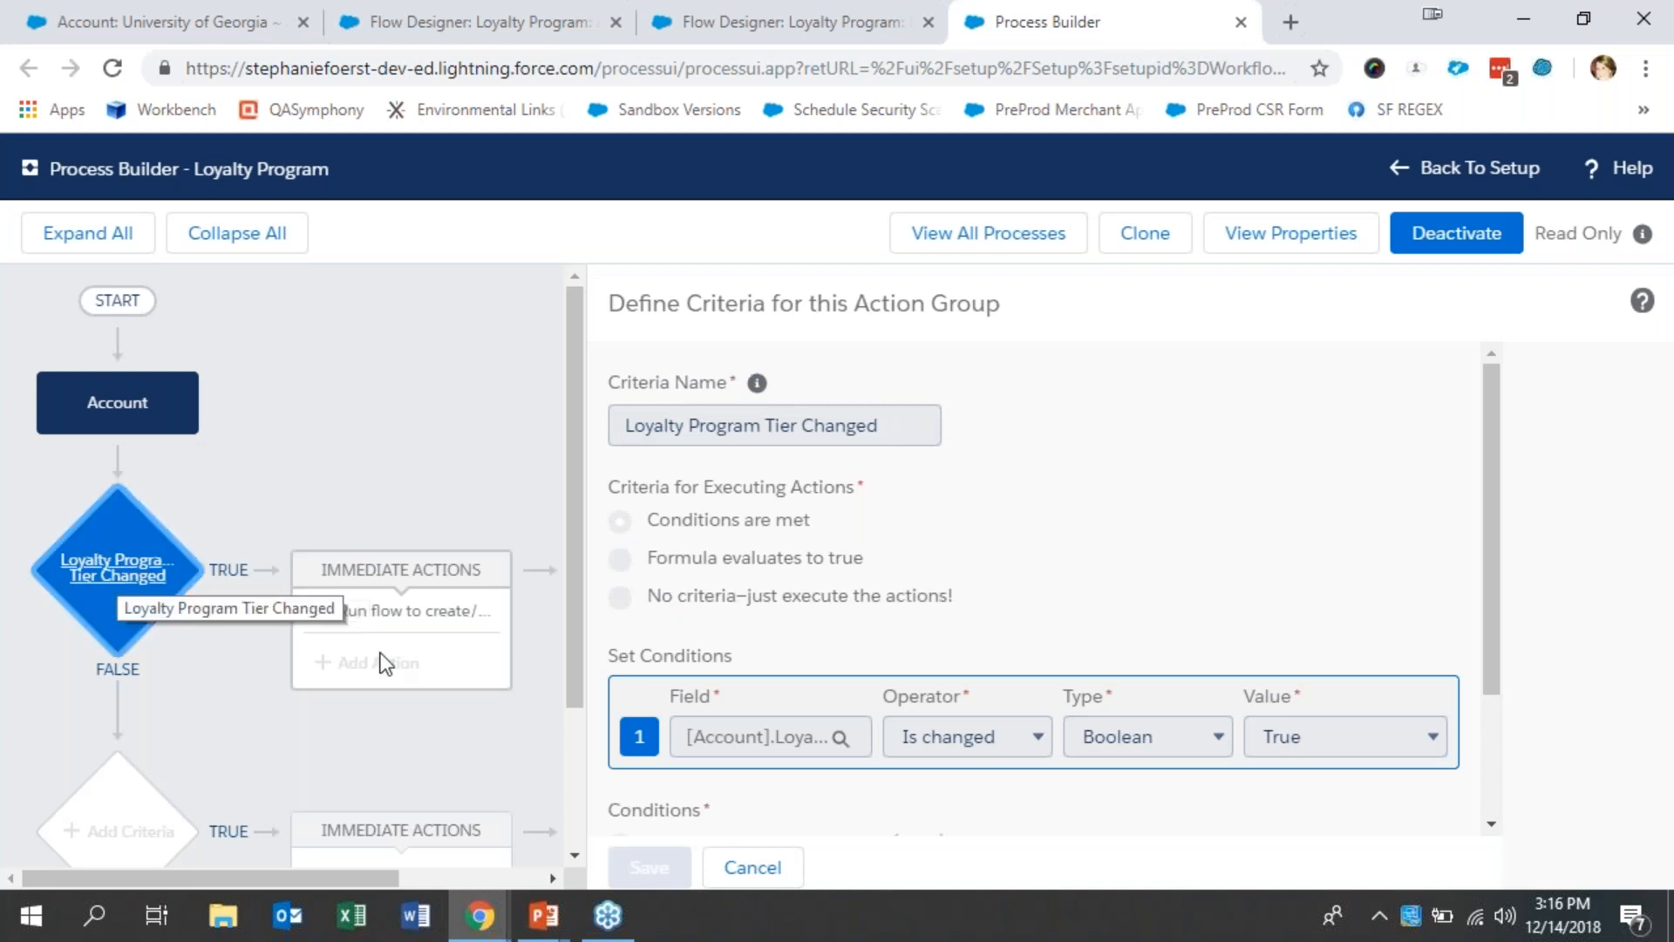
left_click(358, 621)
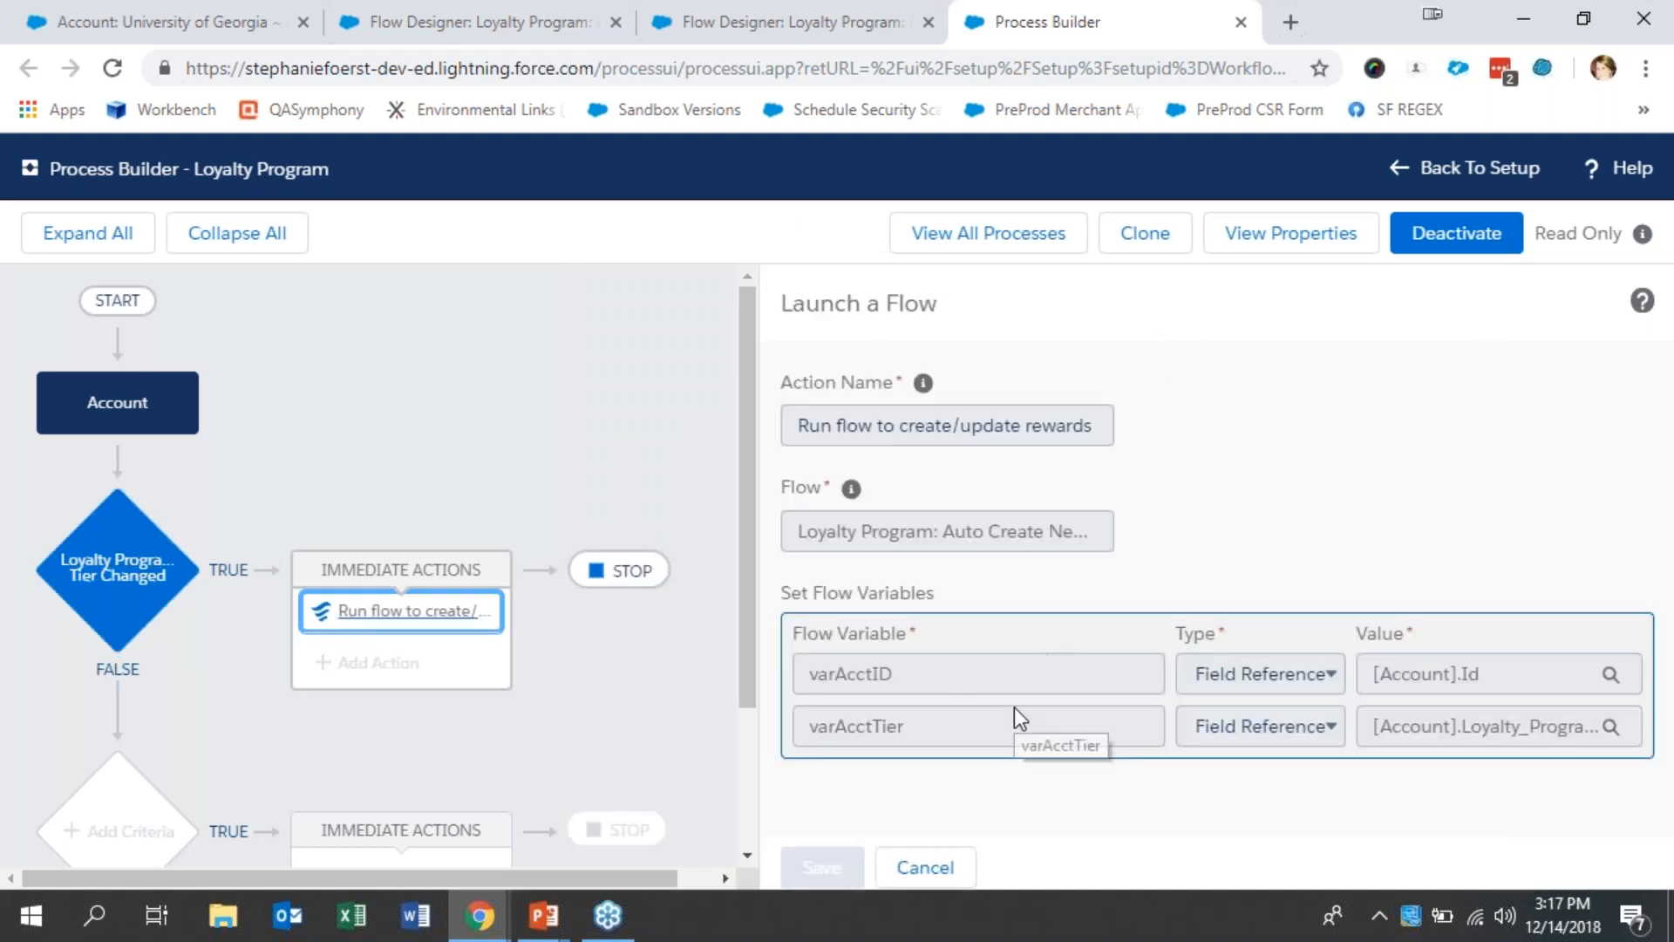
- Return to the "Loyalty Program: Auto Create New Records" flow and survey its overall element layout
left_click(459, 18)
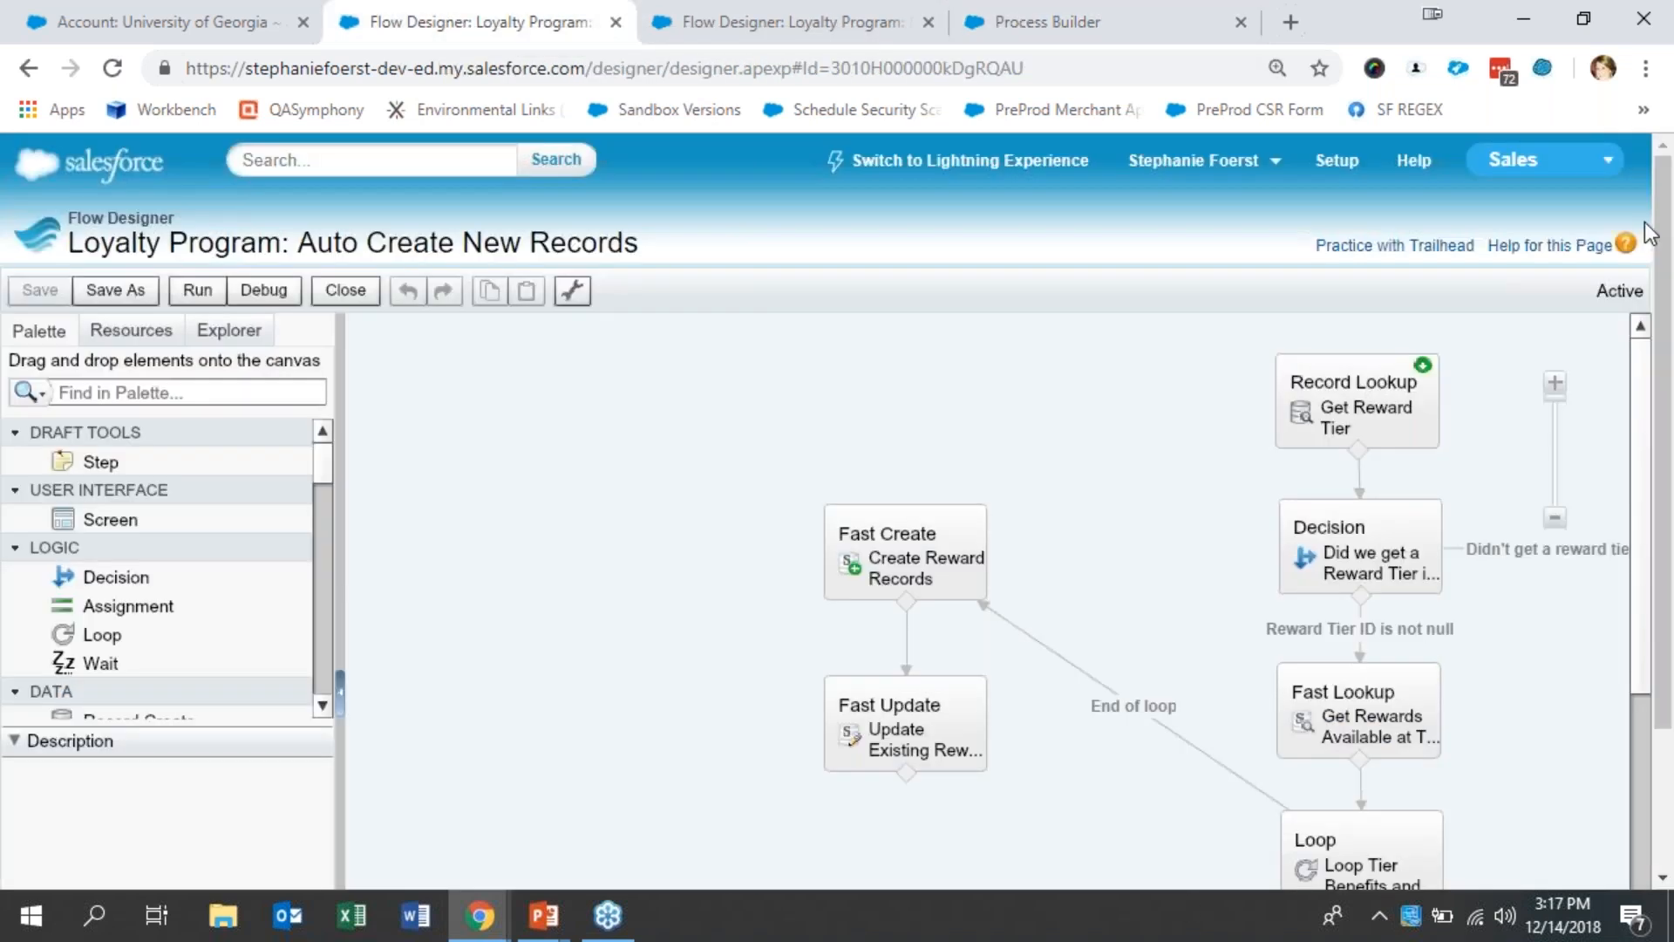
left_click_drag(1638, 620, 1651, 920)
left_click_drag(1664, 695, 1664, 841)
left_click_drag(1013, 881, 1256, 859)
left_click_drag(1641, 728, 1629, 417)
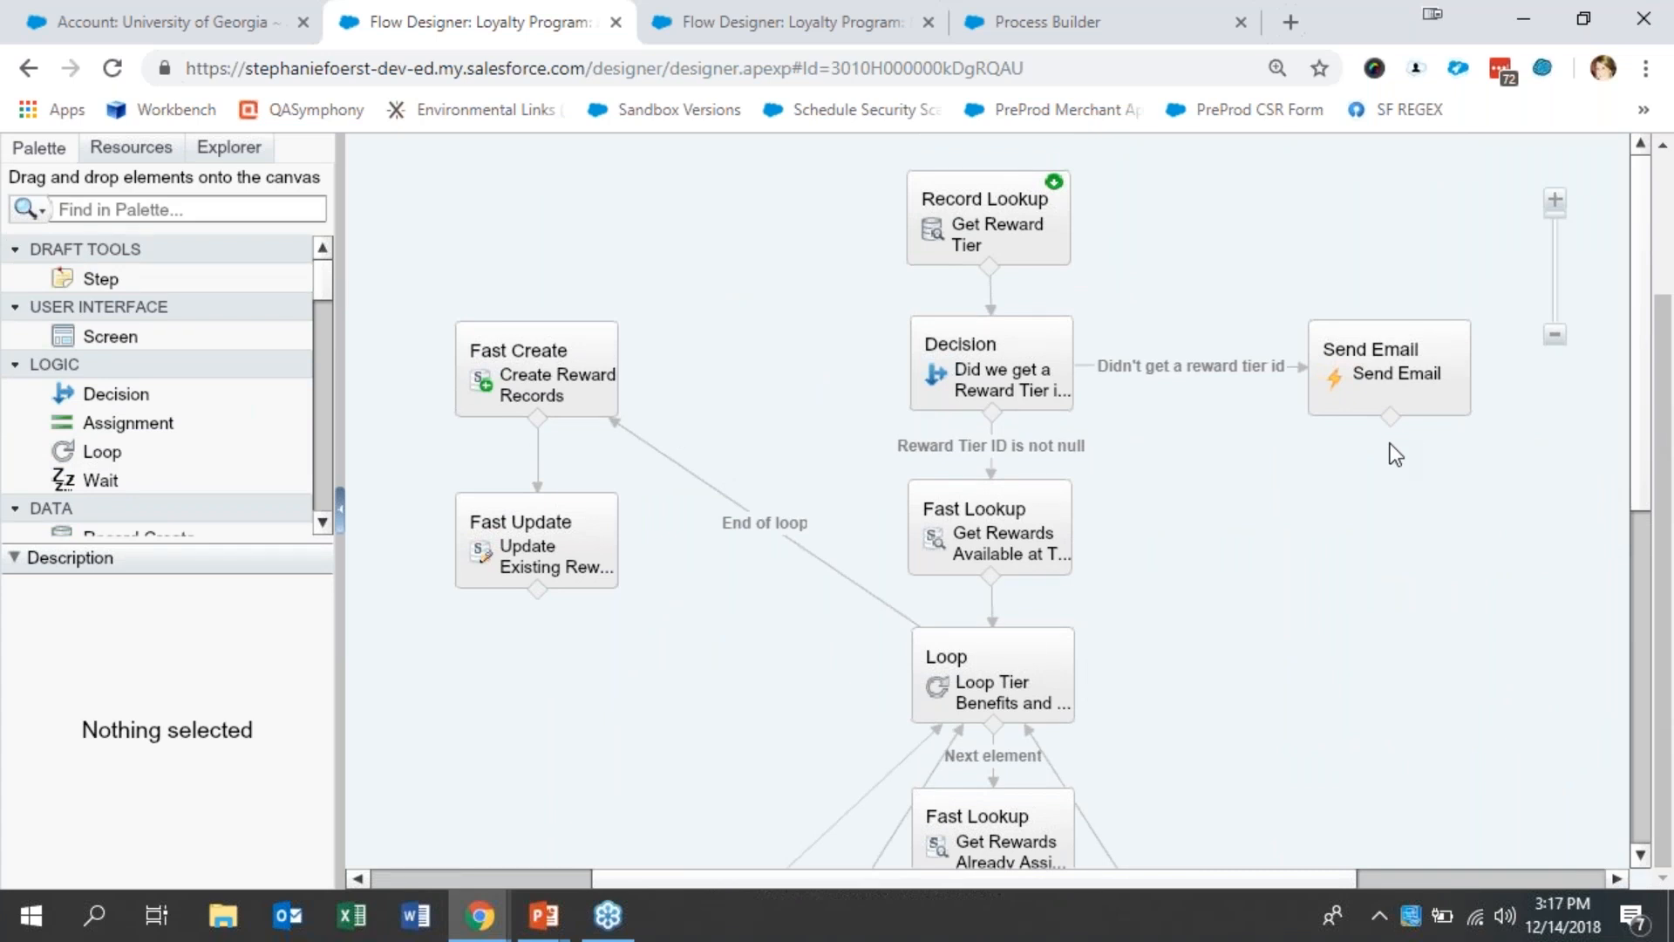
- Inspect the Get Reward Tier lookup and the "Did we get a Reward Tier id?" decision, leaving both unchanged
mouse_move(1026, 228)
left_click(1021, 219)
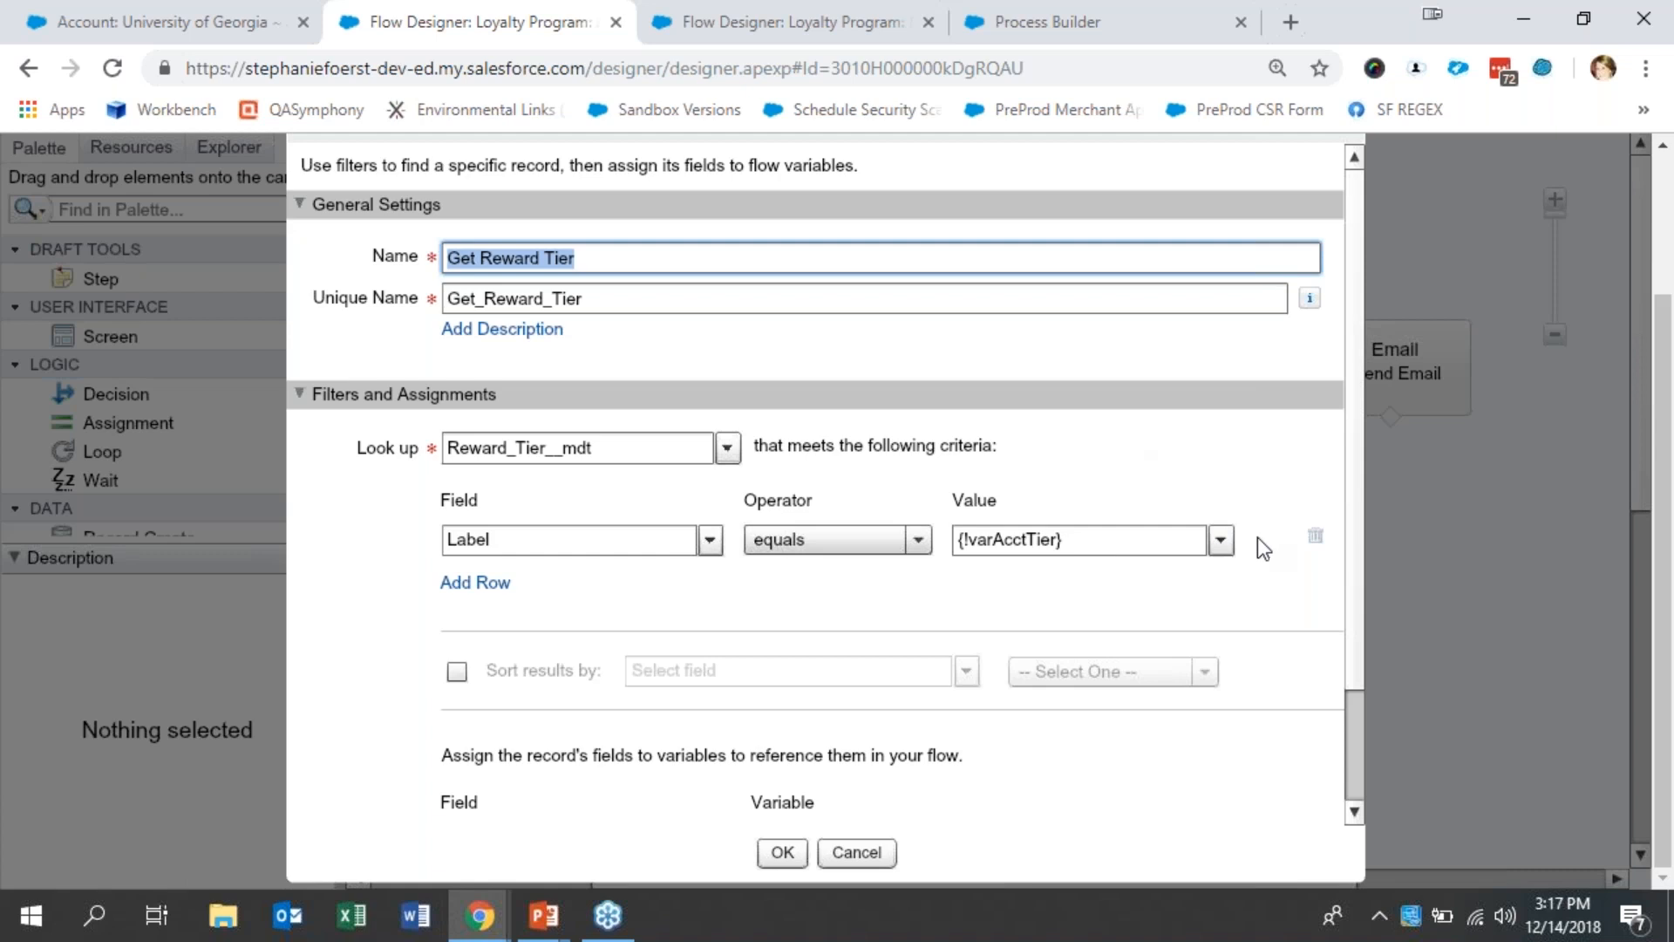
scroll(1356, 551, "down", 2)
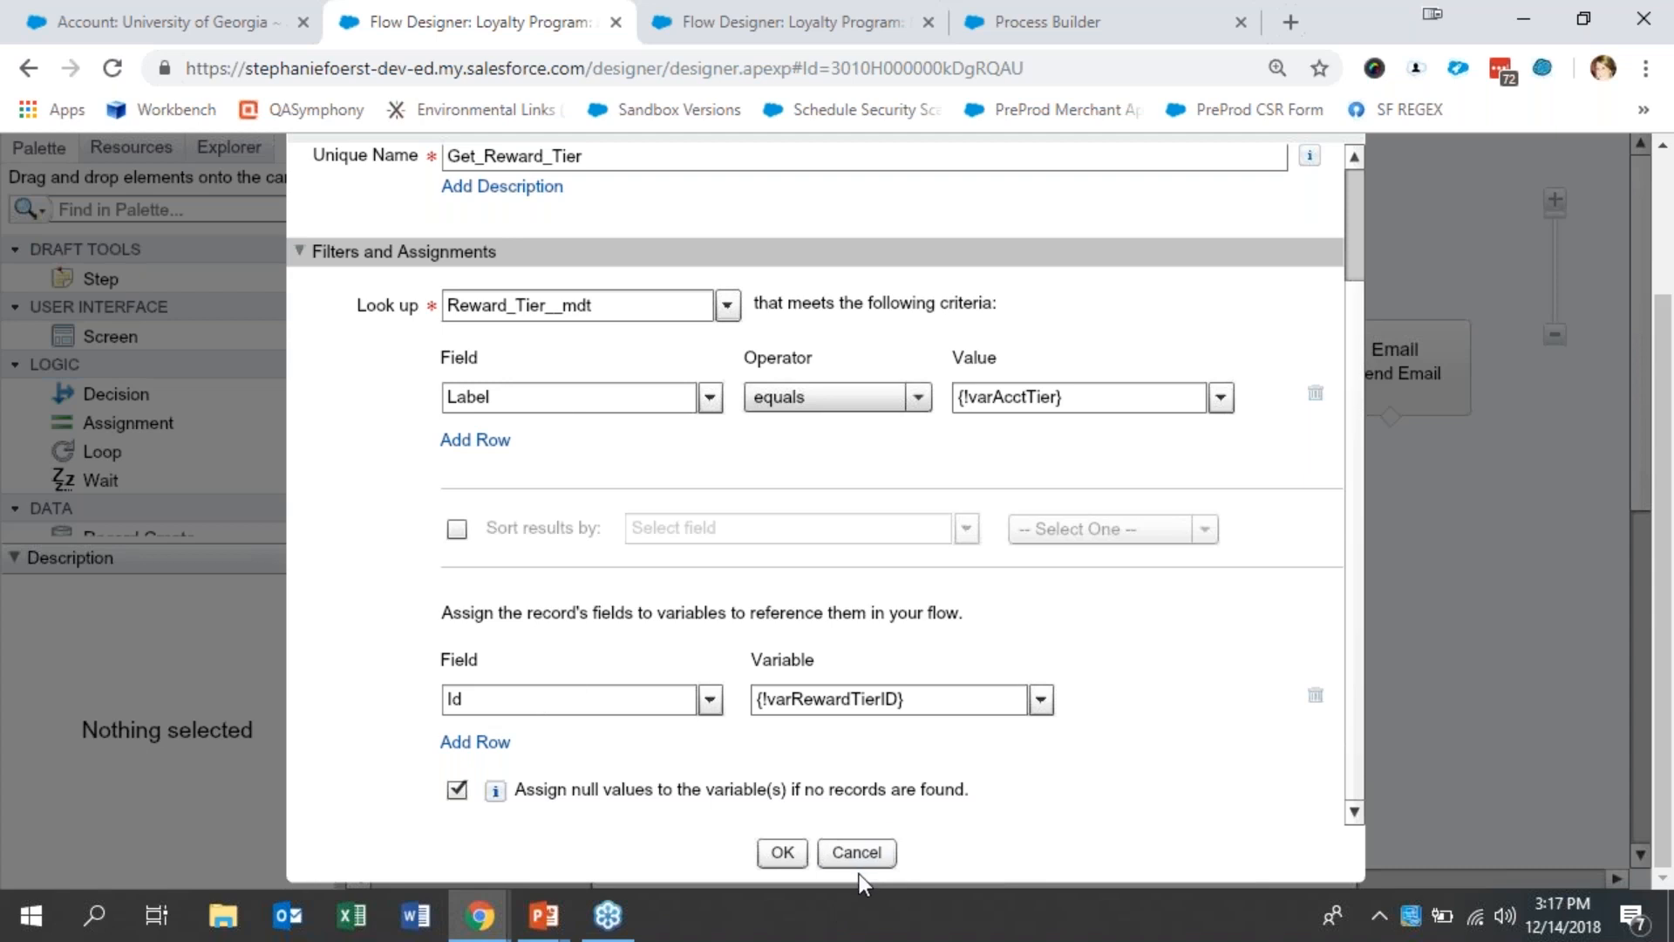
left_click(857, 852)
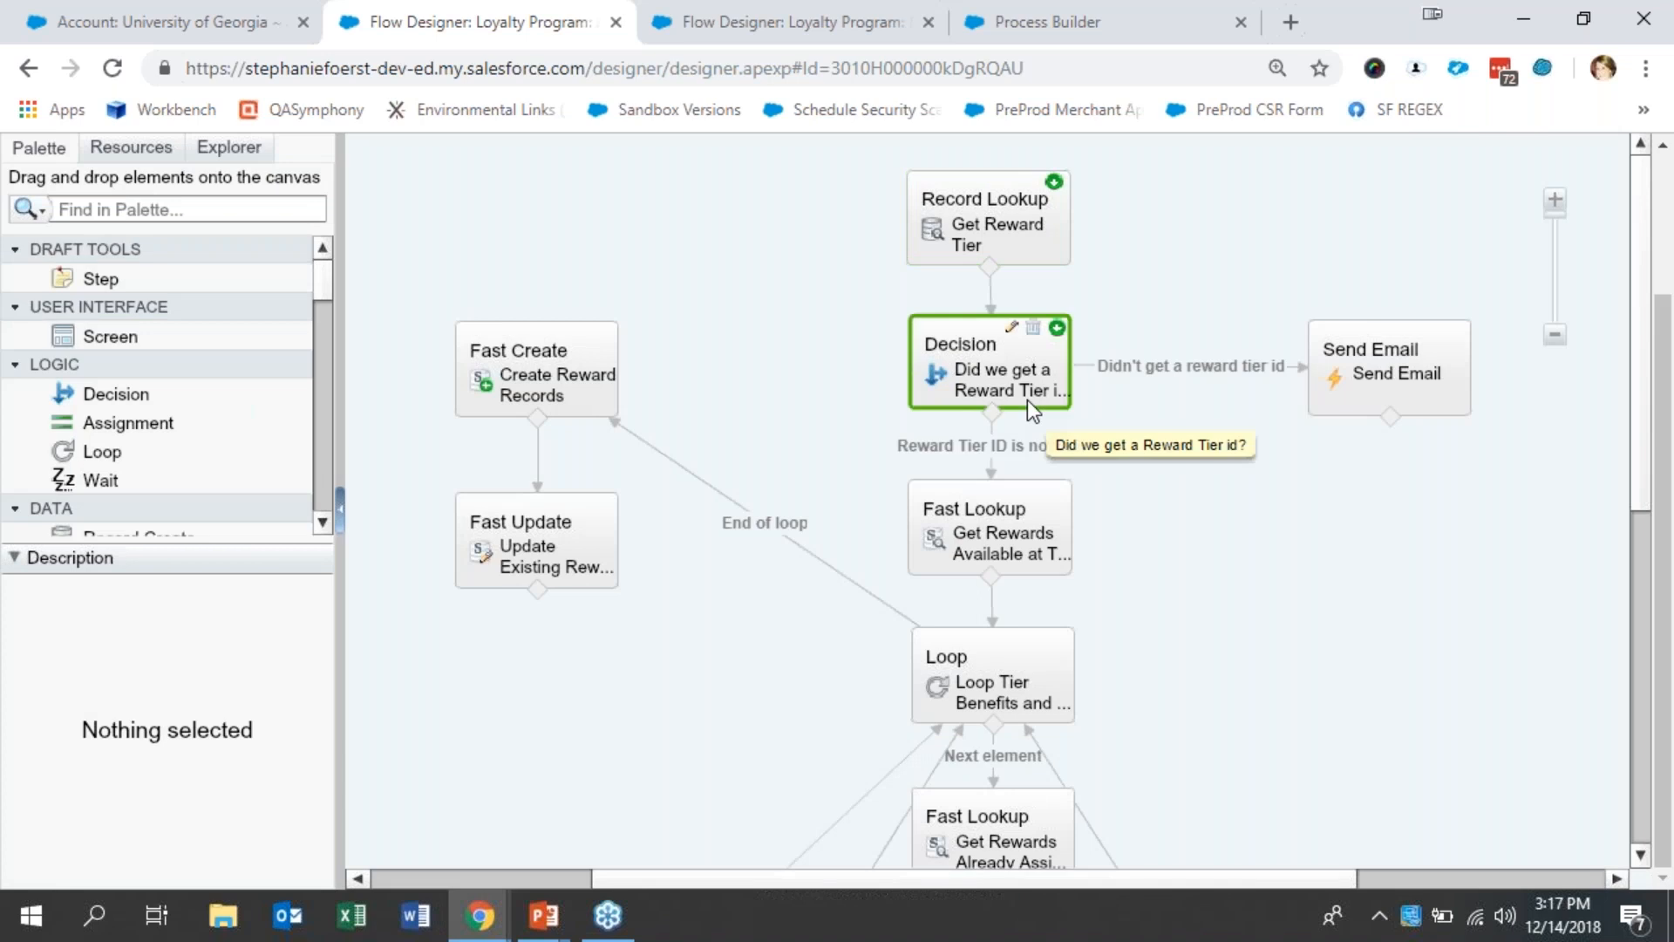
double_click(1027, 399)
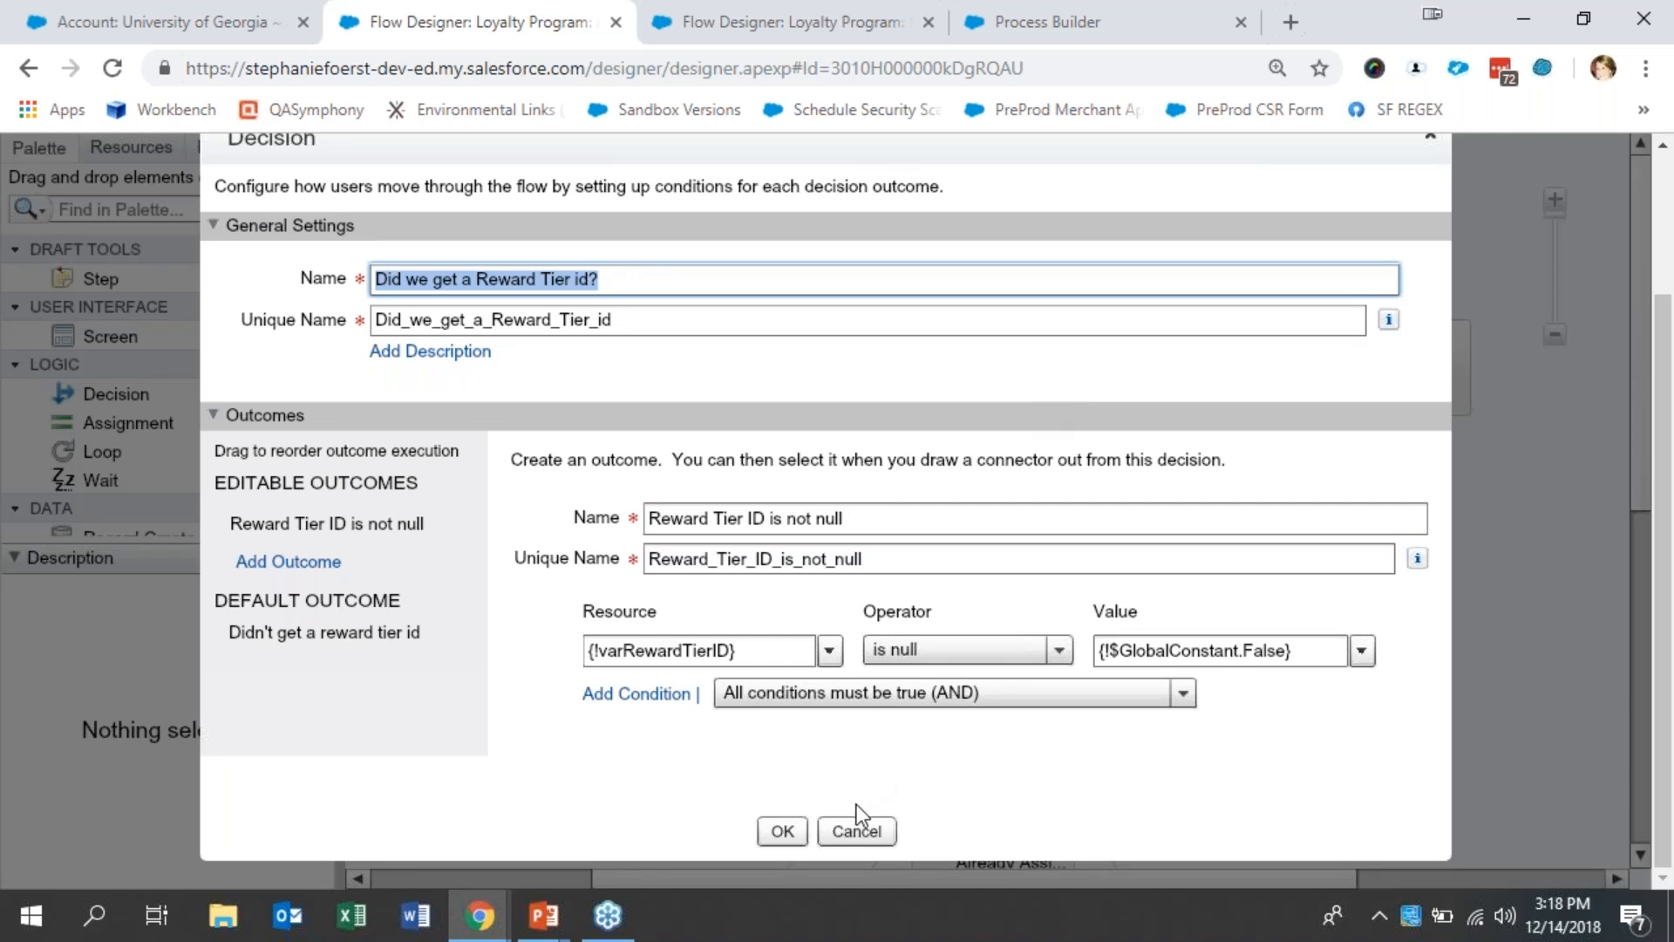
left_click(846, 832)
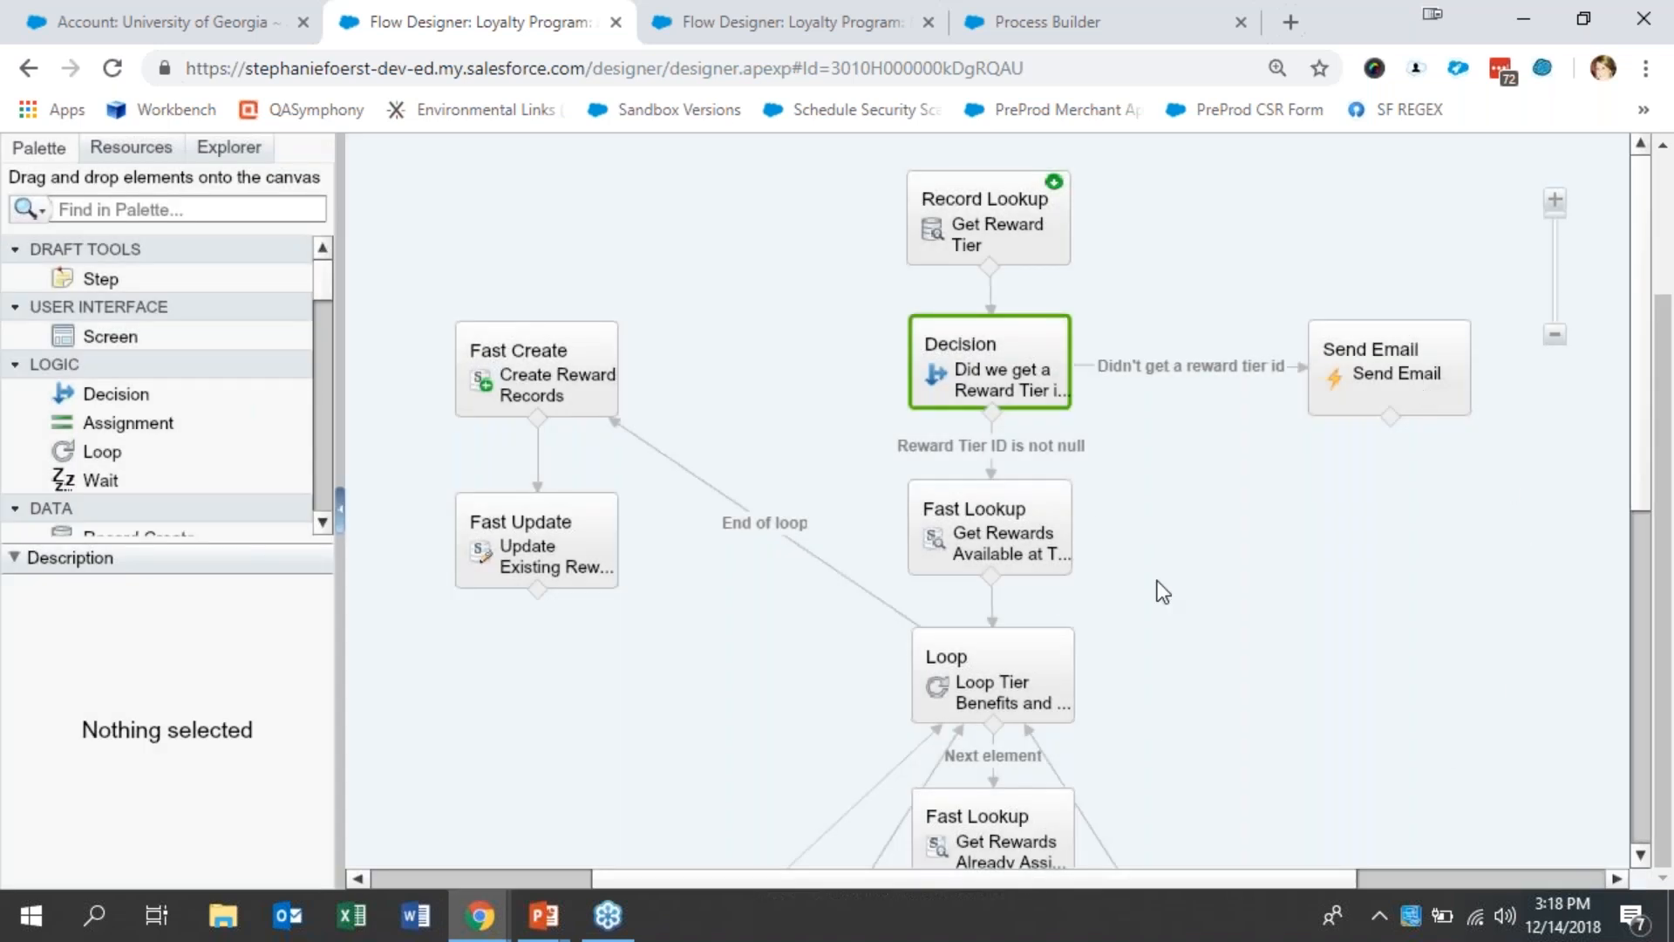
- Inspect the Get Rewards Available at Tier lookup's filters and saved fields, and the tier benefits loop's collection and loop variable
left_click(1058, 563)
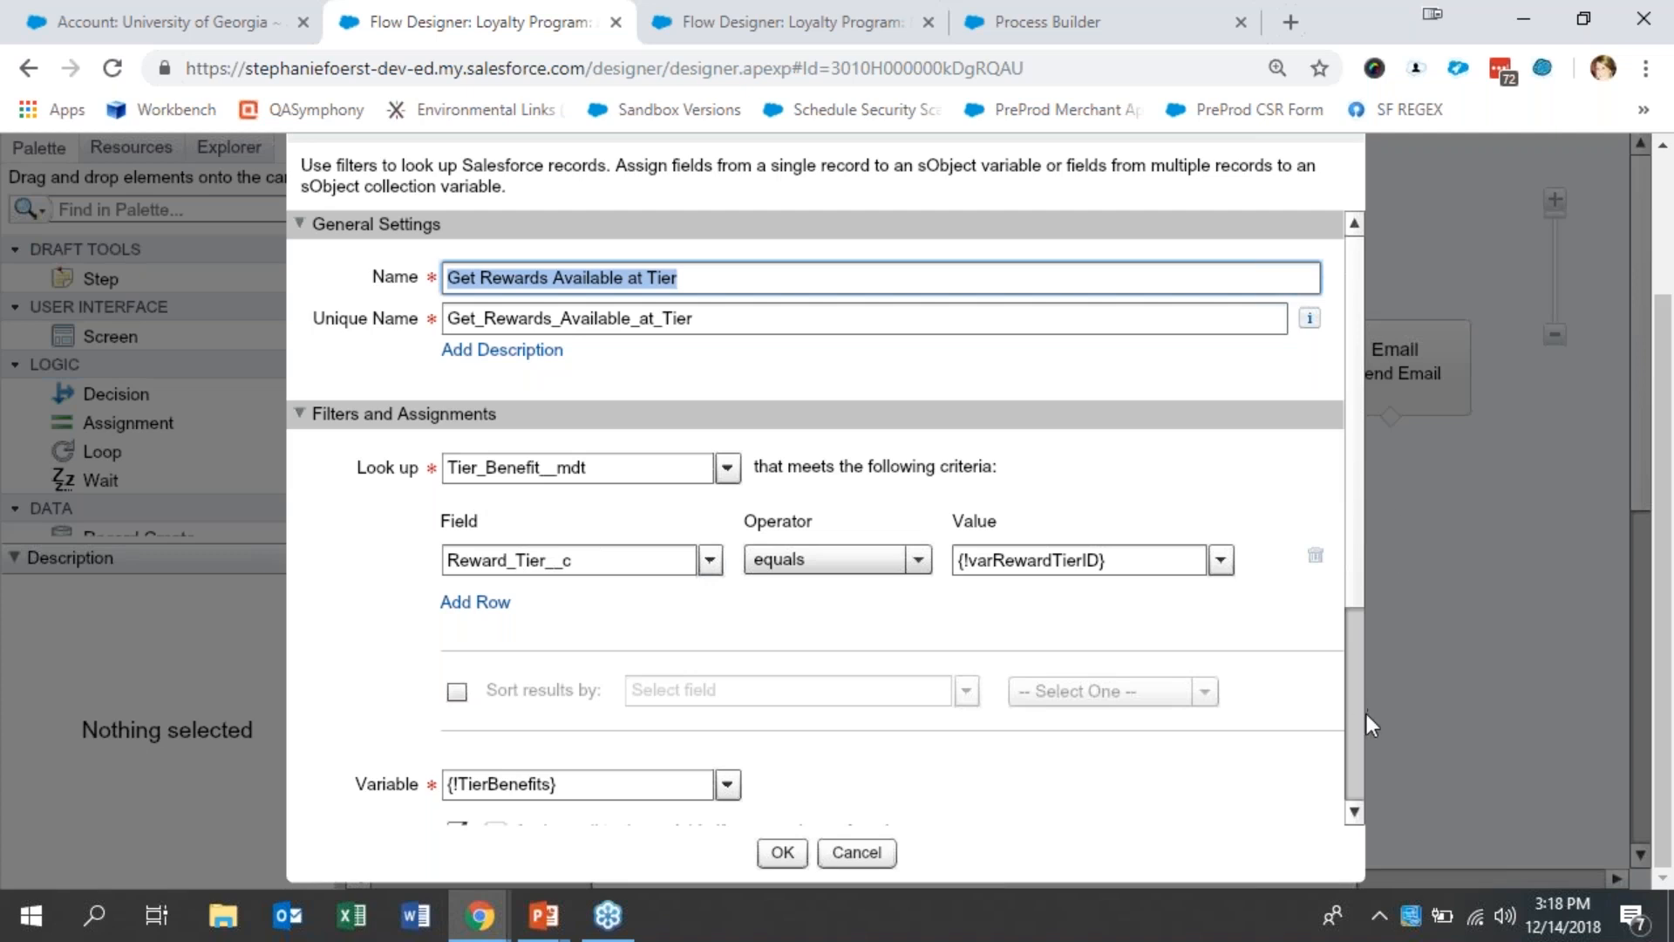
scroll(1367, 713, "down", 3)
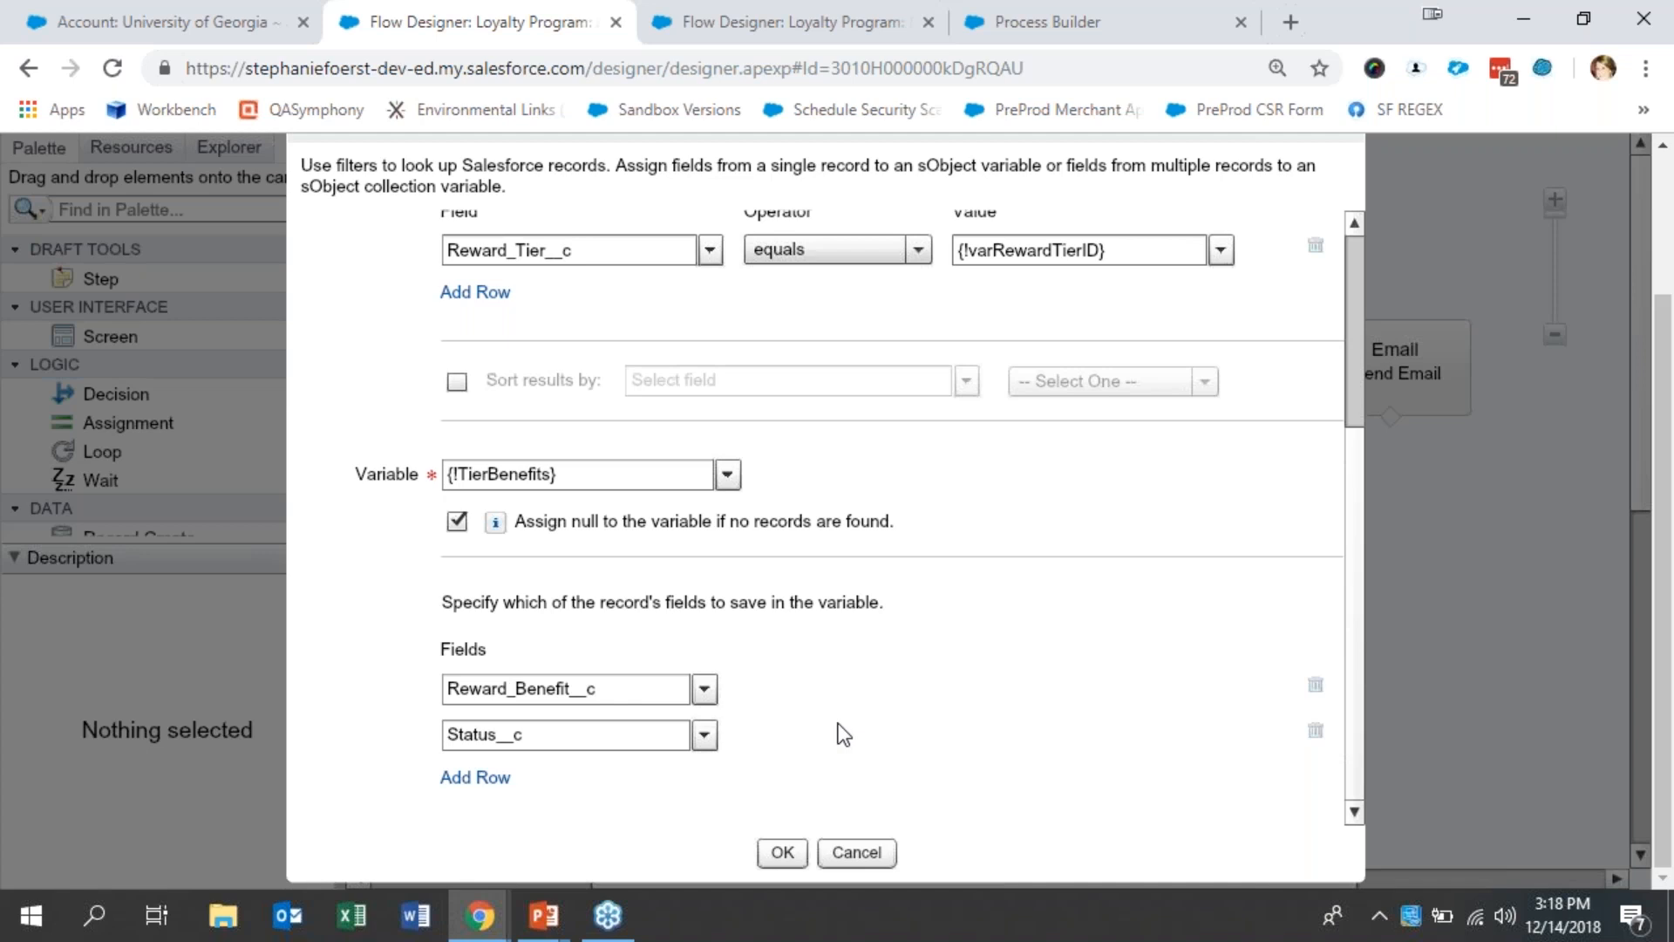
left_click(856, 853)
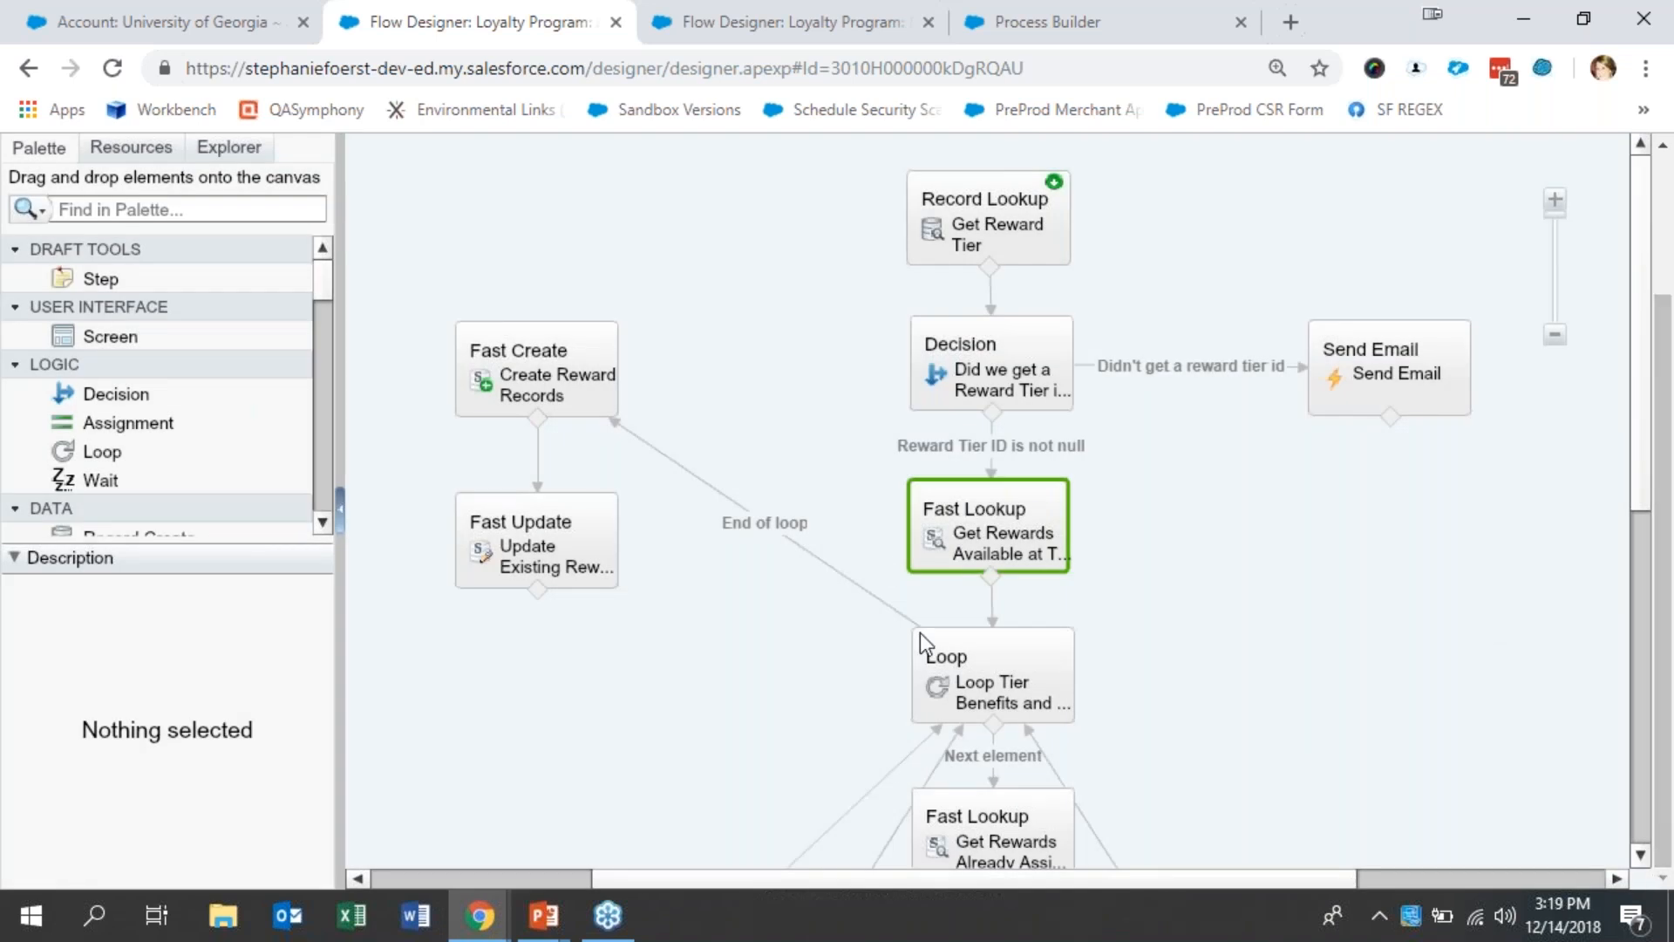
left_click(1009, 695)
double_click(1009, 694)
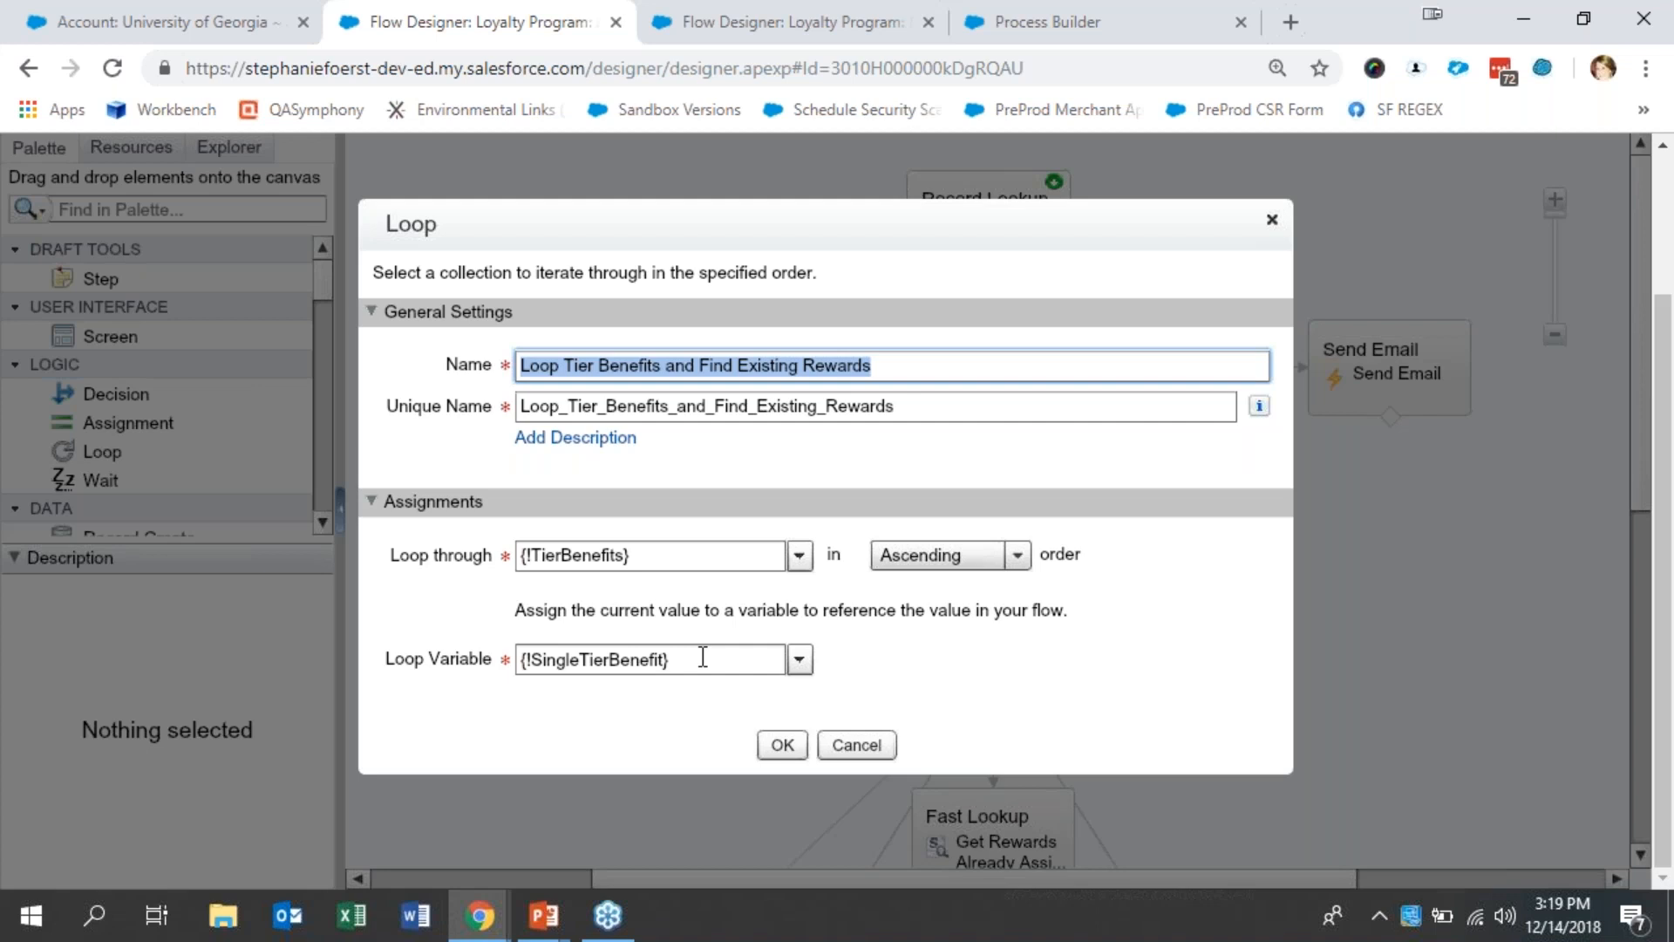
left_click(856, 756)
- Examine the Get Rewards Already Assigned to Account lookup's filter criteria, output variable and saved fields, and close it without changes
left_click(1644, 856)
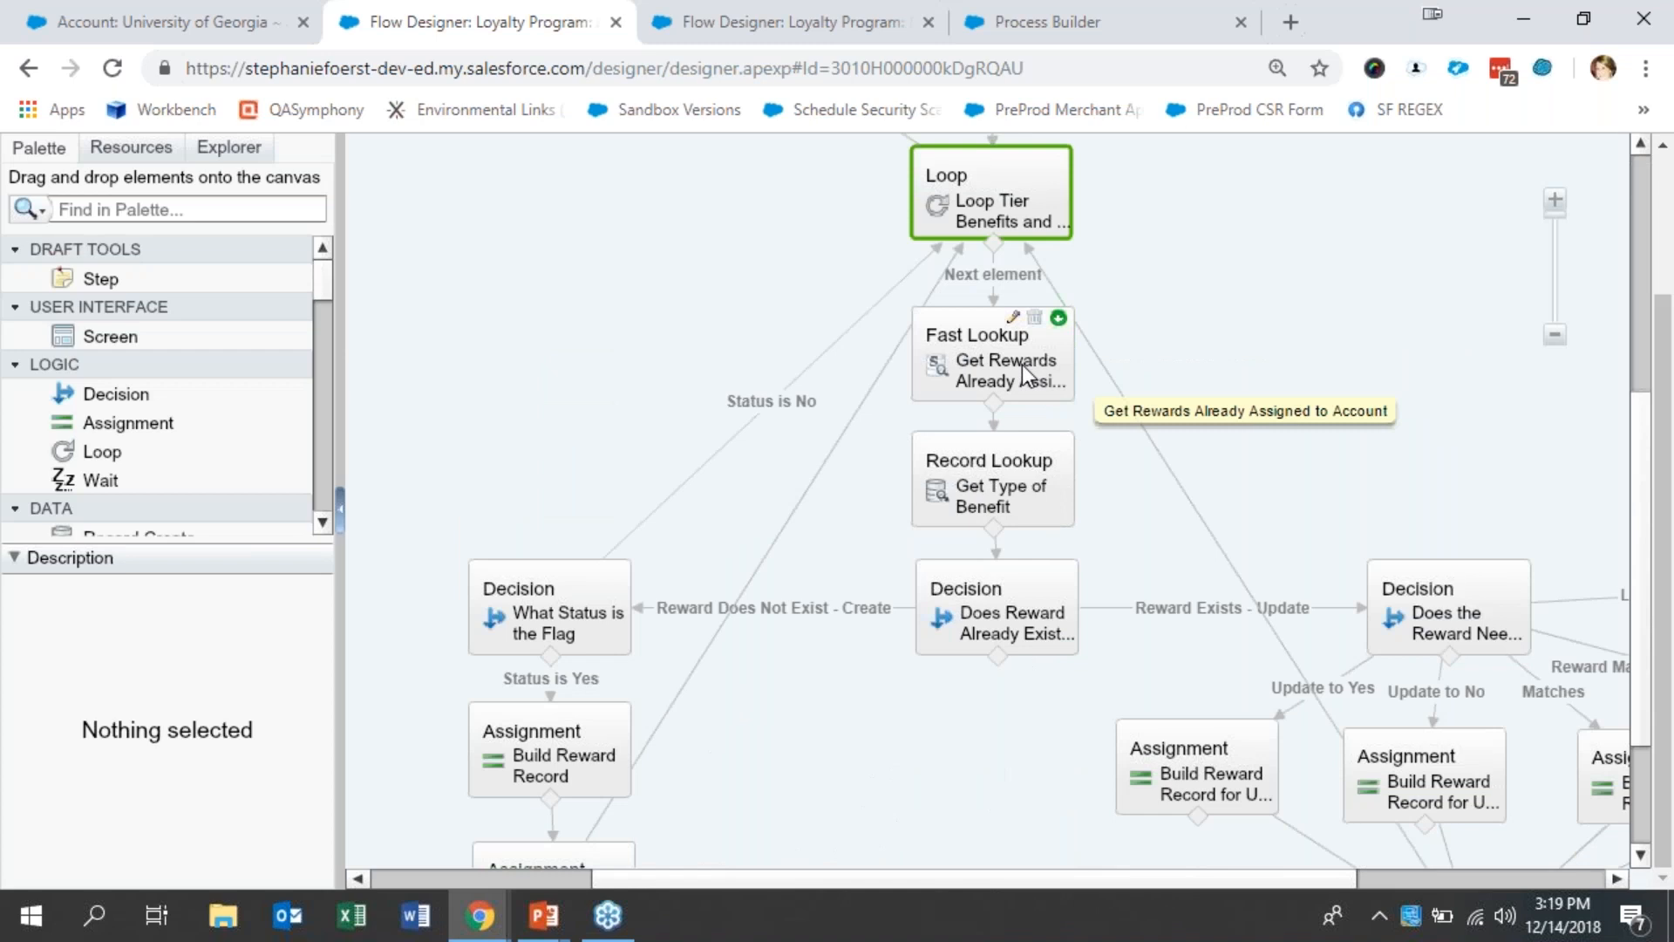
left_click(1066, 377)
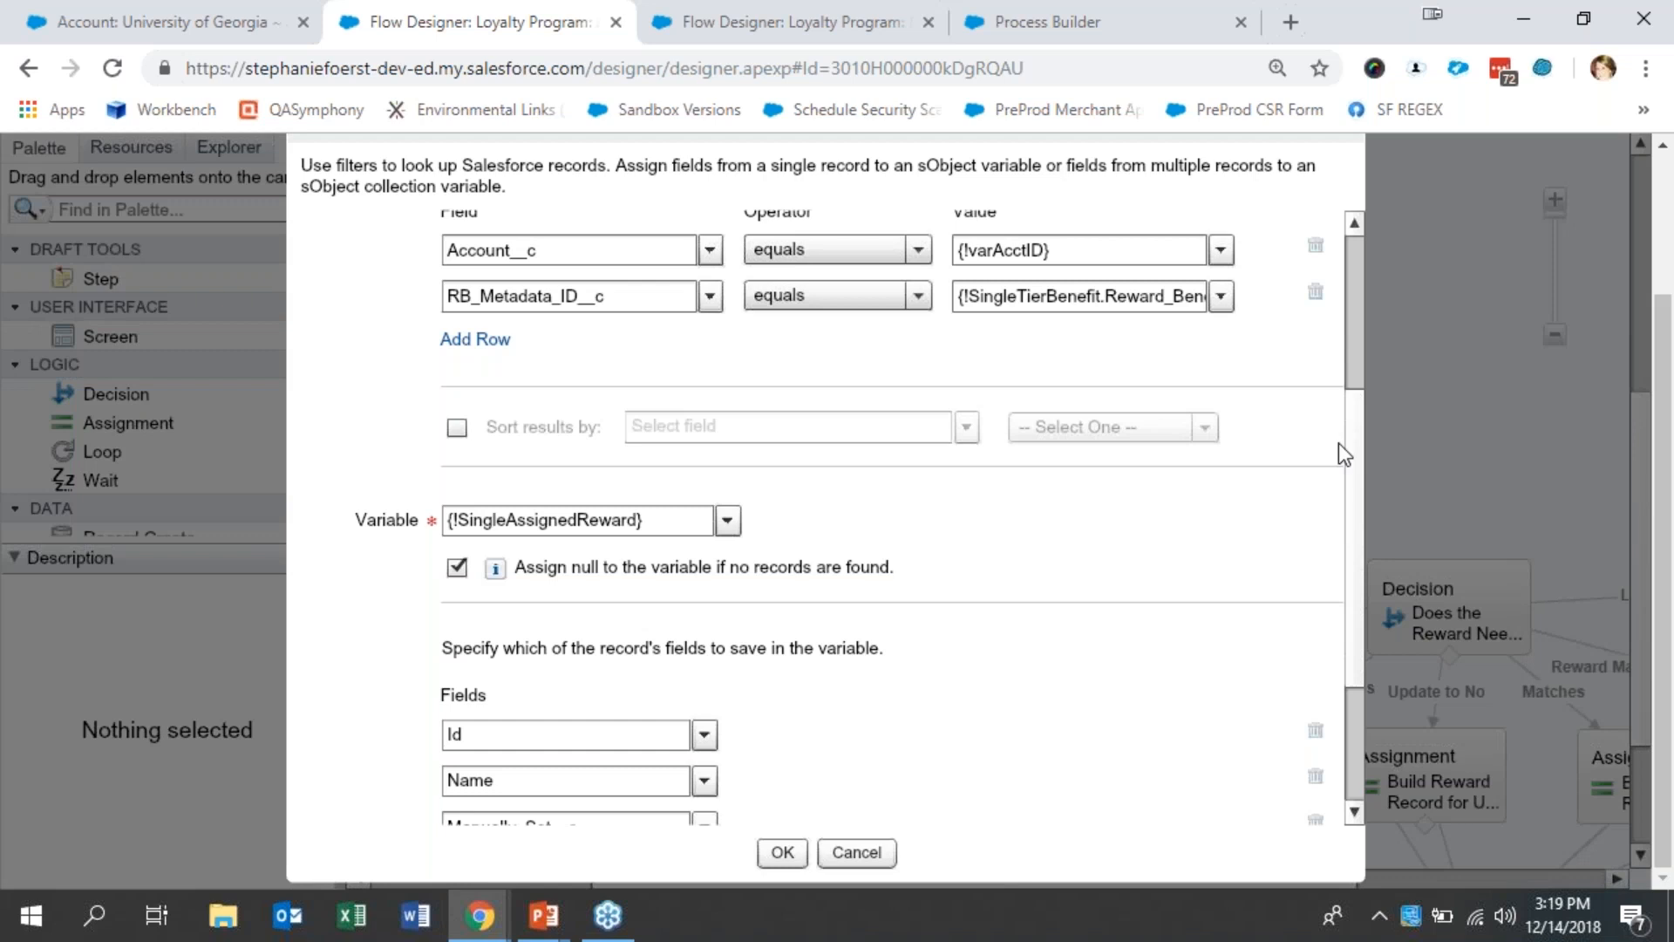
left_click_drag(1351, 448, 1372, 265)
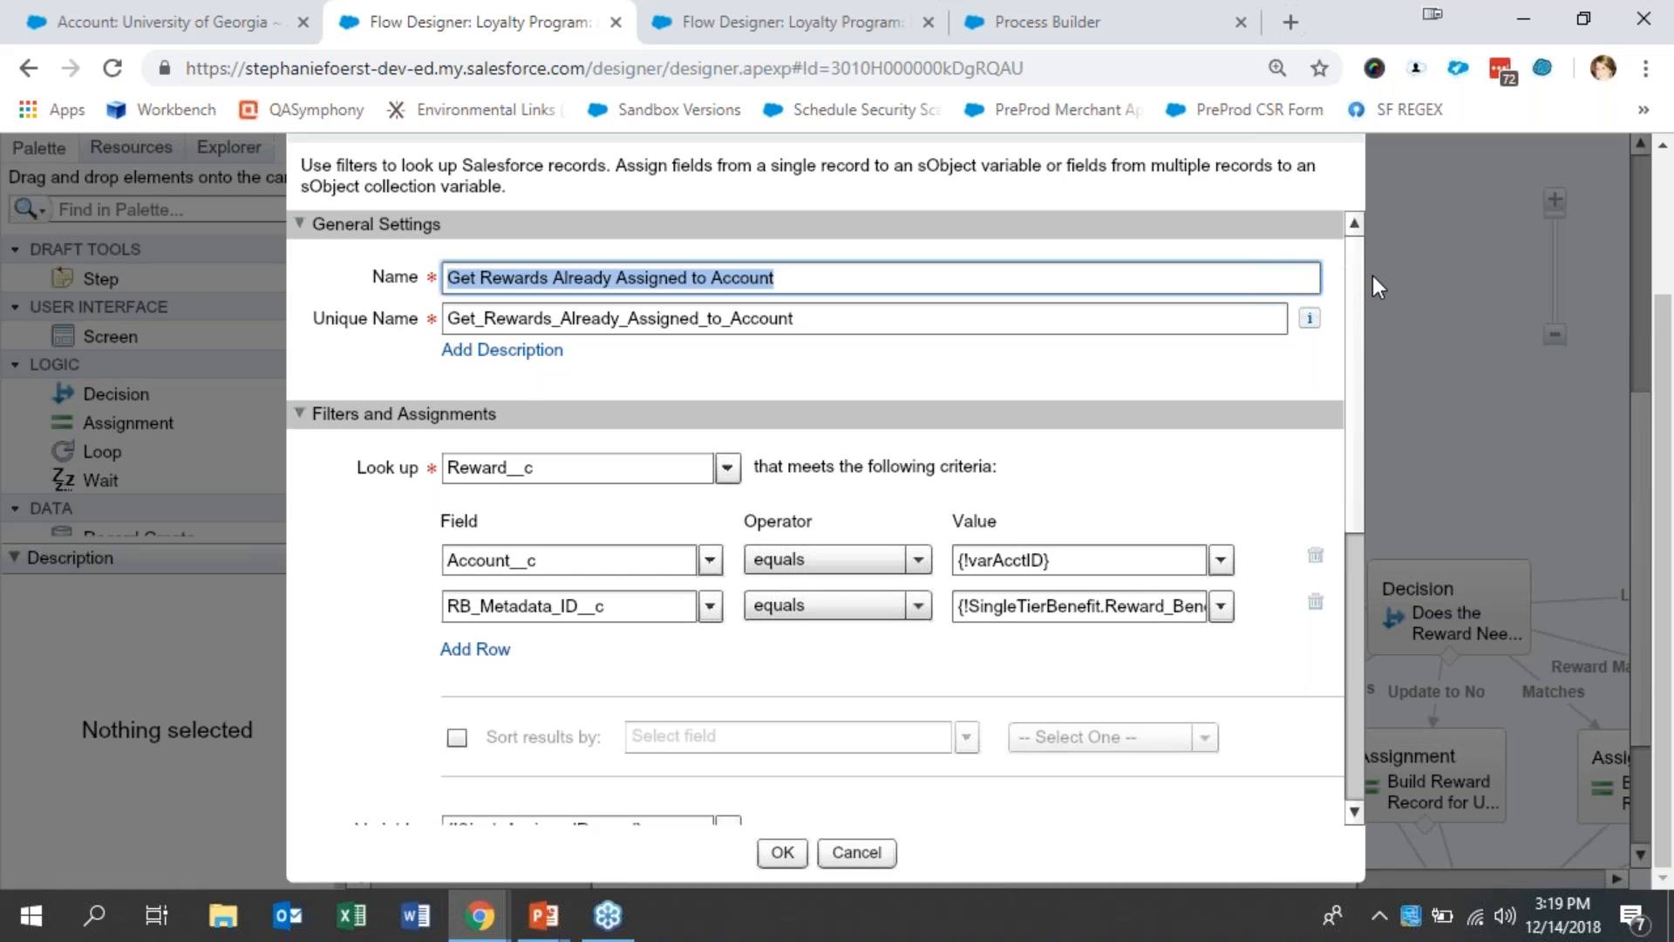
left_click_drag(1358, 311, 1346, 421)
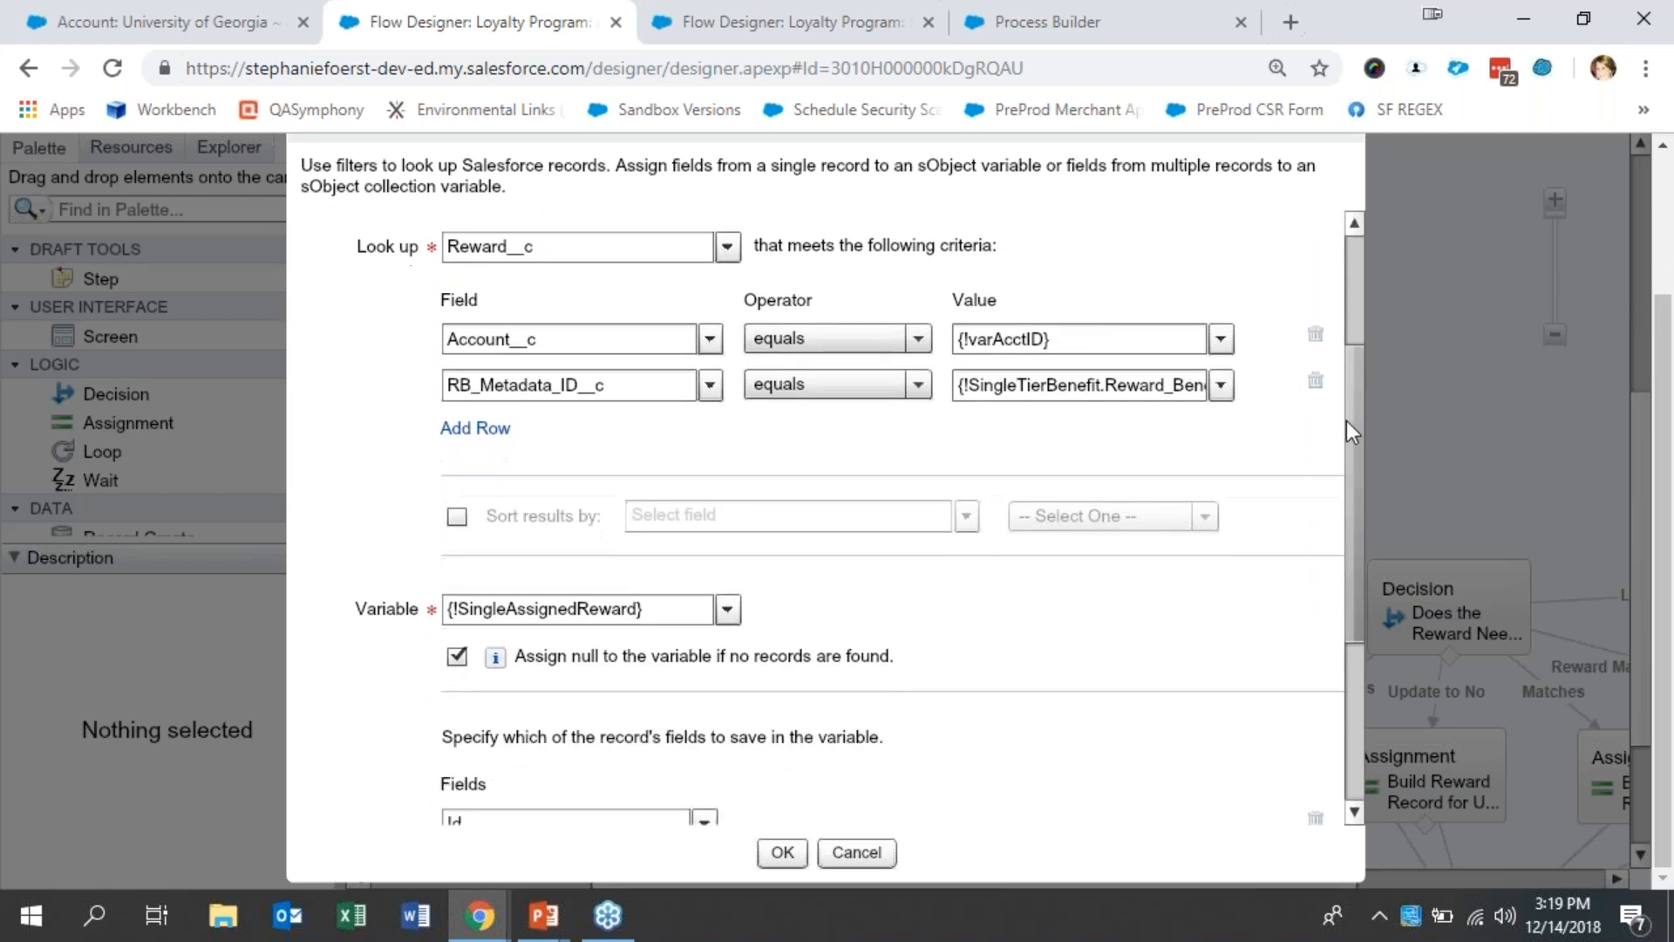
left_click(621, 251)
left_click(637, 346)
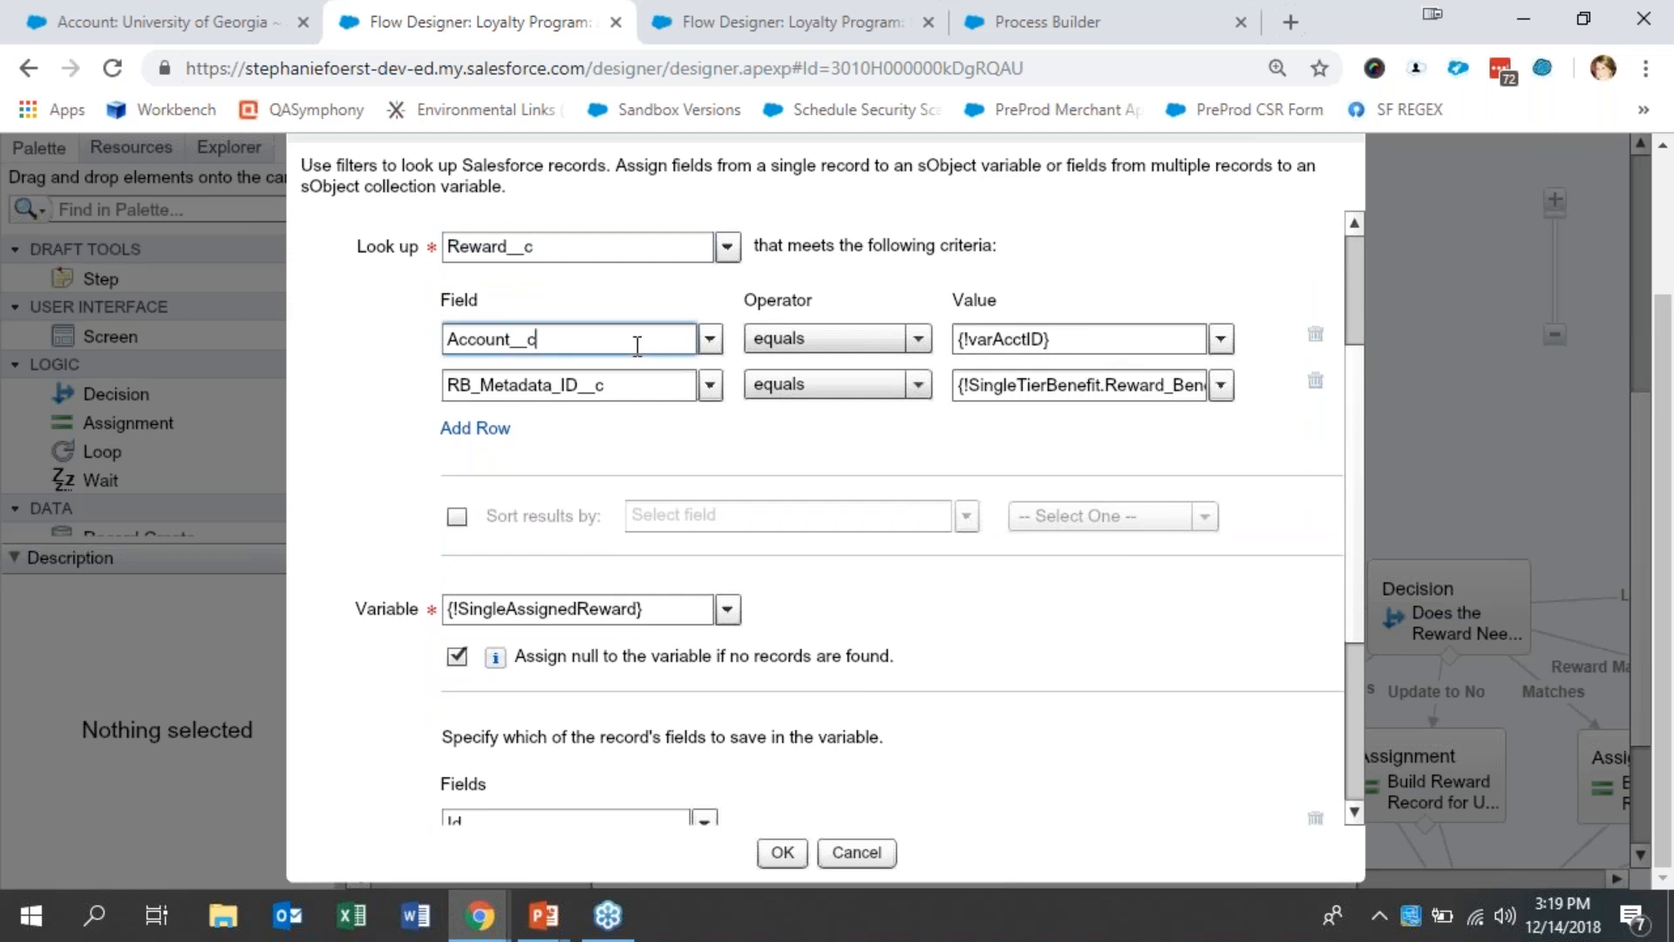
left_click(667, 394)
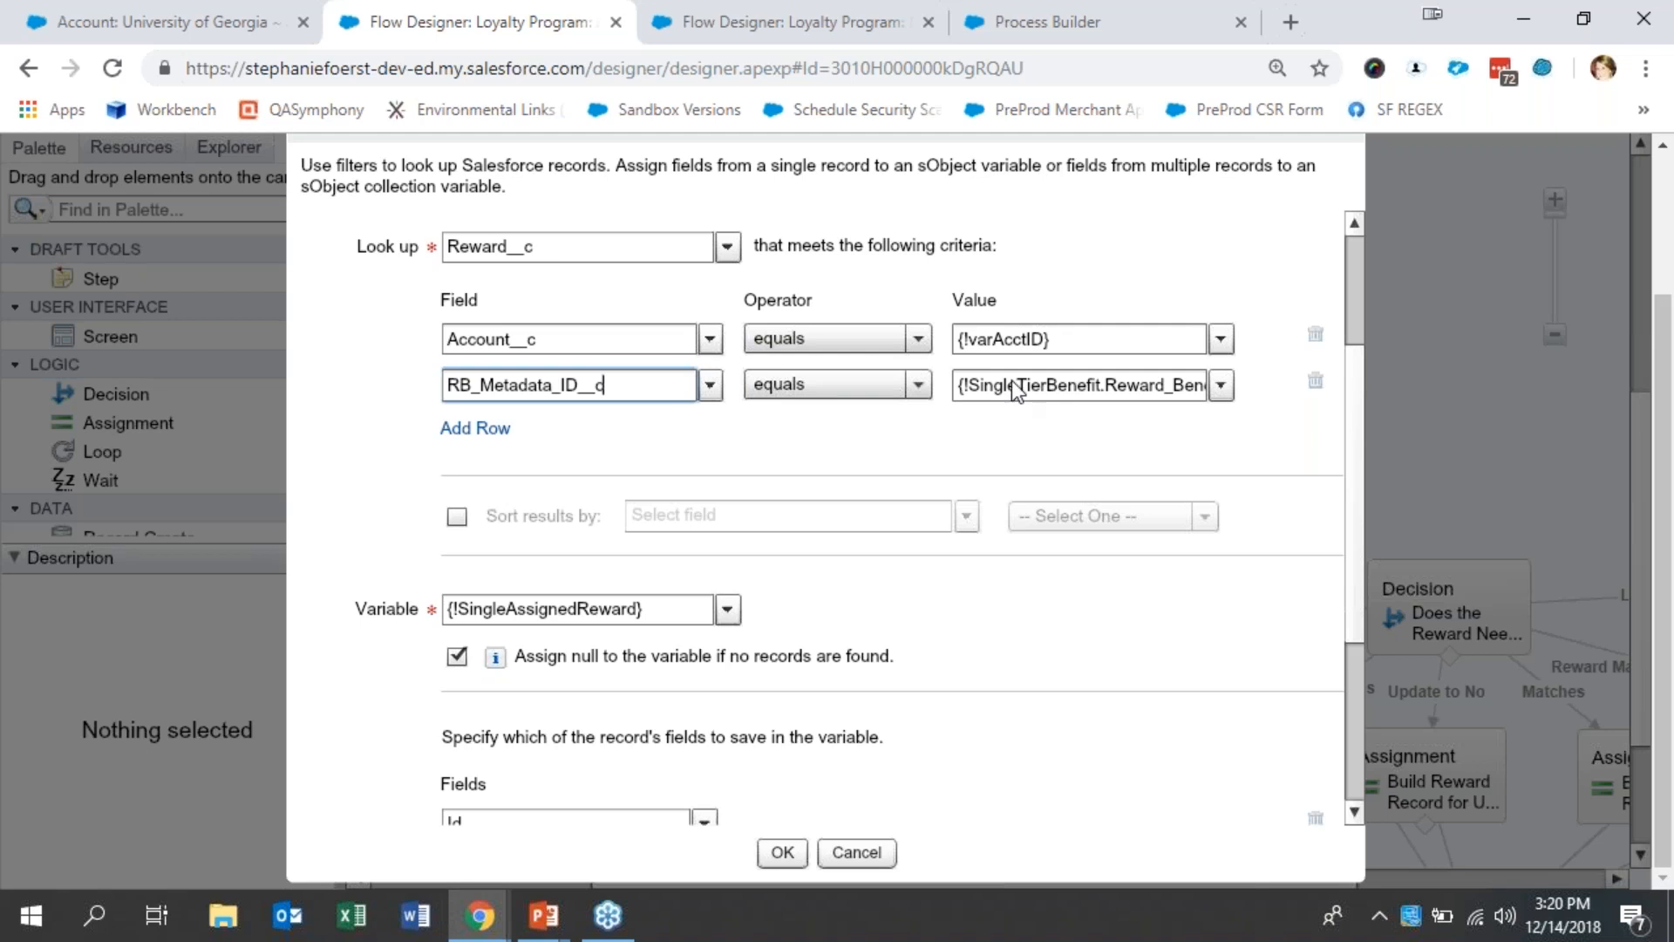
left_click_drag(1067, 386, 1242, 397)
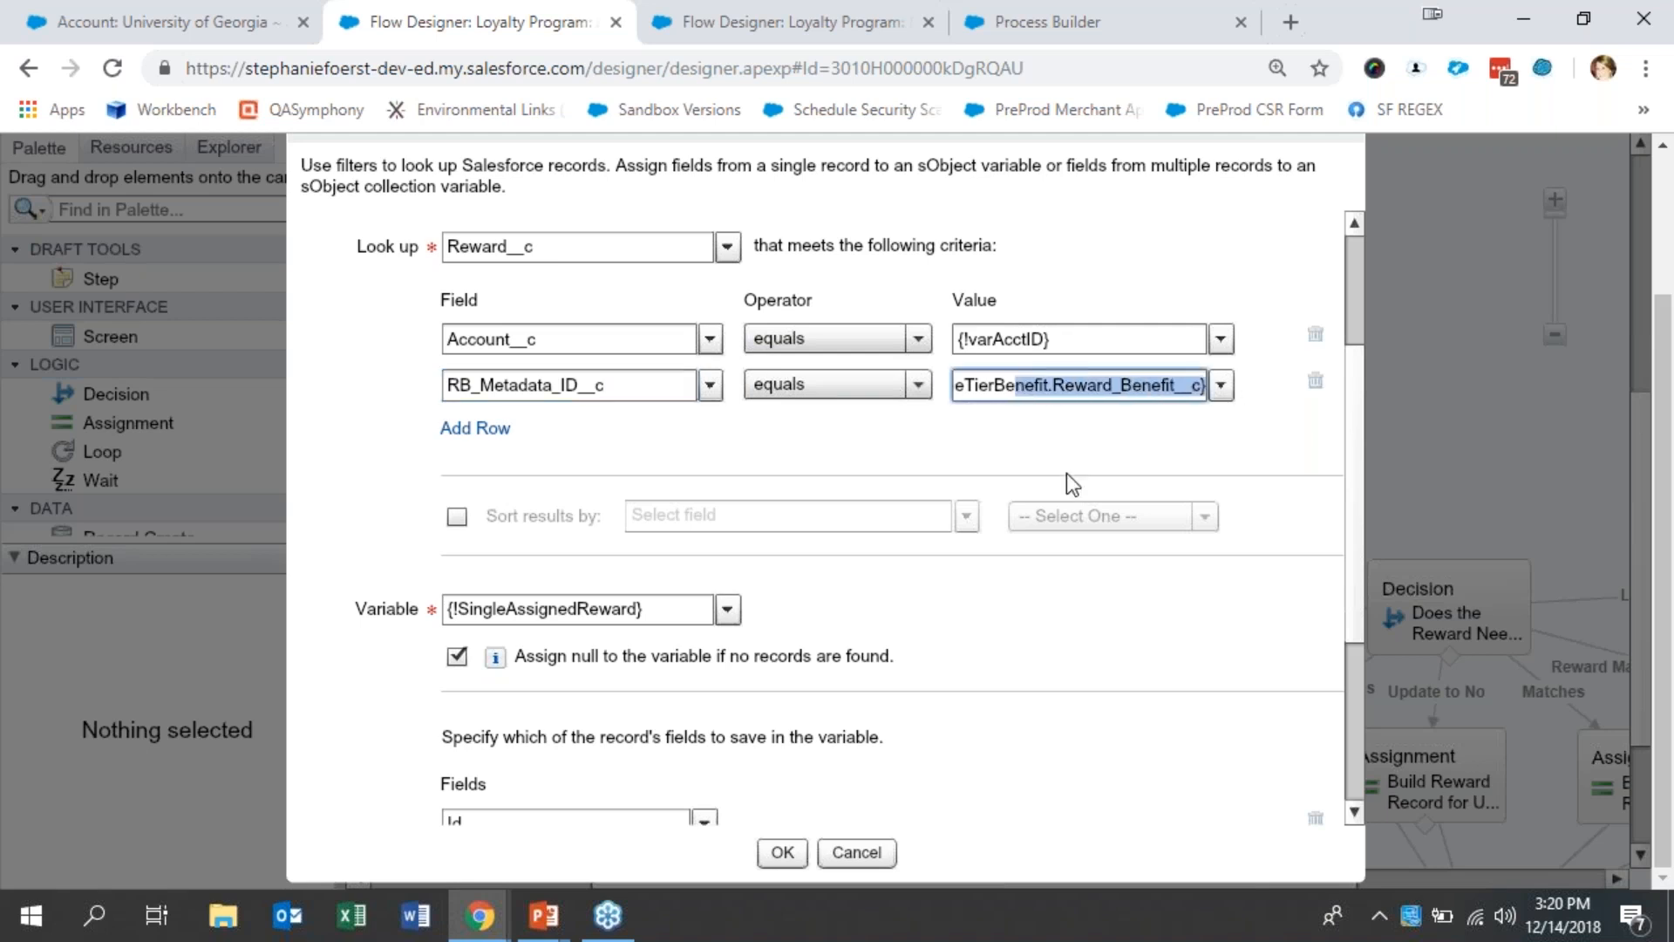
left_click(1109, 395)
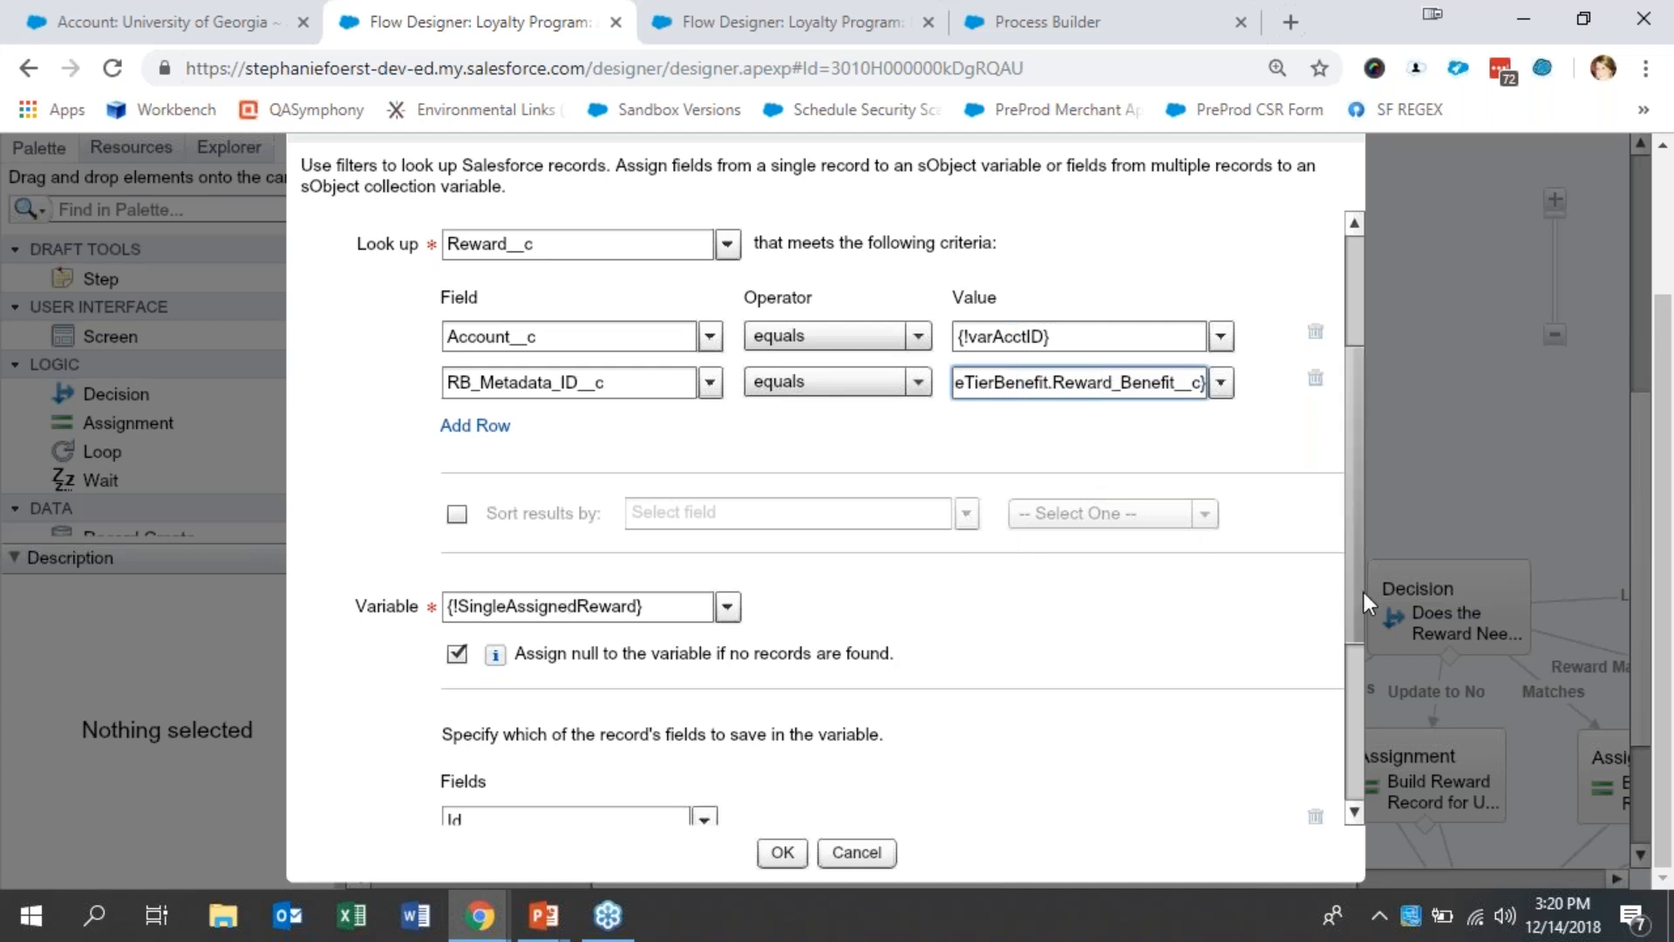
scroll(1361, 636, "down", 4)
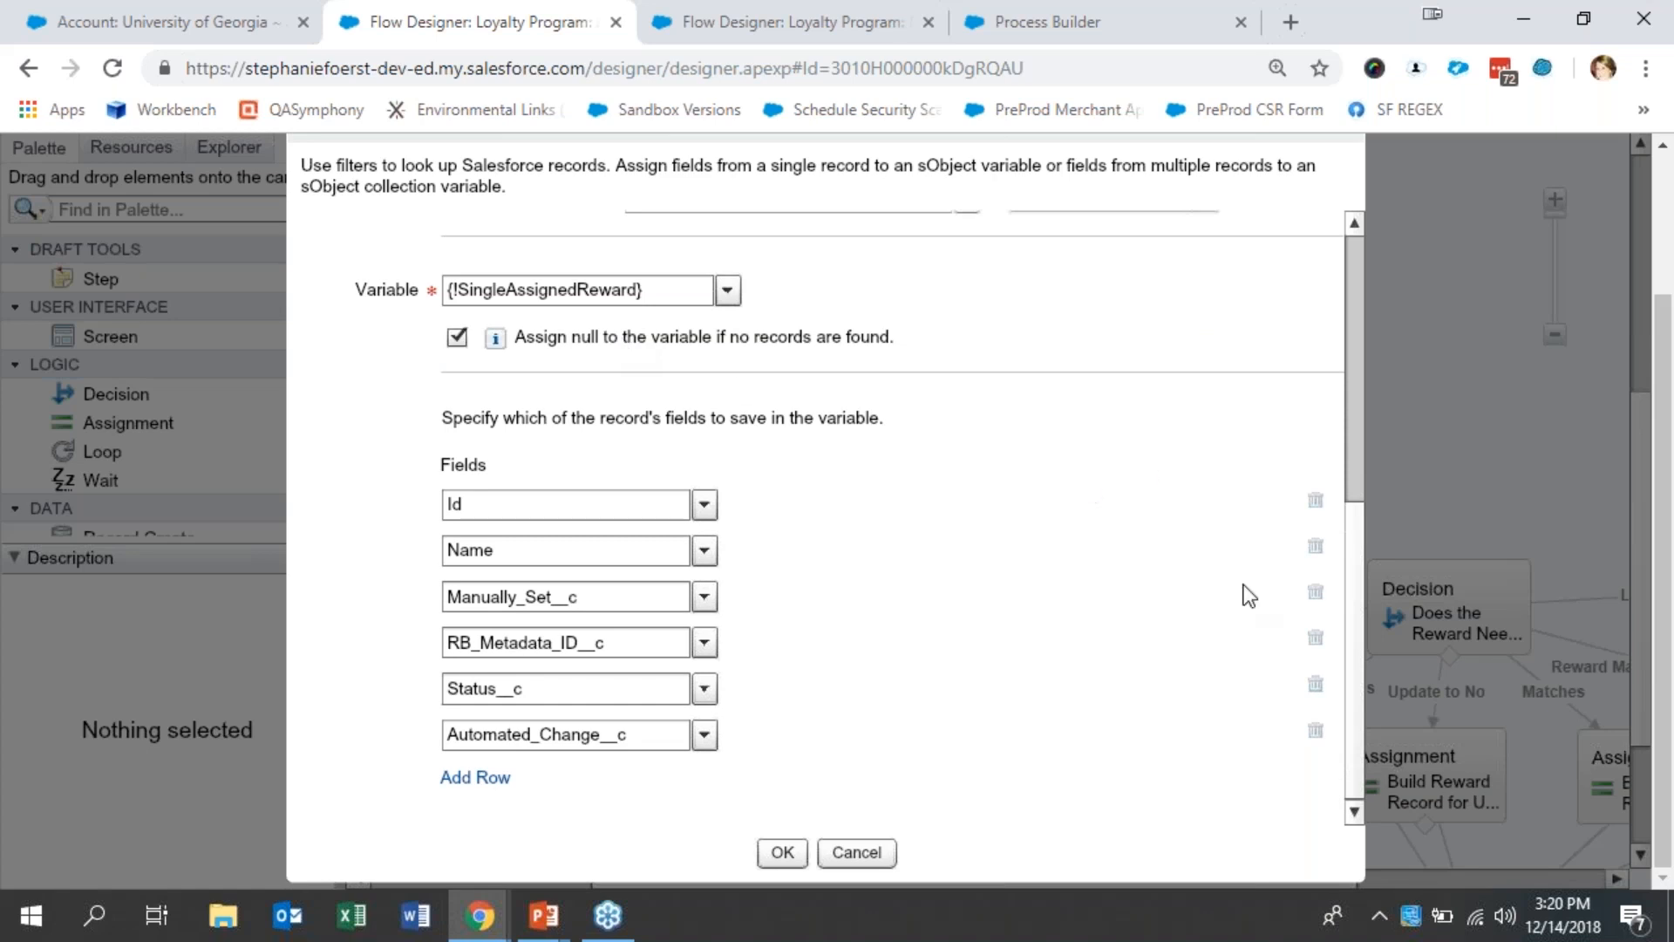
scroll(1356, 636, "up", 5)
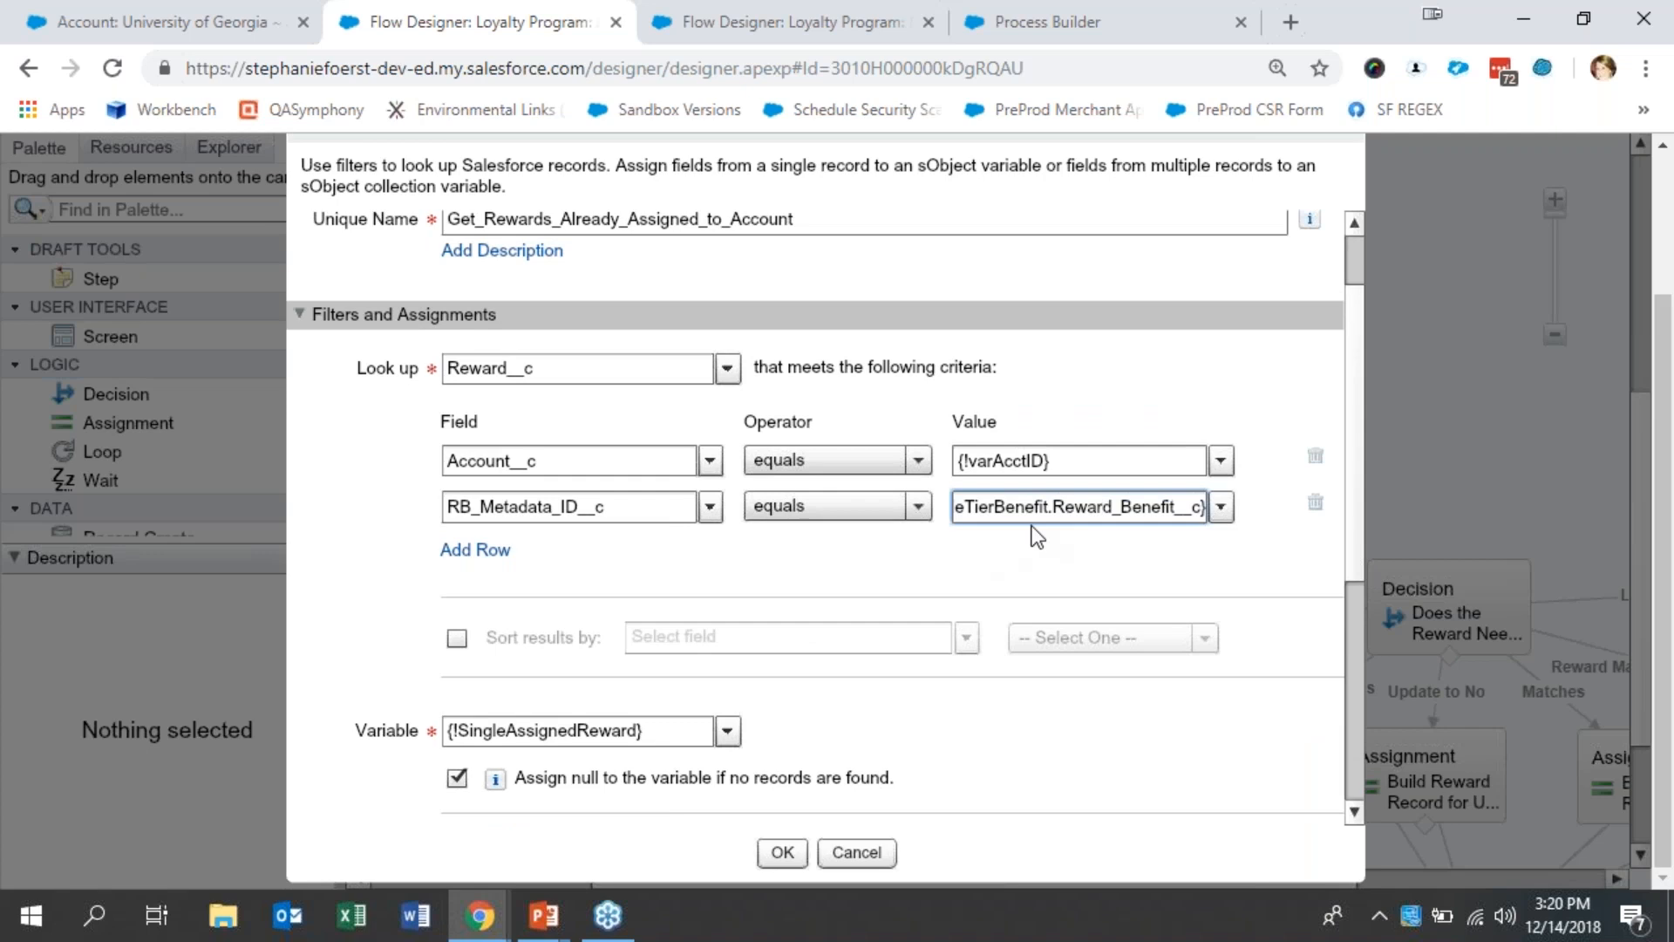
left_click(876, 854)
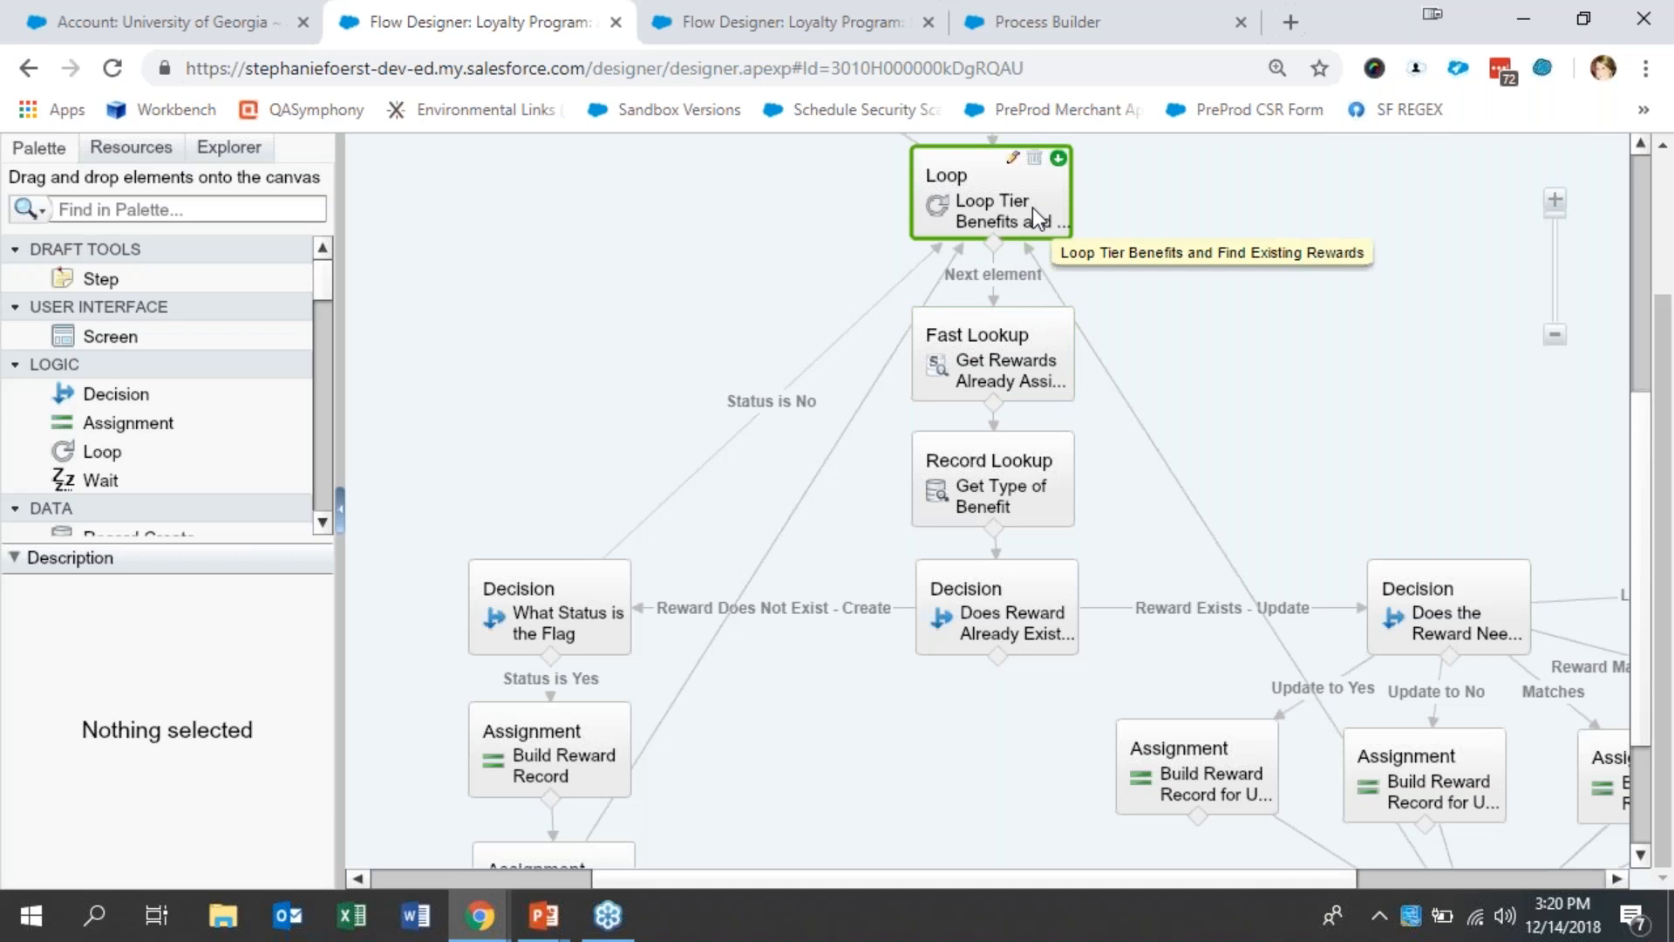
- Recheck the tier benefits loop's variables, and inspect the Get Type of Benefit lookup's filter and variable assignment
double_click(1033, 208)
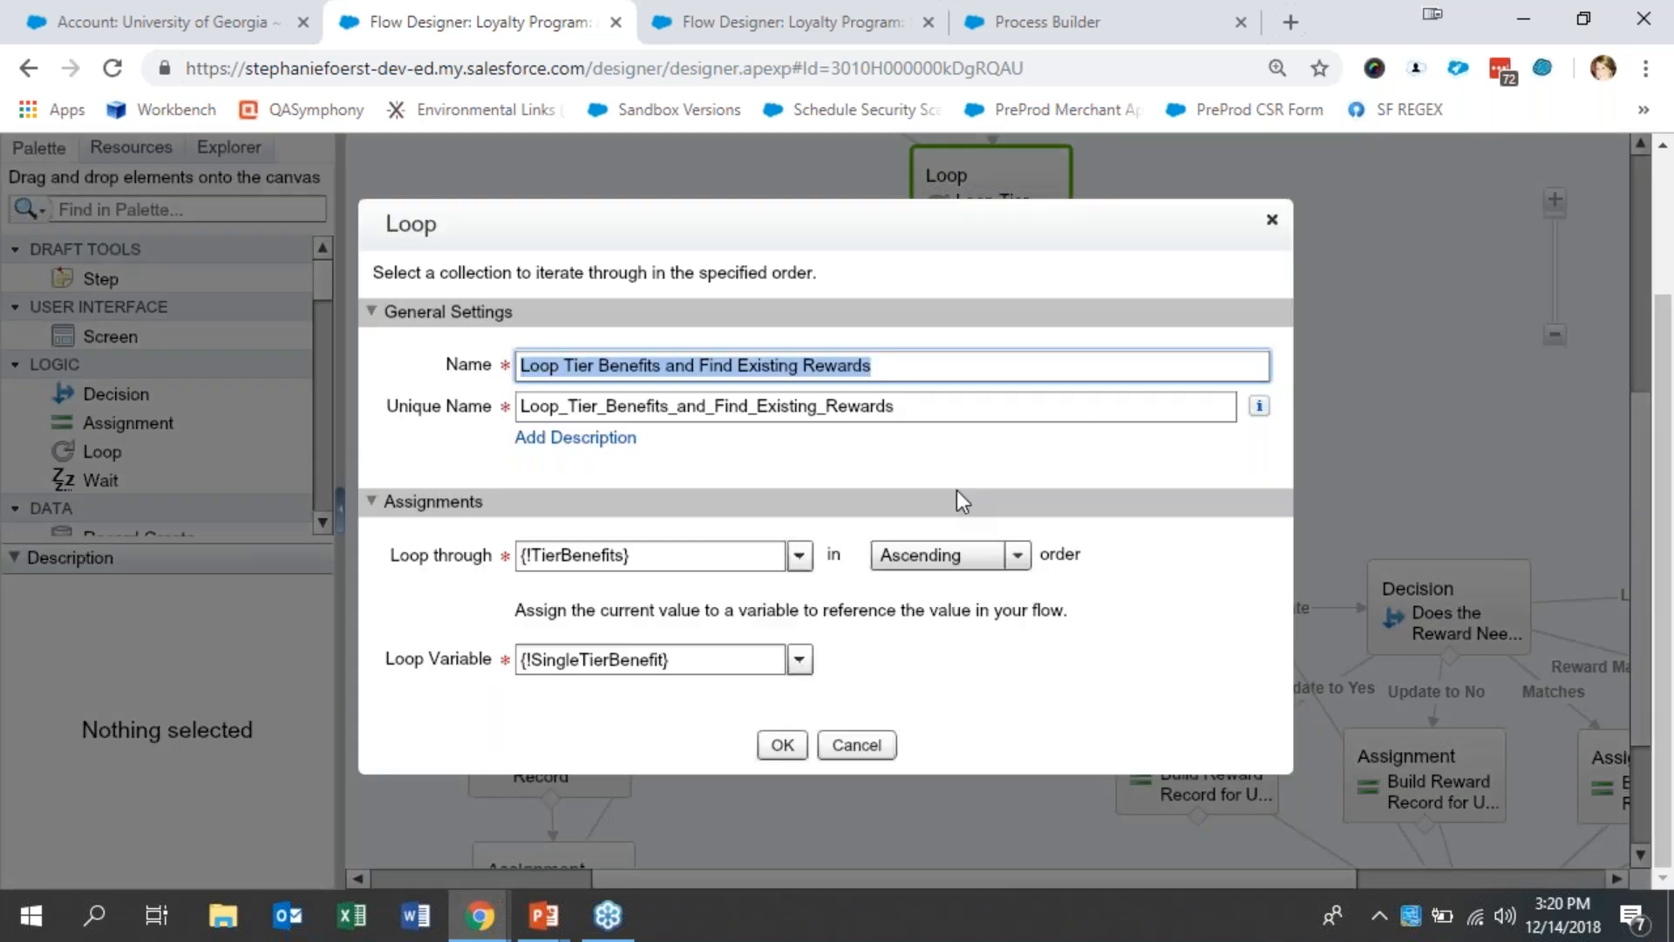
left_click(856, 744)
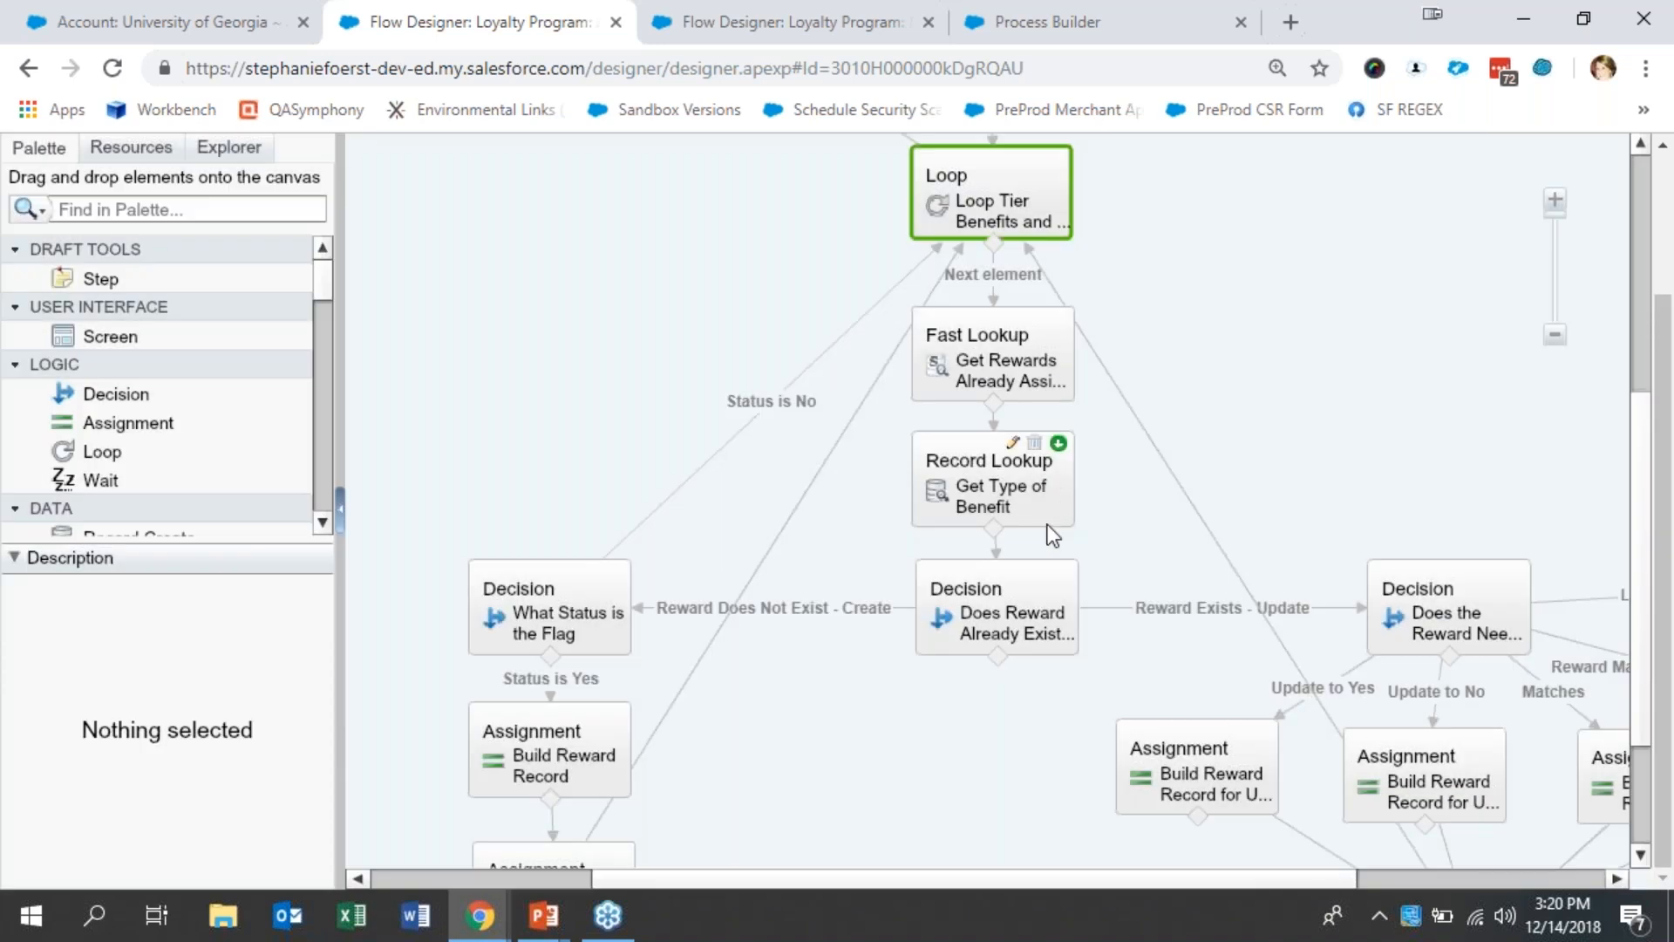
left_click(1047, 523)
double_click(1048, 521)
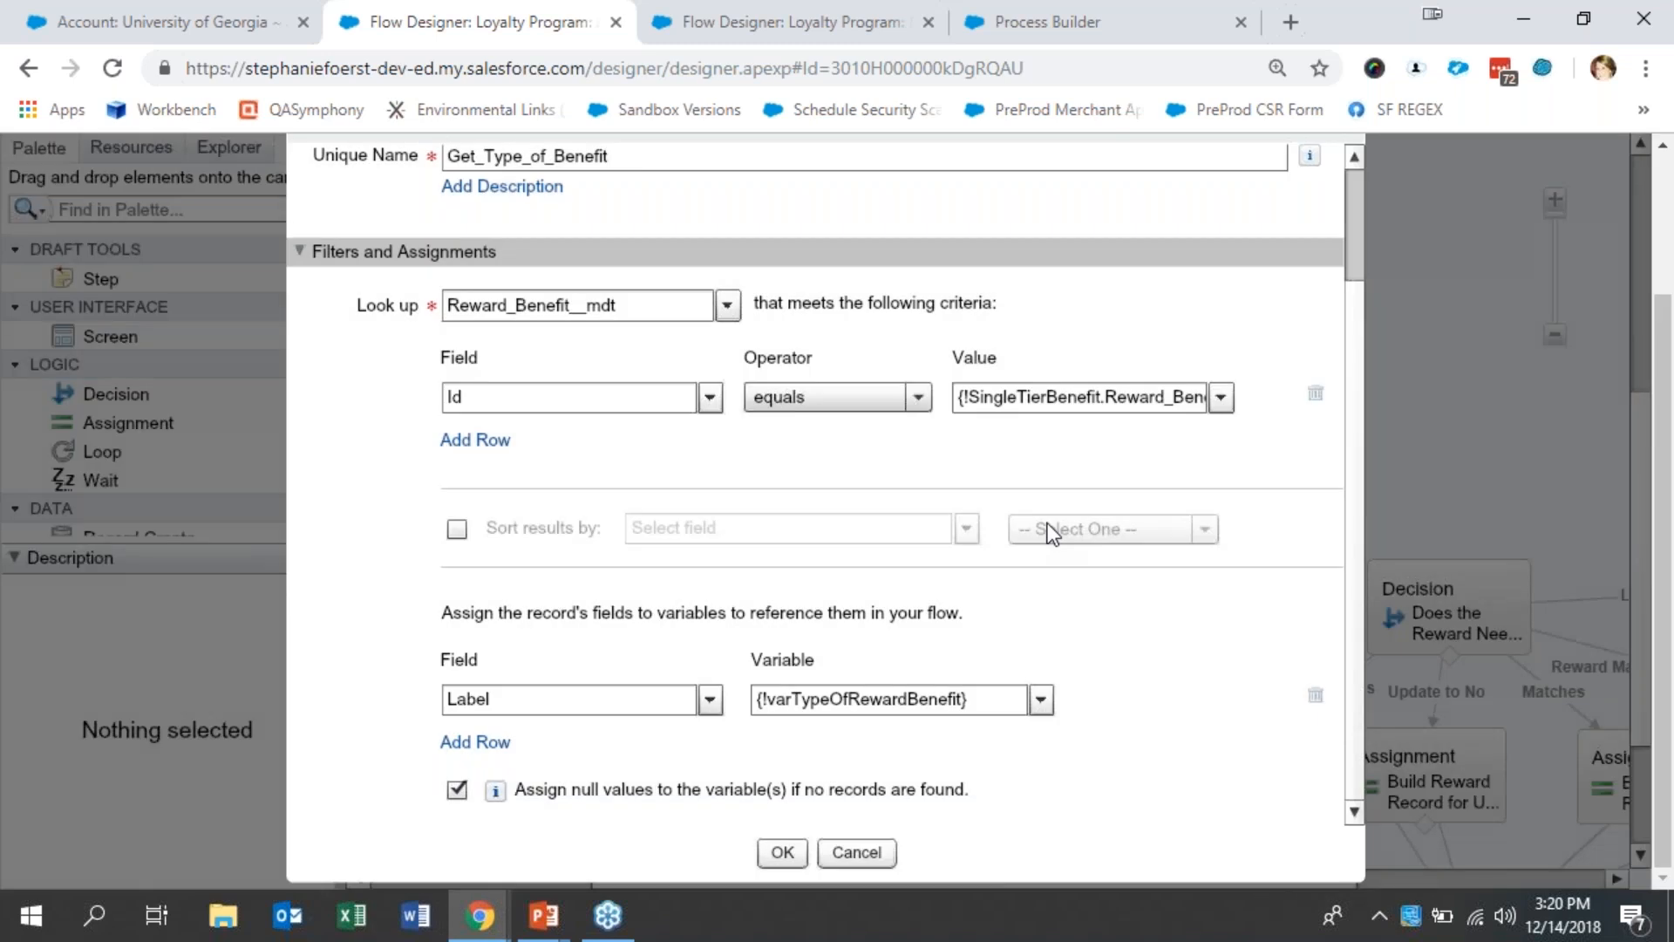
left_click(858, 852)
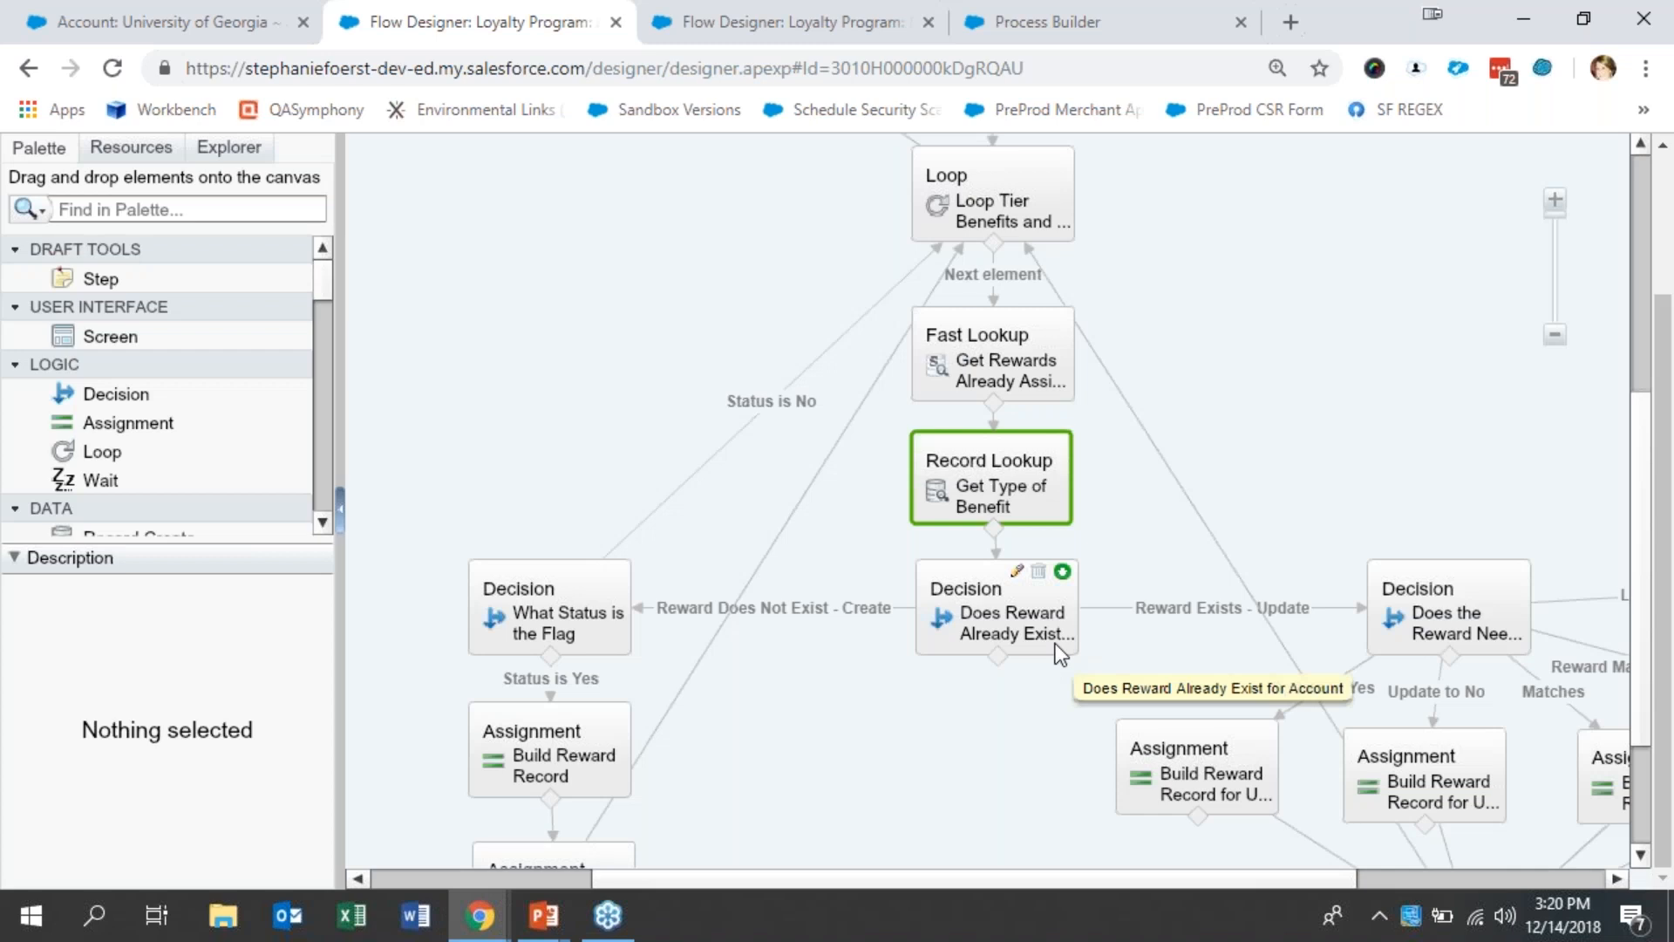
- Inspect the outcome conditions of the "Does Reward Already Exist for Account" and "What Status is the Flag" decisions without changing them
double_click(1059, 652)
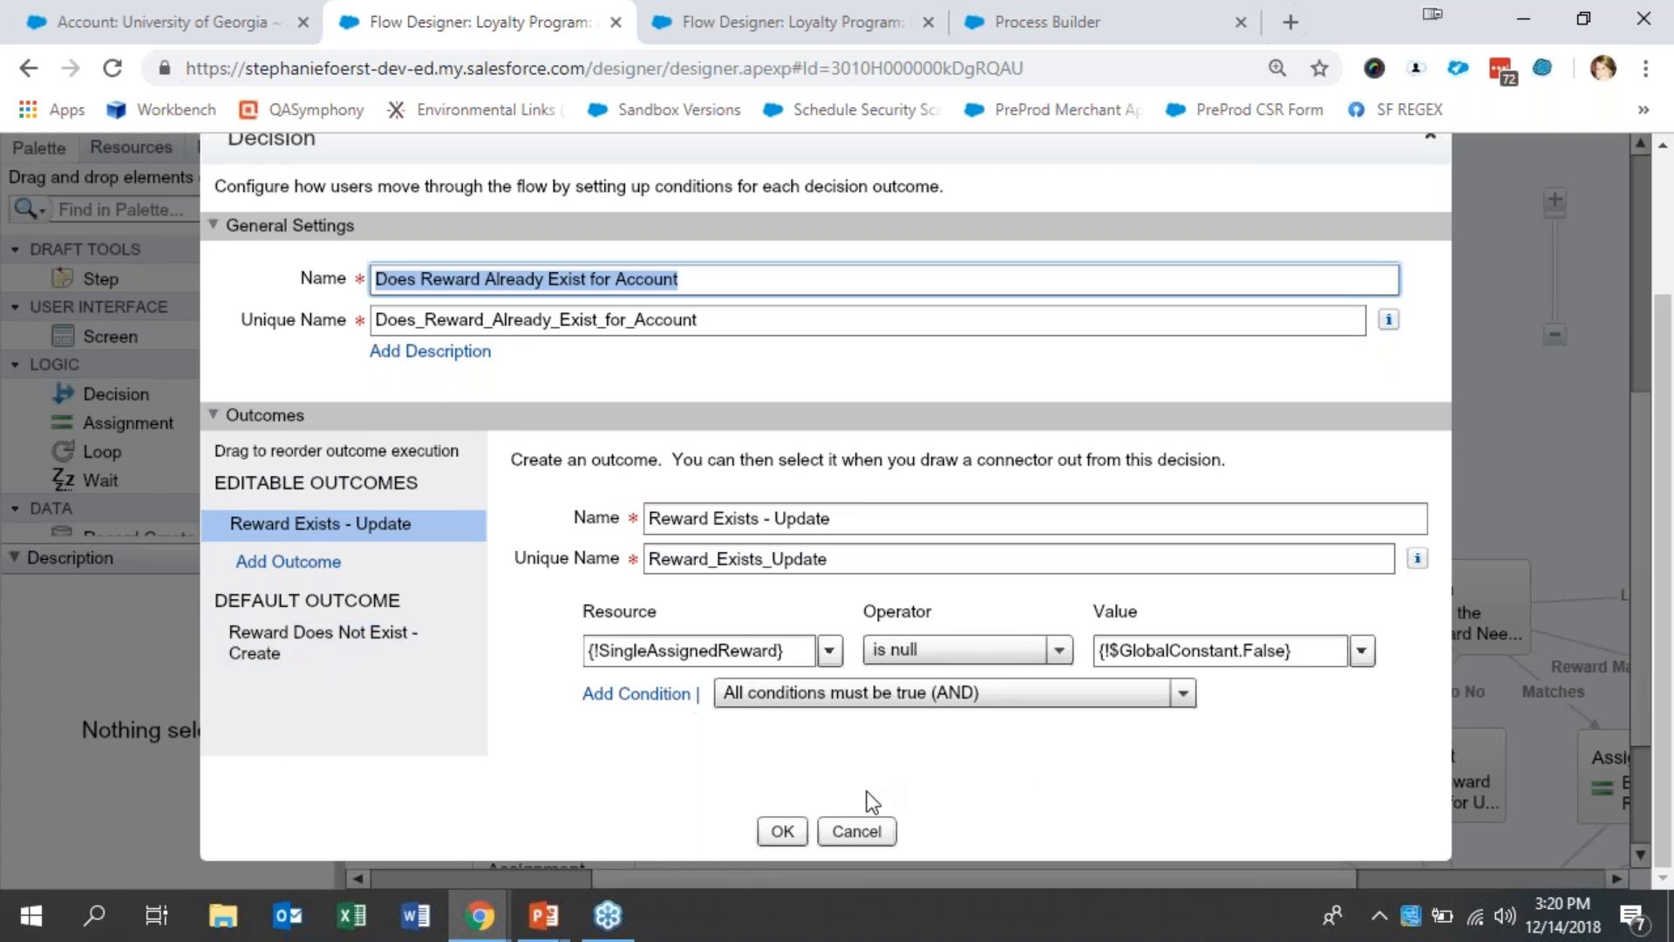
left_click(859, 829)
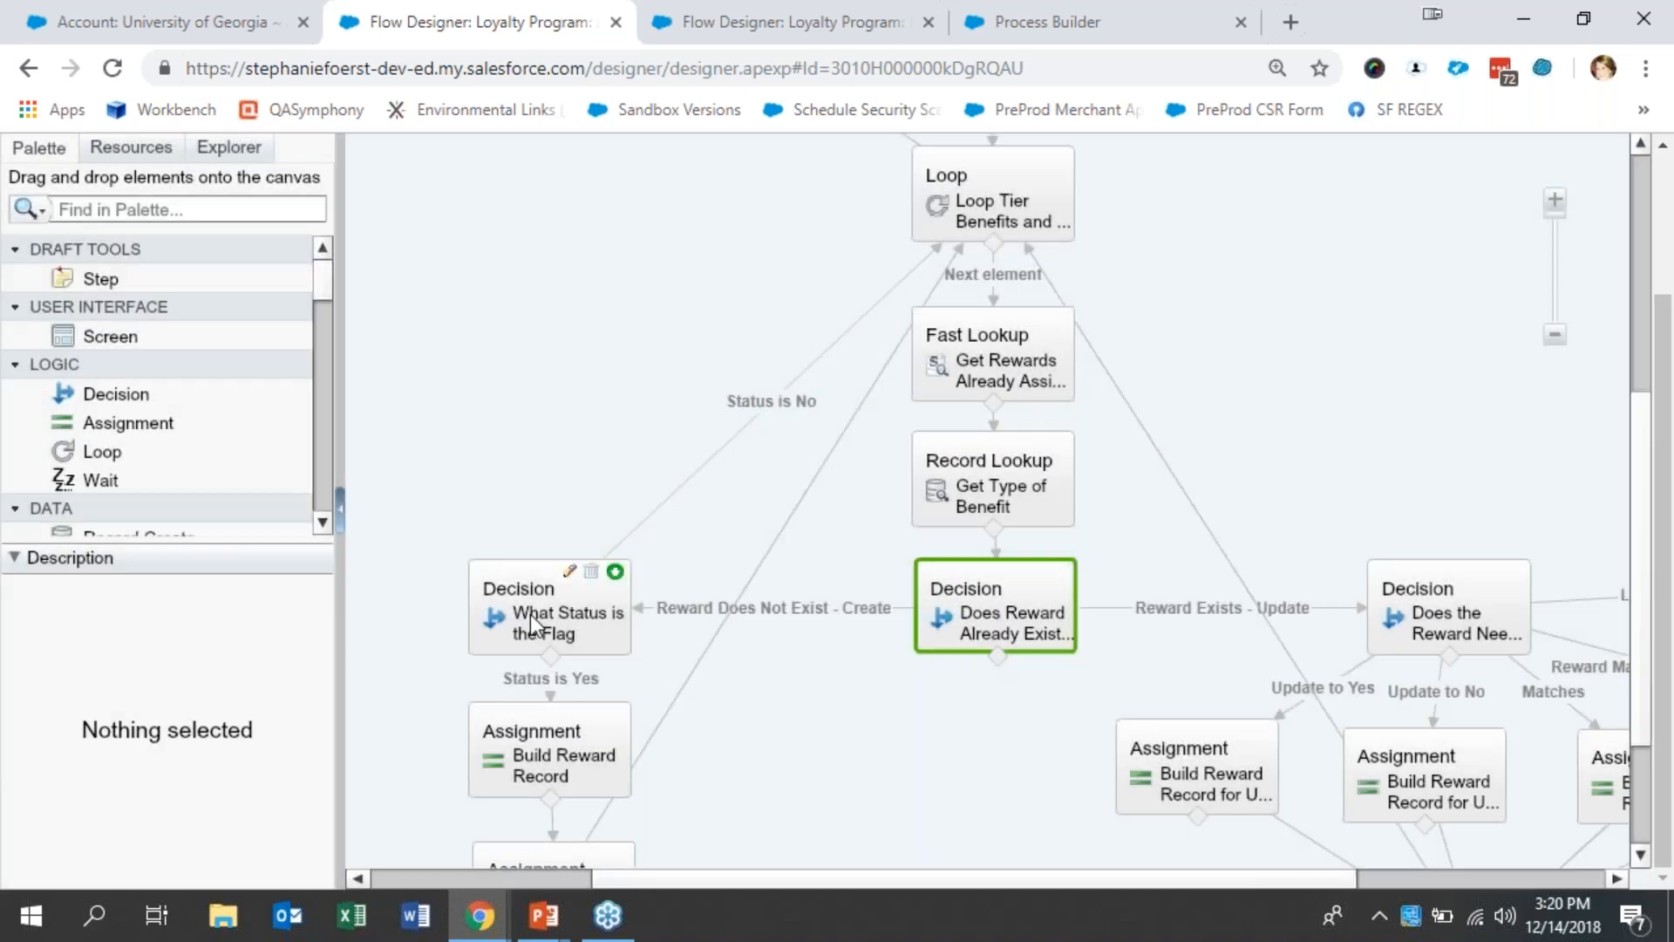
double_click(534, 623)
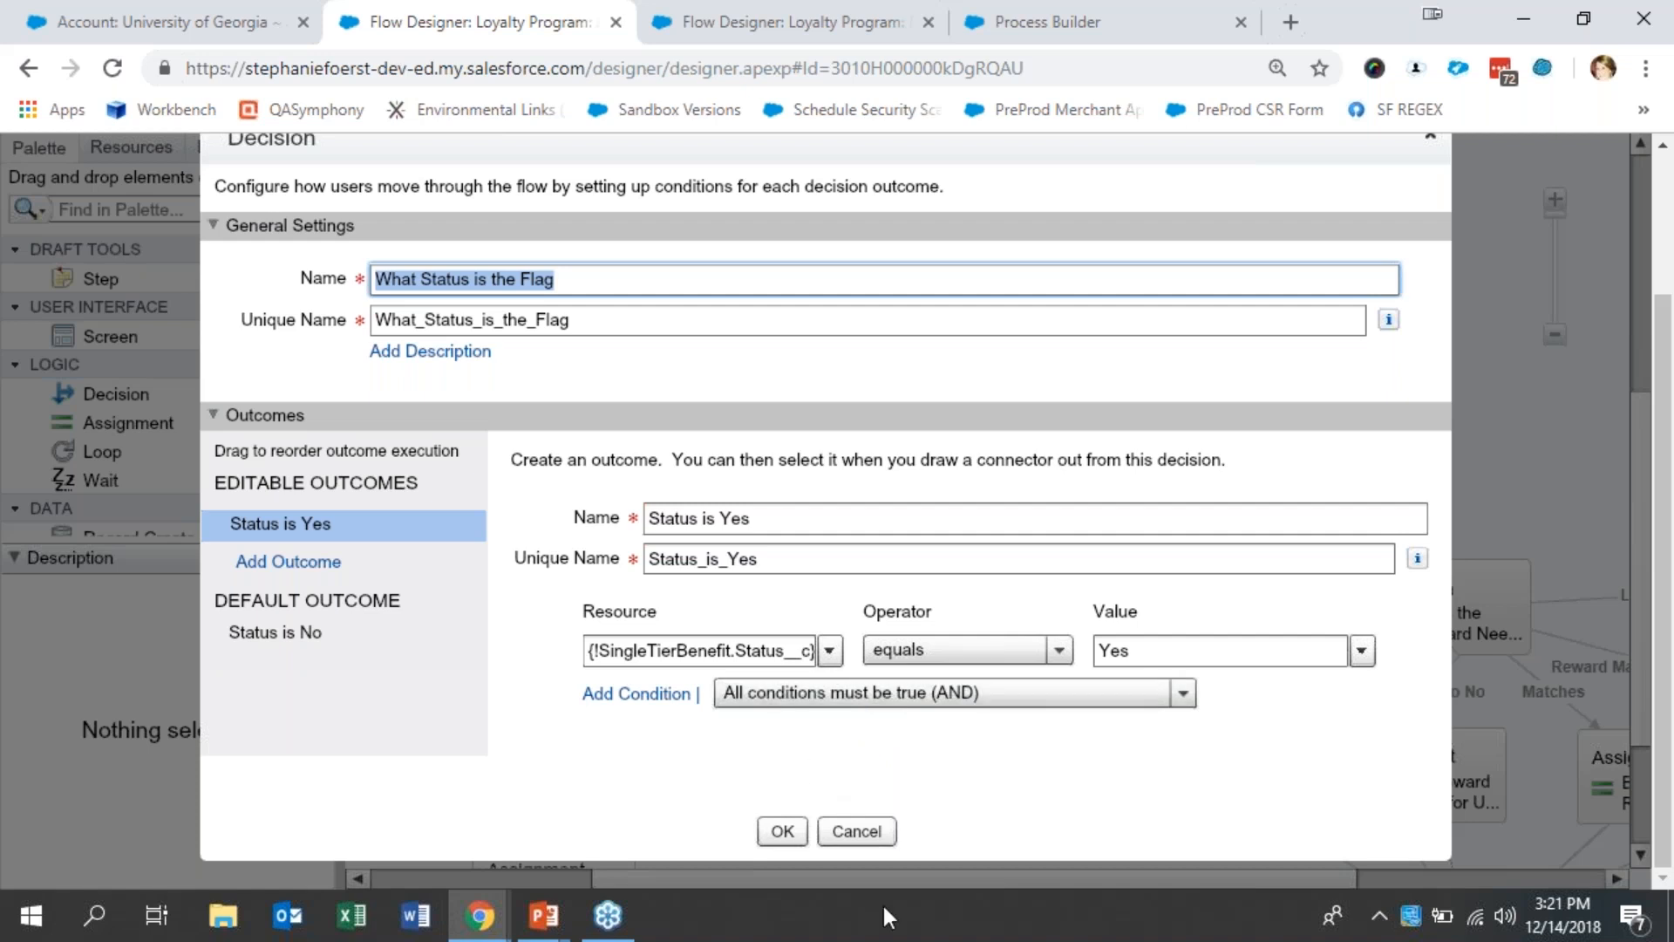
left_click(856, 830)
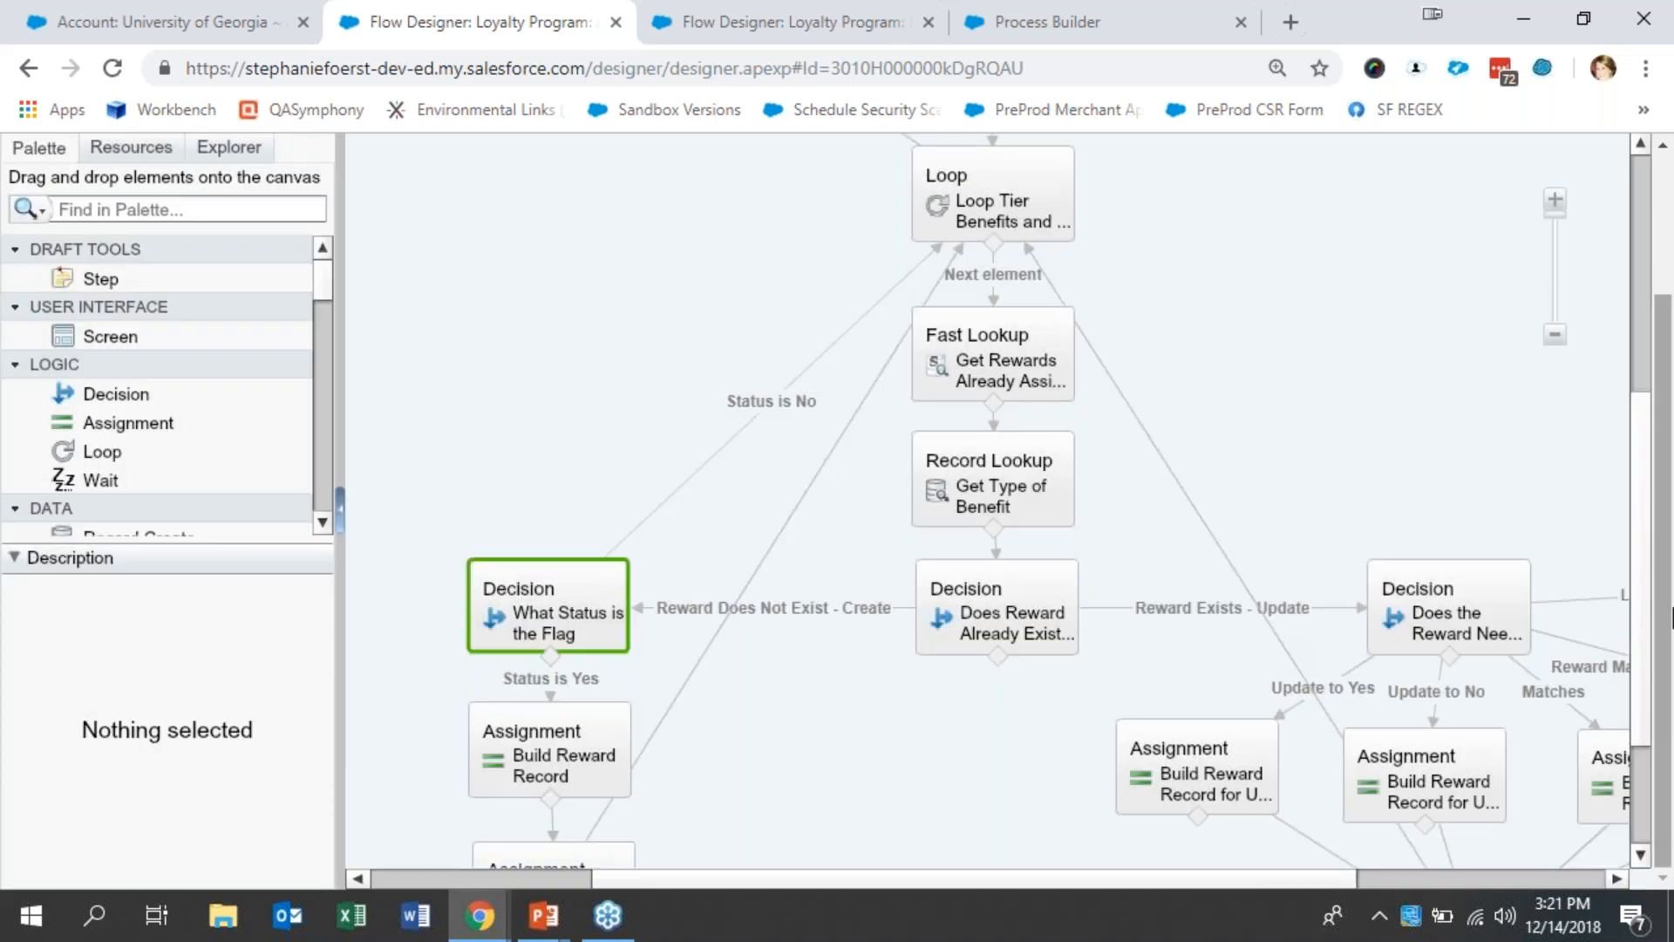
- Examine the Build Reward Record assignment's variables and values, and the Add Reward to Create Collection assignment, leaving both unchanged
left_click_drag(1637, 634, 1643, 672)
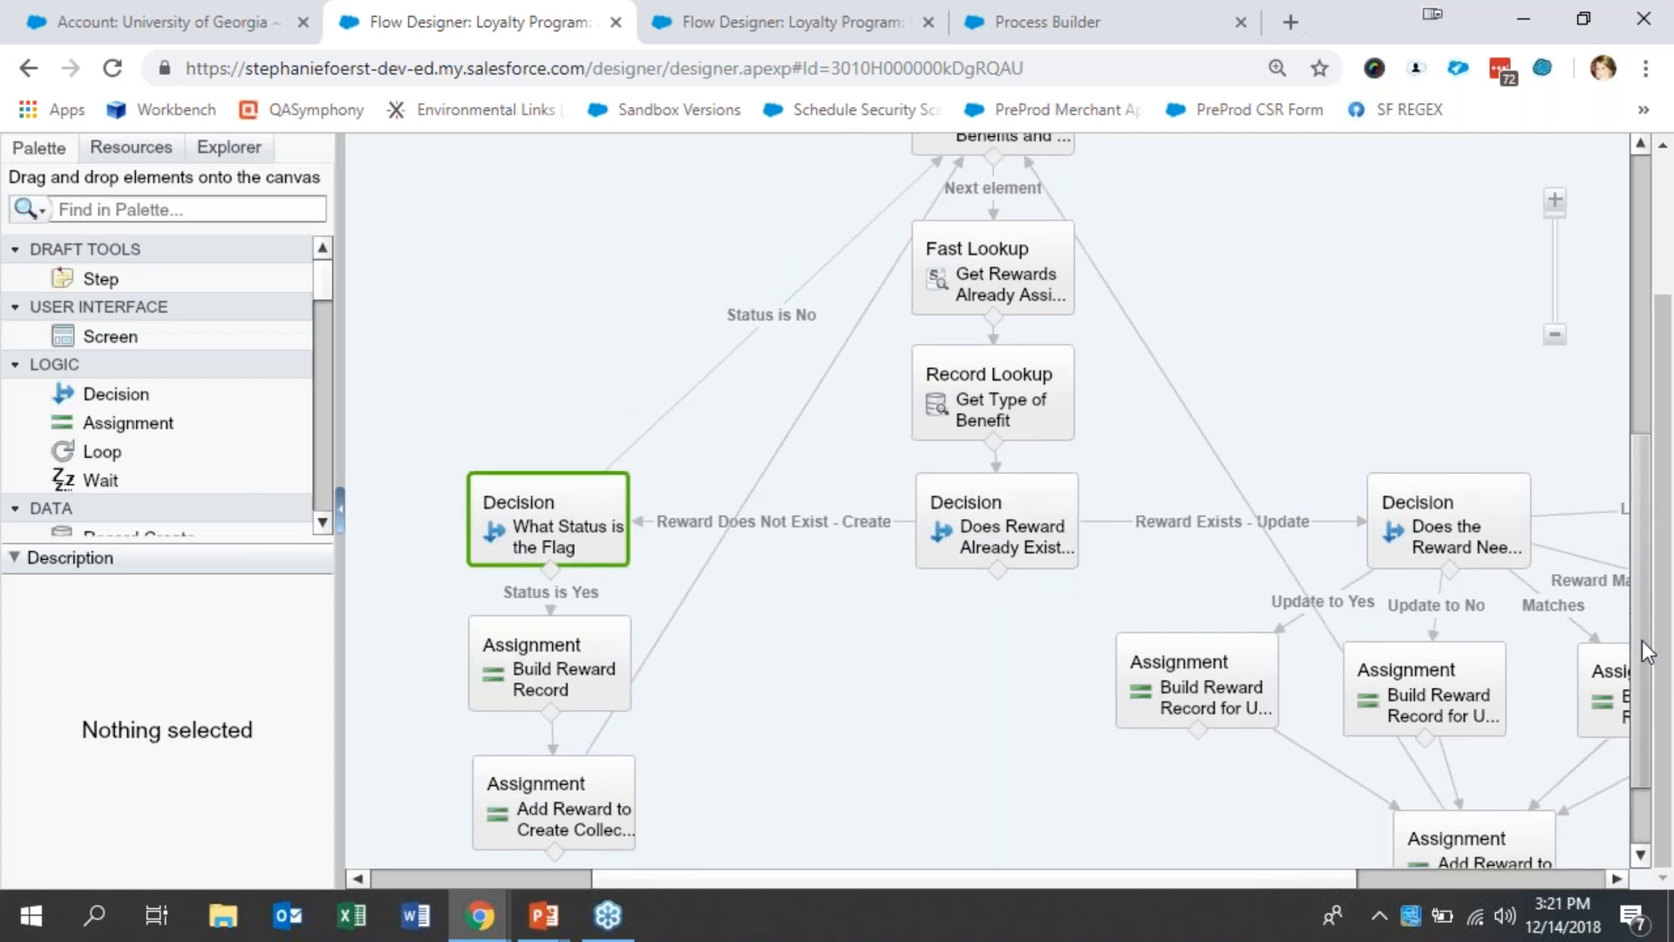
scroll(1644, 652, "down", 1)
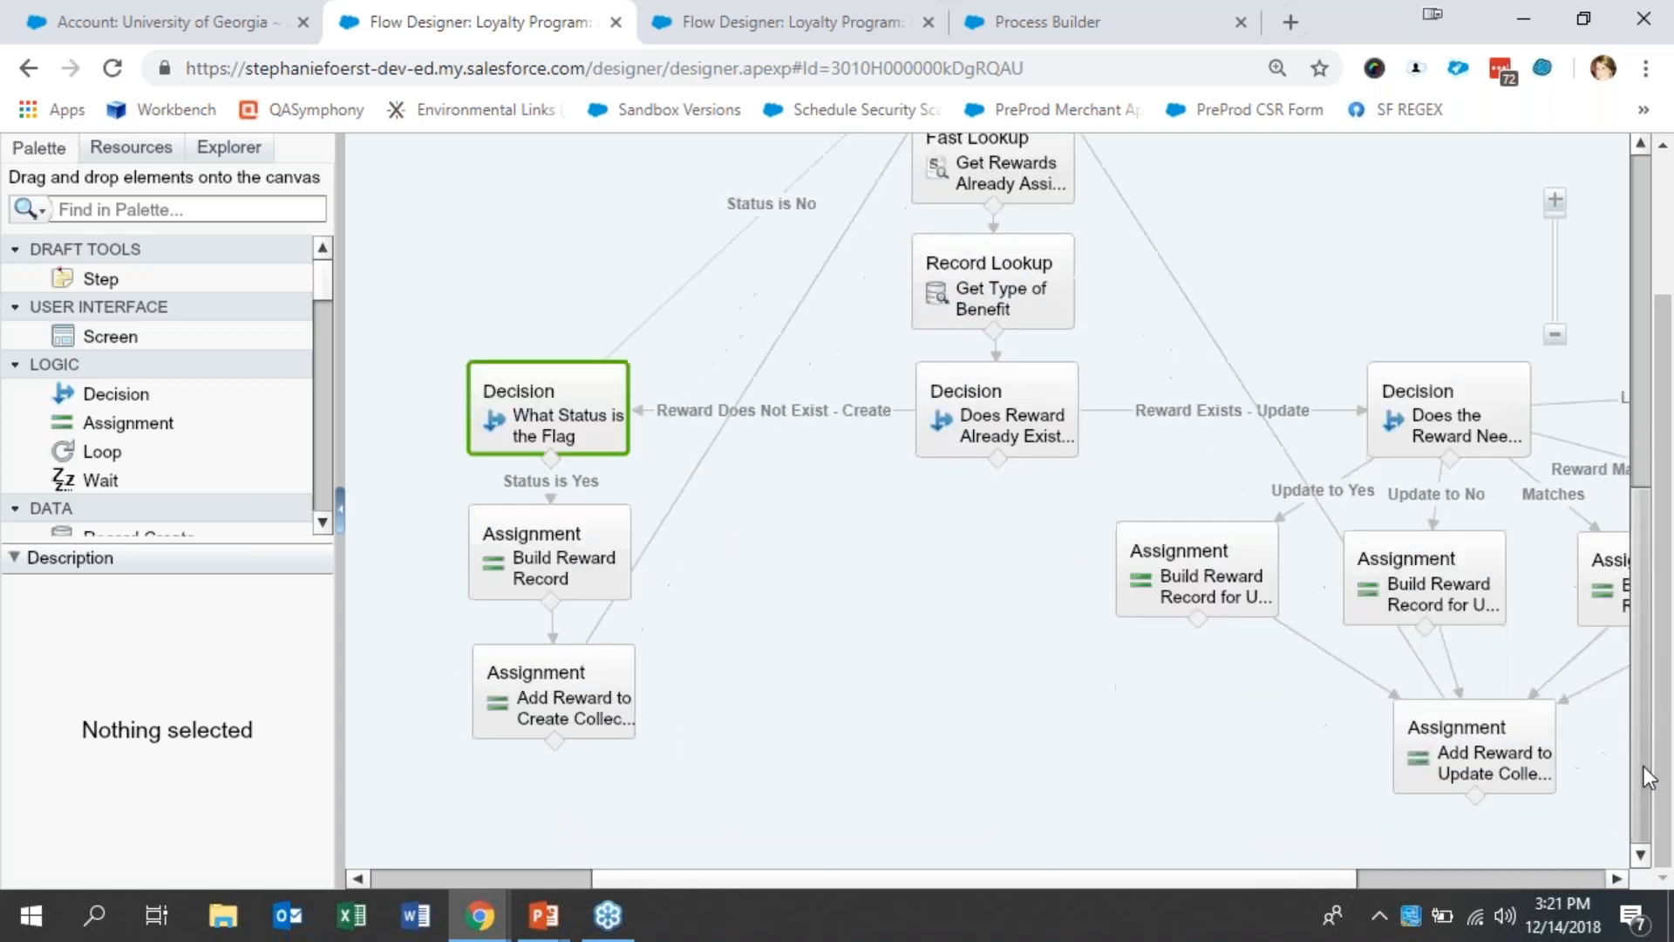
left_click(577, 562)
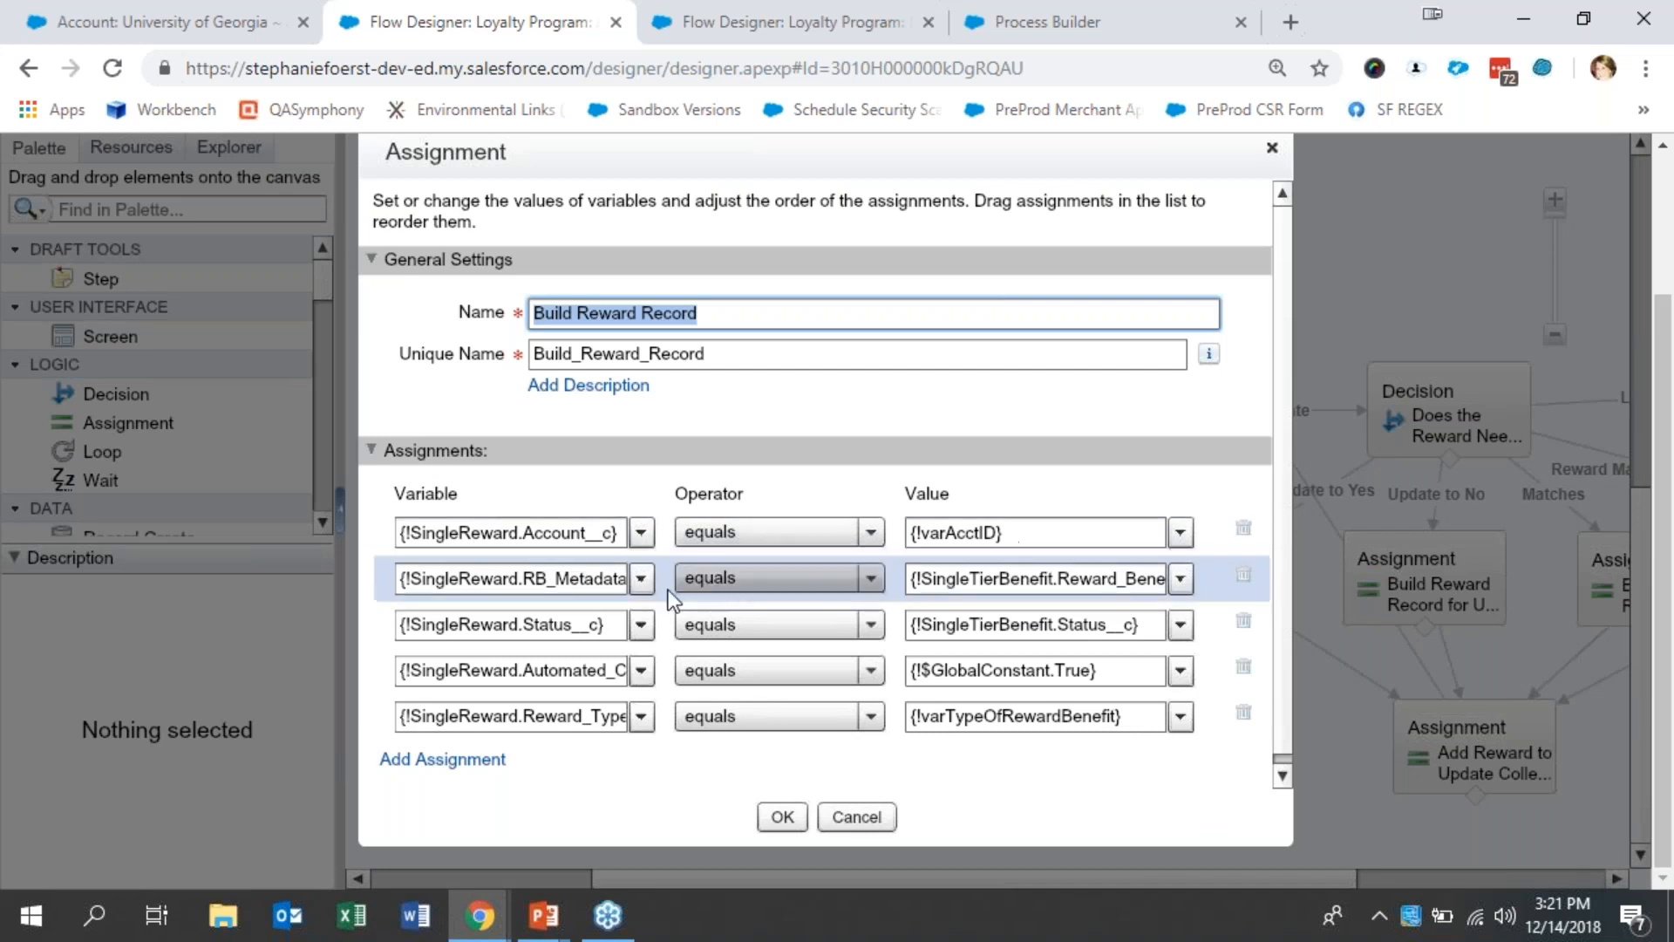
left_click(611, 583)
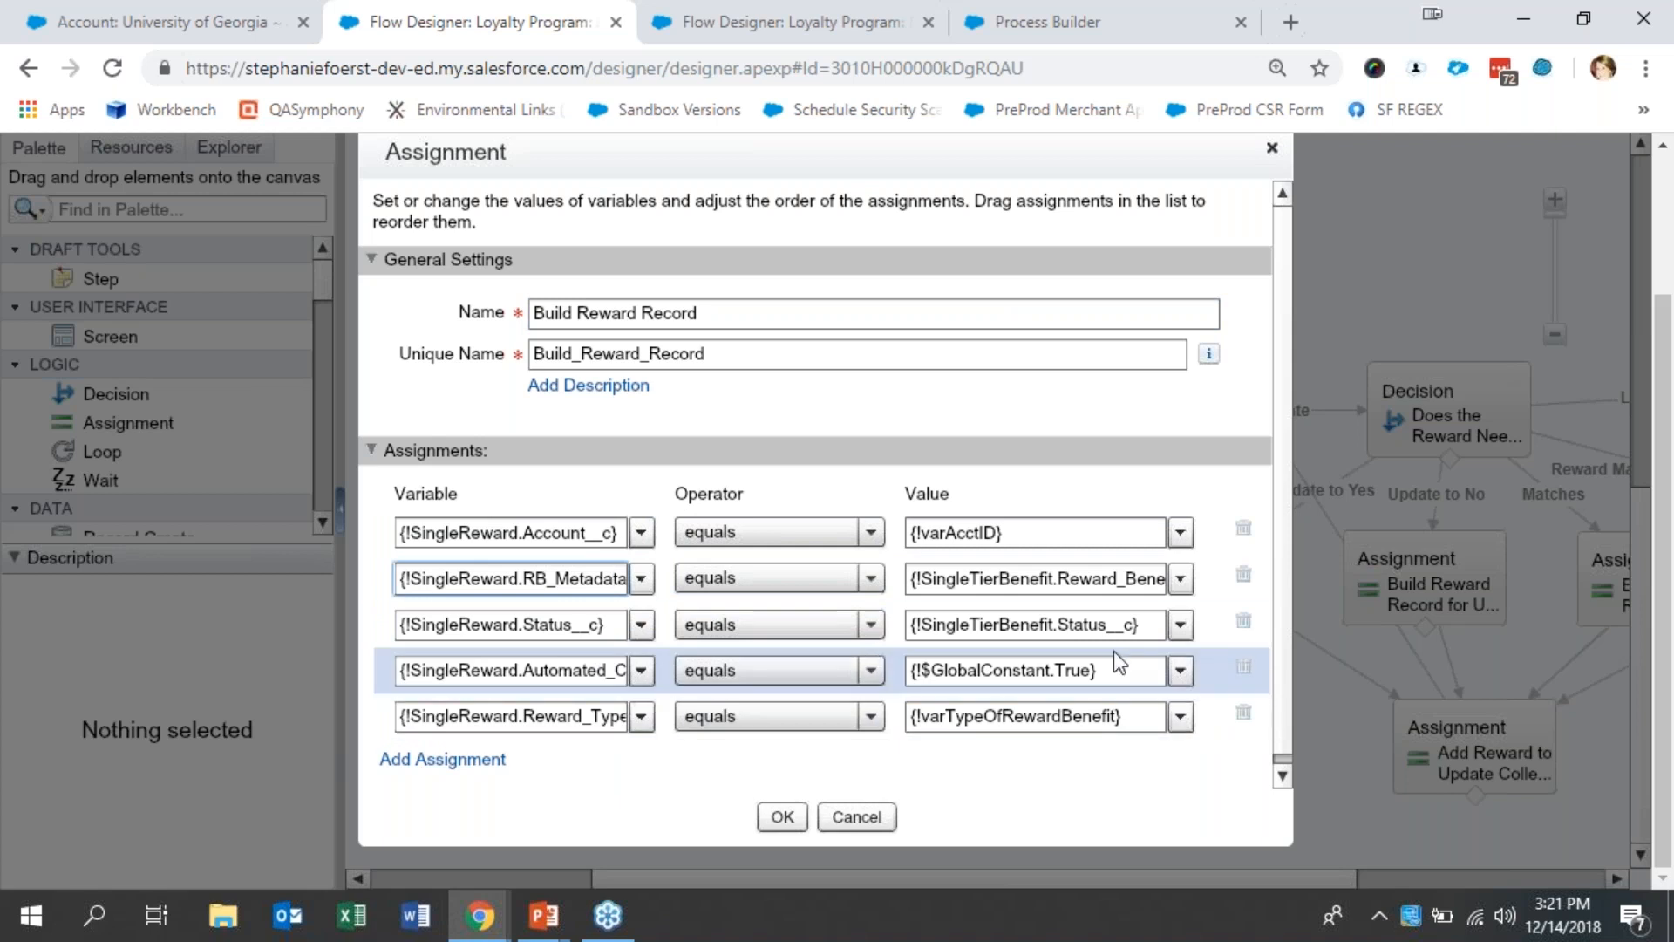
left_click(536, 666)
key("End")
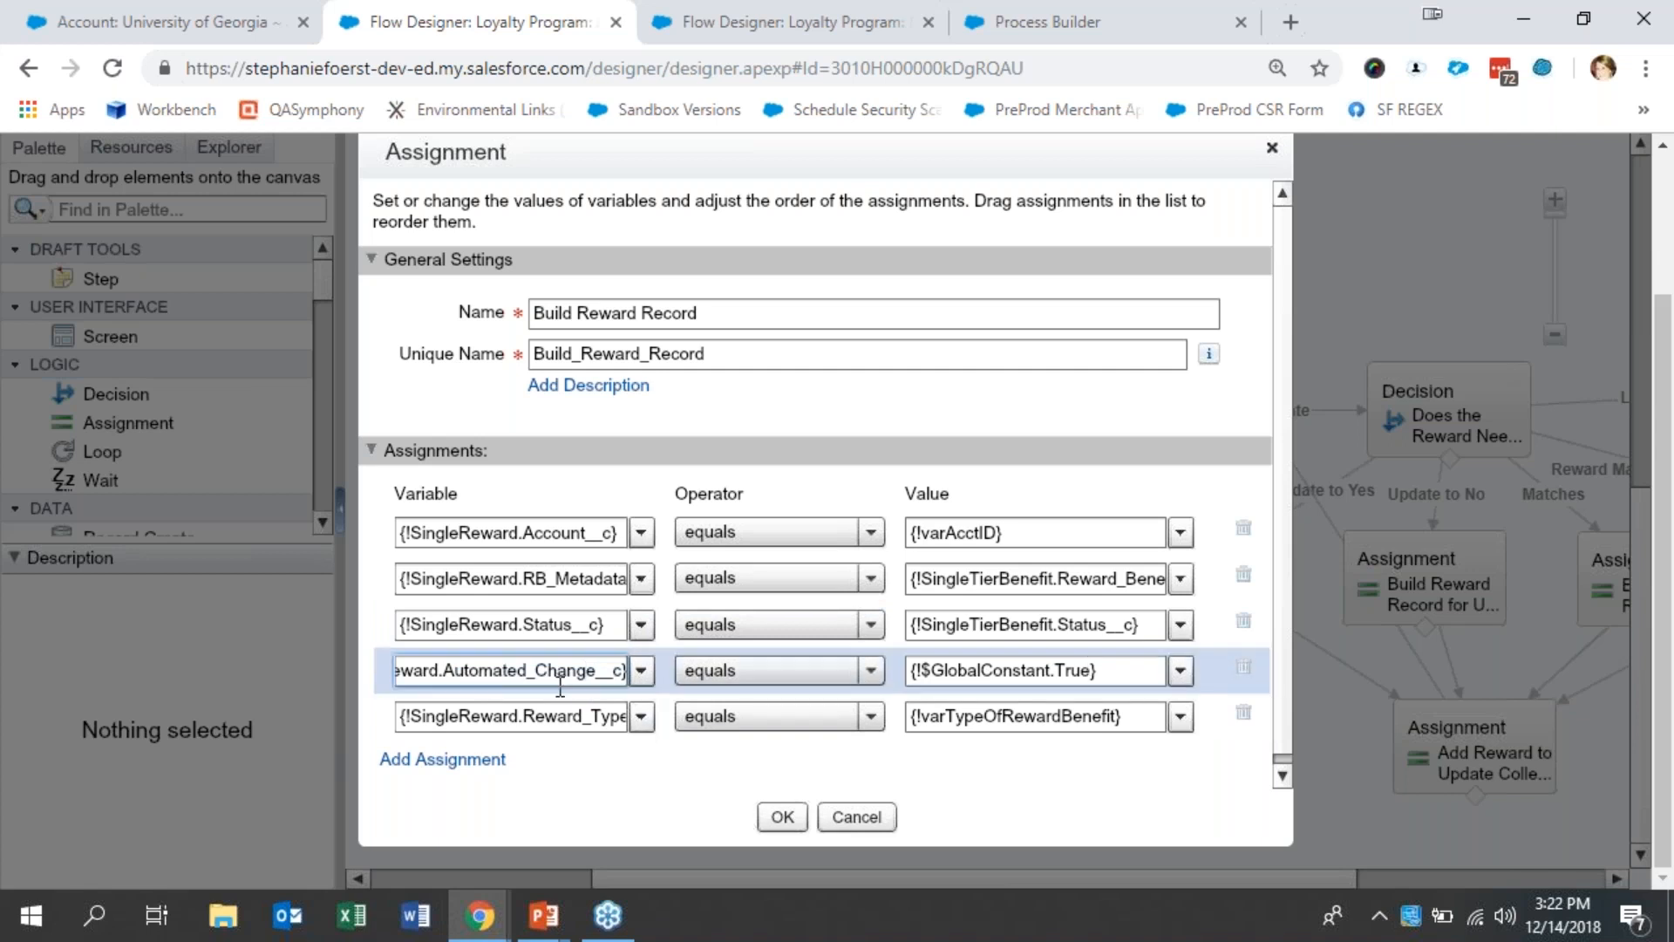
left_click_drag(548, 717, 672, 766)
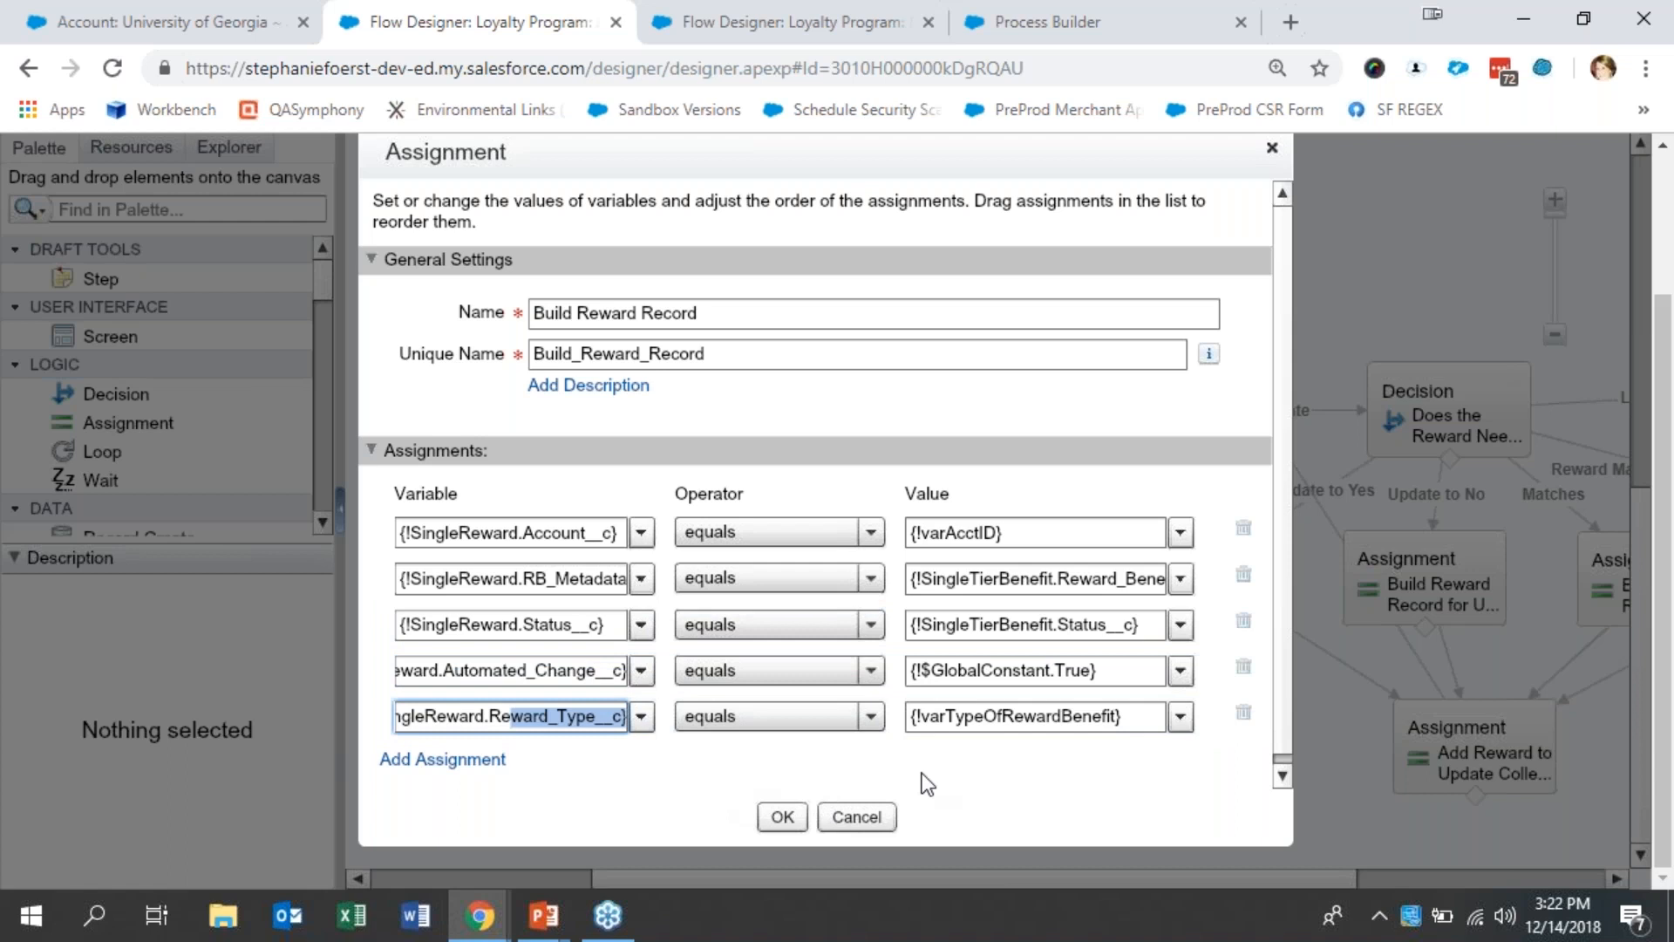
left_click(1080, 723)
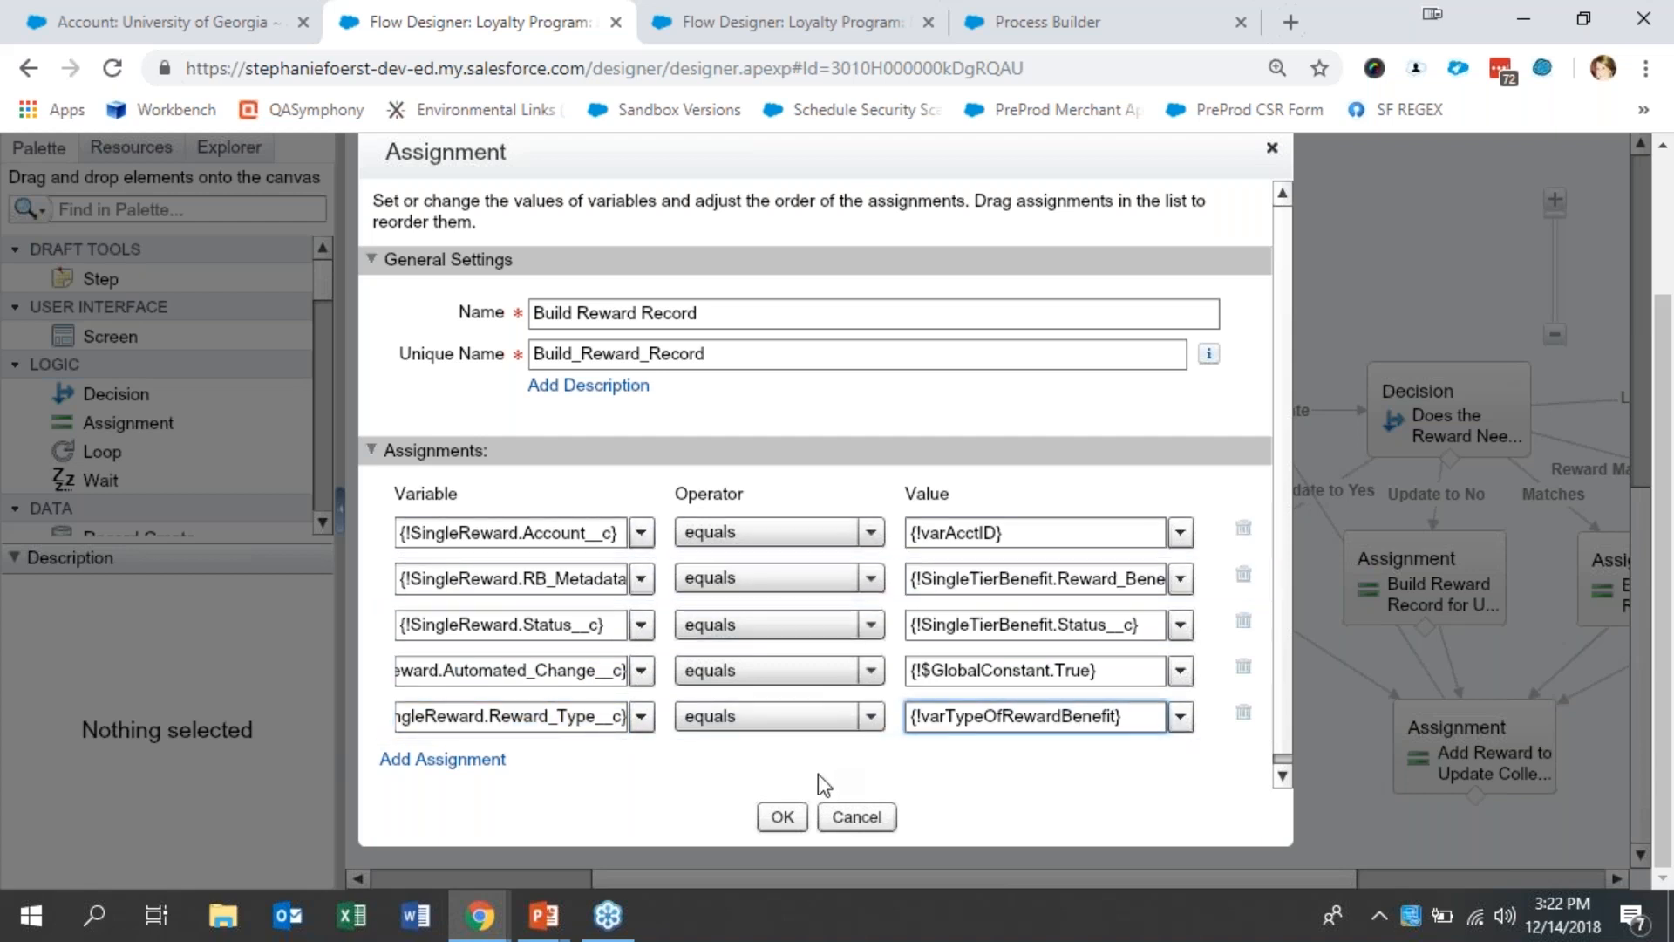
left_click(856, 817)
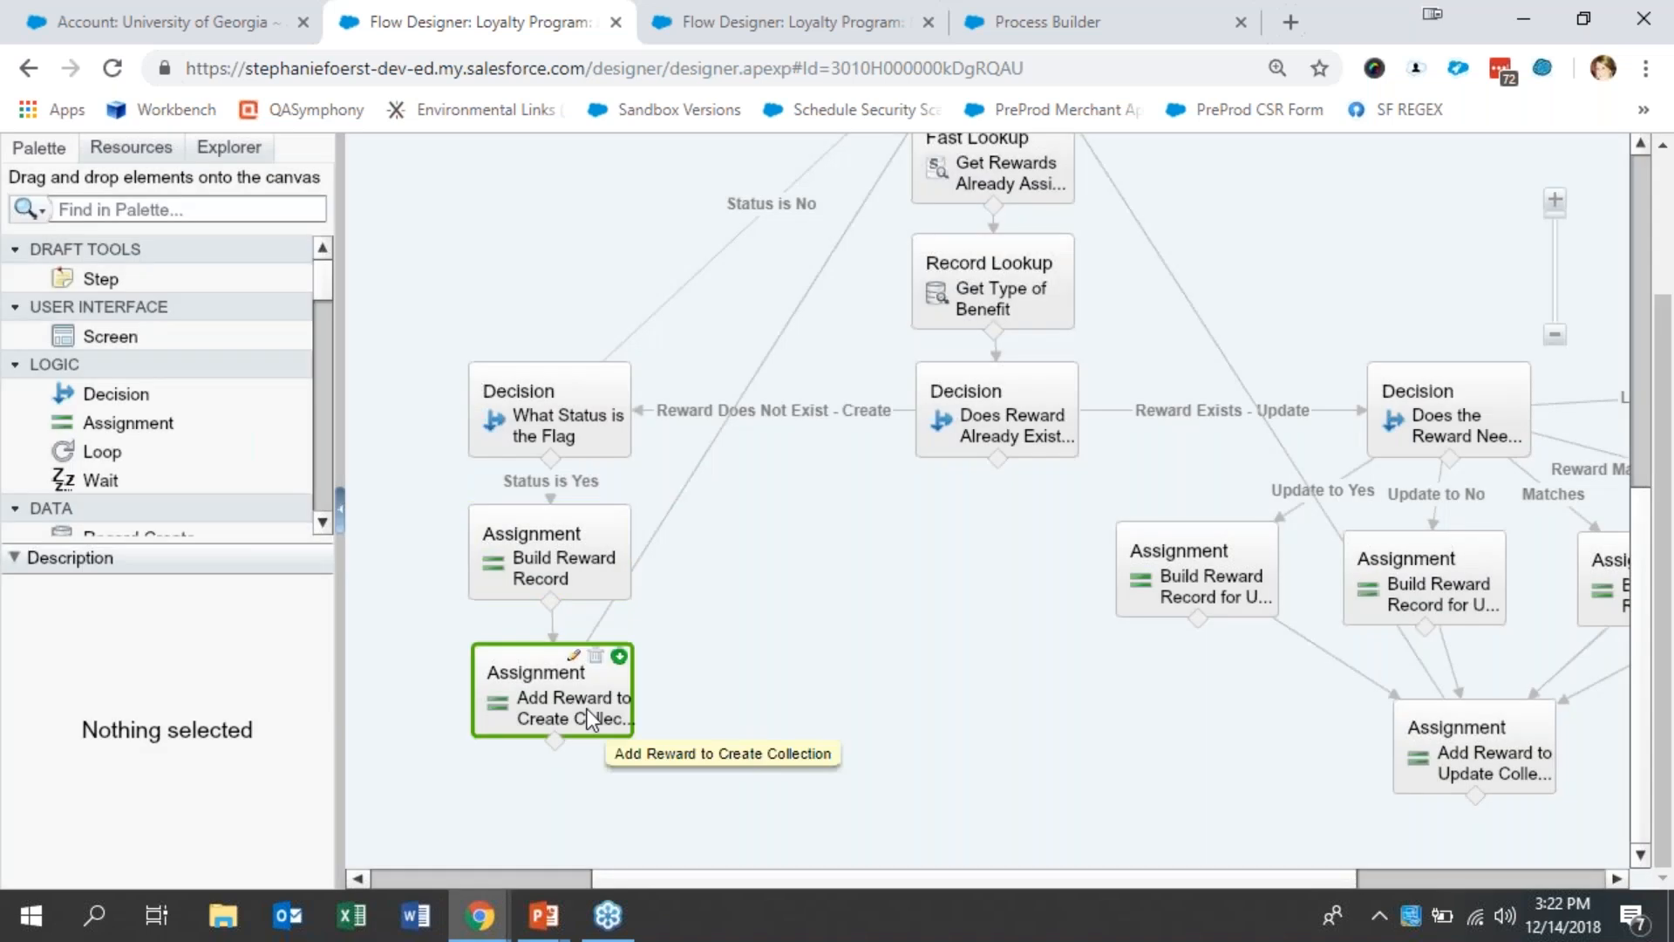
double_click(587, 708)
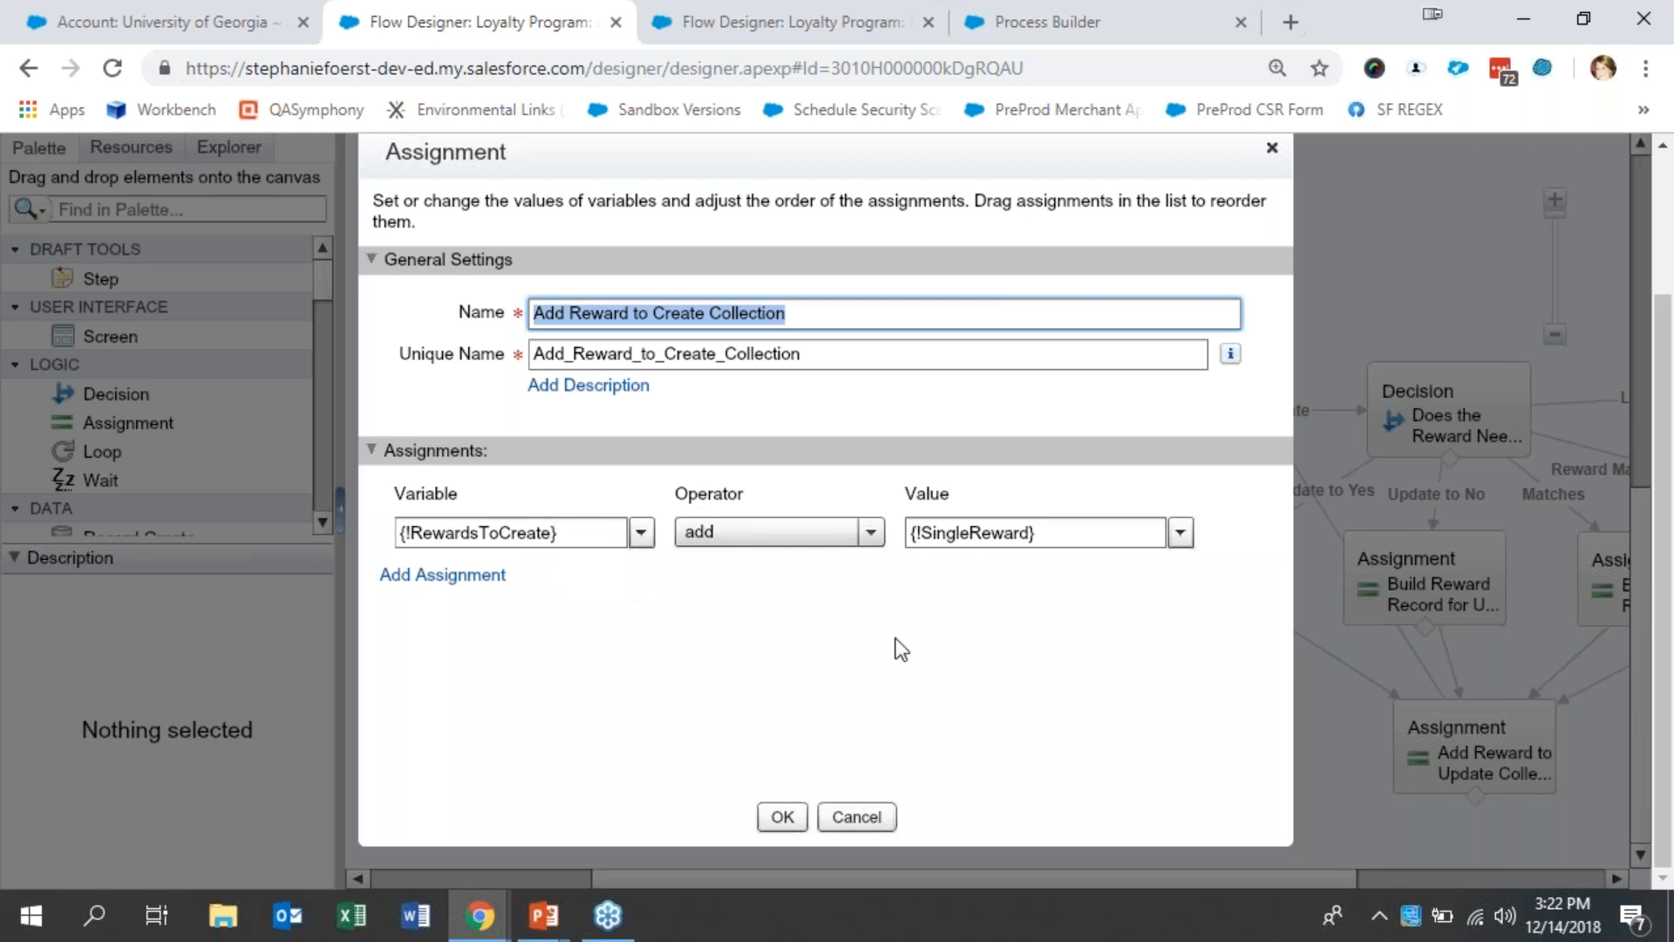
left_click(857, 817)
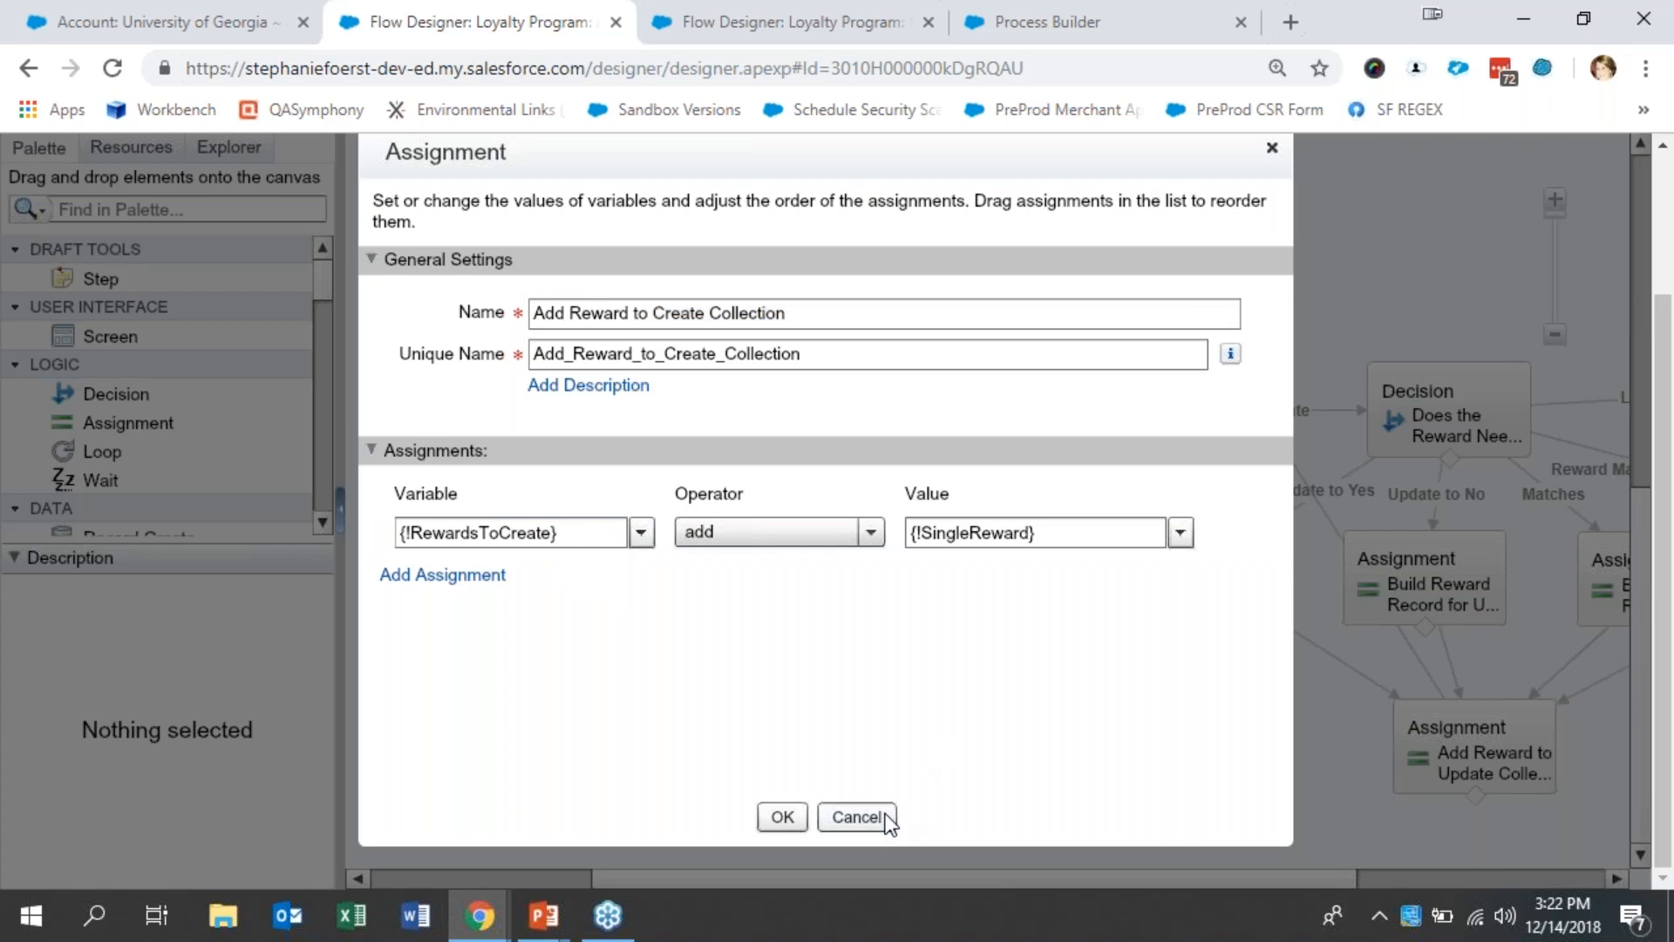
- Recheck the tier benefits loop's collection and loop variable, and the condition of the "Does Reward Already Exist for Account" decision
left_click_drag(1642, 652, 1638, 497)
left_click(1032, 333)
double_click(1032, 333)
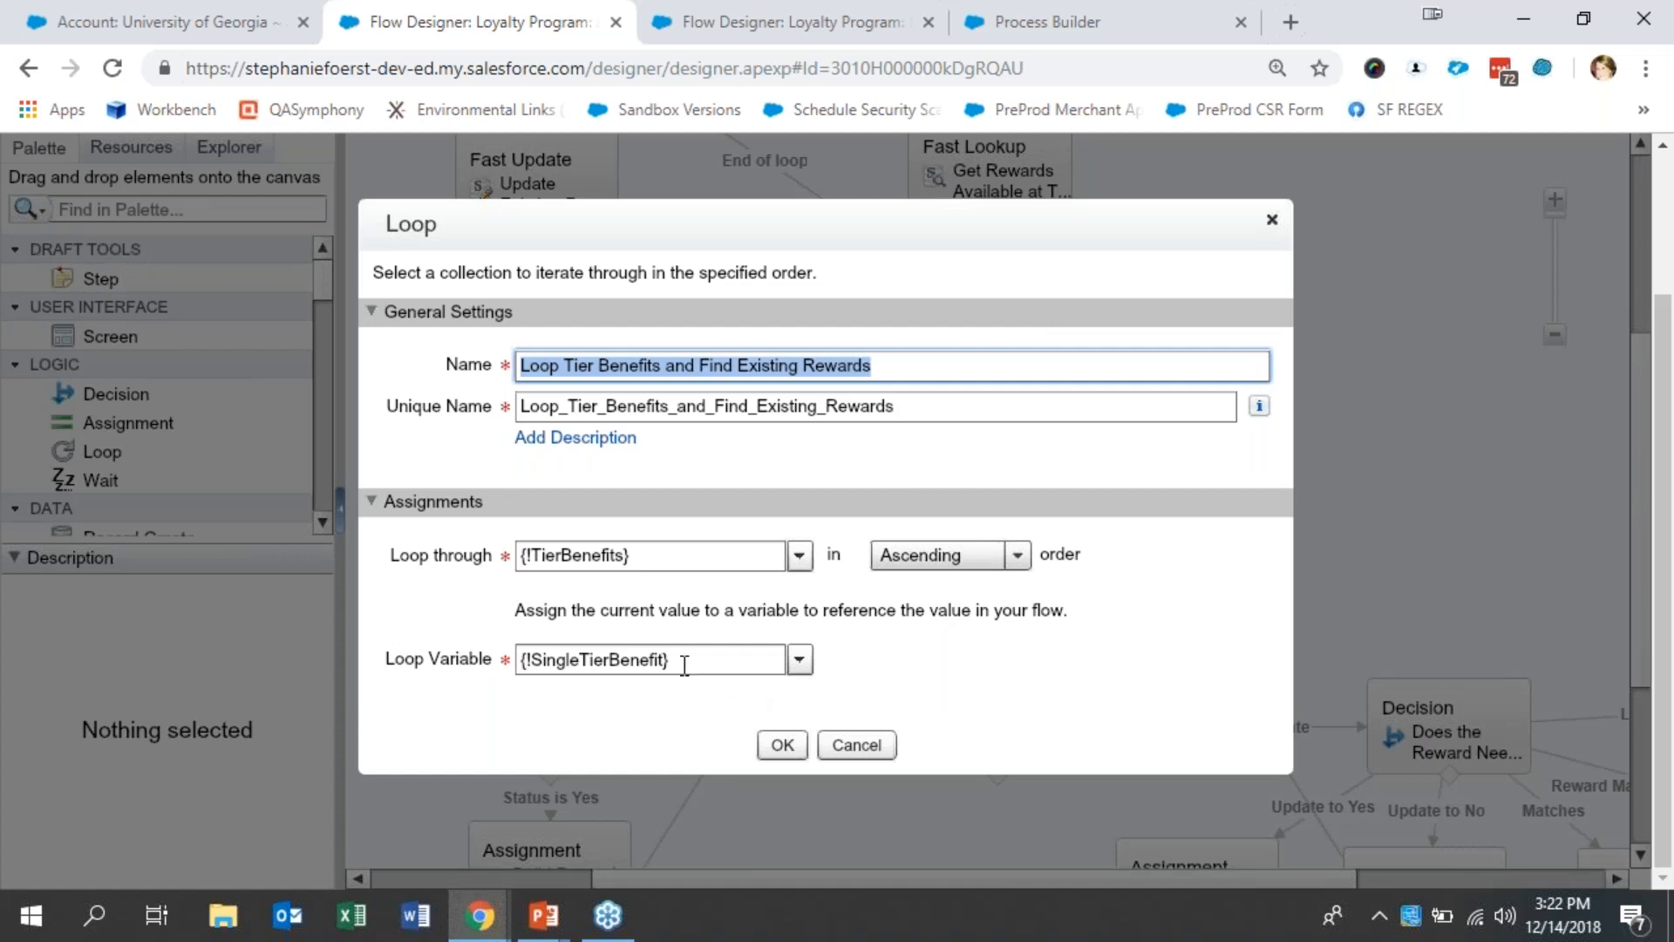
left_click(857, 746)
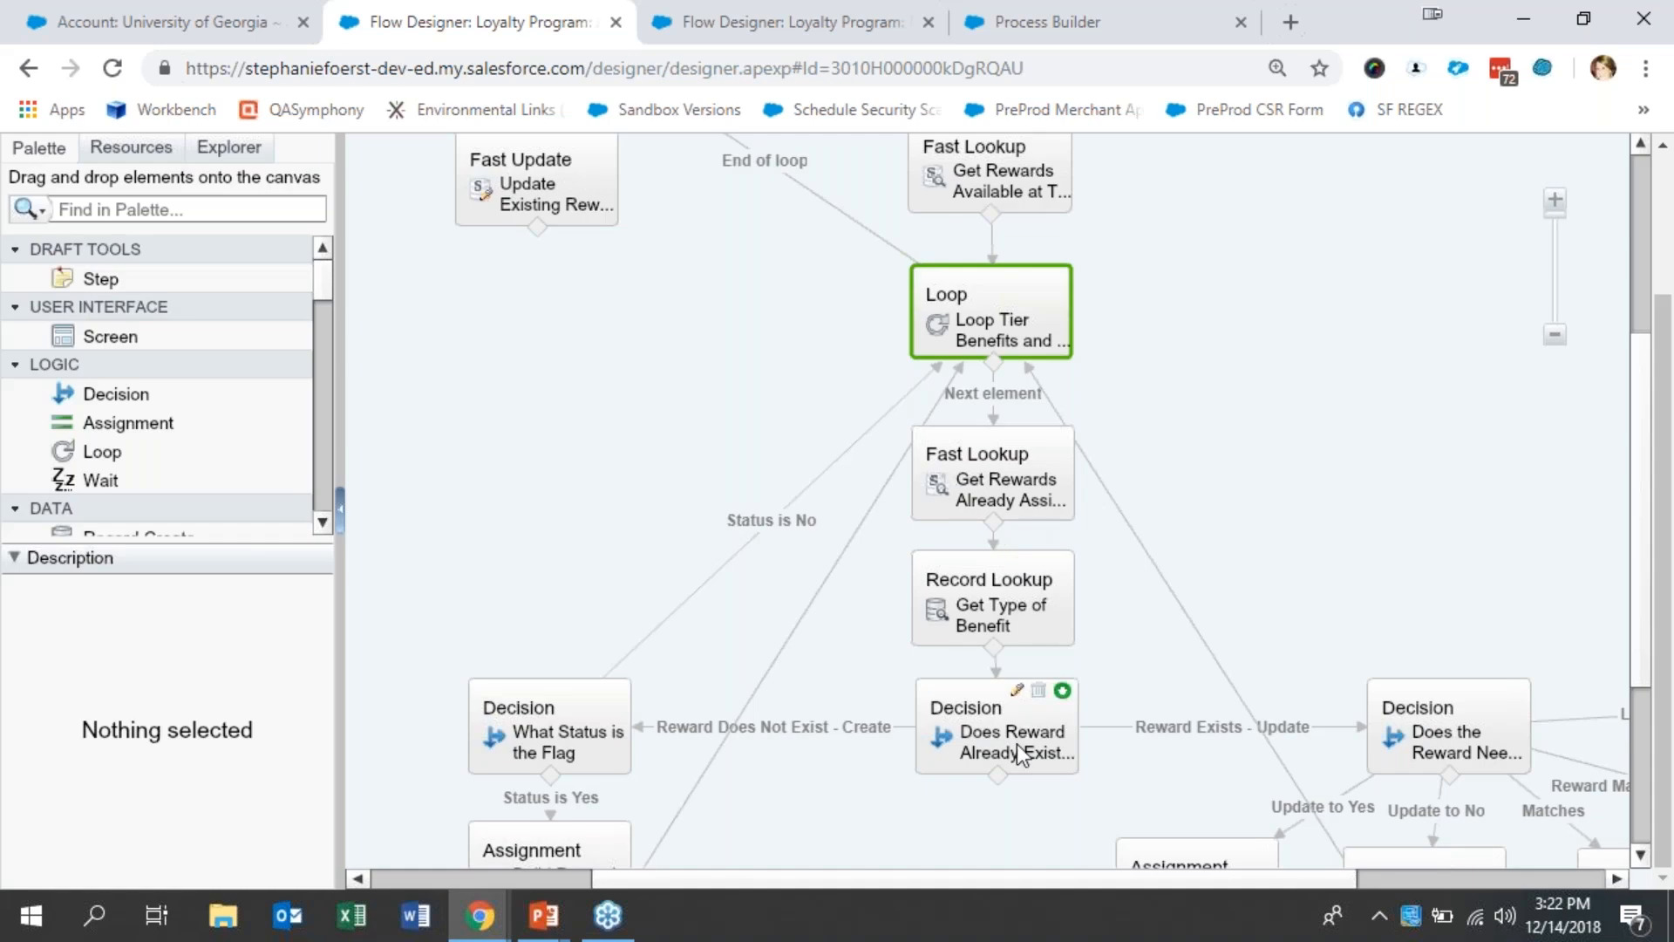
double_click(1039, 755)
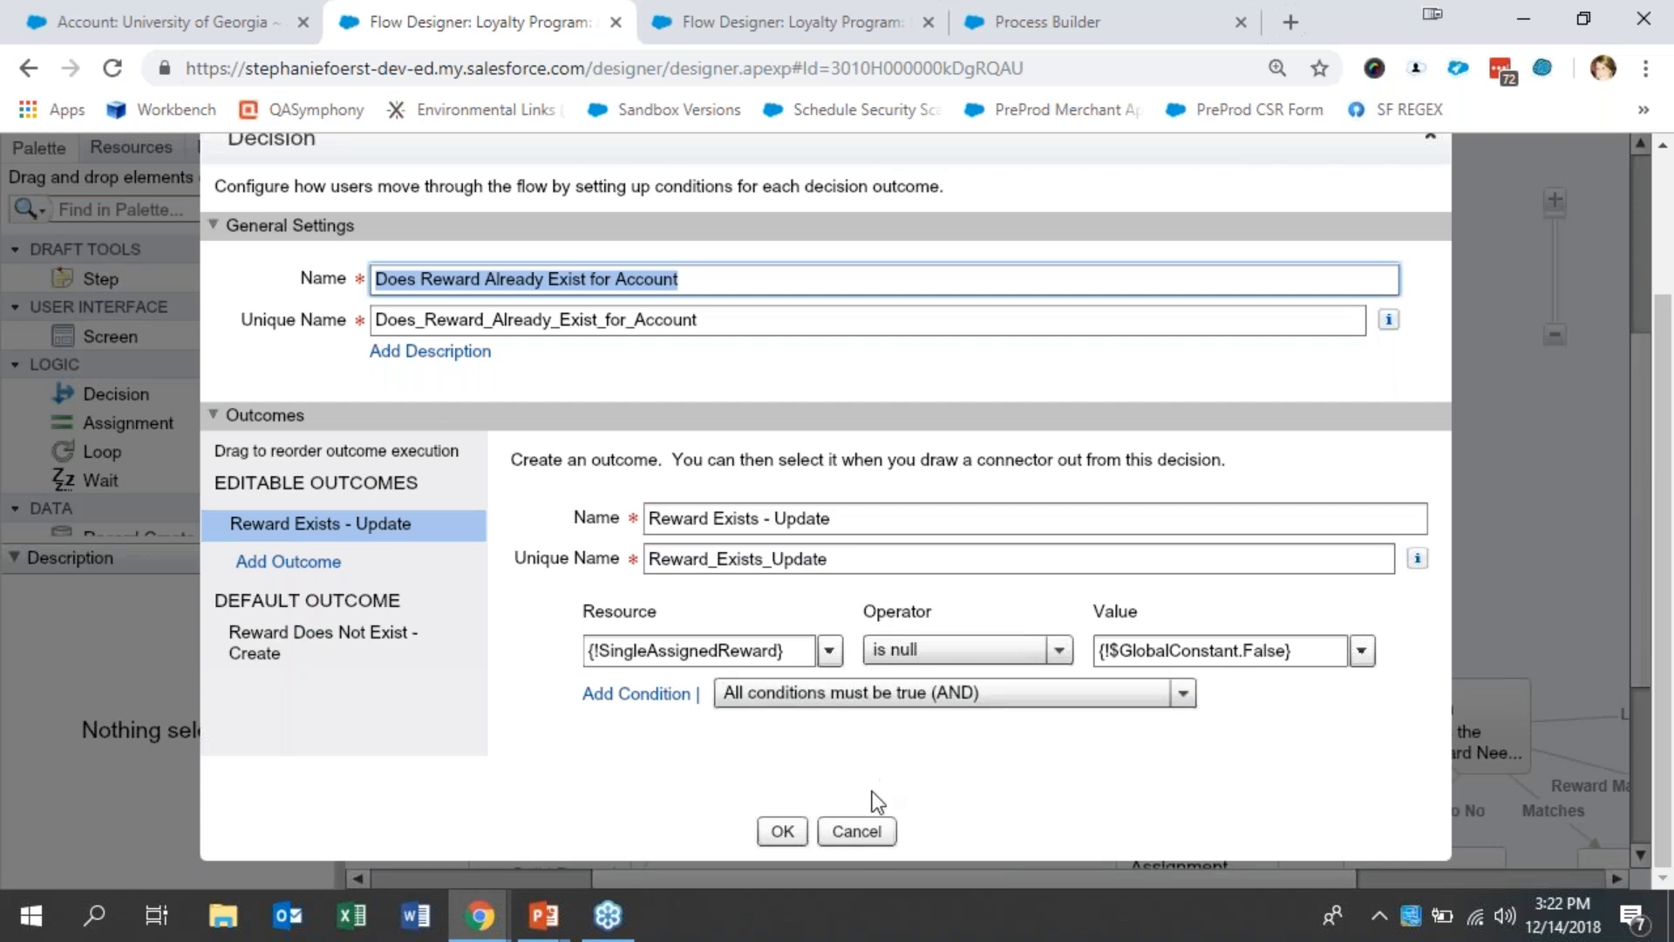
left_click(863, 839)
- Open the "Does the Reward Need to Be Updated" decision and examine the three conditions of its Reward Manually Turned to Yes outcome
left_click_drag(976, 881, 1288, 905)
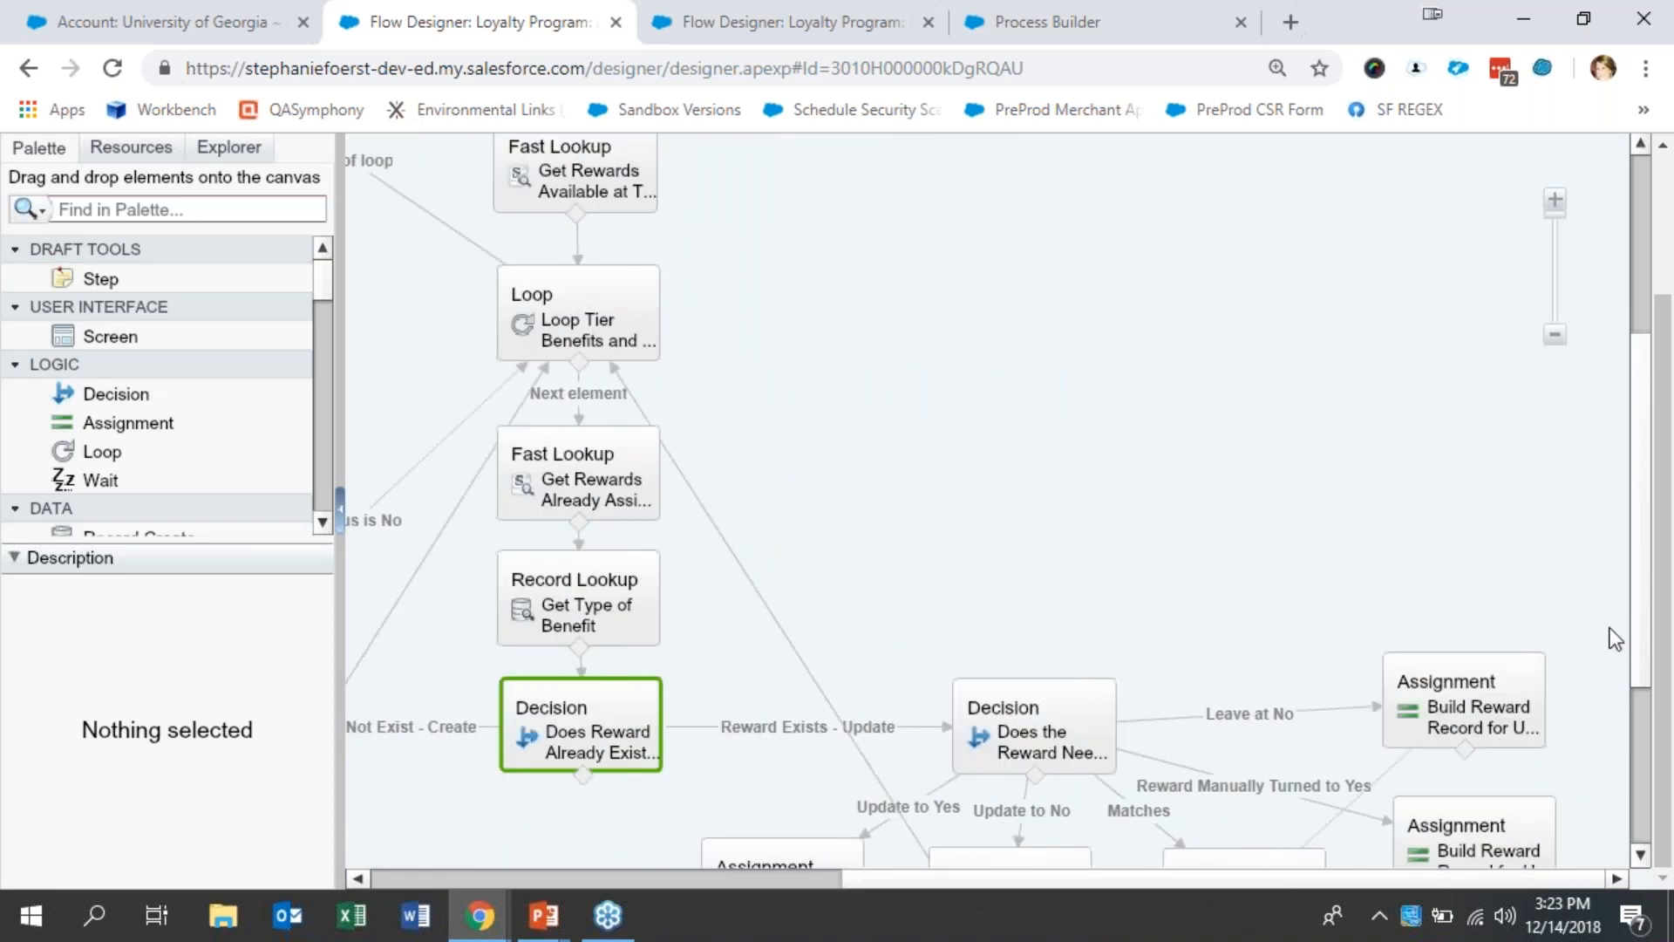
left_click_drag(1645, 630, 1649, 735)
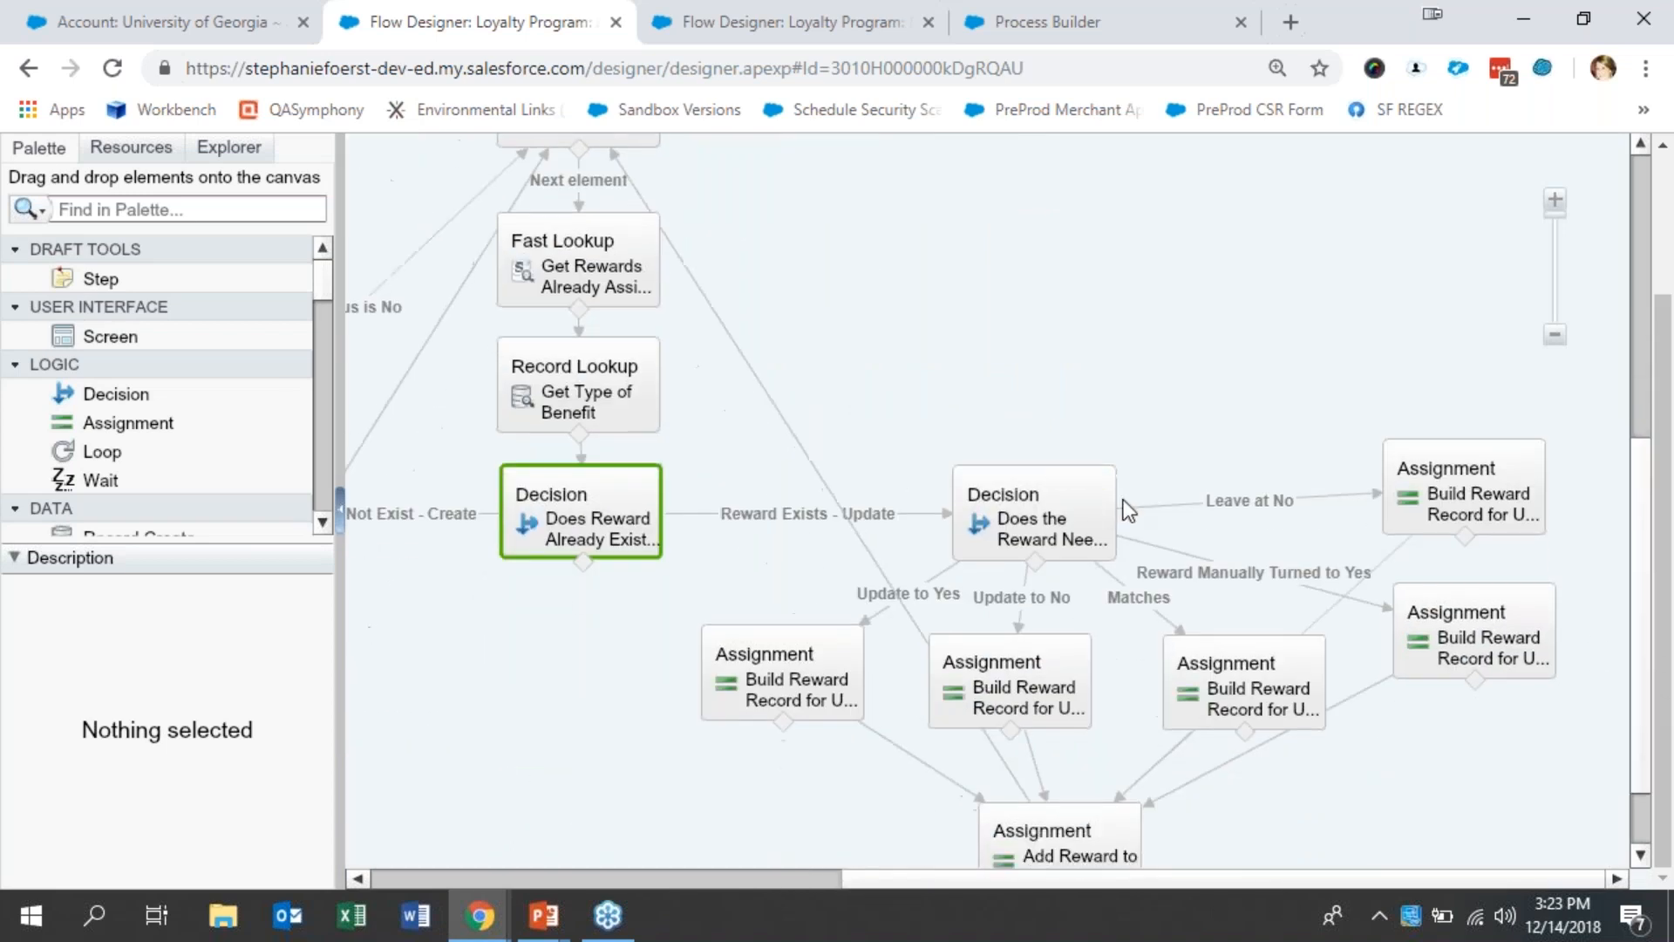
left_click(1090, 525)
double_click(1089, 525)
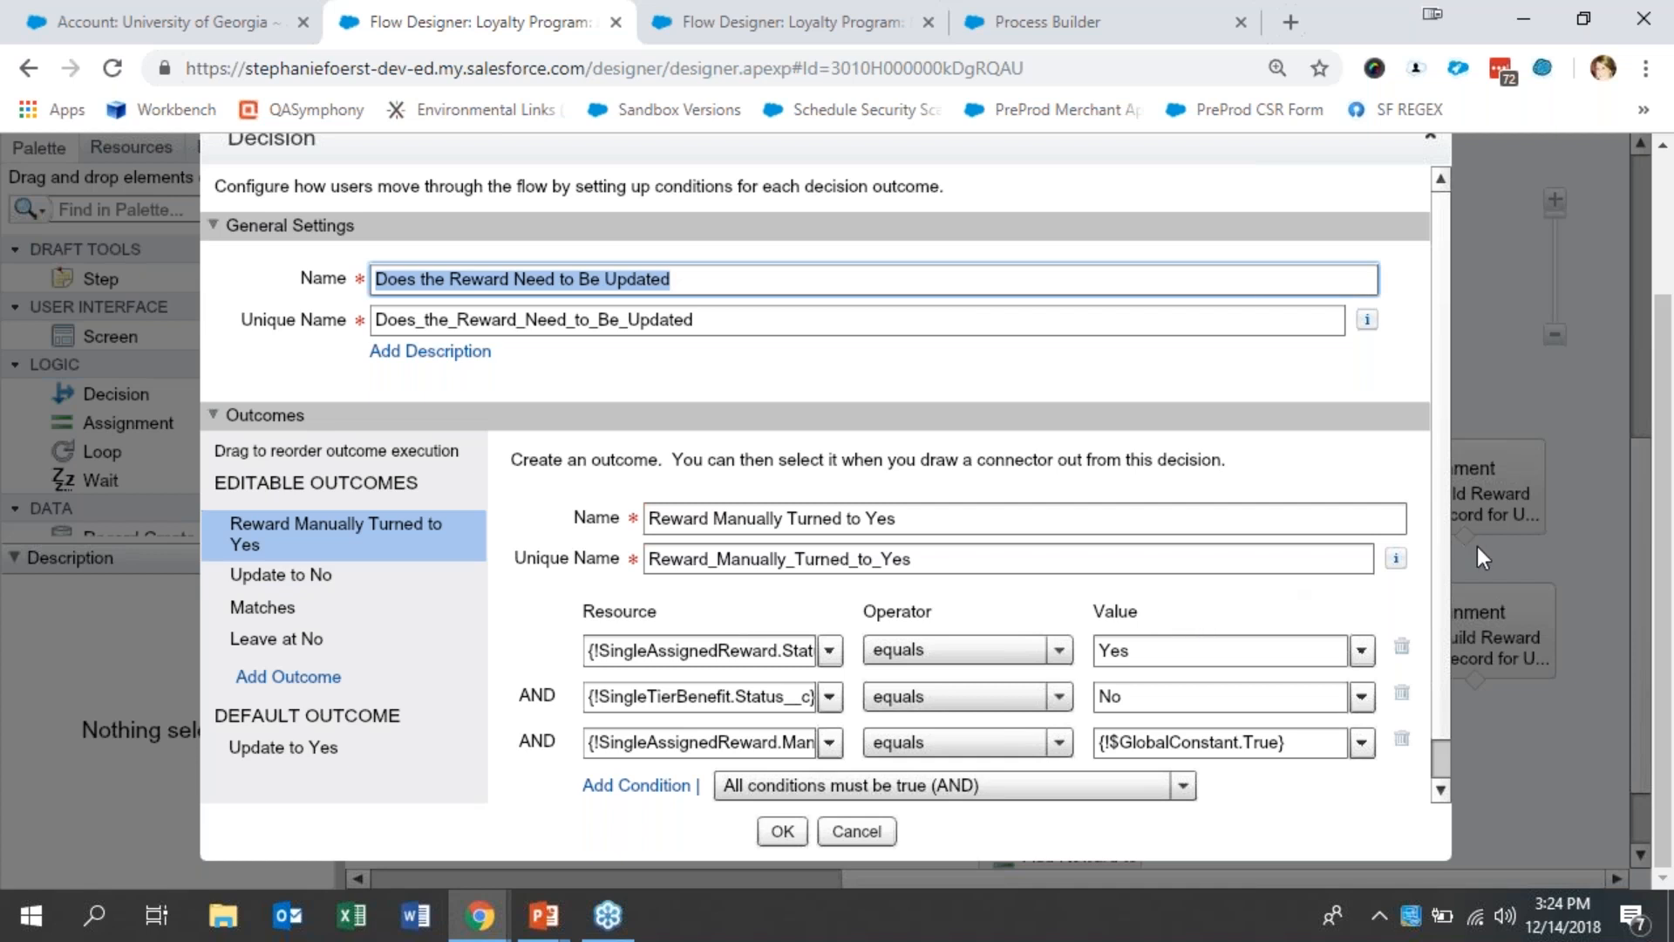
scroll(1437, 556, "down", 1)
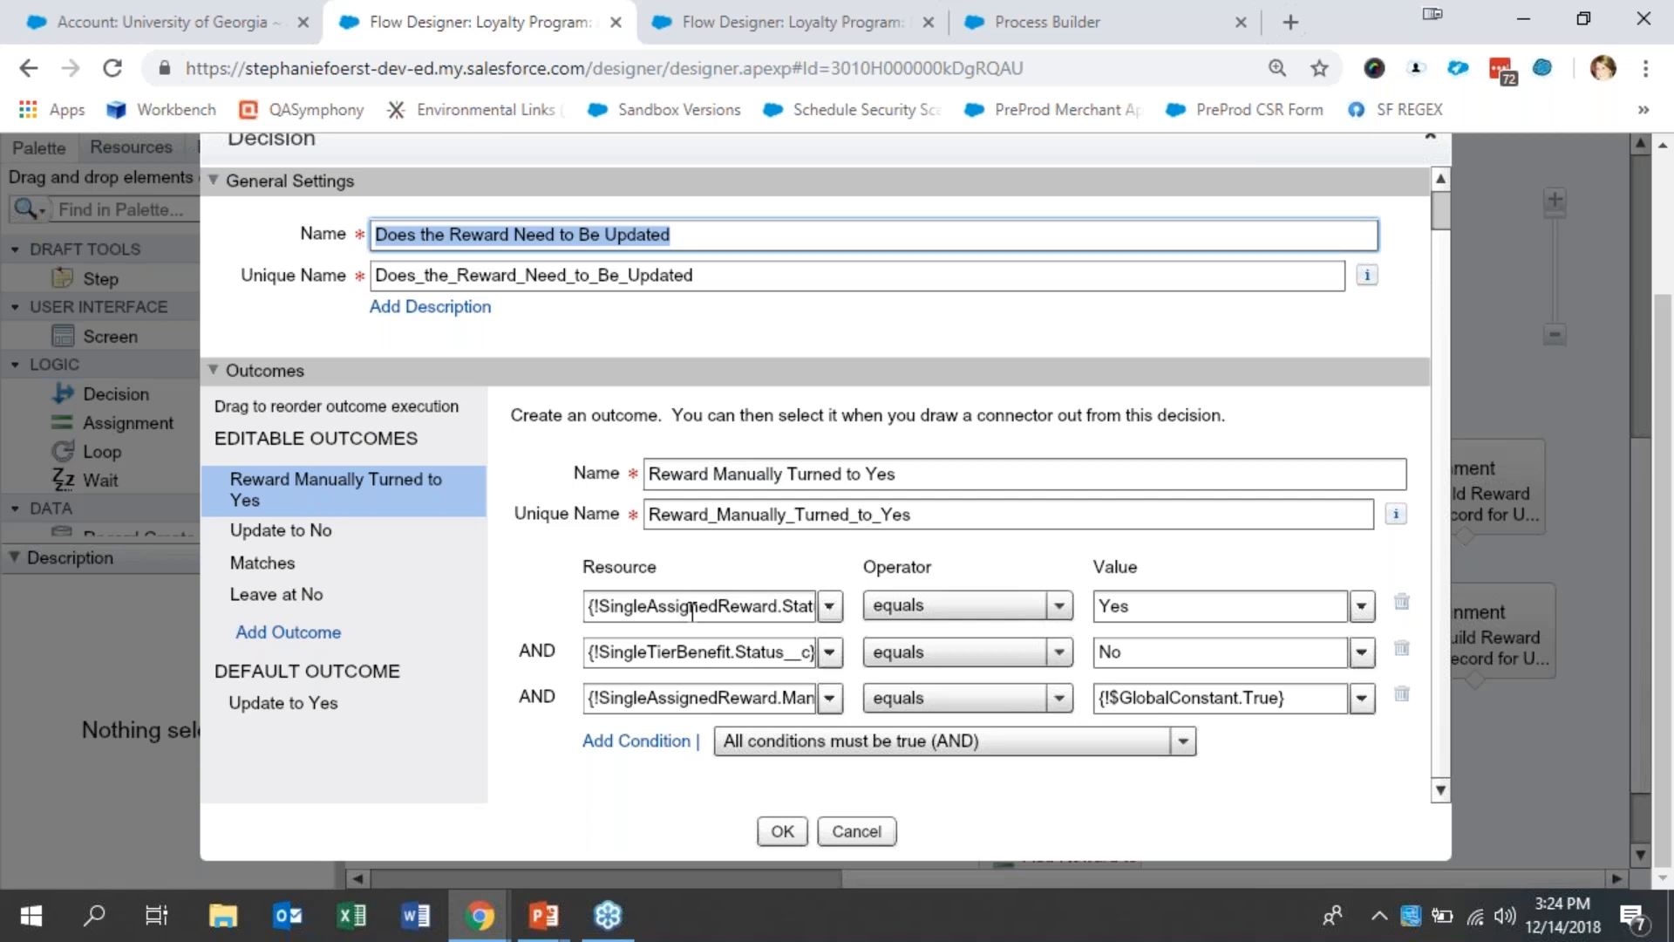
left_click_drag(648, 606, 752, 606)
left_click(718, 605)
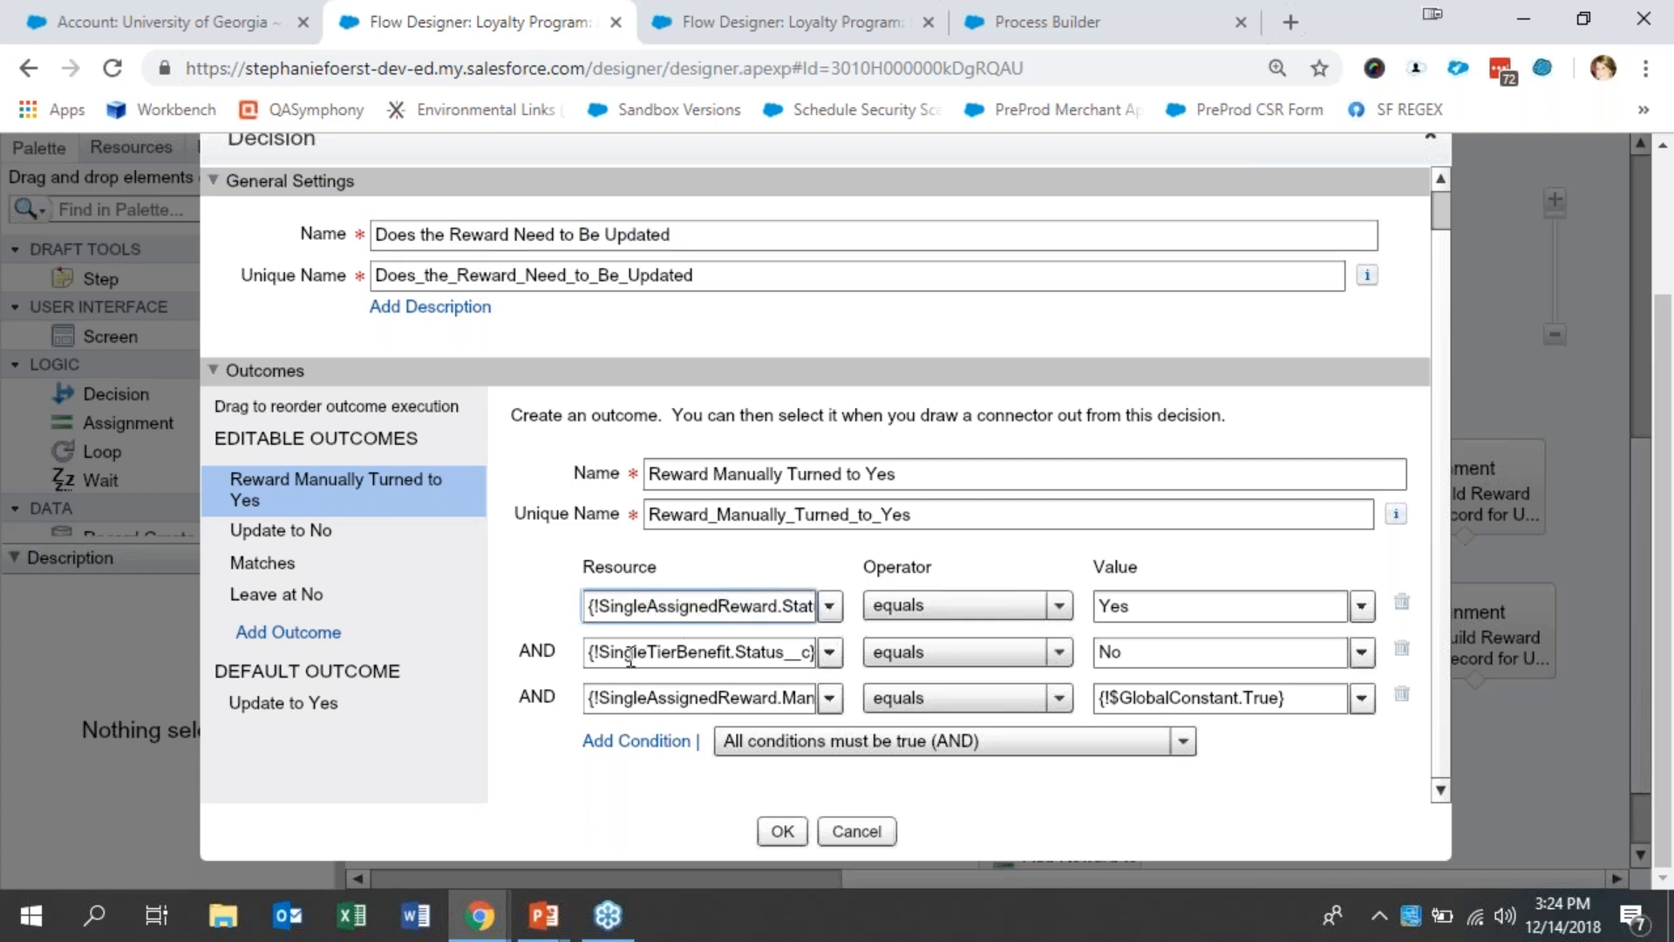
left_click_drag(639, 653, 757, 654)
left_click(753, 653)
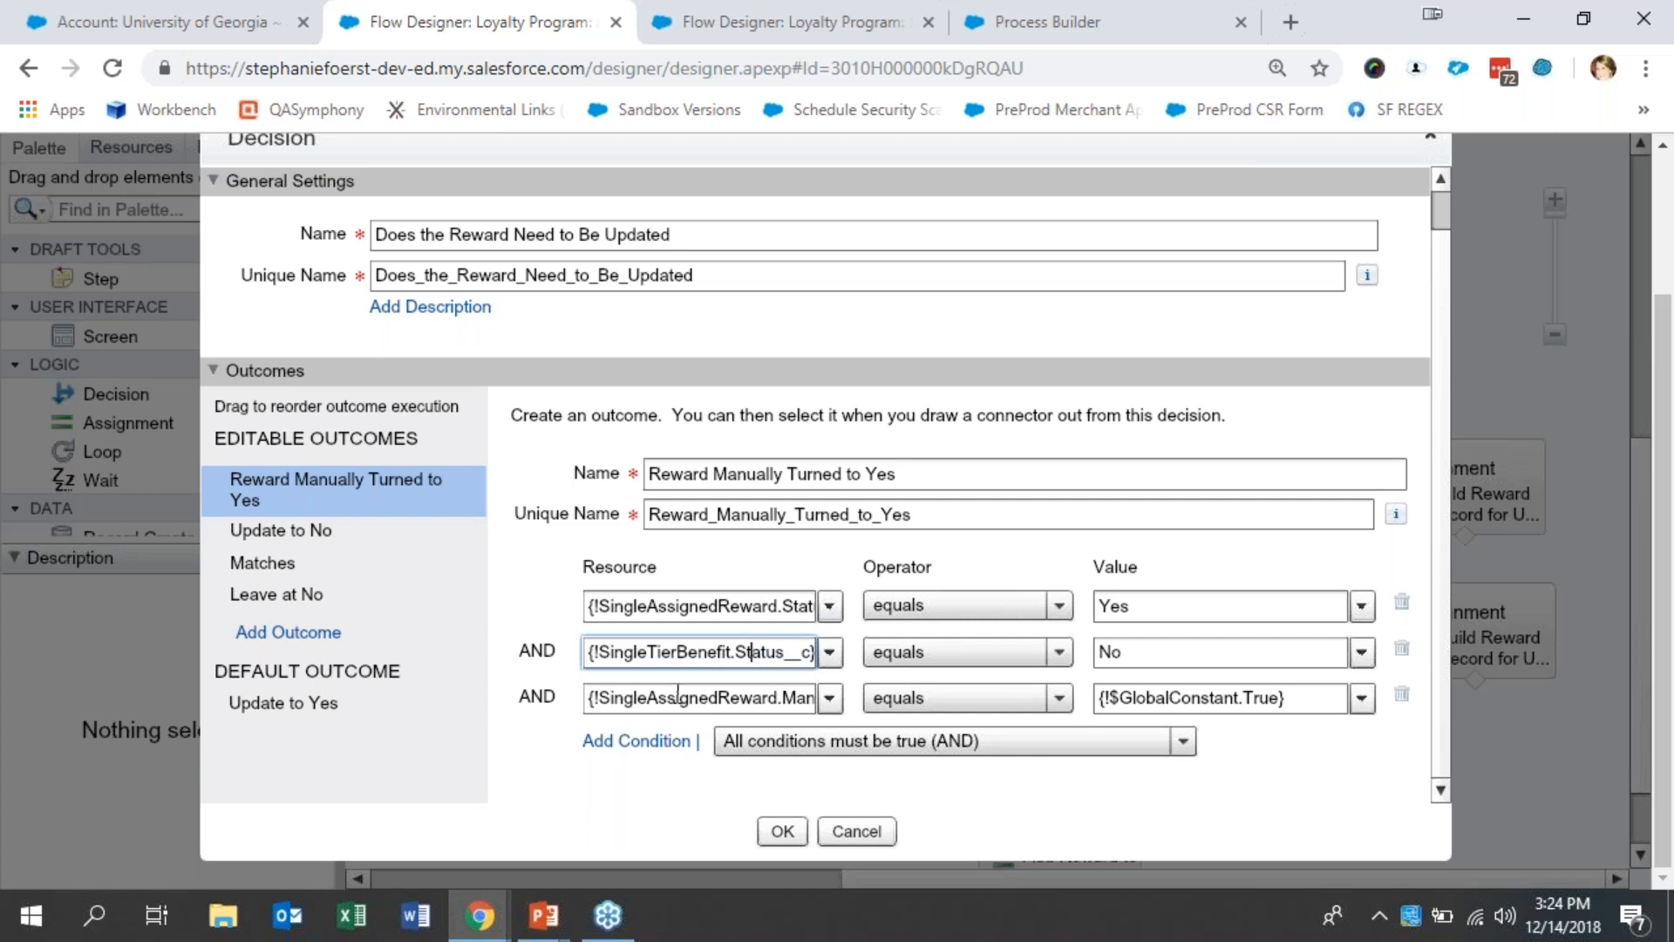
left_click_drag(695, 697, 841, 700)
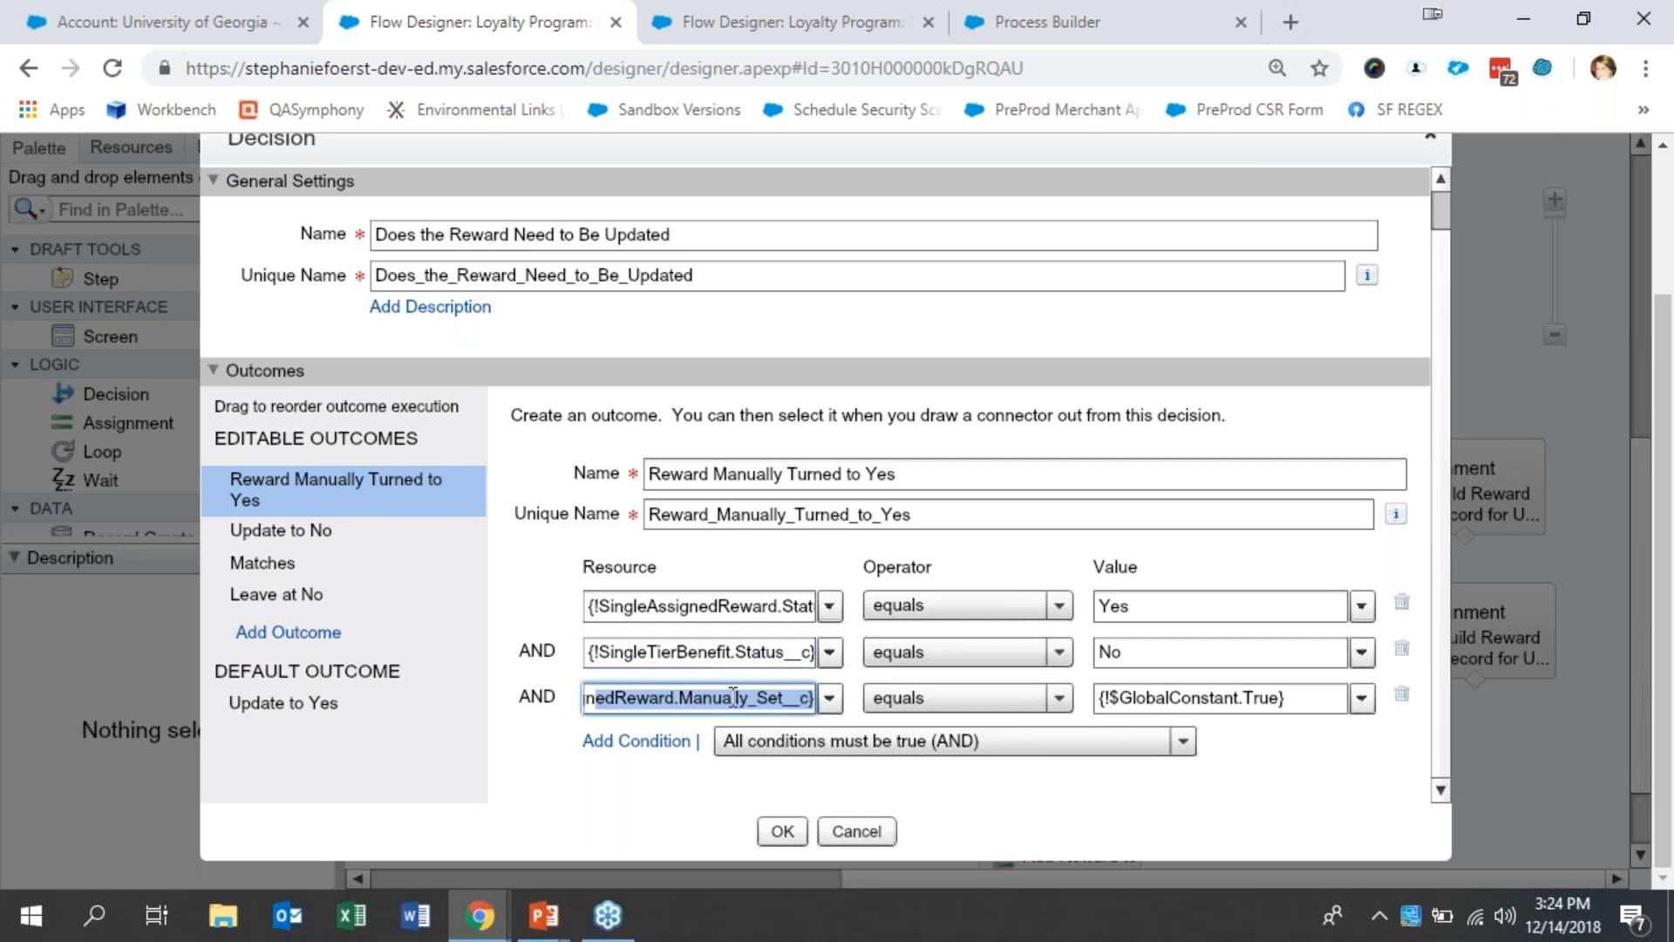
left_click(733, 698)
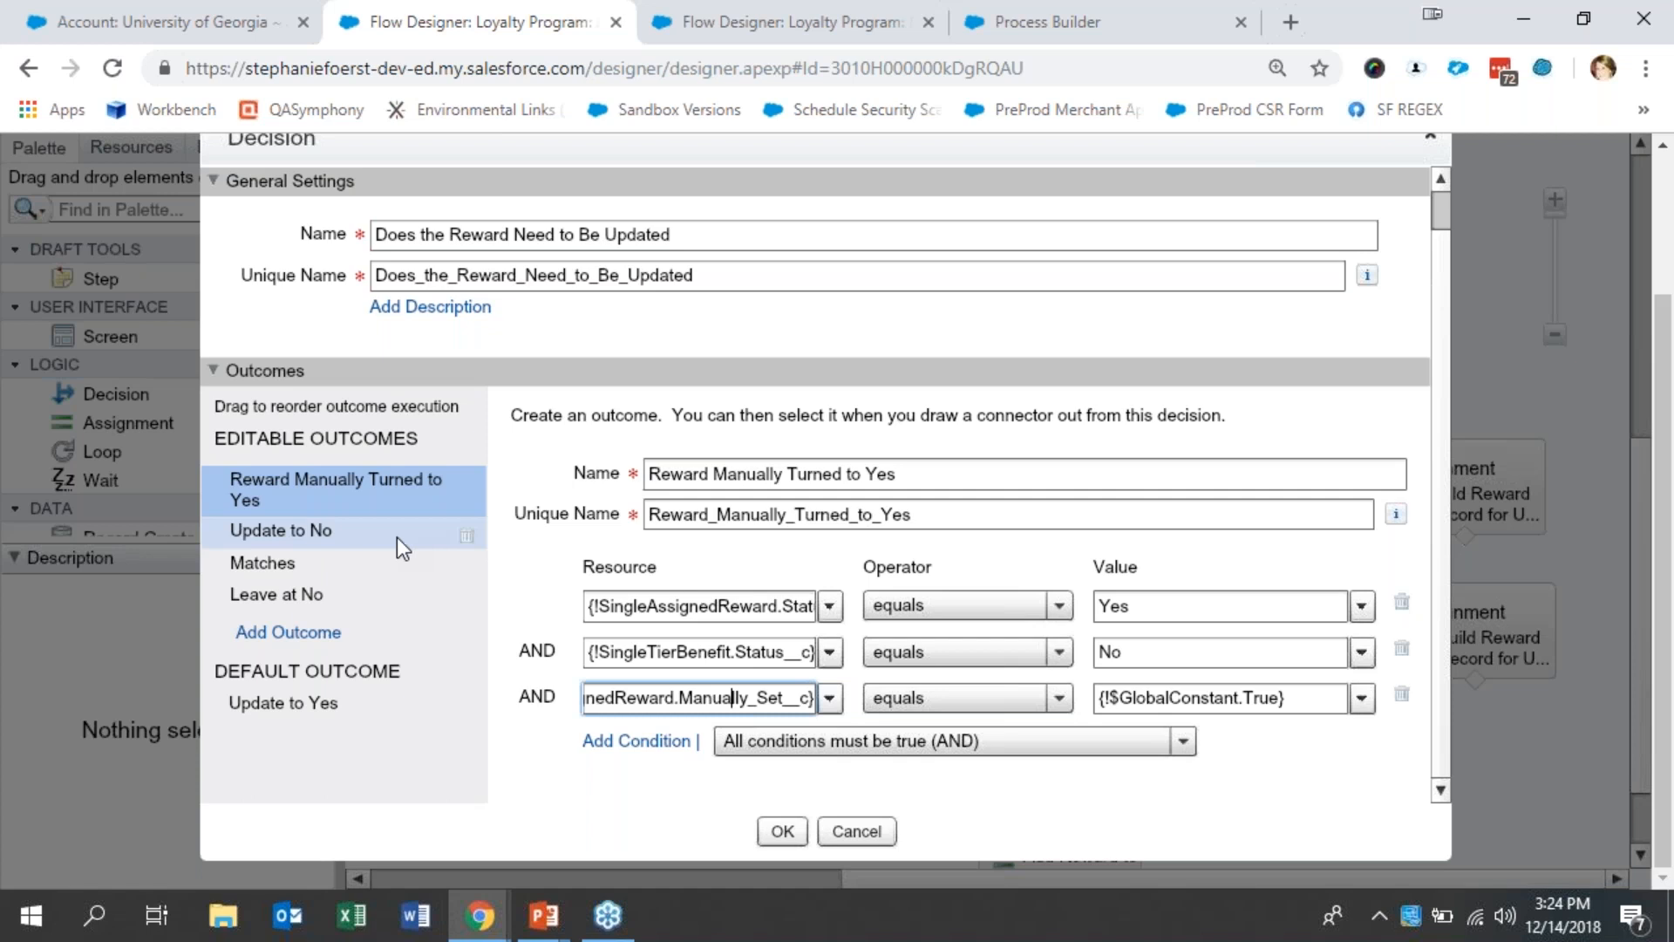
- Review the conditions of the decision's Update to No, Matches and Leave at No outcomes, and close it without changes
left_click(333, 537)
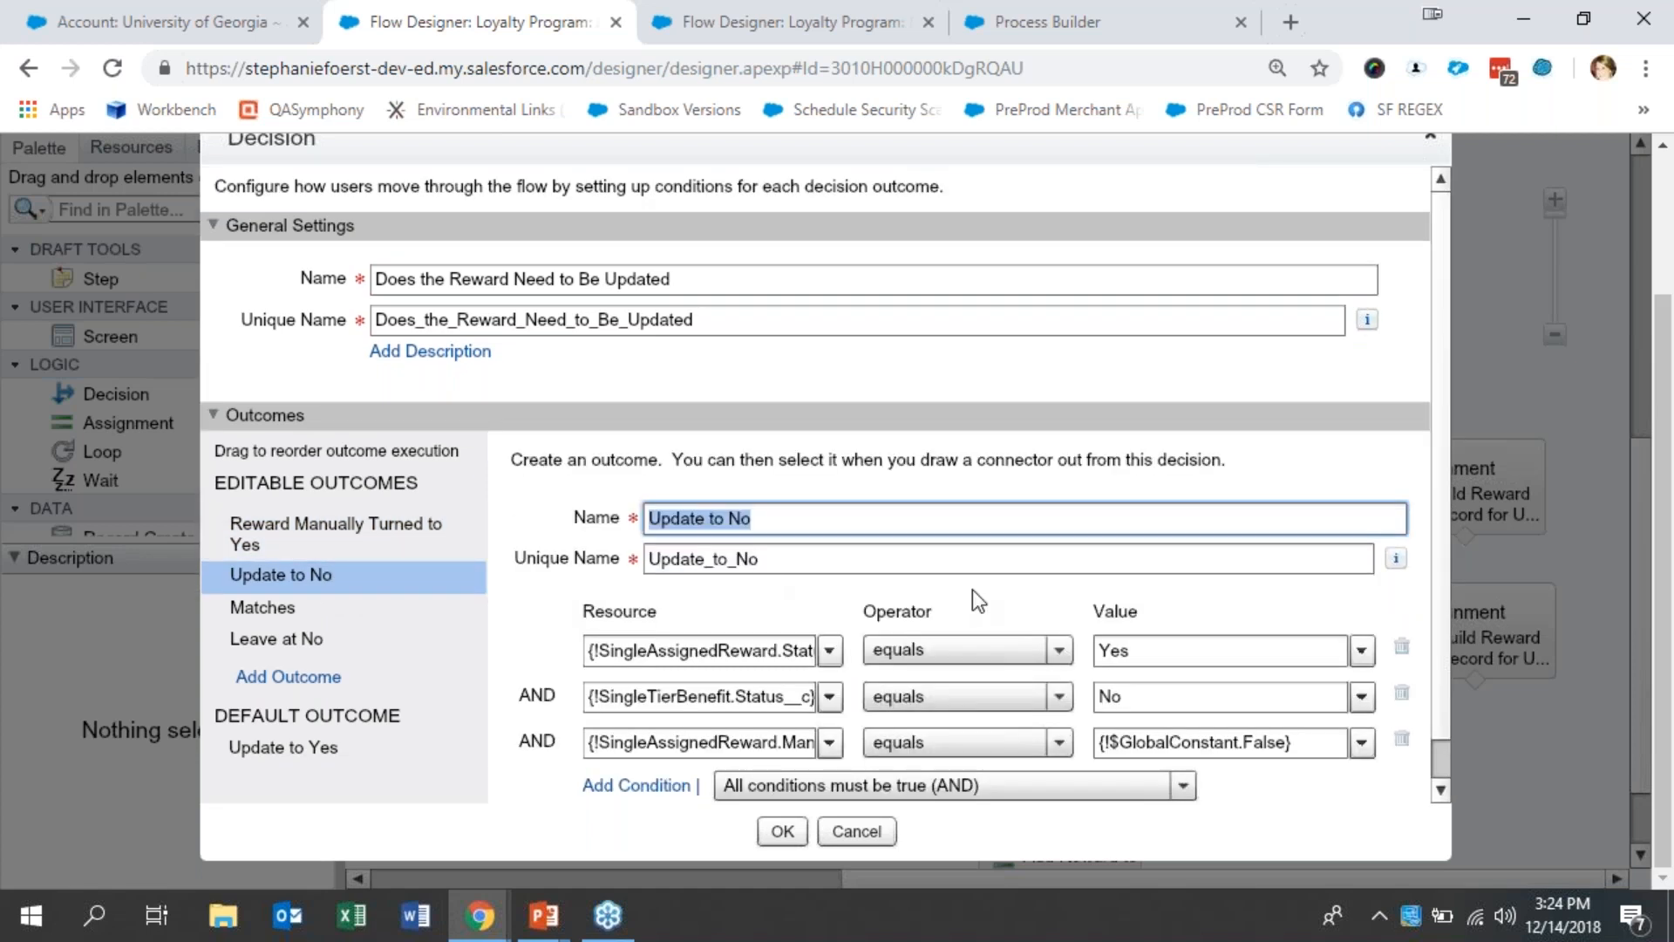
left_click_drag(1442, 521, 1440, 587)
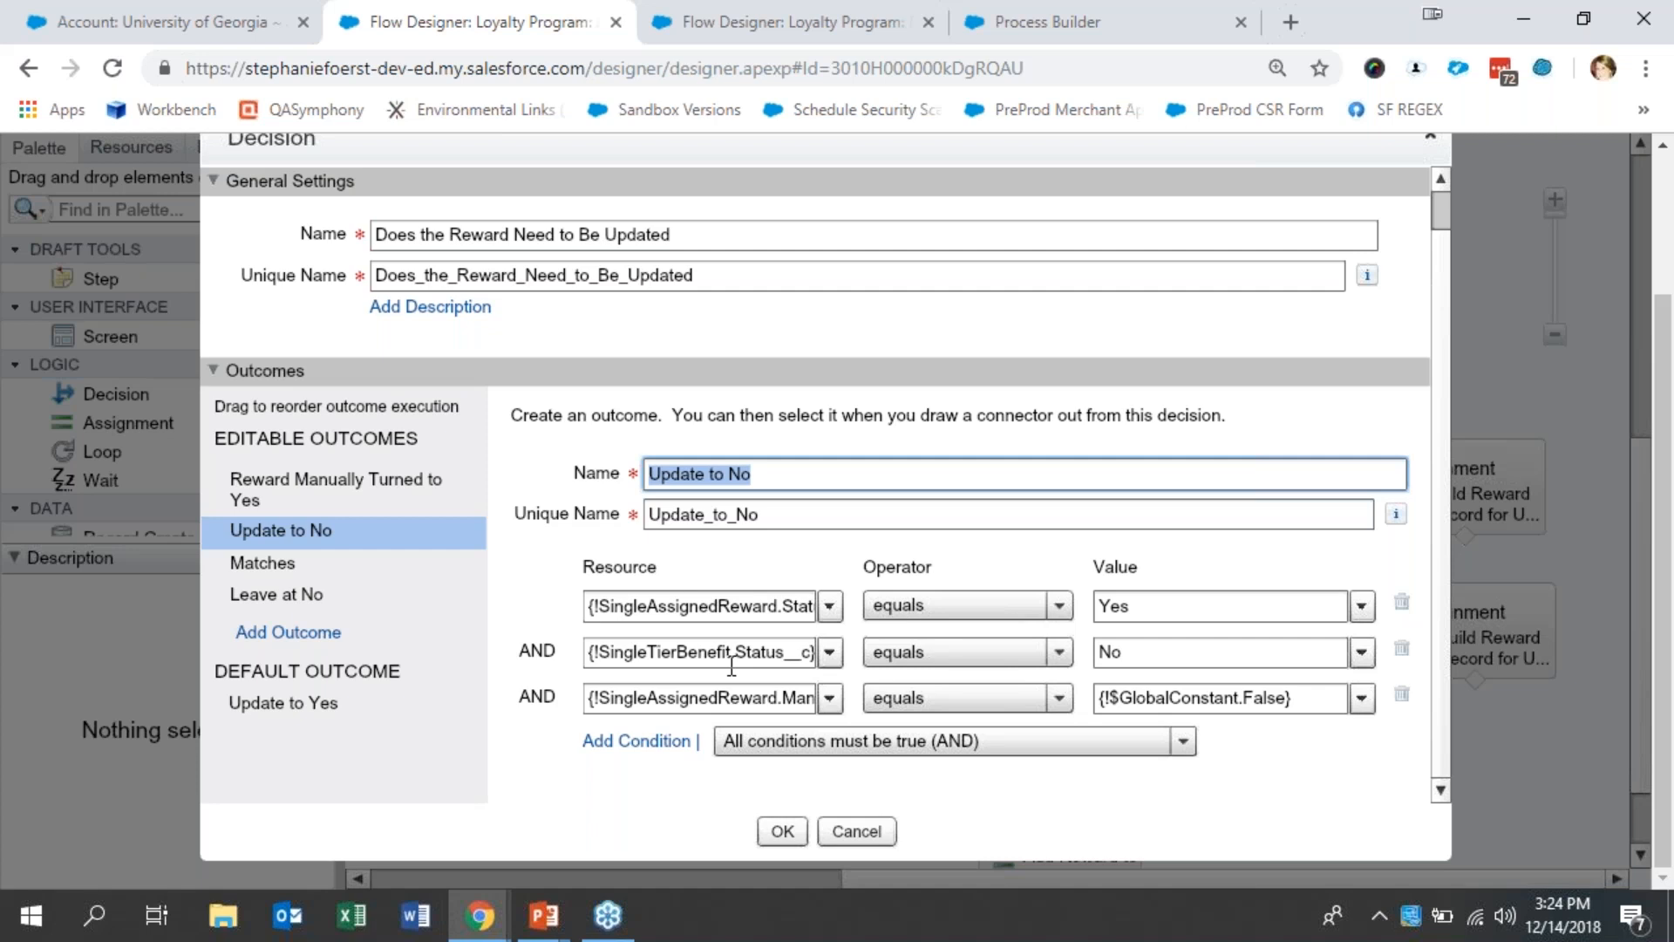
left_click(384, 572)
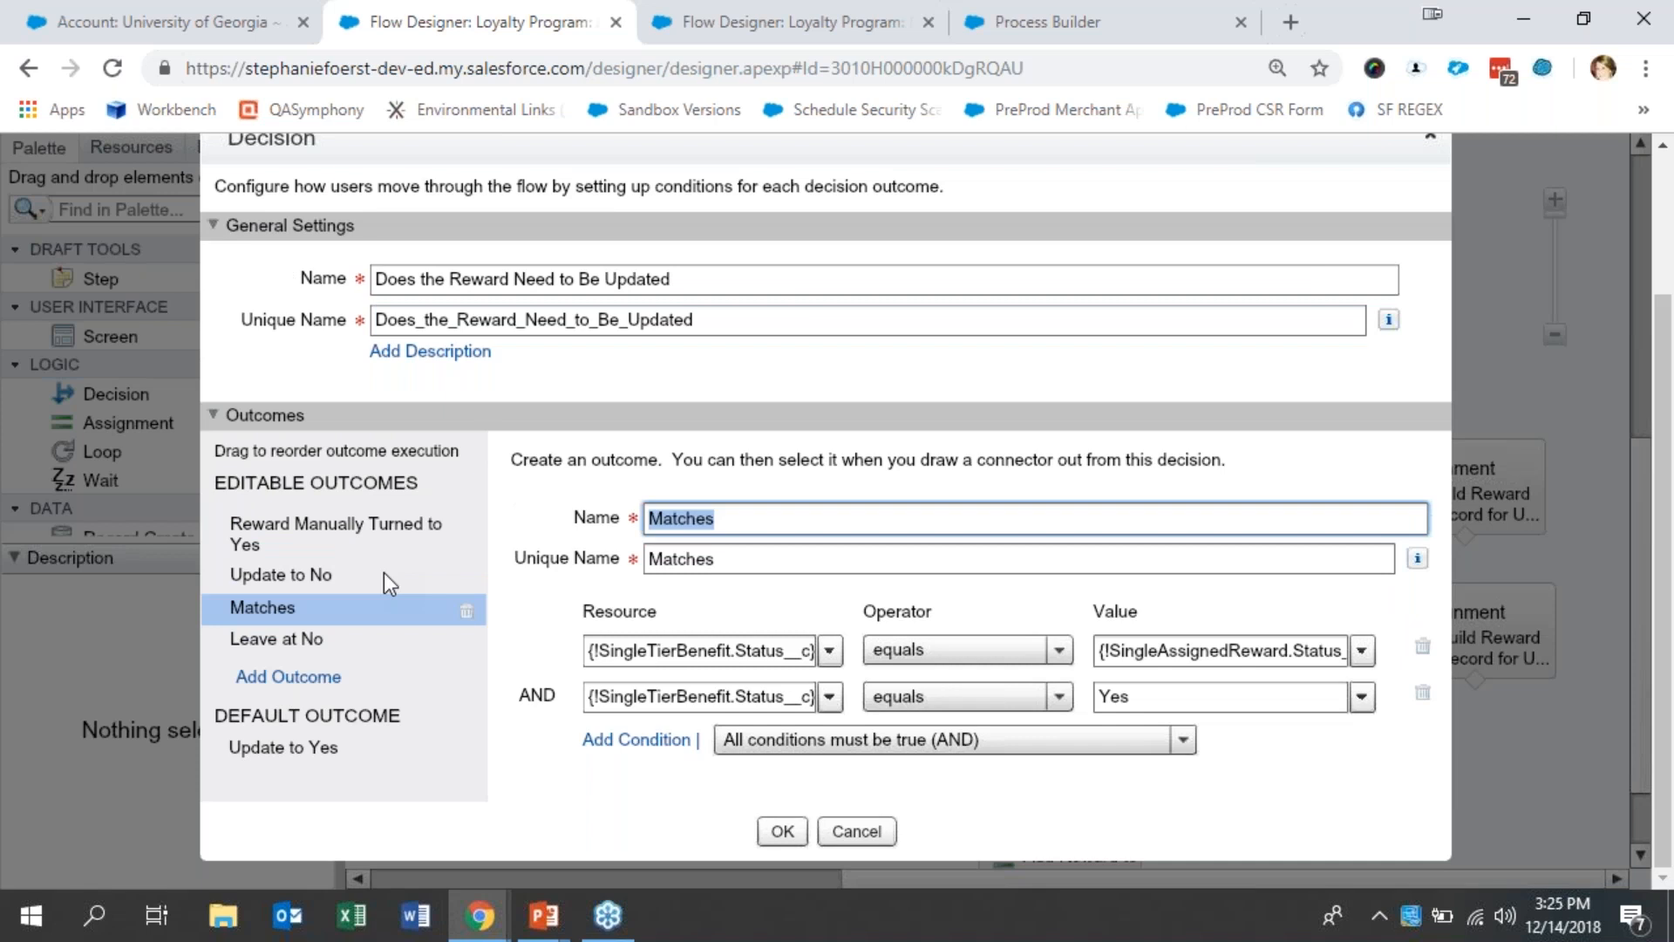
left_click(352, 647)
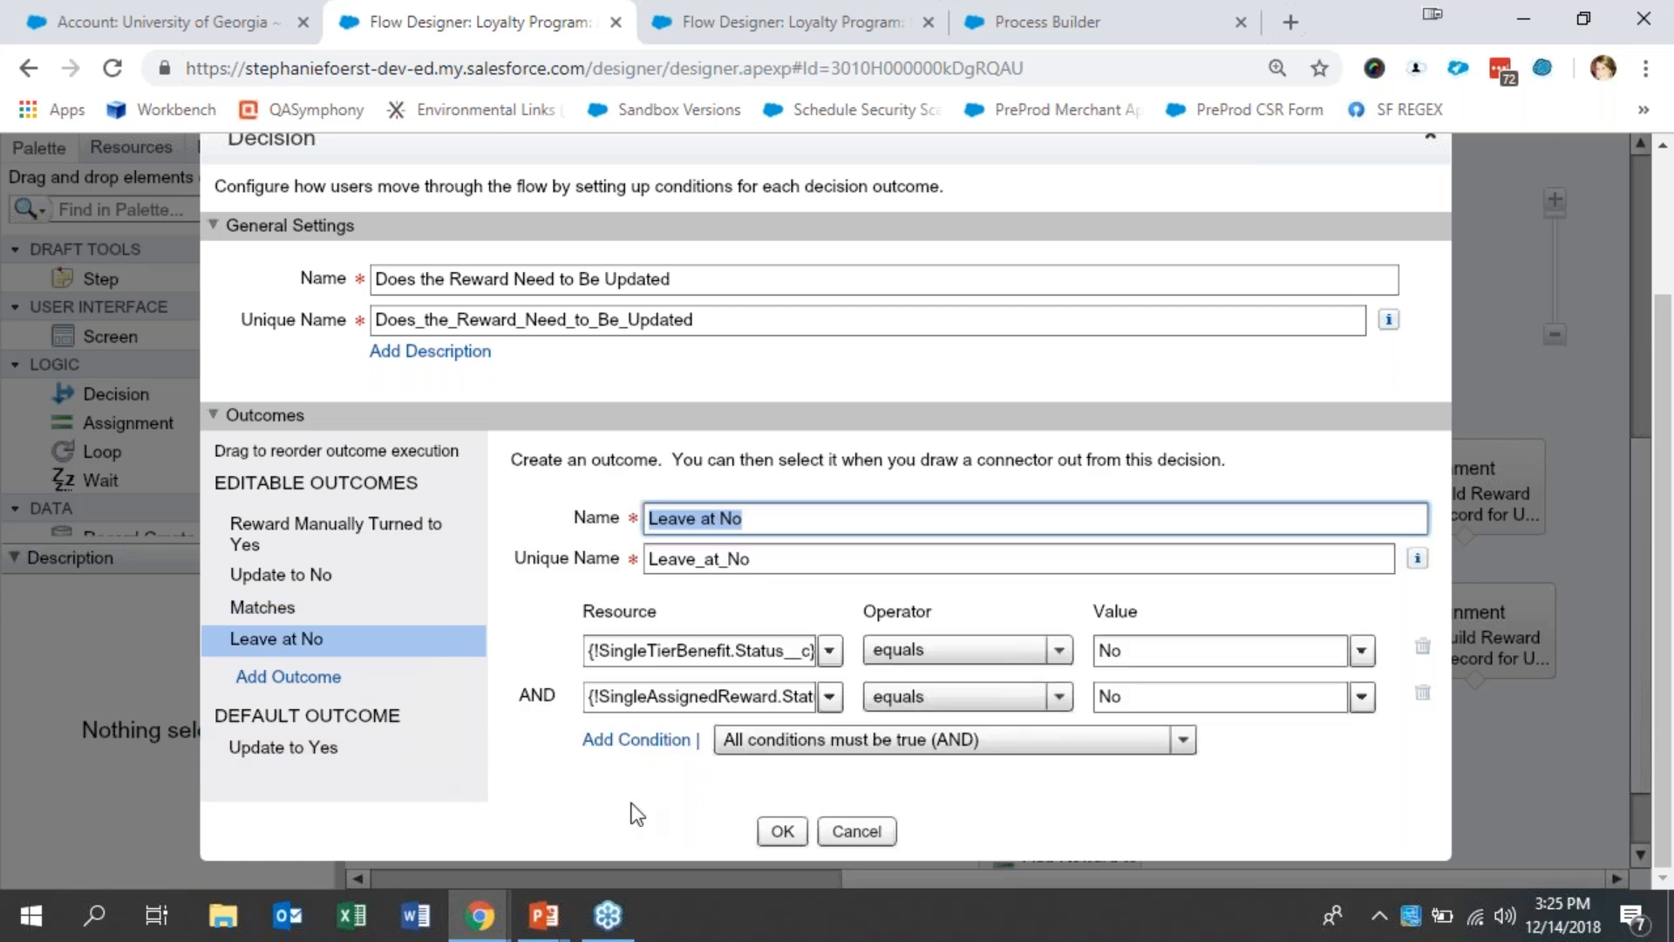
left_click(857, 831)
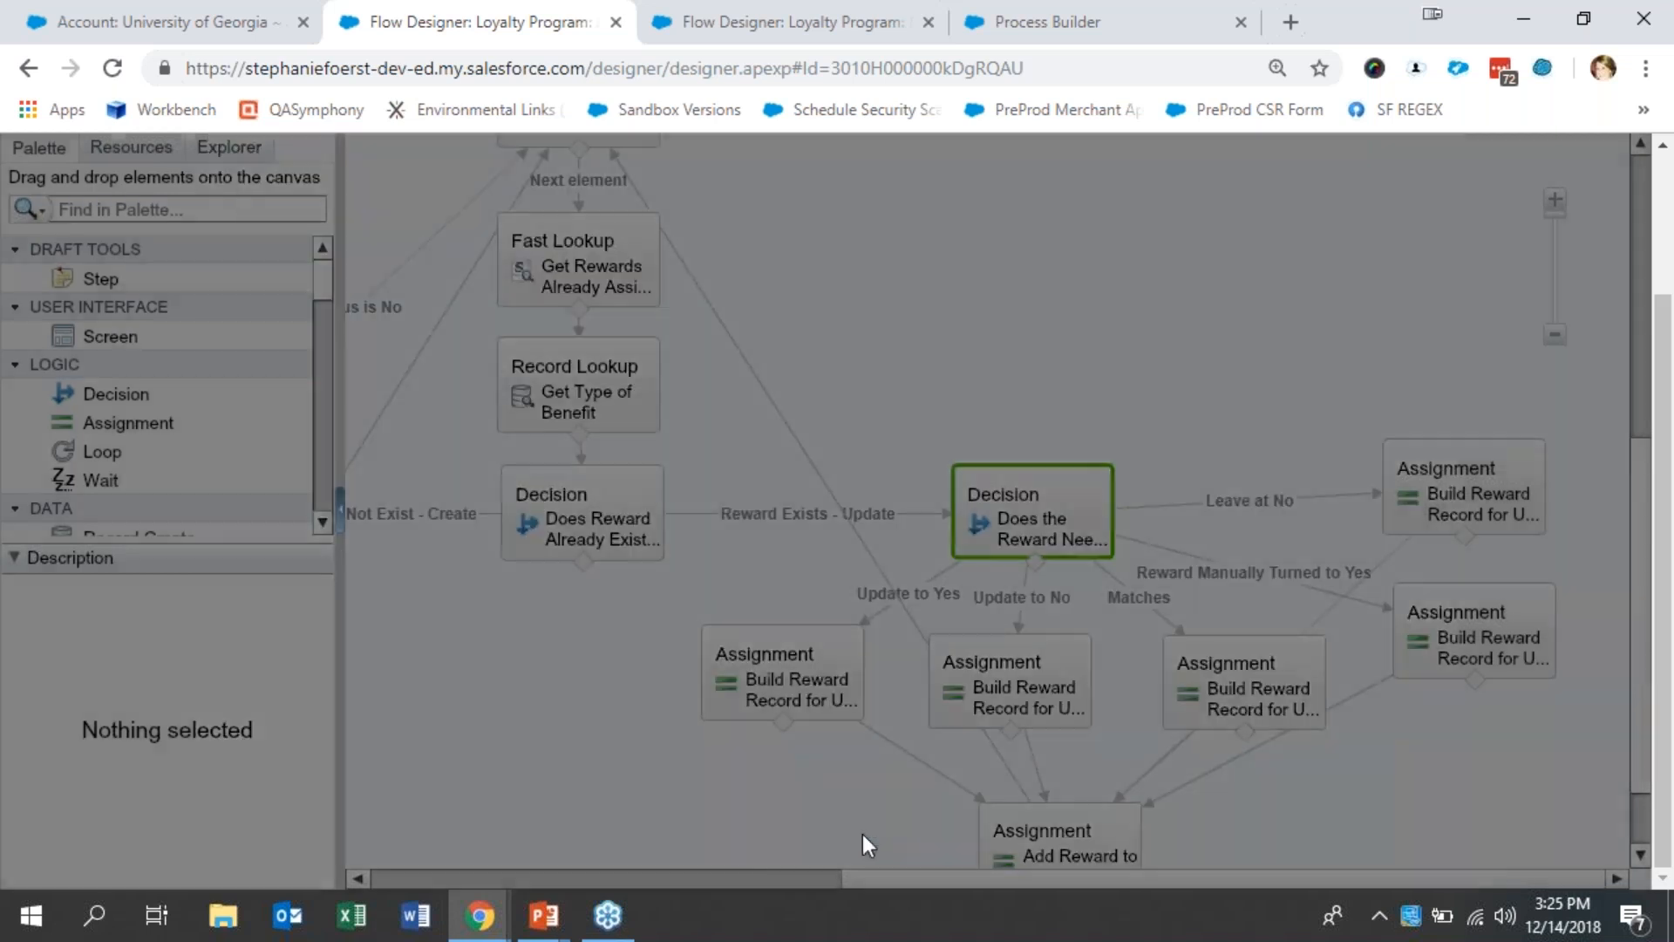
- Examine the variables and values of the Build Reward Record for Update assignment on the Update to Yes branch, and close it without changes
scroll(797, 582, "down", 2)
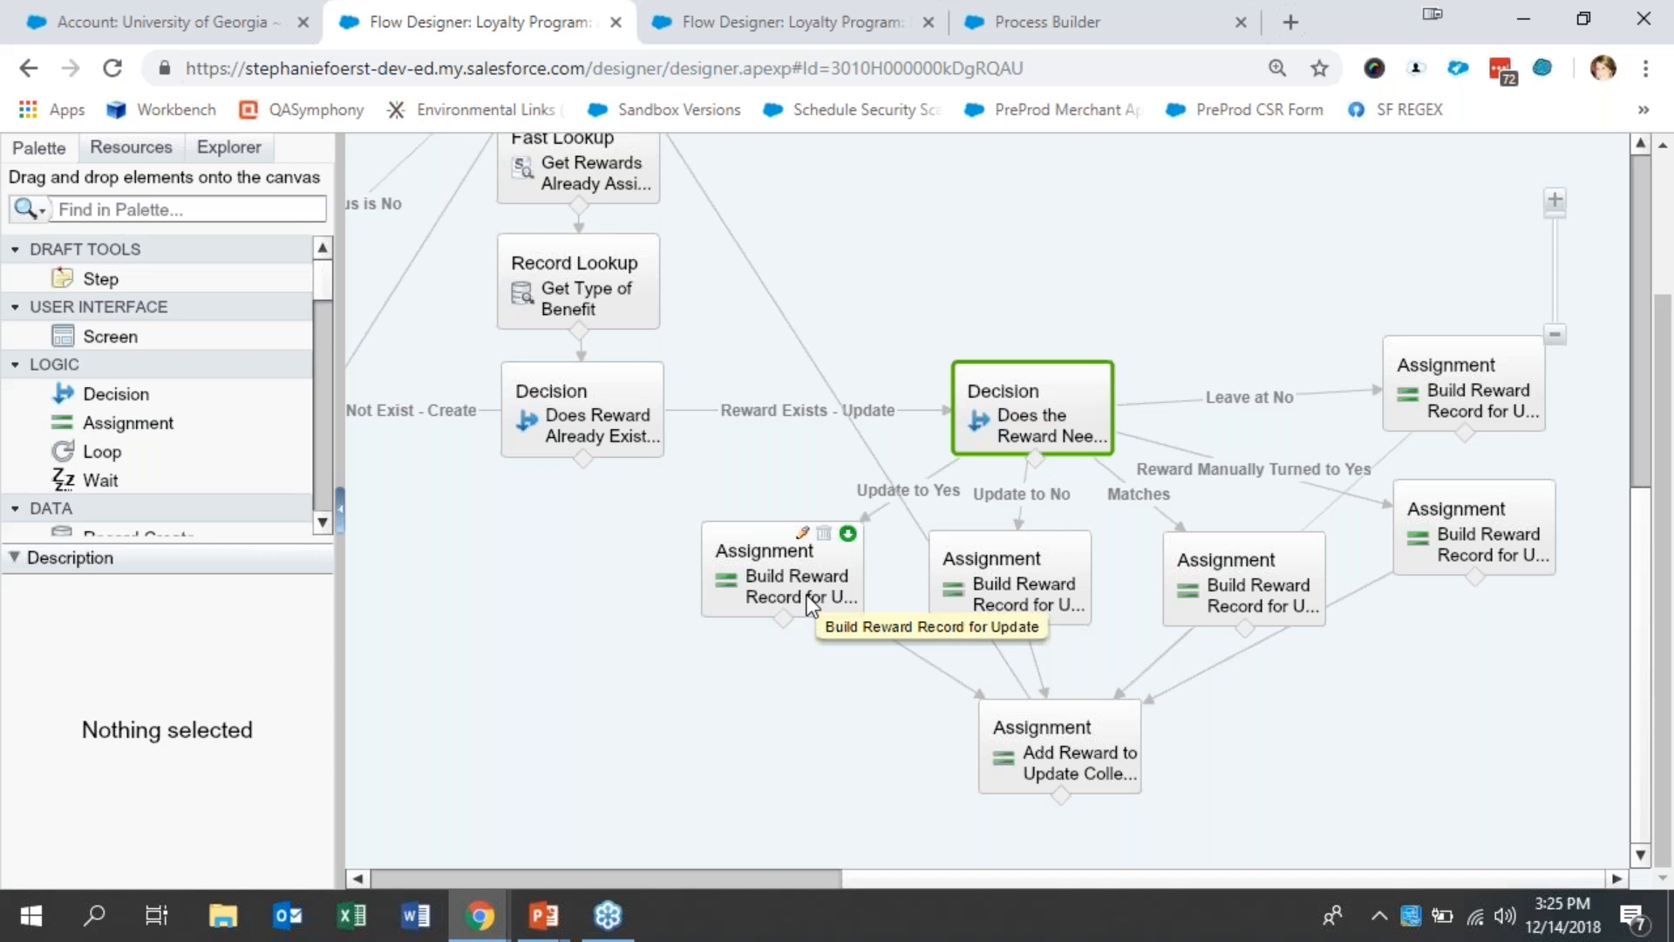
left_click(807, 594)
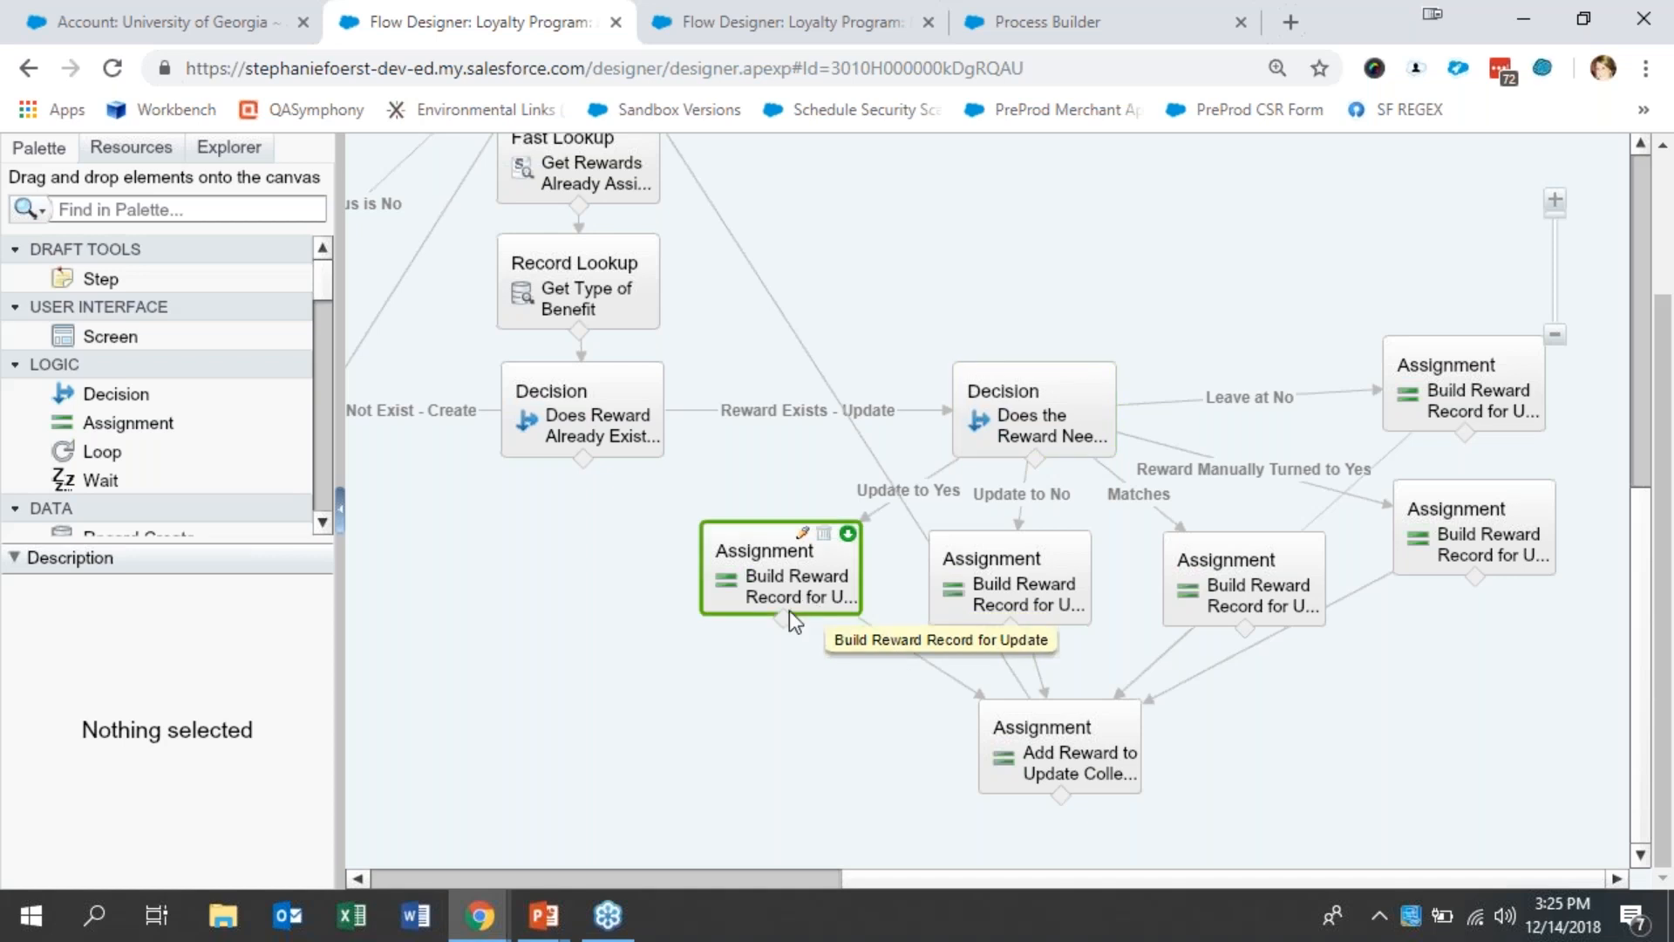
double_click(780, 578)
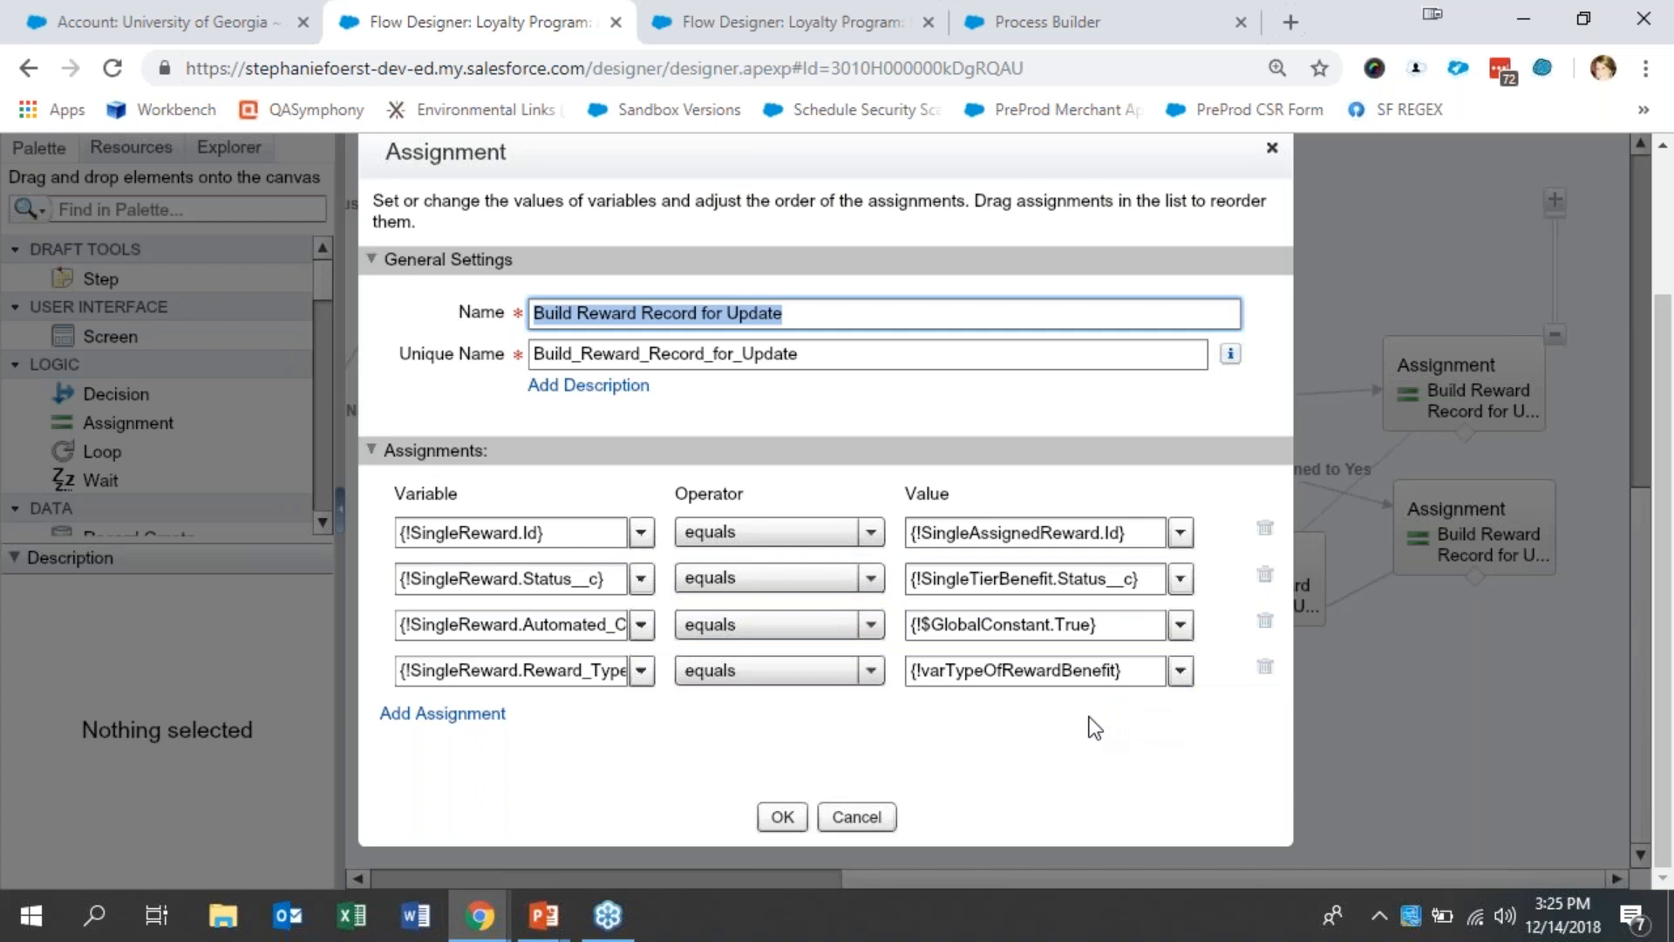
left_click(856, 816)
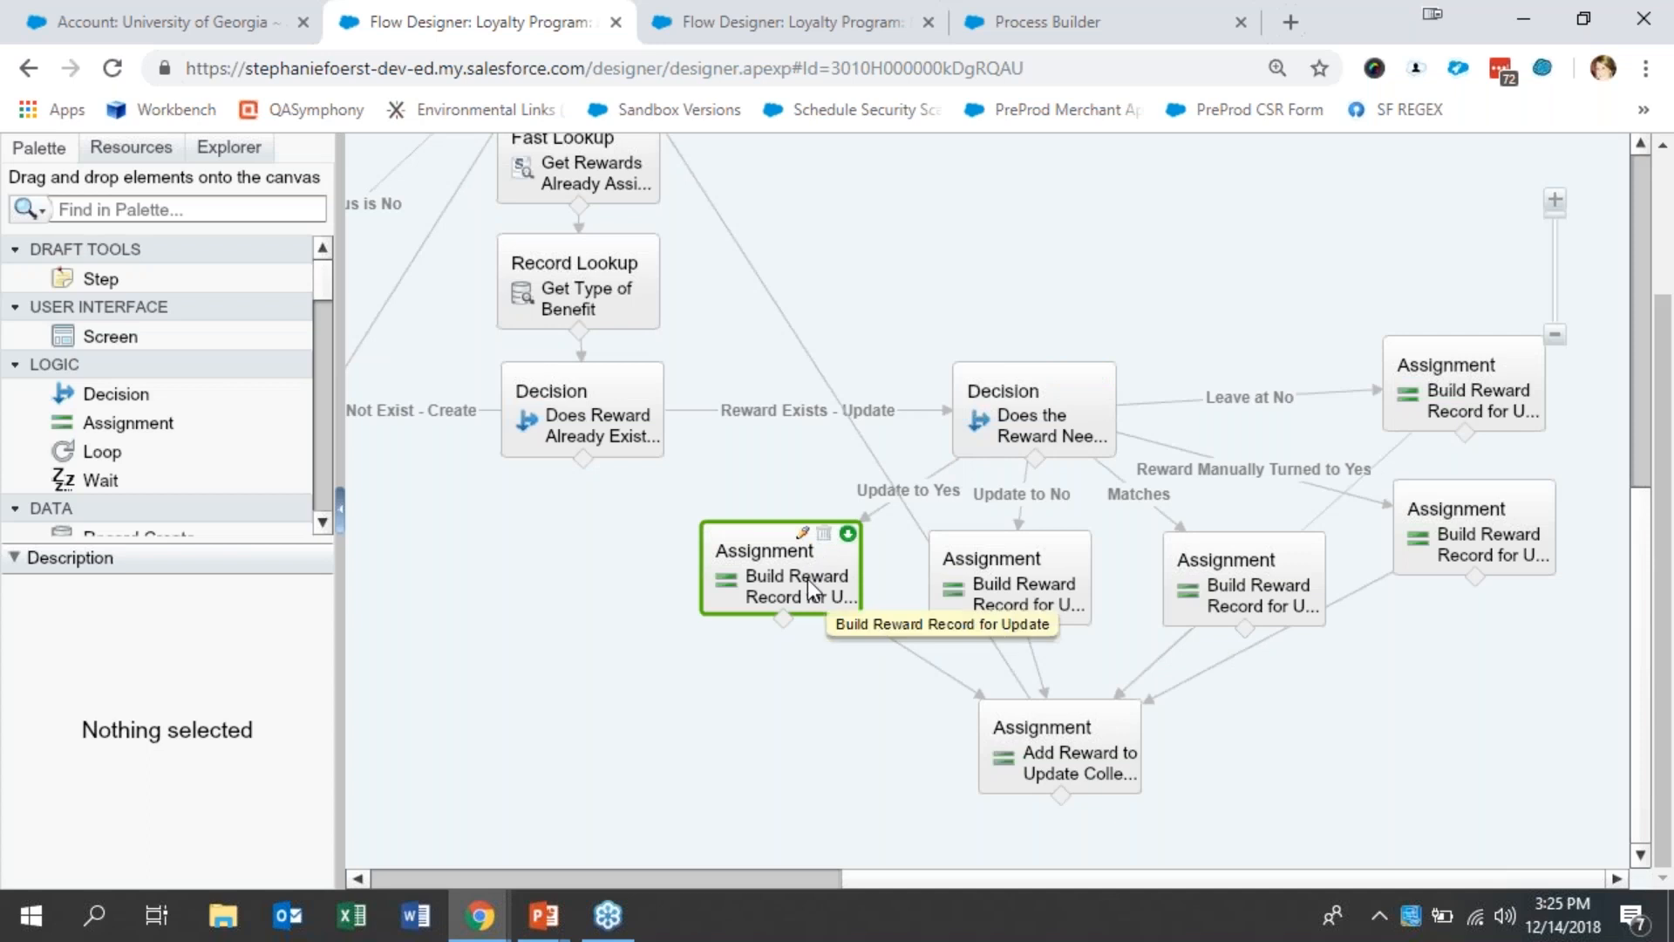
double_click(772, 575)
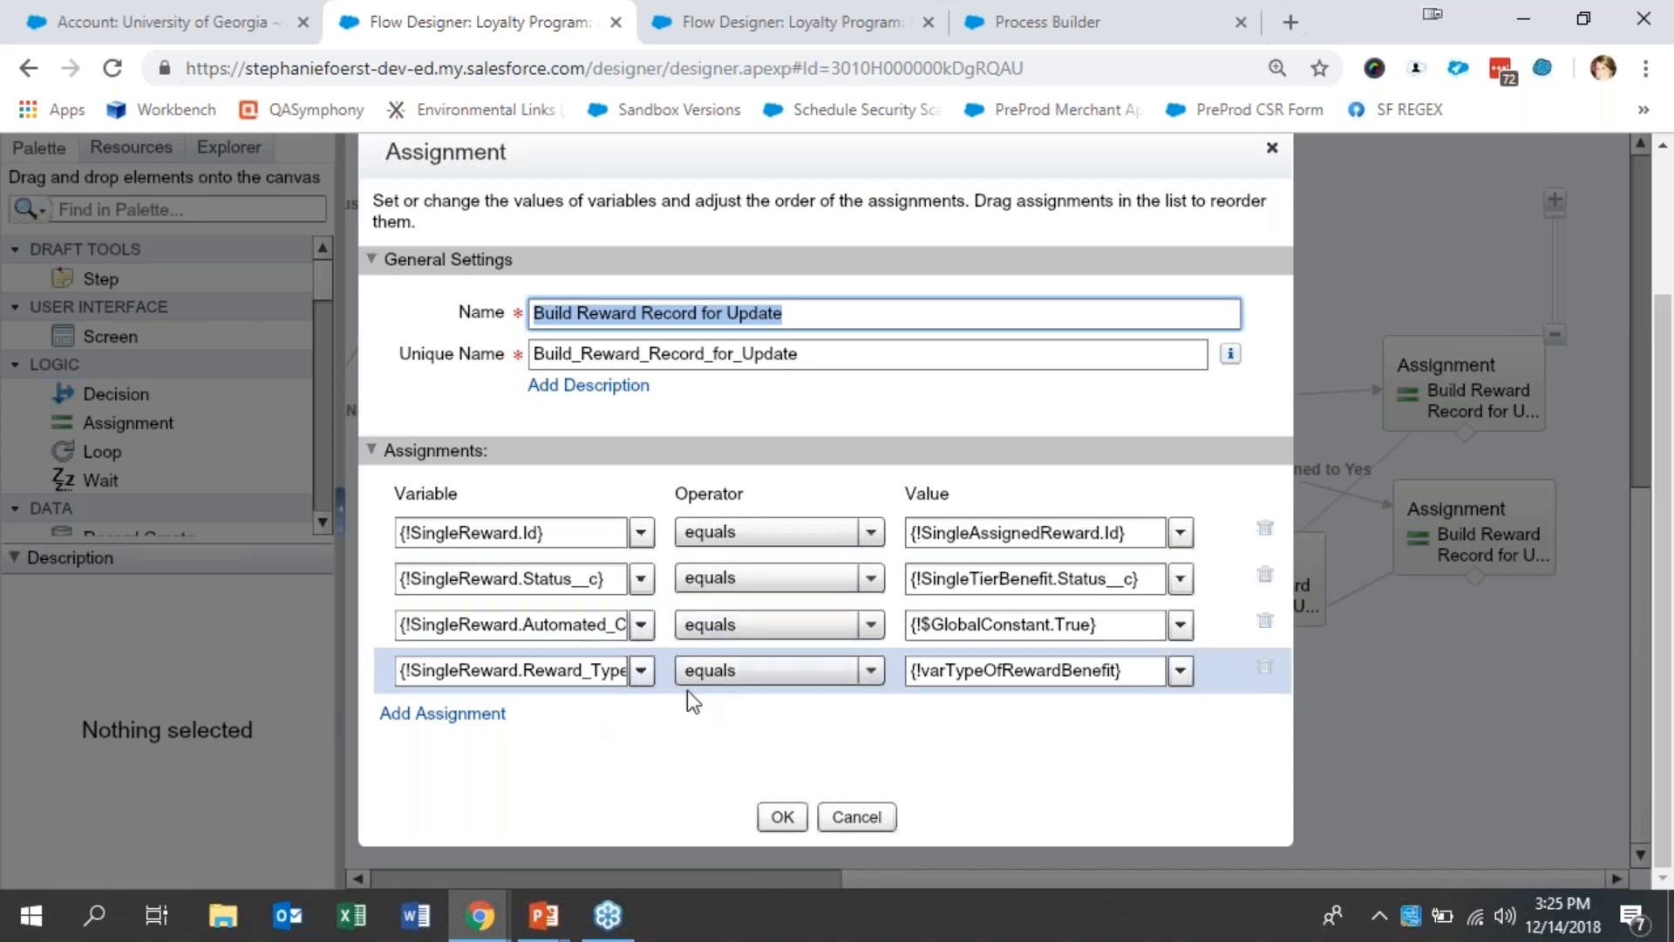
left_click(866, 823)
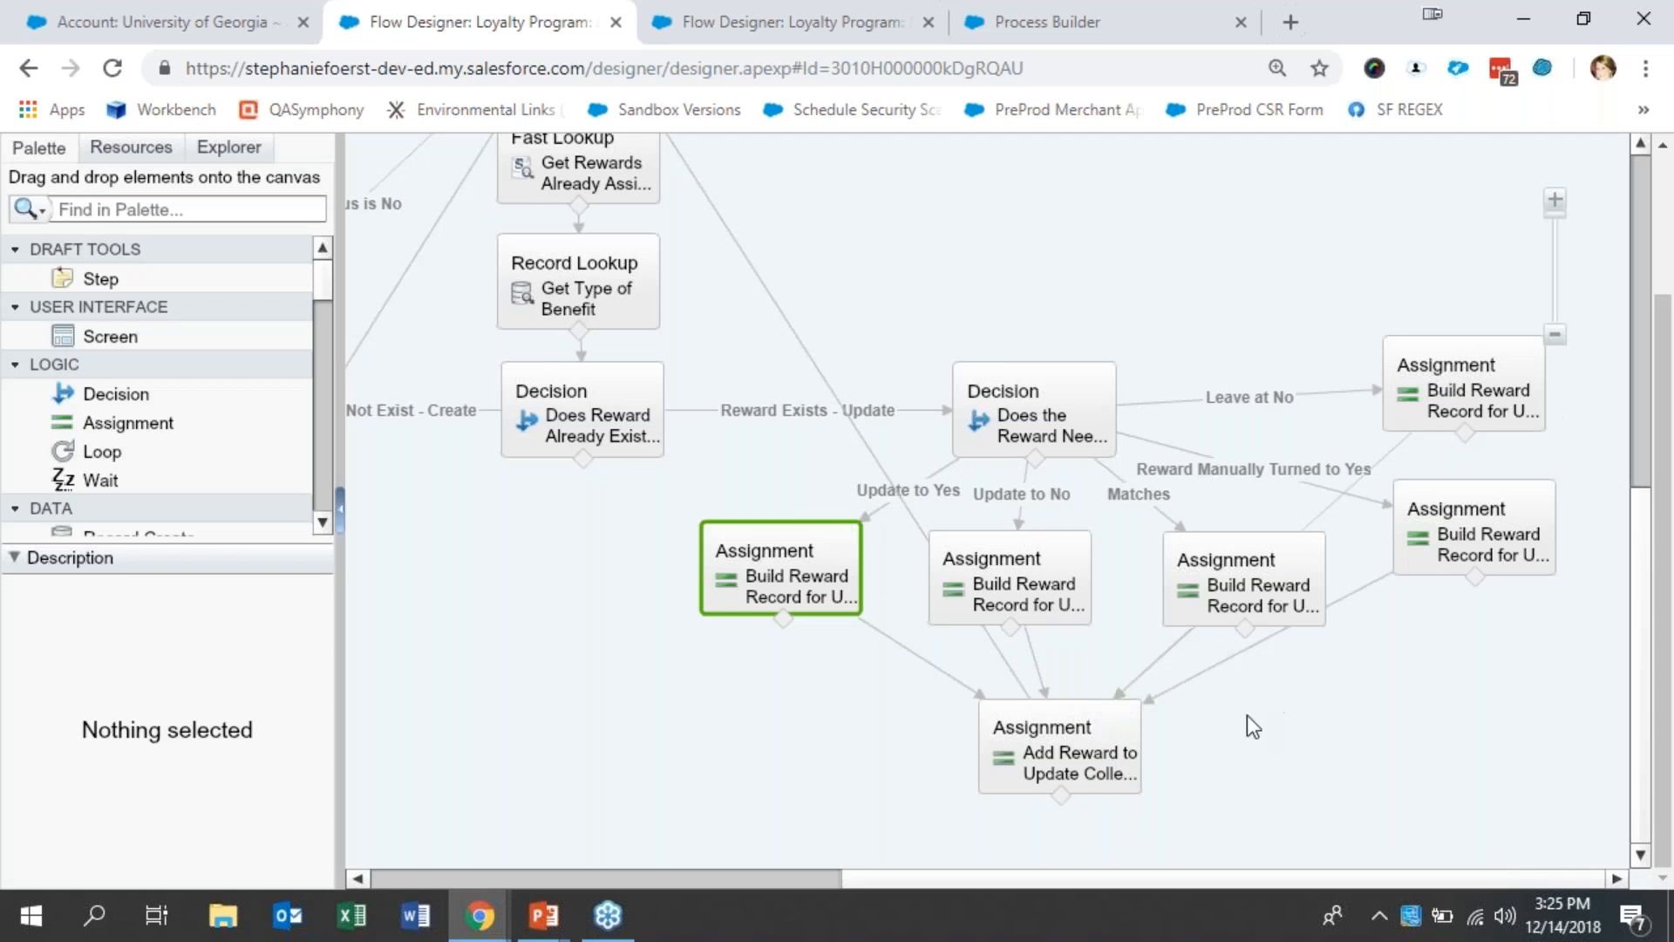
- Examine how the Add Reward to Update Collection assignment fills its collection, and close it without changes
left_click(1105, 778)
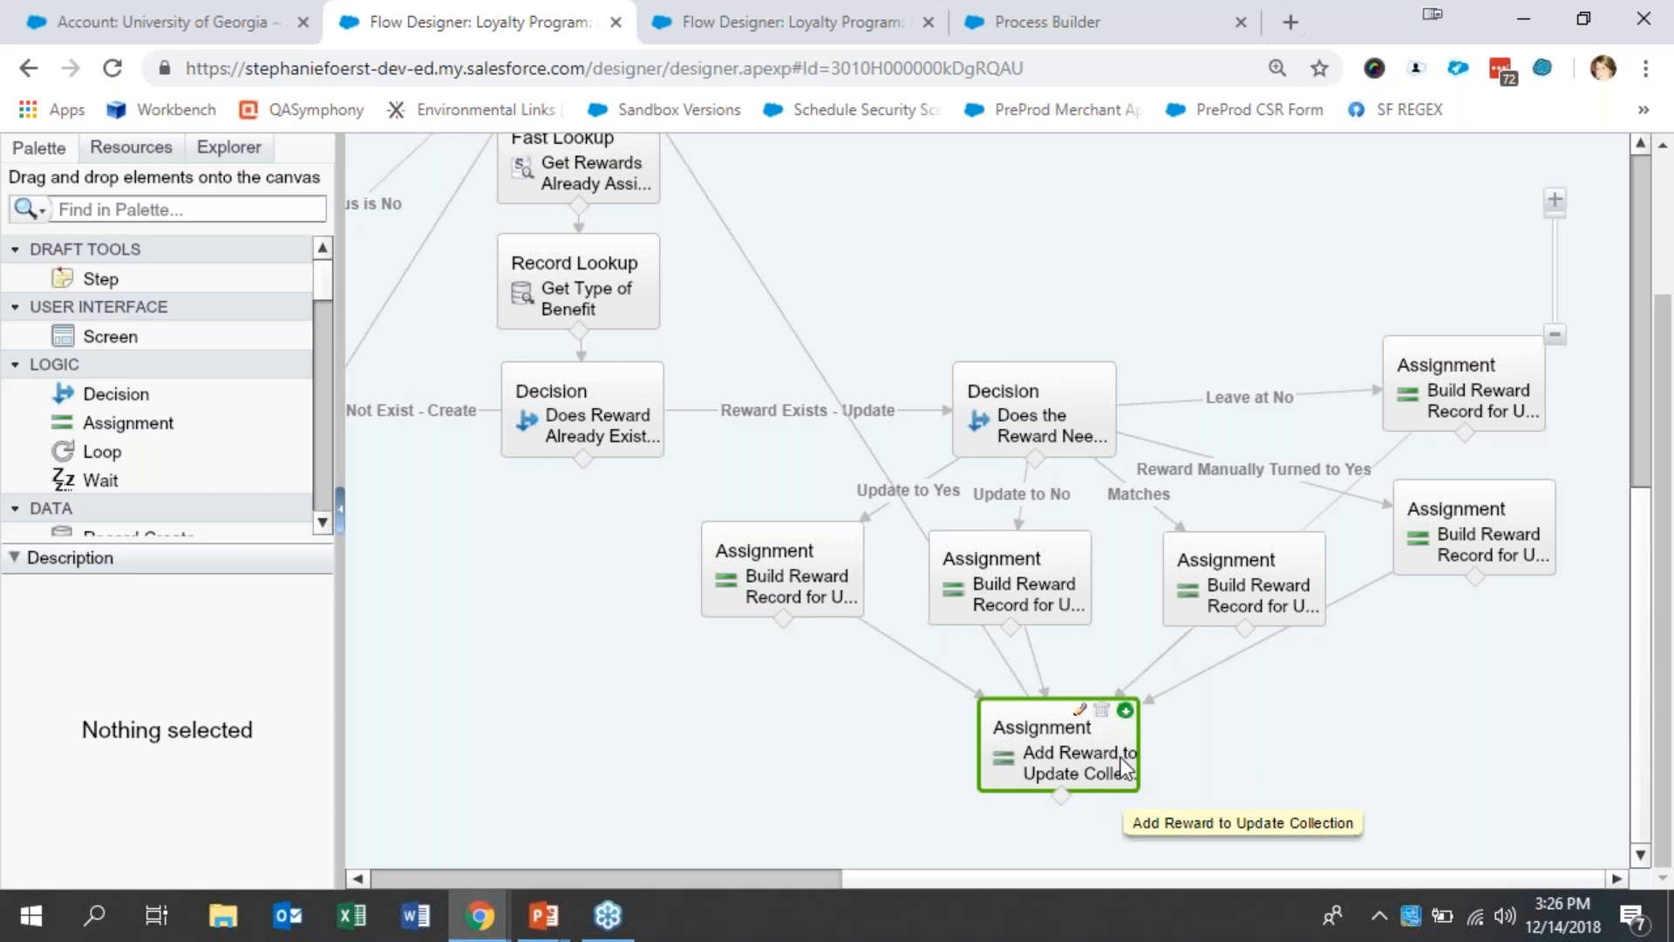
double_click(1121, 757)
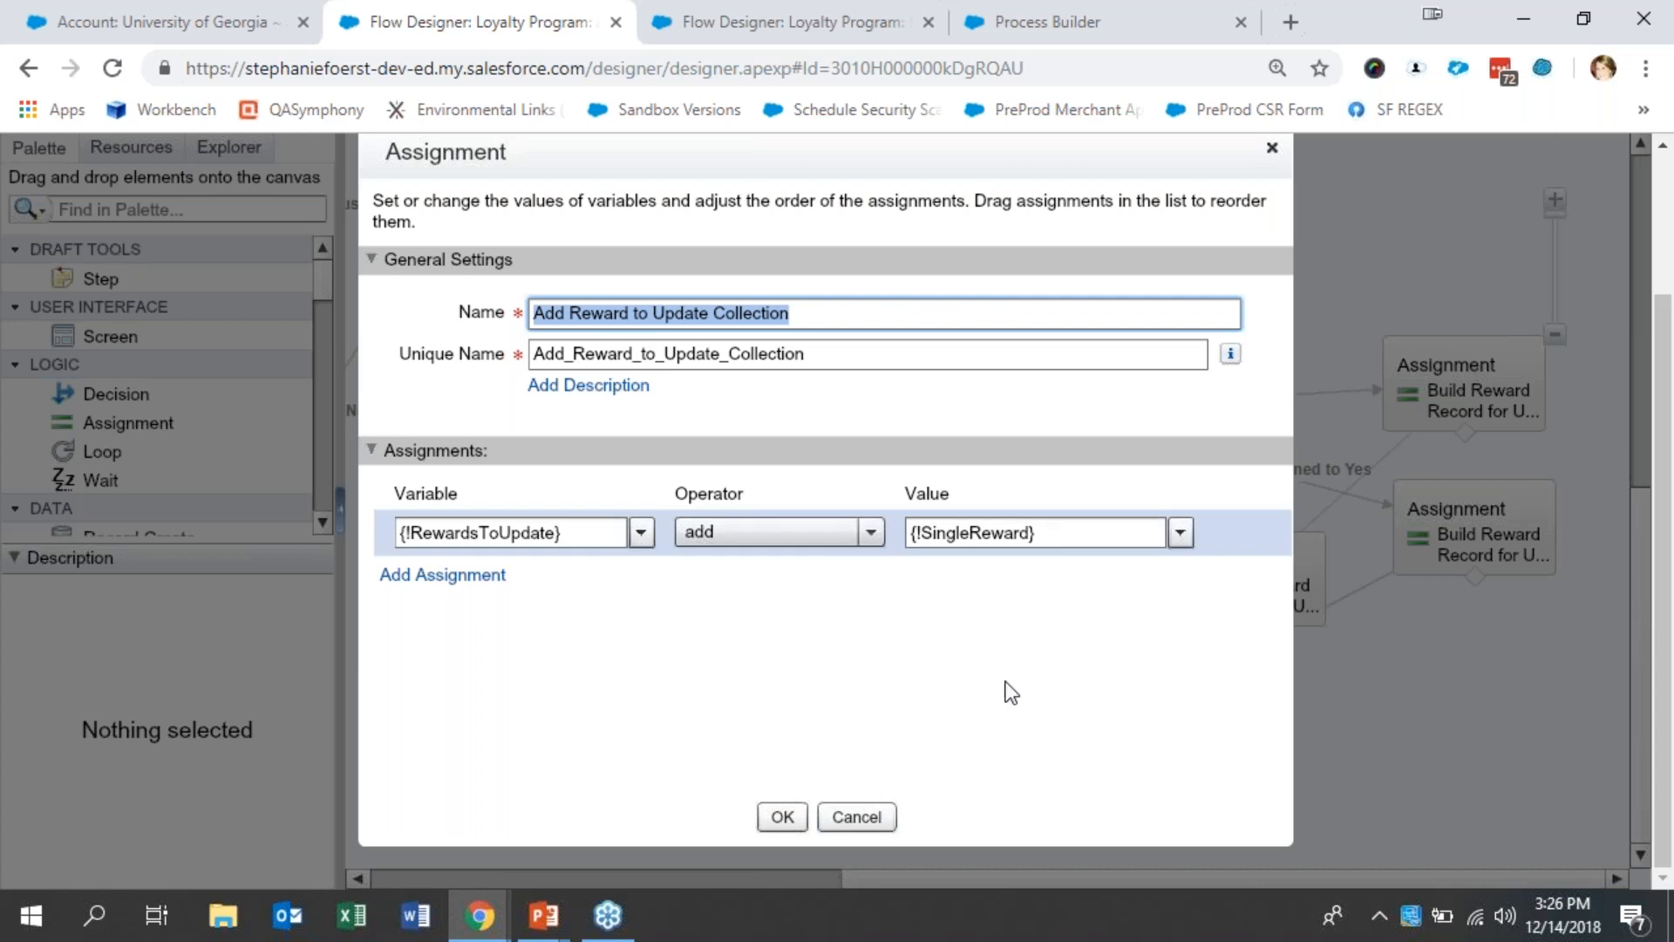
left_click(867, 815)
- Check the collection variables used by the Create Reward Records fast create and the Update Existing Rewards fast update after the loop
left_click_drag(1640, 711, 1634, 349)
left_click_drag(924, 875, 687, 882)
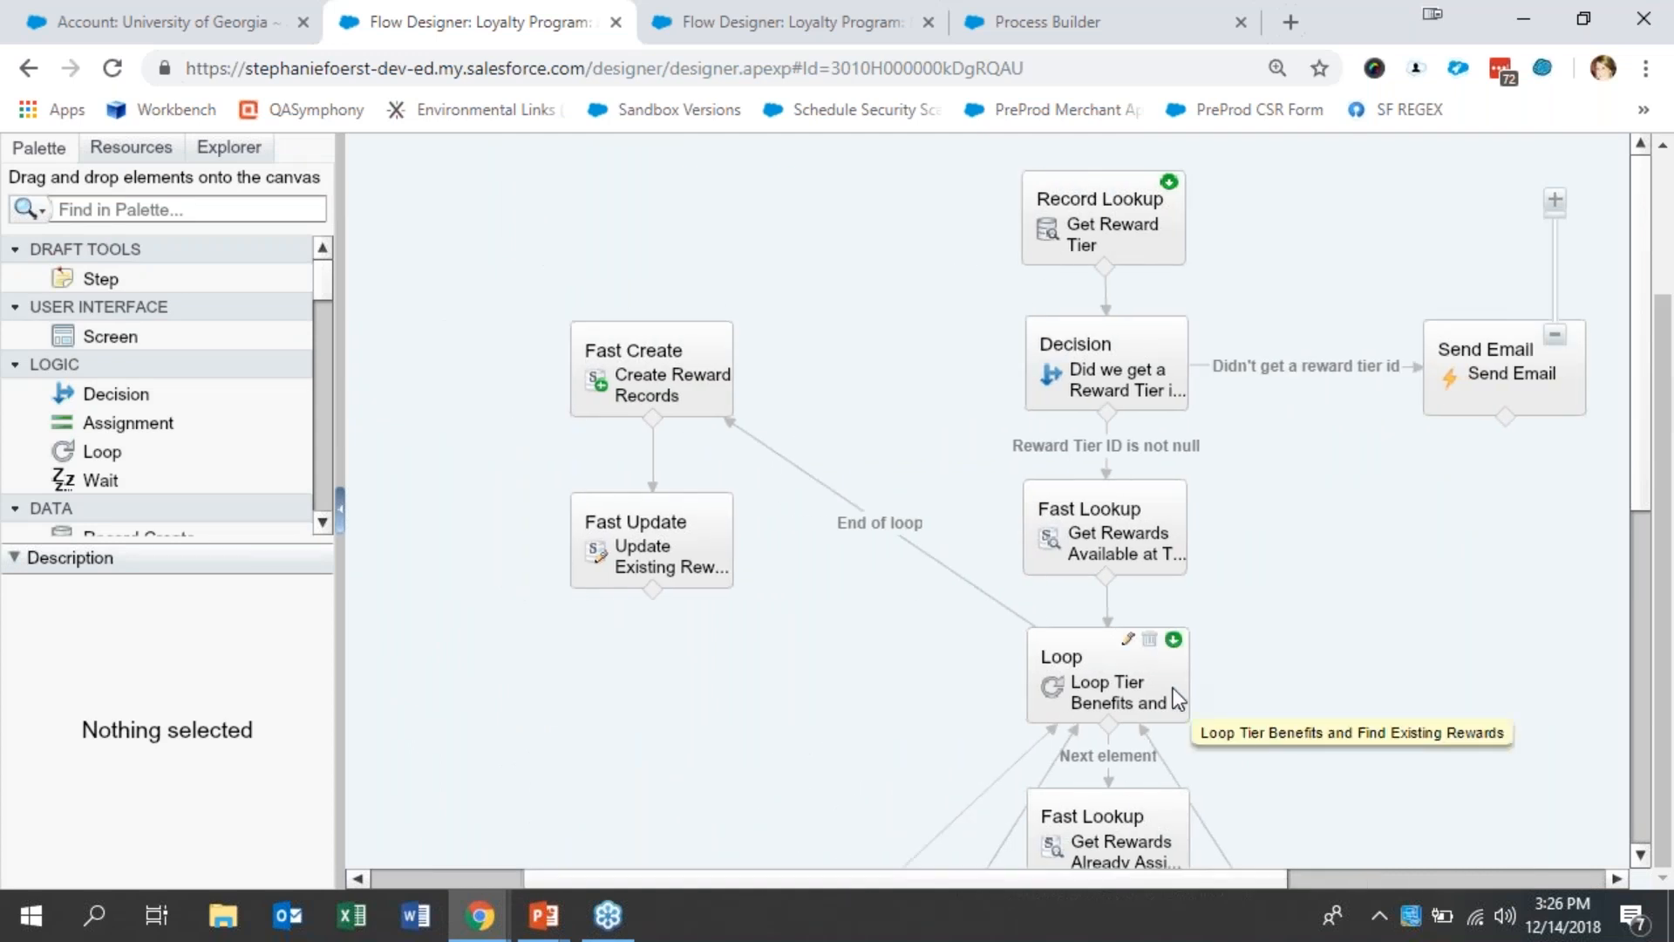
double_click(707, 403)
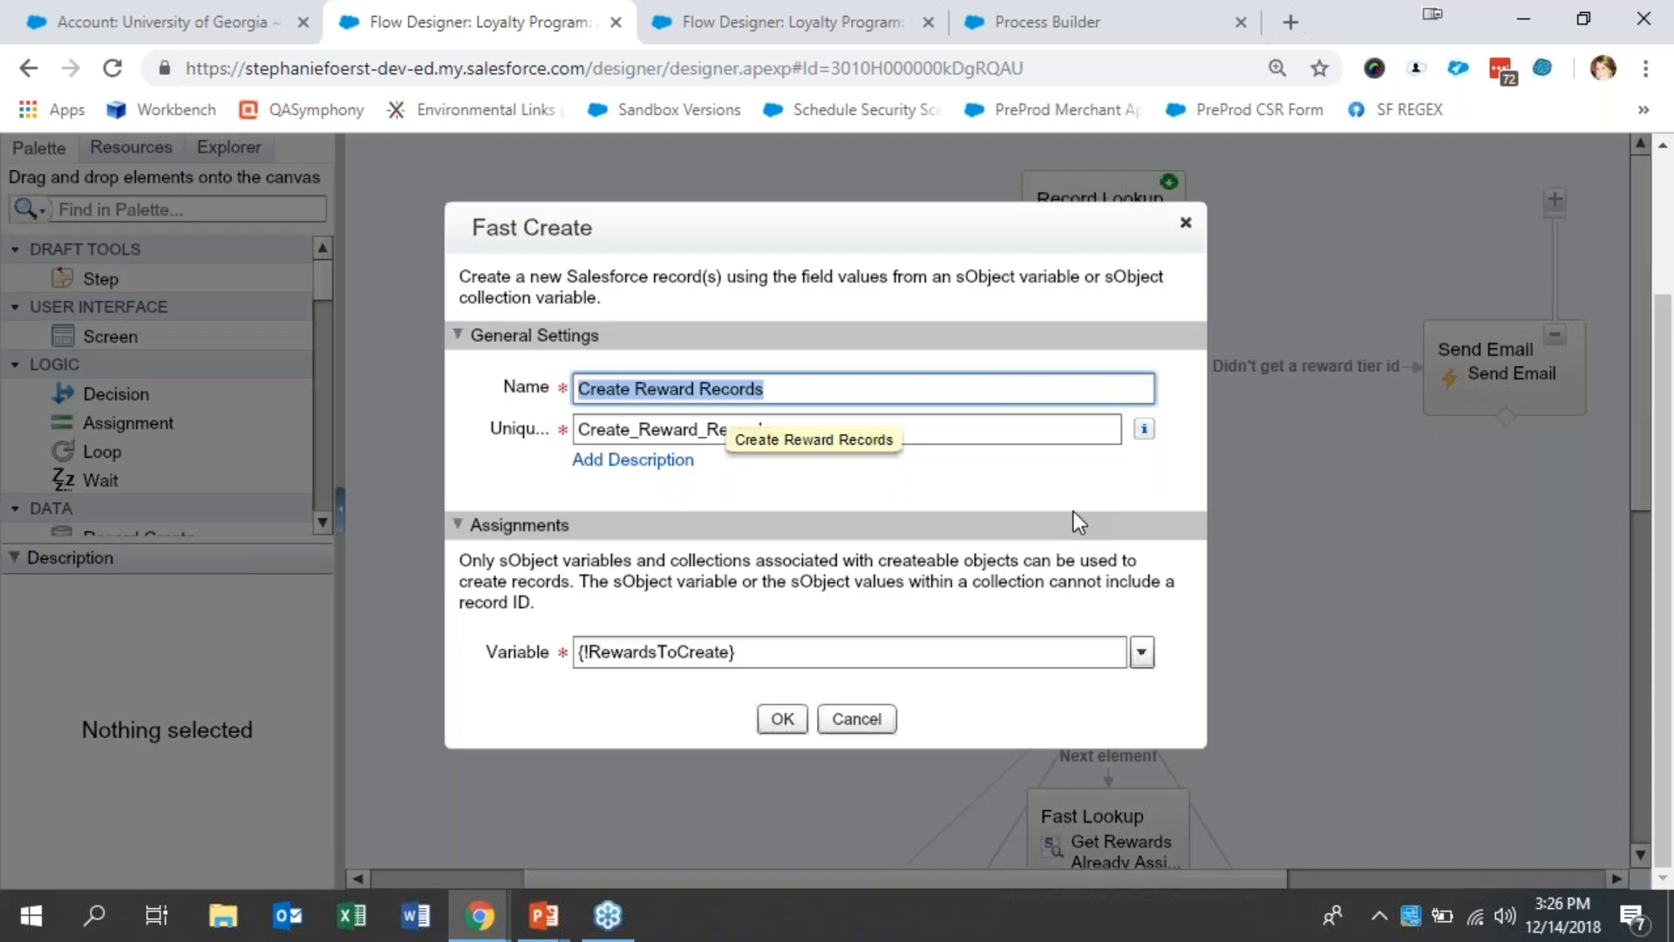
left_click(858, 719)
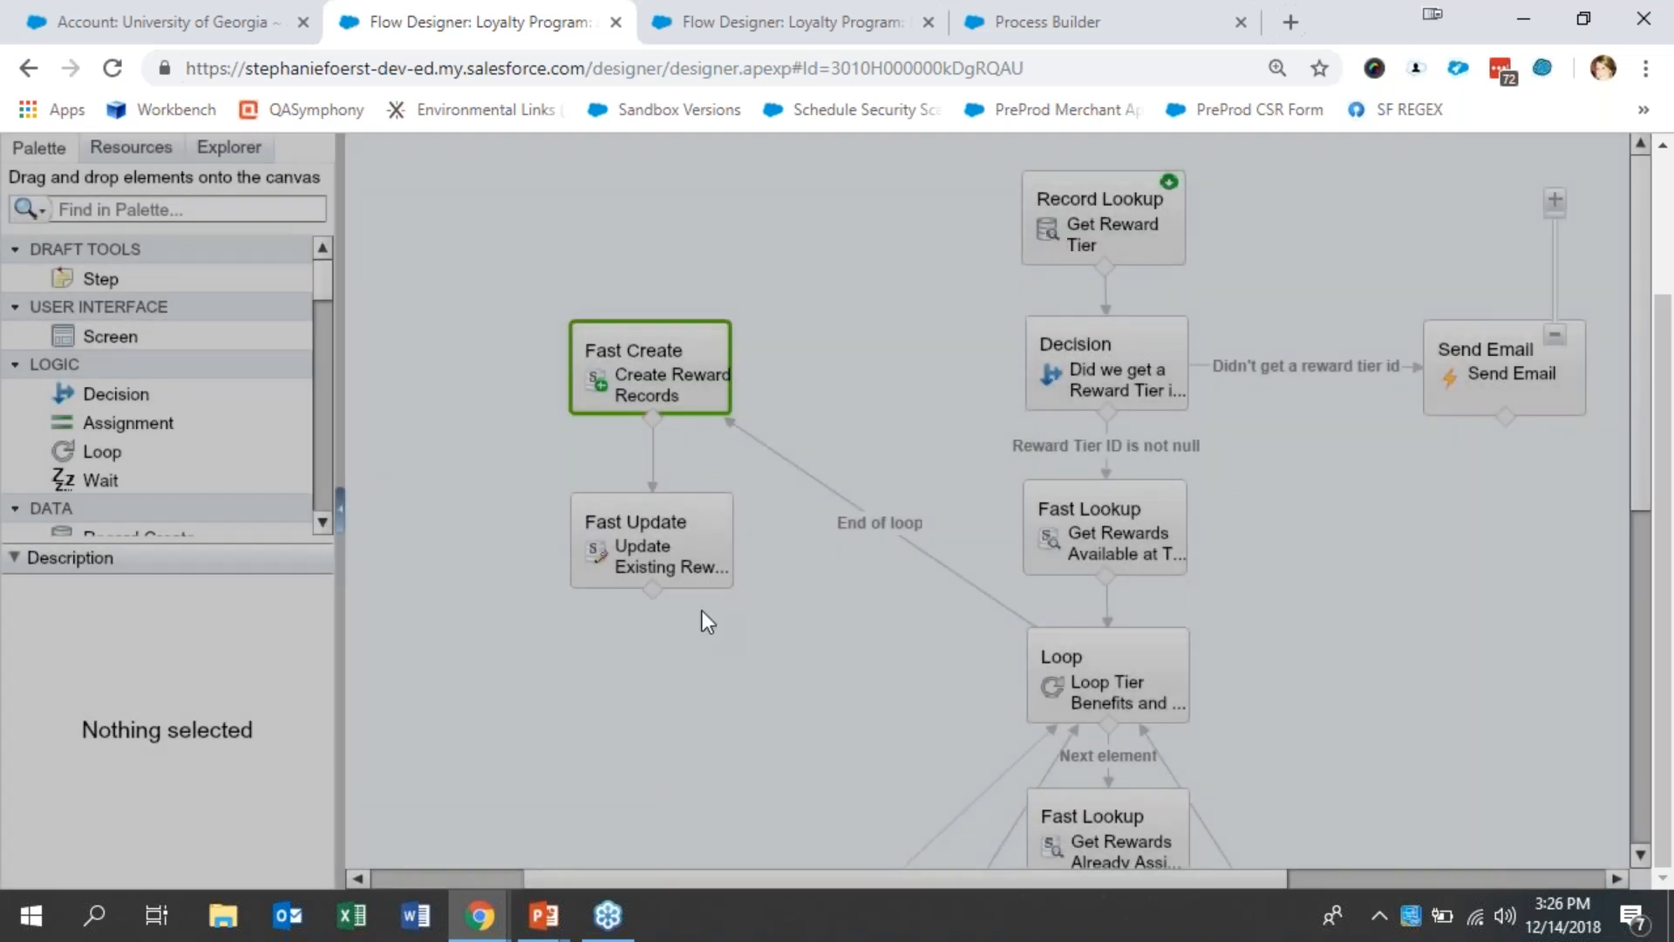
double_click(694, 569)
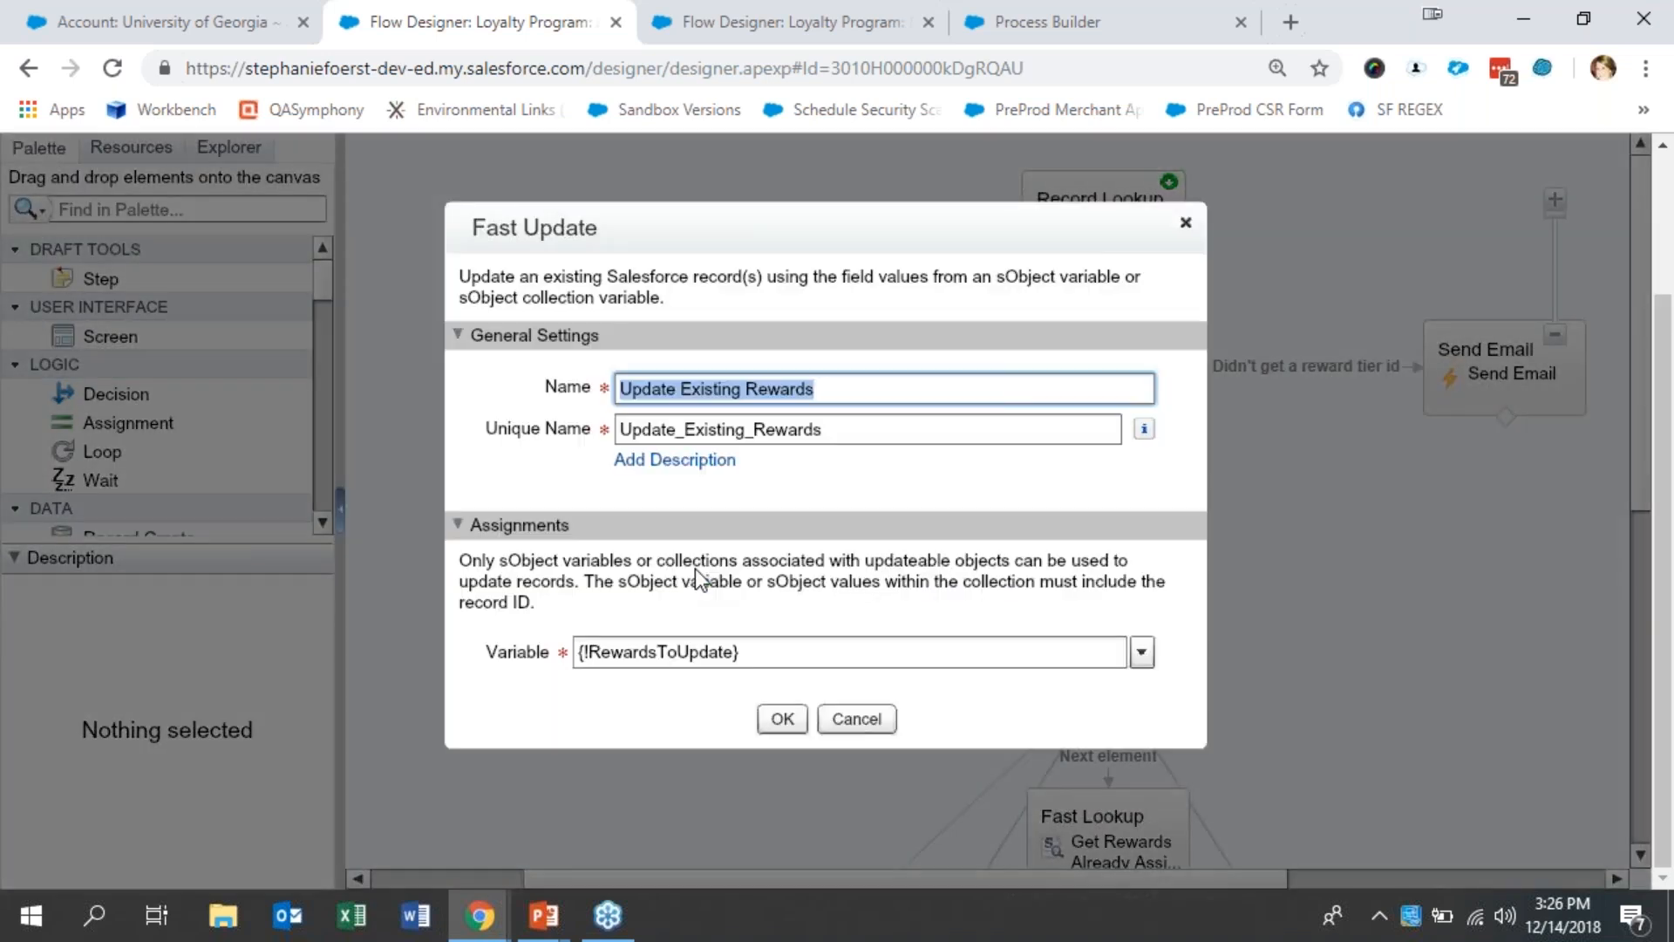
left_click(872, 718)
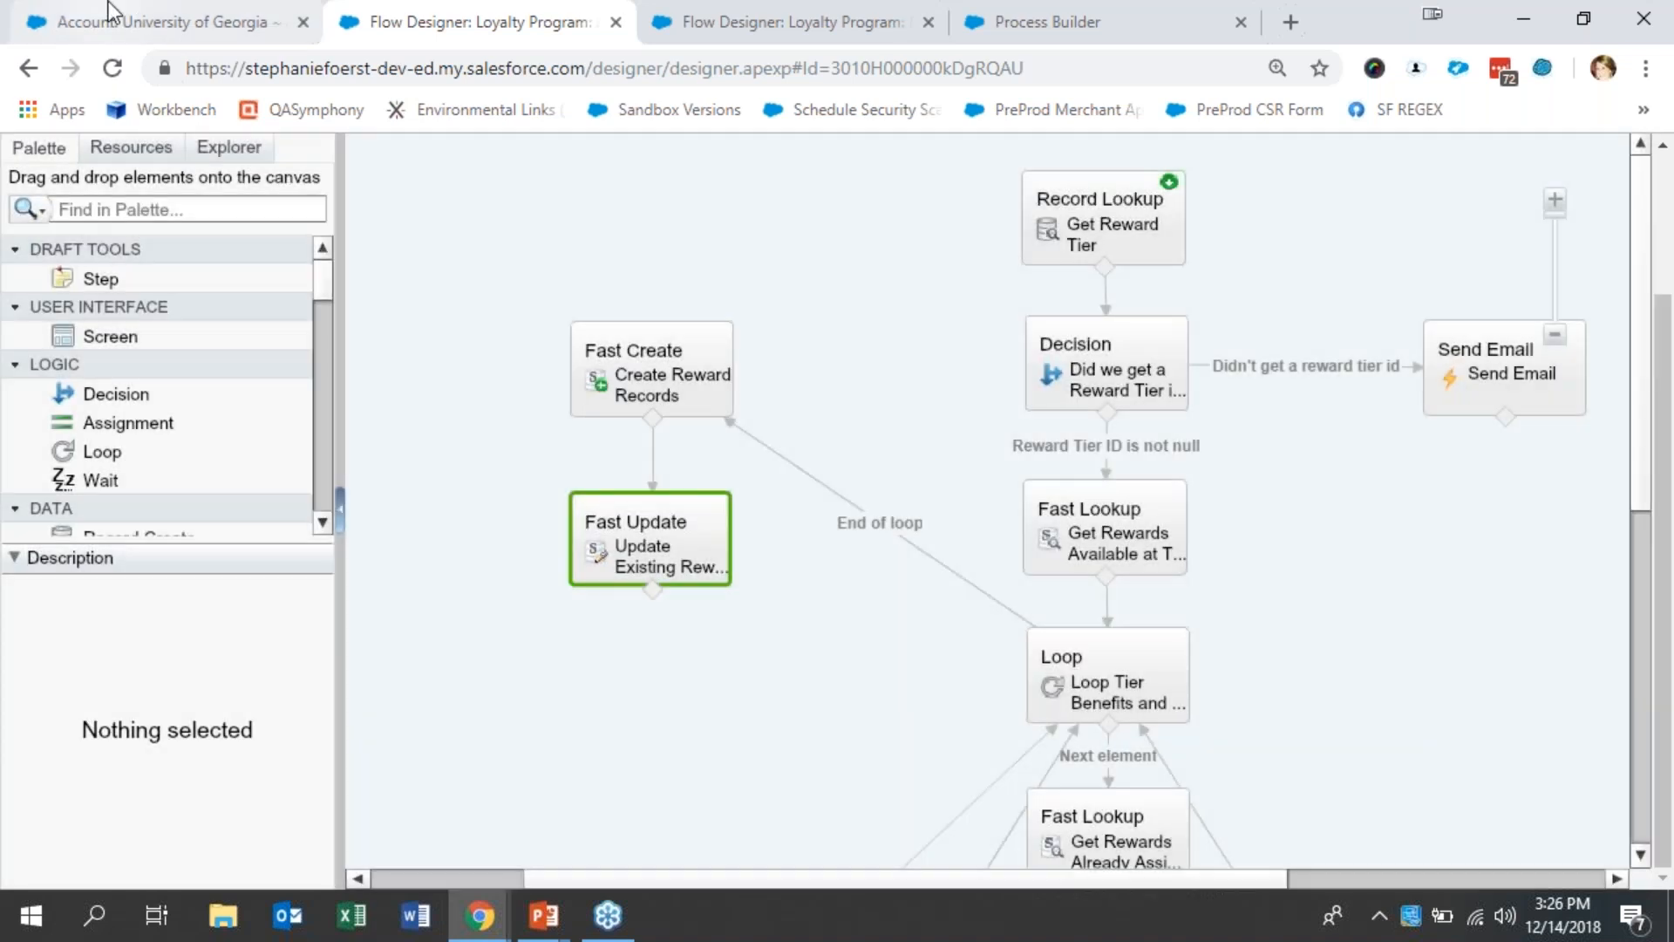
- Return to the University of Georgia account, choose a new Loyalty Program Tier and save the record
left_click(108, 10)
scroll(673, 521, "up", 15)
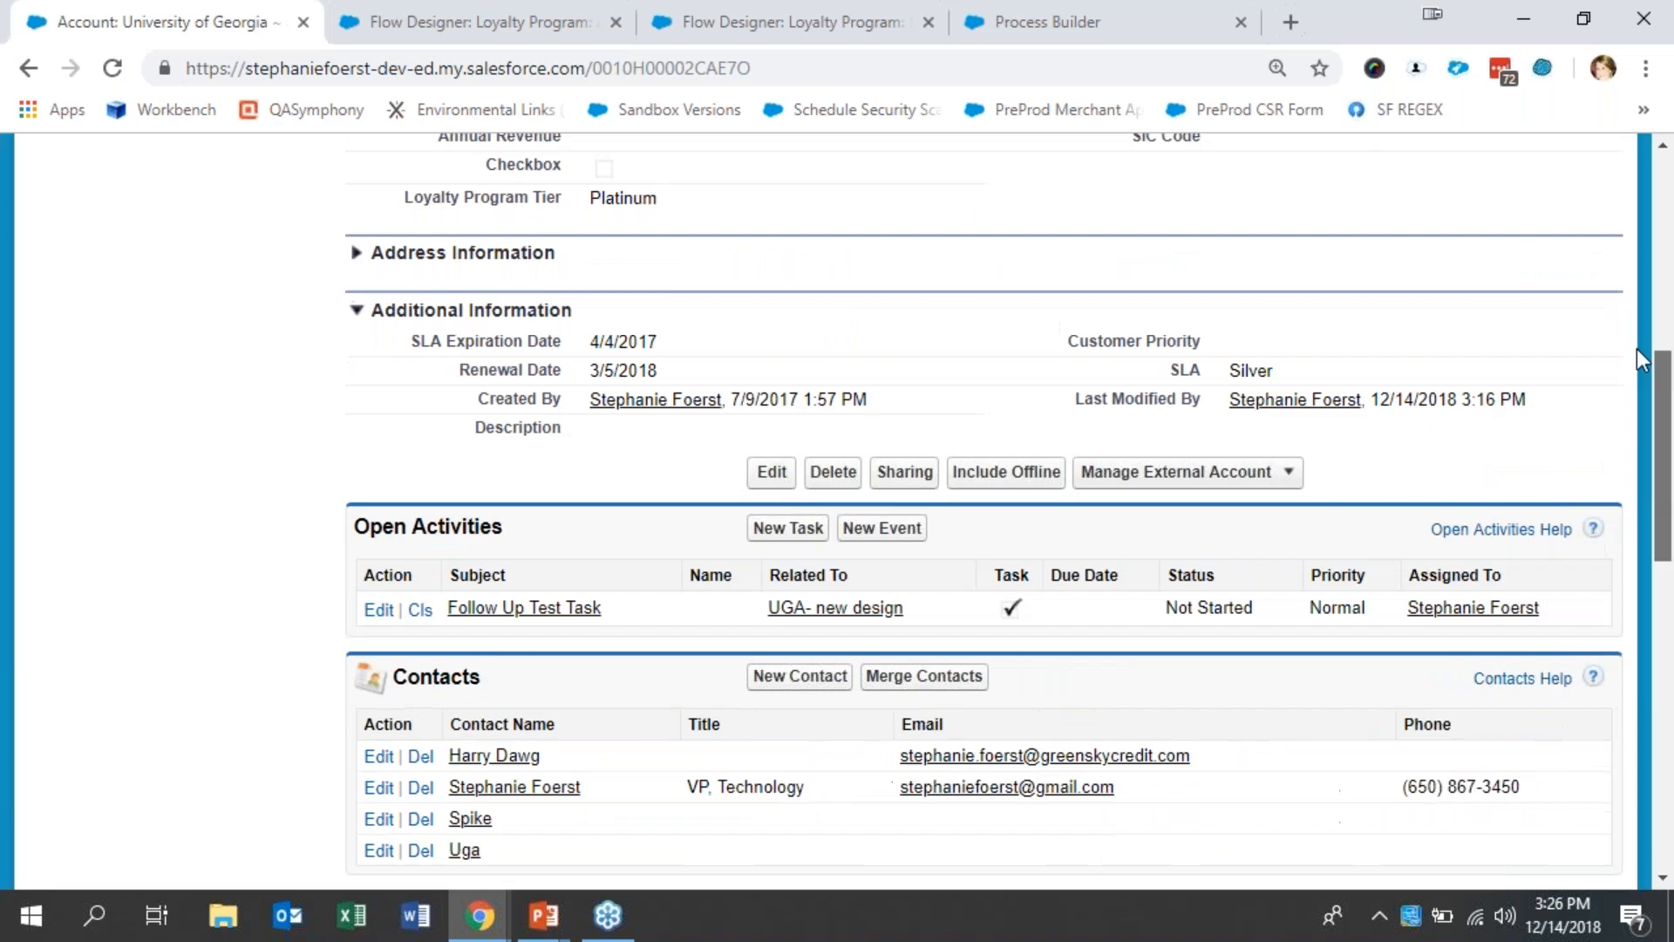
double_click(673, 515)
left_click(672, 516)
left_click(660, 568)
left_click(785, 212)
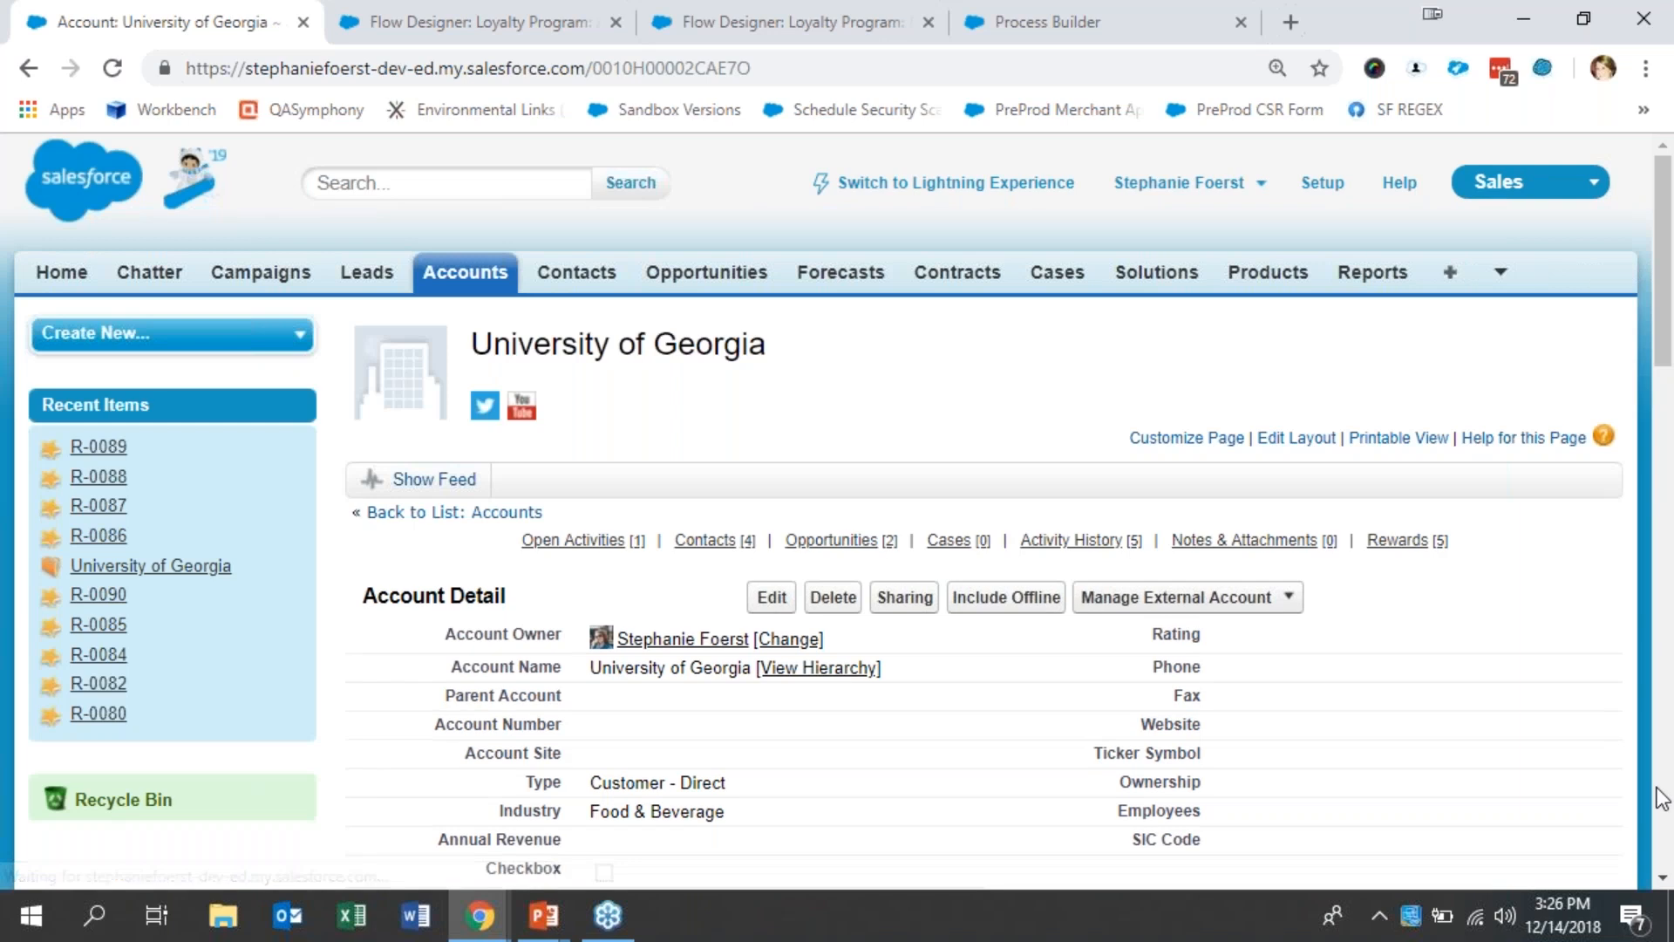
- Open reward R-0086 from the account's Rewards list, check its type, status and automated change flag, and return to the account
scroll(1659, 796, "down", 15)
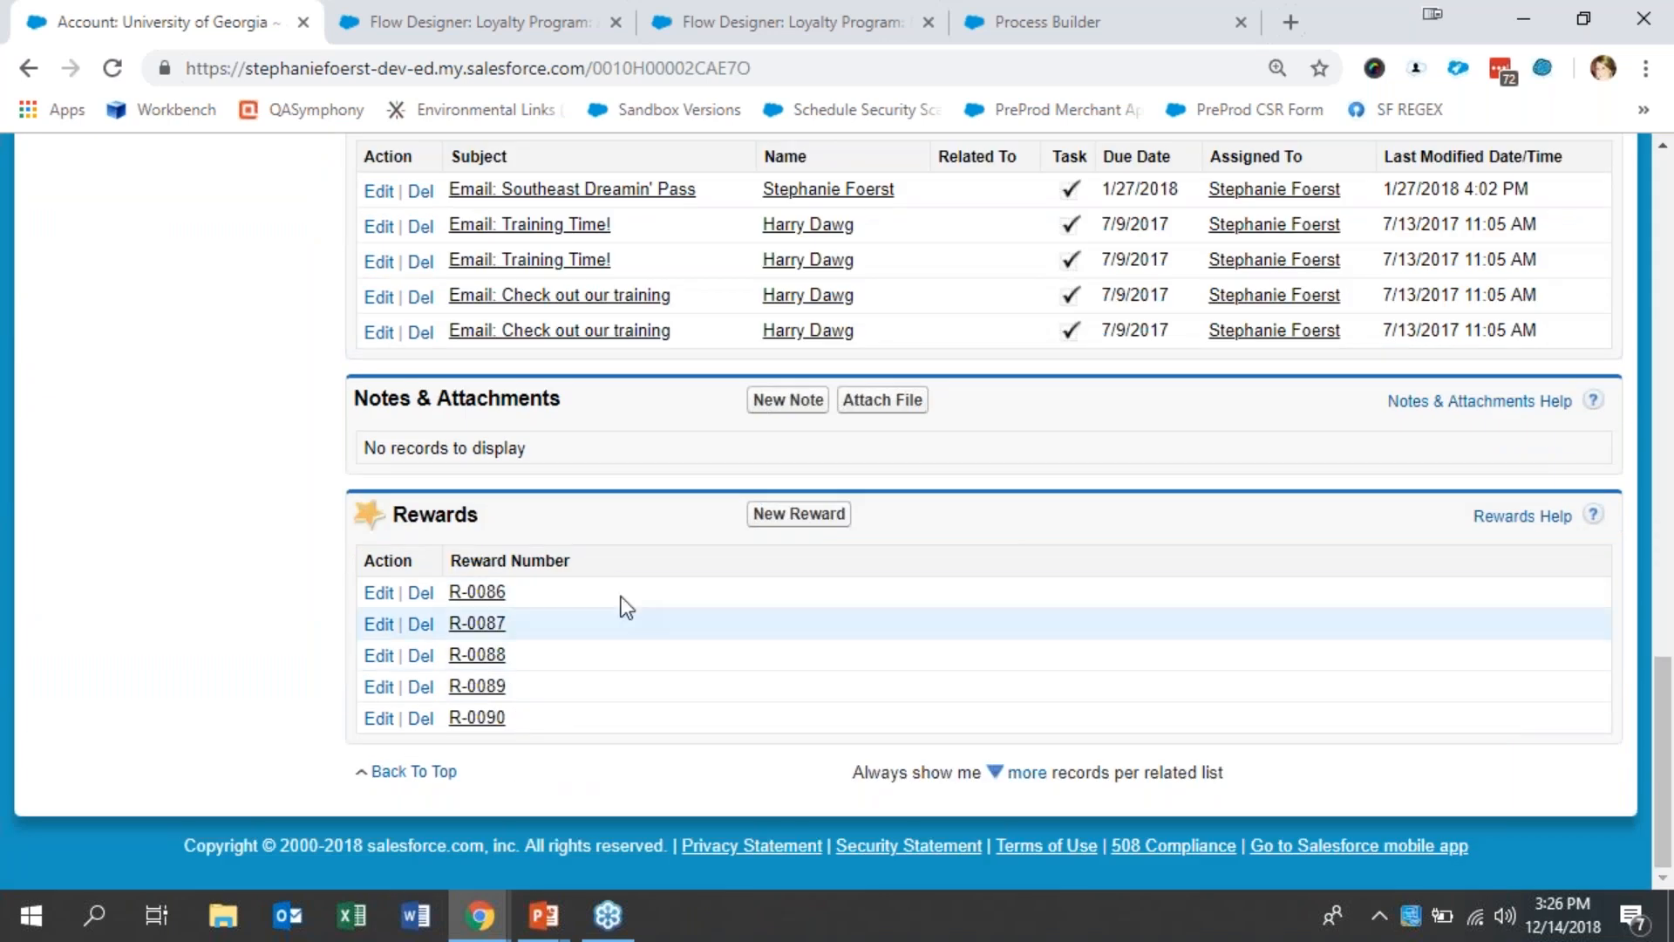
left_click(478, 592)
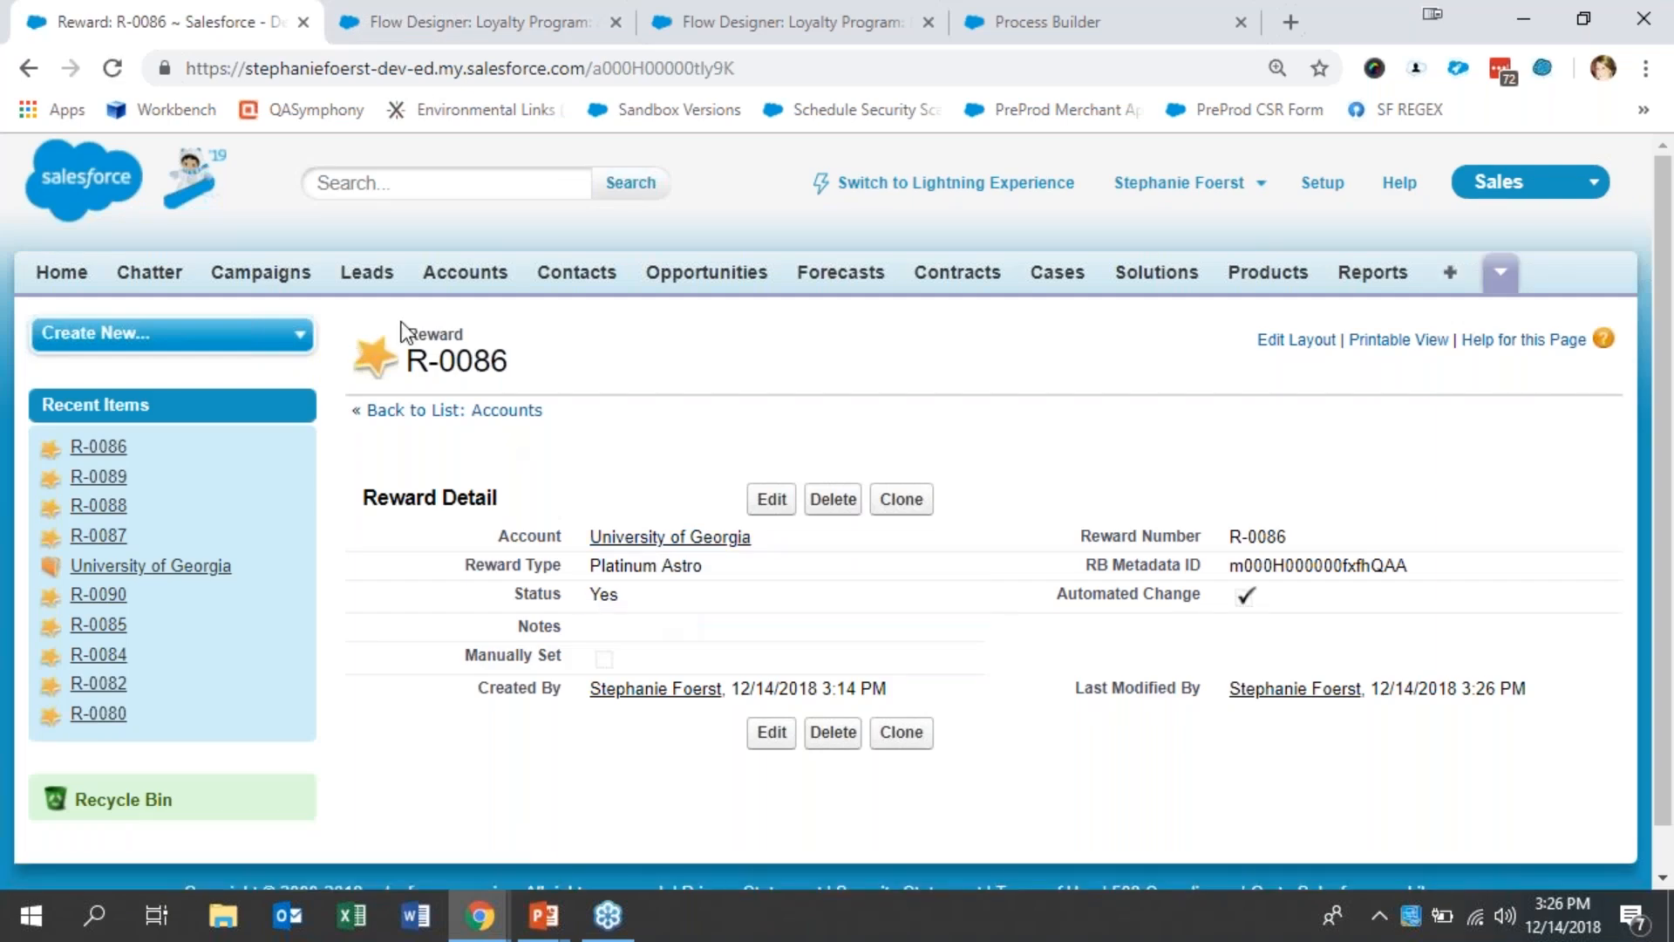
left_click(28, 71)
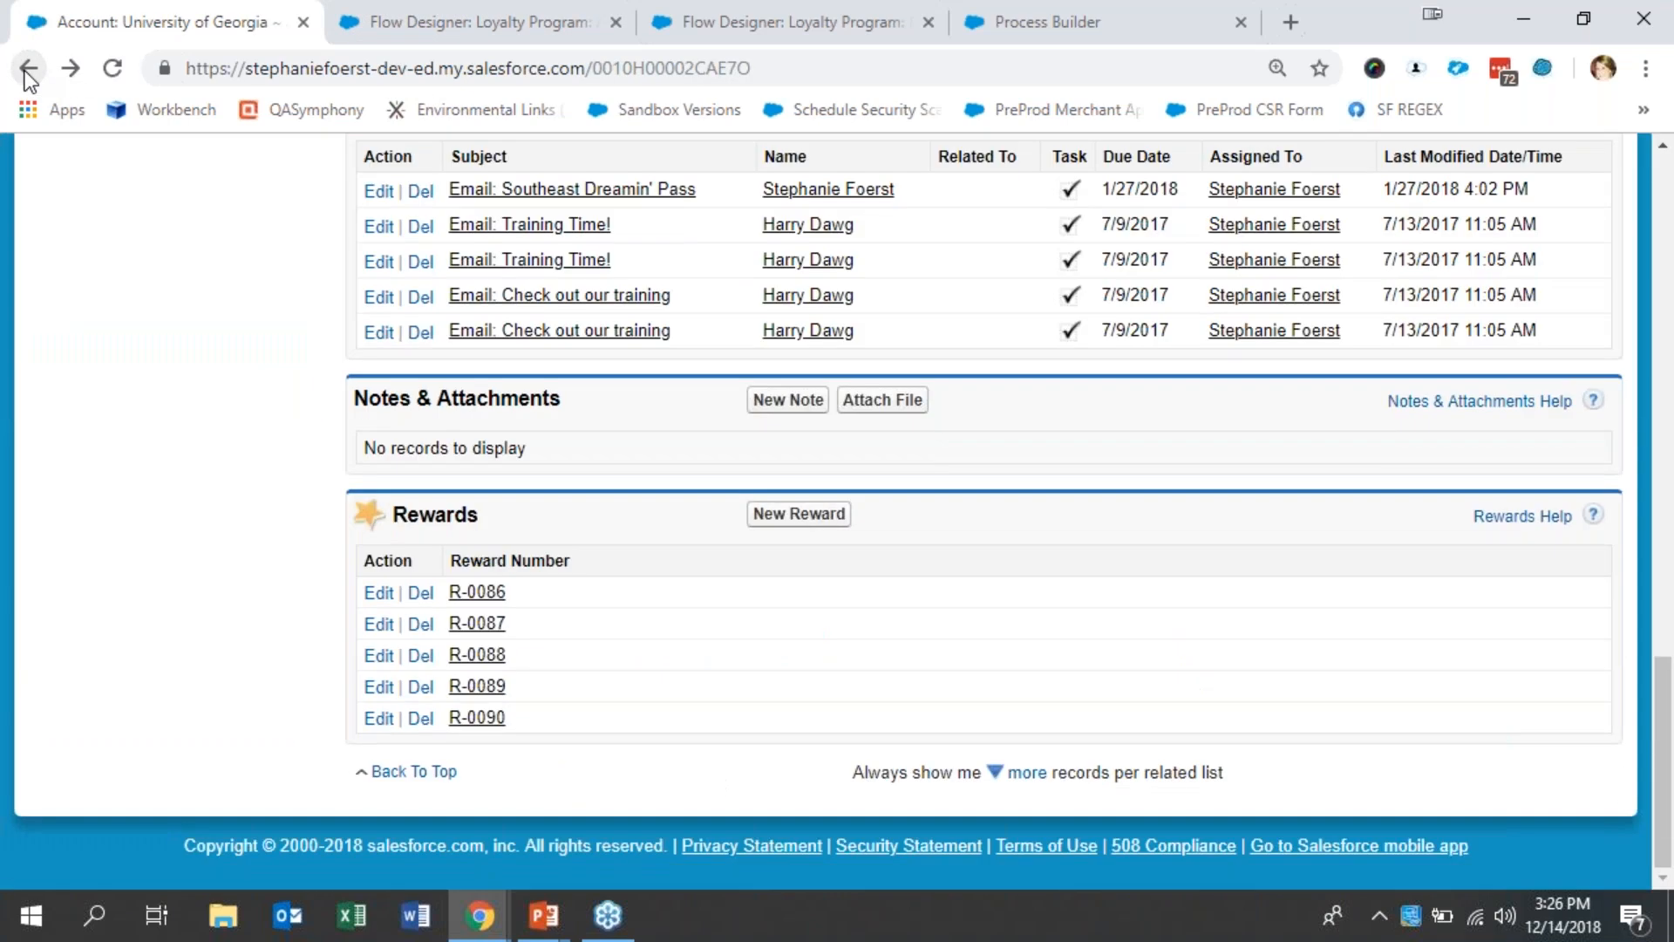
- Look at the Loyalty Program: Manually Create flow, then copy the record ID from the University of Georgia account's URL
left_click(785, 9)
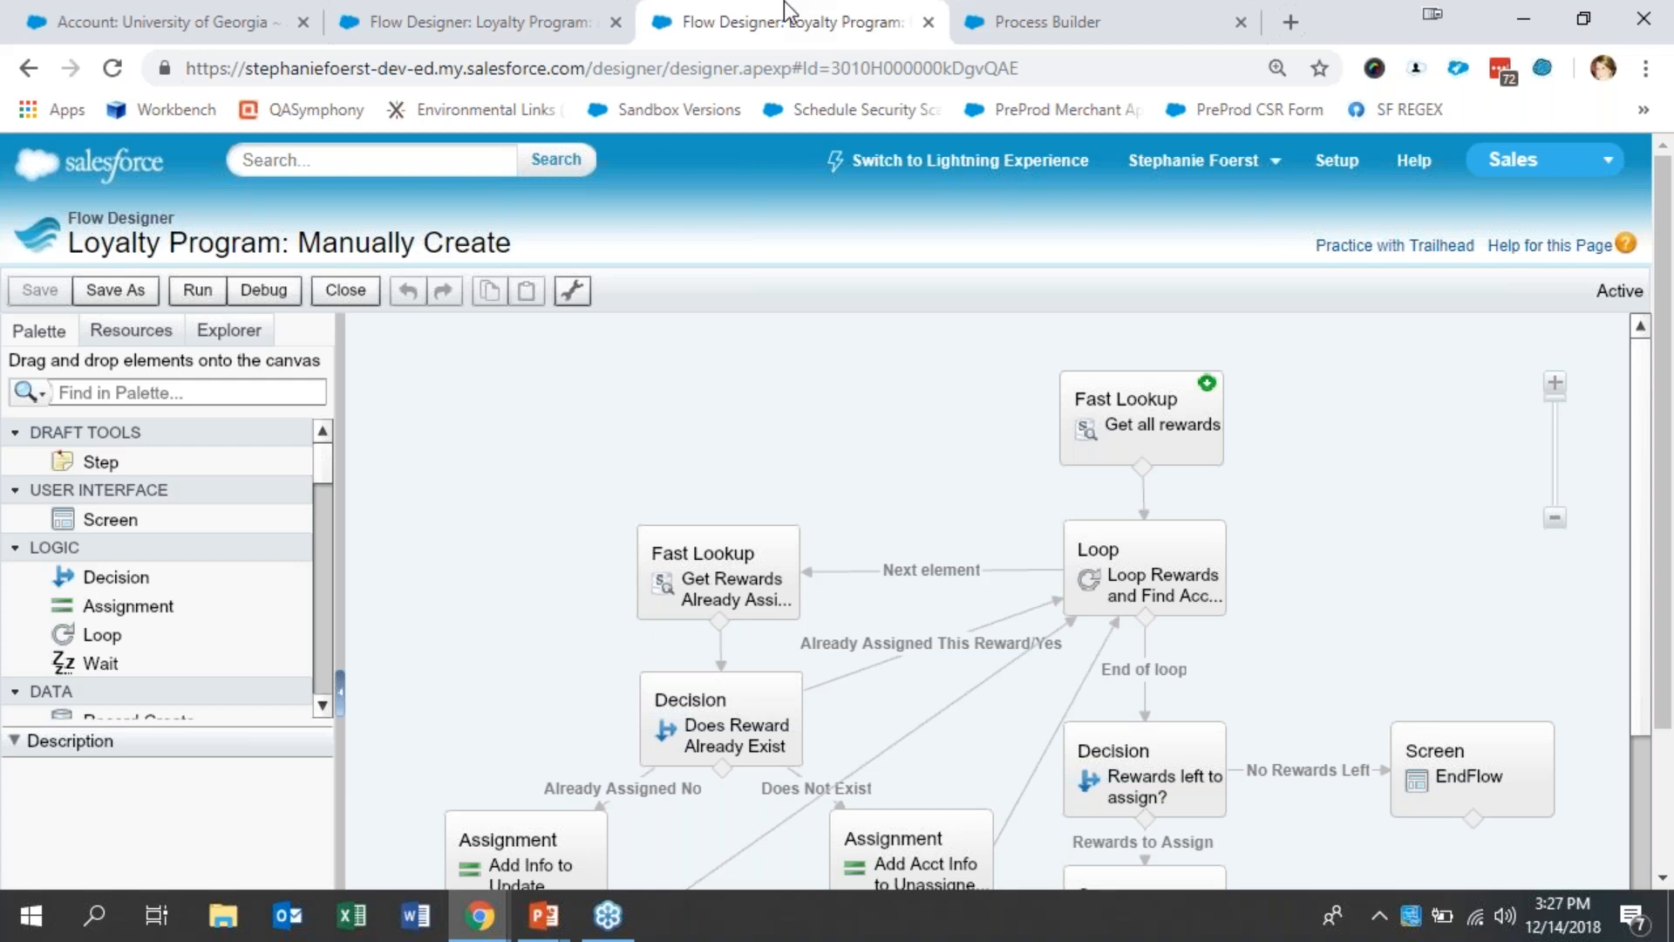
left_click(229, 21)
left_click(636, 68)
double_click(636, 68)
key("ctrl+c")
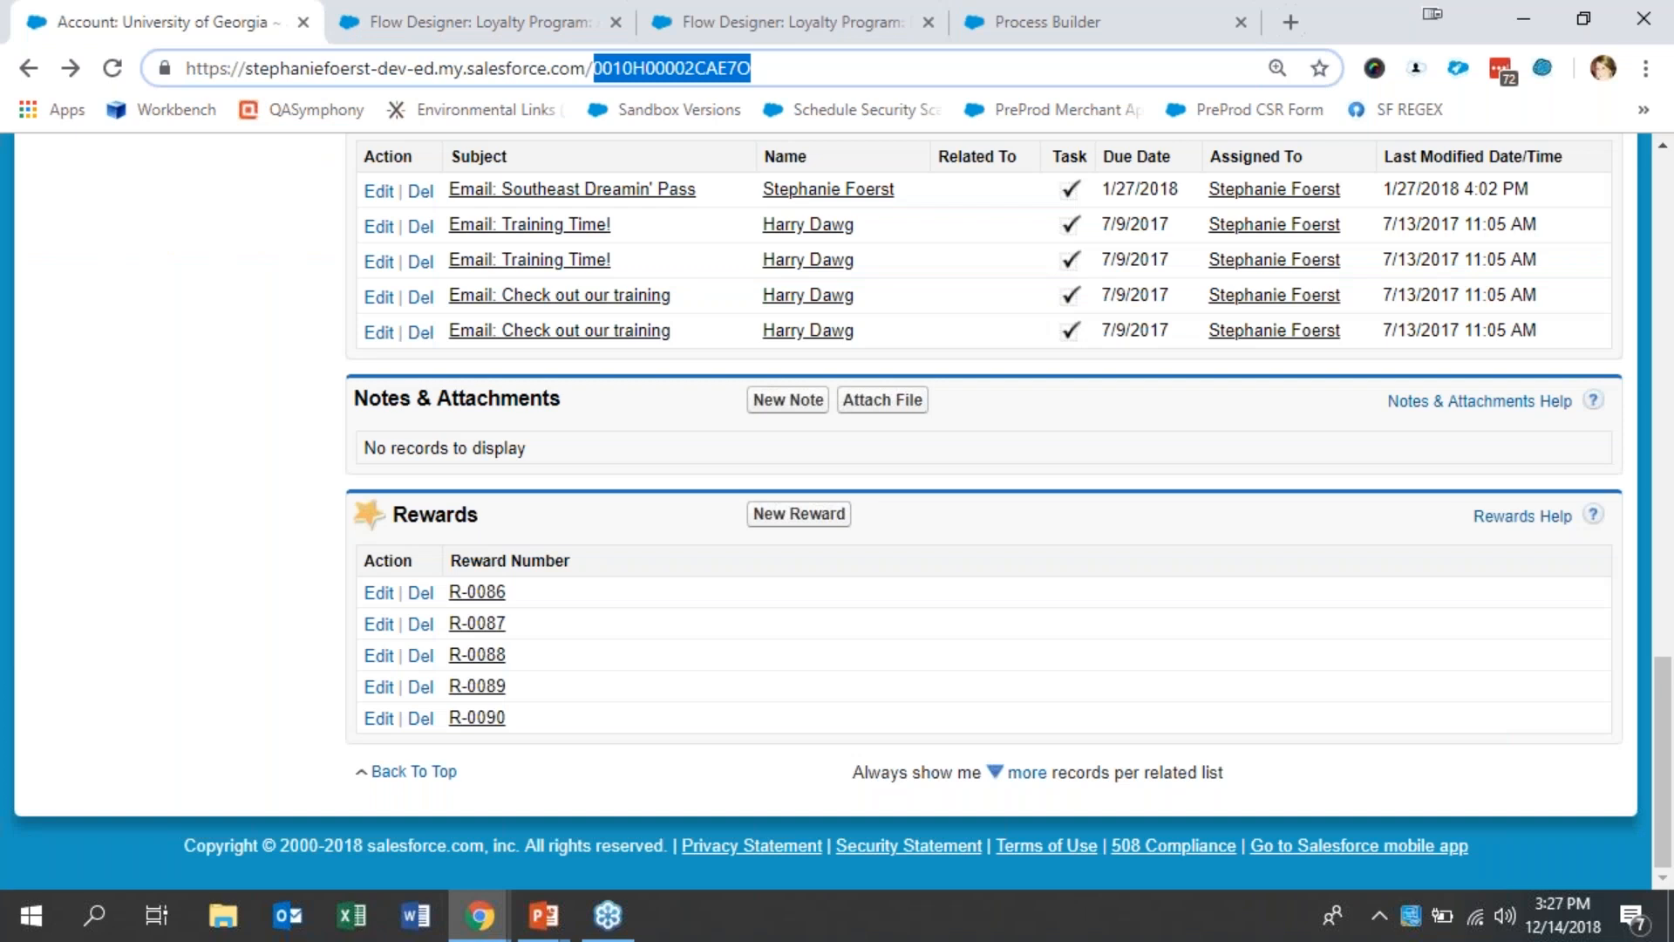
- Debug the Loyalty Program: Manually Create flow with the copied account ID as the varAcctID input
left_click(867, 2)
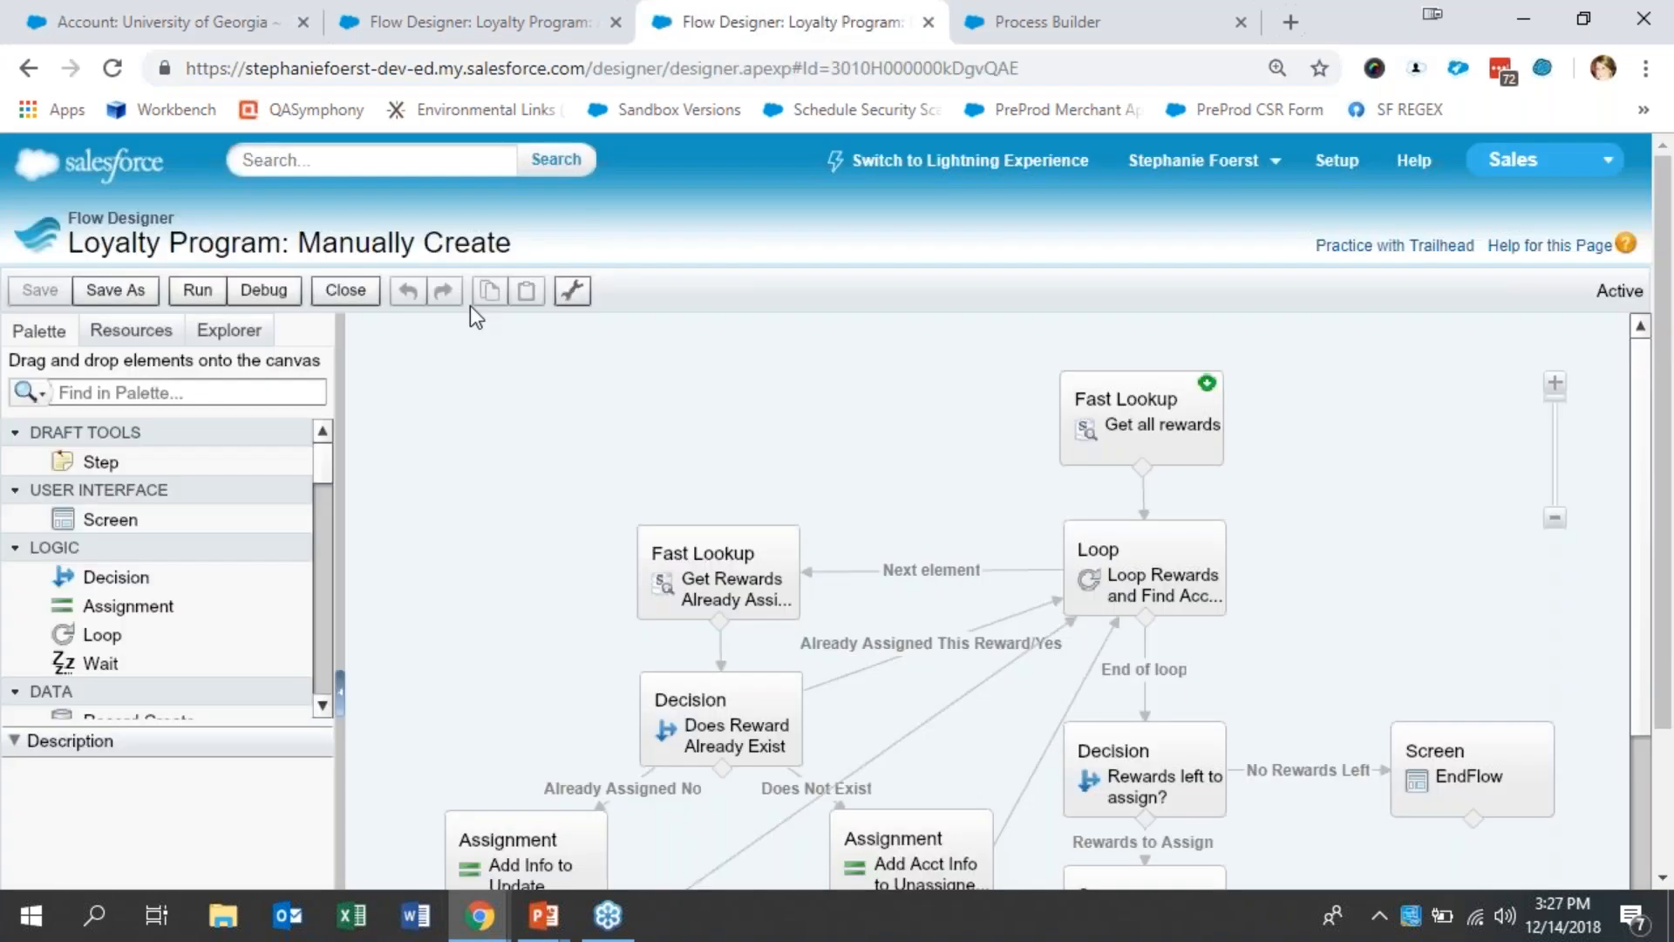
left_click(274, 290)
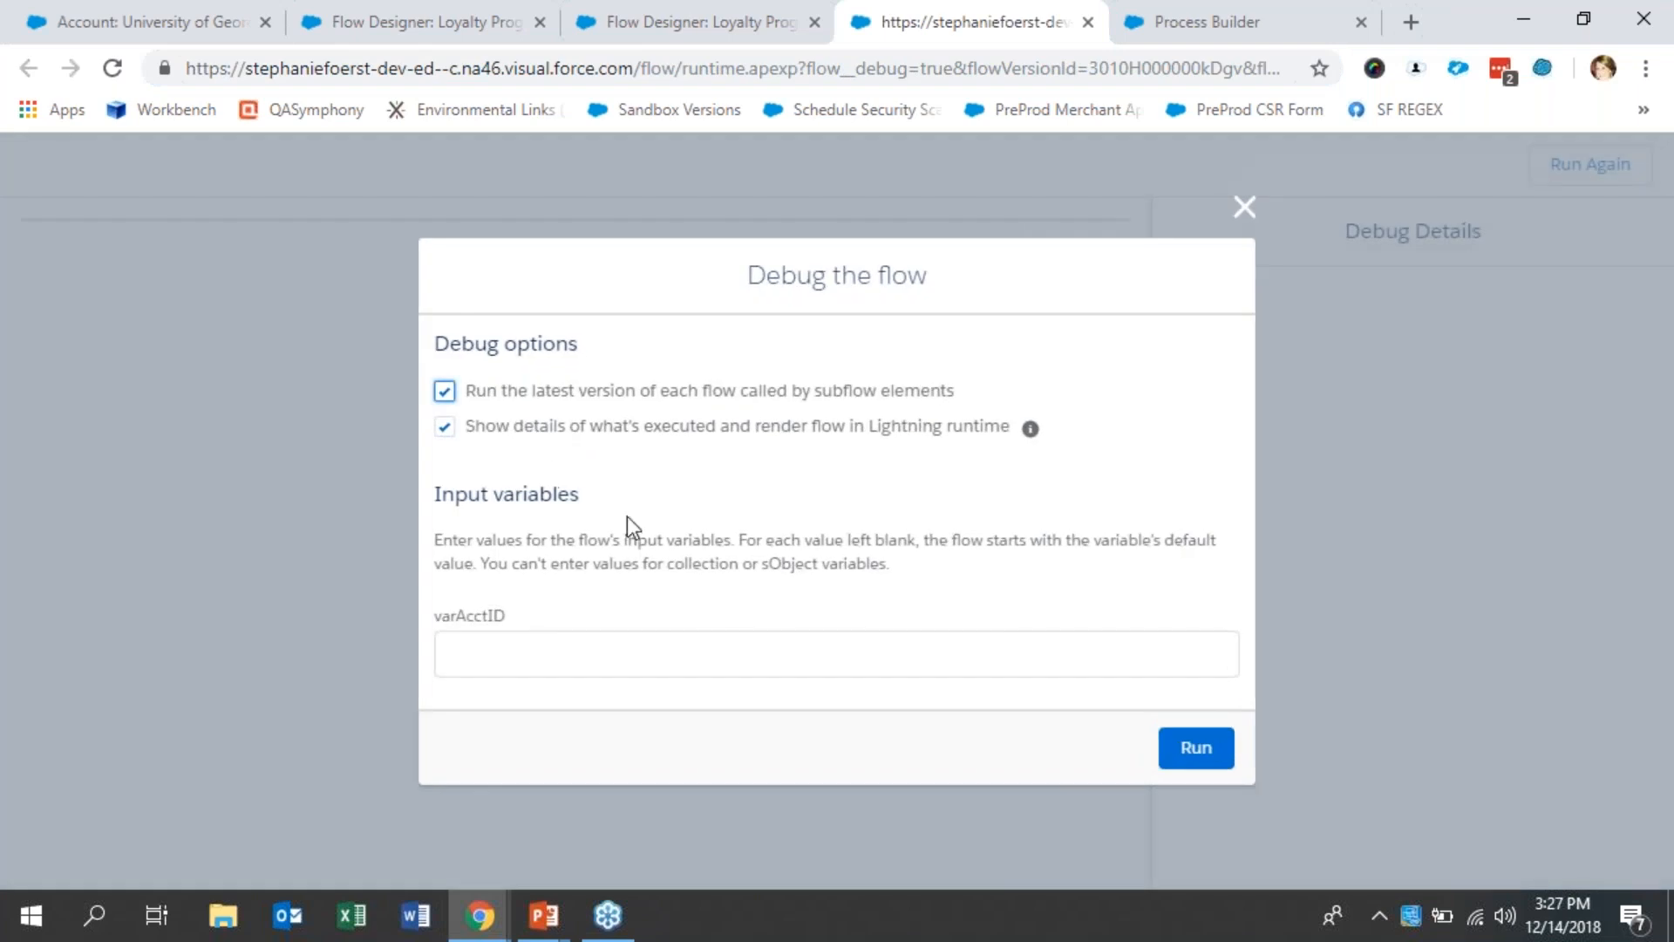
left_click(547, 640)
key("ctrl+v")
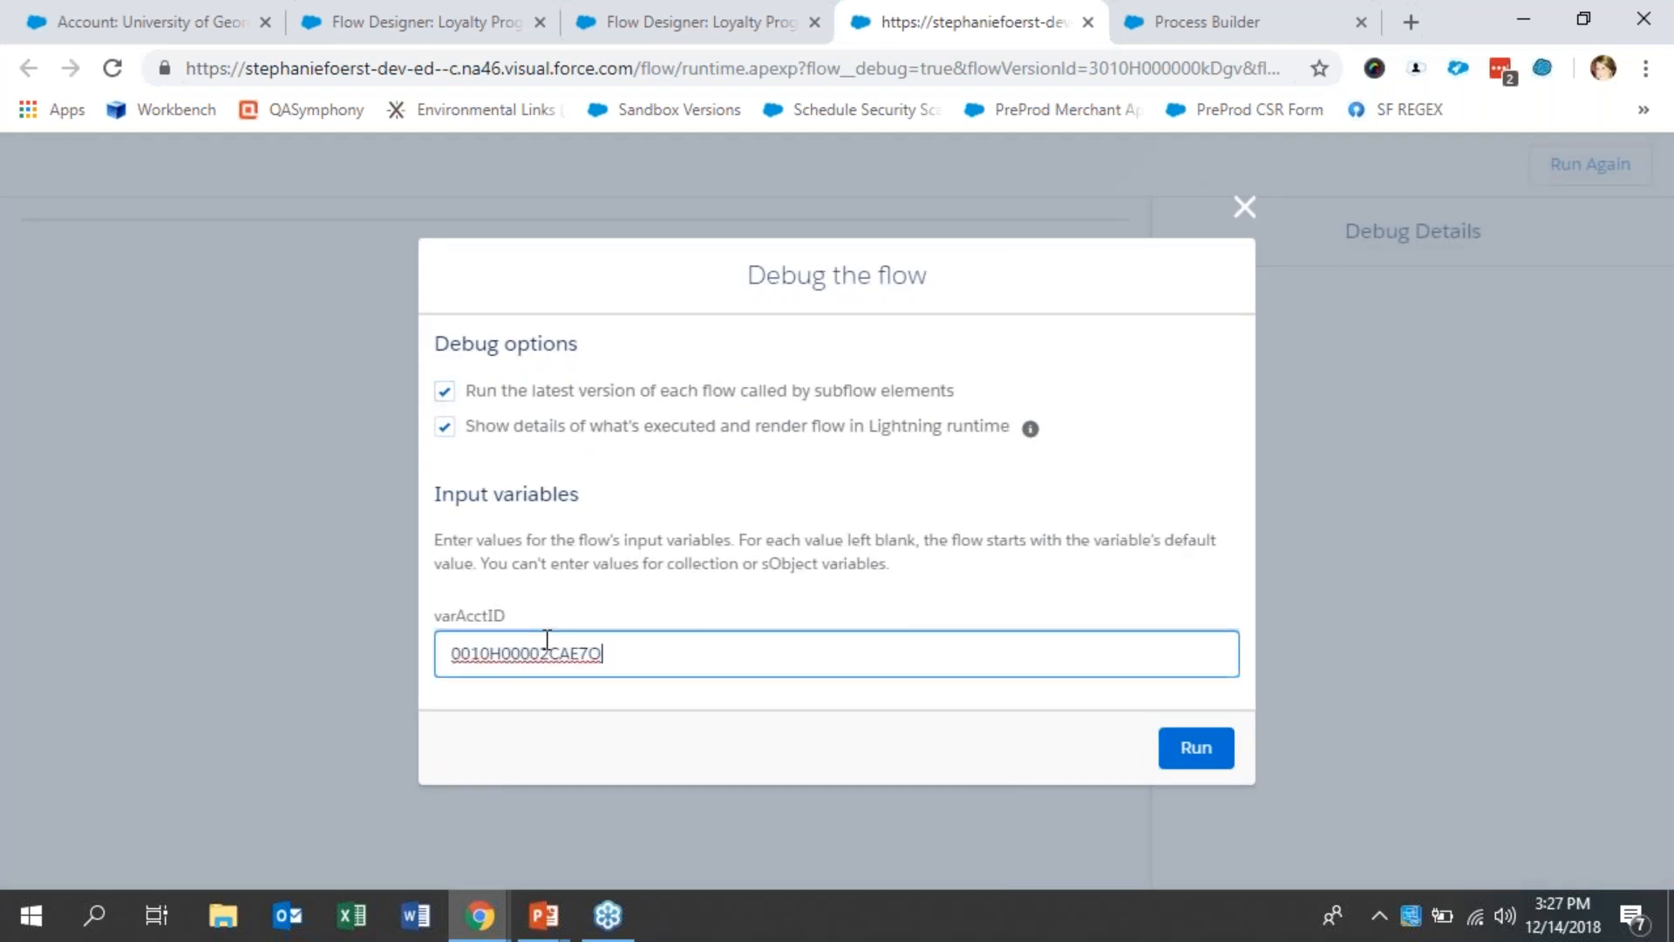
left_click(1189, 765)
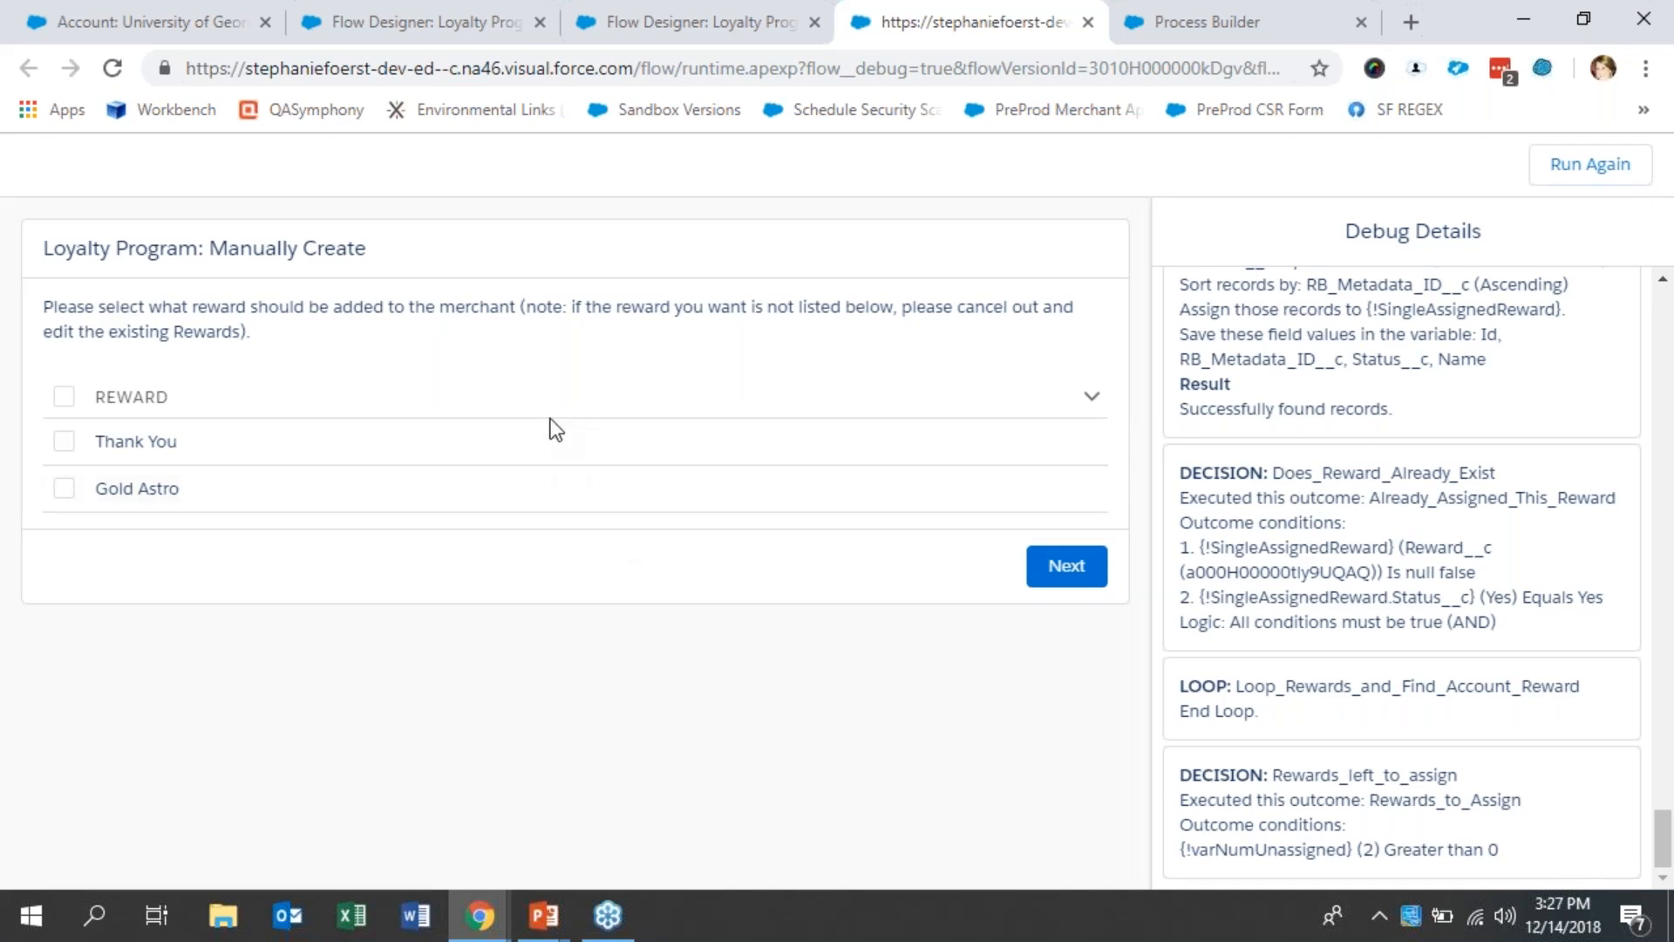
- Compare the offered rewards with the account's Rewards list, select only Gold Astro in the debug run and continue
left_click(124, 9)
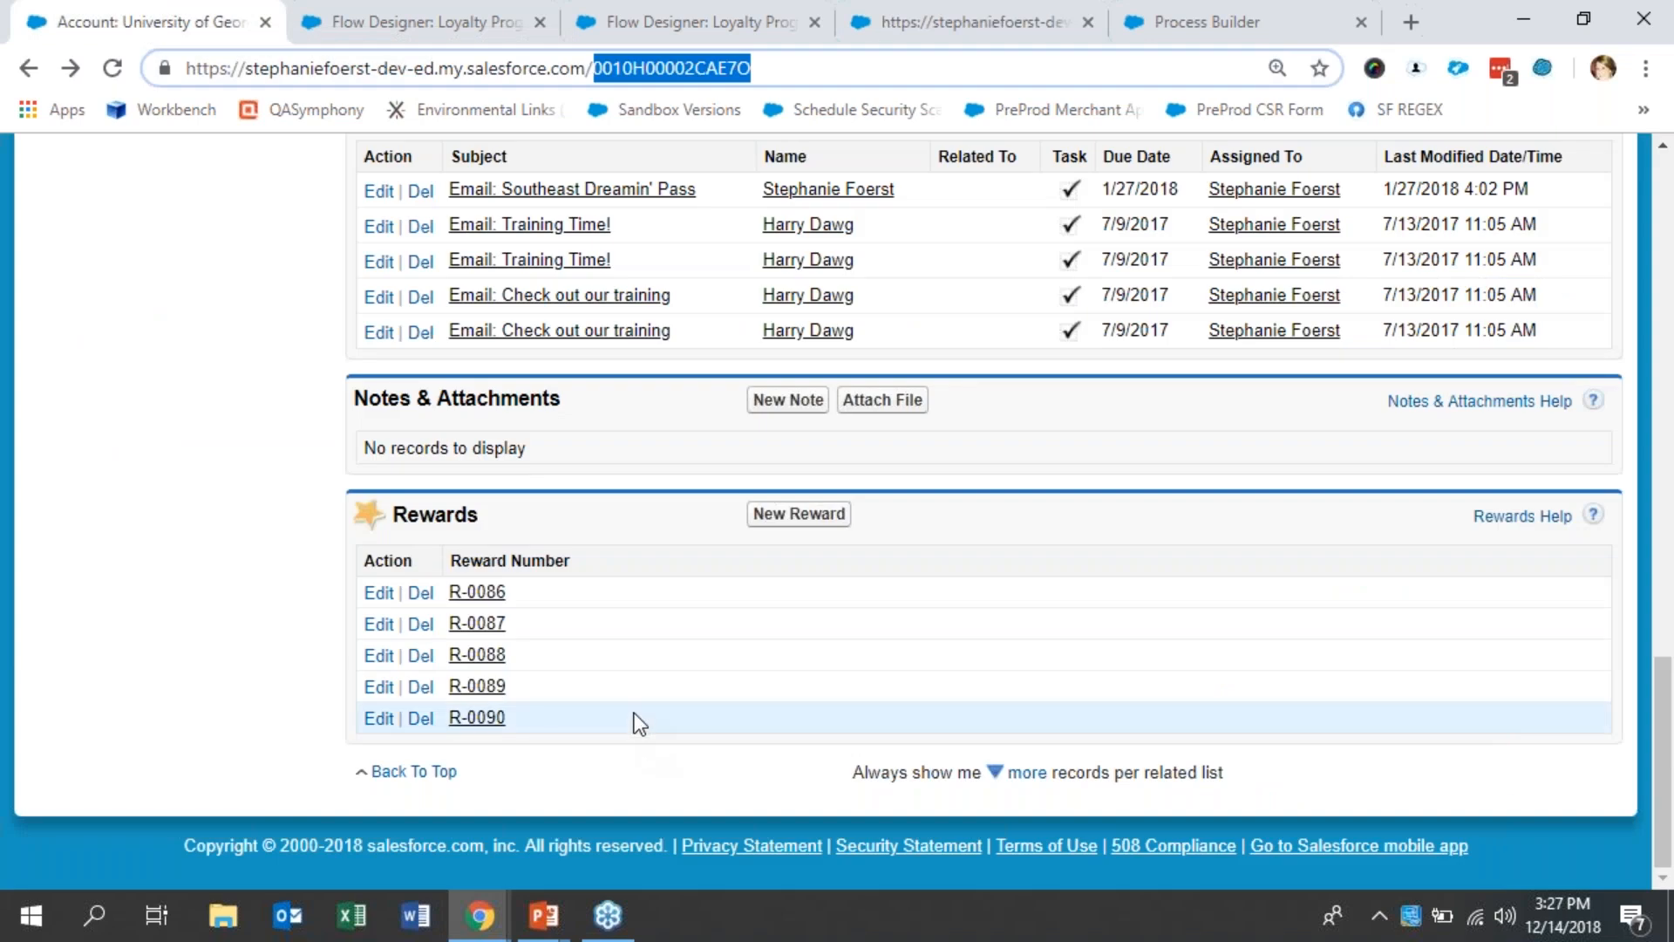
left_click(923, 9)
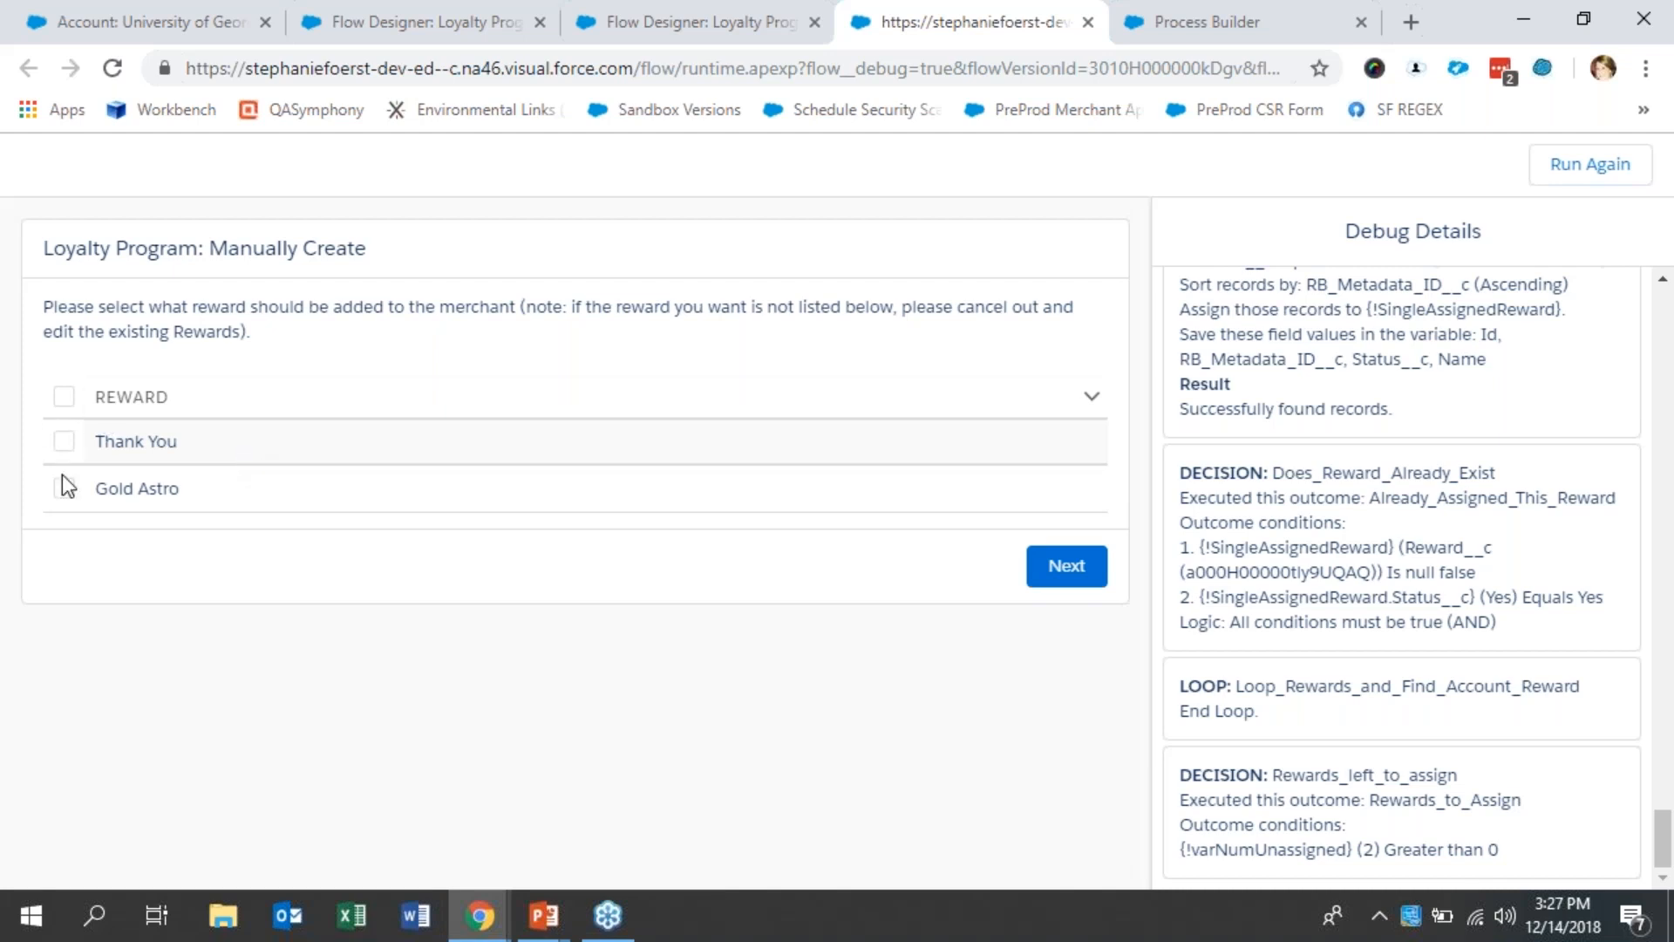
left_click(62, 442)
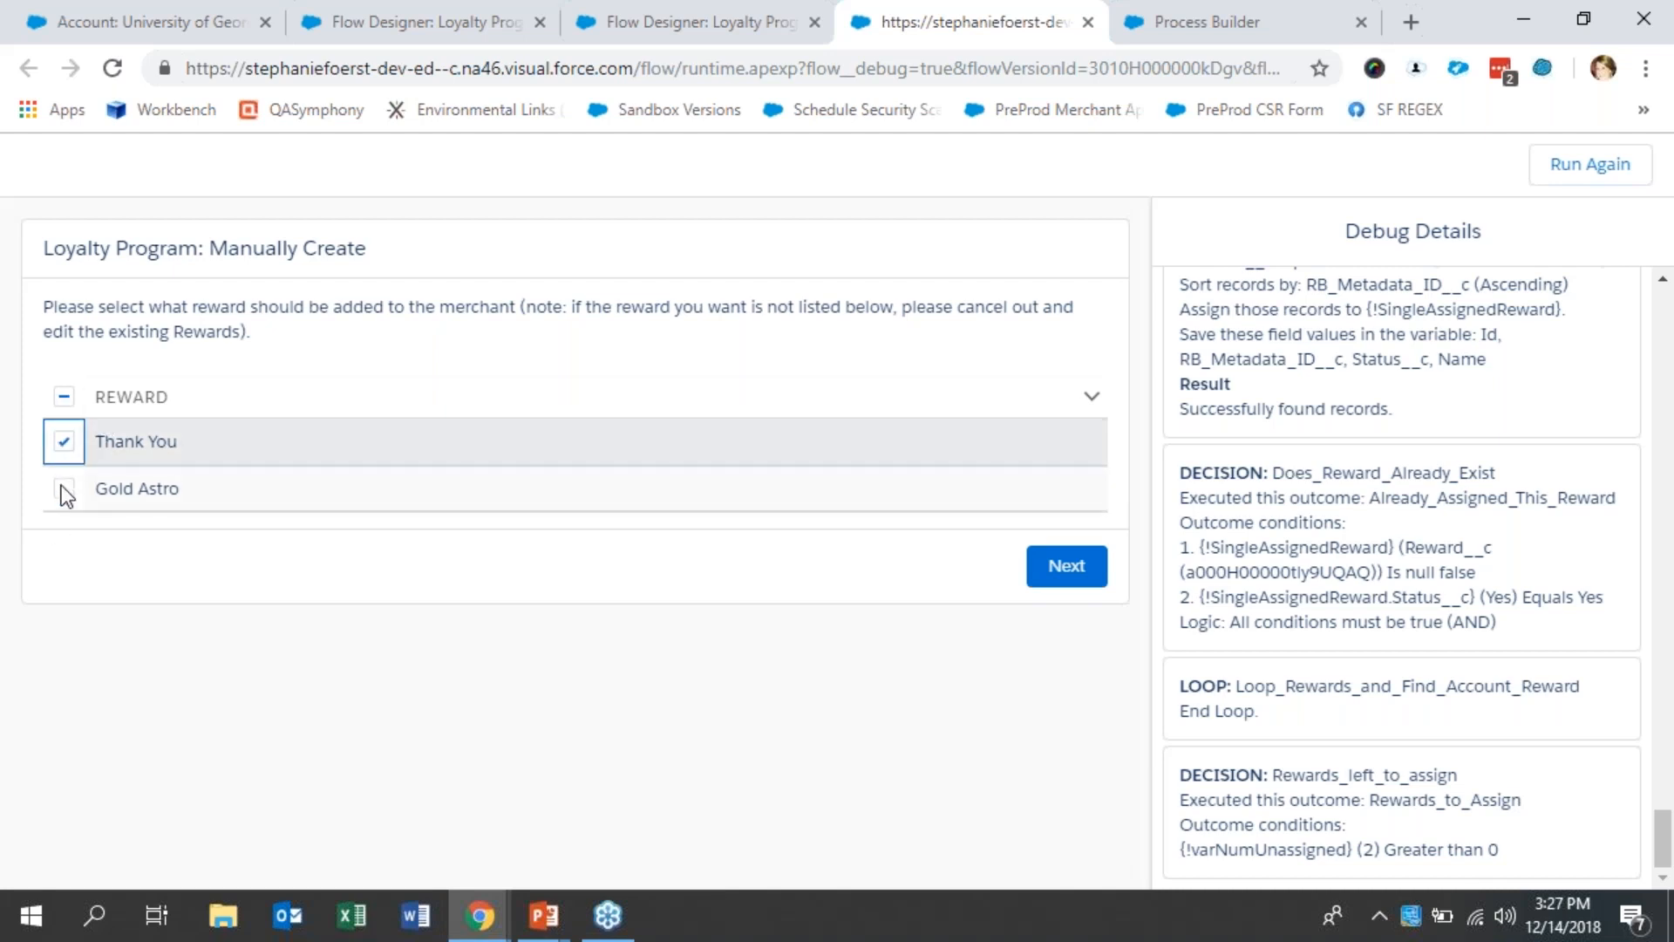
left_click(63, 486)
left_click(63, 441)
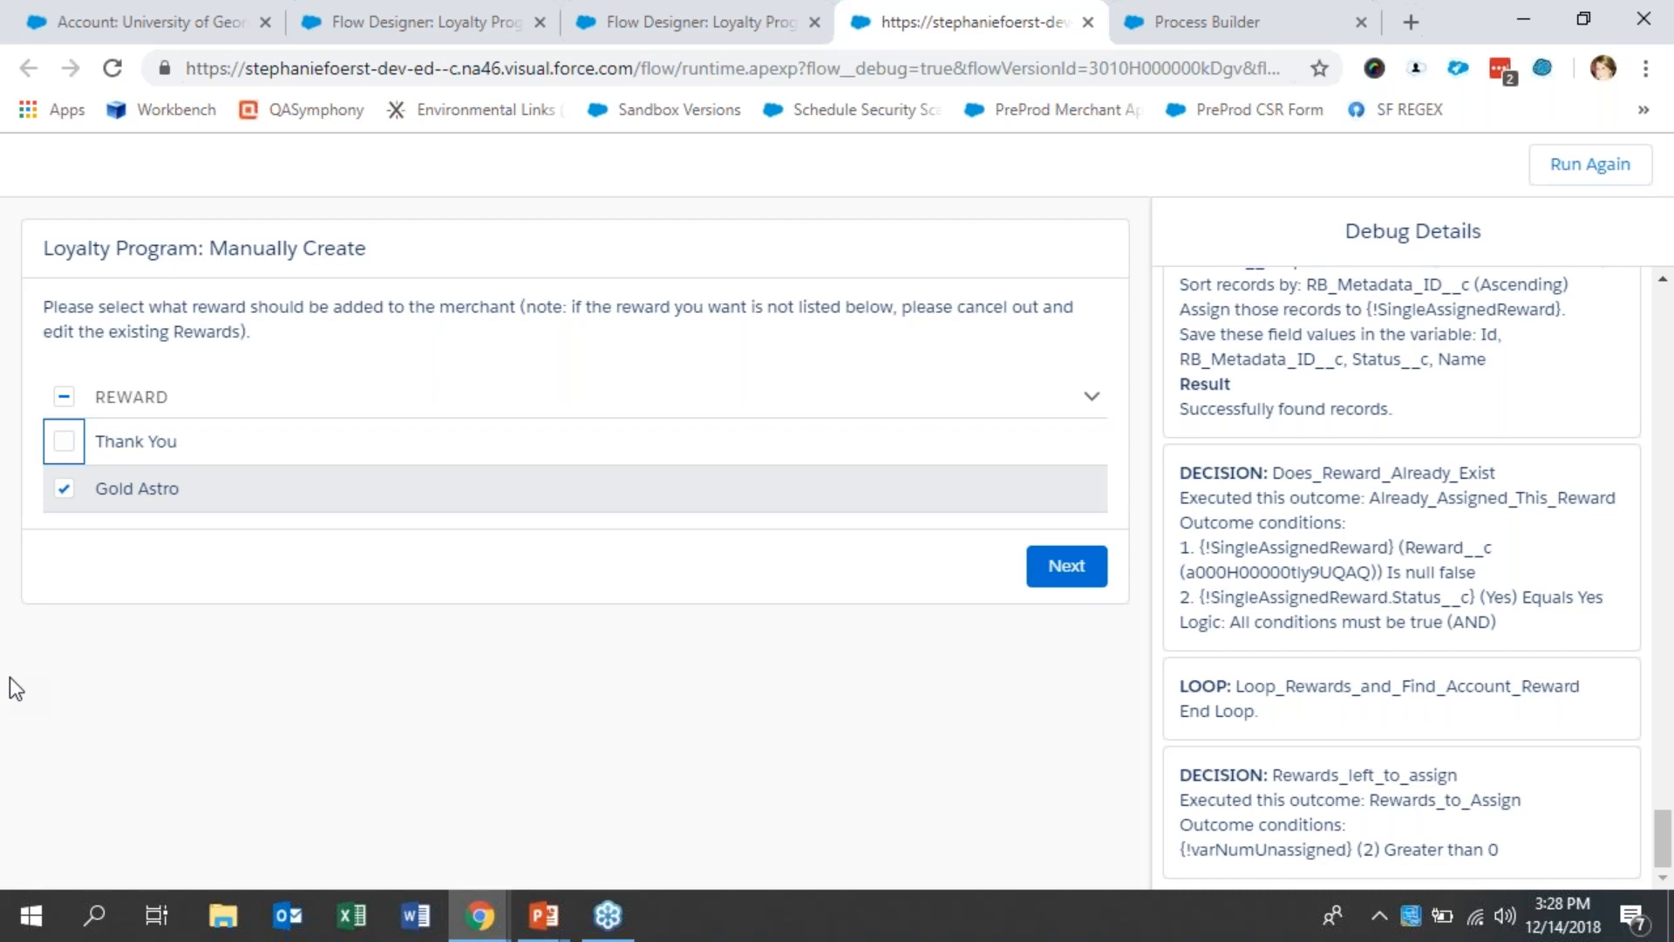
left_click(1071, 576)
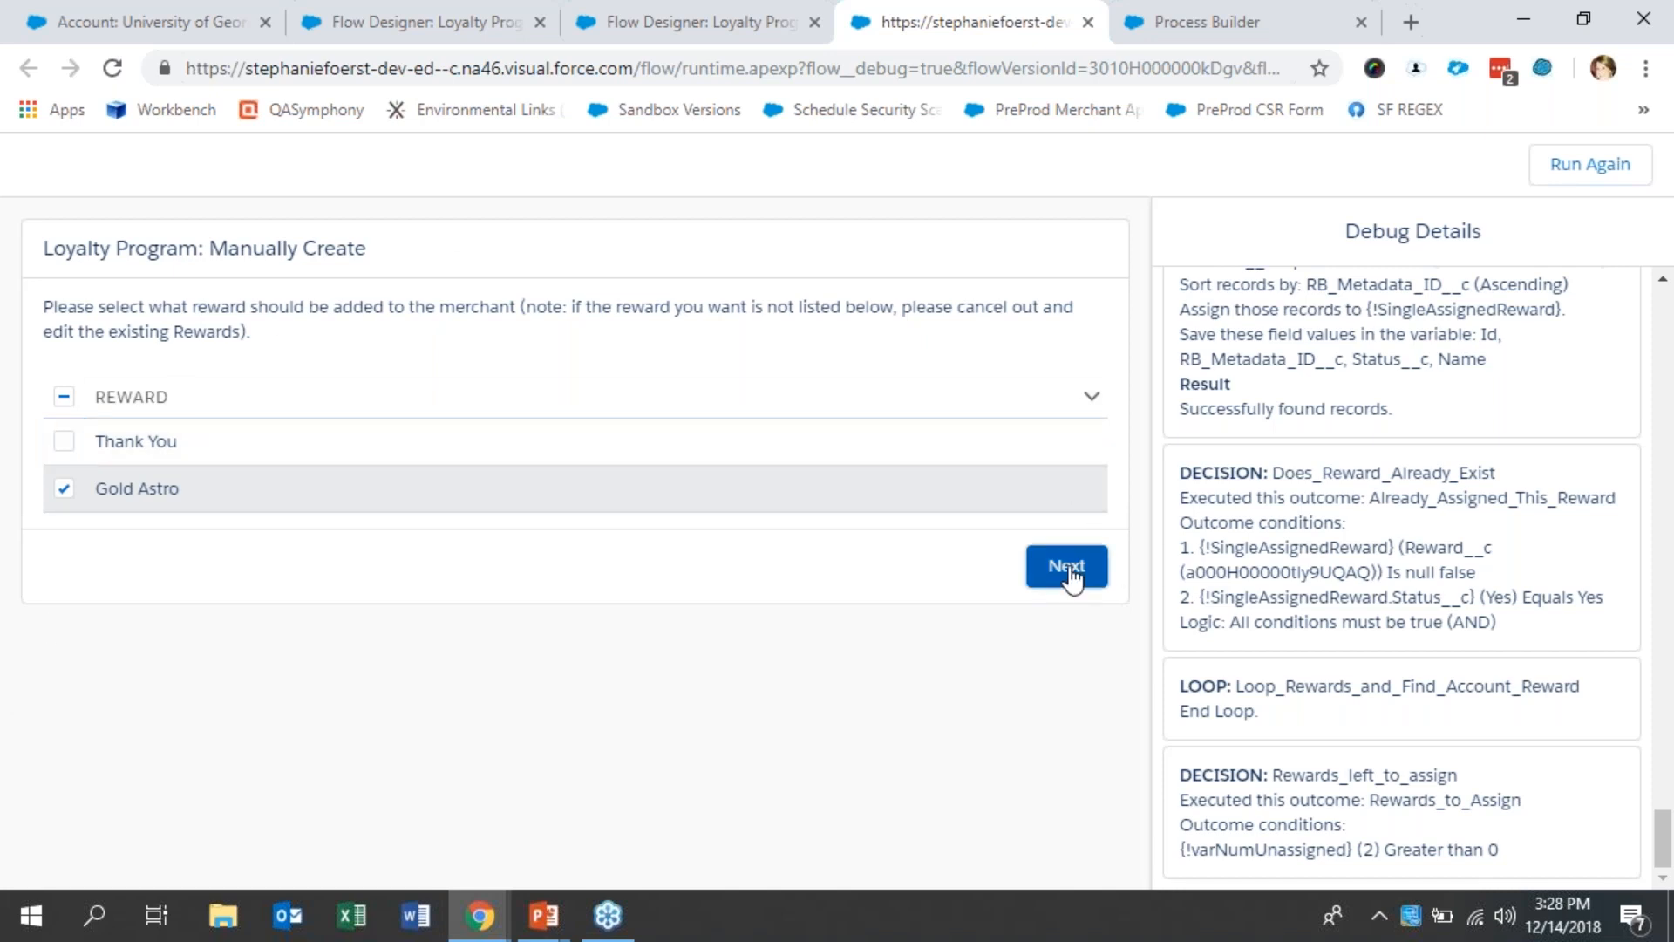
- Enter "Golden hoodie winner!" as the note for why Gold Astro is being set, and finish the flow run
left_click(613, 430)
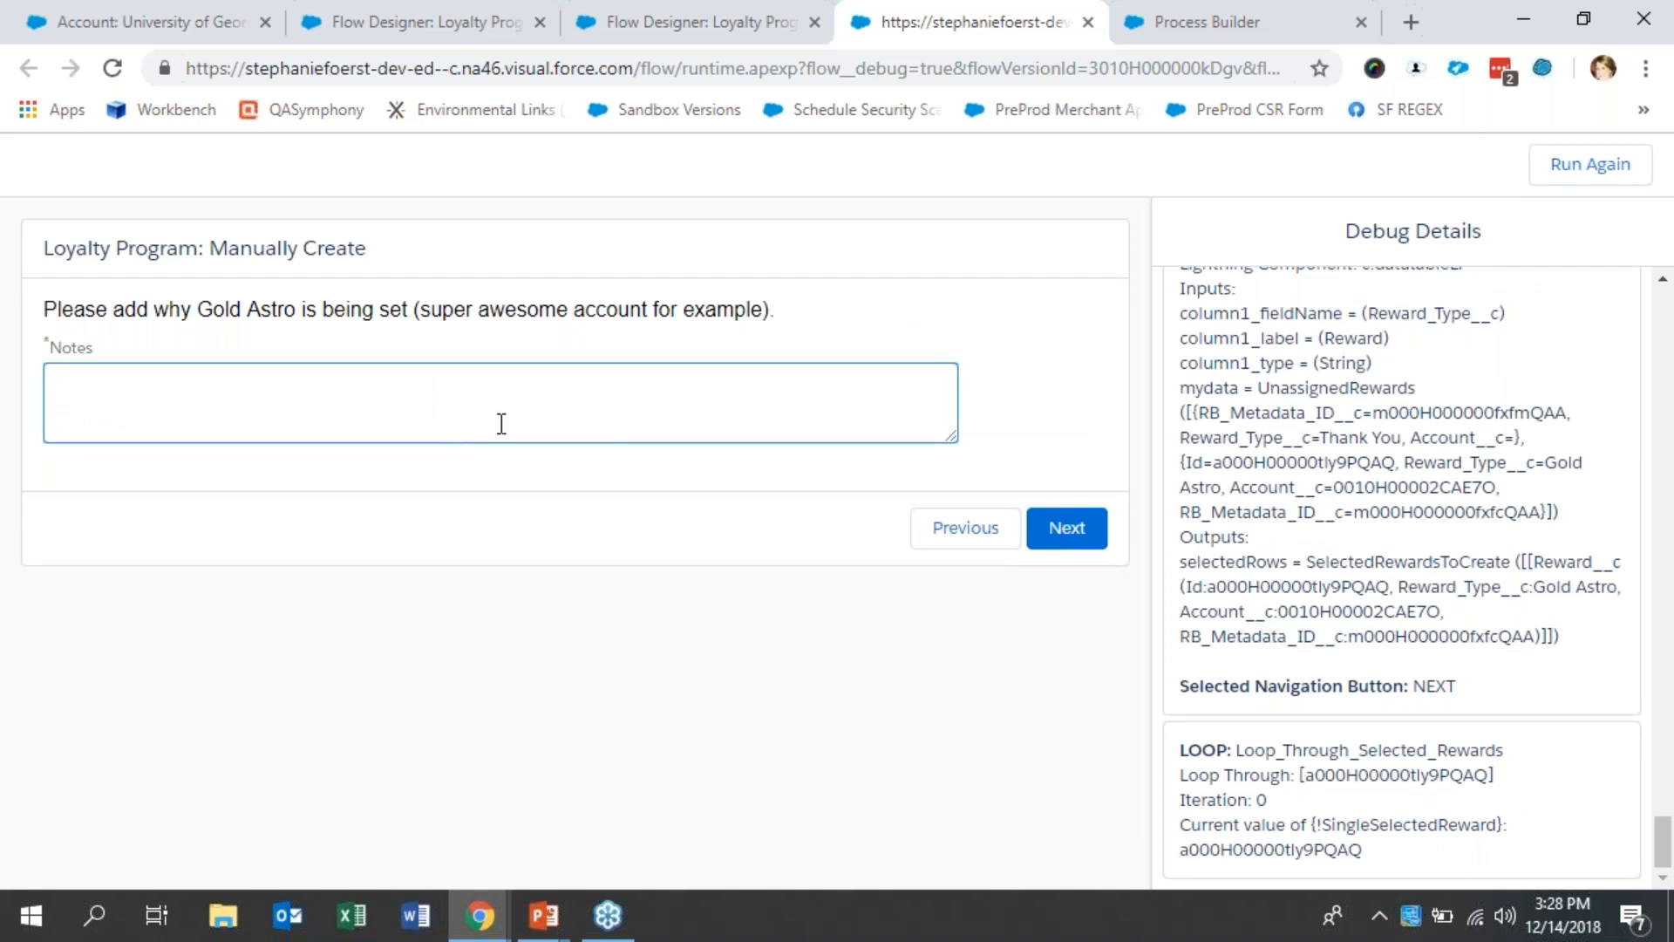
type("Golden hoodie winner!")
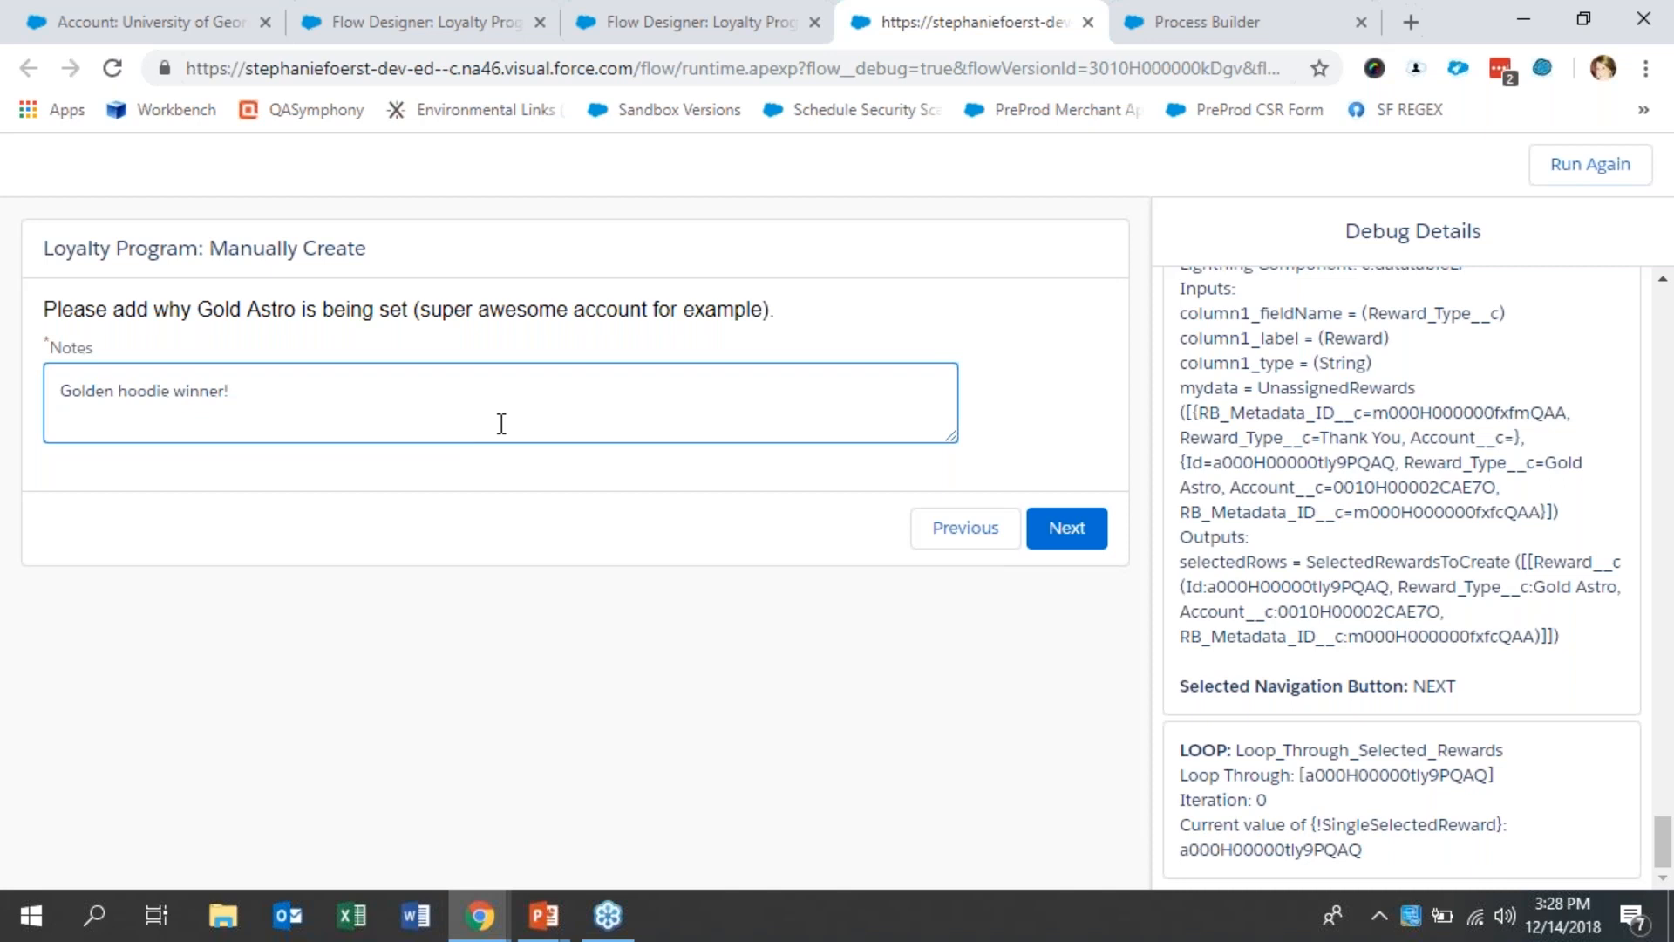
left_click(1094, 527)
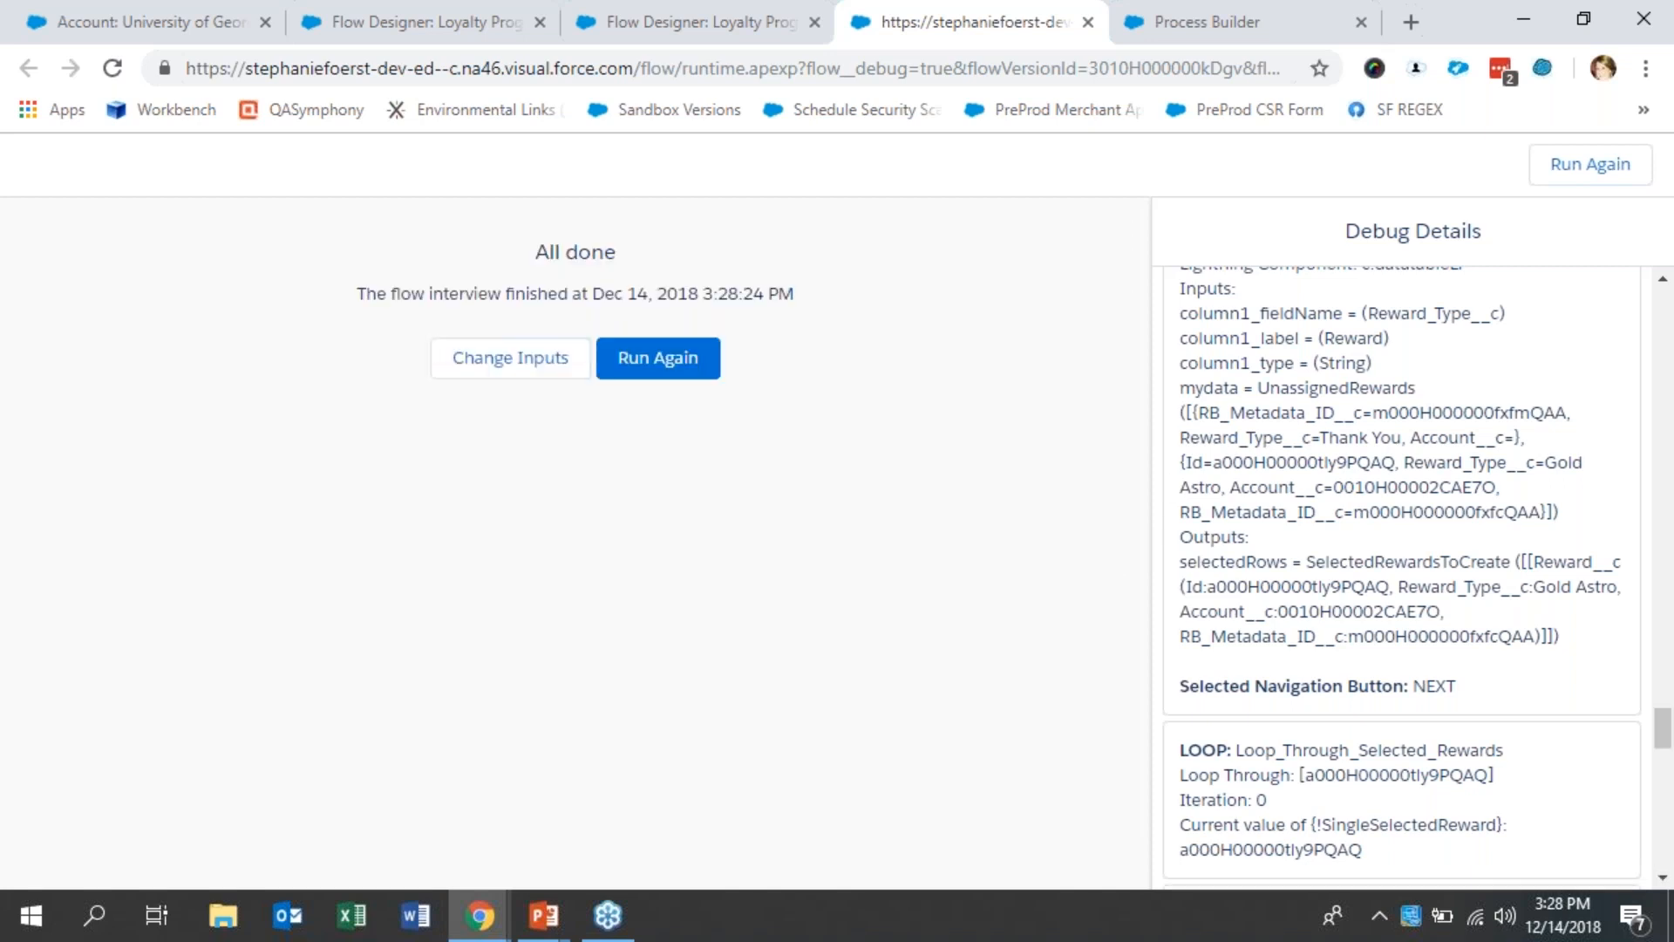
- Refresh the account to recheck its Rewards list, then close the debug run and return to the Manually Create flow
left_click(145, 17)
left_click(113, 68)
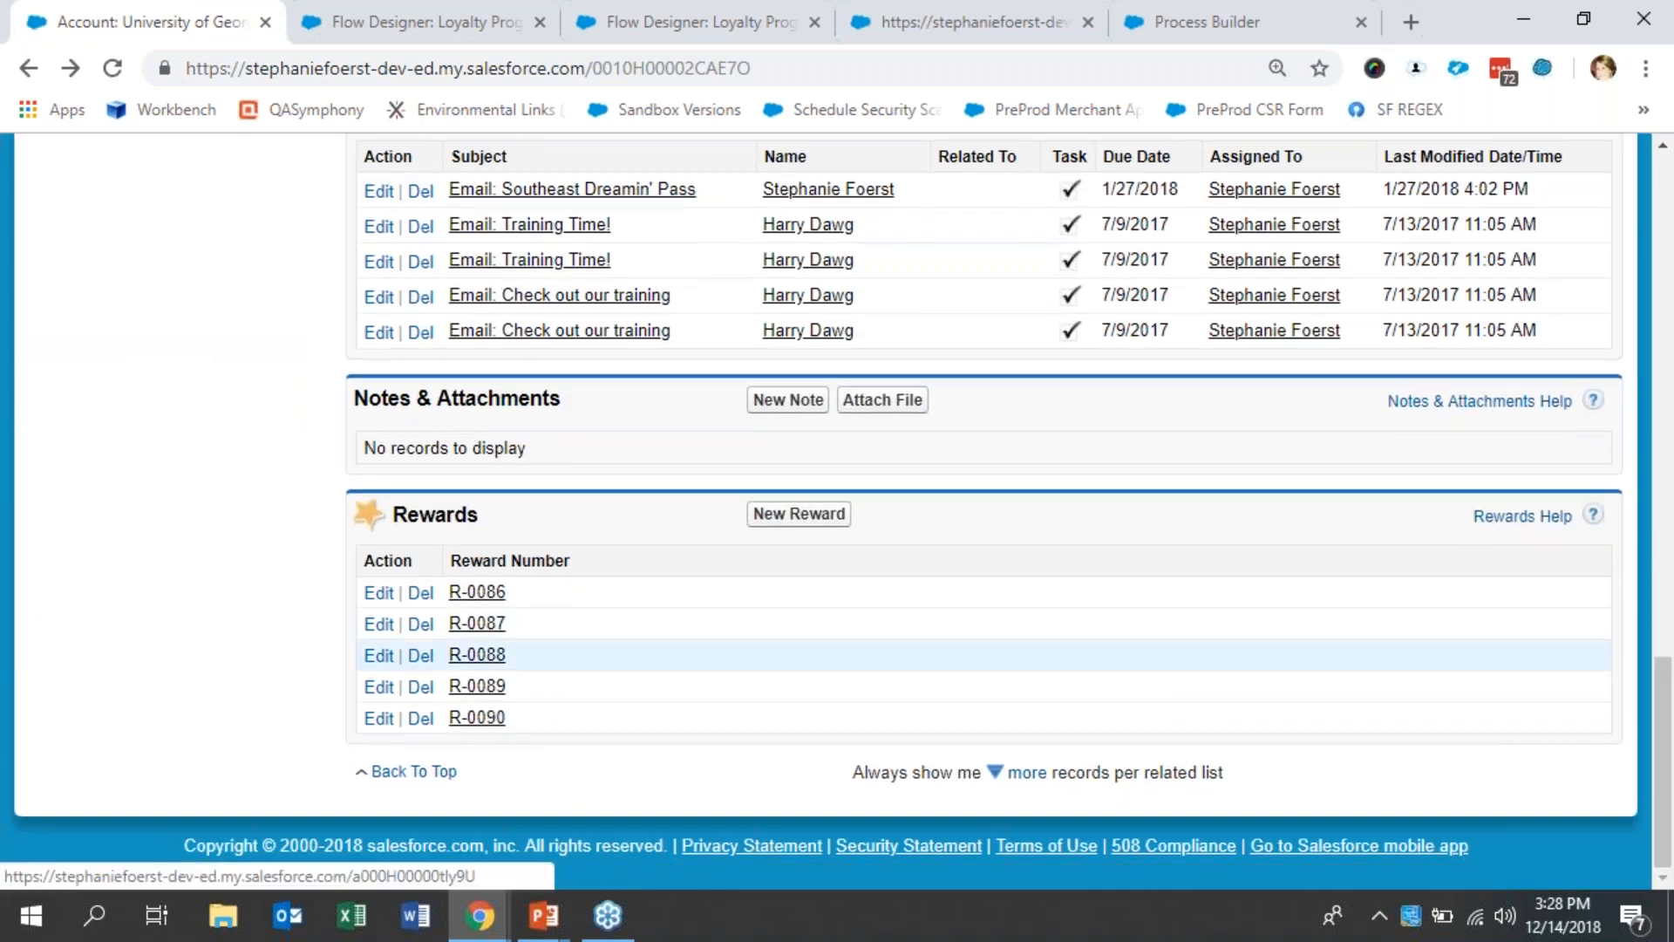
left_click(954, 3)
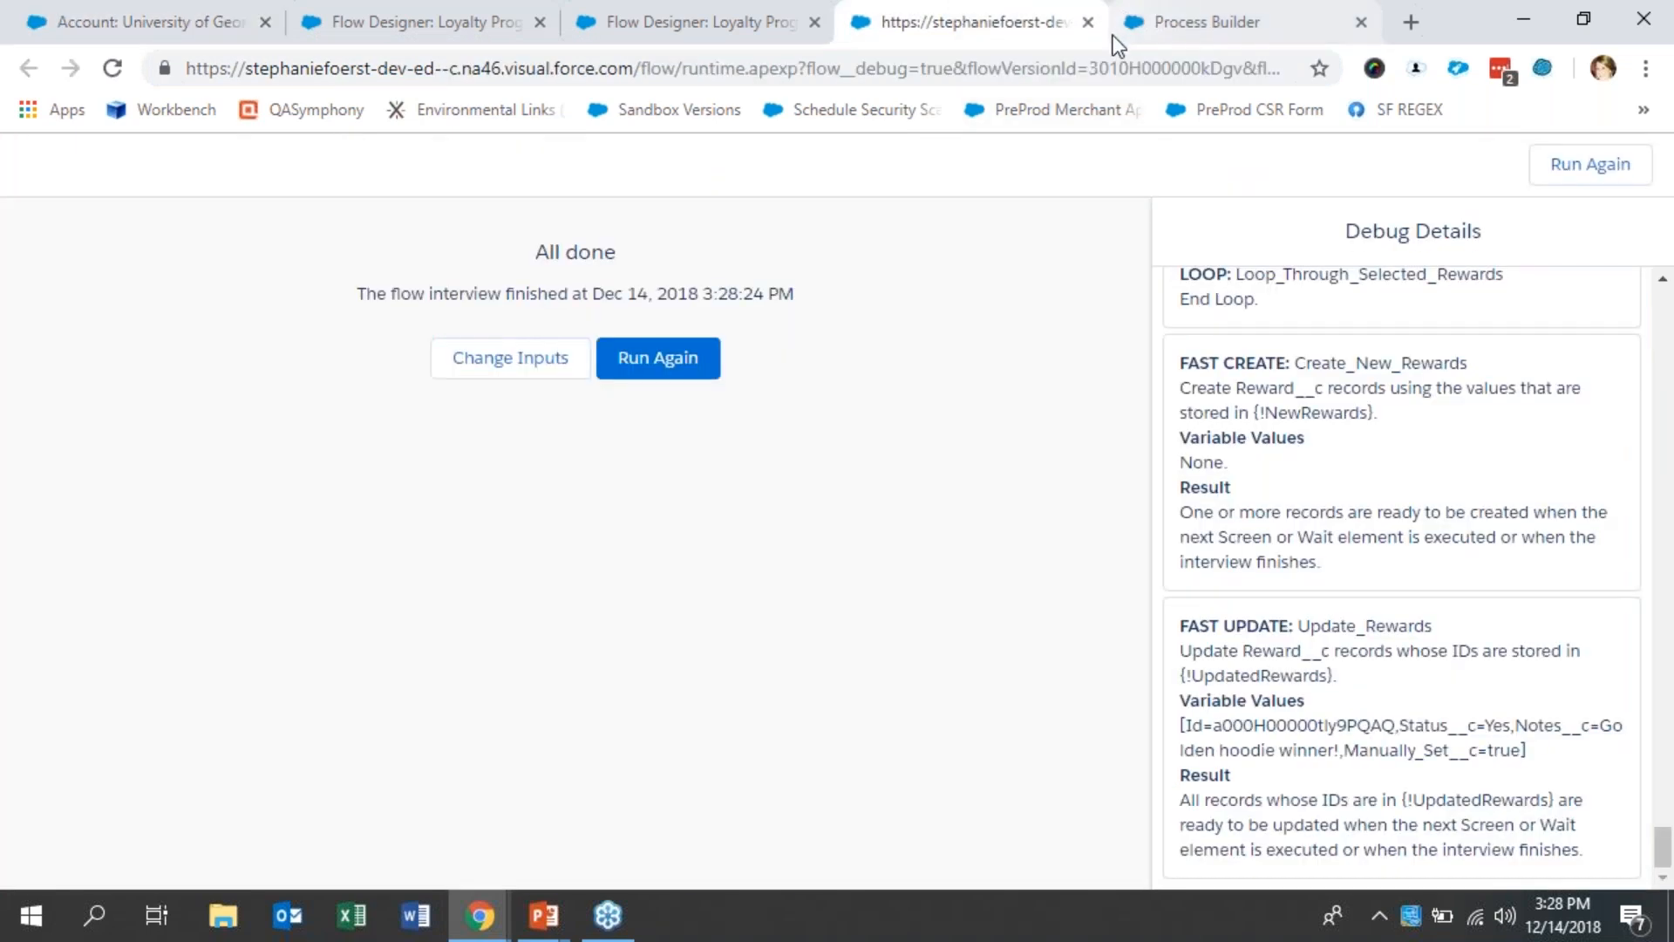
left_click(1088, 23)
left_click(665, 16)
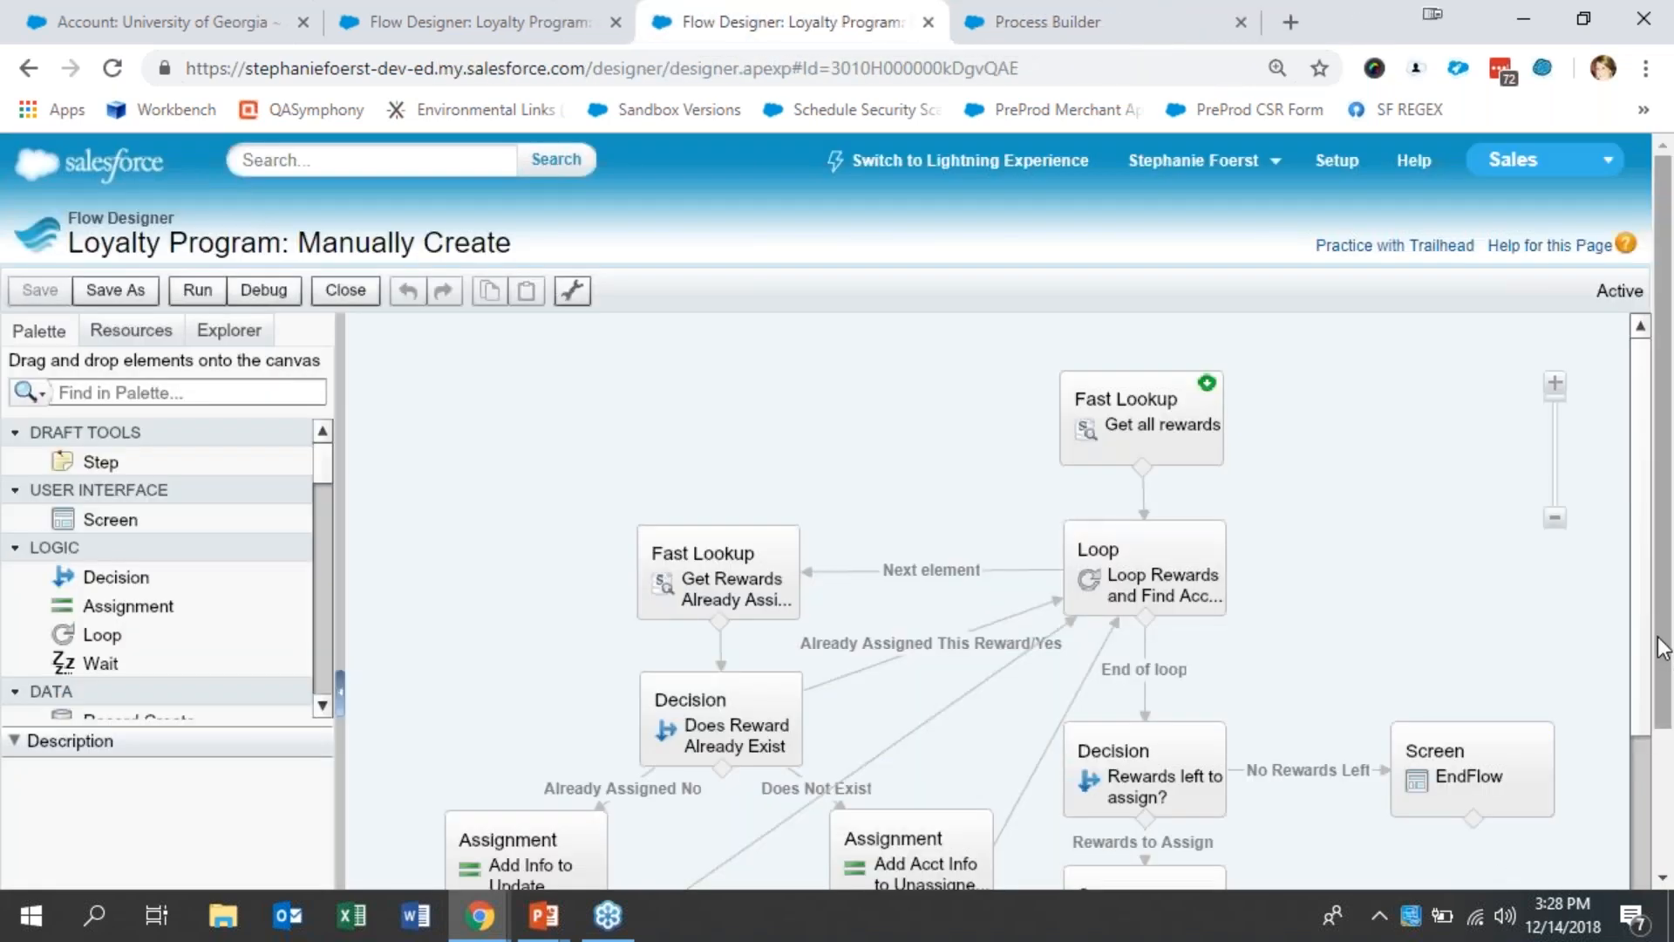
- Examine the Get all rewards lookup's object, filter criteria, target variable and saved fields, and close it without changes
scroll(1648, 717, "down", 3)
scroll(1669, 701, "down", 3)
left_click_drag(1278, 881, 1463, 889)
left_click_drag(1645, 526, 1644, 415)
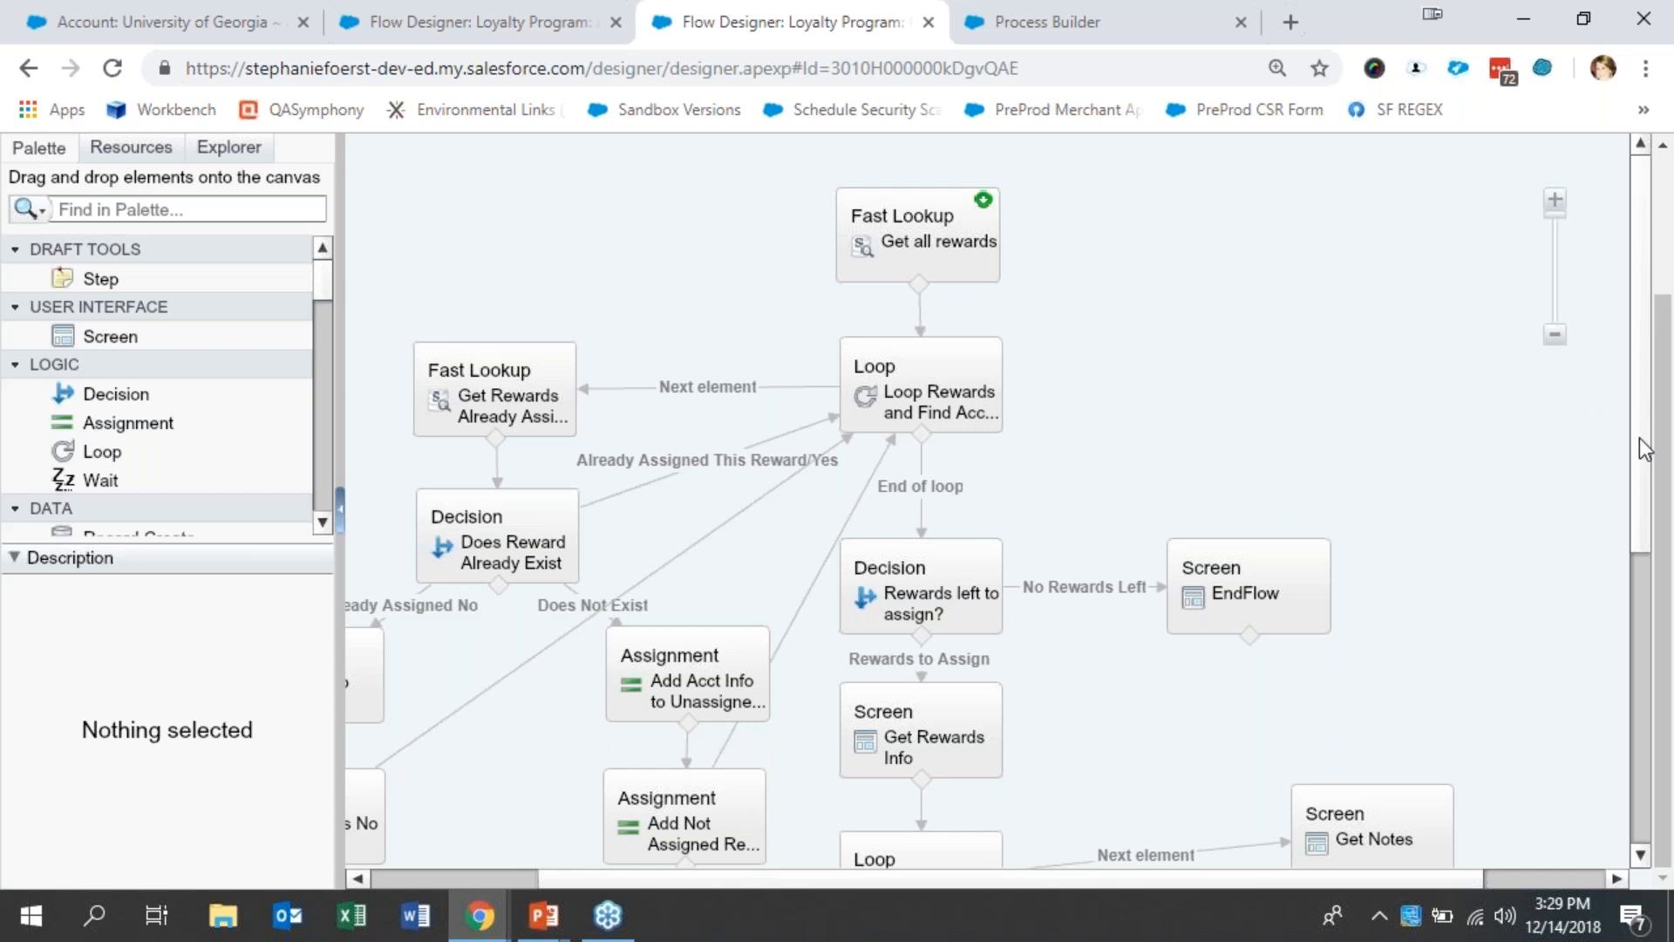
mouse_move(1352, 809)
left_click_drag(1296, 877, 1046, 811)
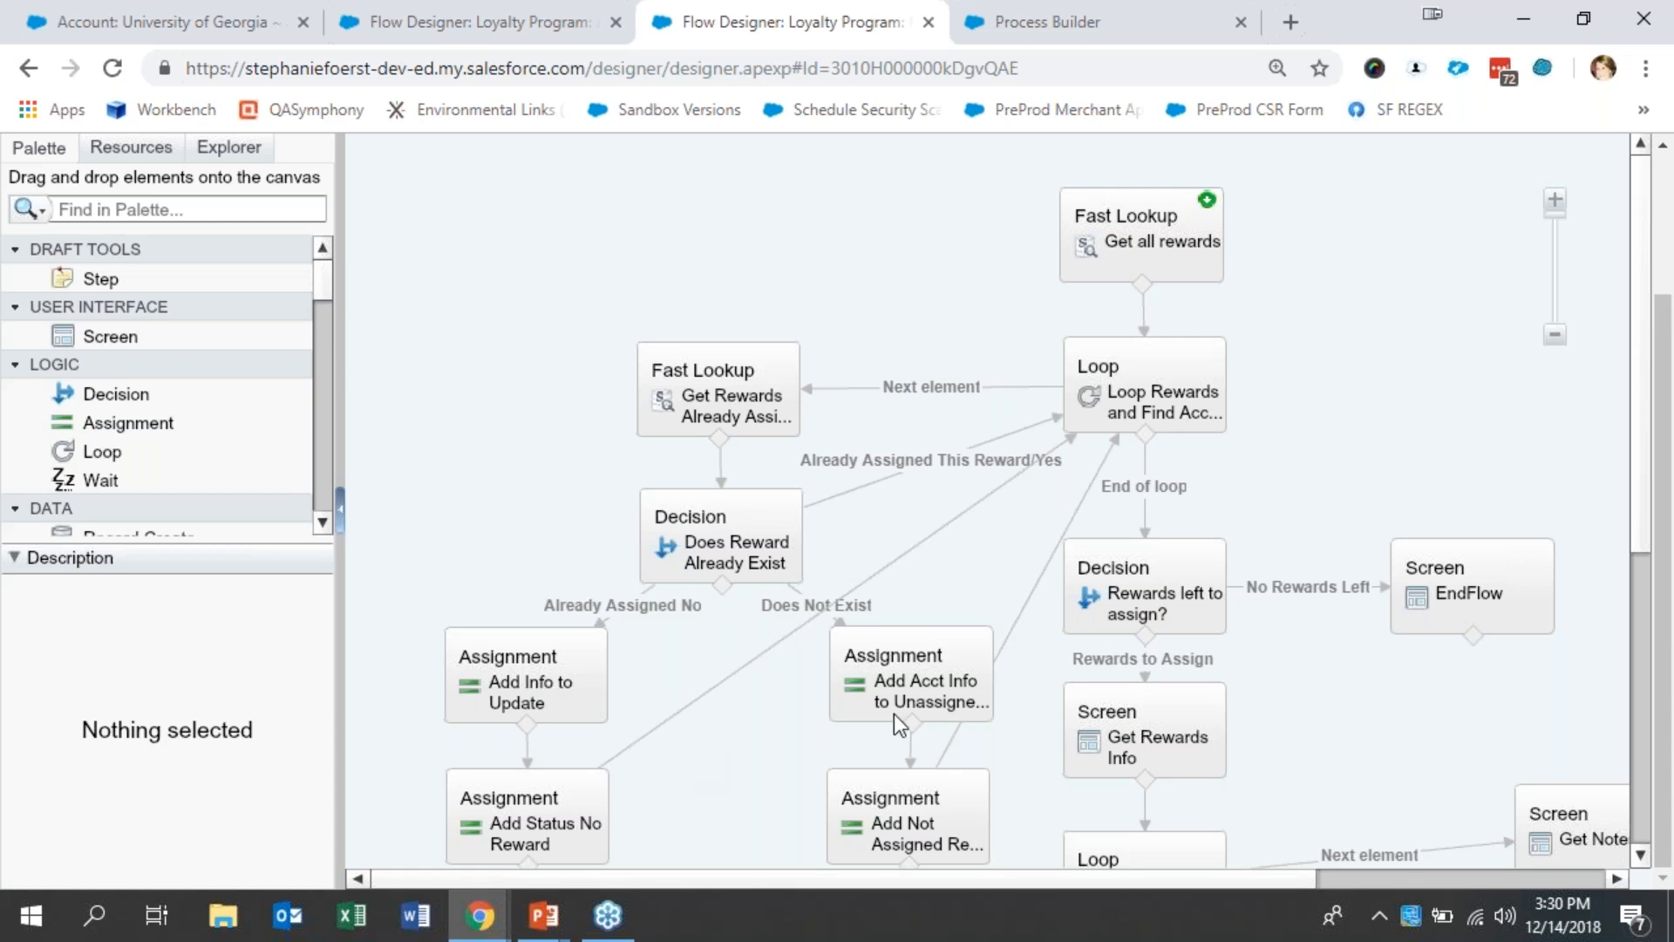
left_click(1134, 253)
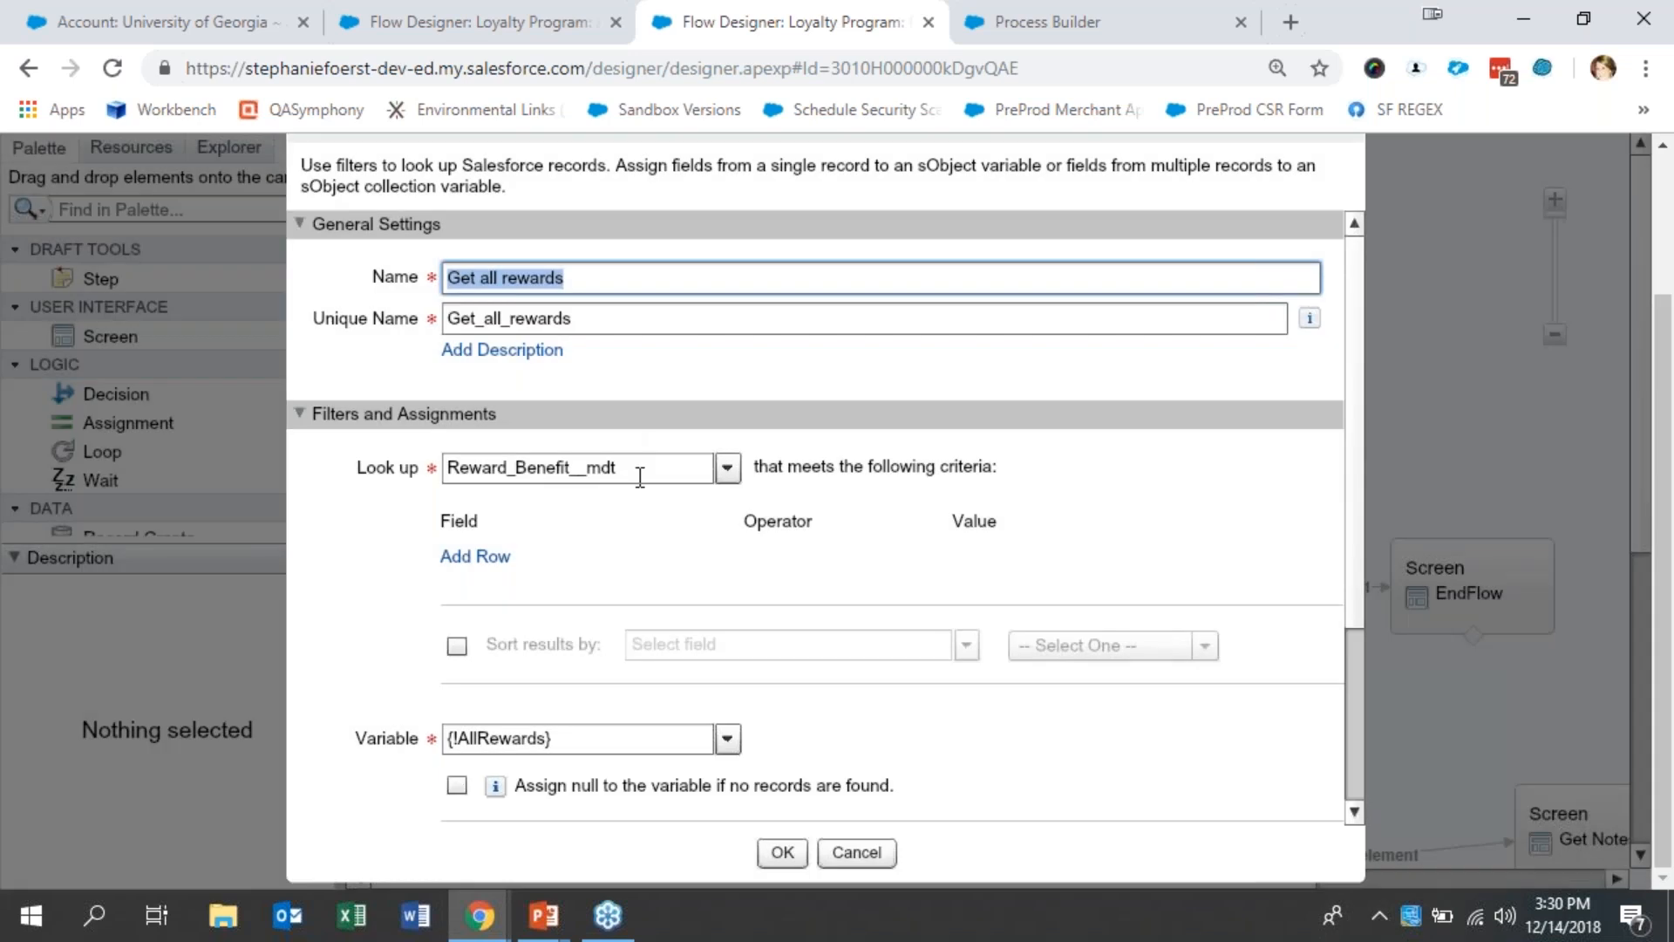
left_click(640, 478)
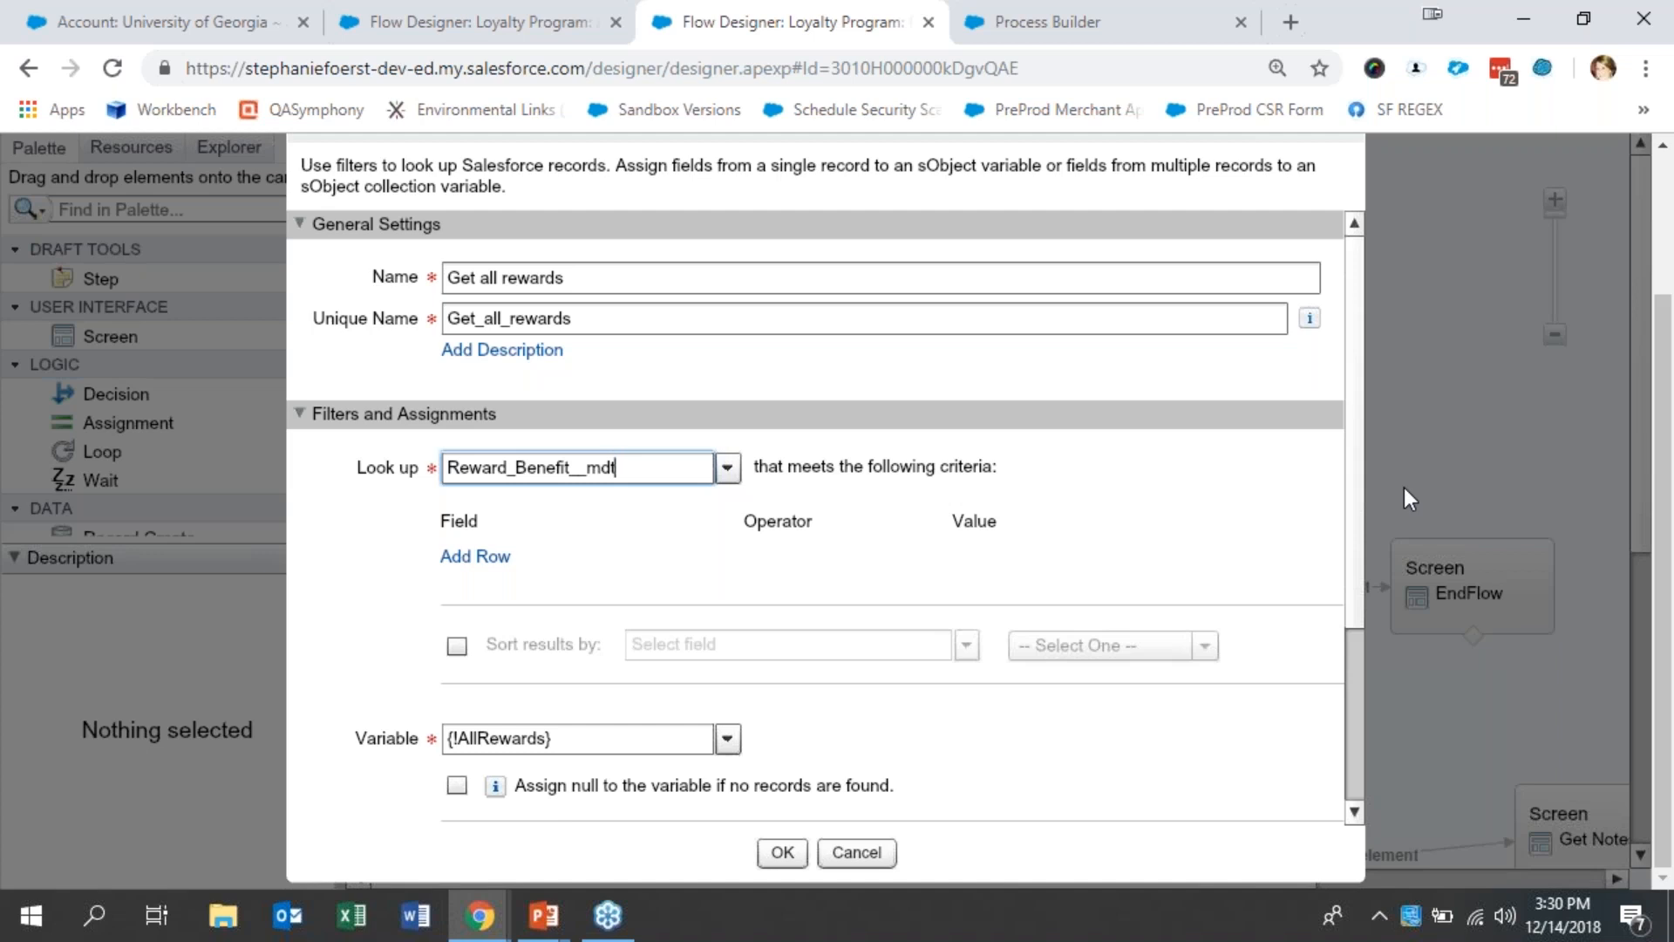
left_click(1353, 751)
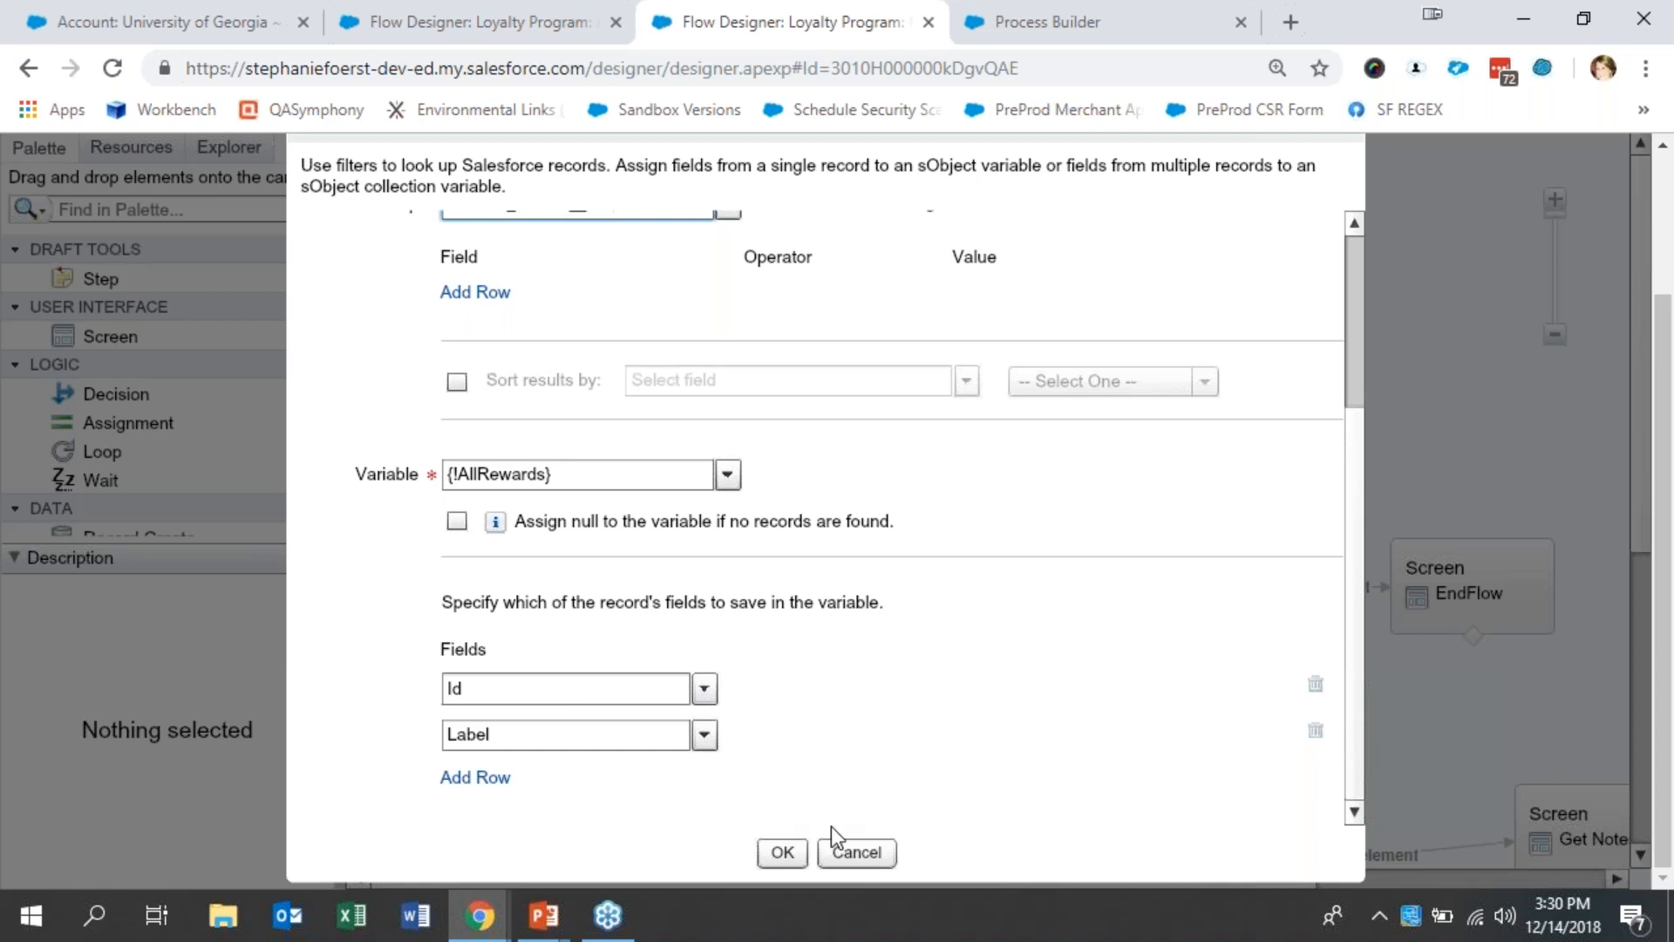
left_click(846, 863)
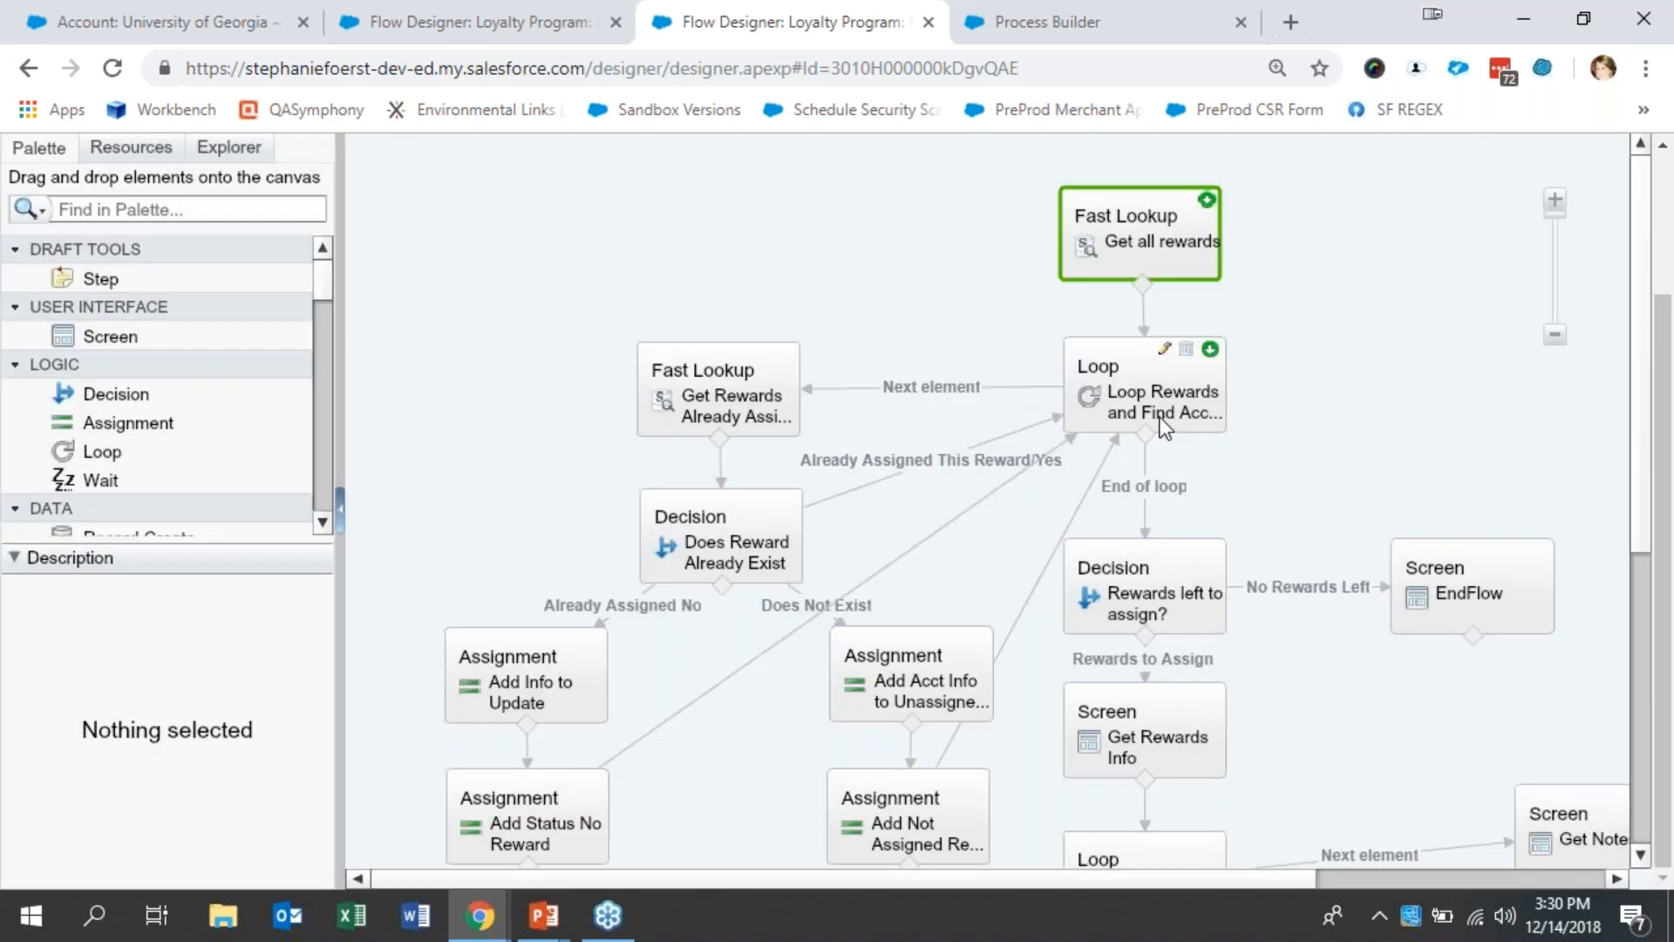
- Examine the loop collection and loop variable of Loop Rewards and Find Account Reward, and leave it unchanged
left_click(1186, 412)
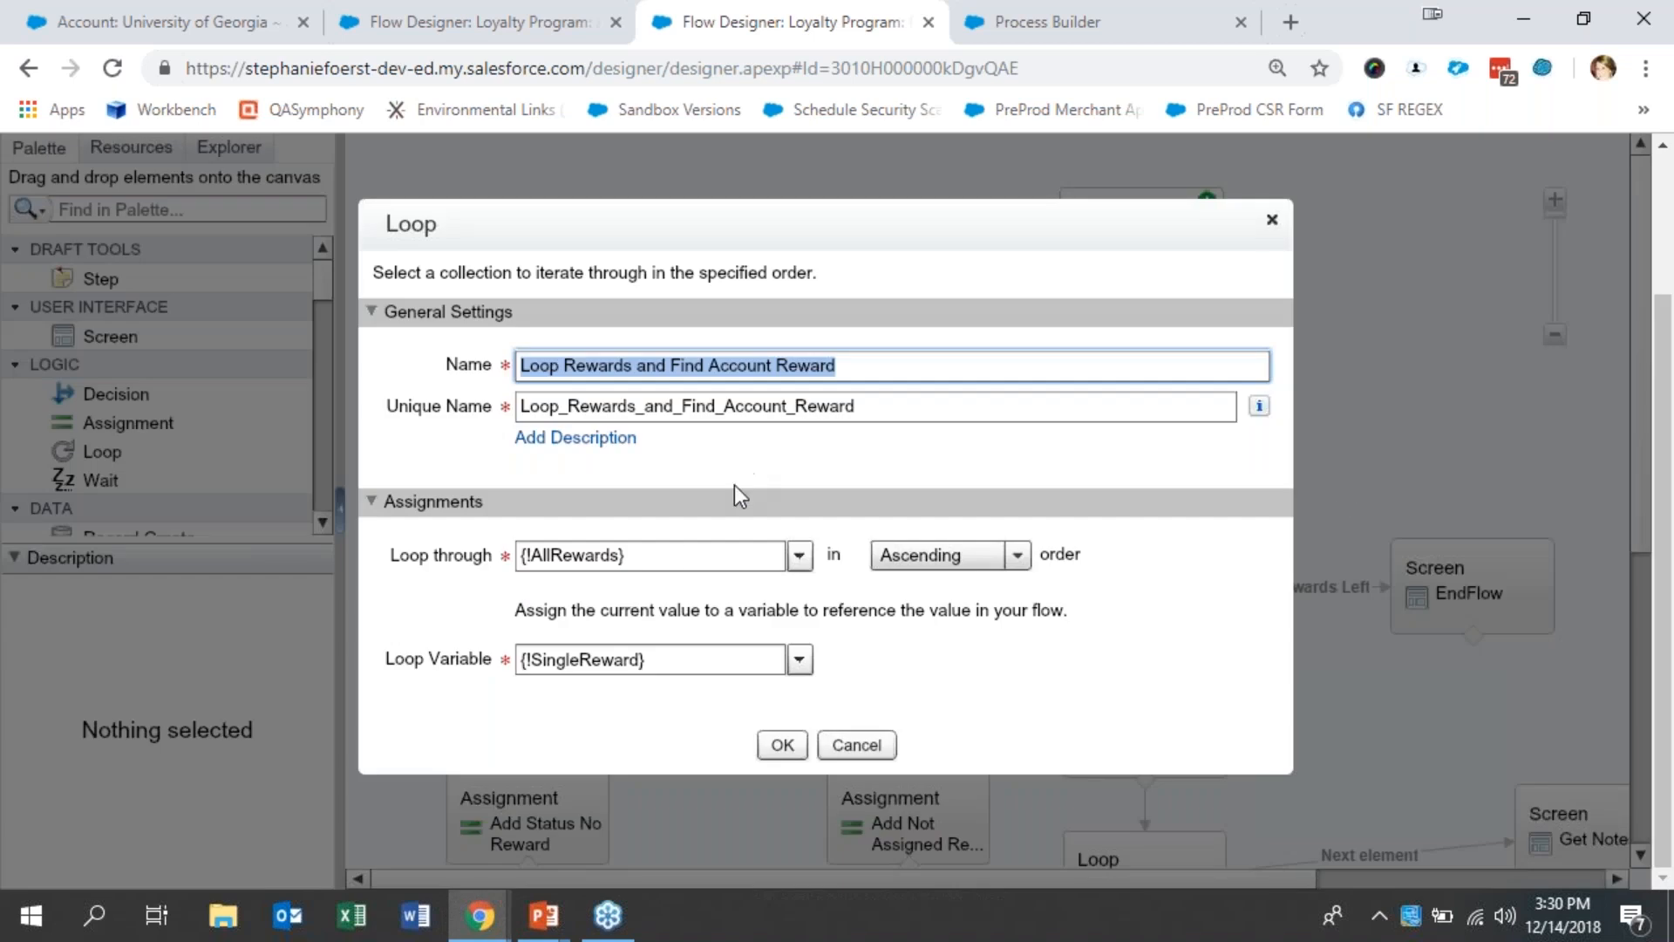
left_click(688, 554)
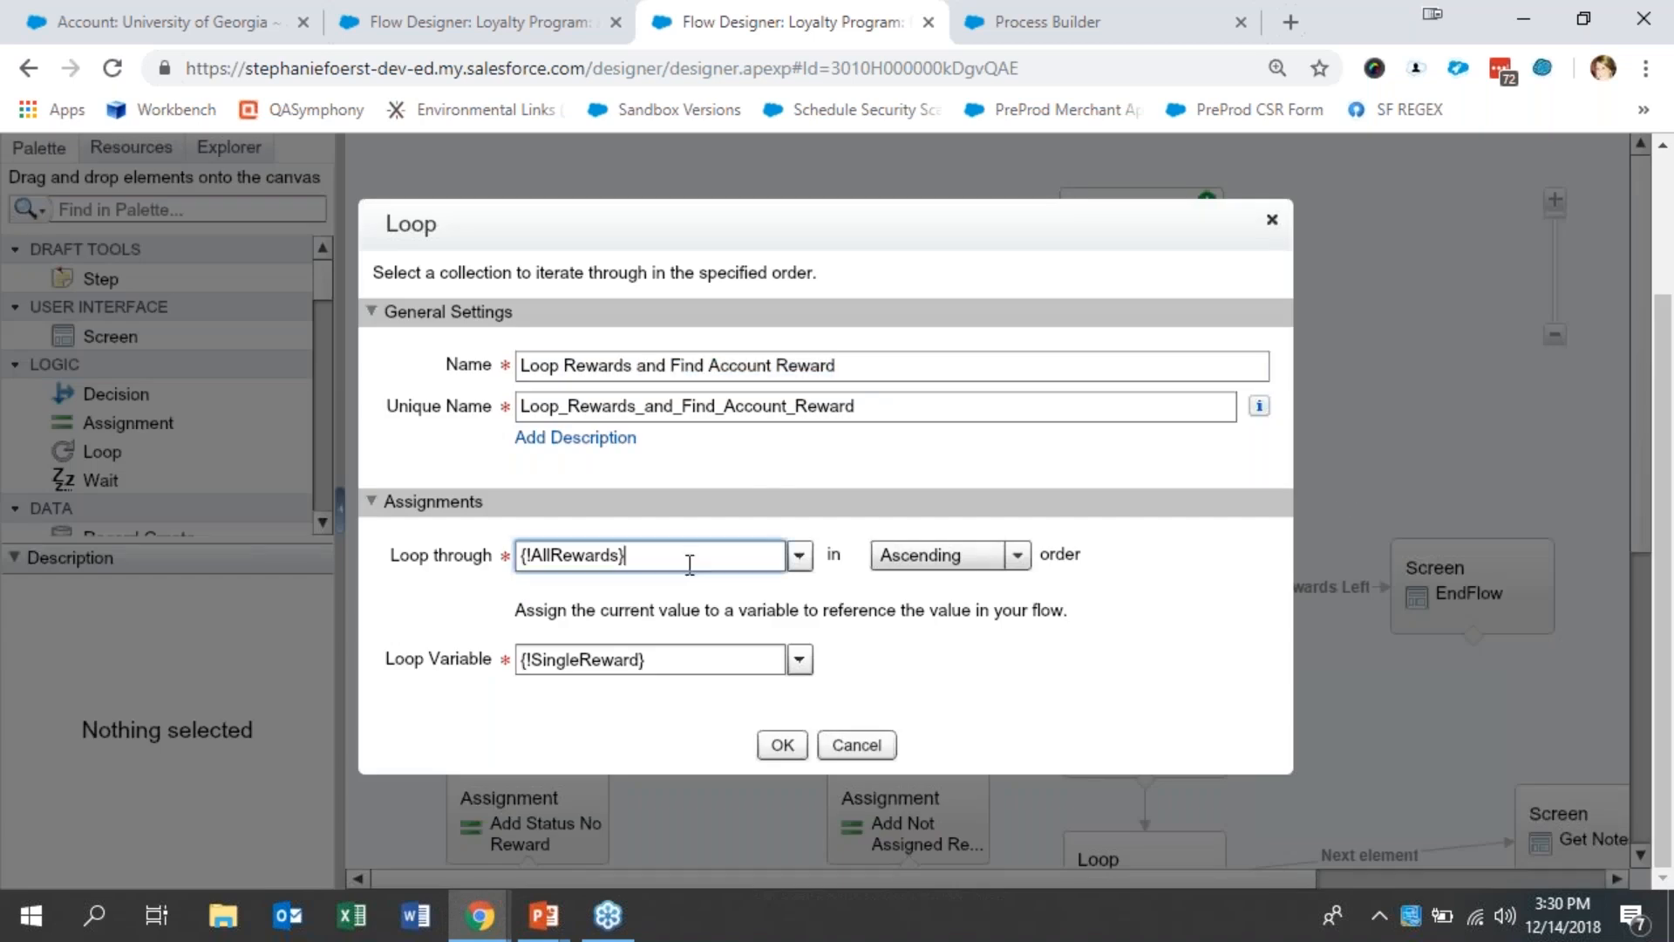
left_click(698, 660)
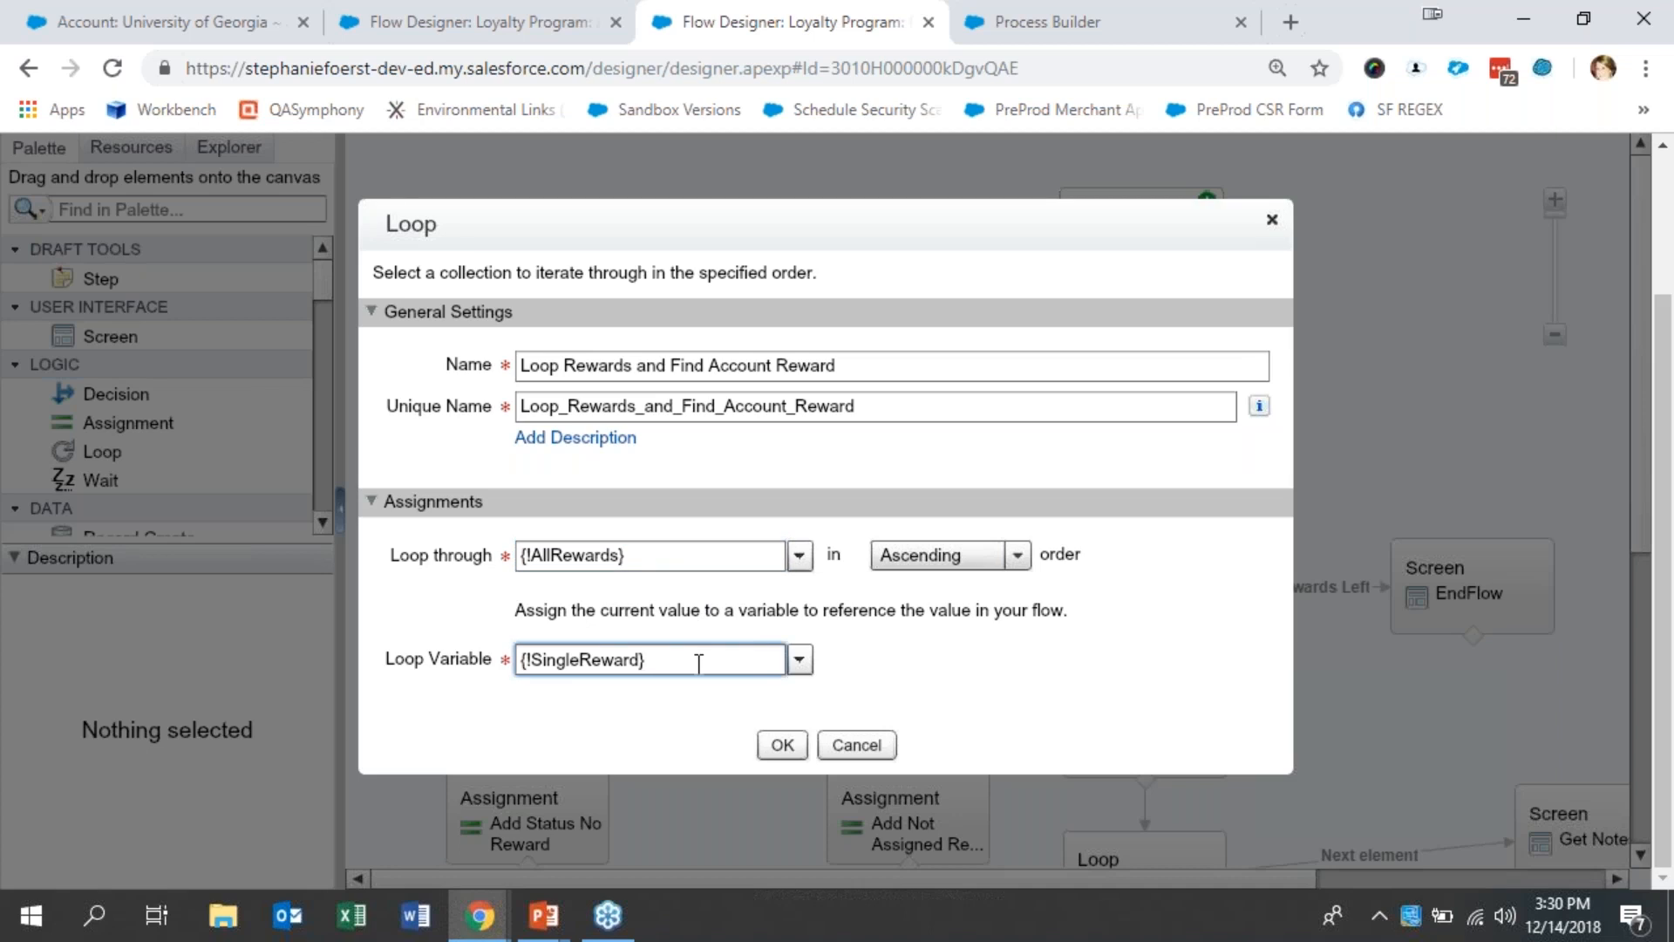
left_click(854, 751)
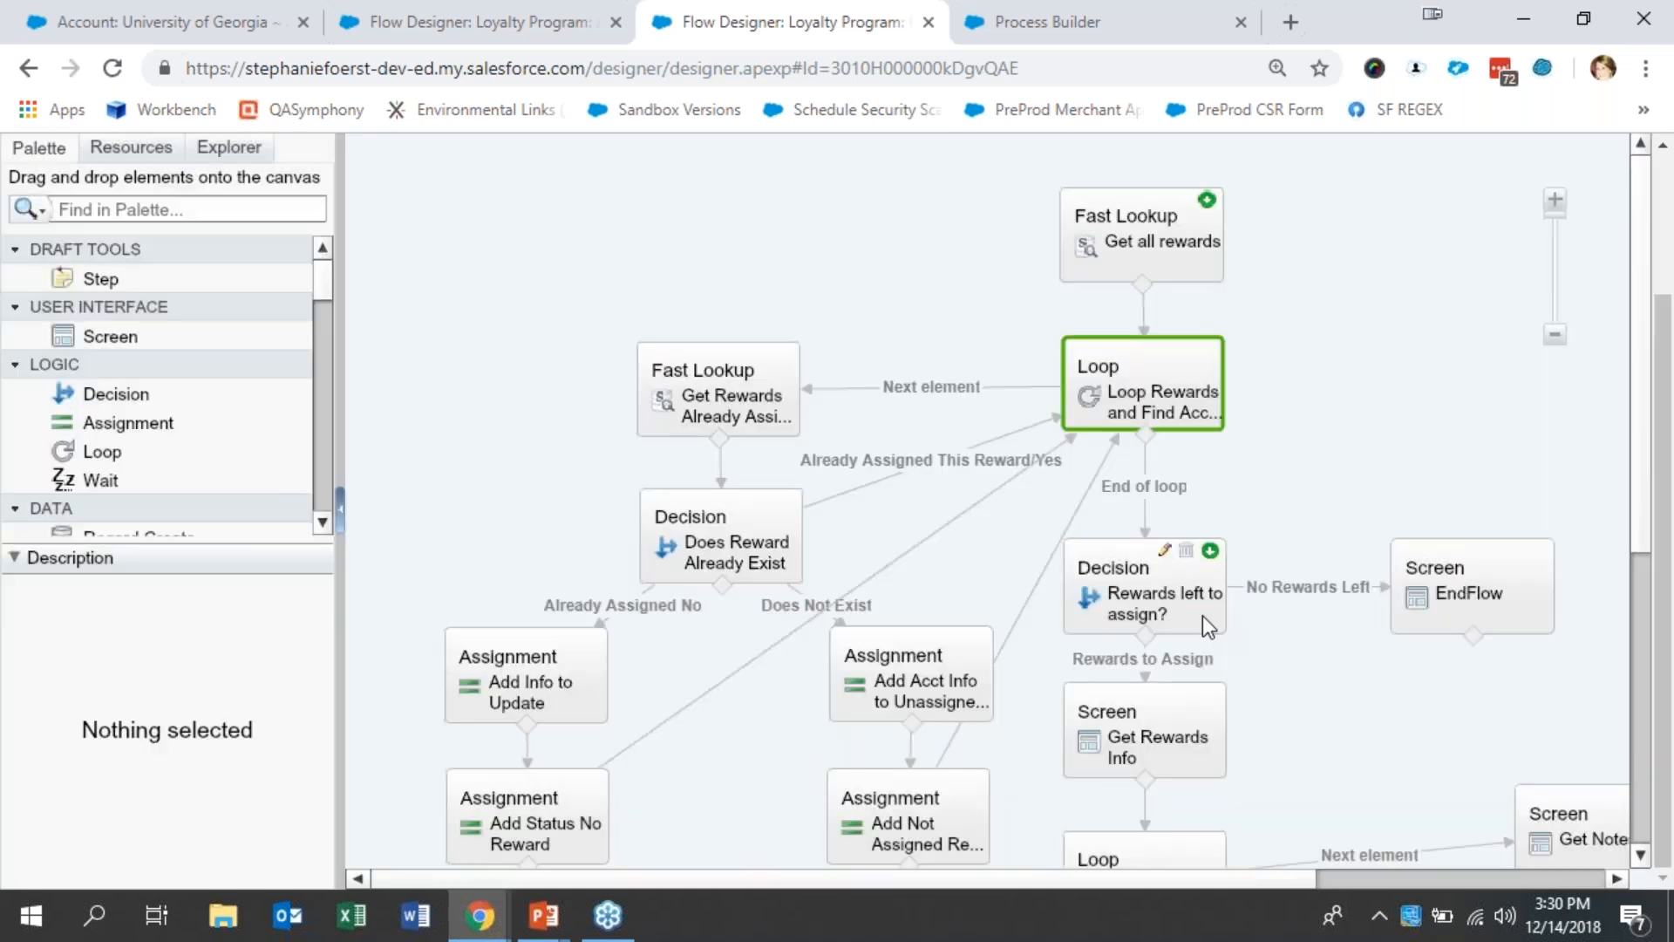
- Examine the filters, sorting, variable and saved fields of the lookup for rewards already assigned, and leave it unchanged
left_click(755, 400)
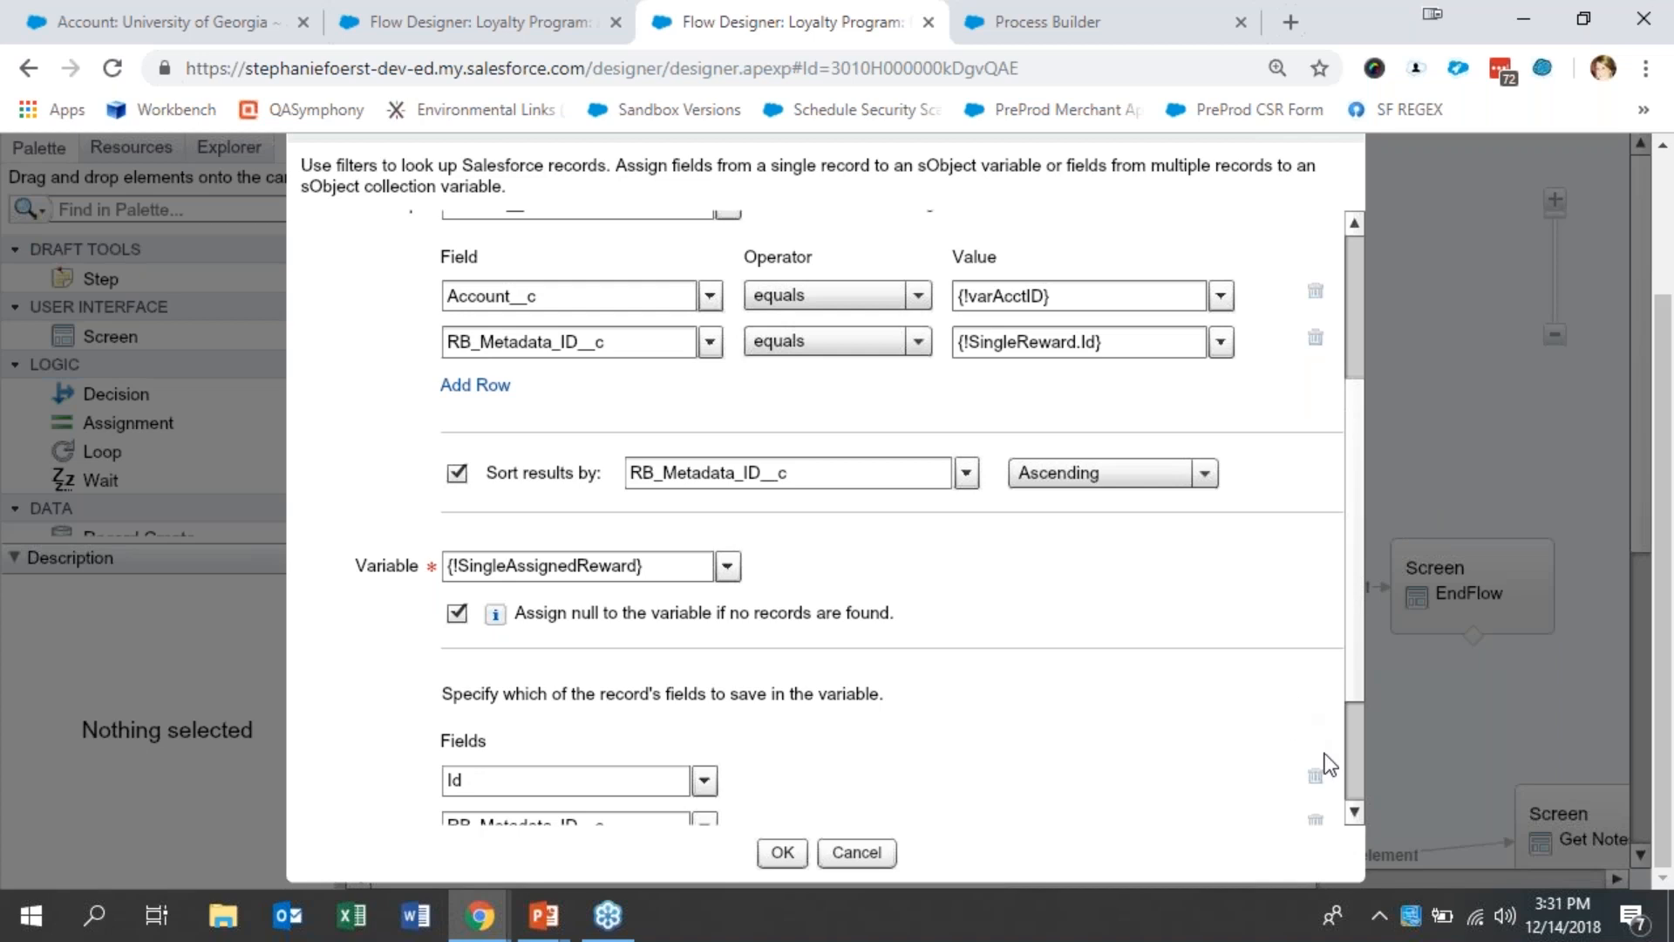
scroll(1345, 767, "down", 3)
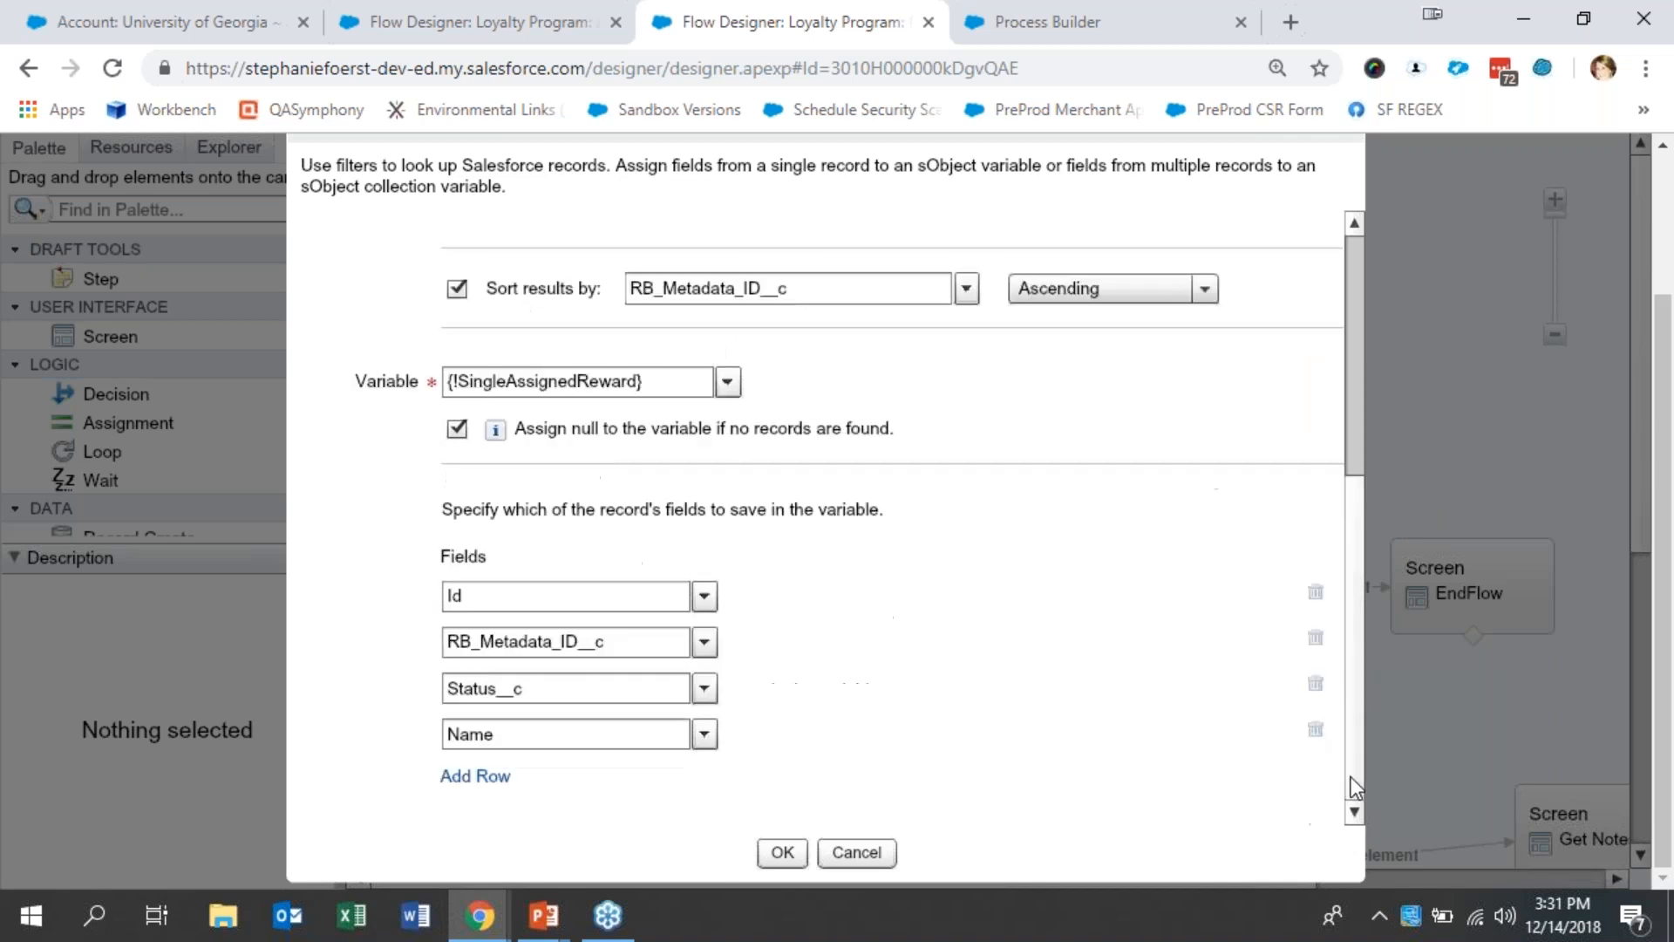
left_click(886, 854)
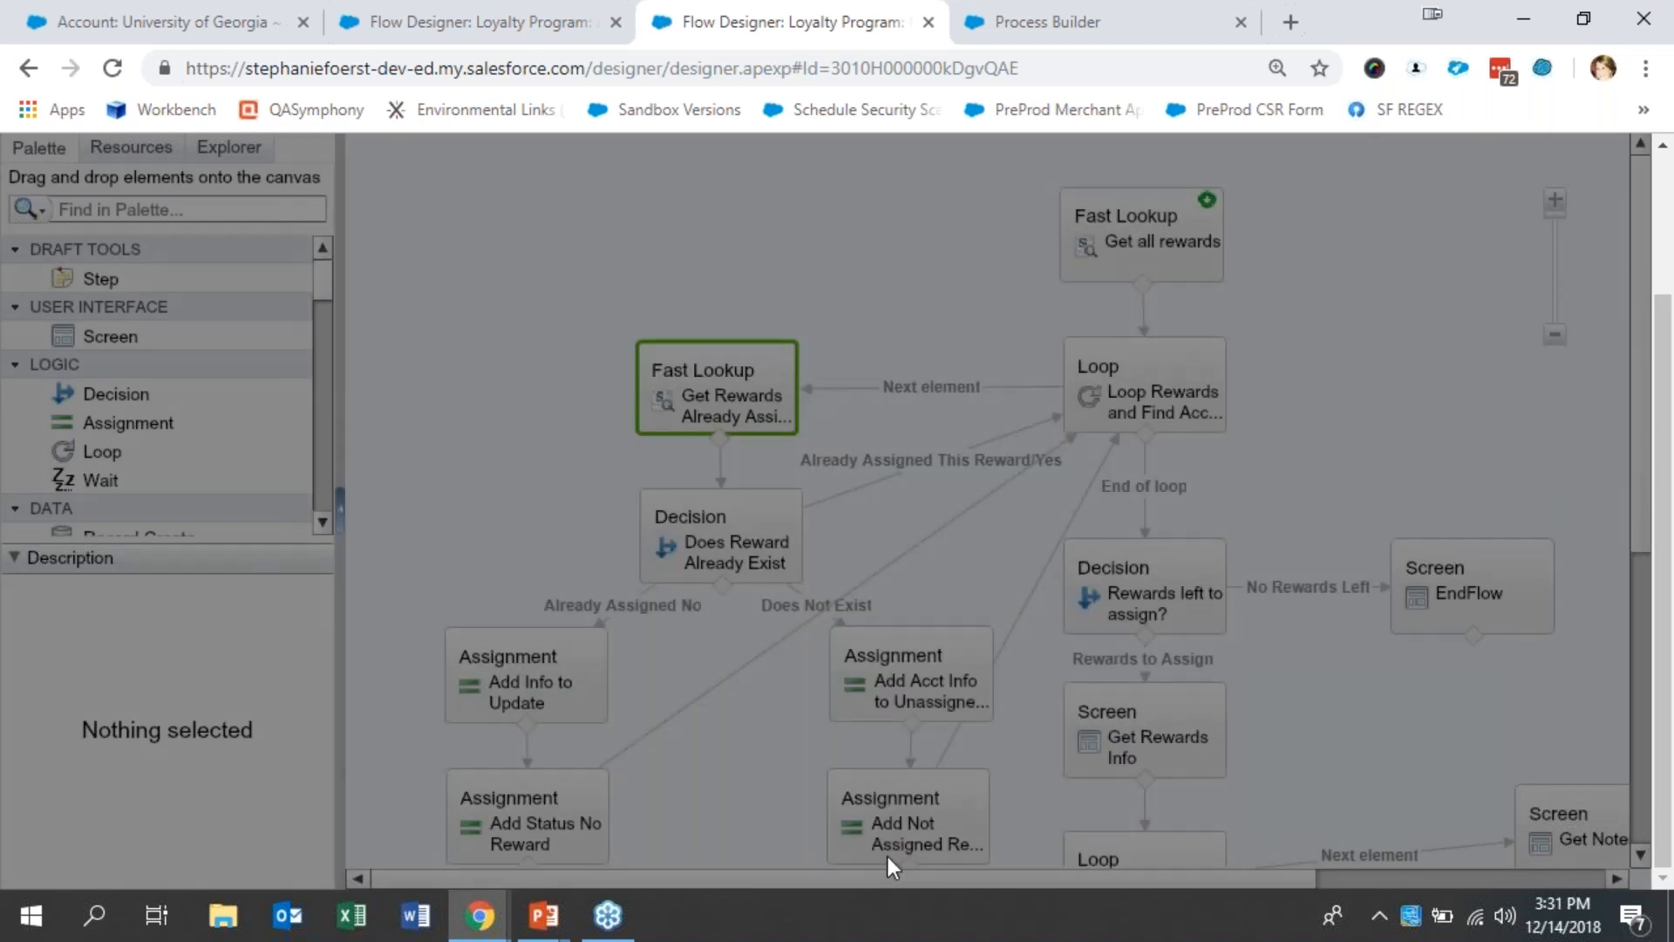
- Examine the variable assignments in Add Acct Info to Unassigned Reward and Add Not Assigned Rewards, closing both without changes
mouse_move(742, 551)
mouse_move(572, 698)
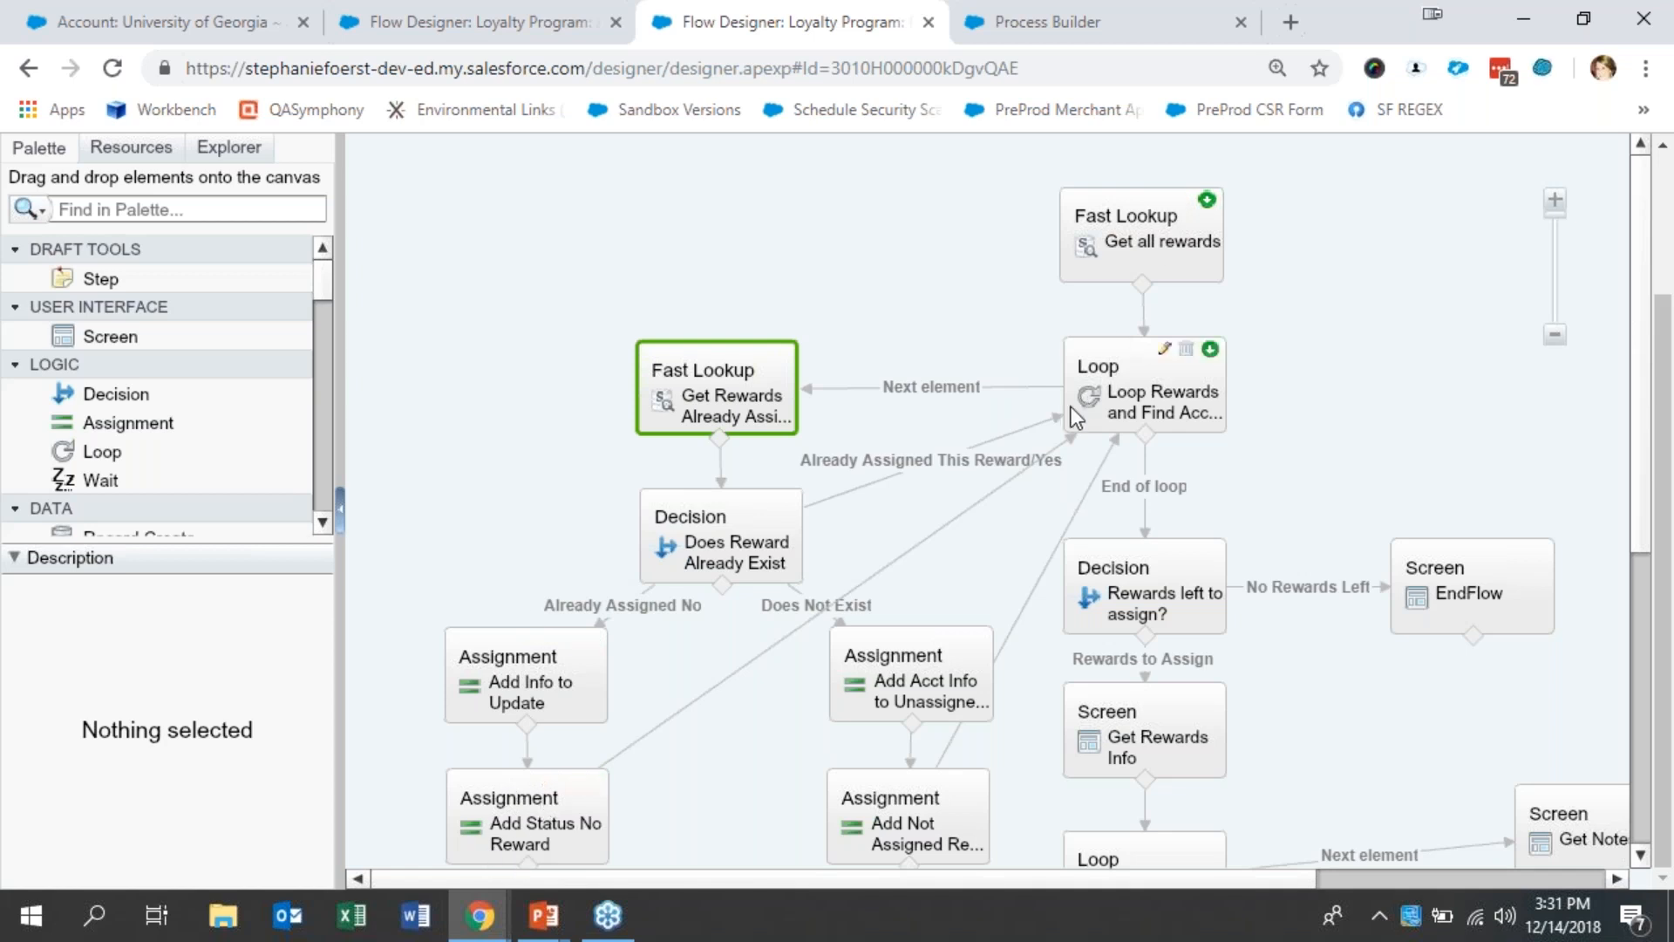
left_click(924, 683)
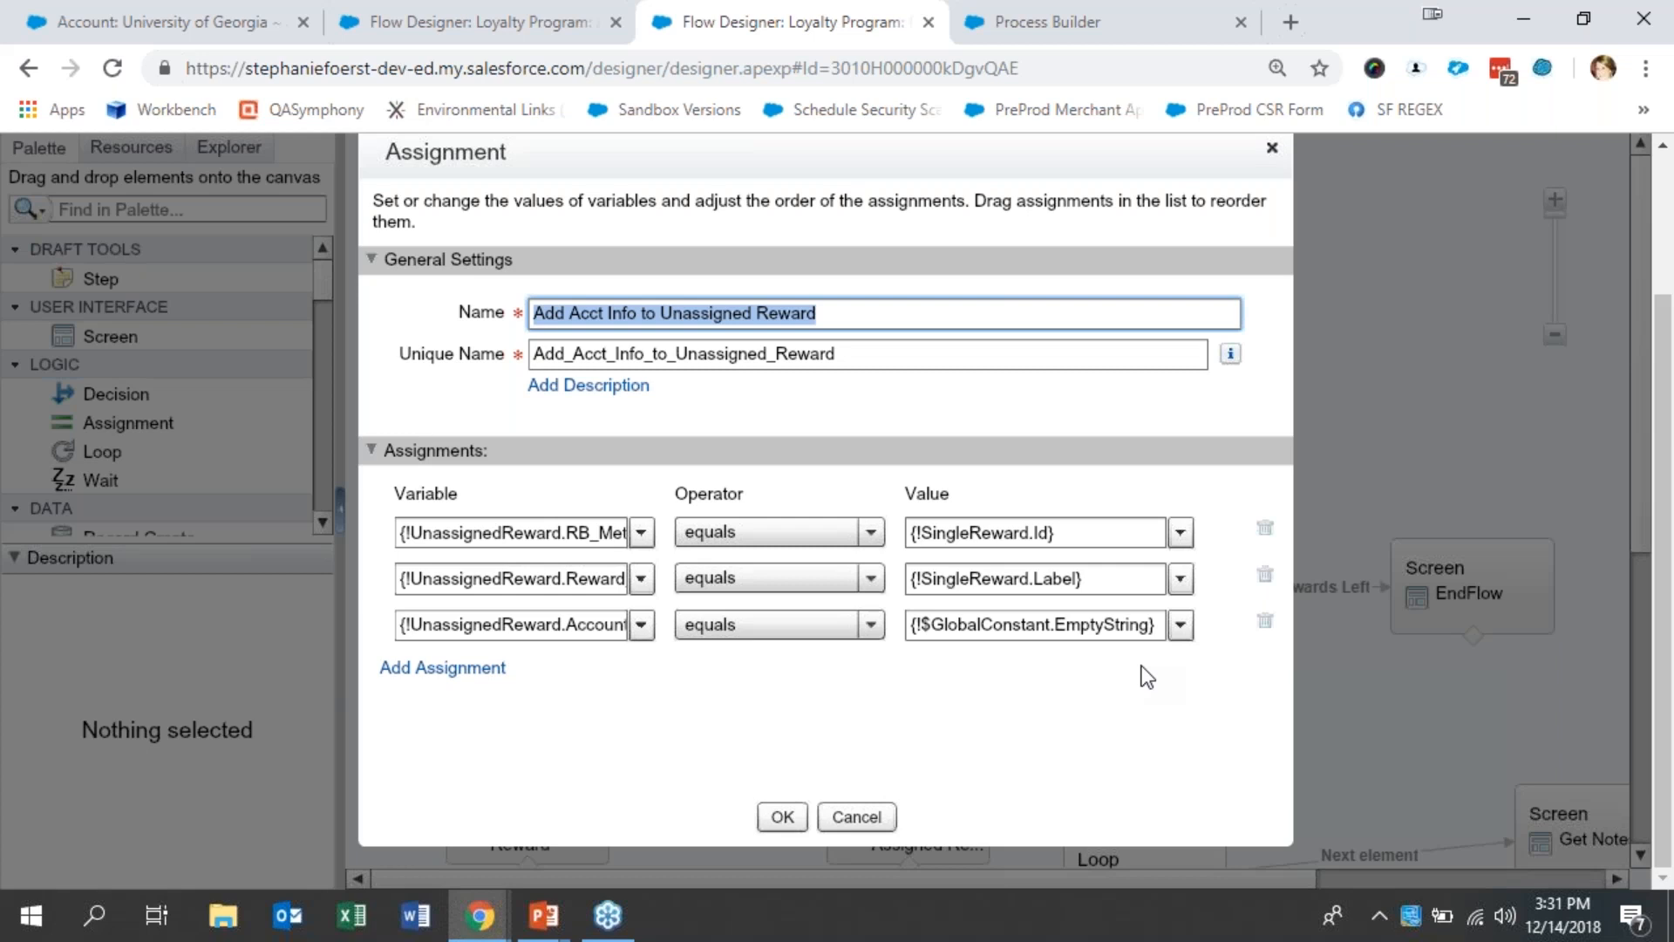
left_click(1095, 532)
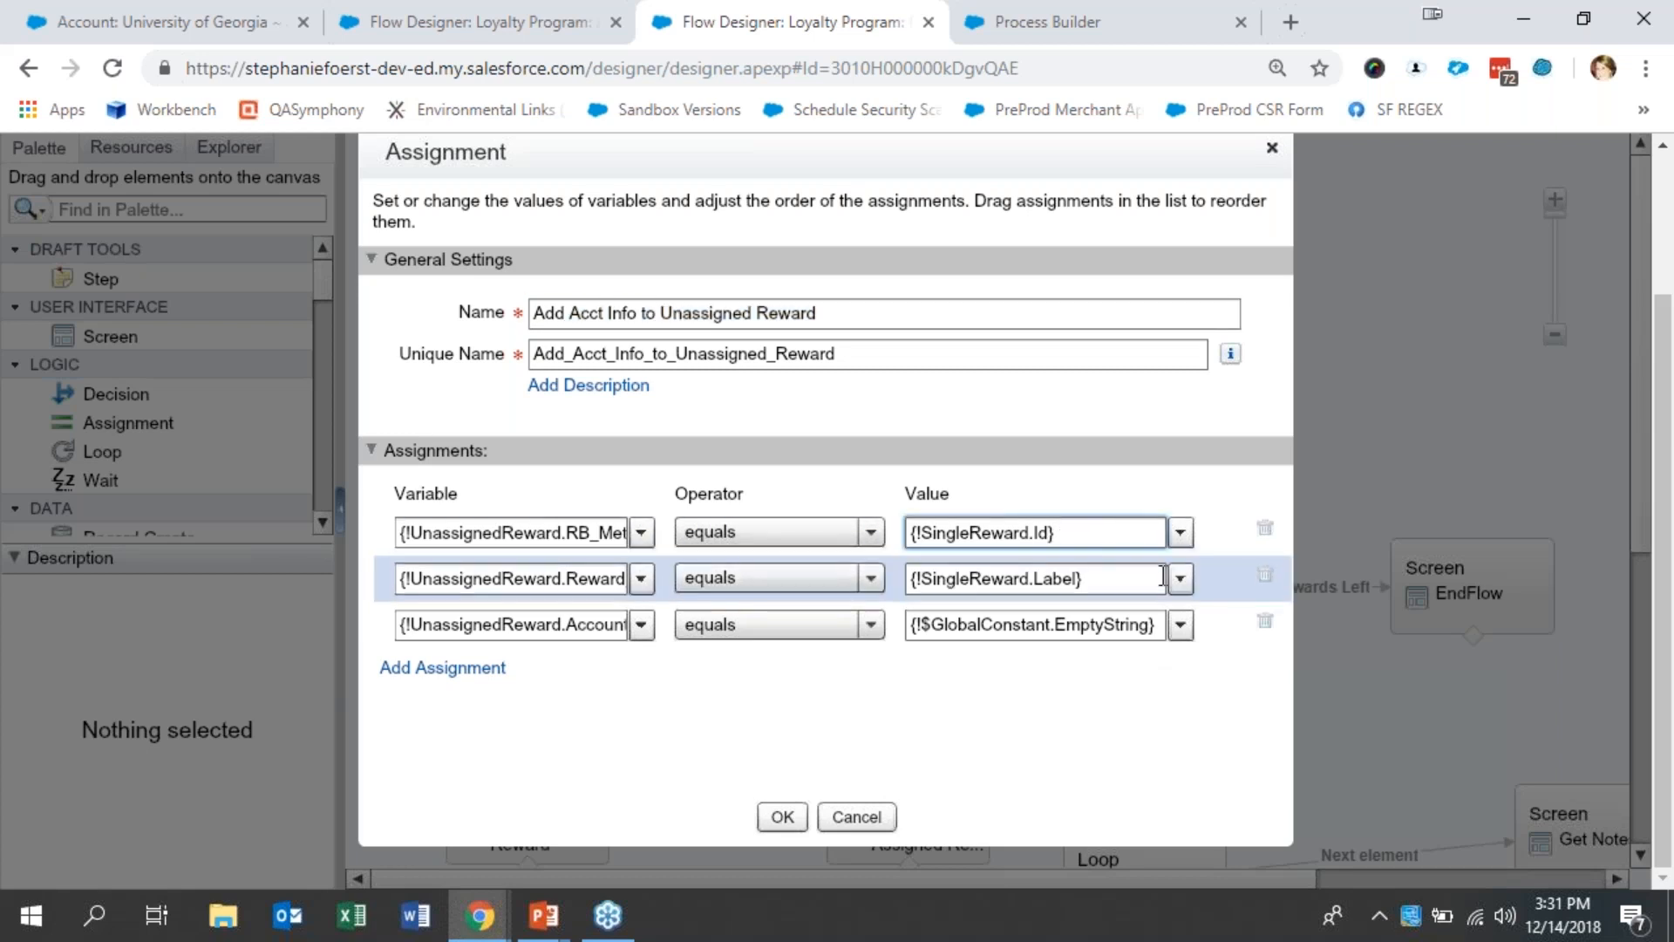
left_click(1139, 581)
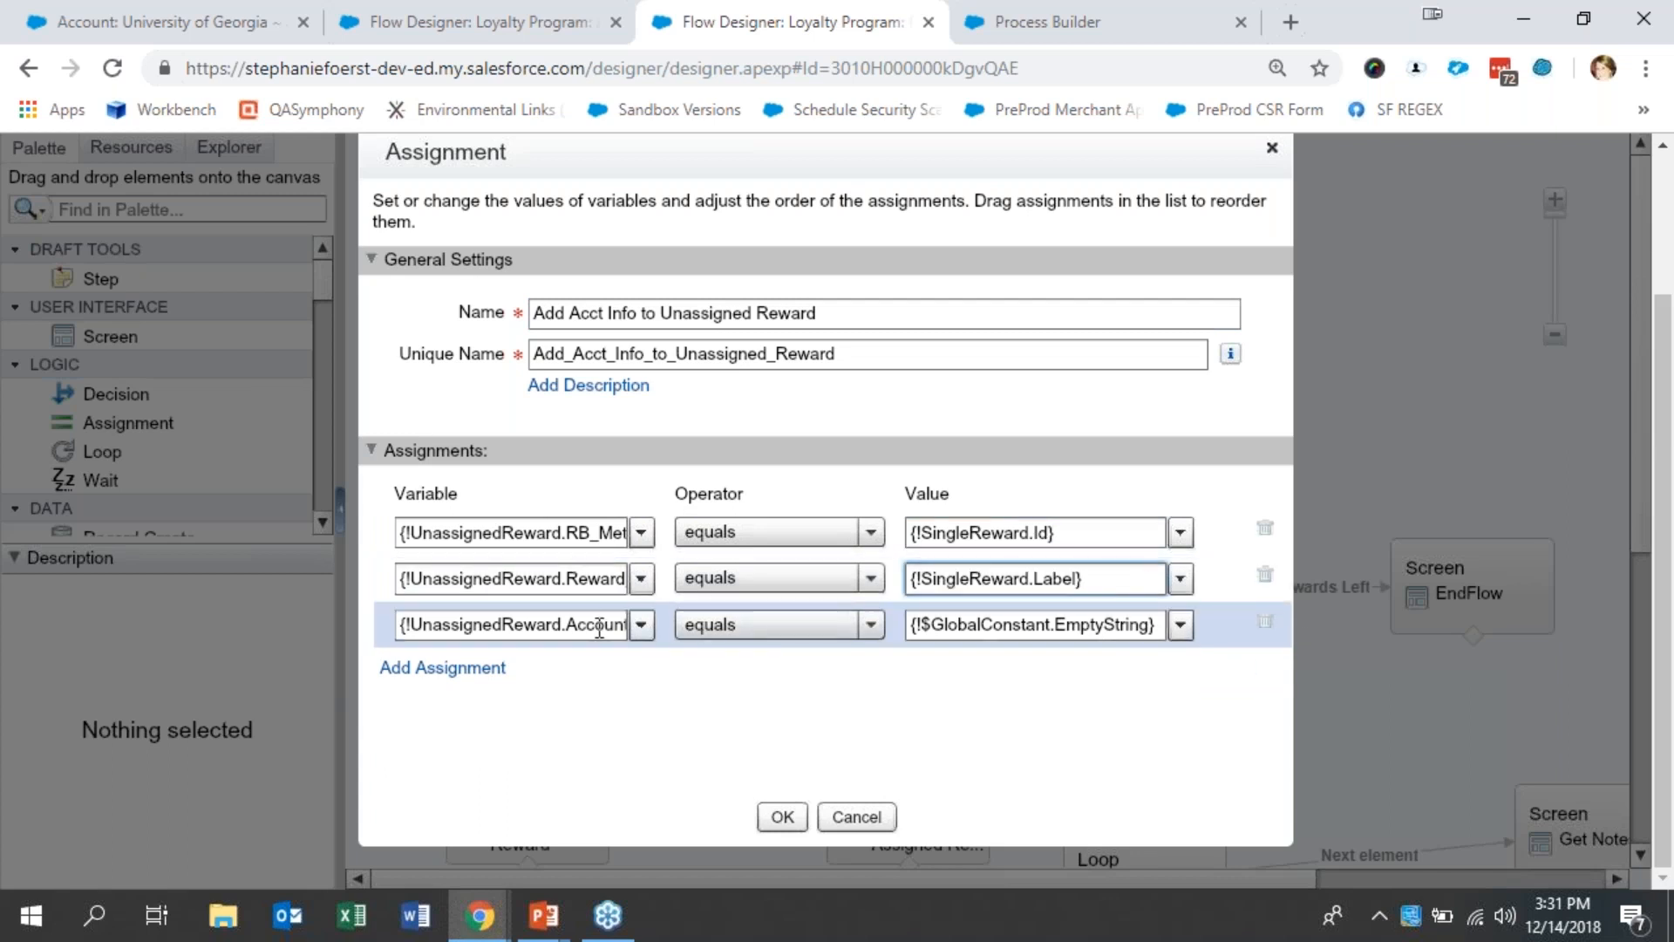
left_click_drag(599, 633, 765, 624)
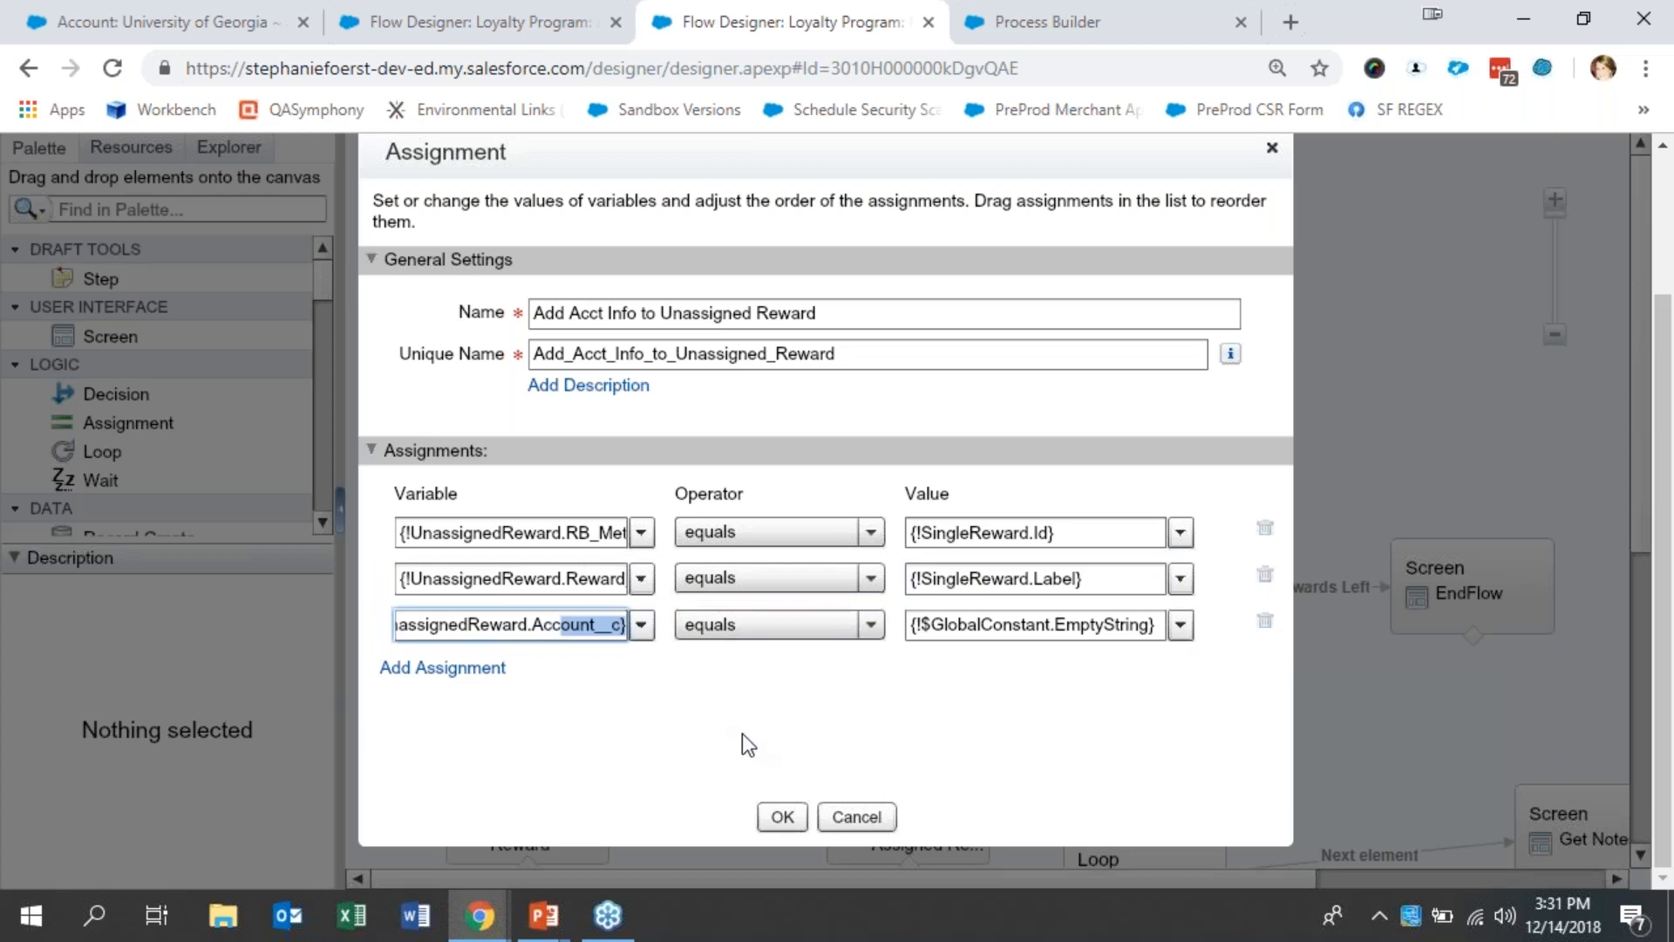
left_click(856, 816)
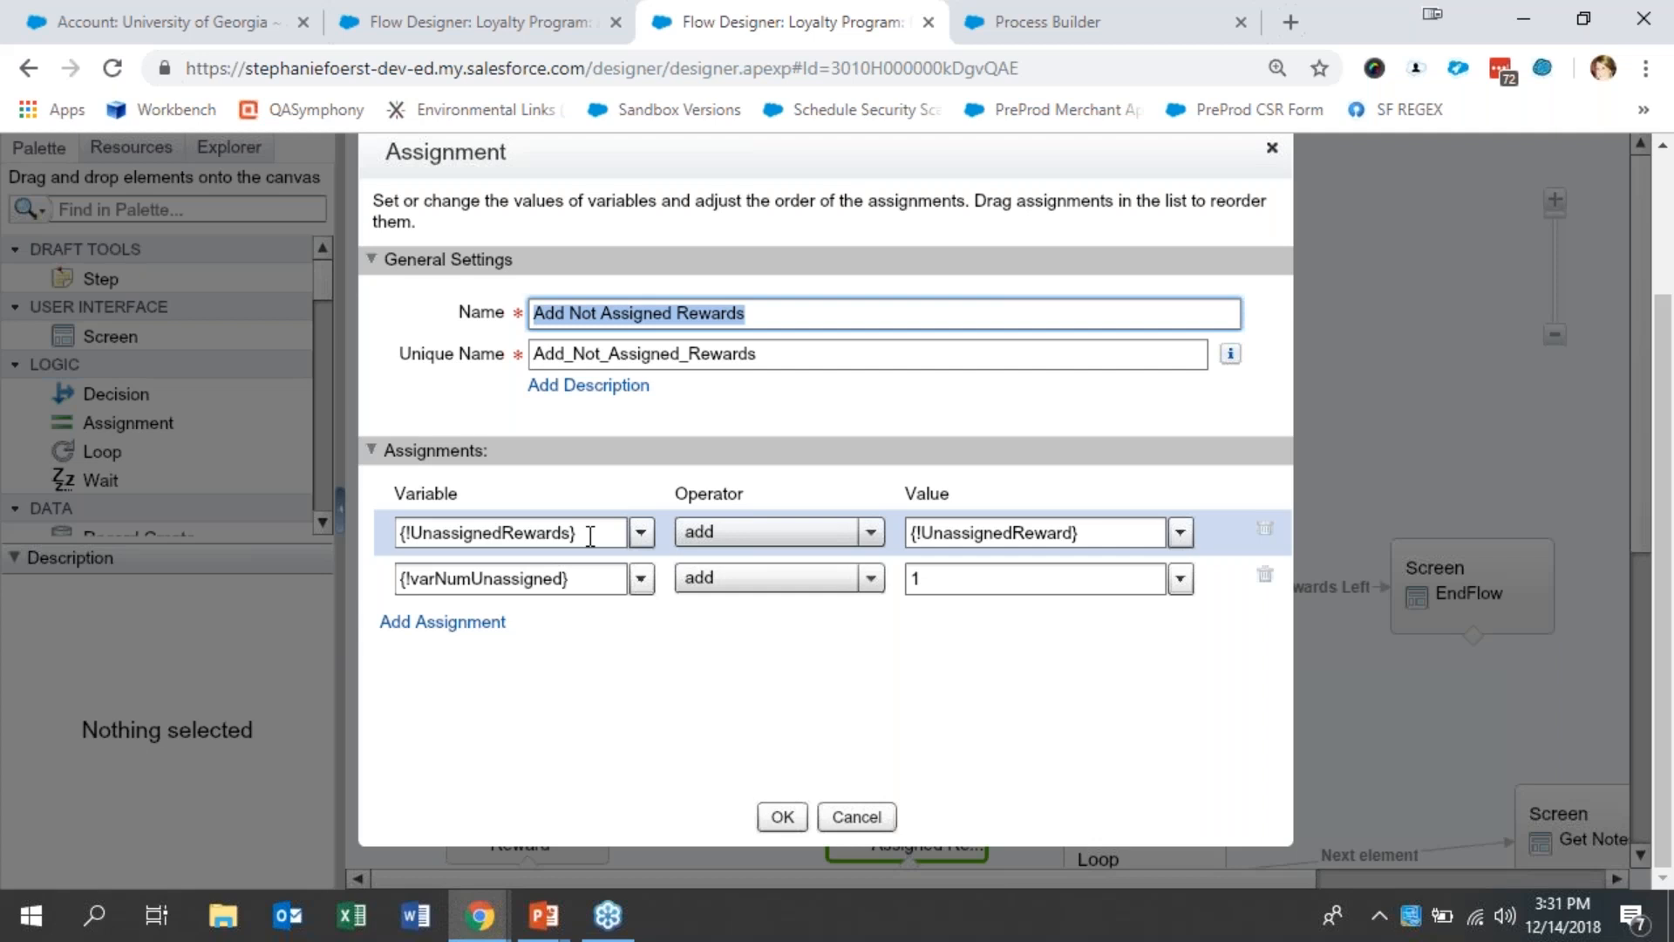
left_click(880, 826)
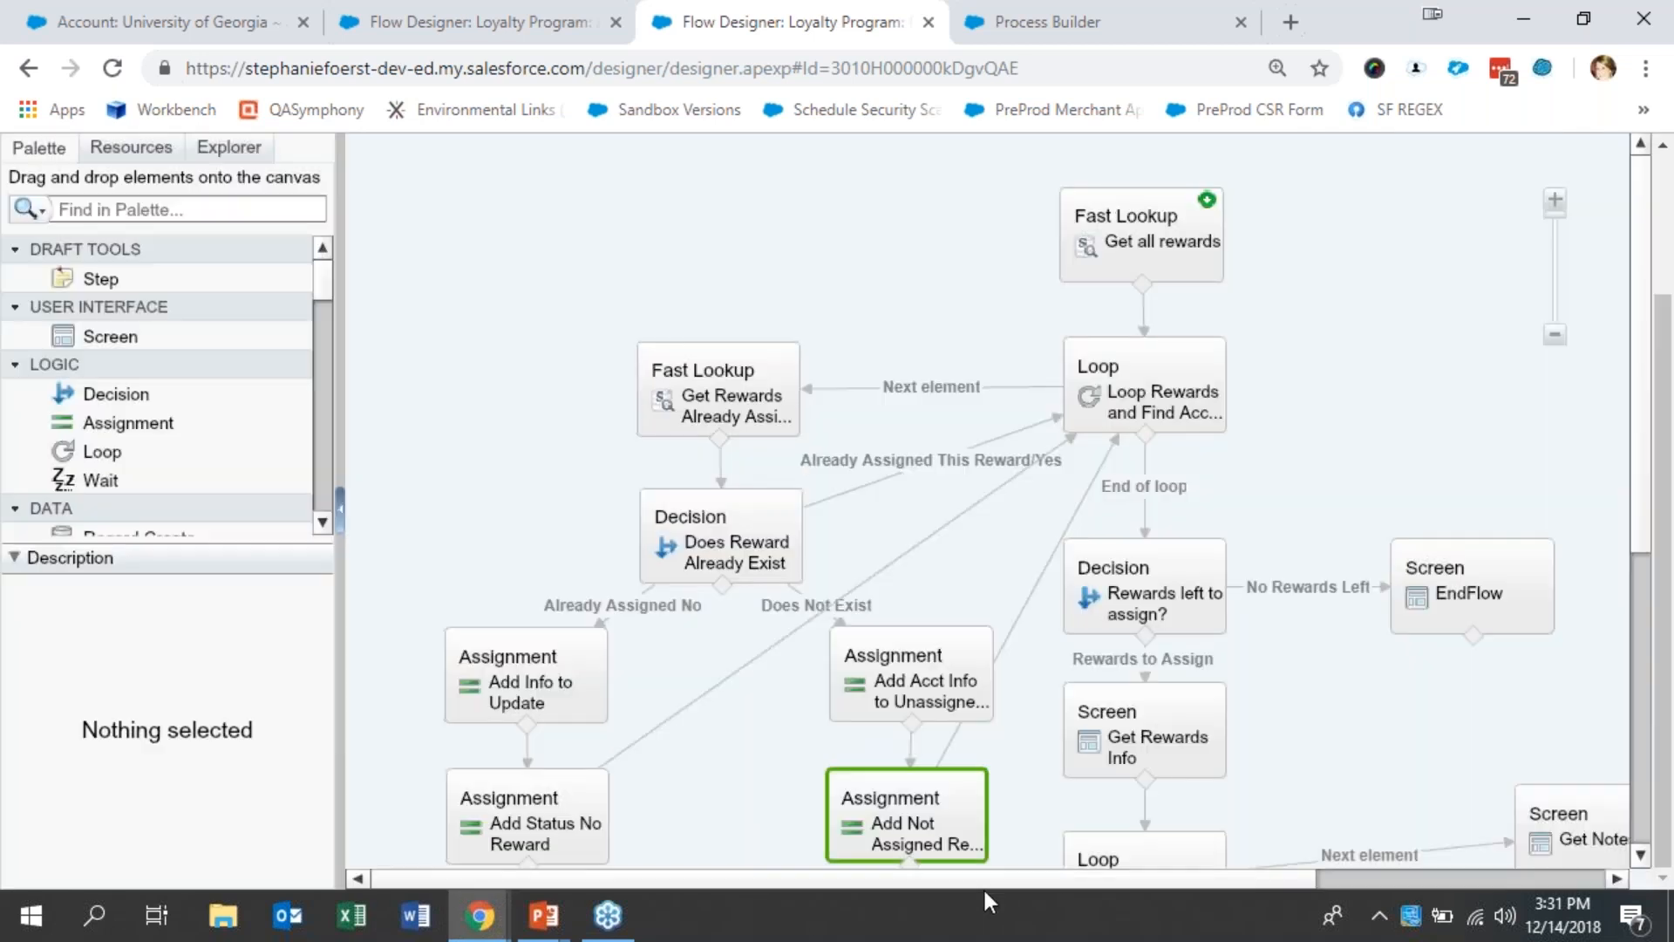
- Examine the condition of the Rewards left to assign? decision and the message on the EndFlow screen, leaving both unchanged
left_click_drag(1003, 886, 1121, 882)
mouse_move(1003, 584)
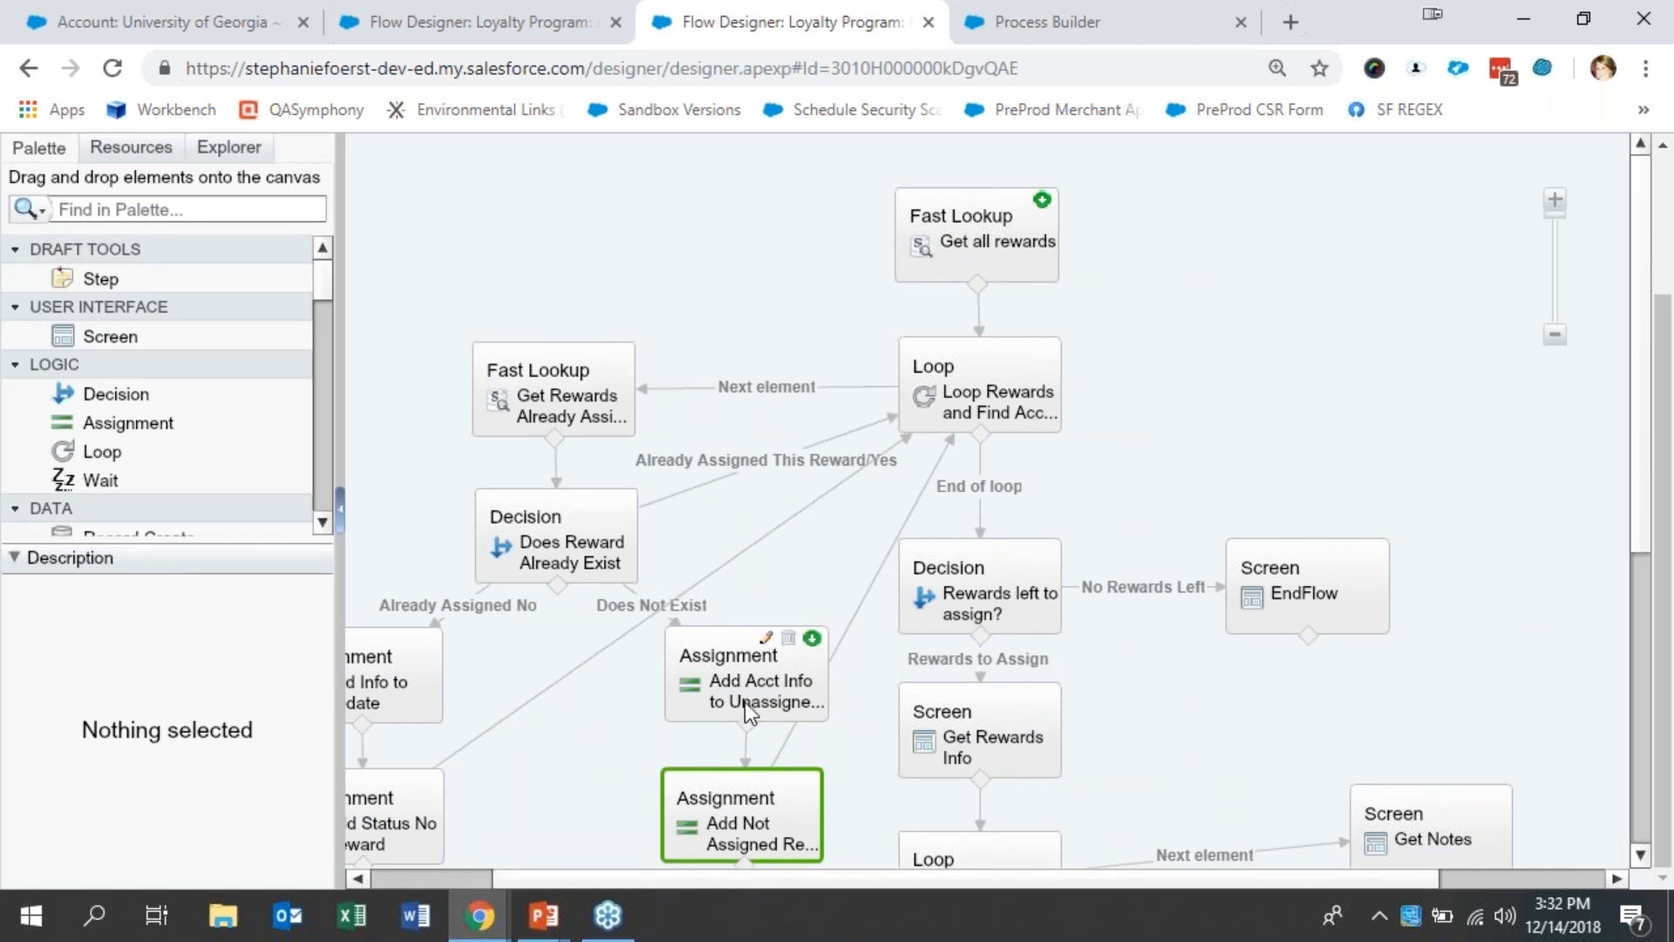
double_click(1027, 606)
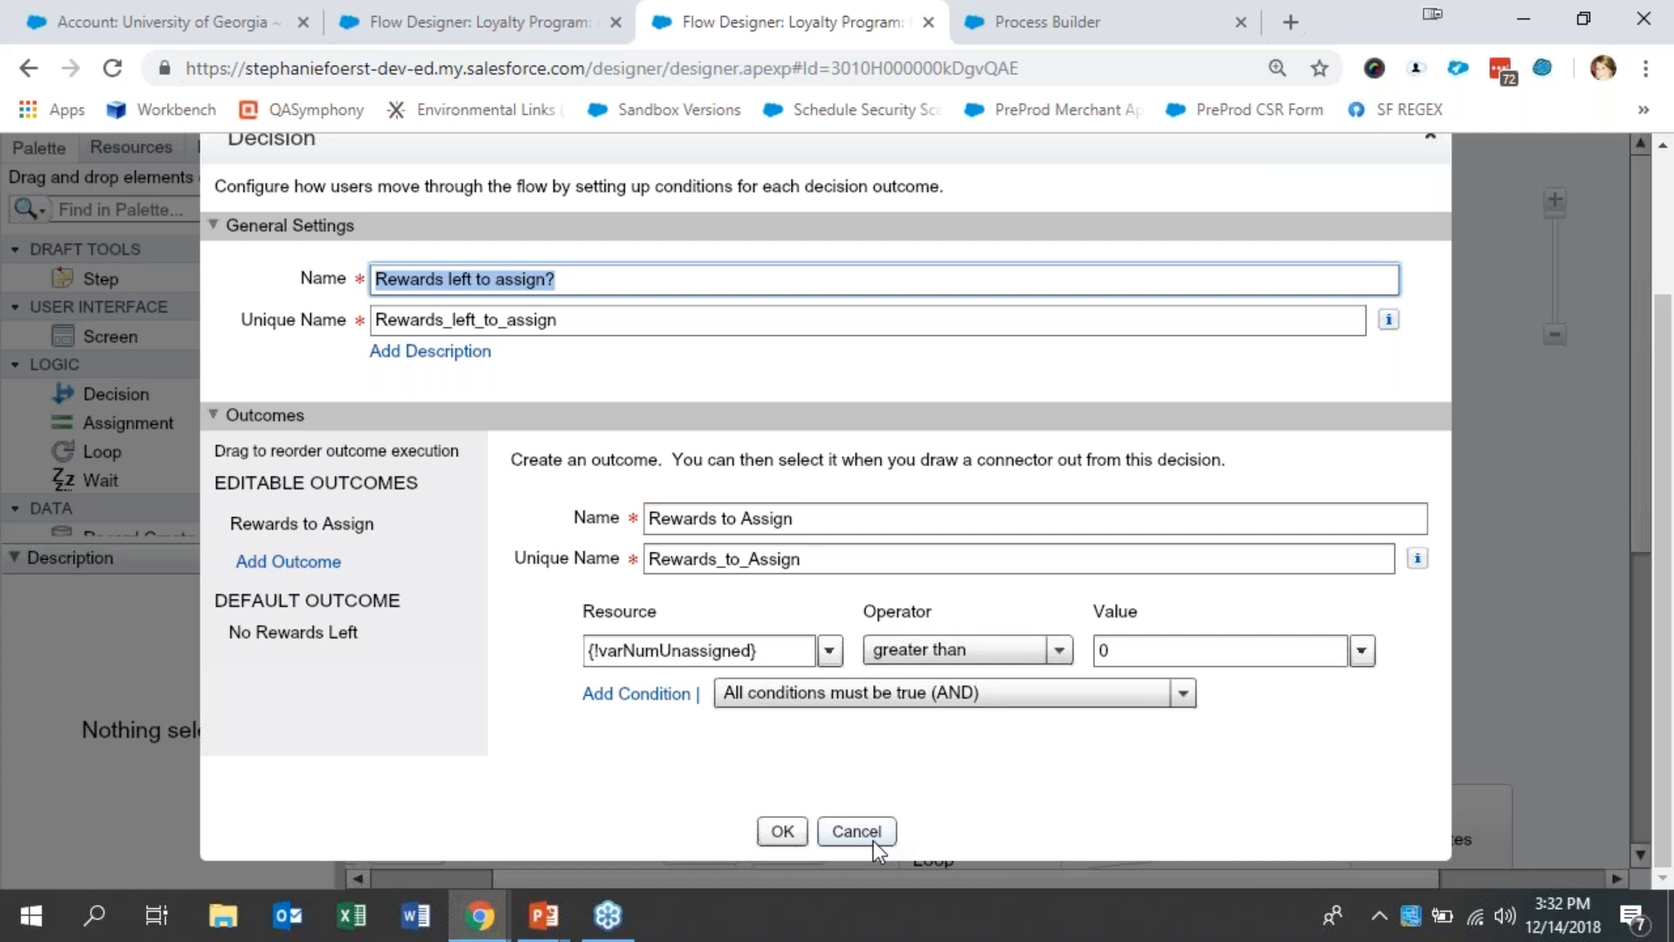
left_click(856, 831)
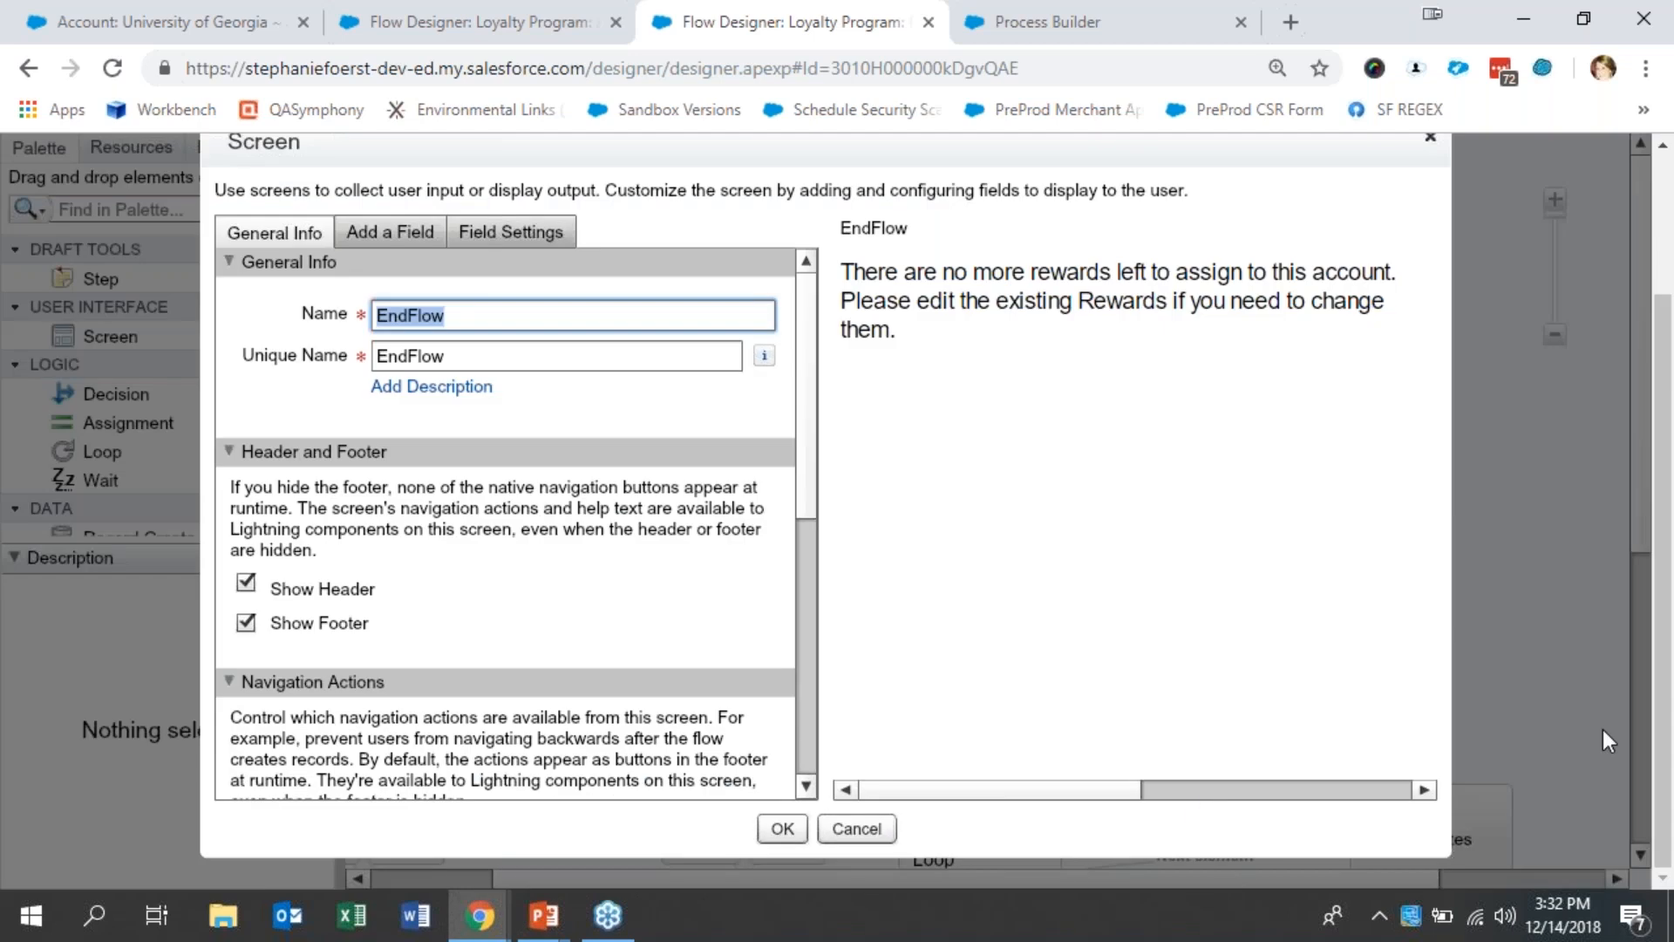
left_click(856, 830)
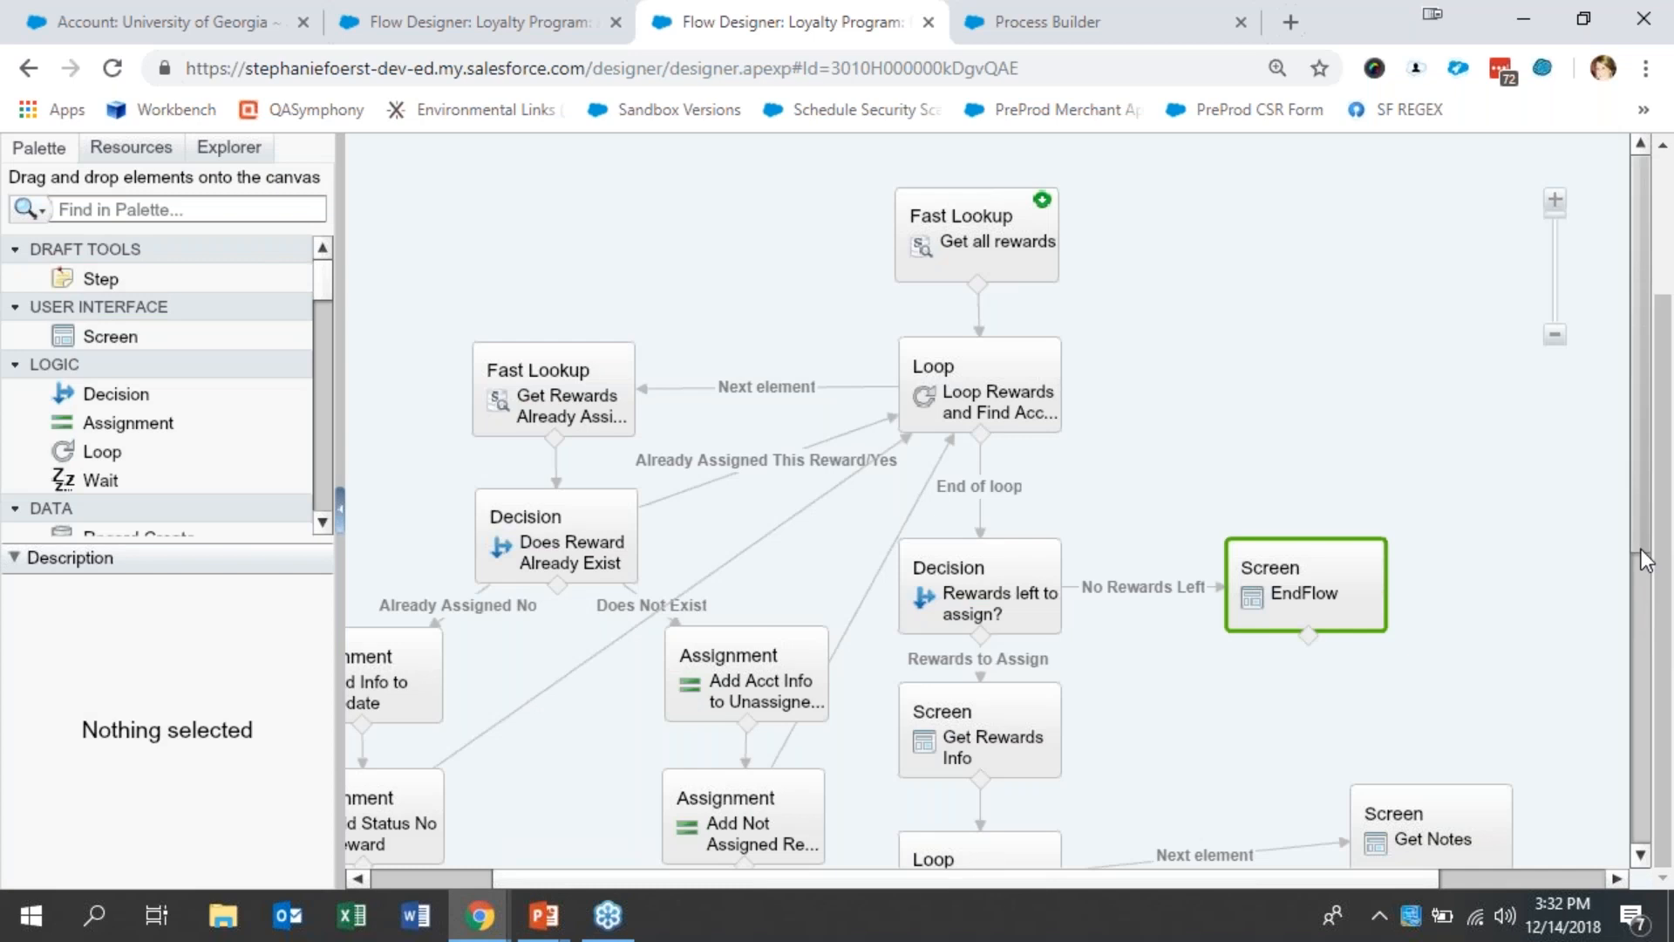
- Open the Get Rewards Info screen element and display the field settings of its RewardsDataTable component
left_click_drag(1641, 547, 1638, 708)
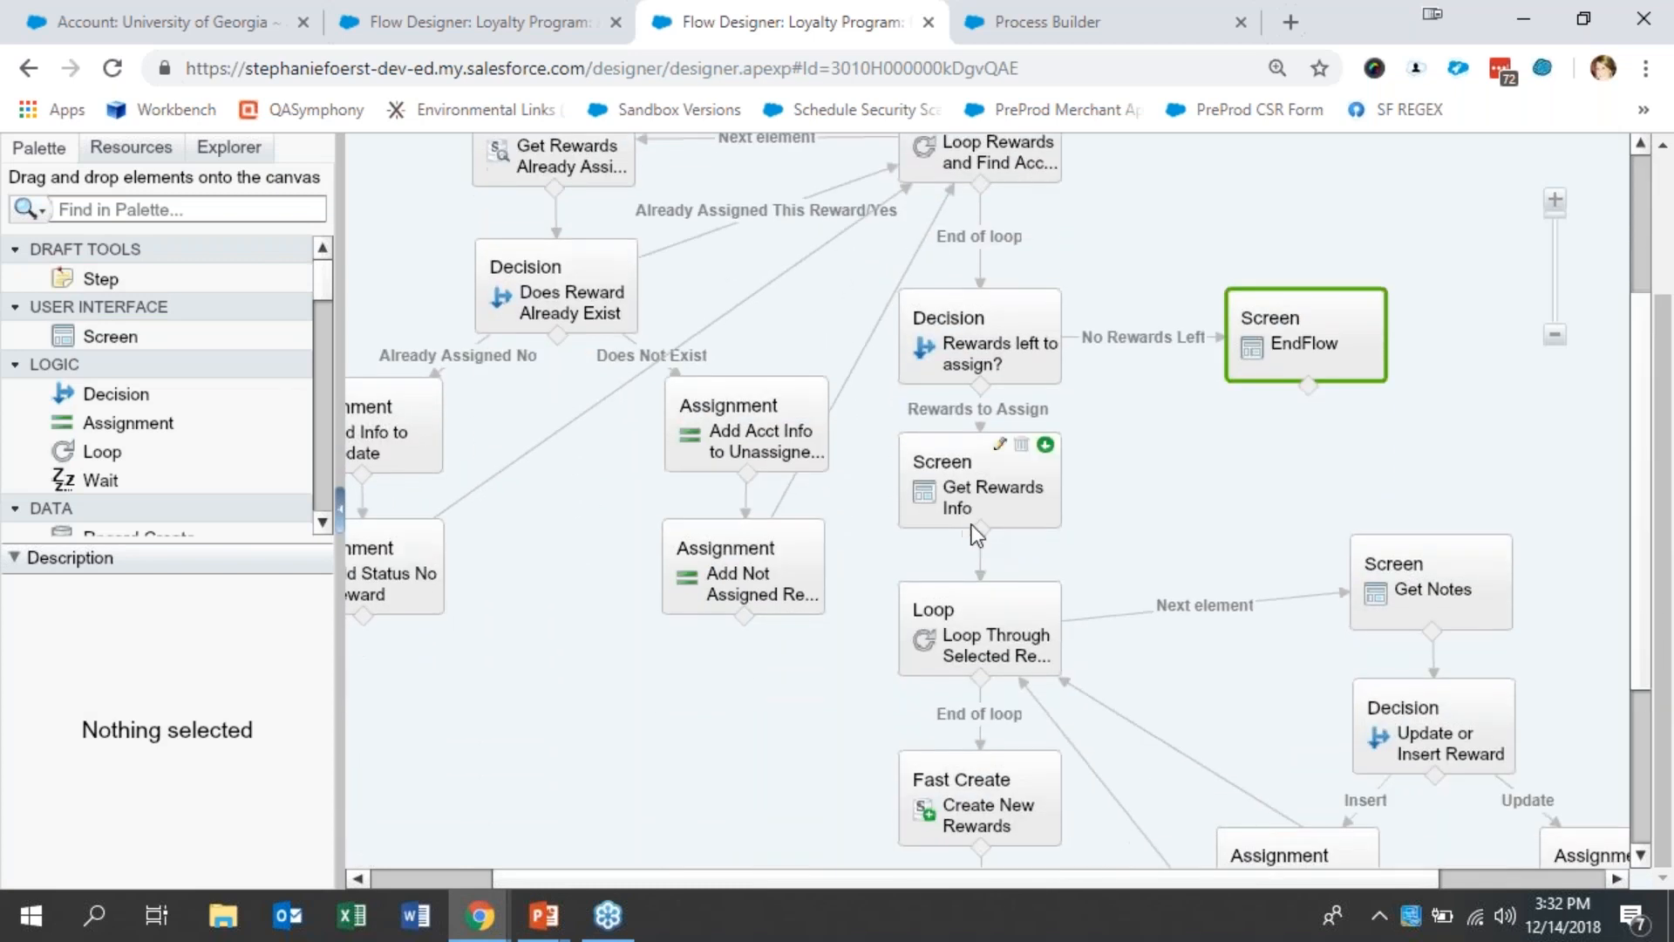
left_click(1005, 514)
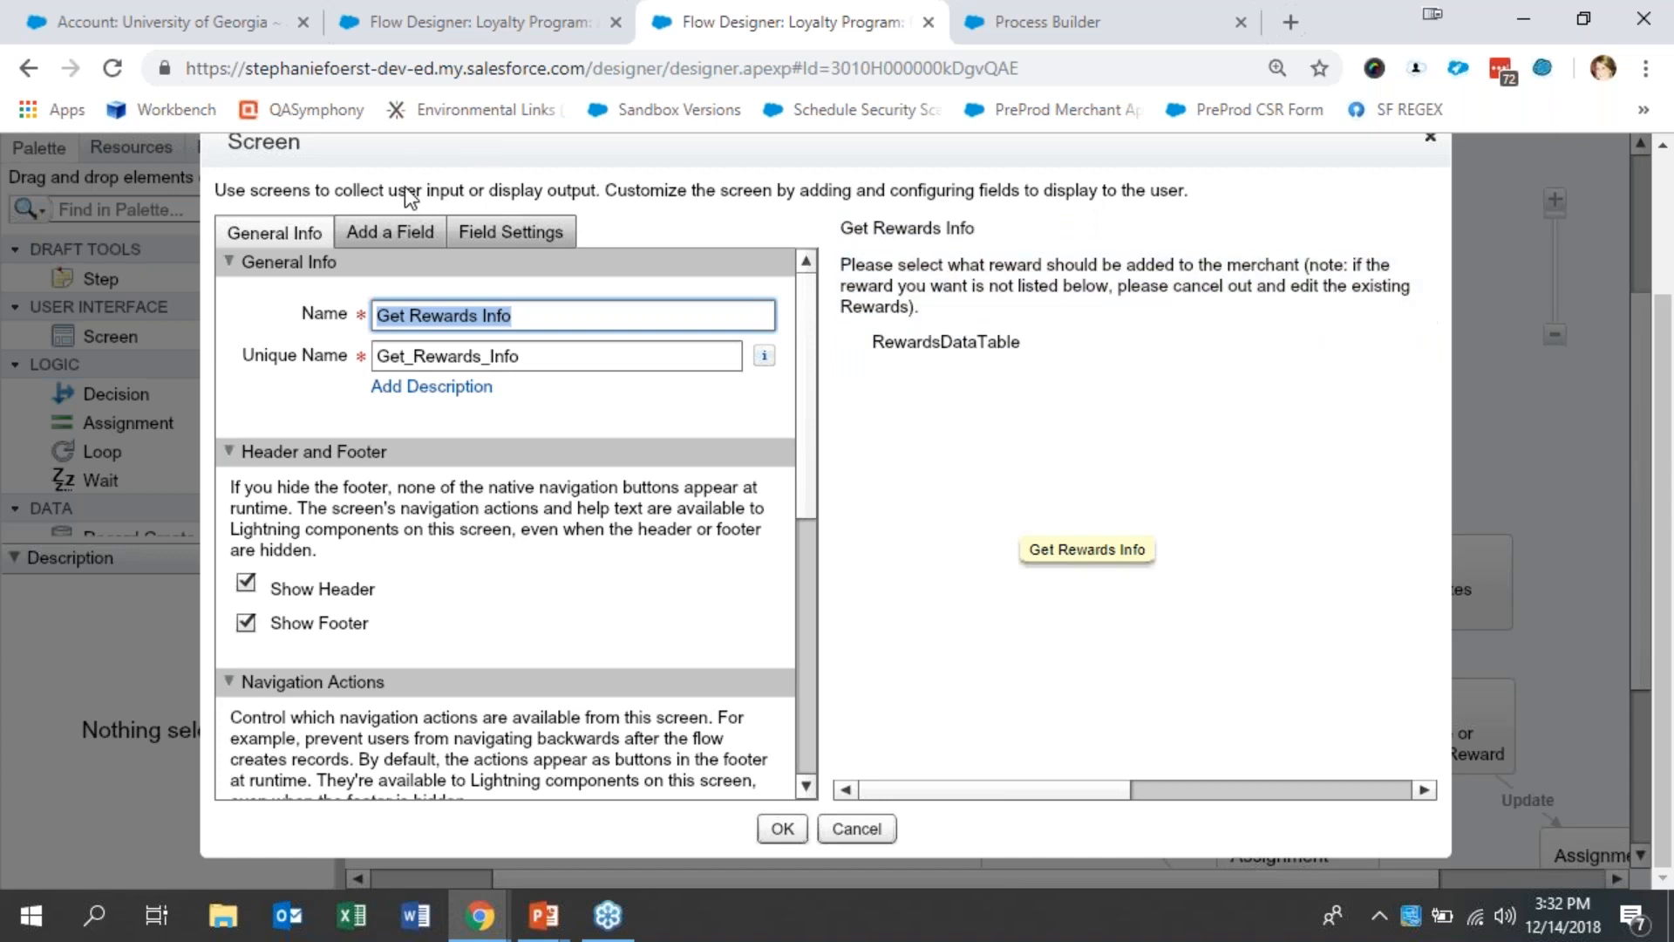
left_click(391, 239)
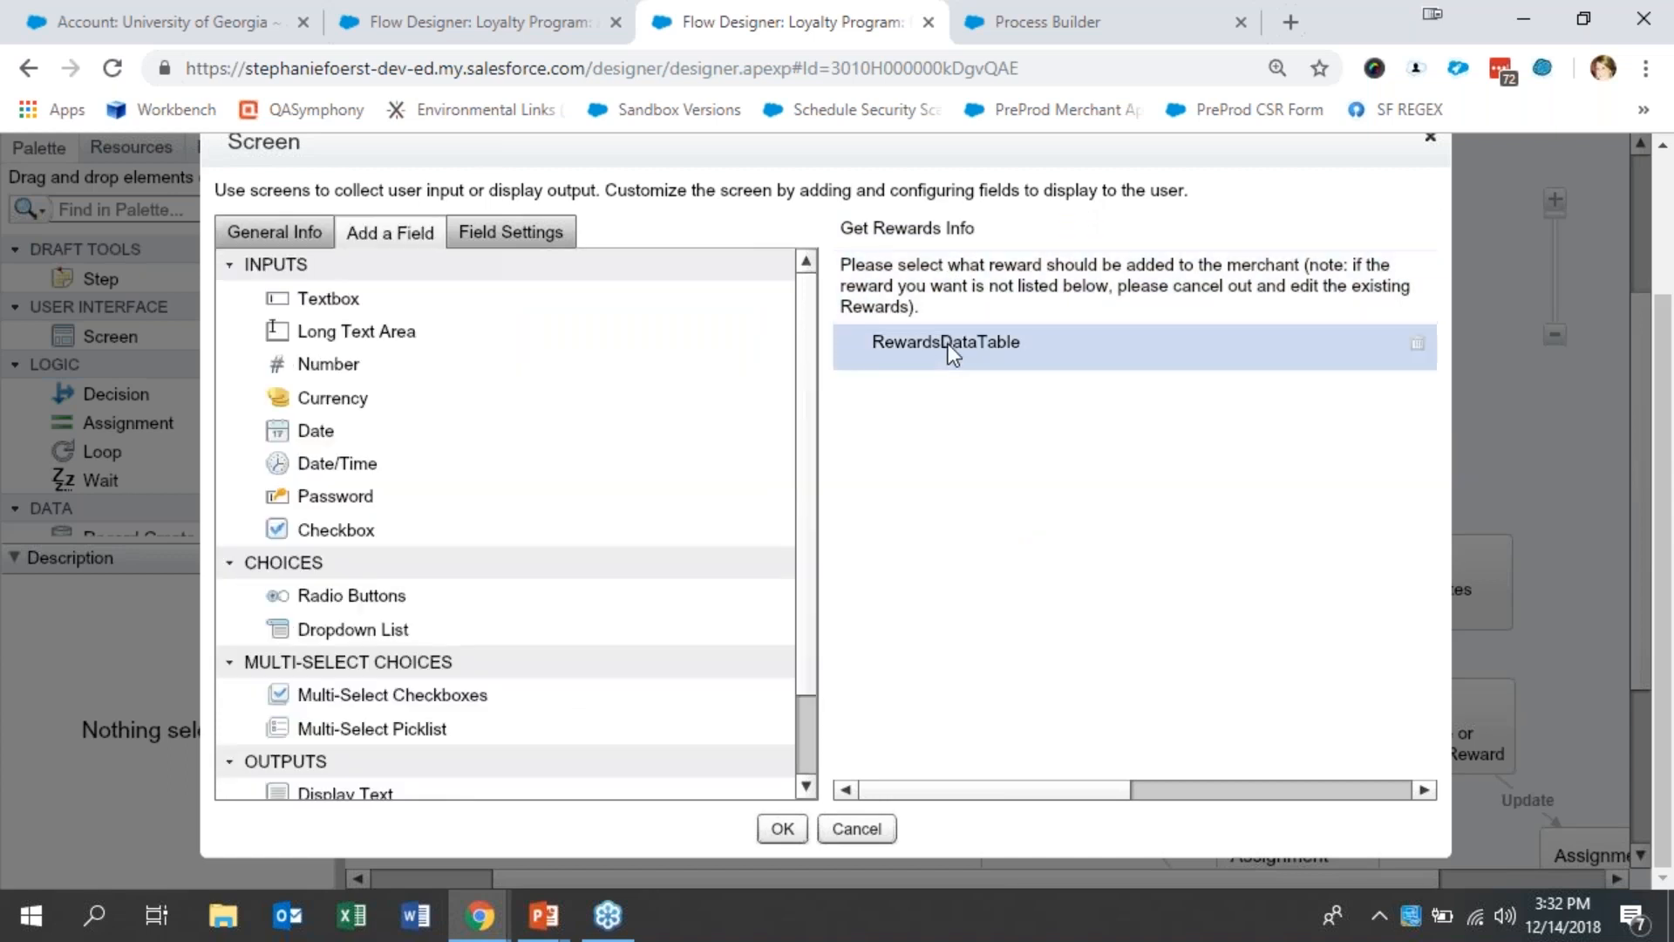
left_click(948, 344)
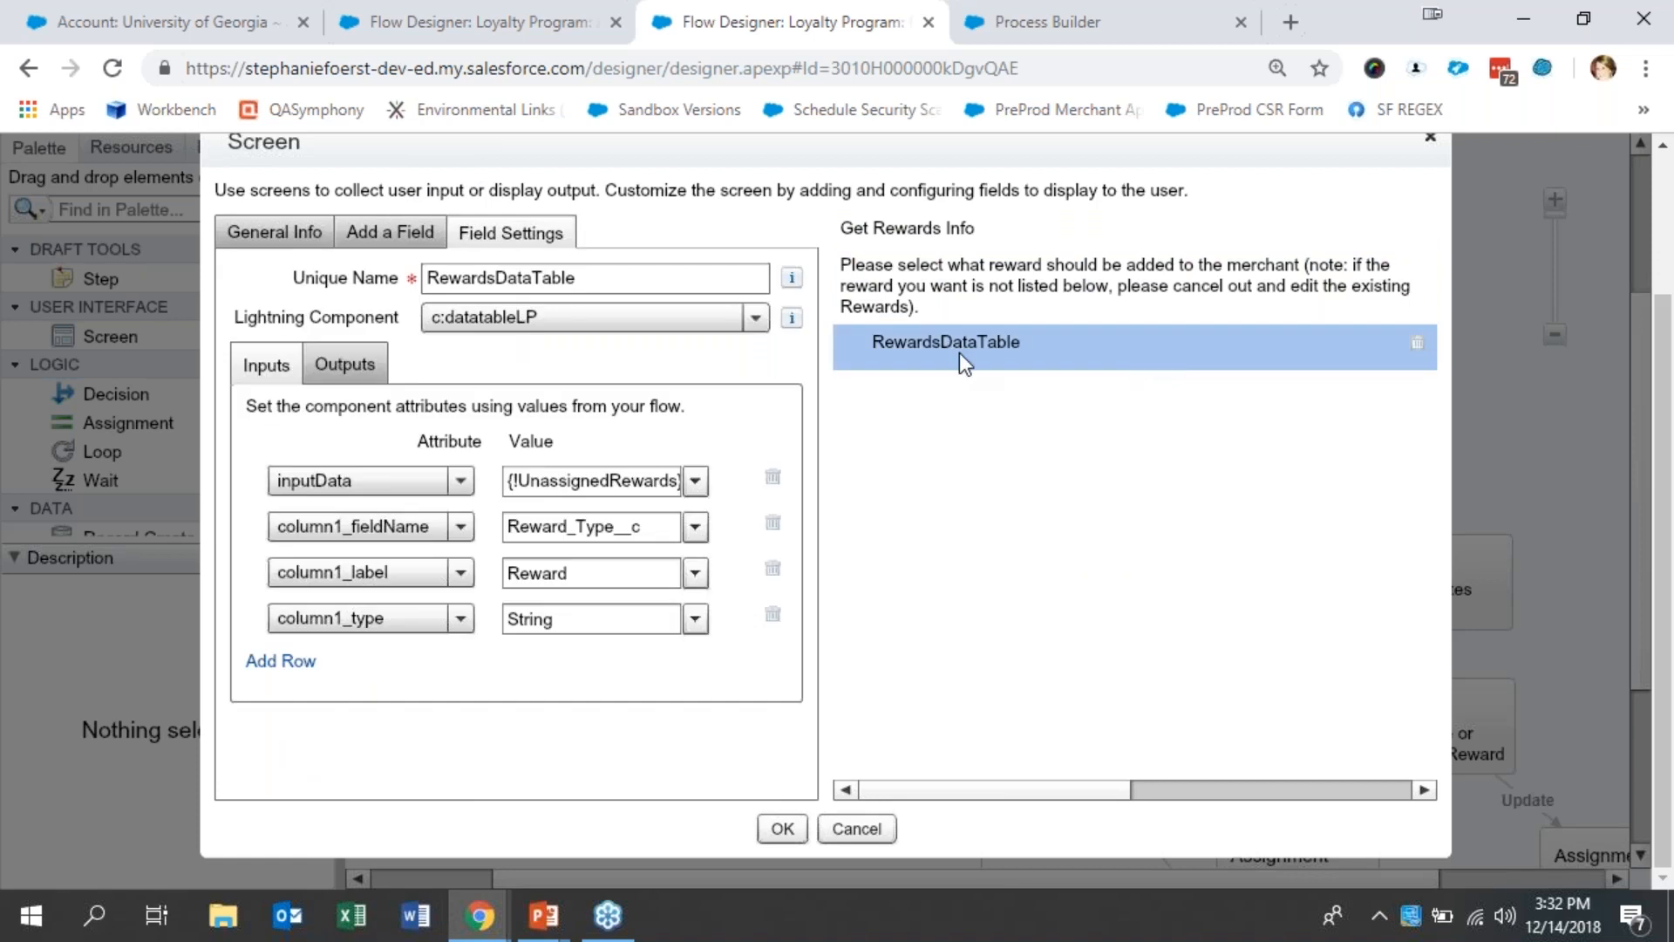
- Demonstrate adding a Lightning Component below RewardsDataTable on the Get Rewards Info screen, and delete the added component
left_click(390, 232)
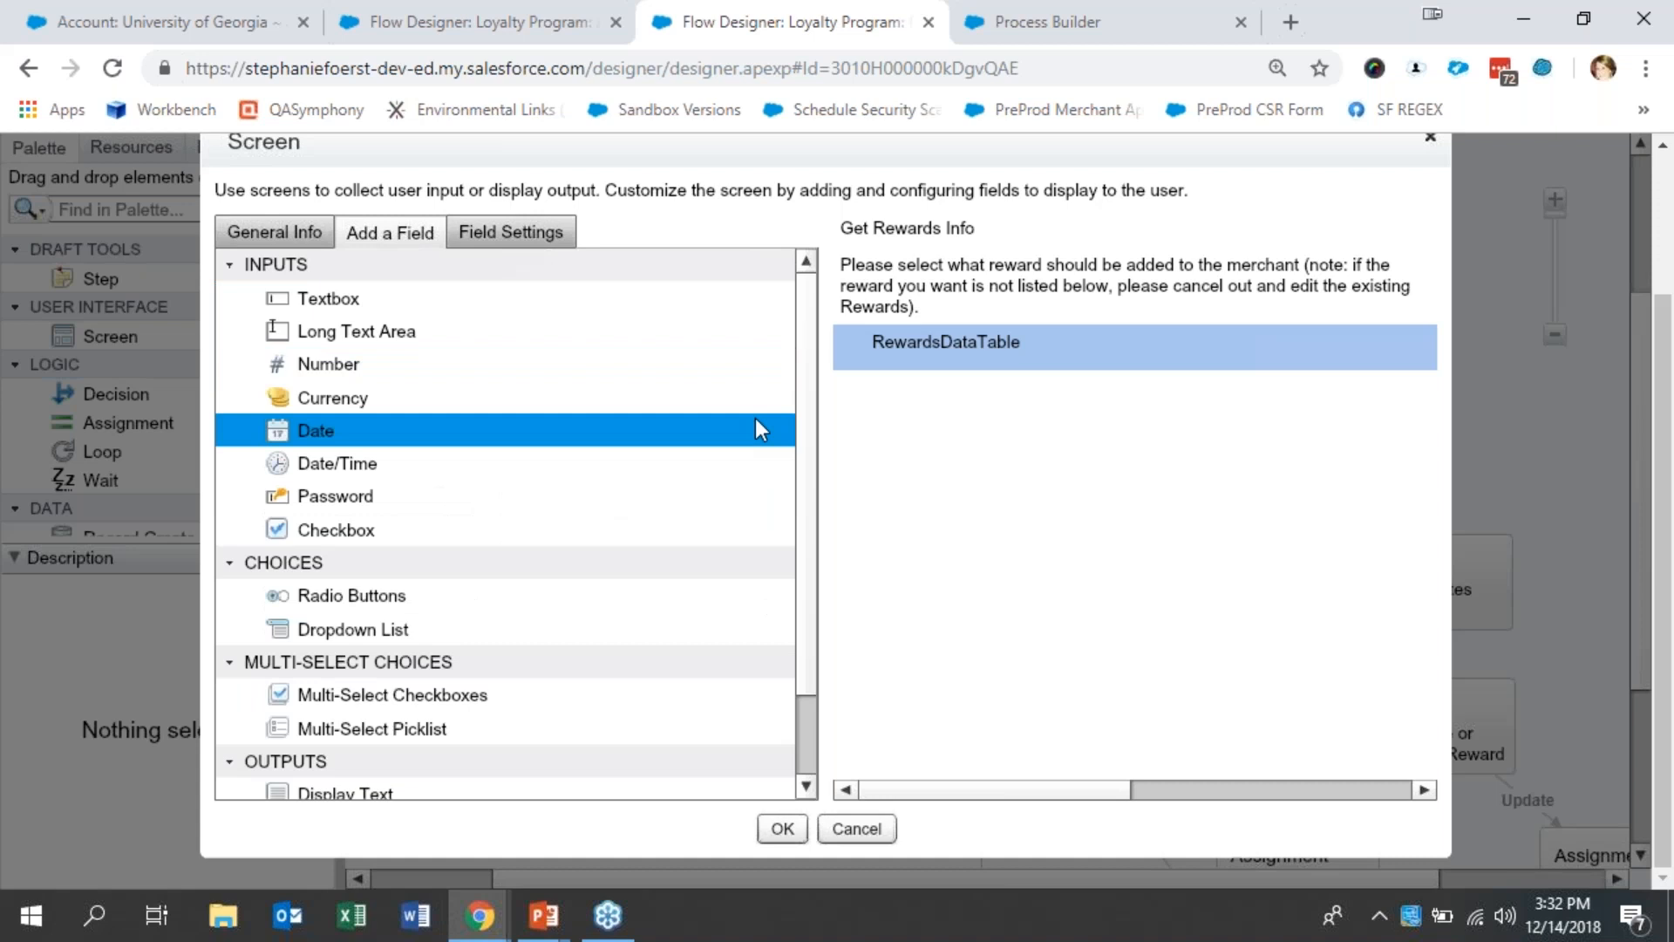
scroll(809, 661, "down", 1)
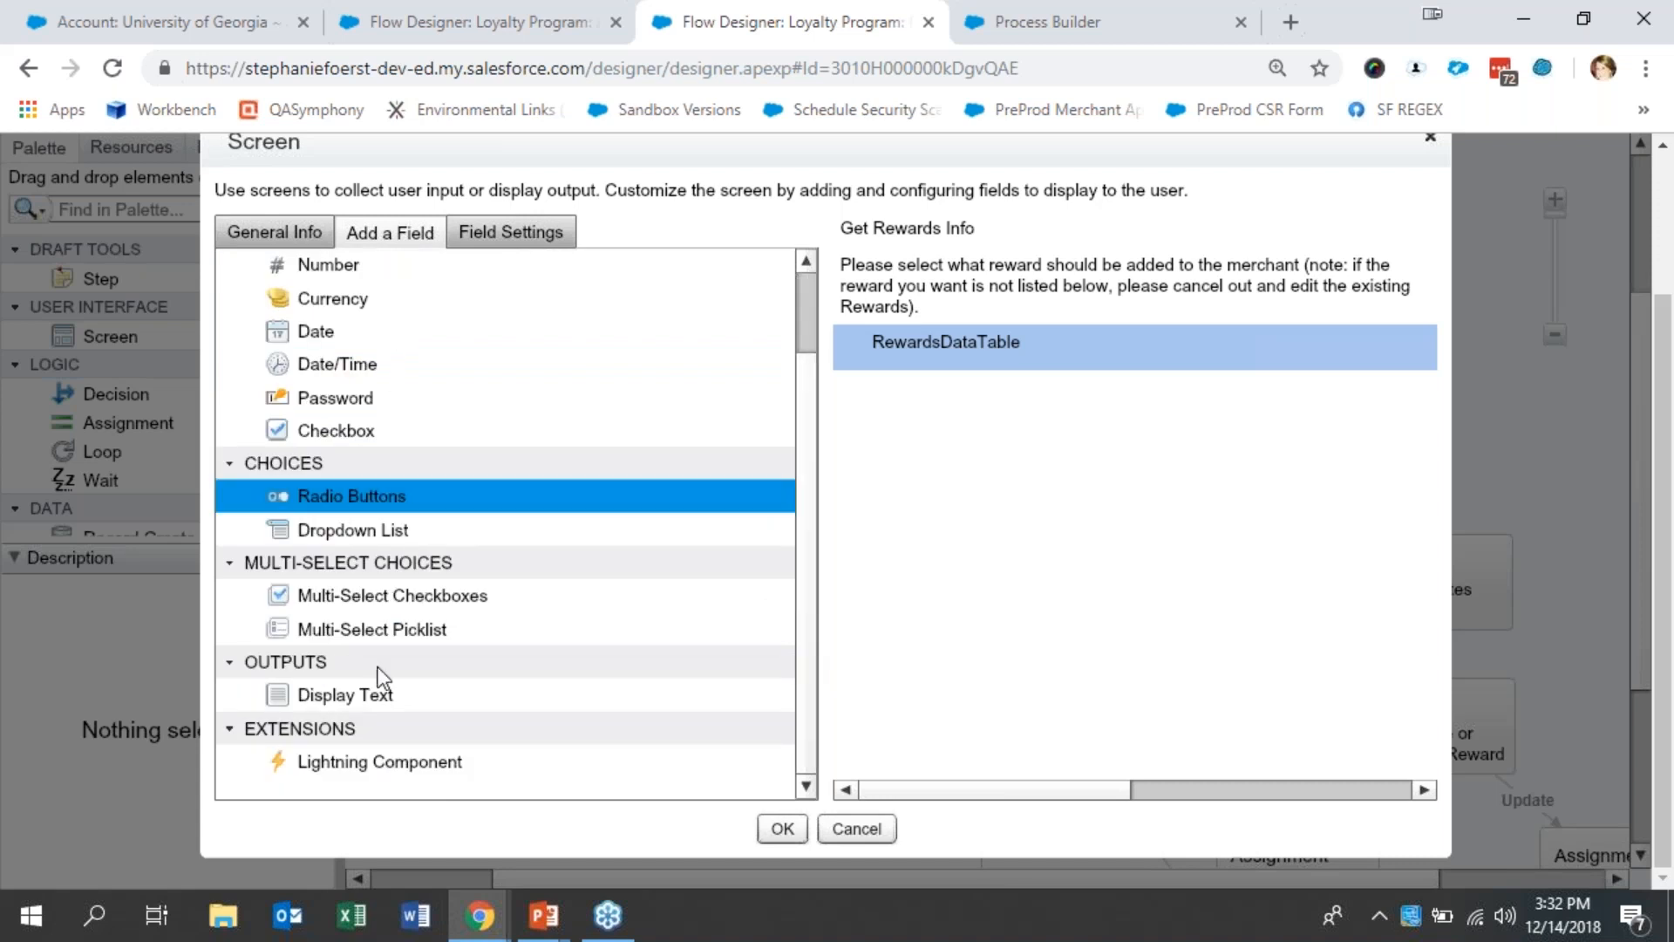
left_click(408, 768)
left_click_drag(409, 768, 1019, 399)
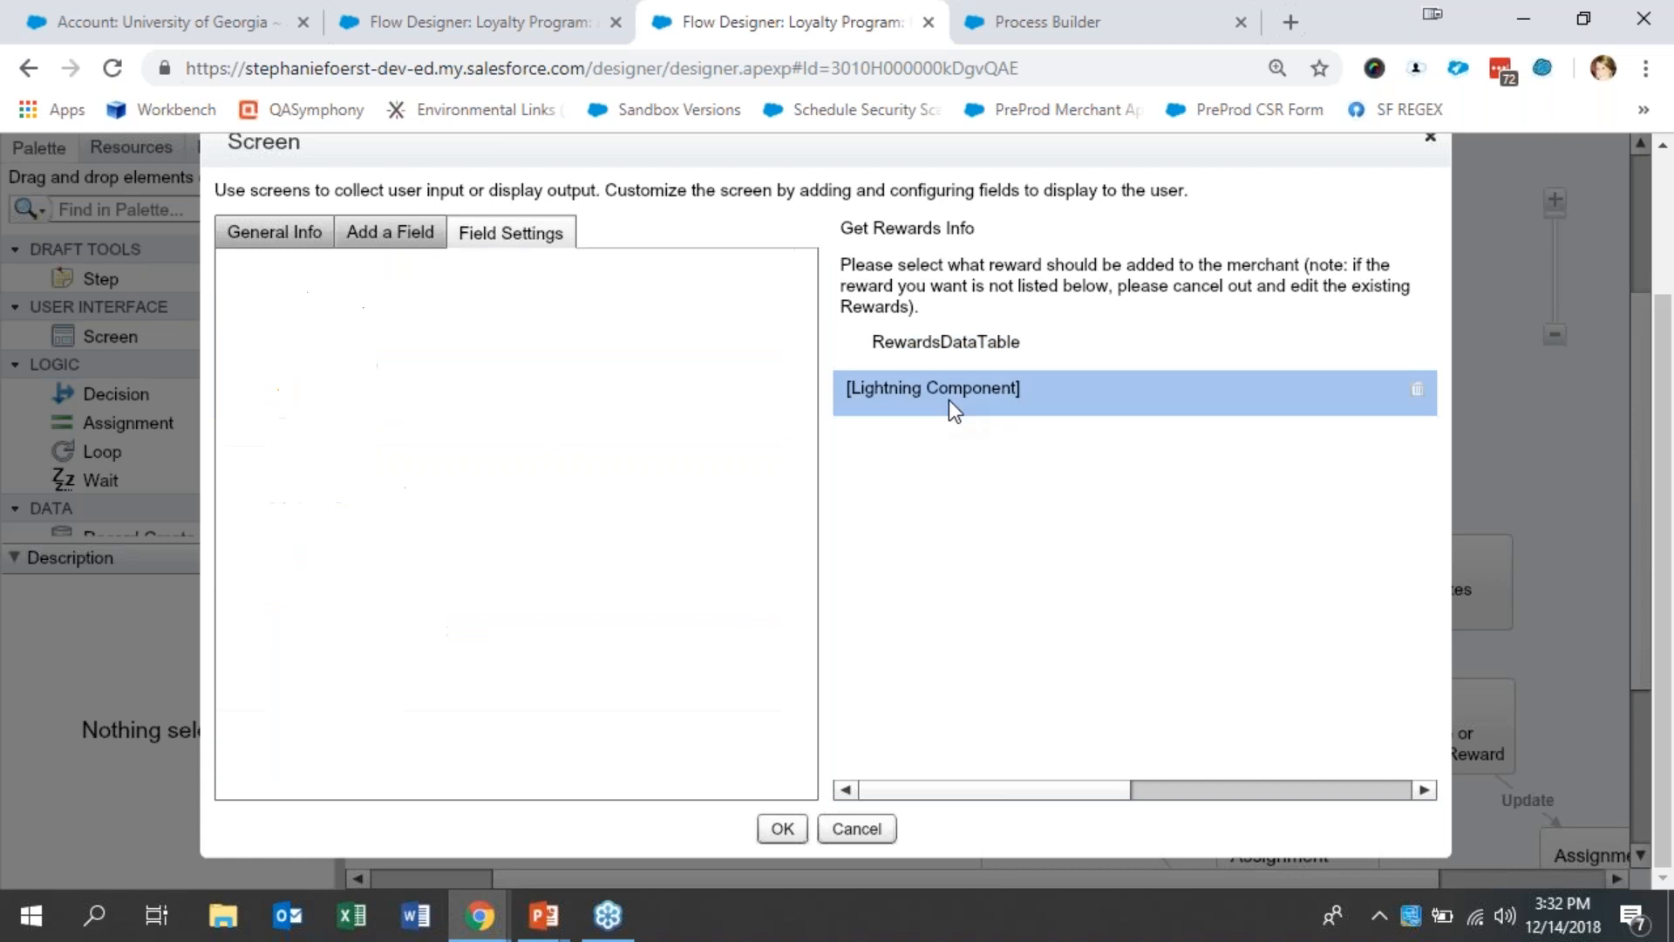
left_click(1420, 390)
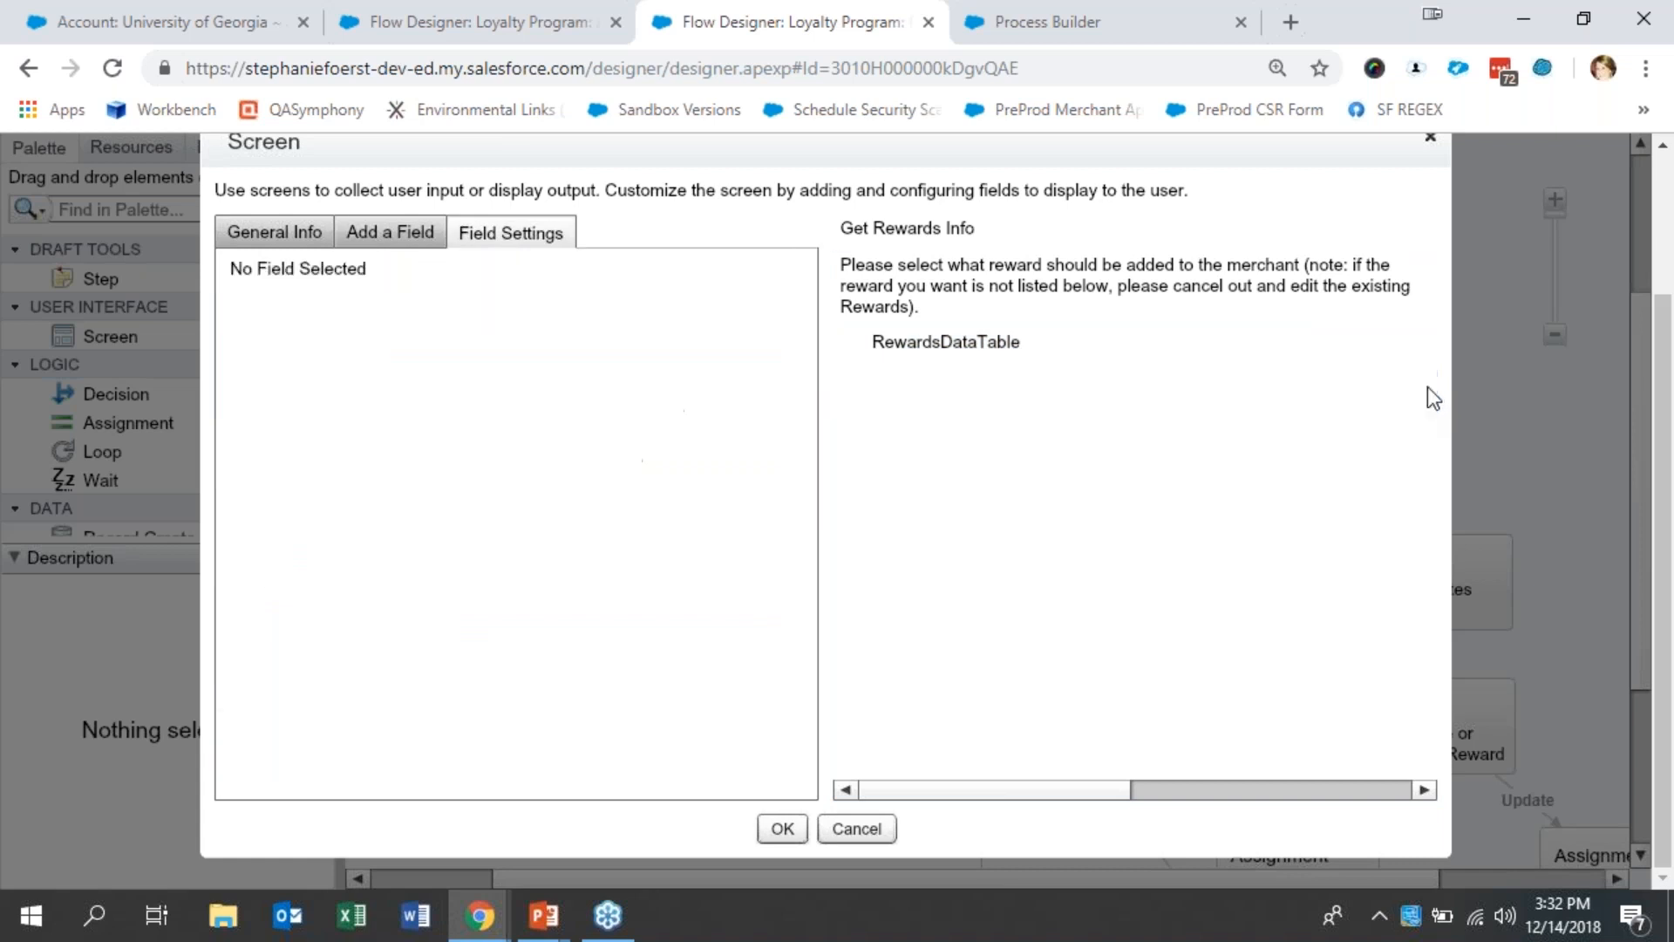
- Examine the RewardsDataTable field's Lightning Component choice and its input attribute values for the data source, column field name, label and type
left_click(1119, 346)
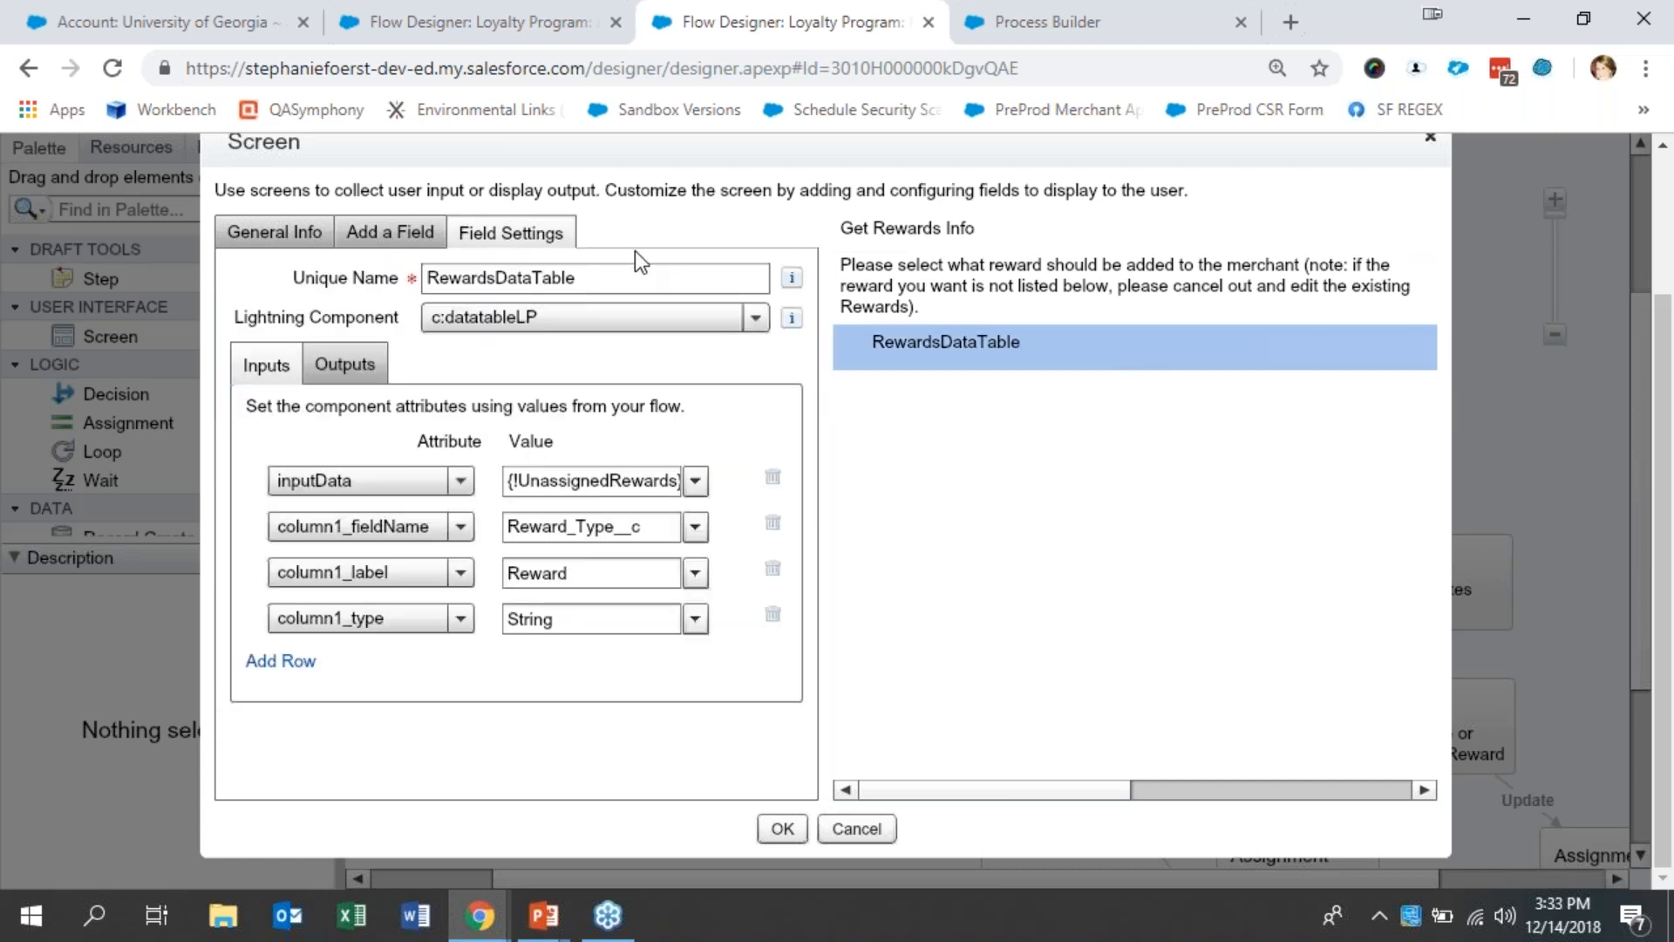
left_click(756, 327)
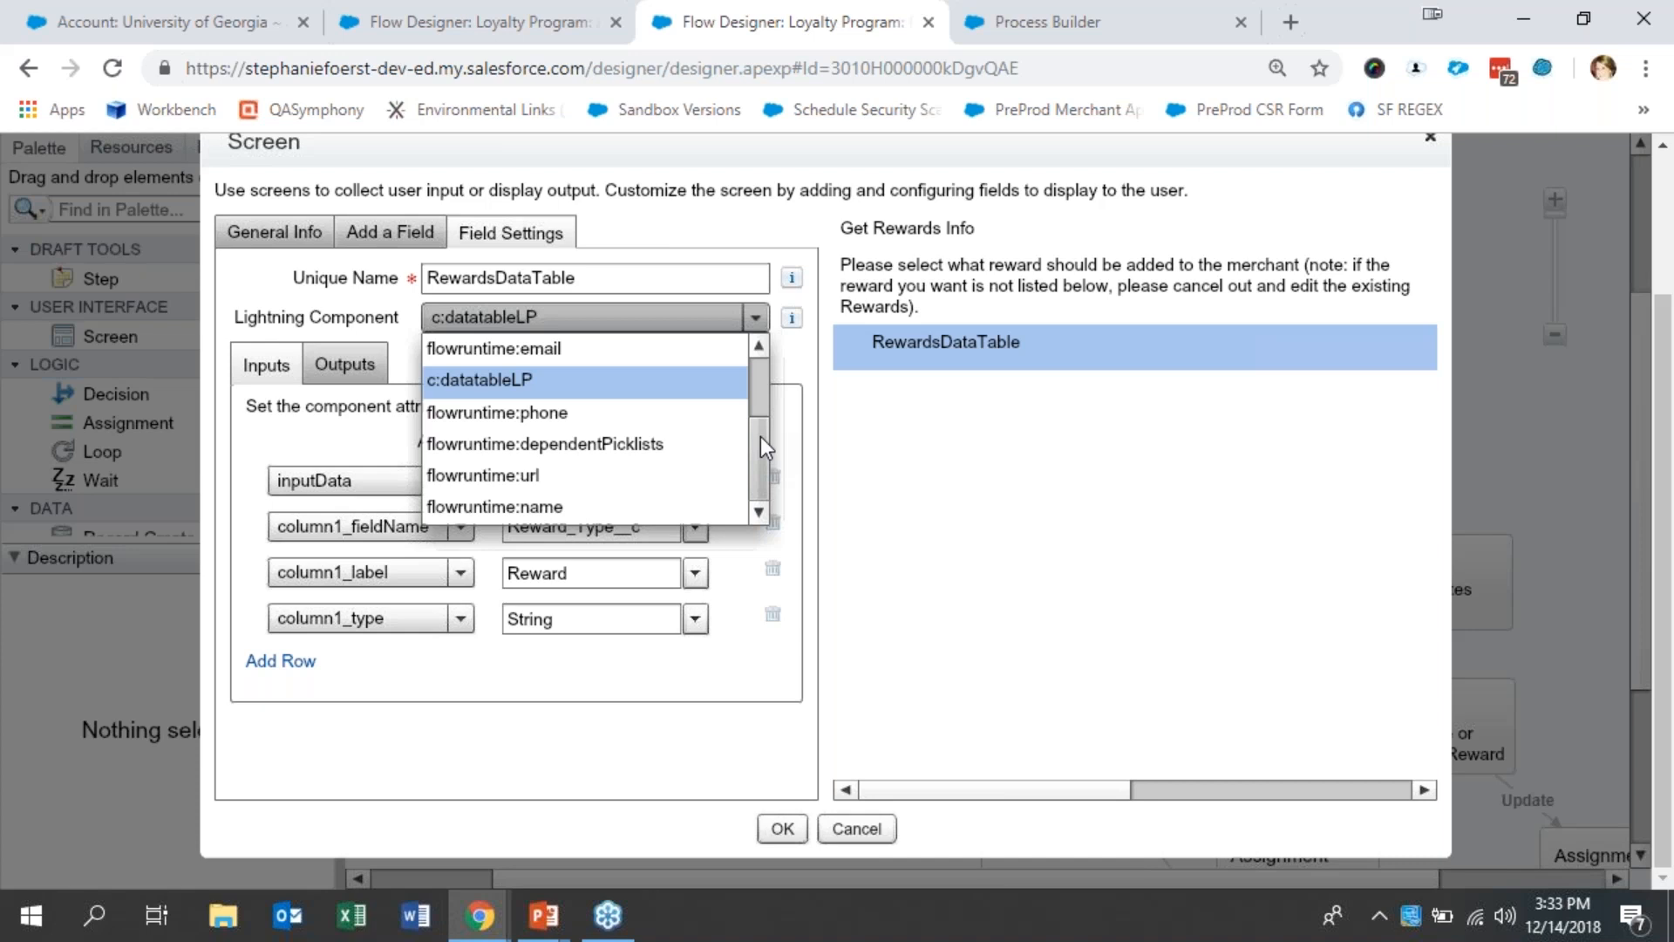
left_click(358, 500)
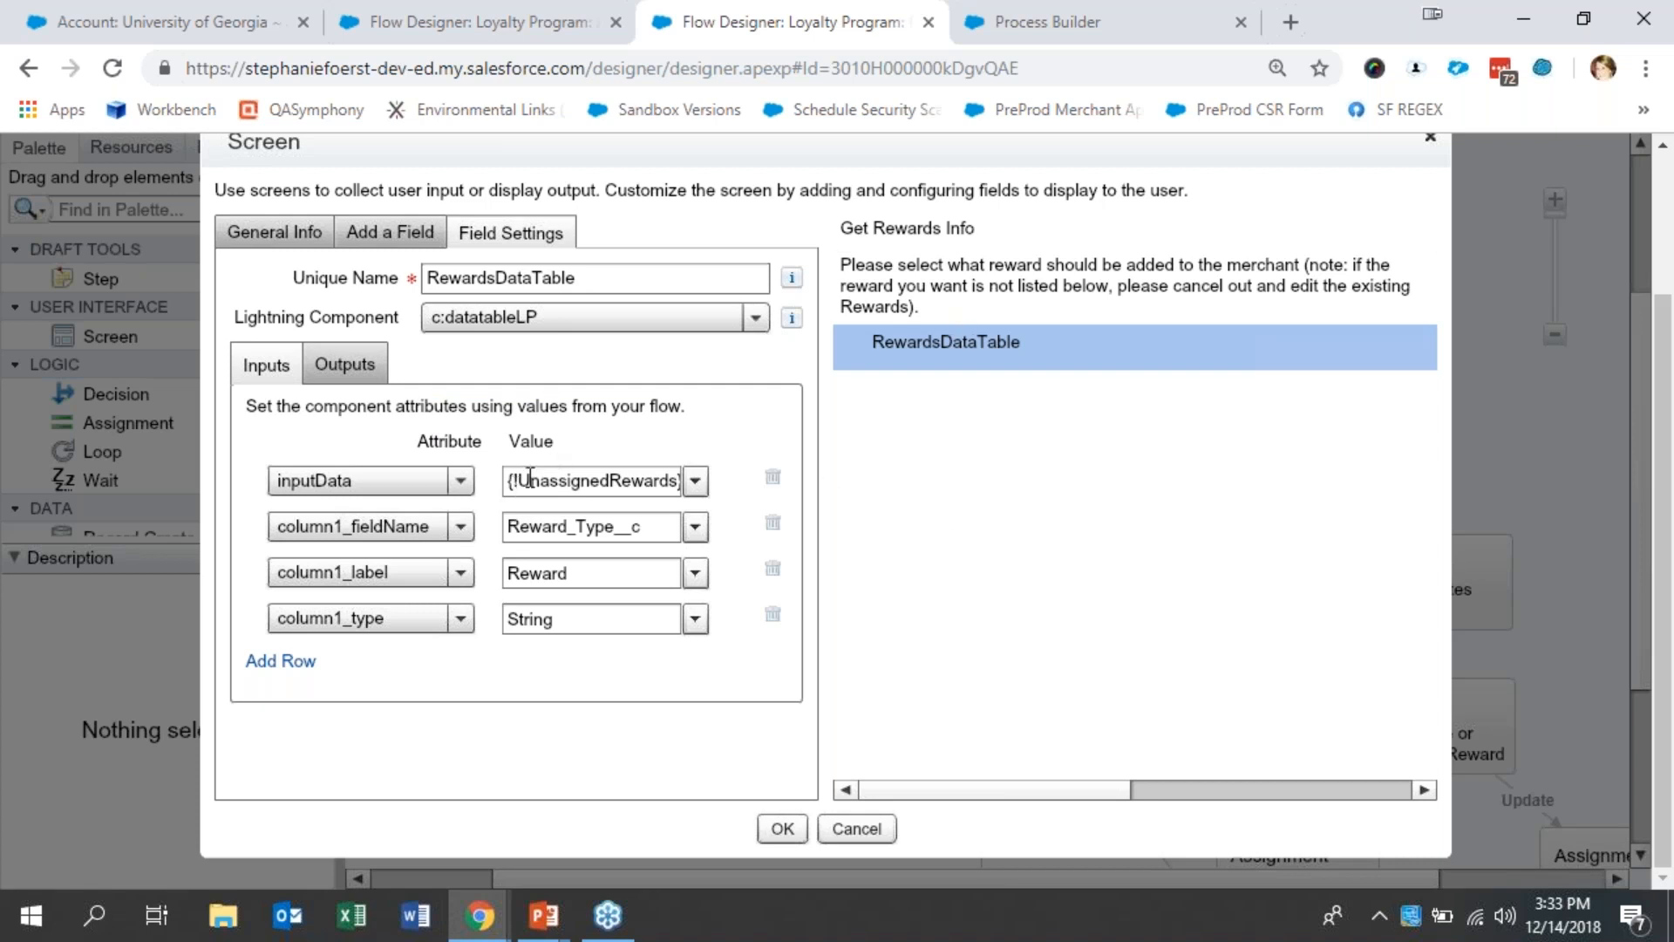
left_click_drag(524, 480, 698, 472)
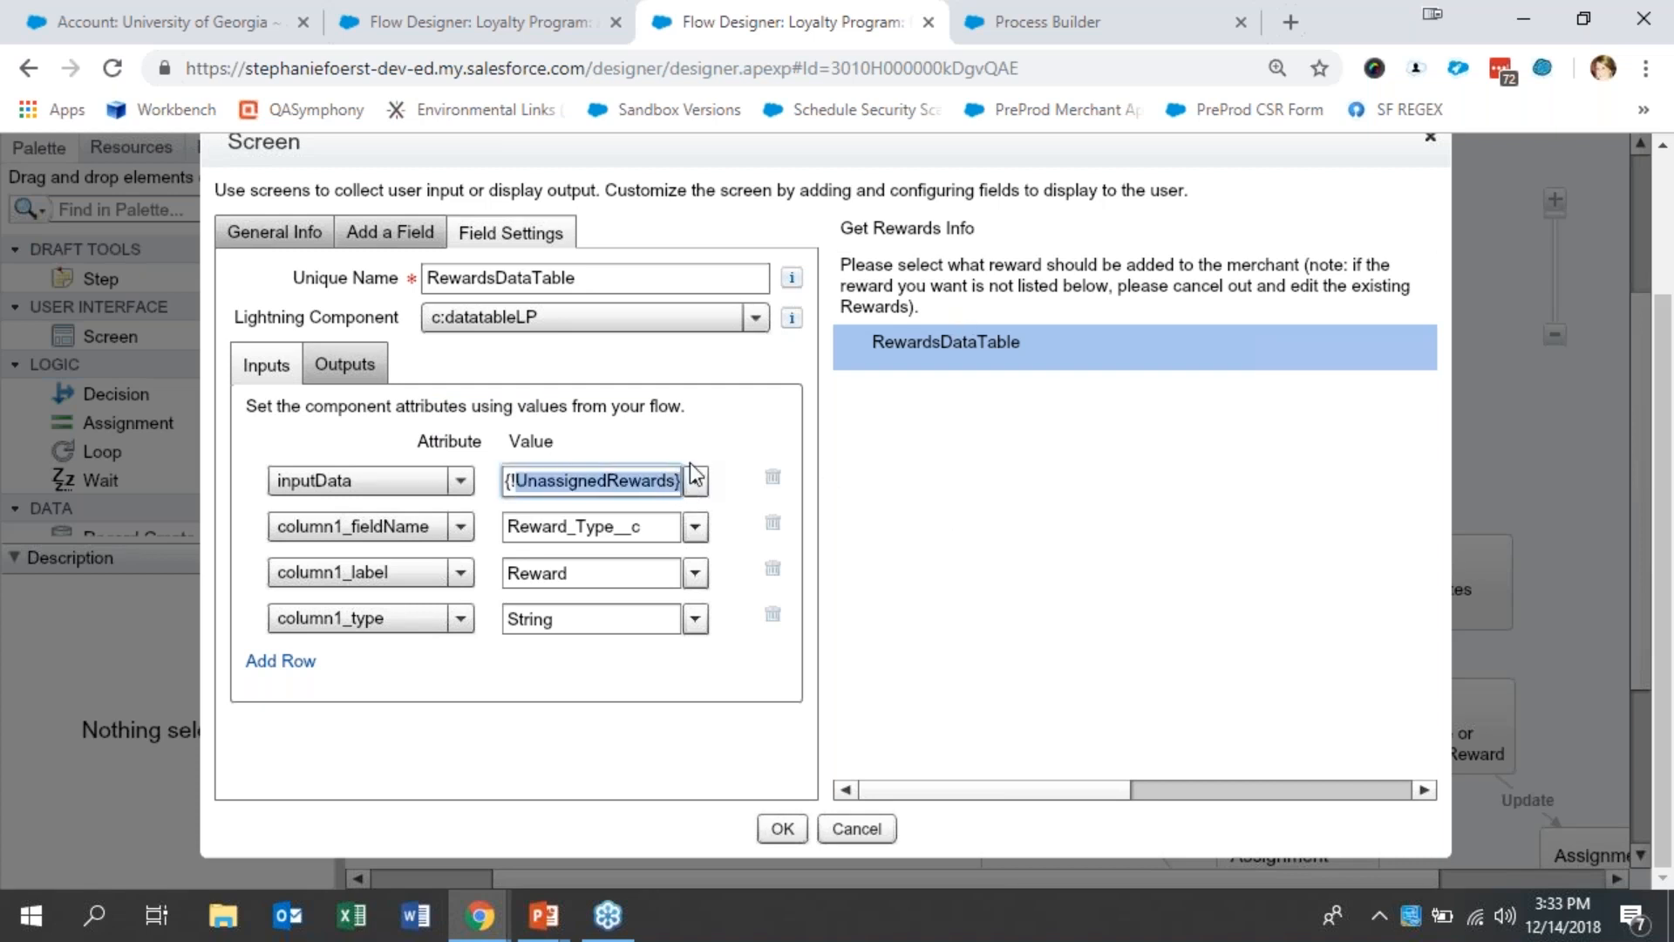
left_click(735, 439)
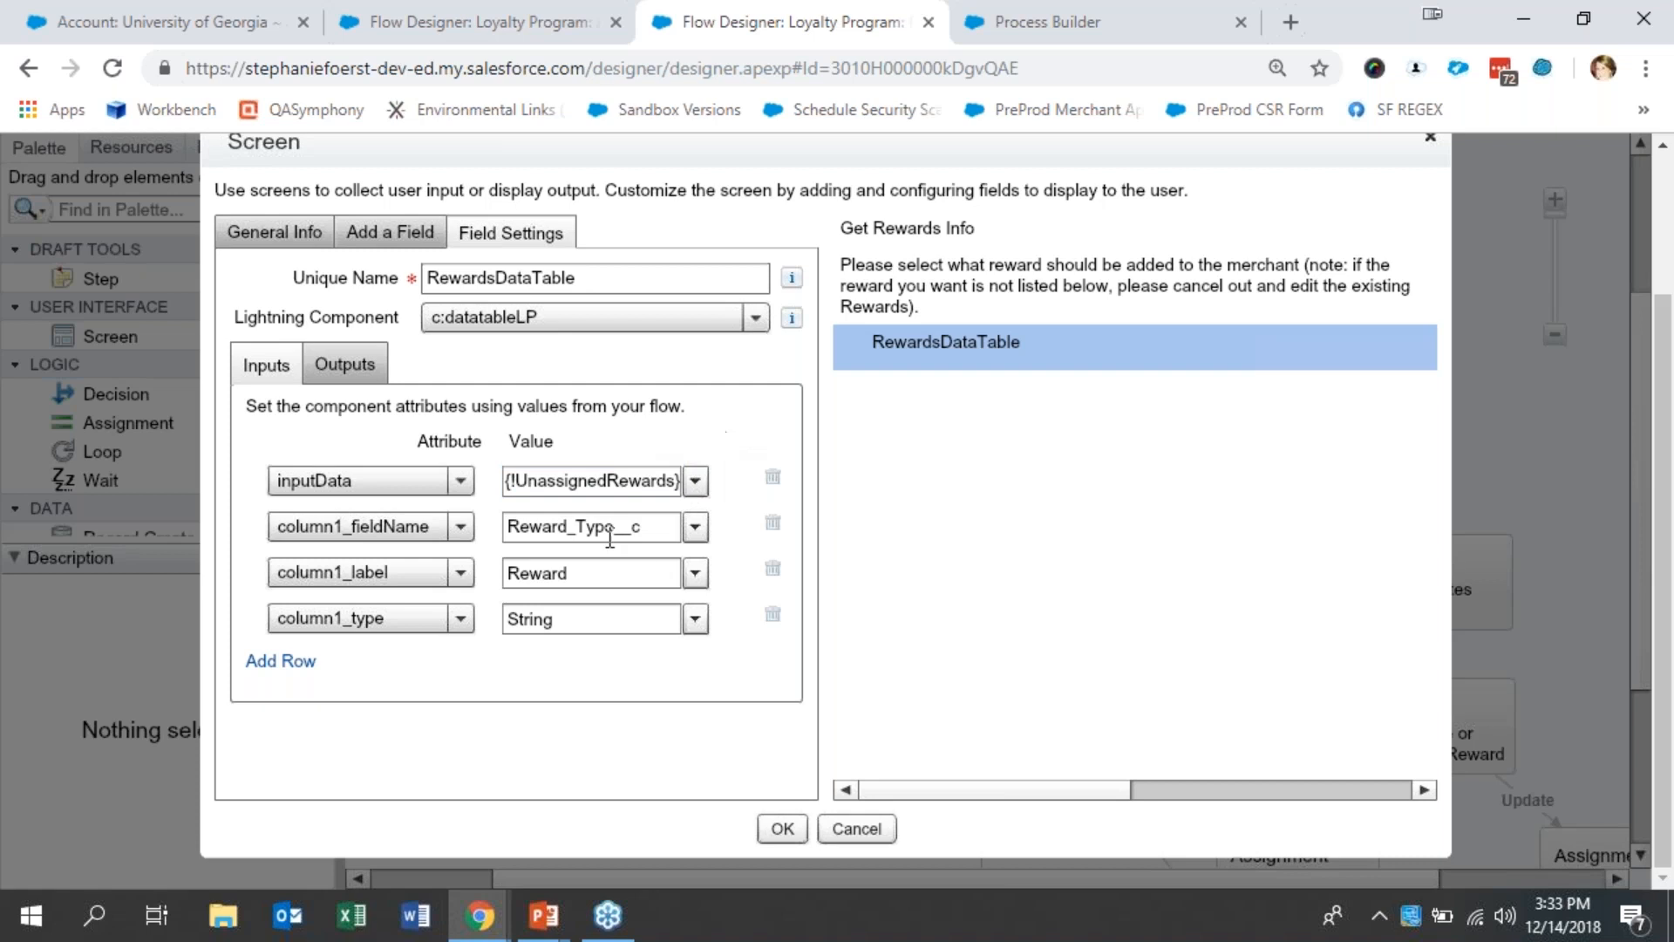
left_click(653, 535)
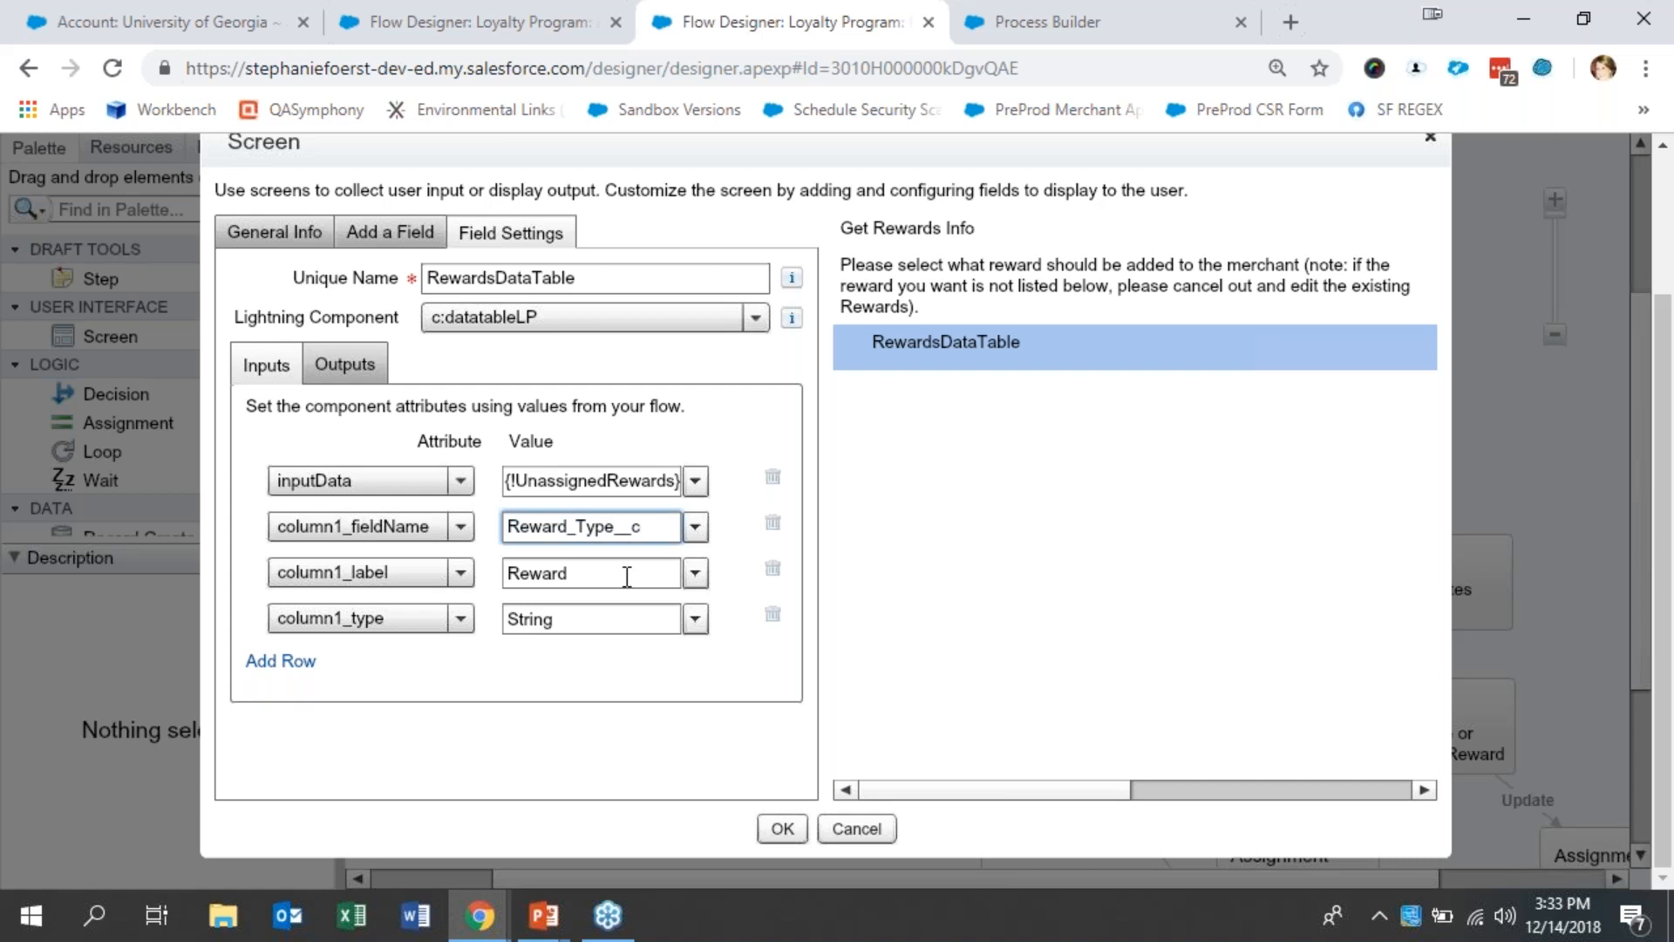
left_click(627, 575)
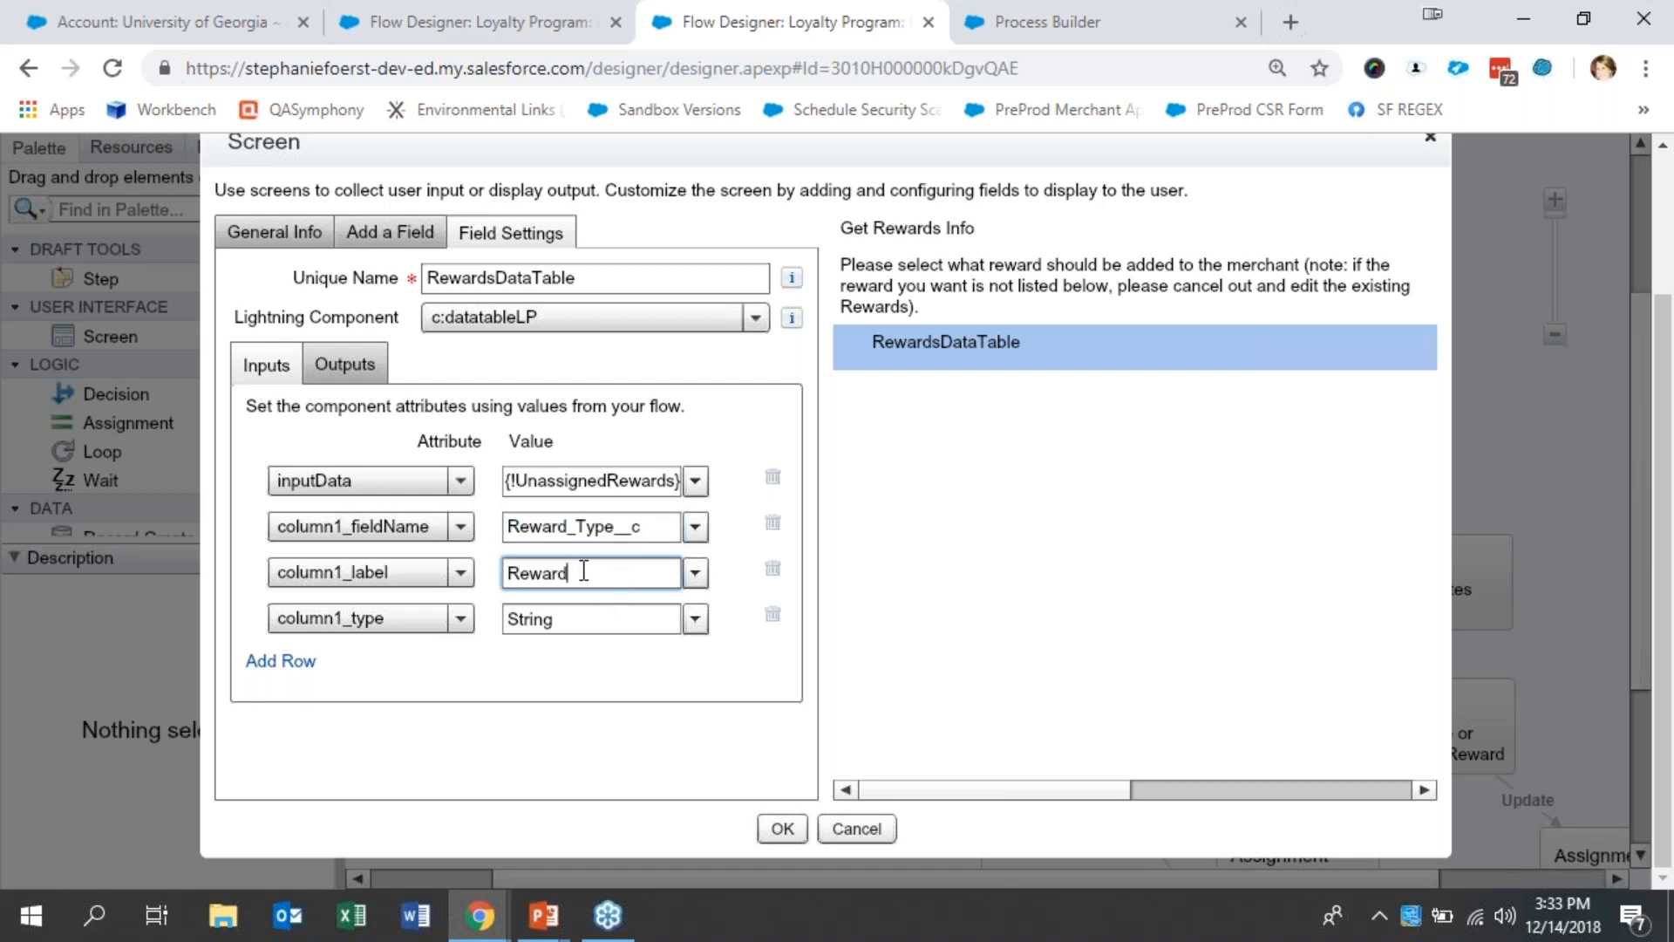
left_click(580, 620)
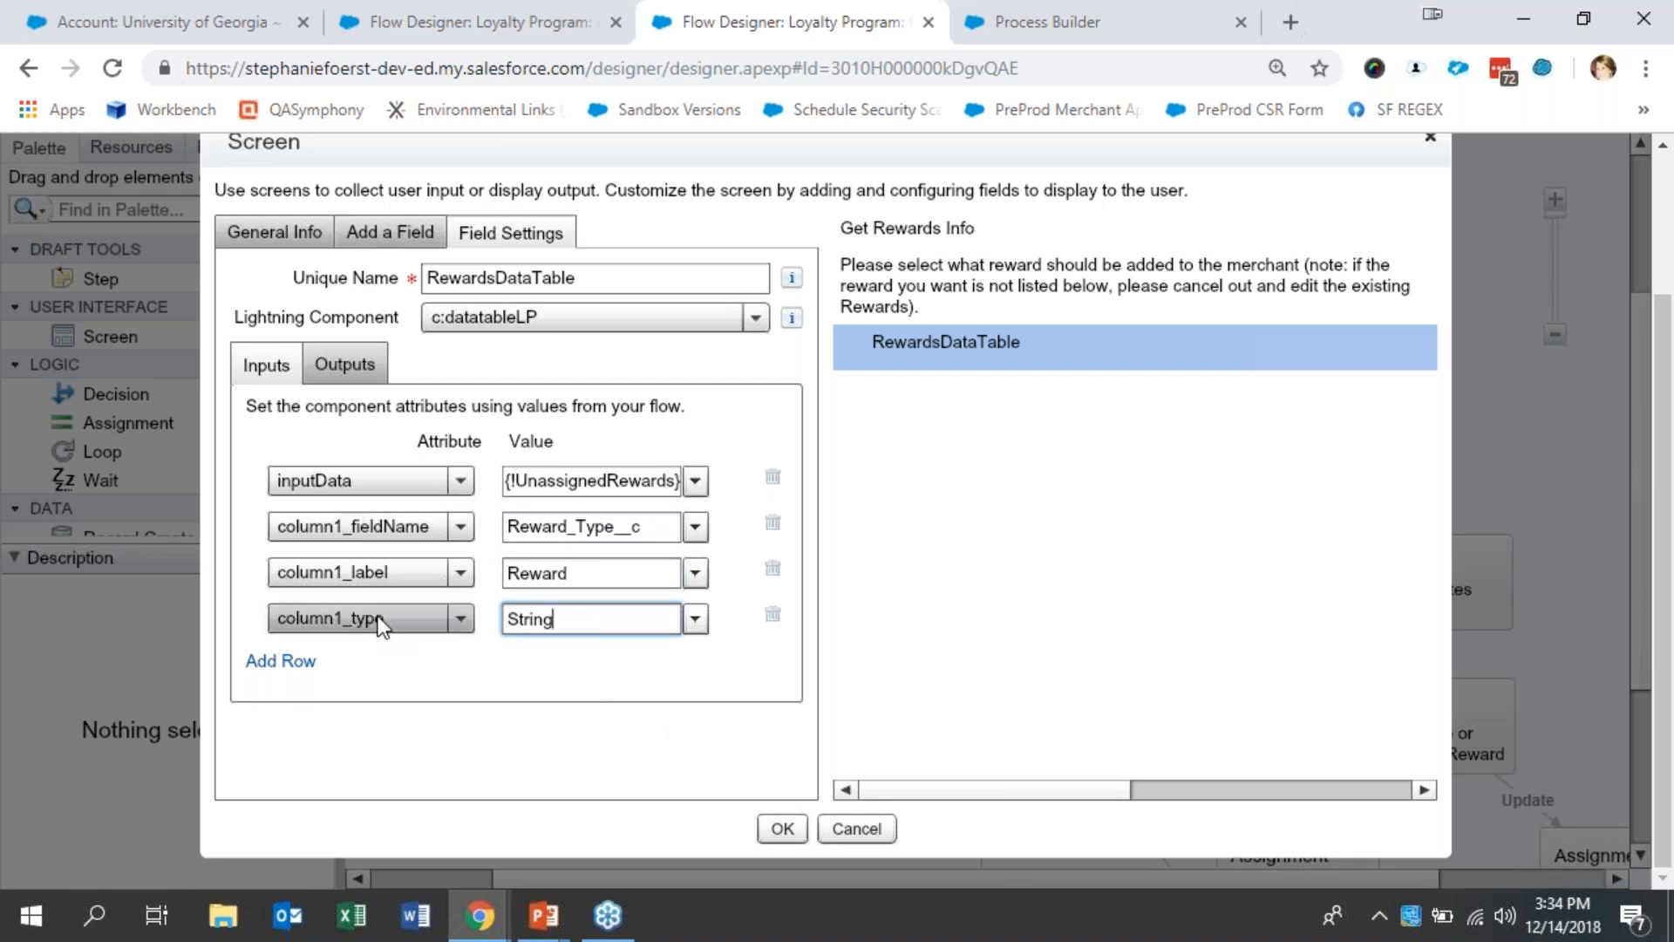
- Examine the output variable mapped to selectedRows for RewardsDataTable, and close the Get Rewards Info screen without saving changes
left_click(359, 370)
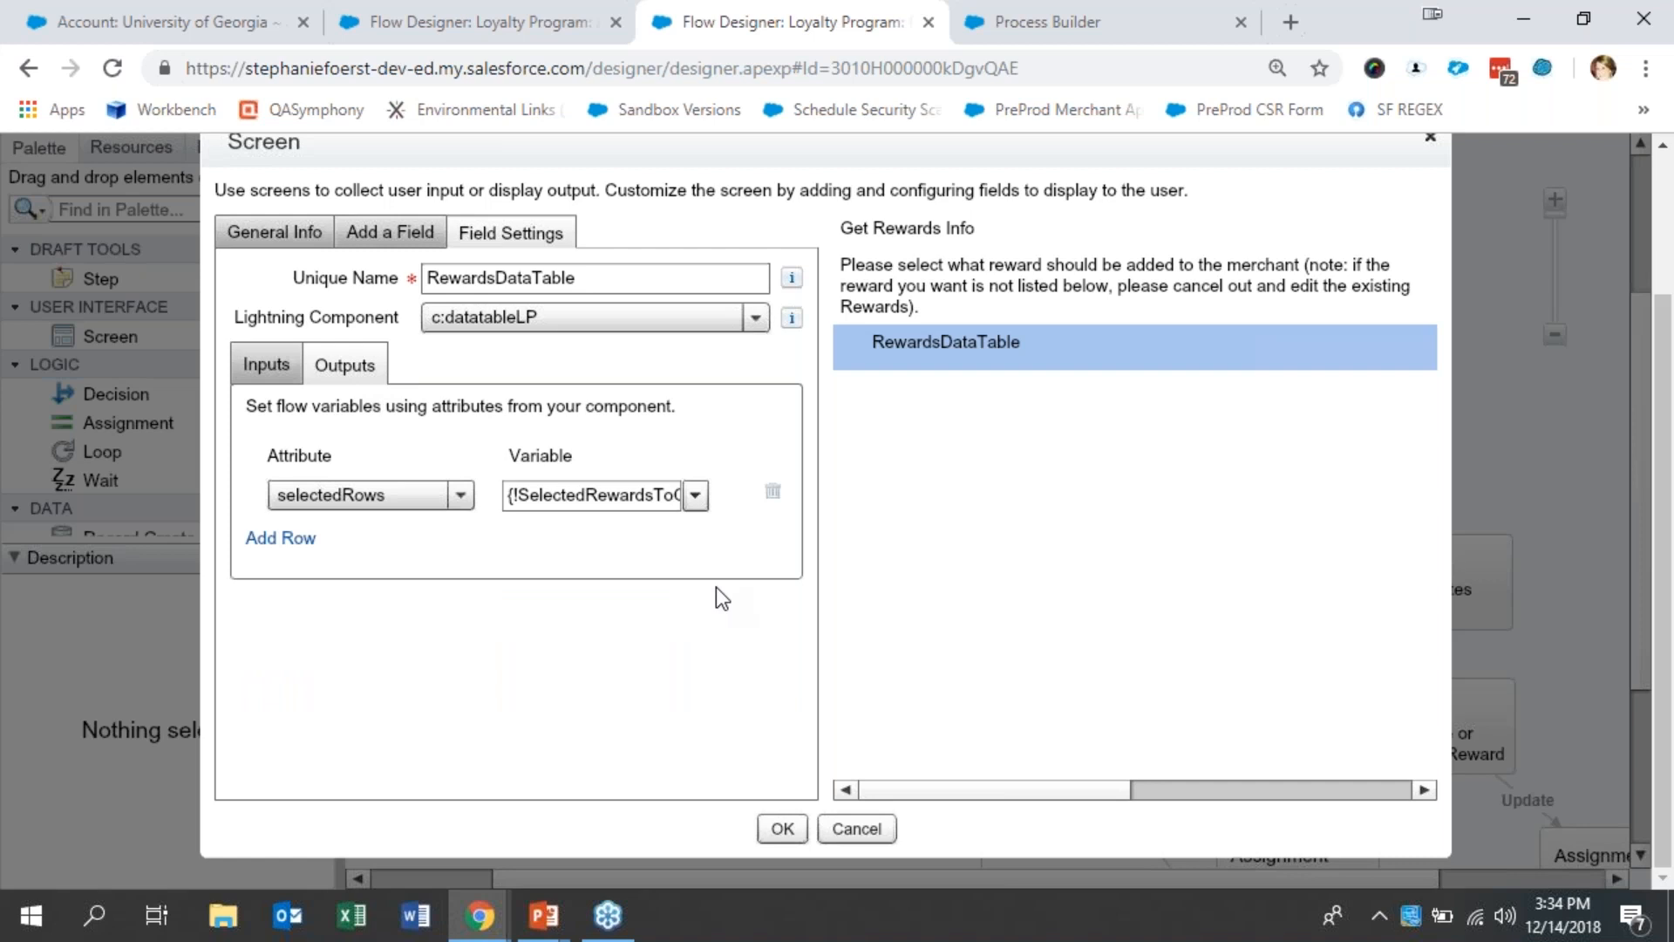
left_click_drag(551, 506, 736, 519)
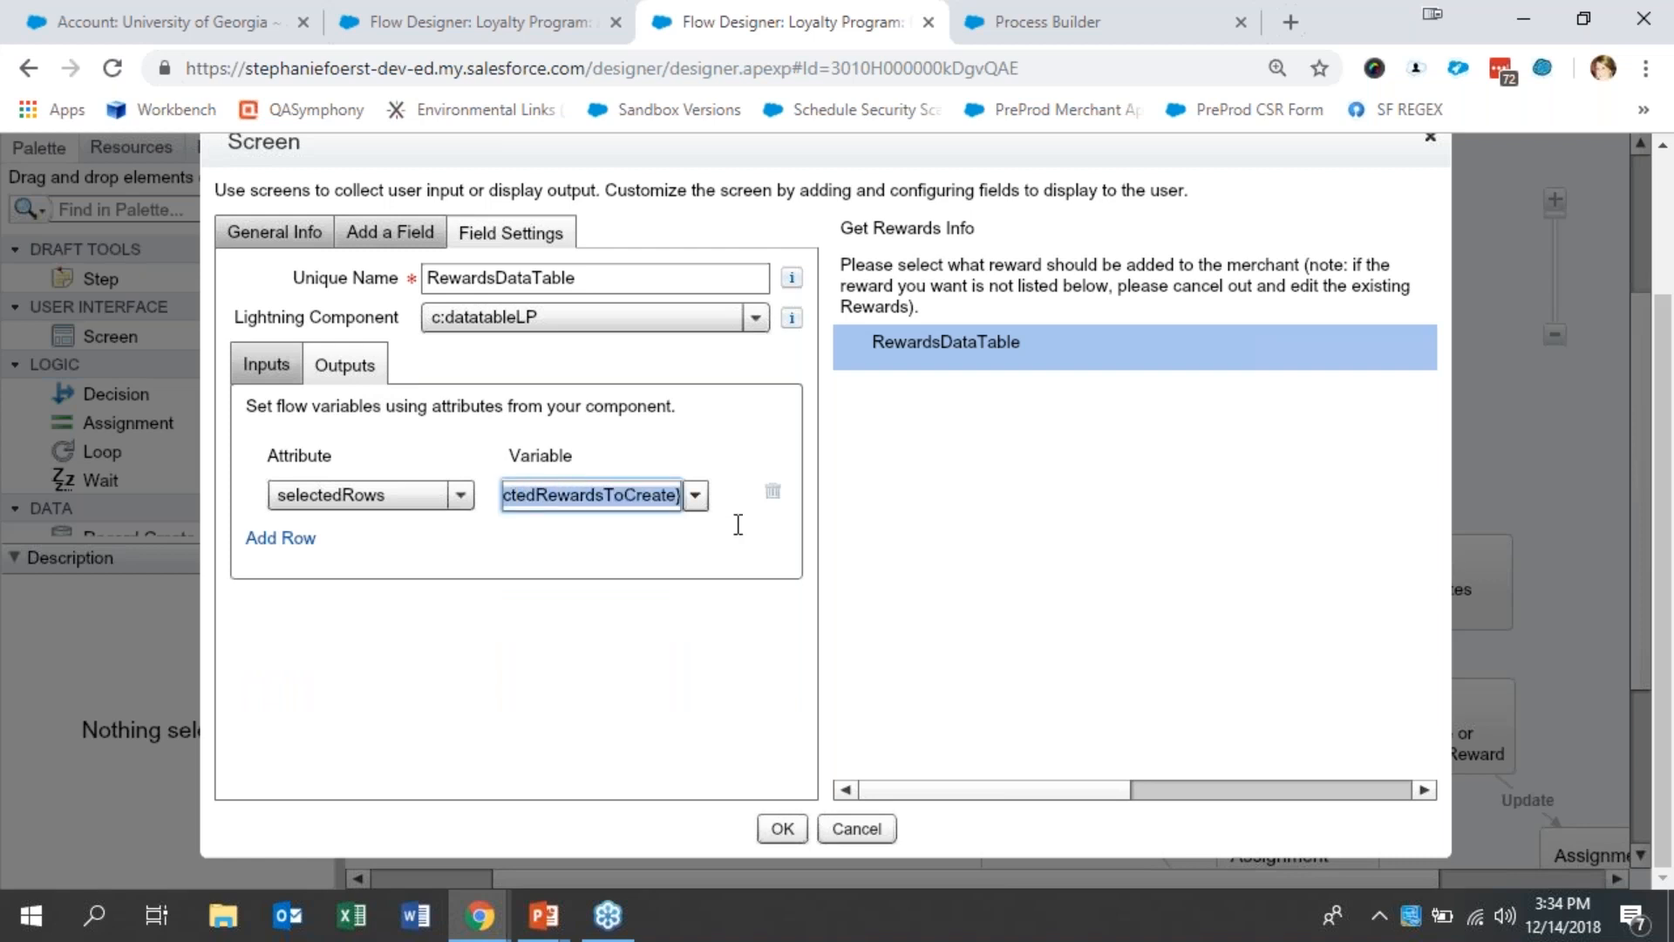
left_click(638, 643)
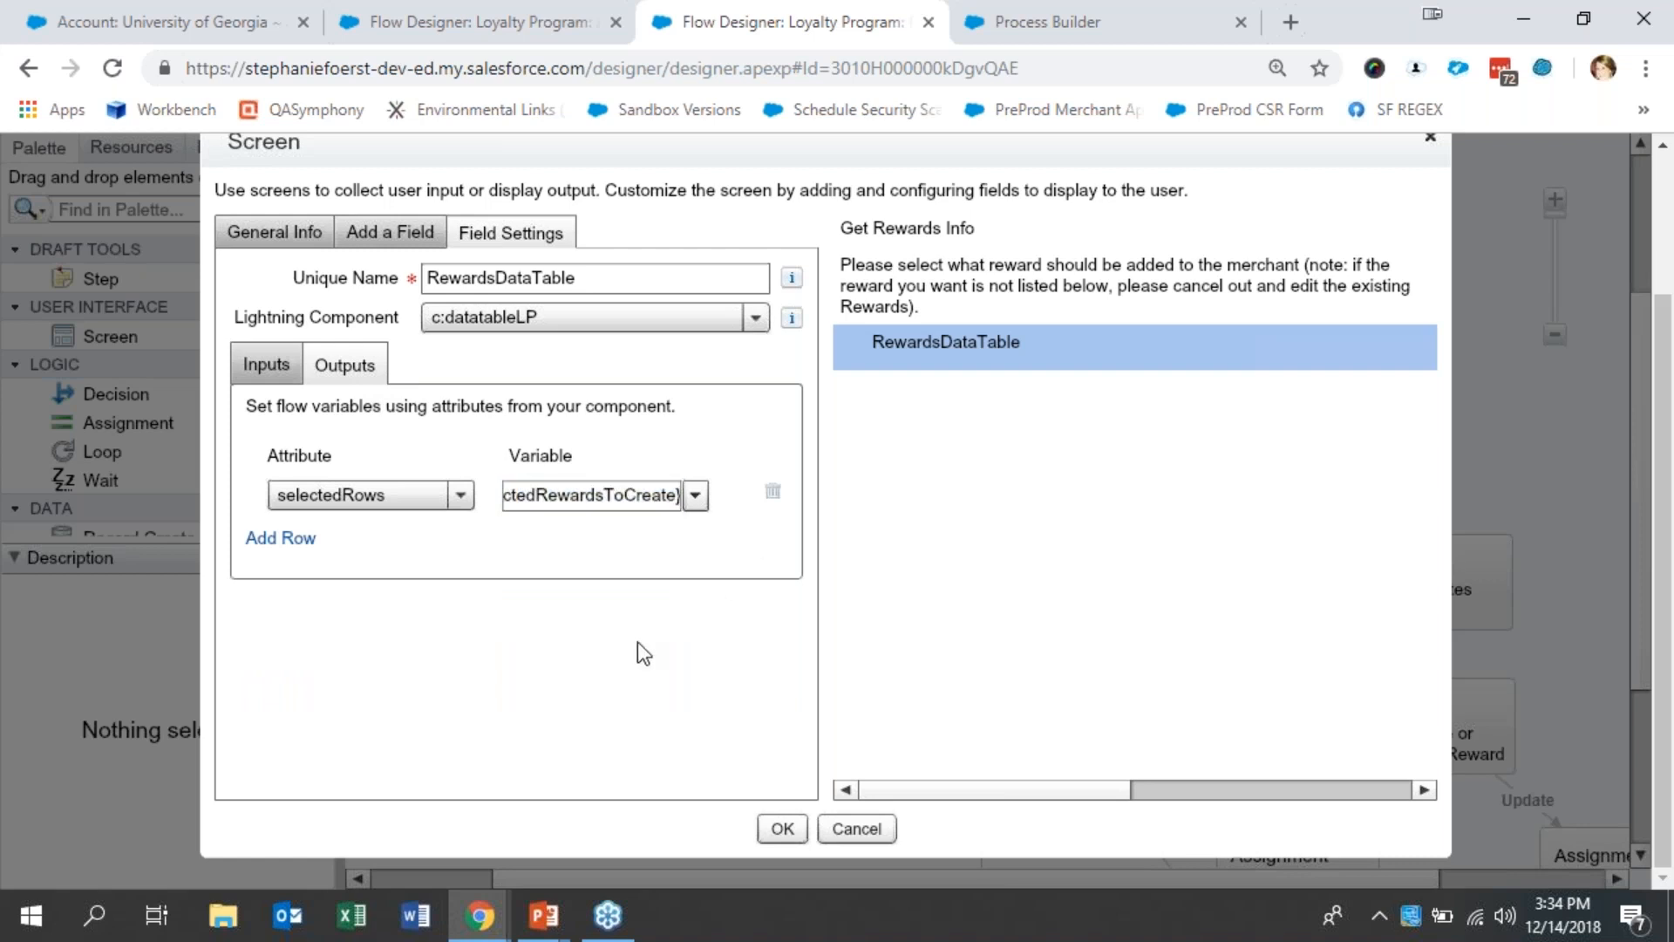
left_click_drag(619, 503, 450, 499)
left_click(545, 600)
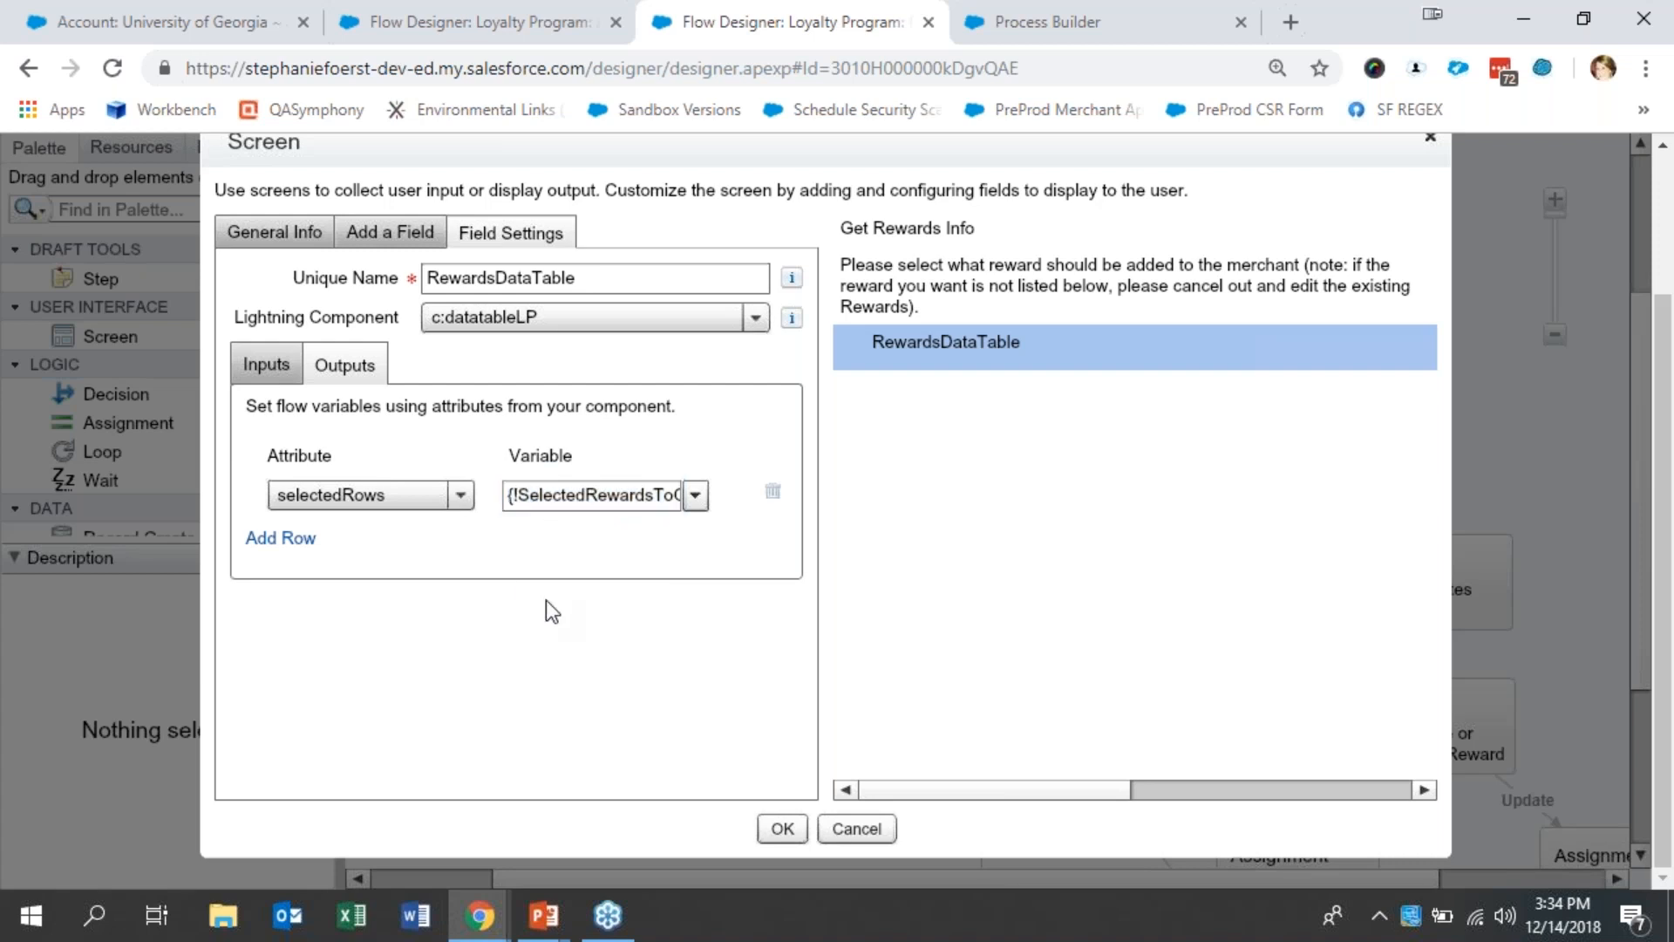
left_click(867, 828)
- Examine the collection and loop variable of the Loop Through Selected Rewards element, and close it without changes
scroll(1639, 745, "down", 3)
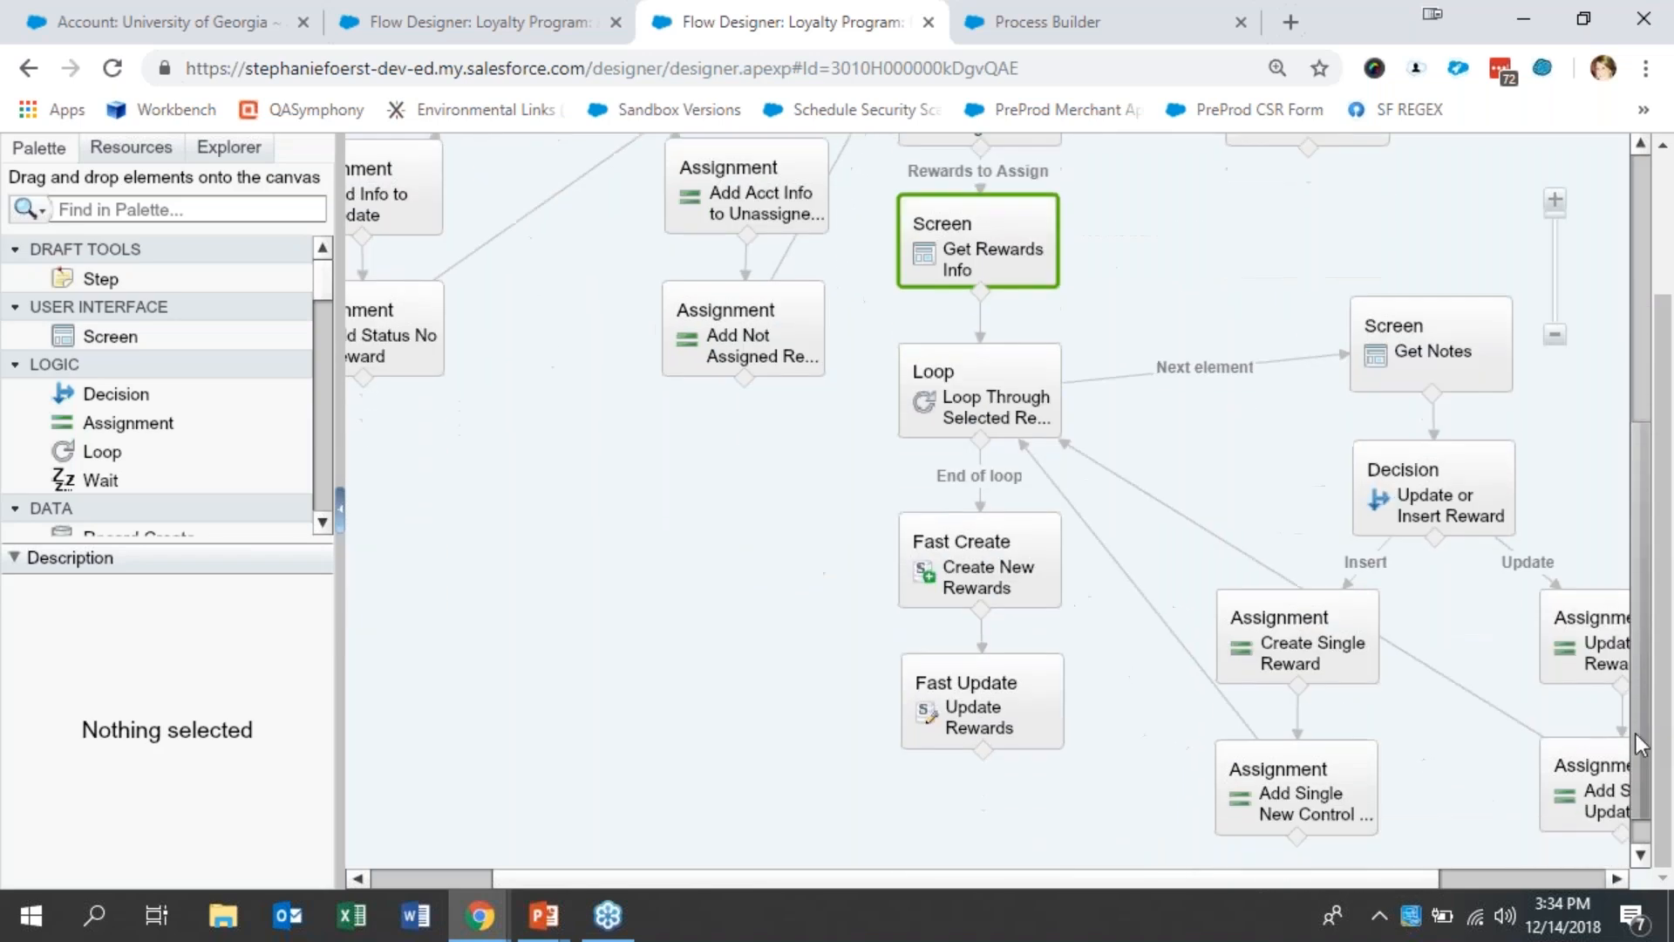
left_click_drag(1641, 744, 1640, 769)
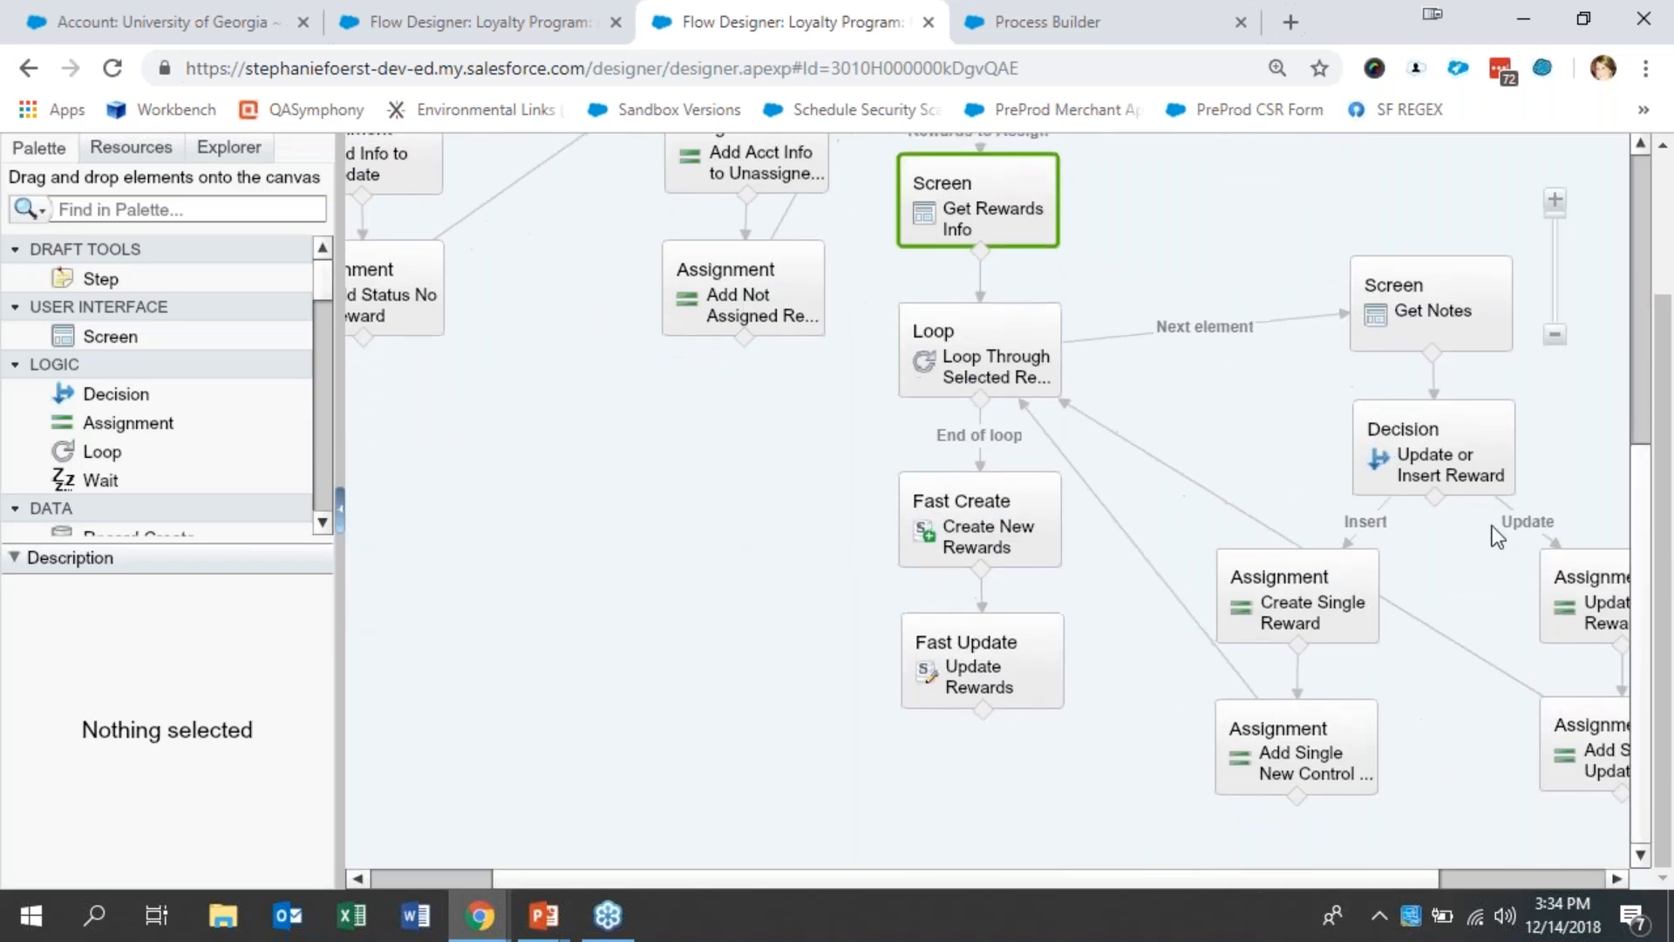
double_click(964, 375)
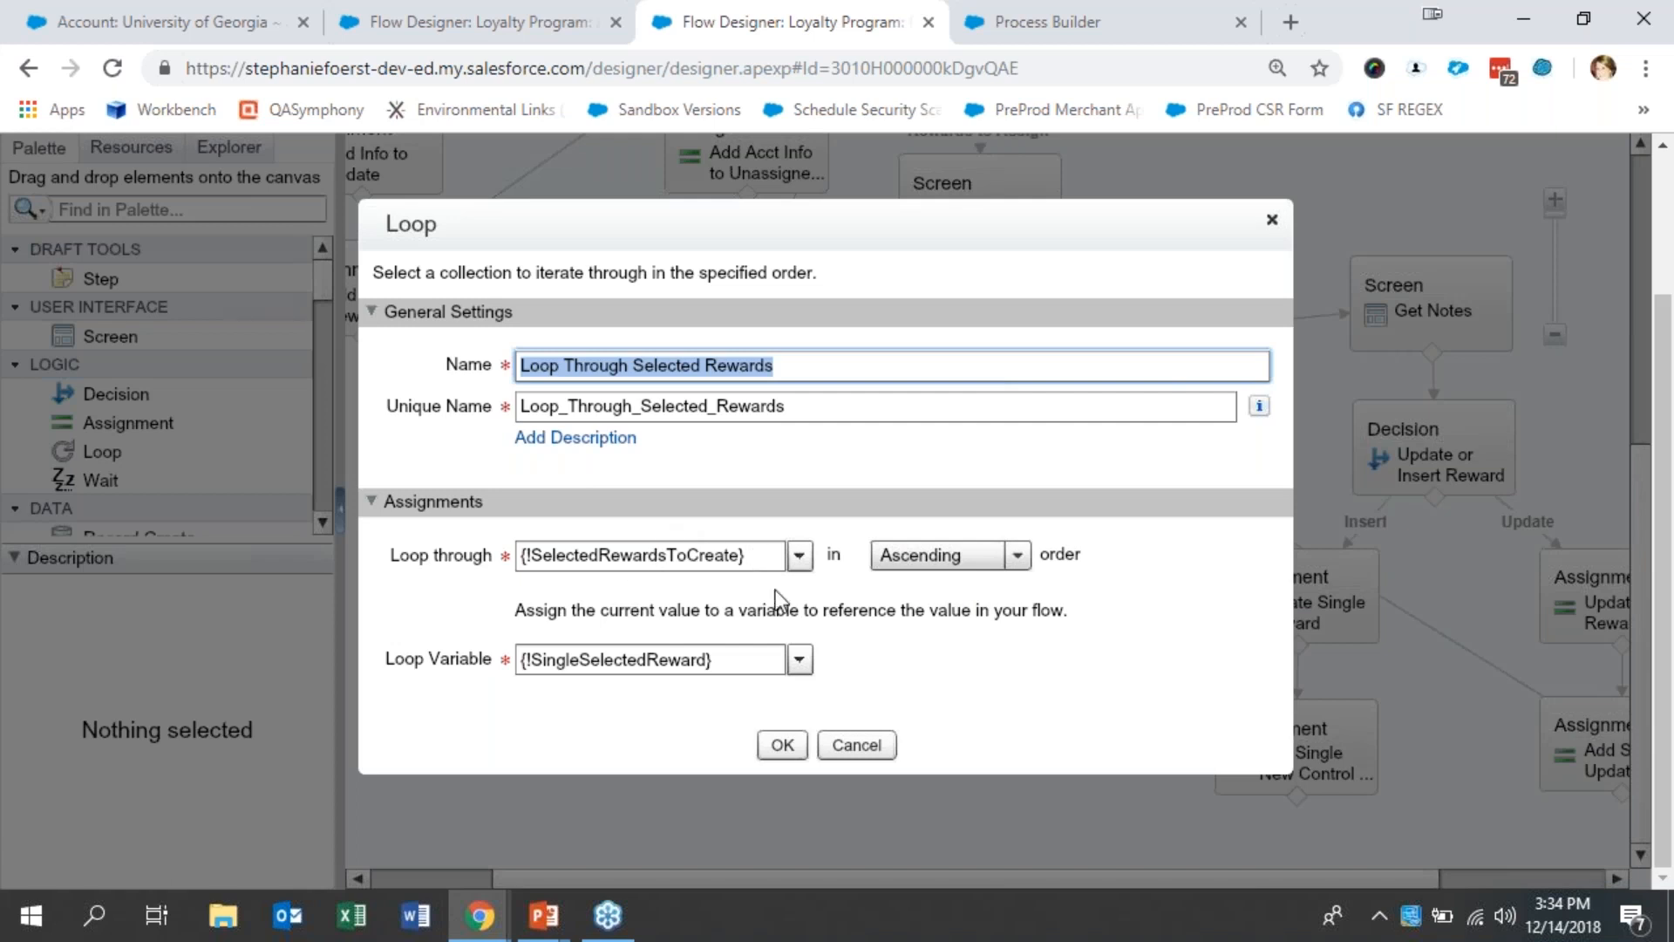
left_click(881, 753)
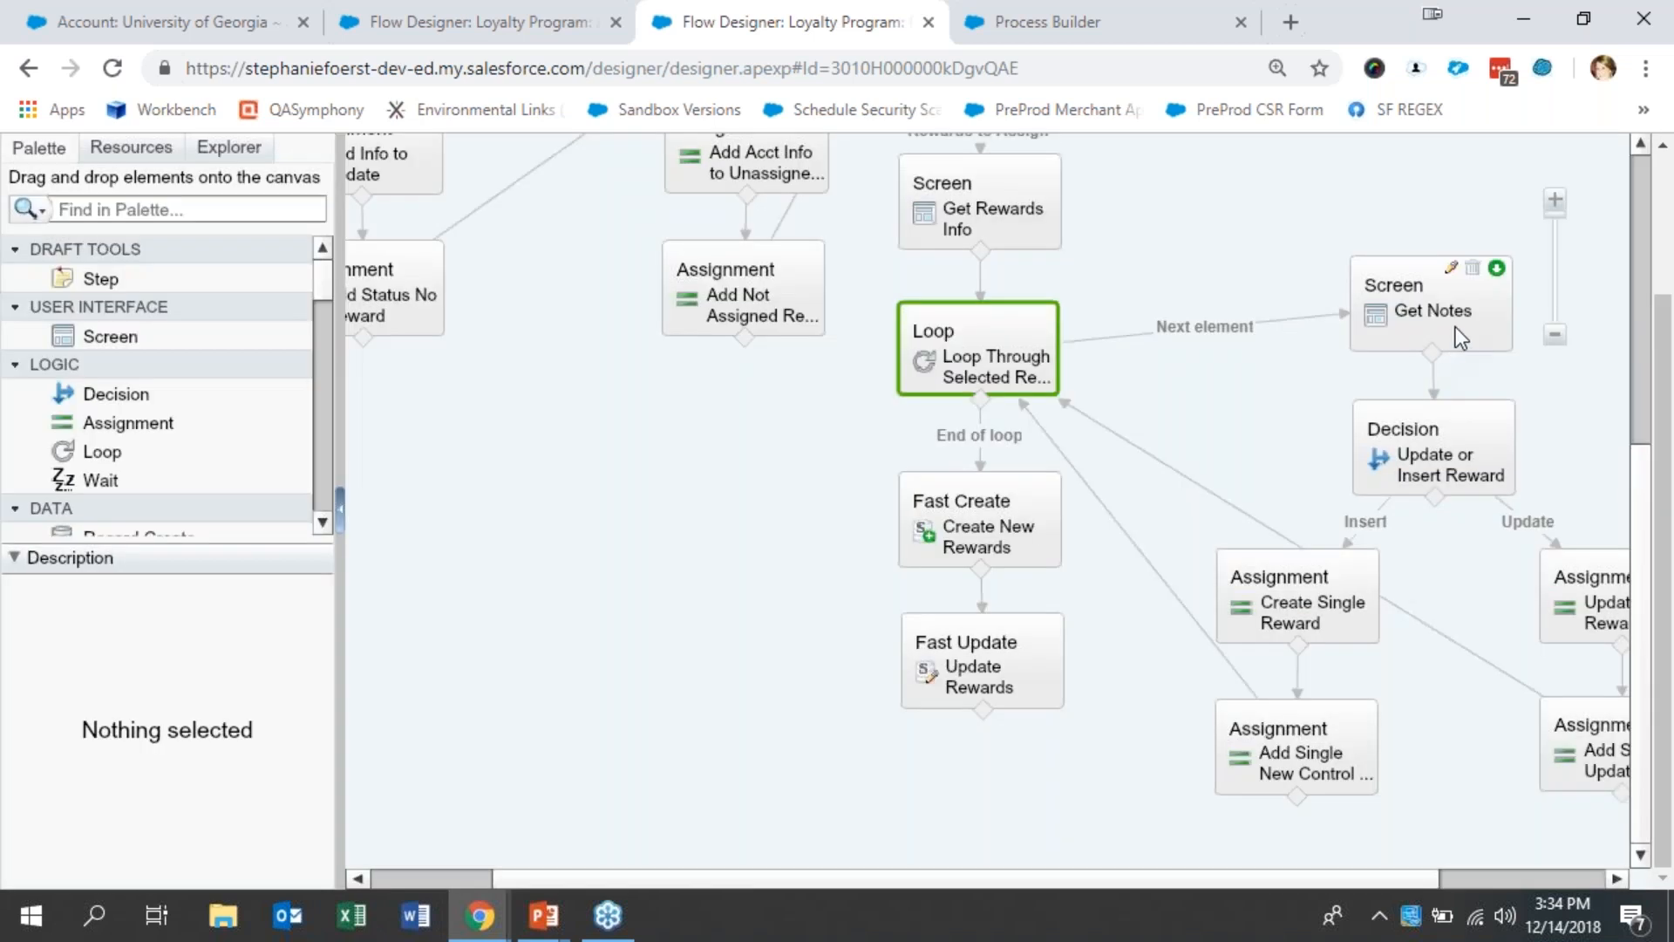
- Examine the Get Notes screen's display text and Notes field and the Update or Insert Reward decision's conditions, closing both without changes
double_click(1430, 305)
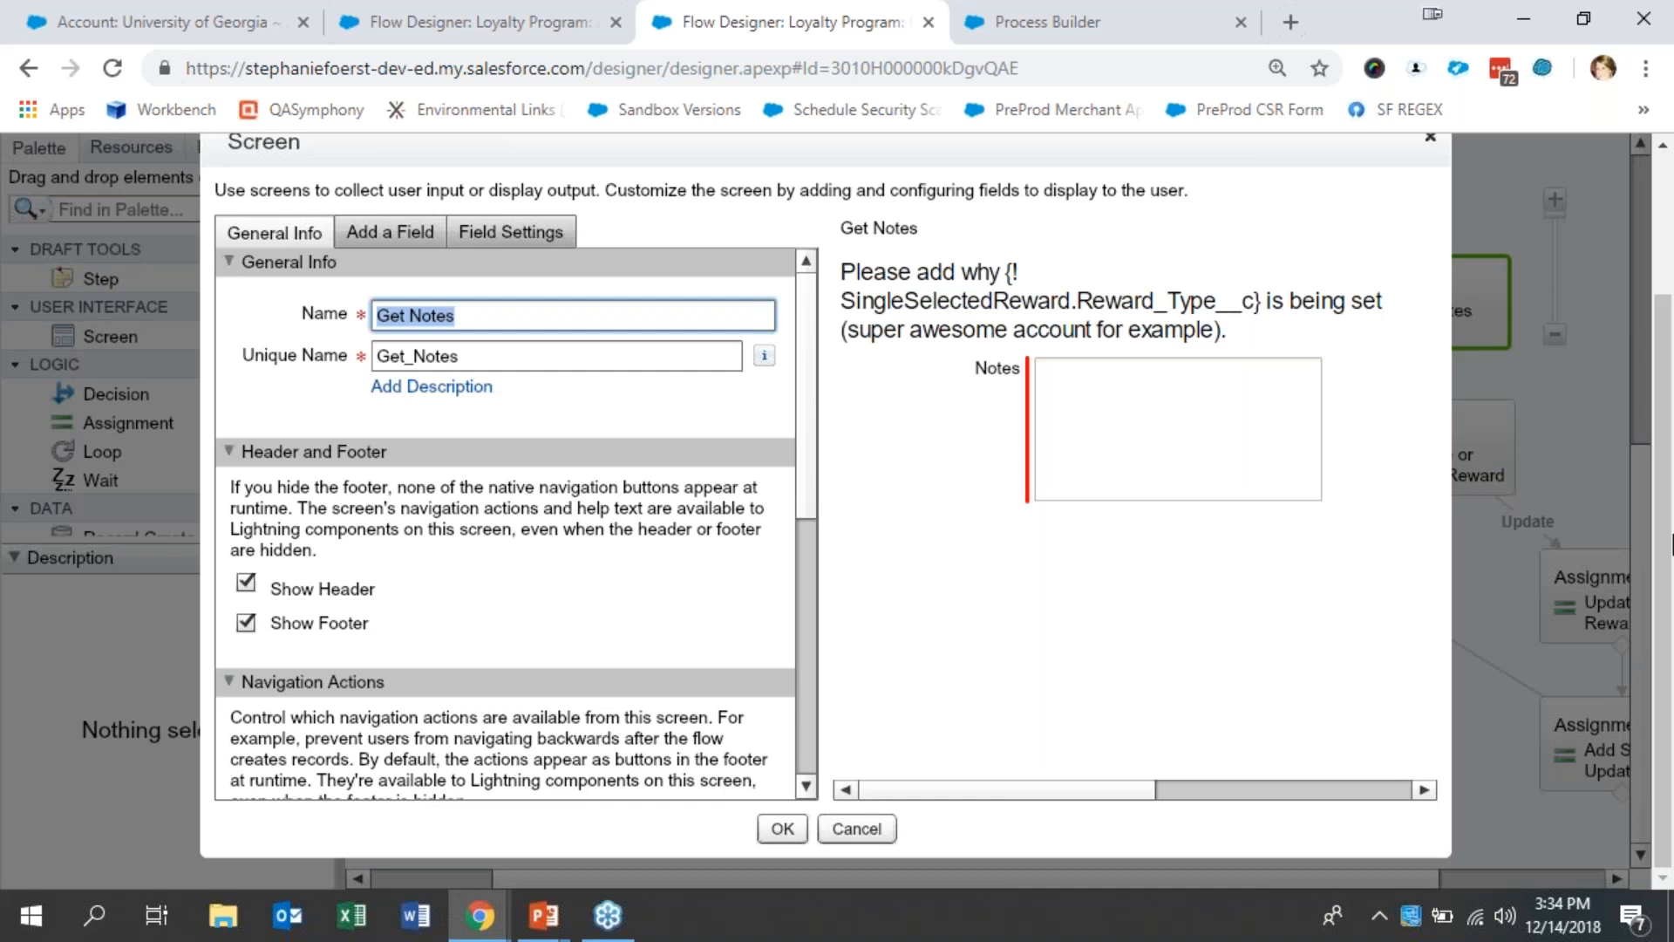
left_click(1157, 312)
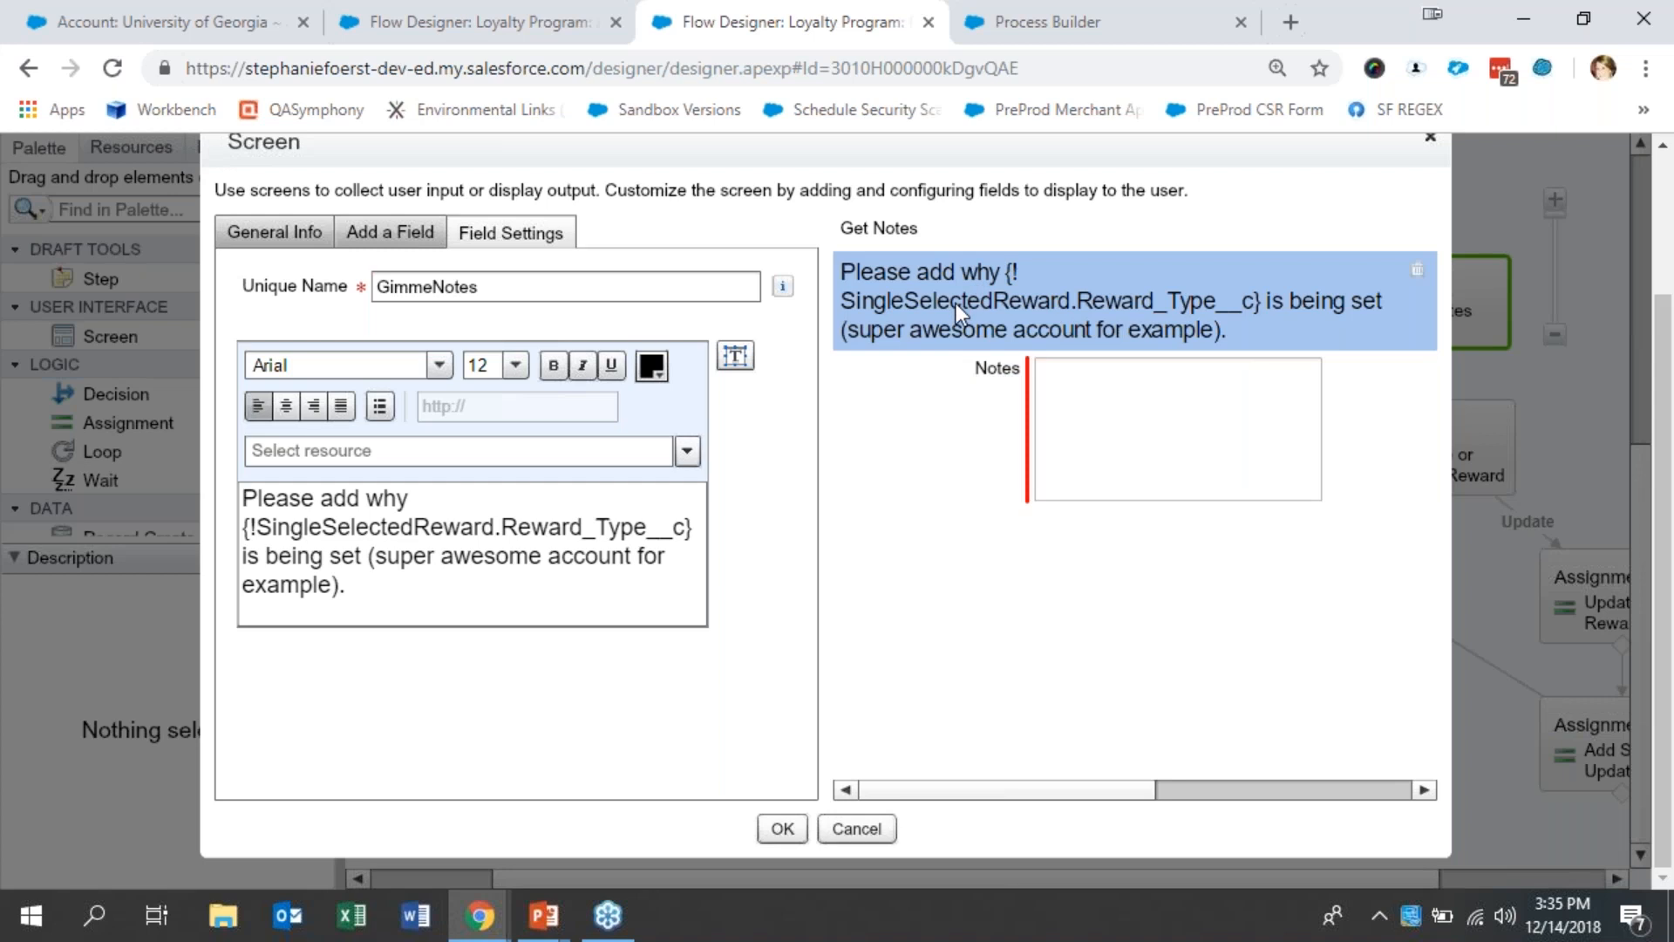
left_click(687, 452)
left_click(767, 520)
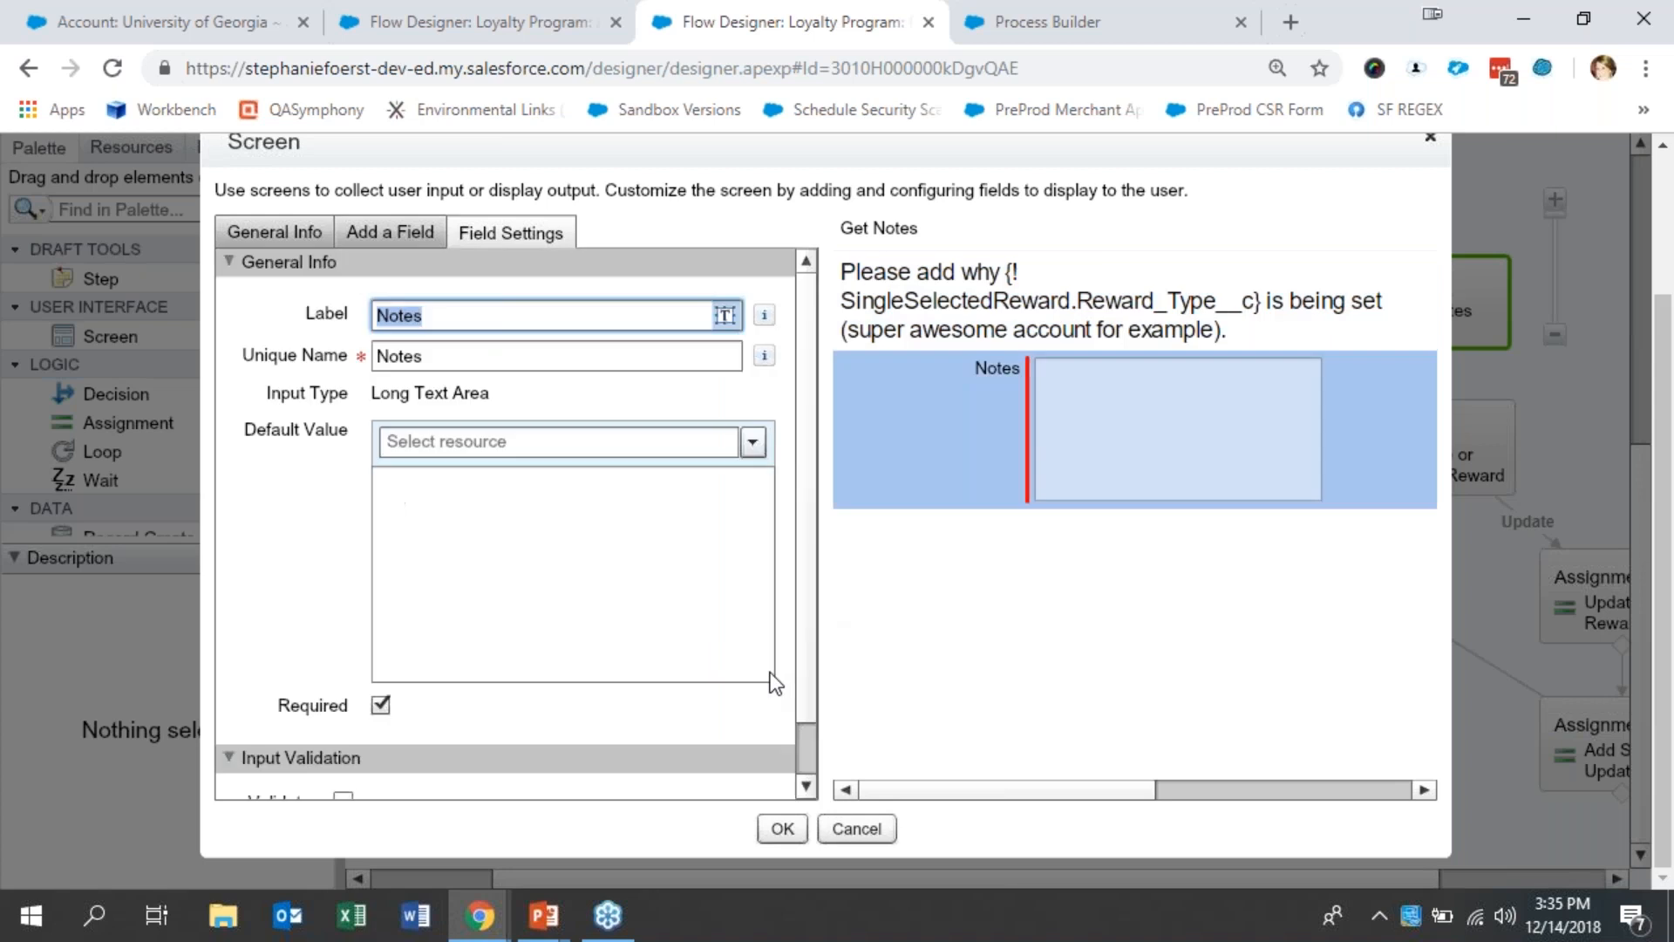
left_click(849, 828)
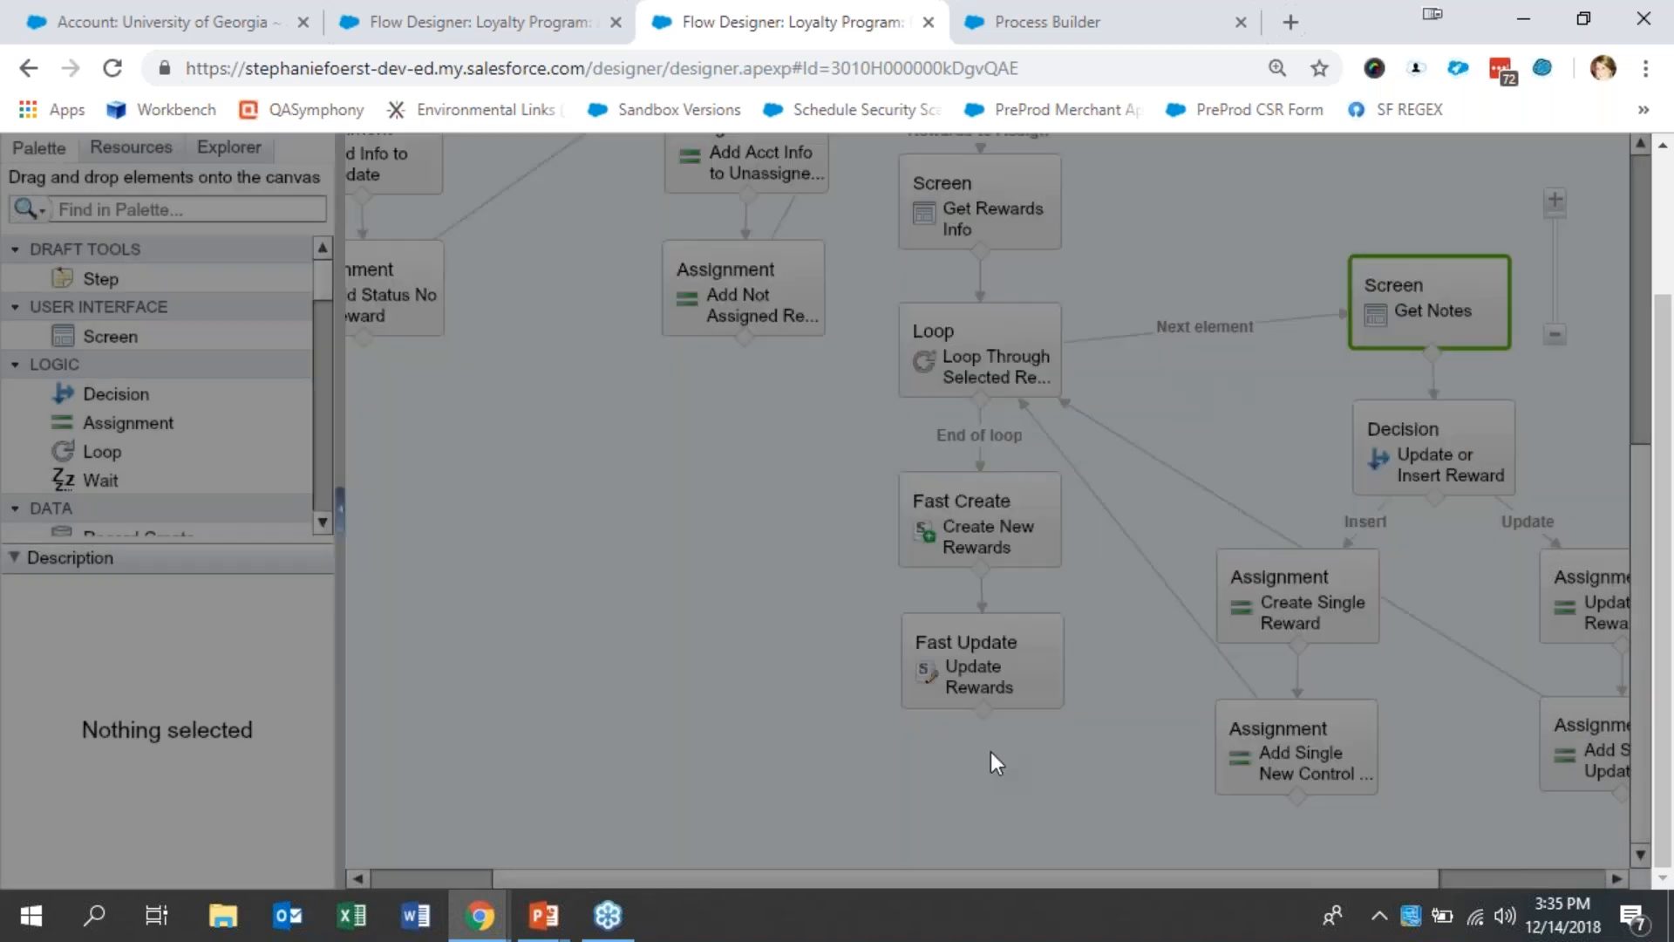
left_click(1492, 467)
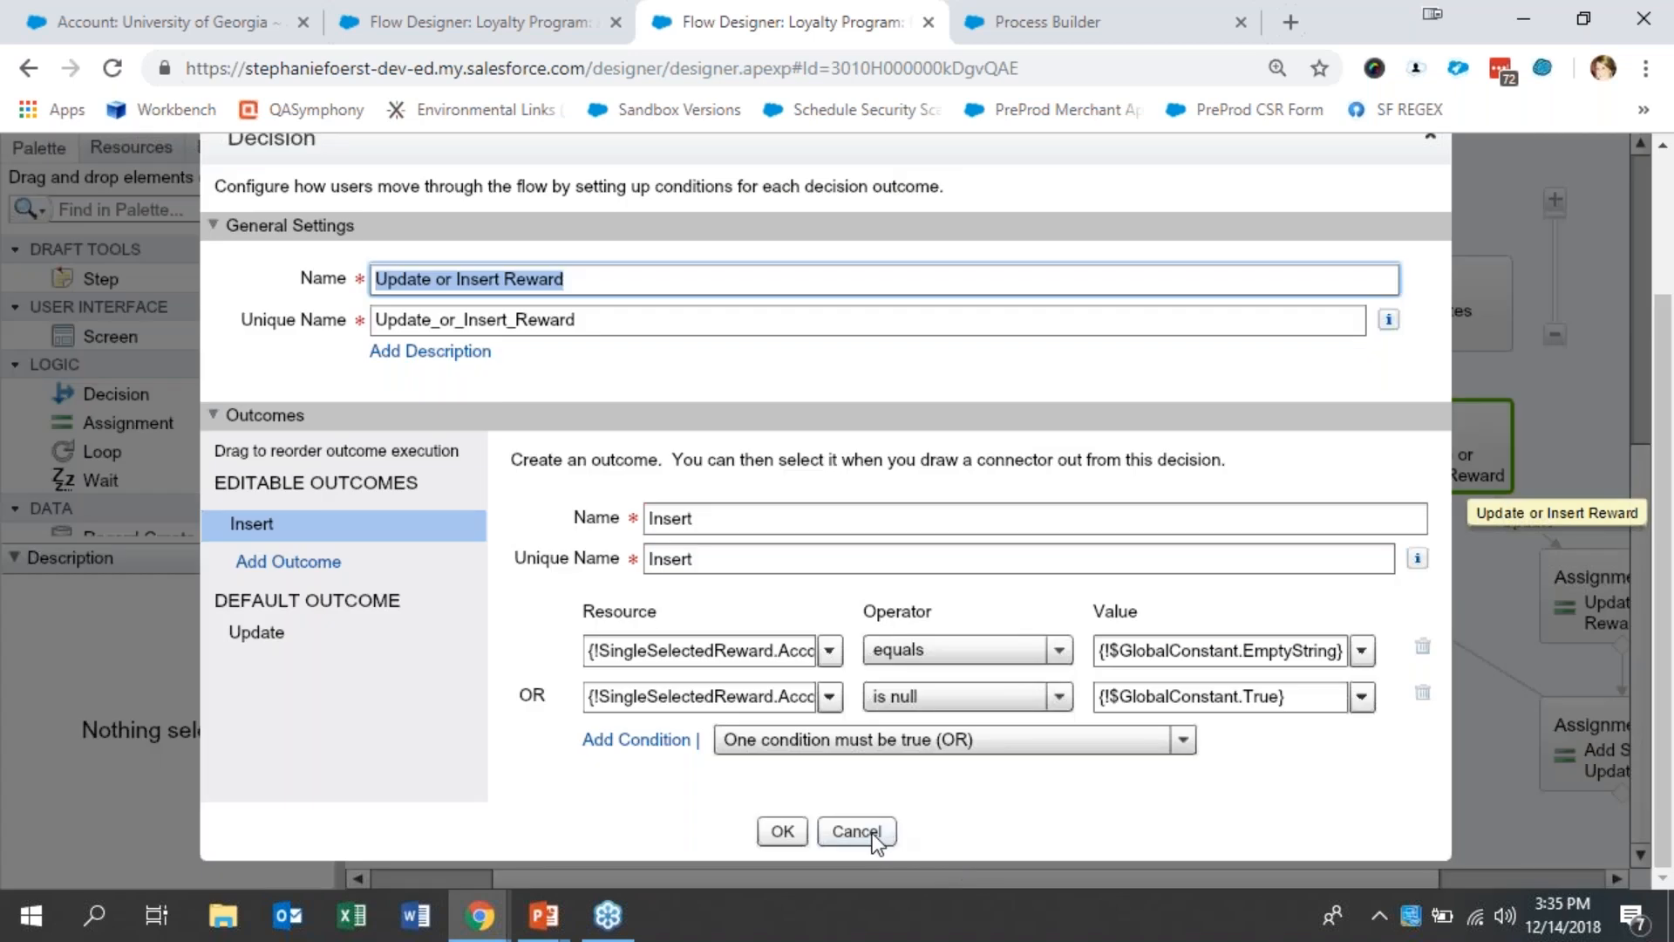
left_click(872, 833)
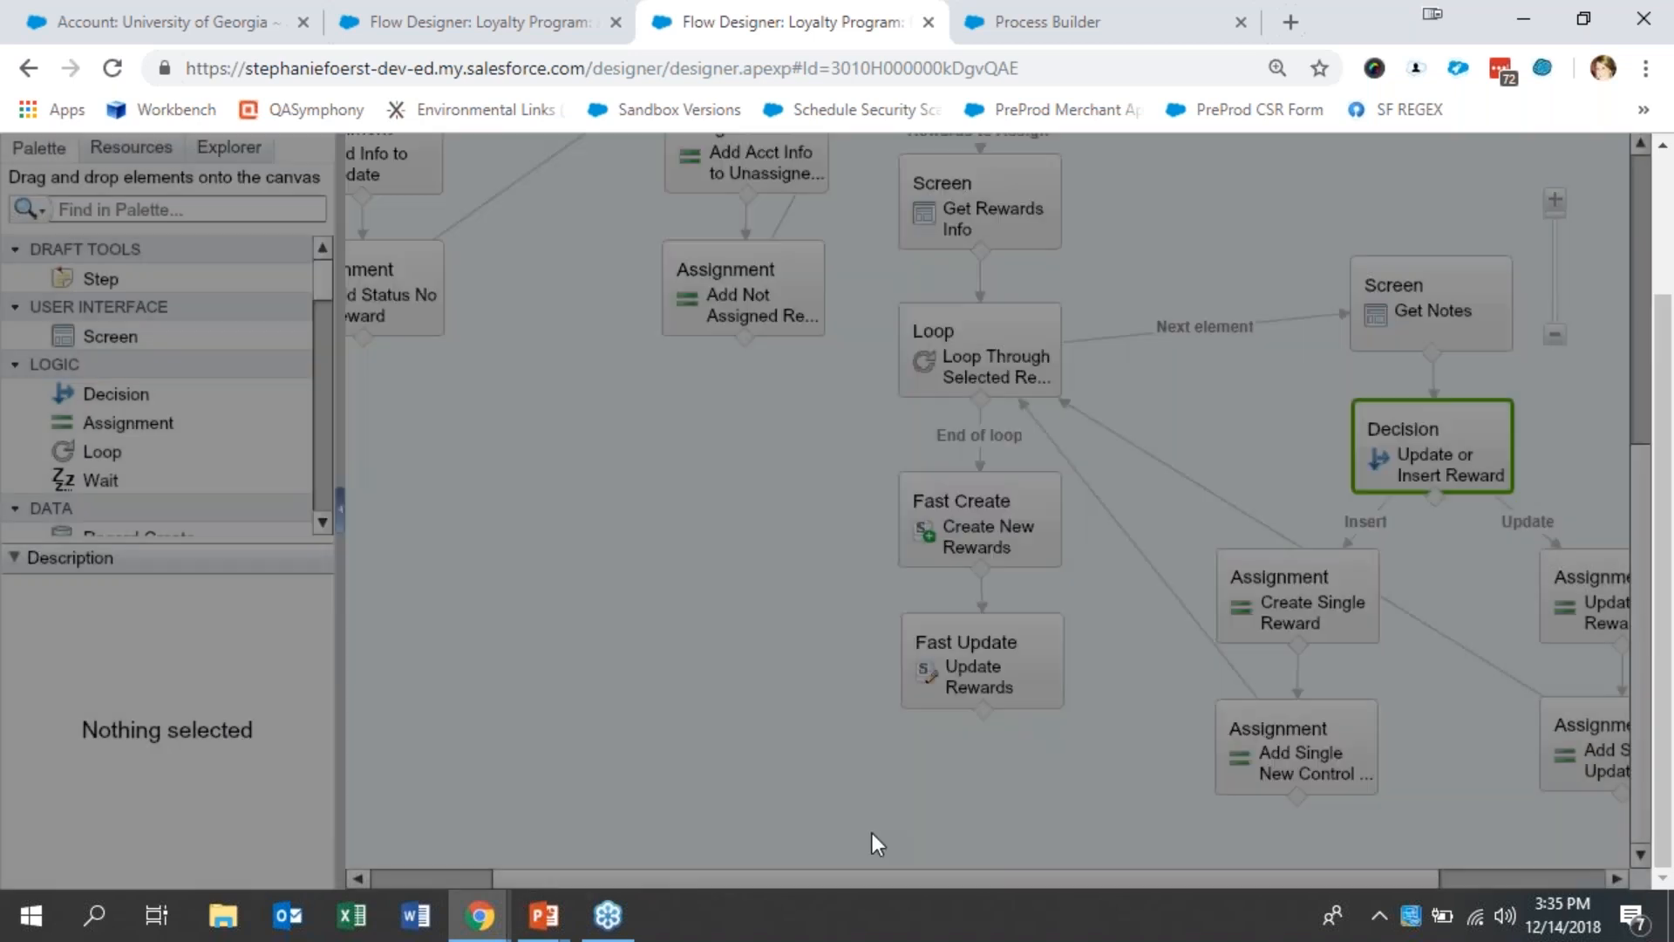
- Examine the variable assignments in Create Single Reward and Add Single New Control To Collection, leaving both unchanged
left_click(1338, 608)
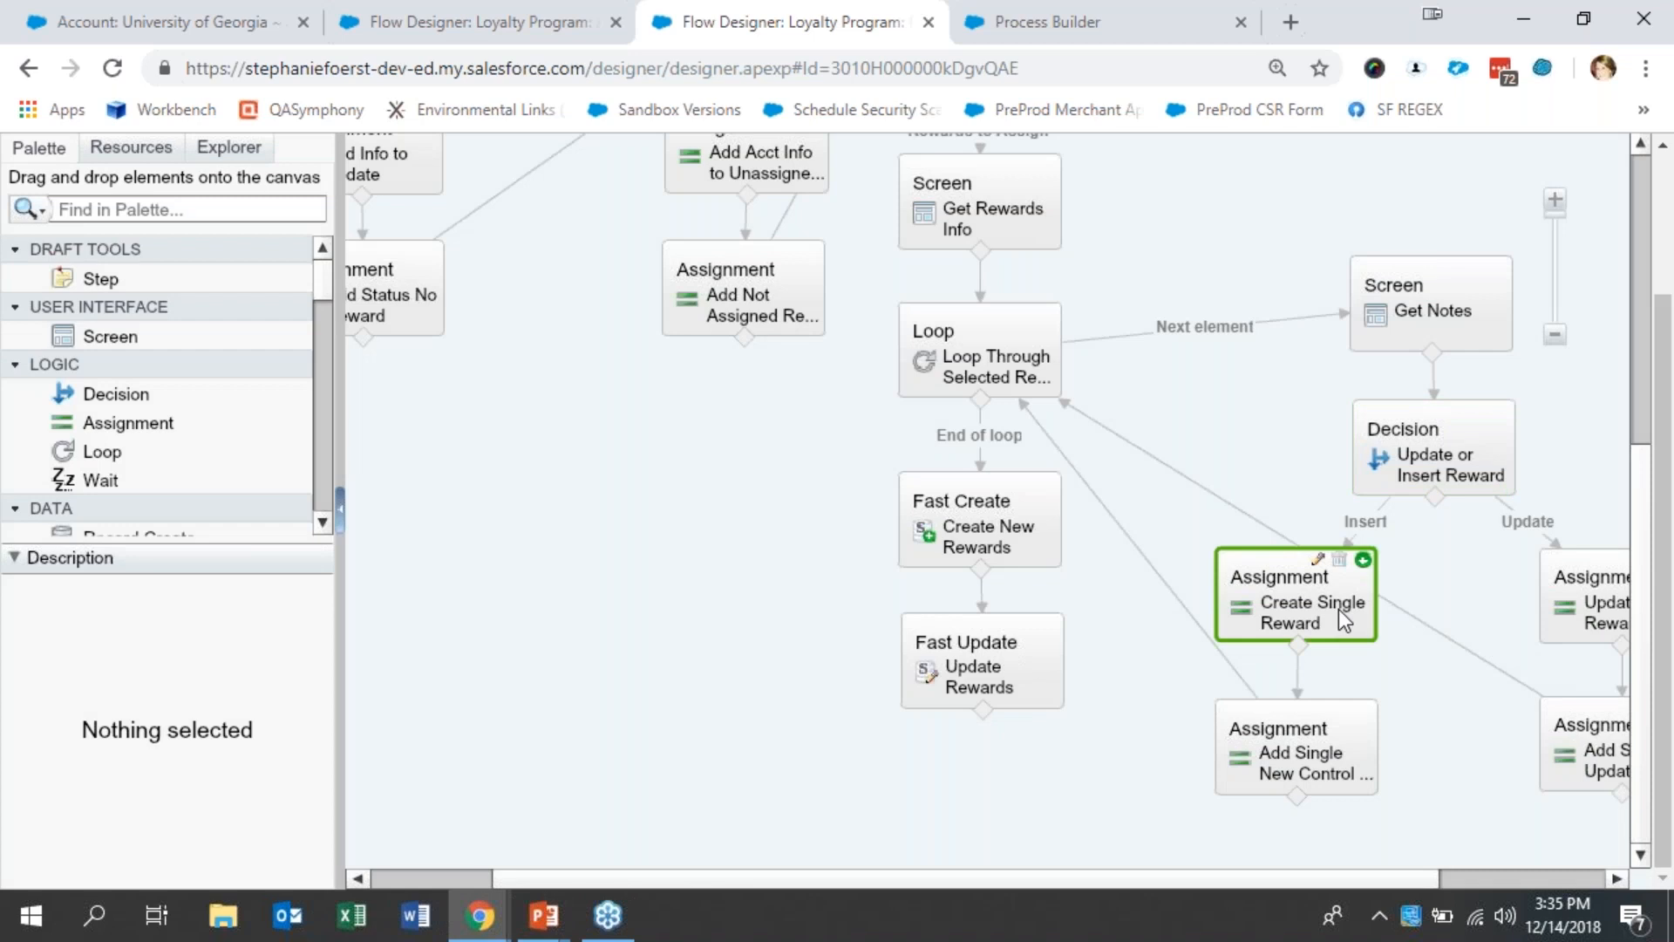
double_click(1338, 609)
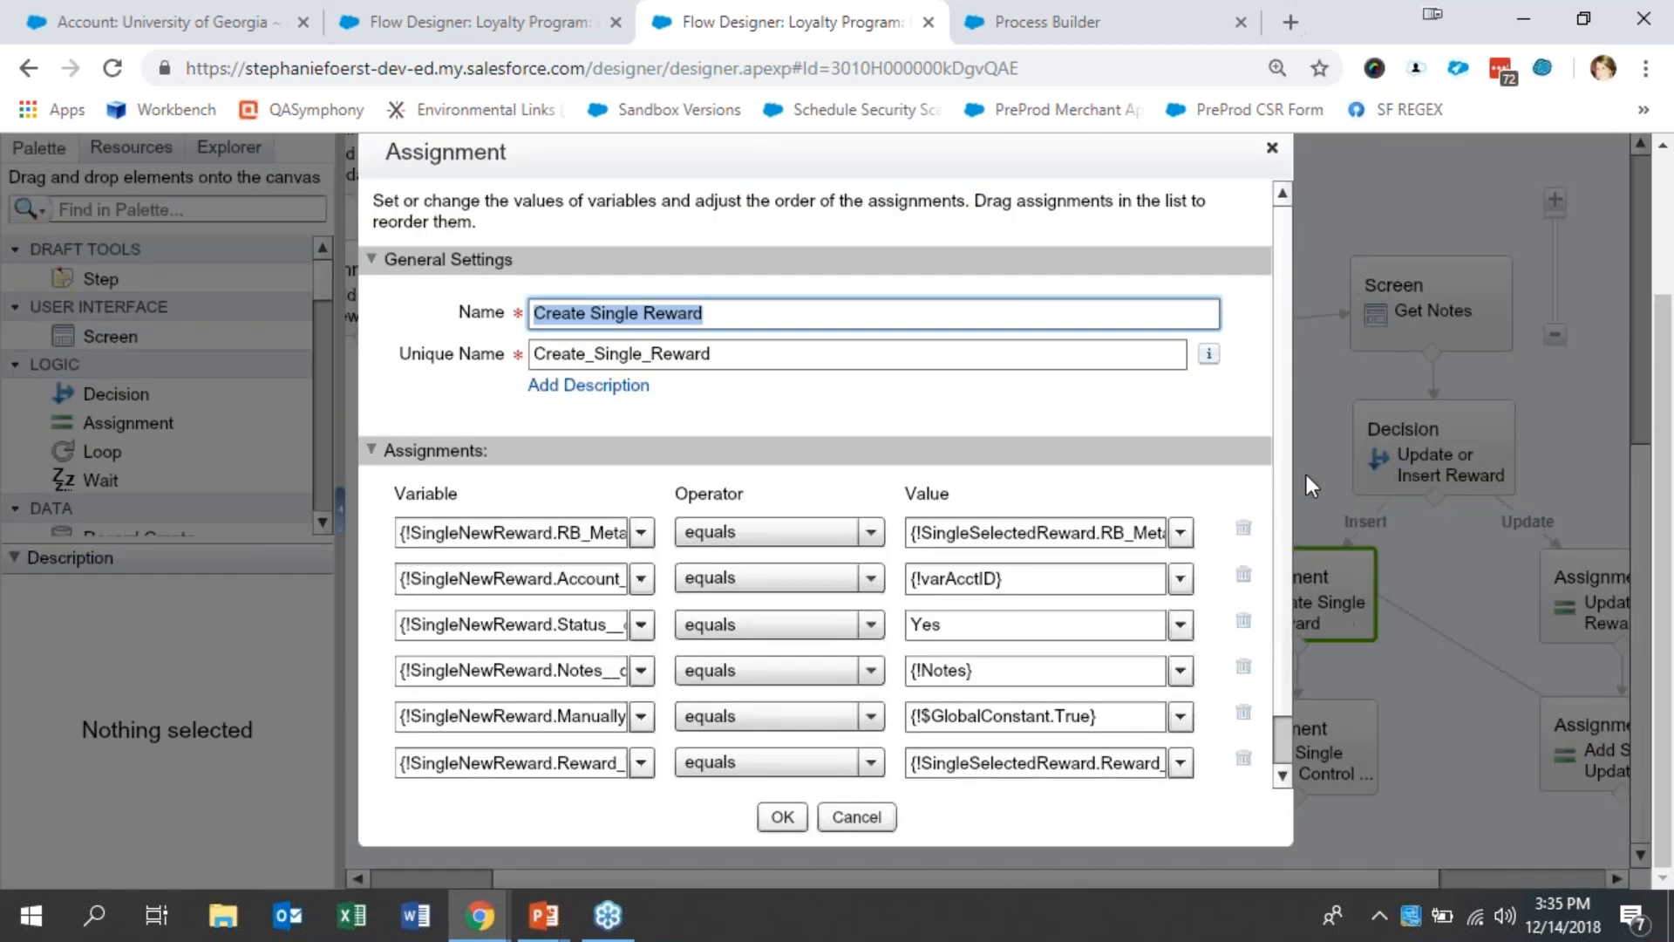
left_click_drag(1285, 505, 1286, 640)
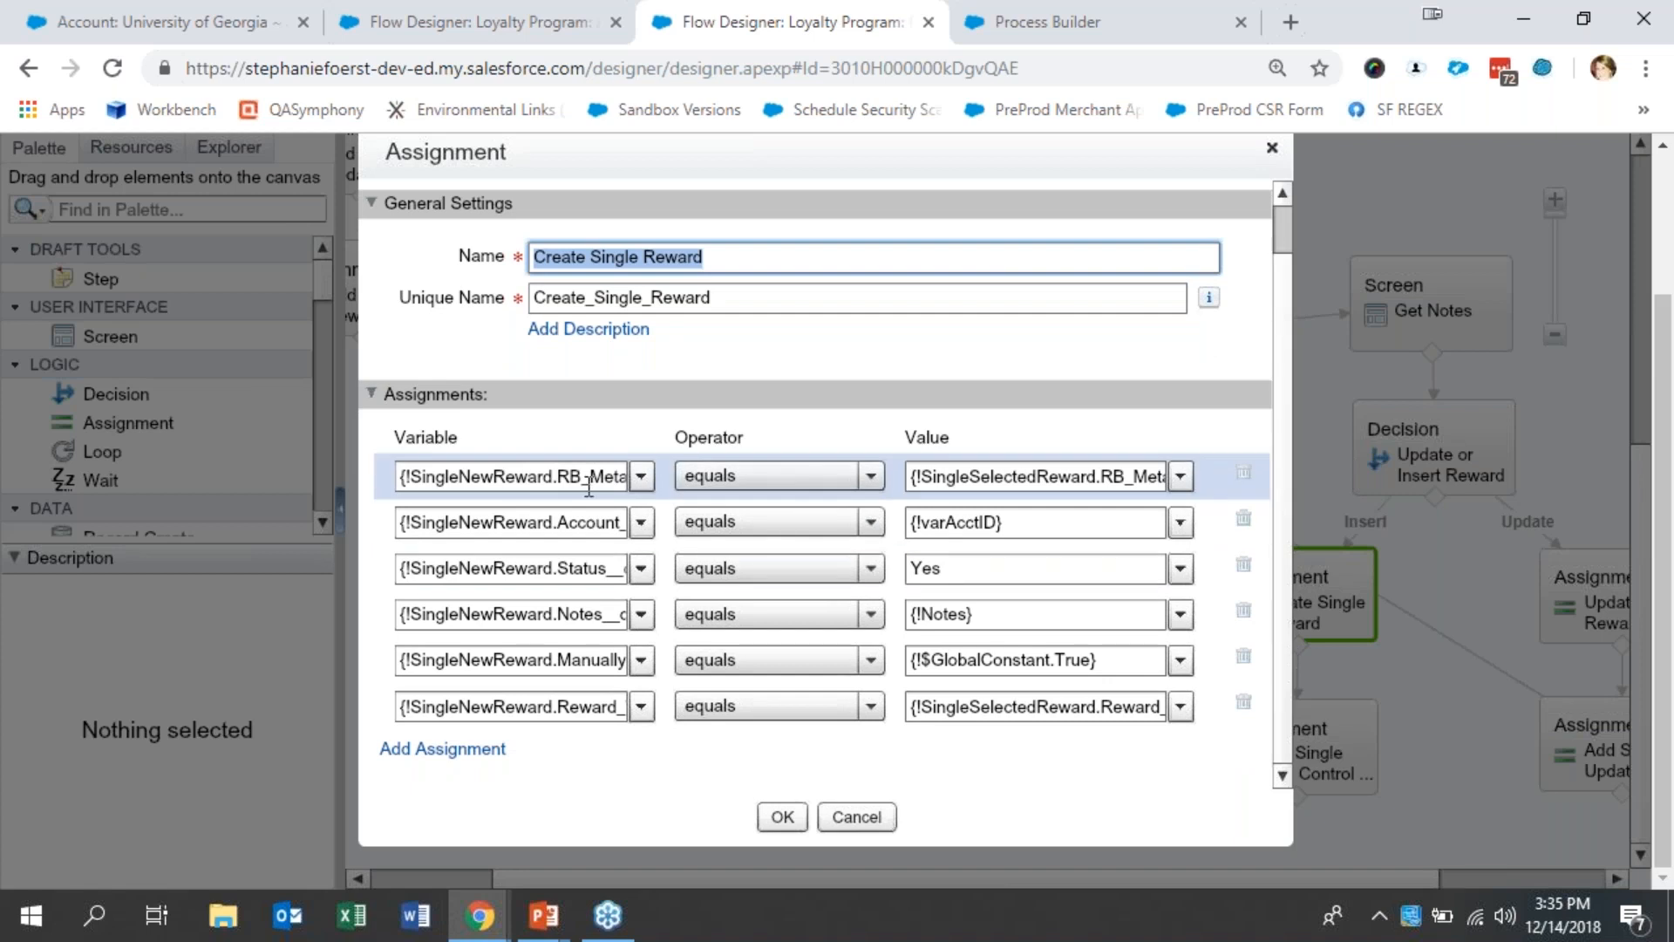
left_click(573, 525)
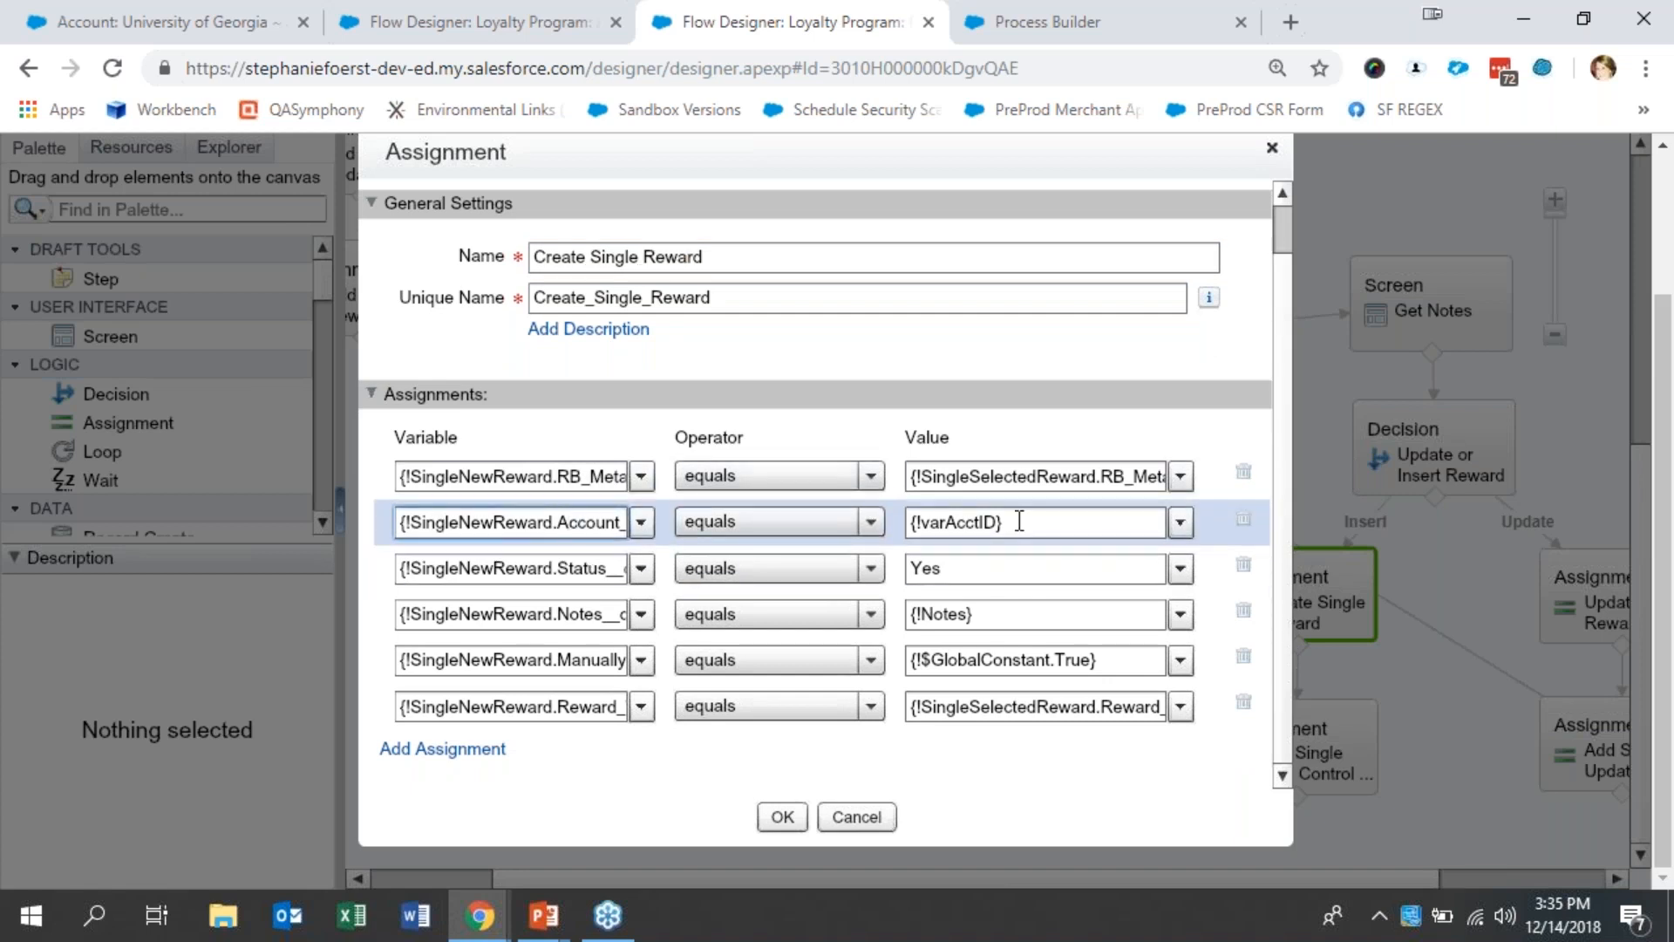
left_click(1020, 520)
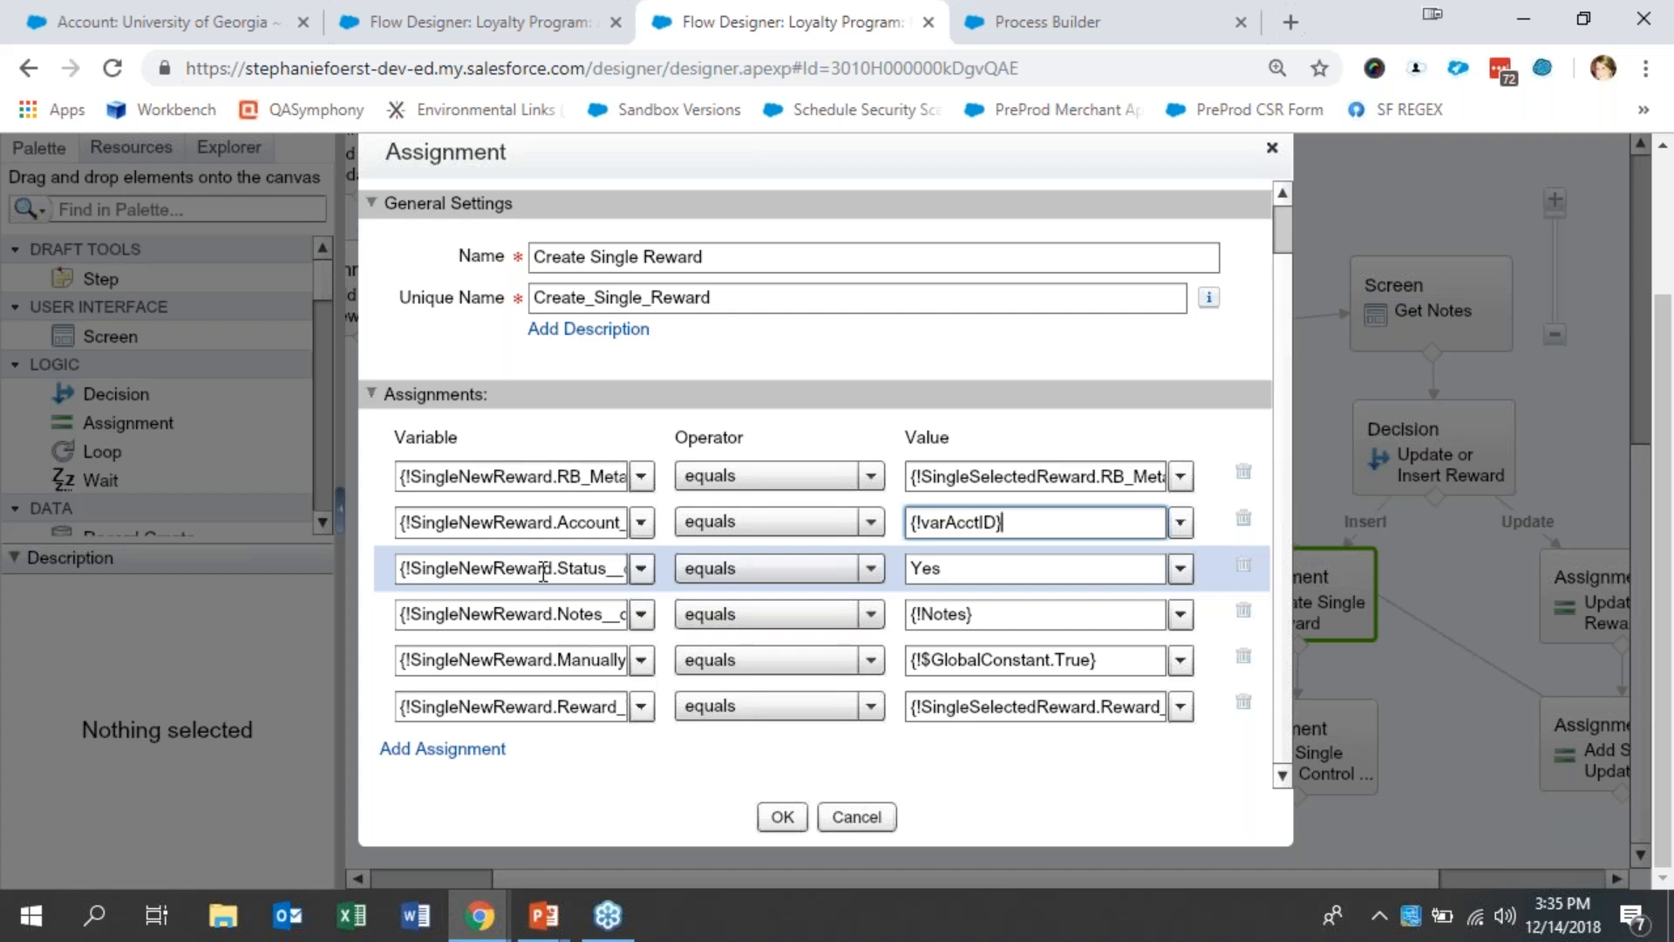
left_click(574, 571)
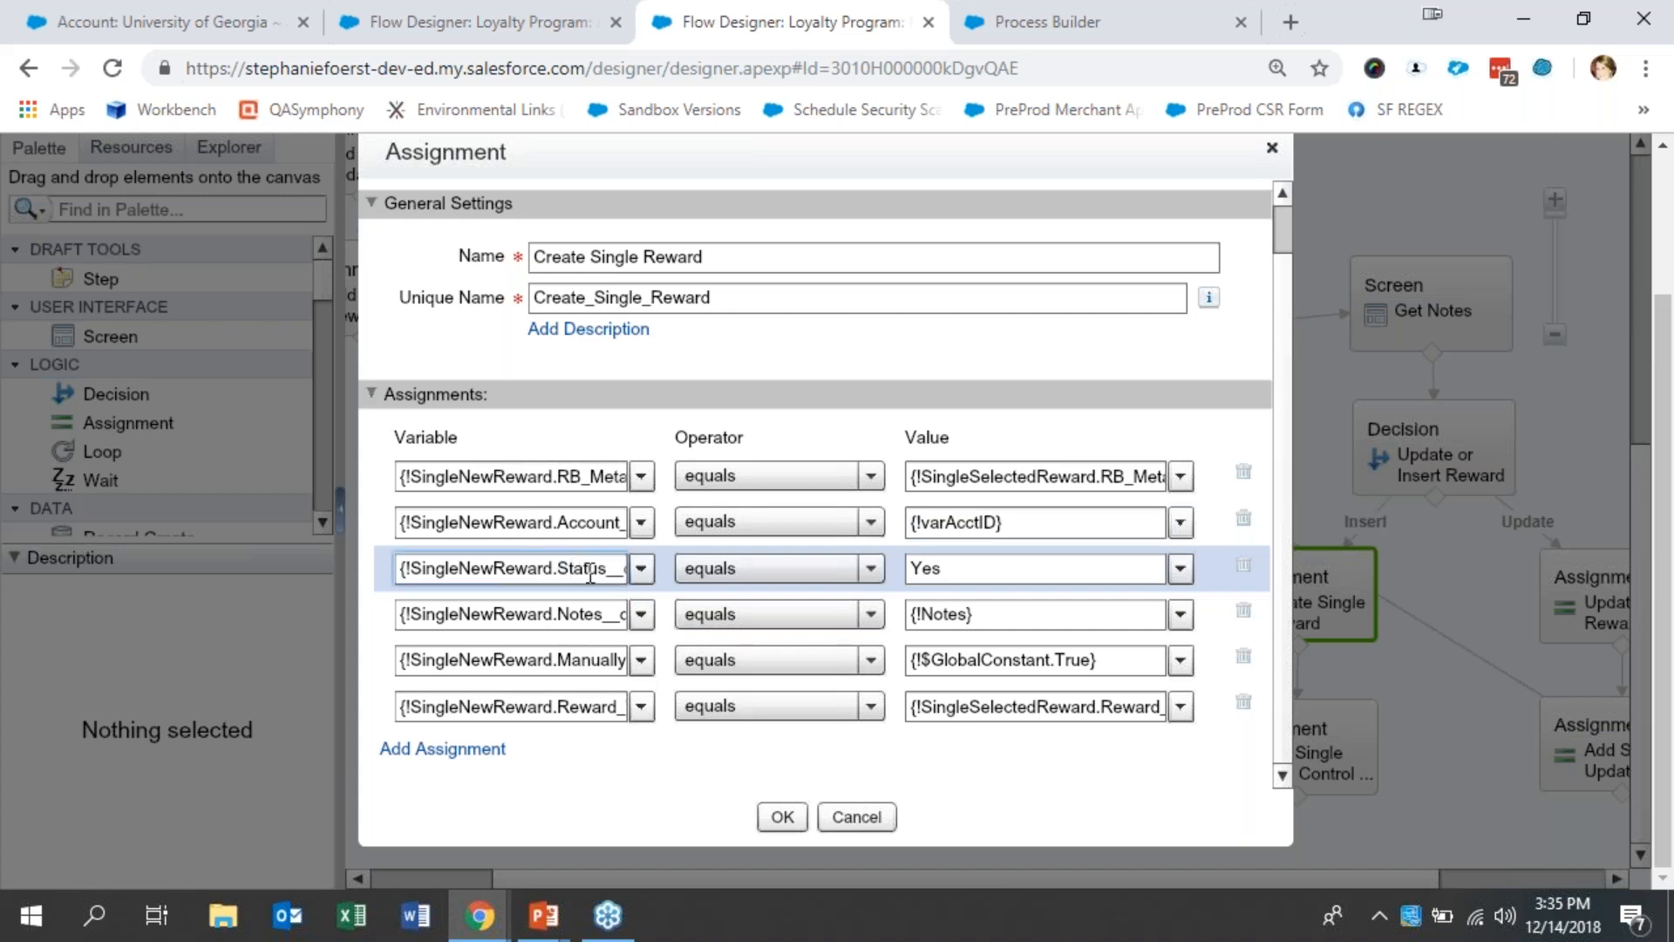
double_click(927, 568)
double_click(558, 614)
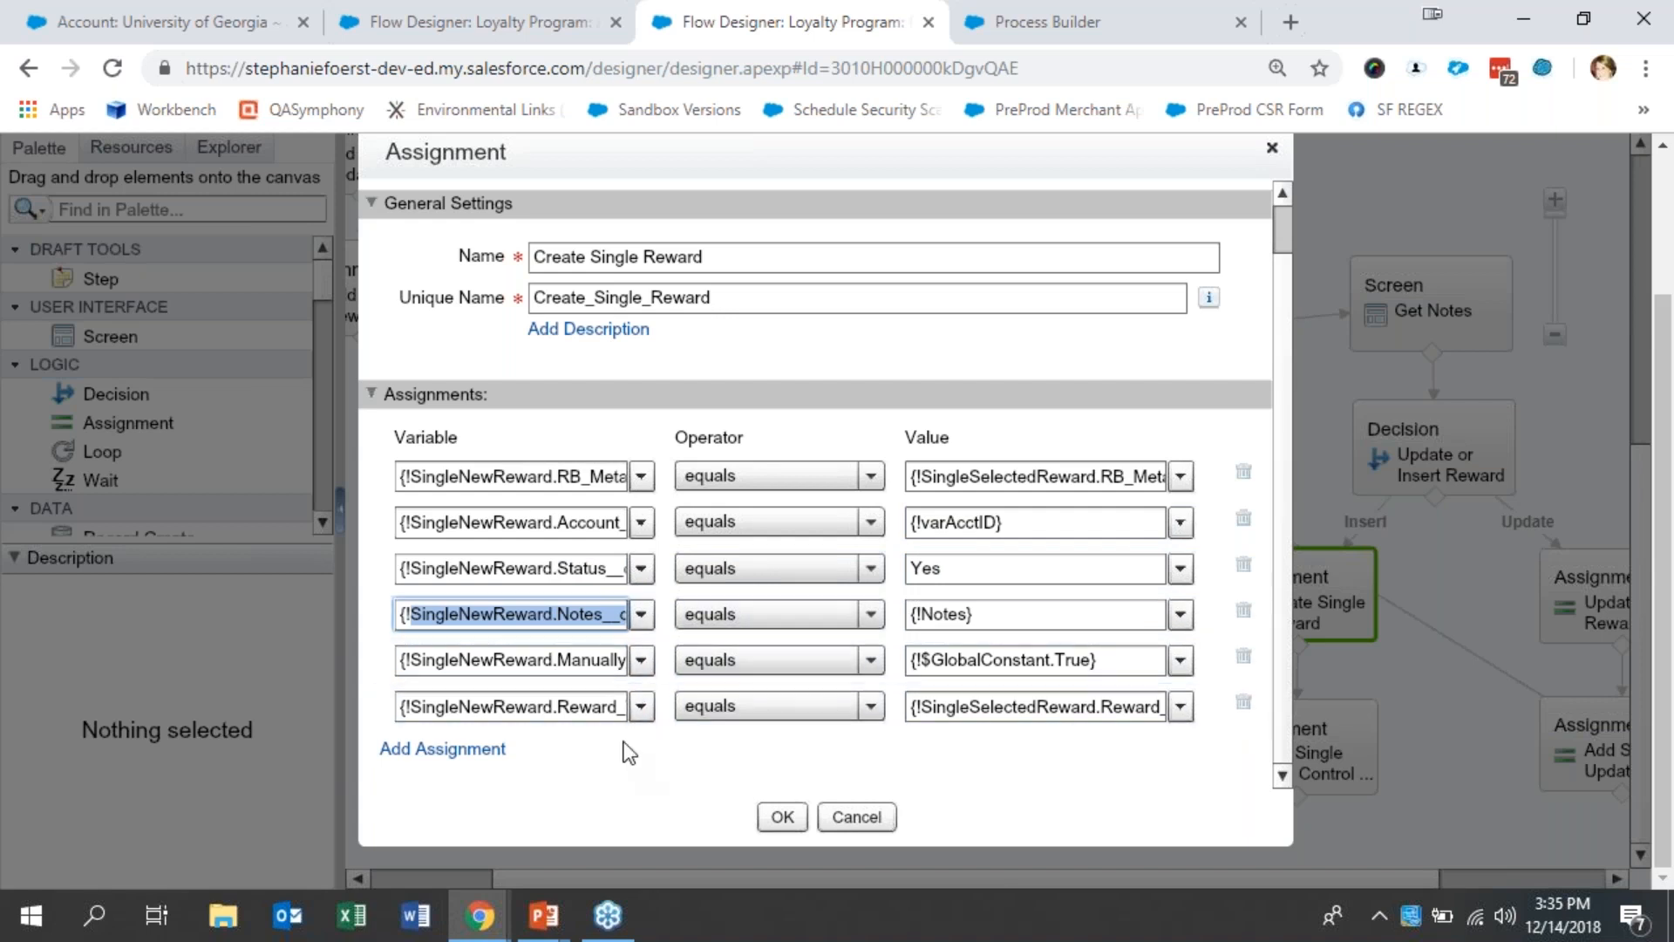
left_click(782, 817)
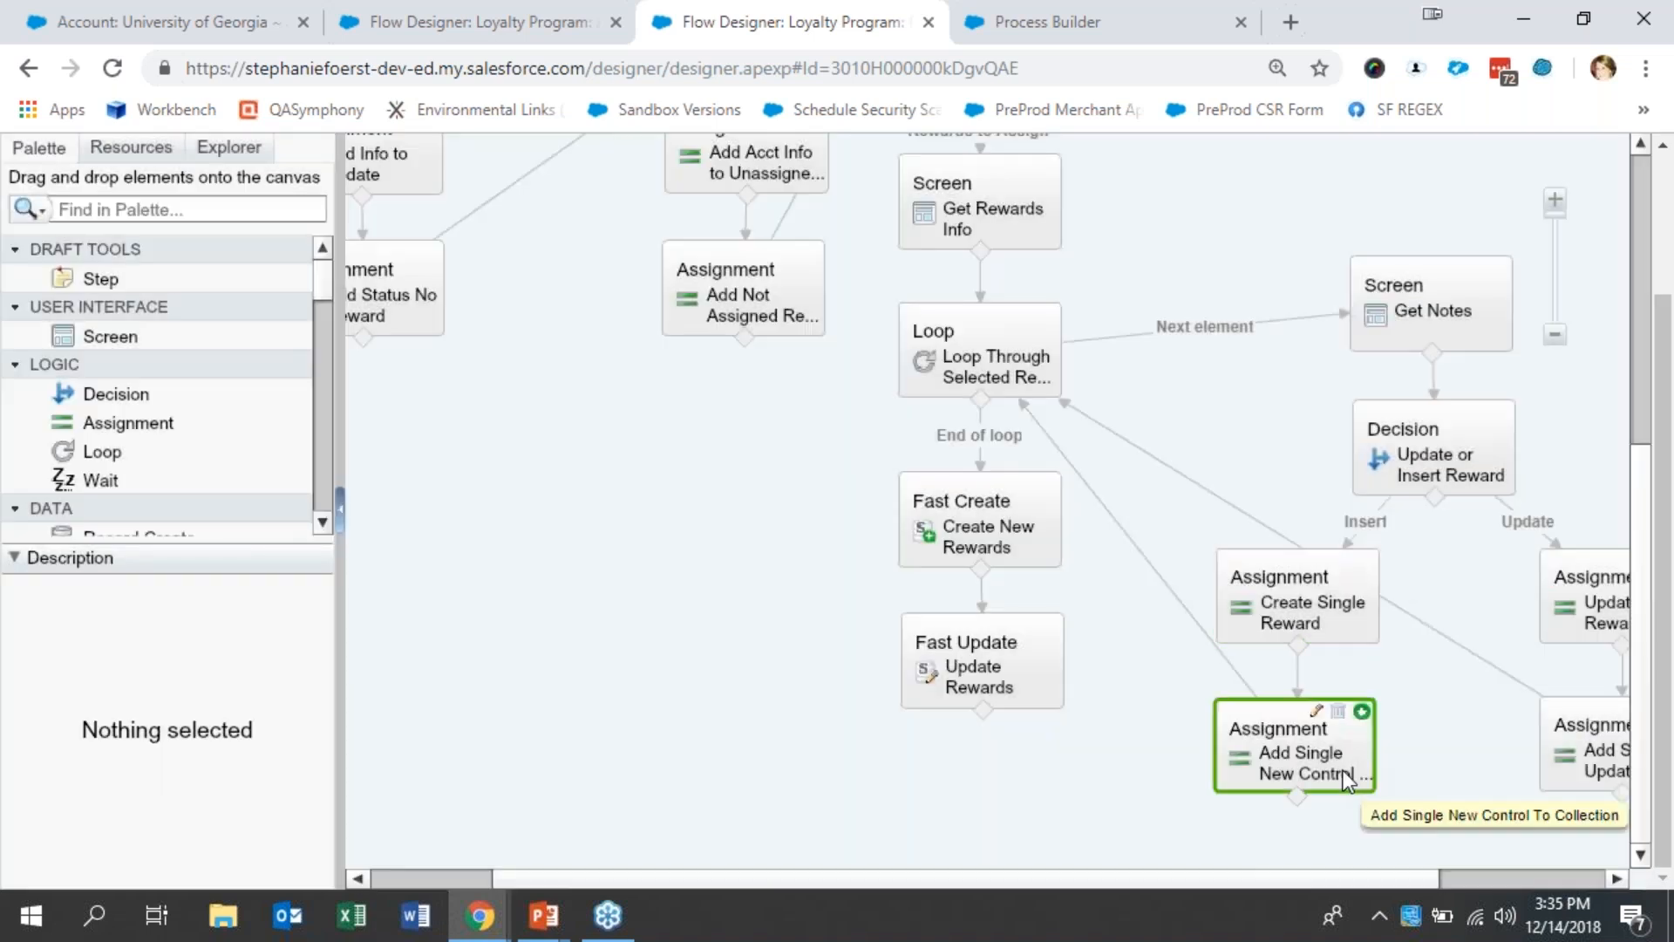
double_click(1343, 770)
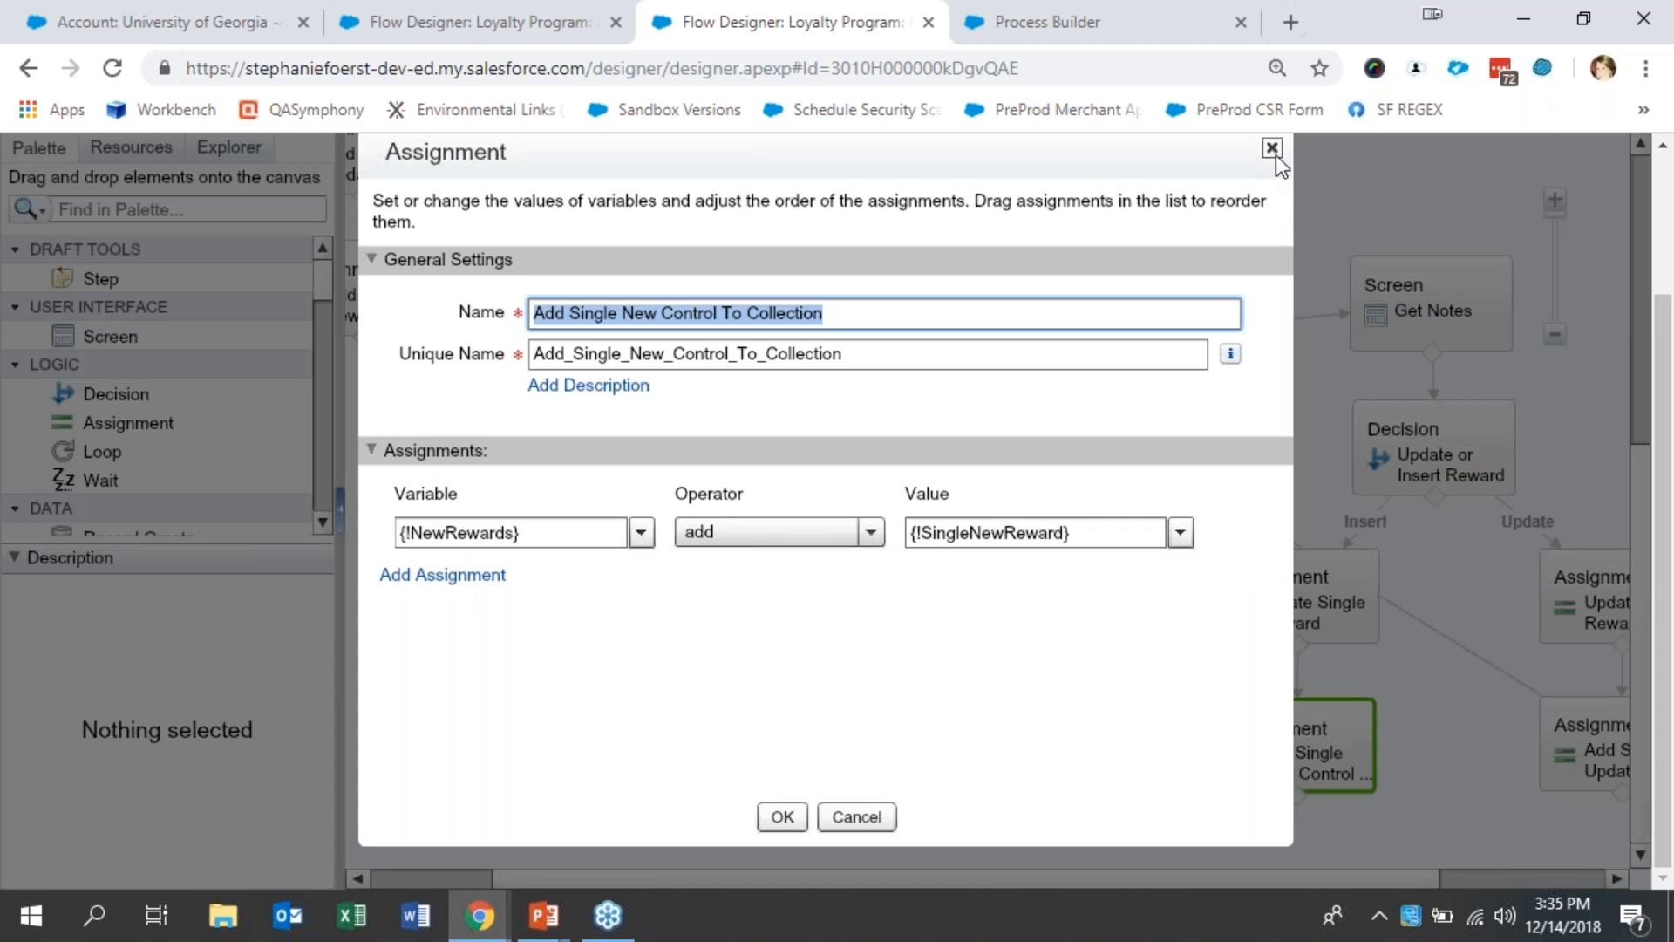
left_click(887, 811)
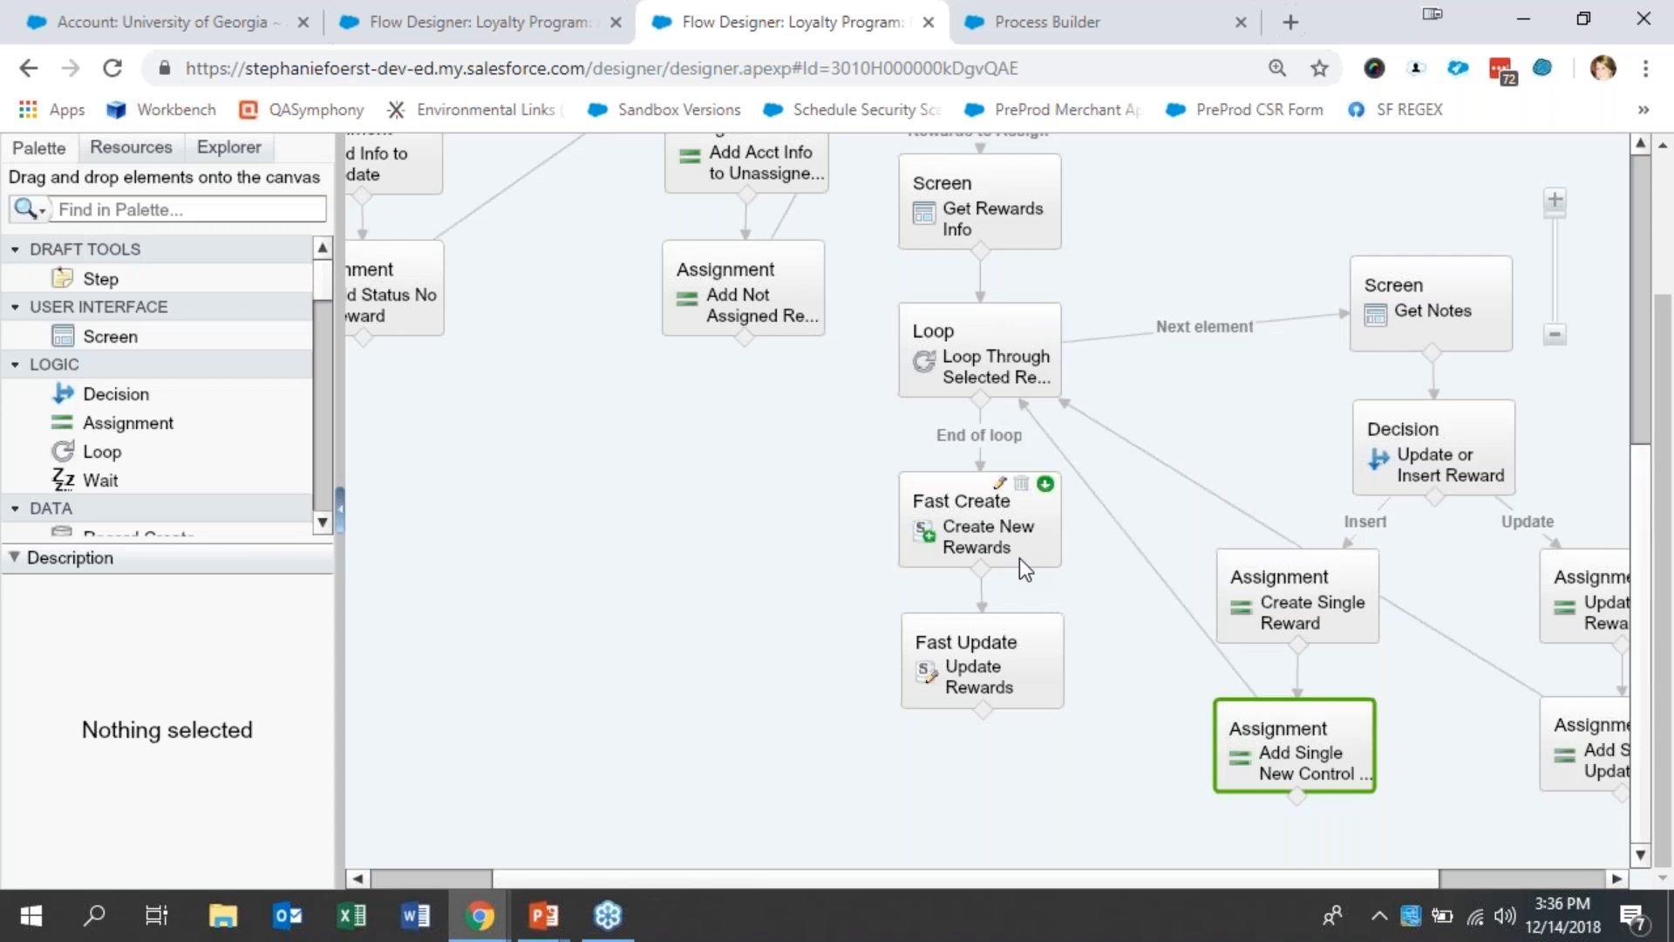
- Examine the record variables used by the Create New Rewards and Update Rewards elements, closing both without changes
double_click(1020, 559)
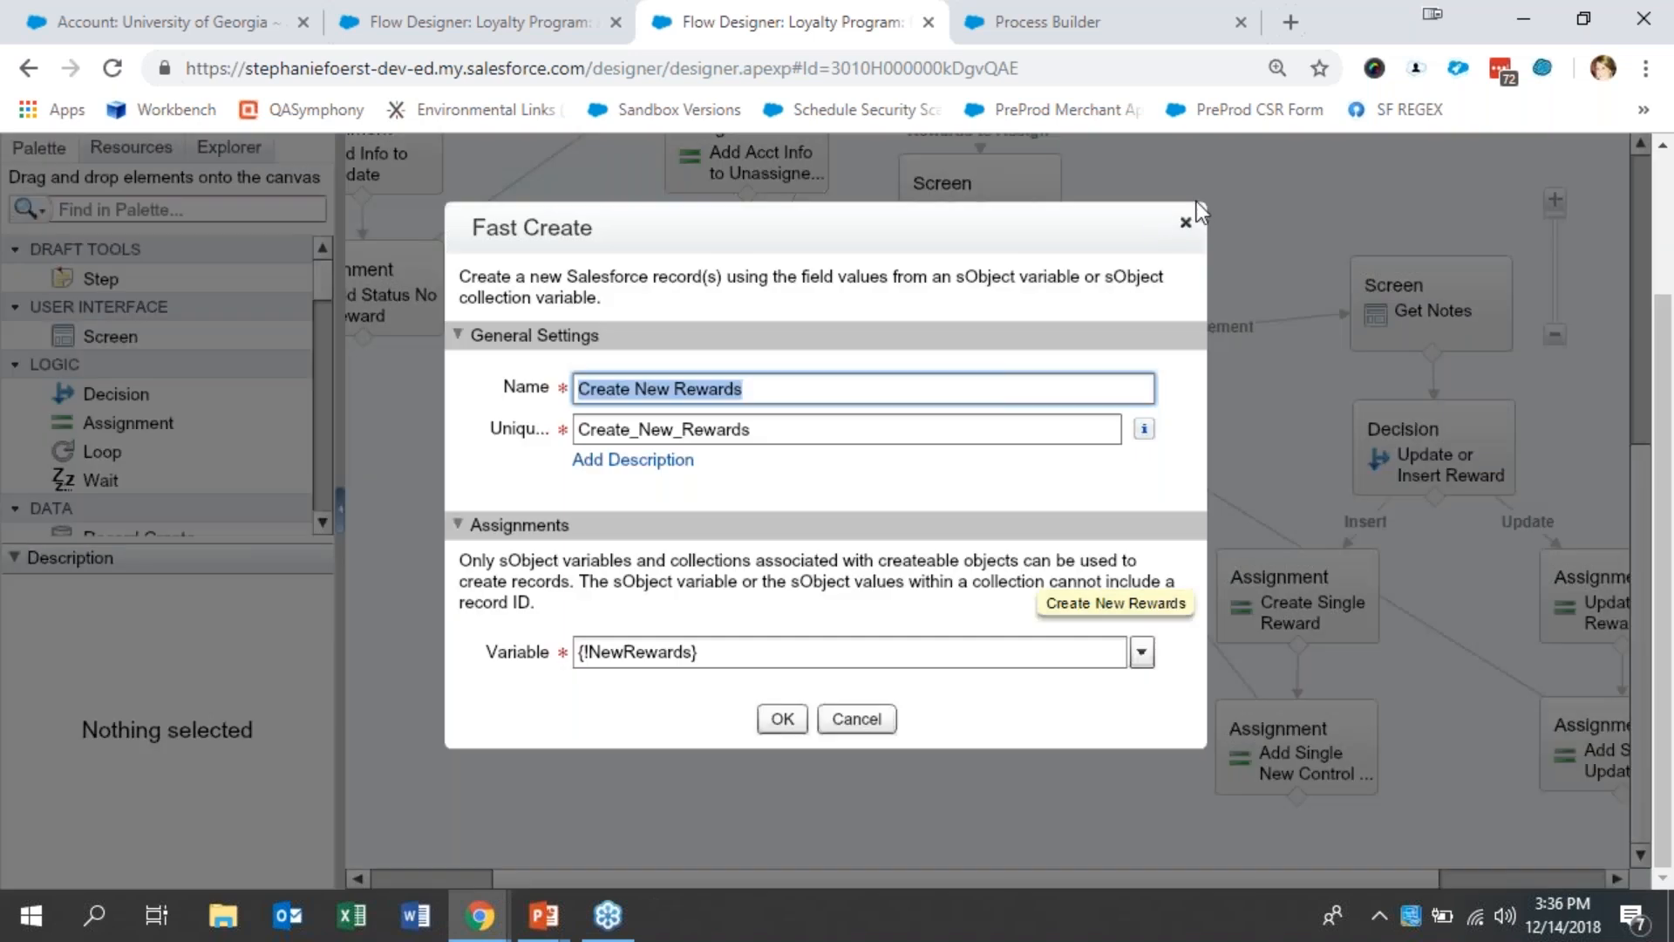
left_click(1188, 223)
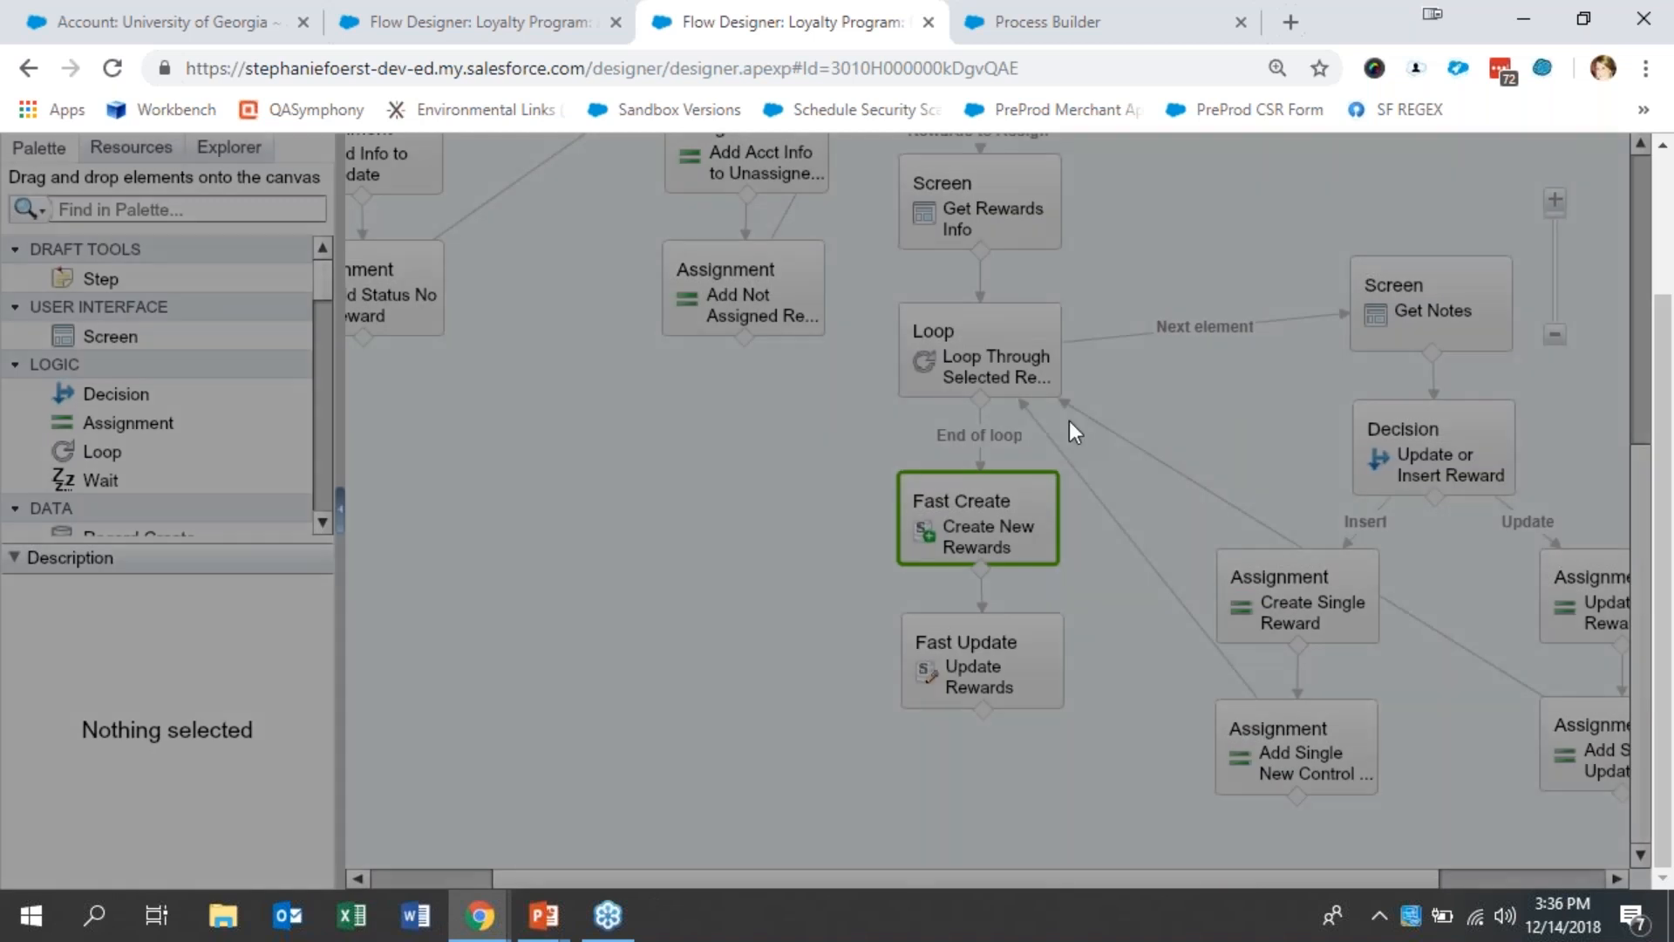
left_click(1013, 657)
double_click(1013, 657)
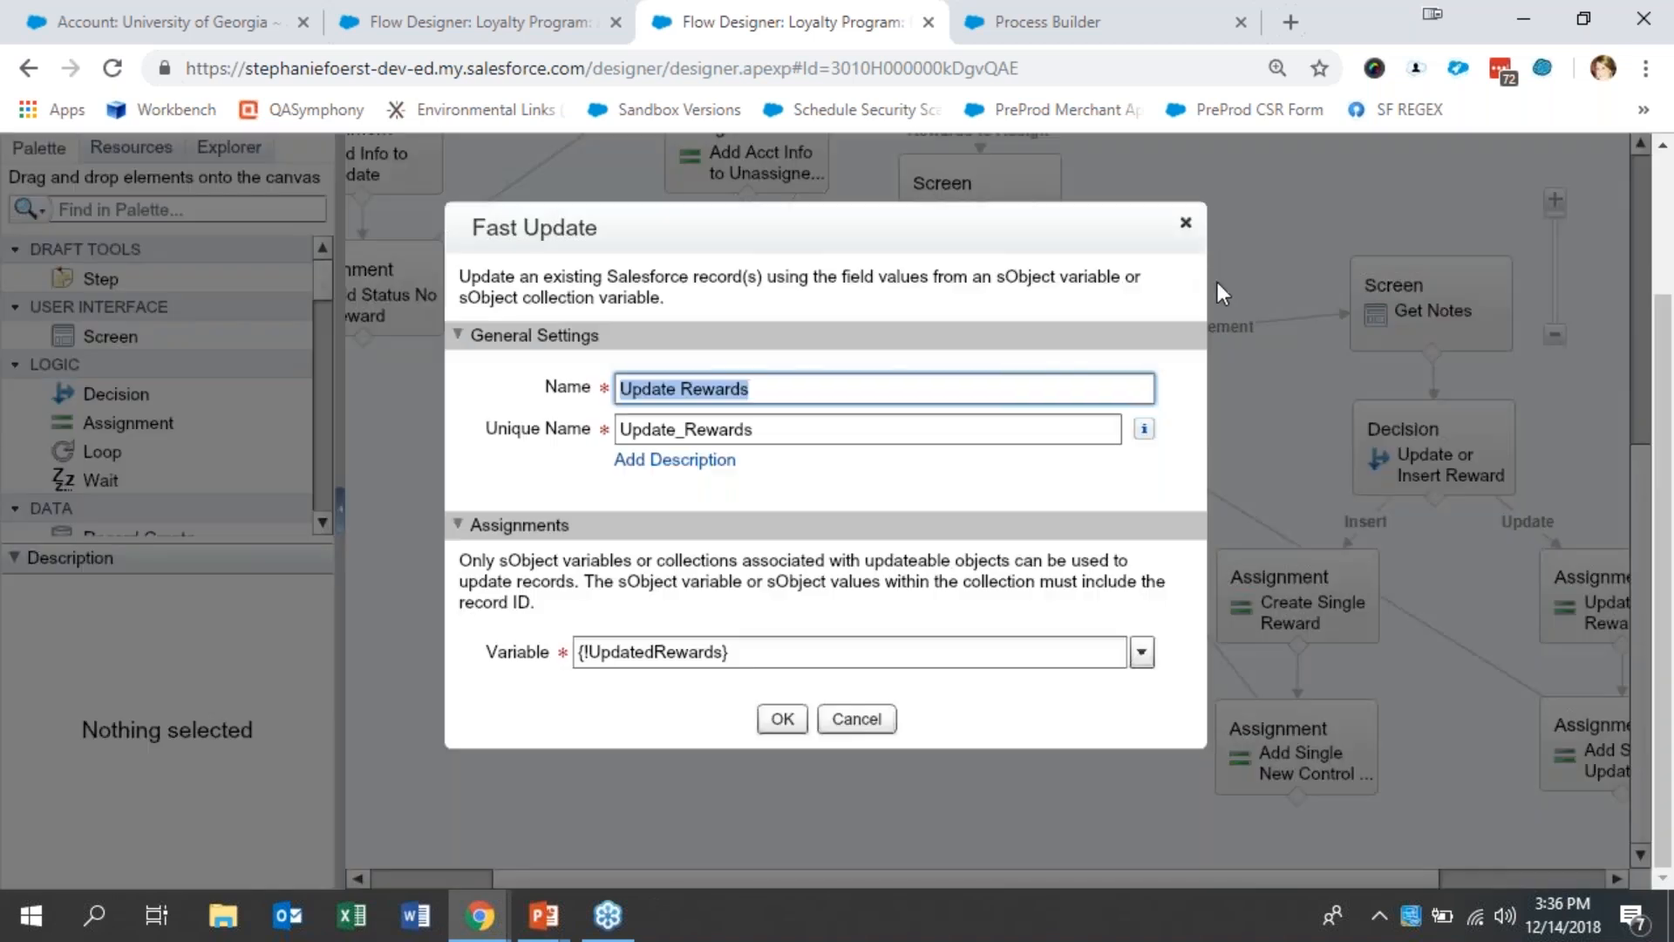
left_click(1186, 223)
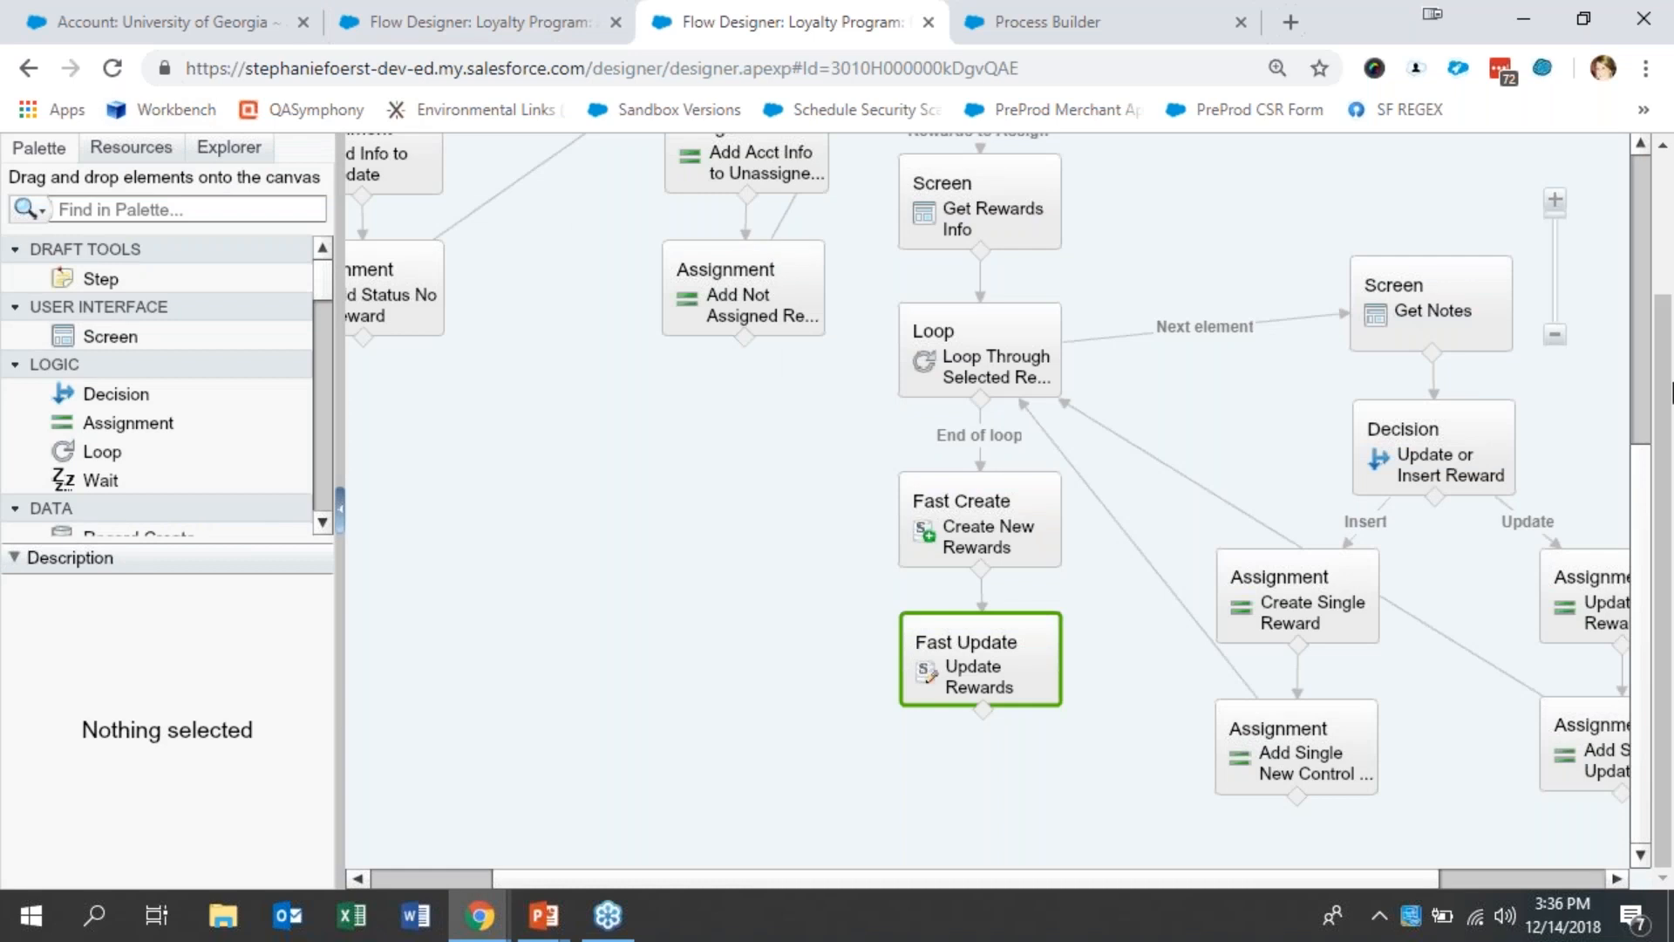
- Return to the start of the manual creation flow and set the browser zoom to 100%
left_click_drag(1641, 533, 1655, 183)
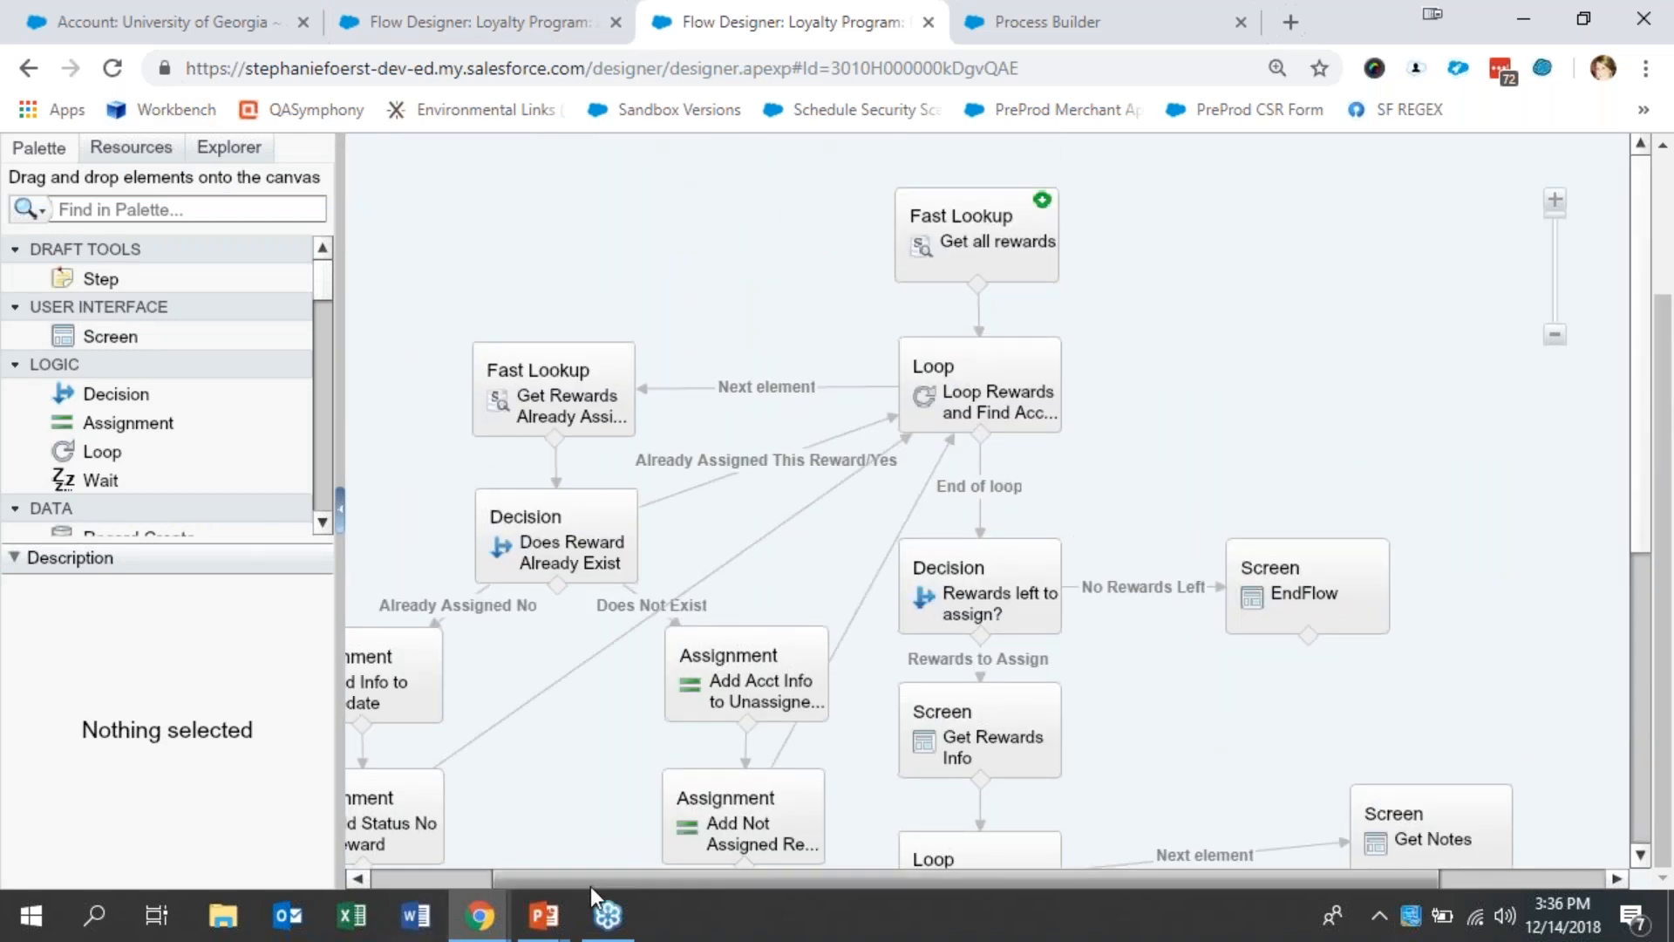
left_click(358, 877)
left_click_drag(352, 851, 340, 849)
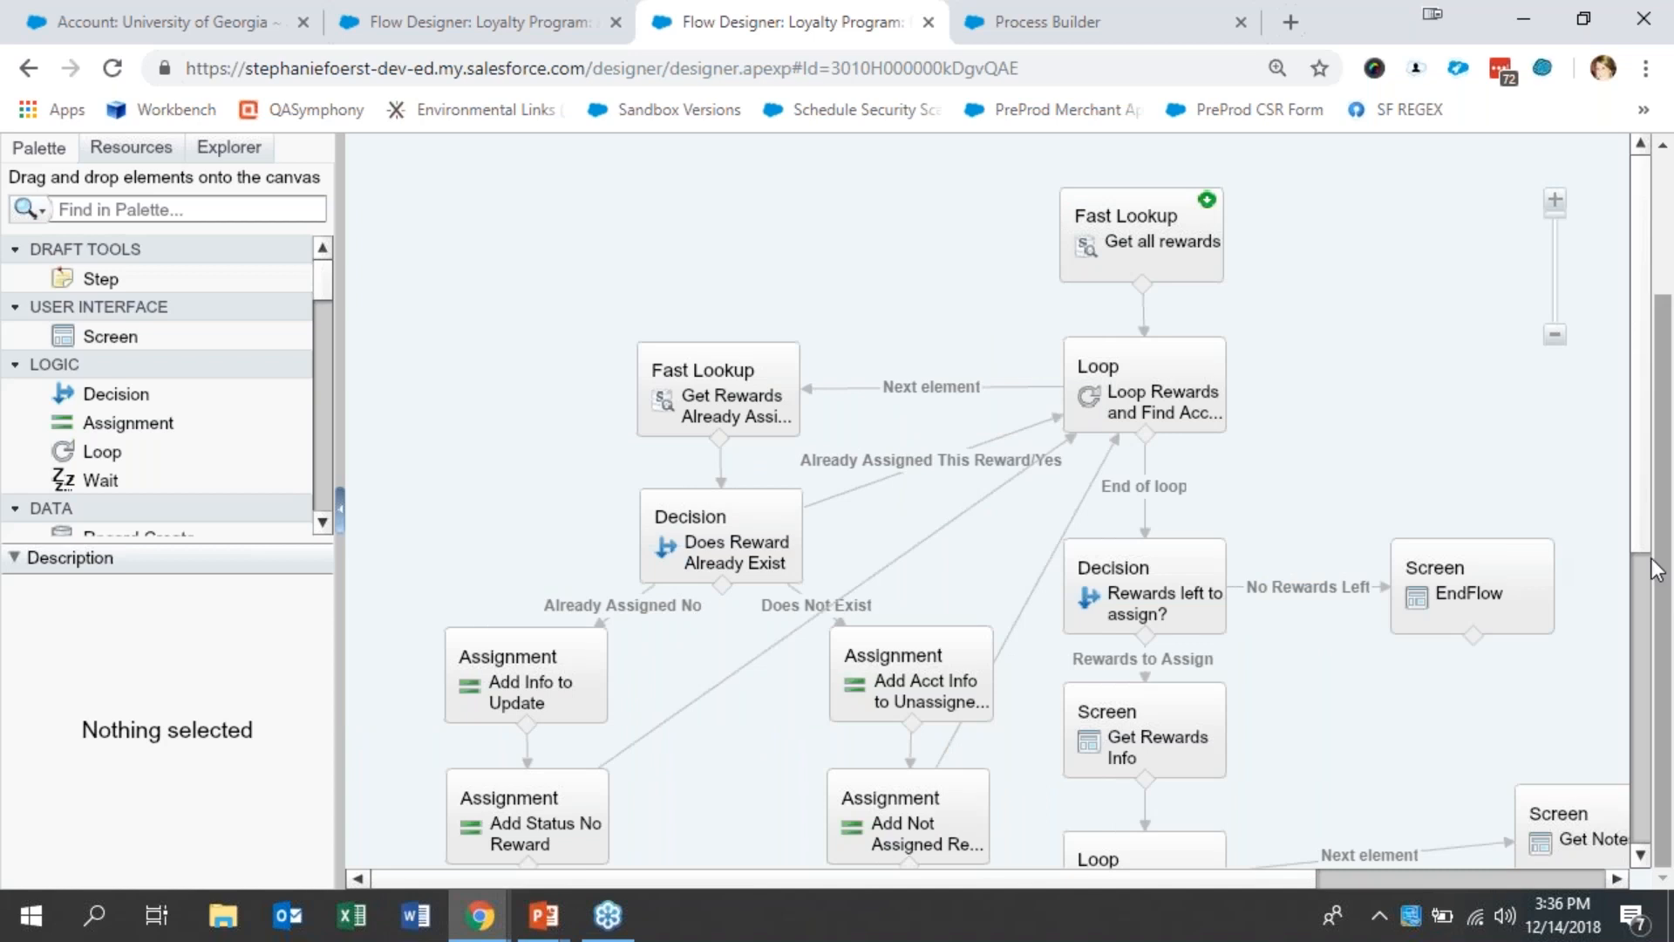
left_click(1645, 68)
left_click(1478, 317)
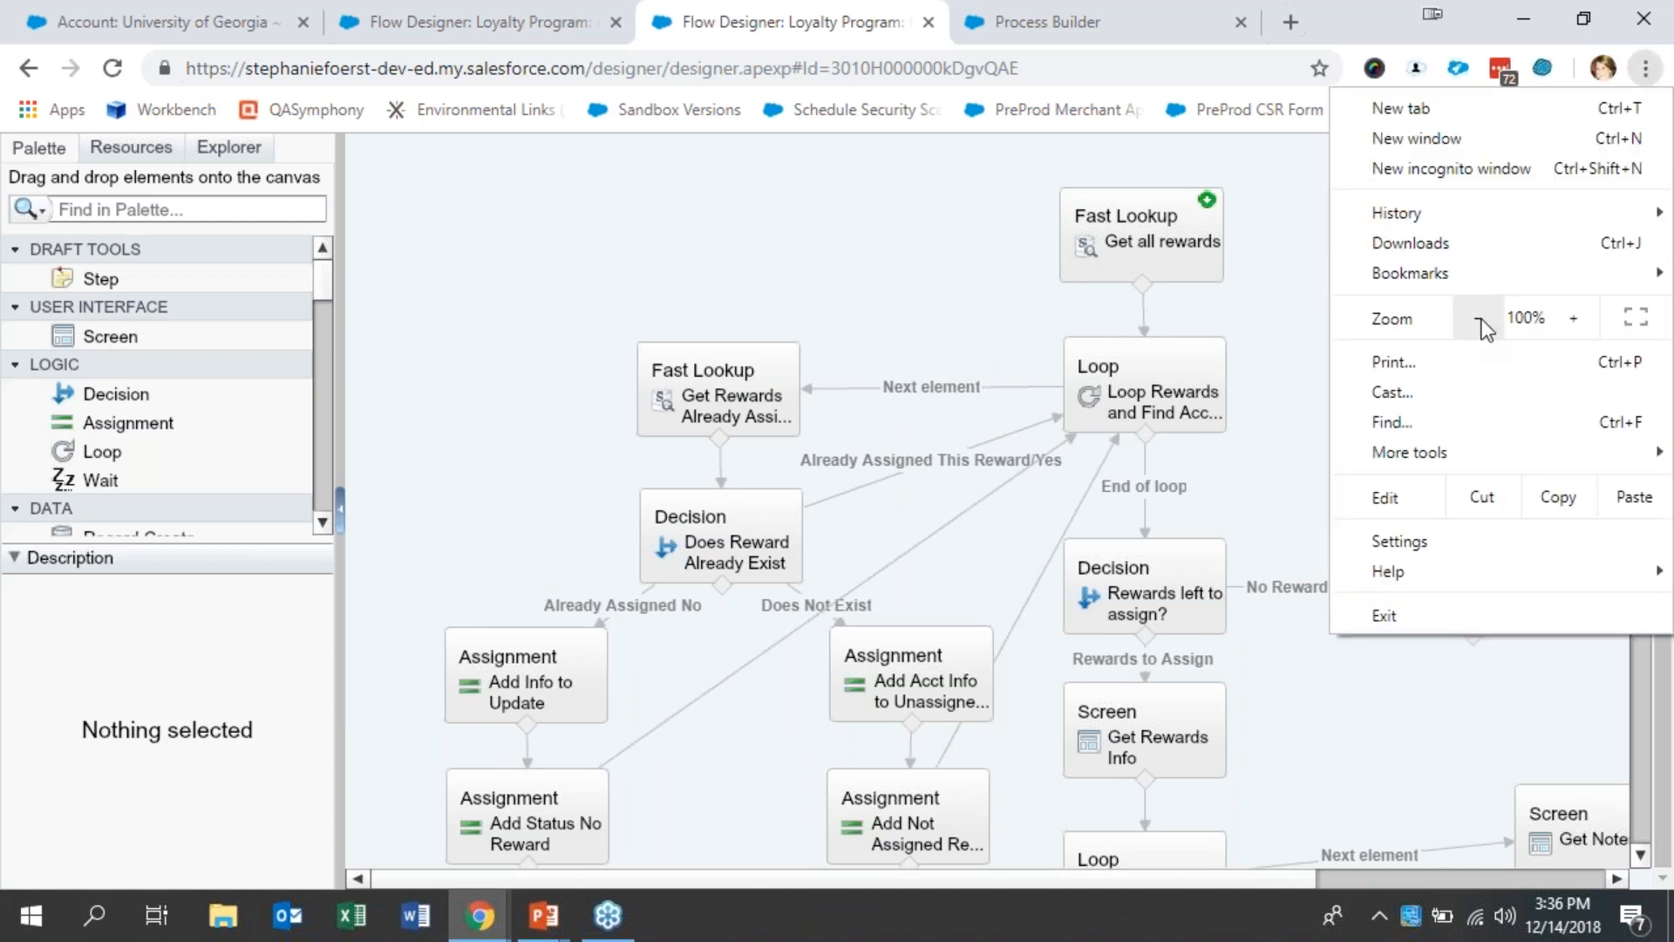
left_click(454, 279)
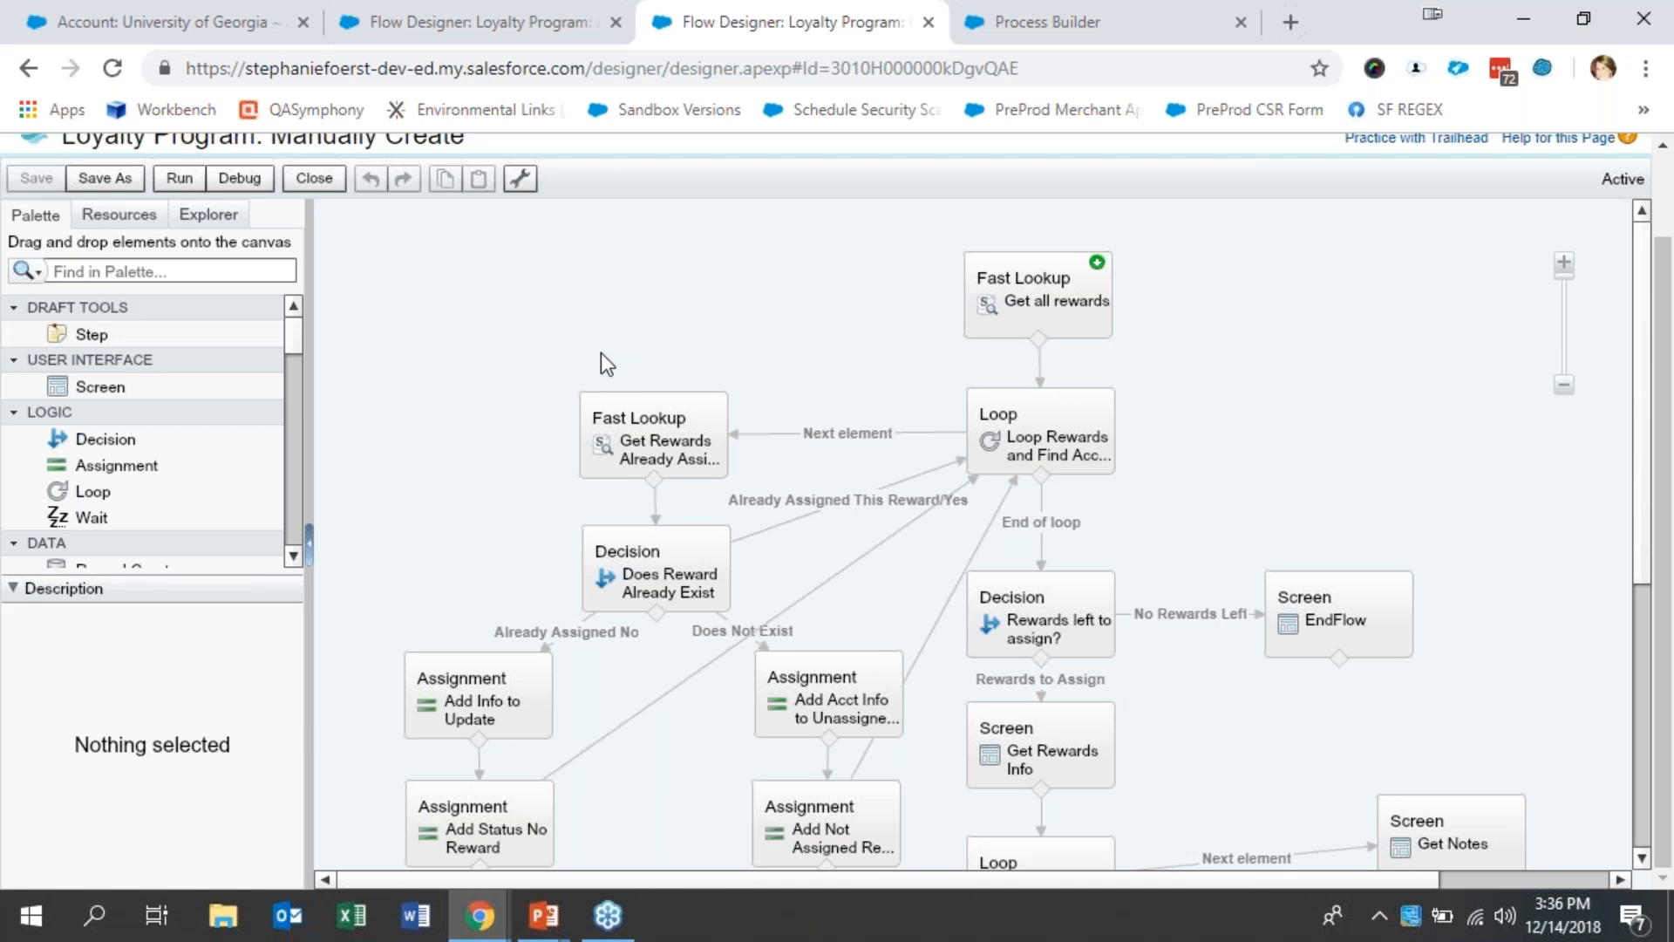
- Switch to the Loyalty Program: Auto Create New Records flow, and open and close the Get Type of Benefit lookup without changes
left_click(585, 39)
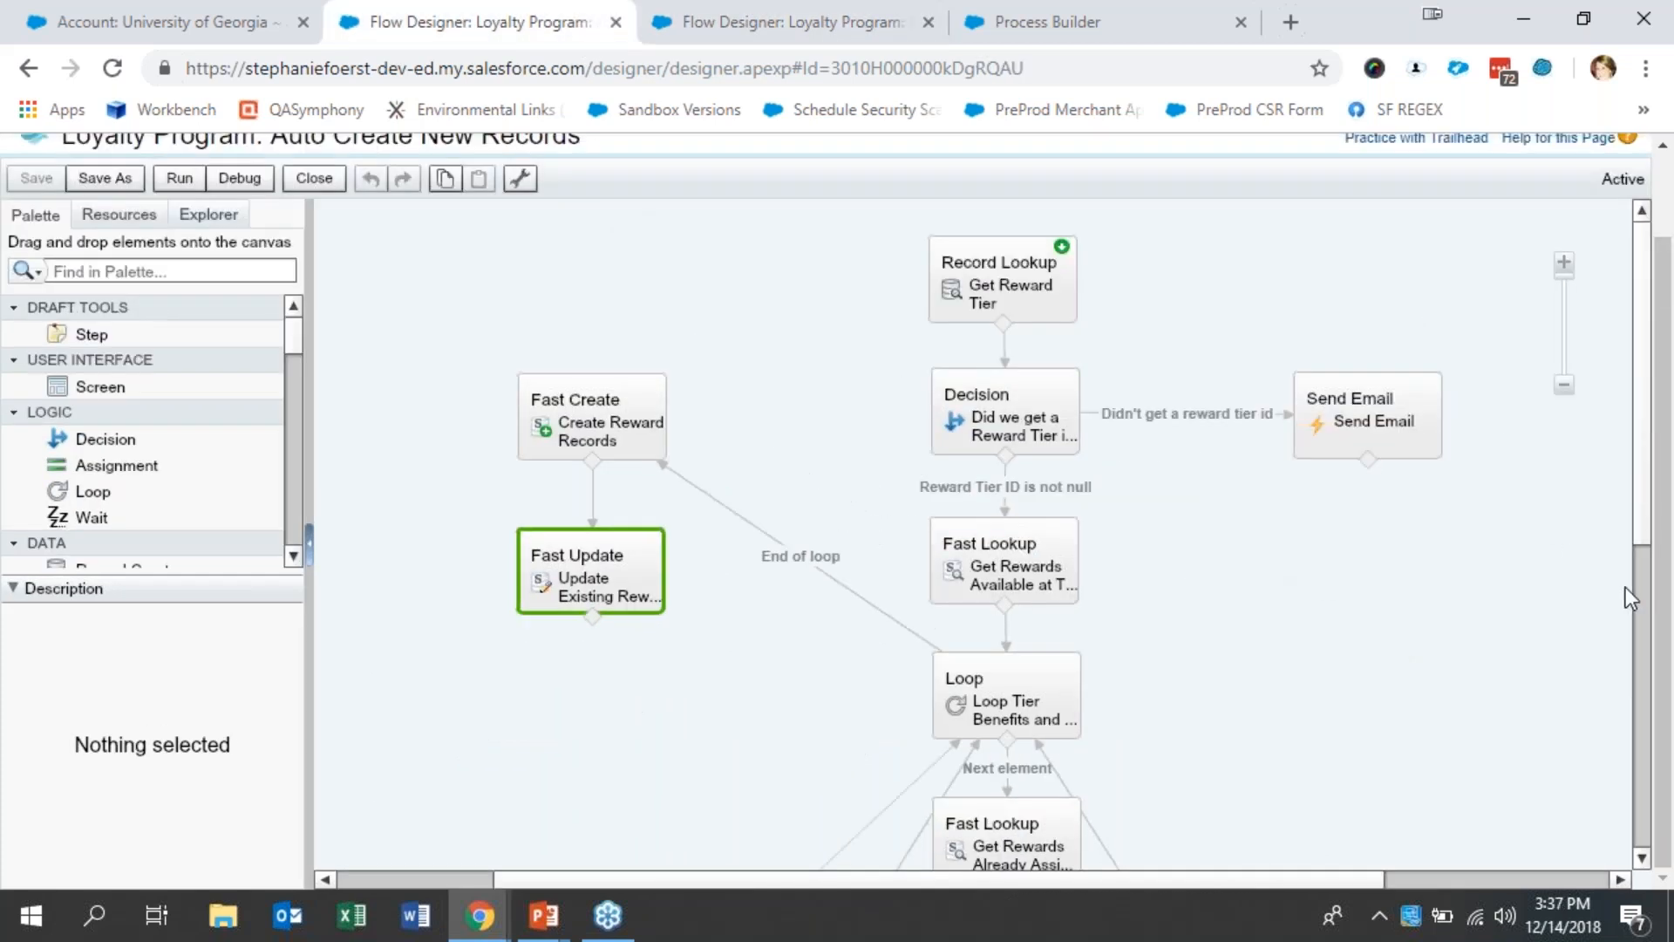
left_click(1639, 667)
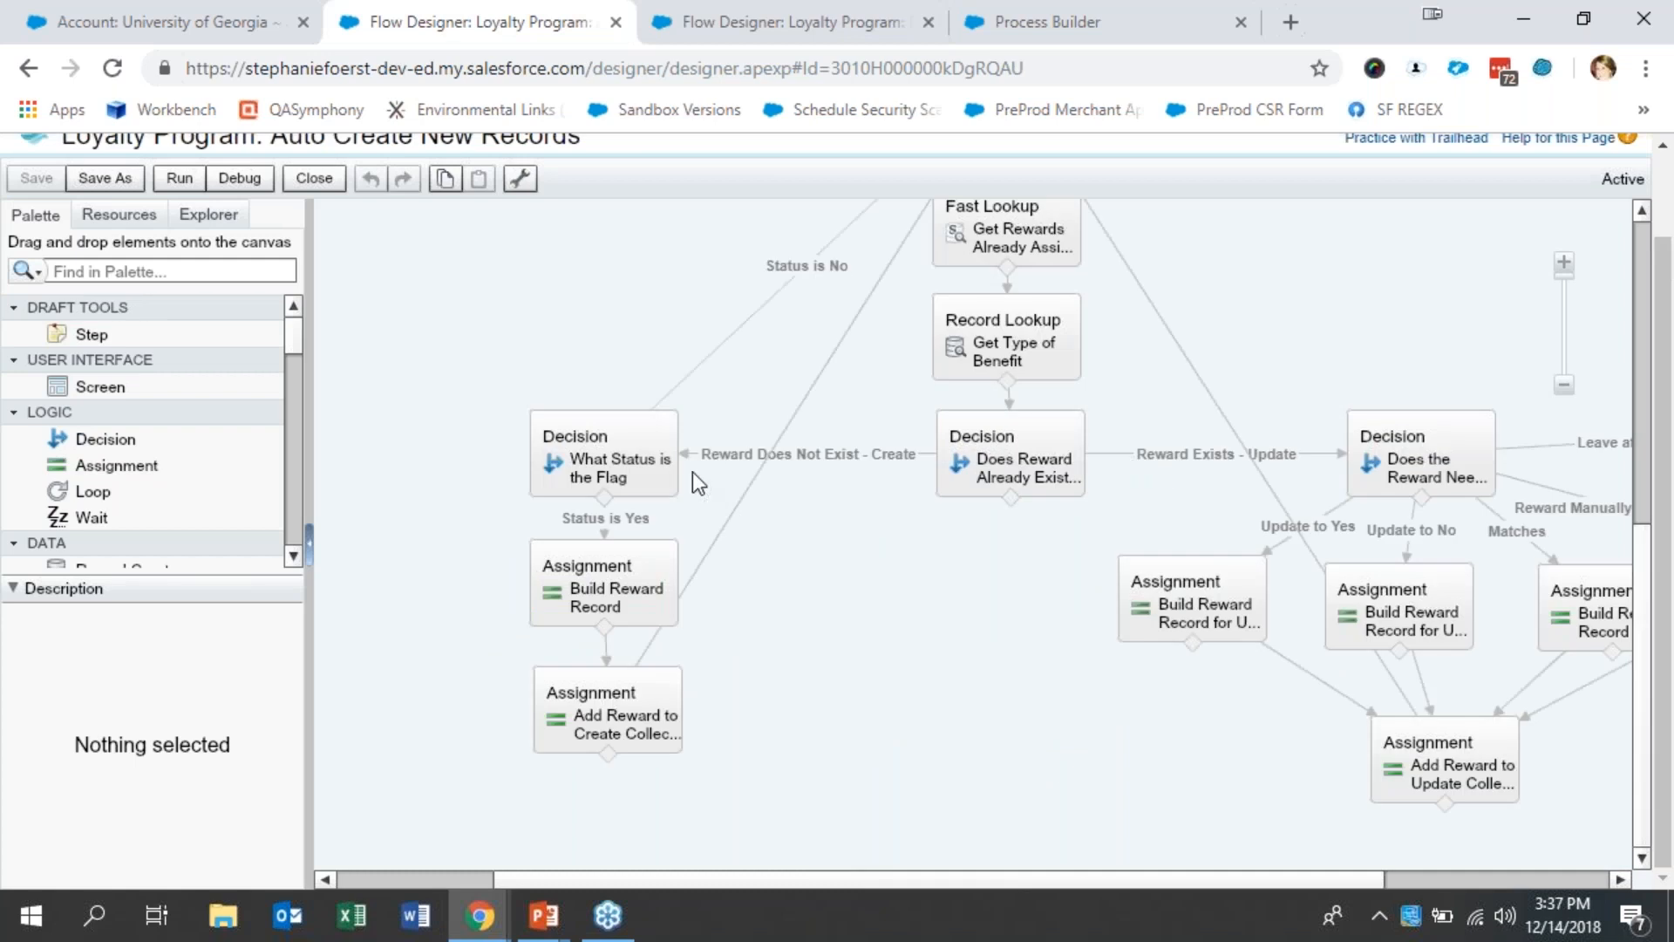
mouse_move(1031, 469)
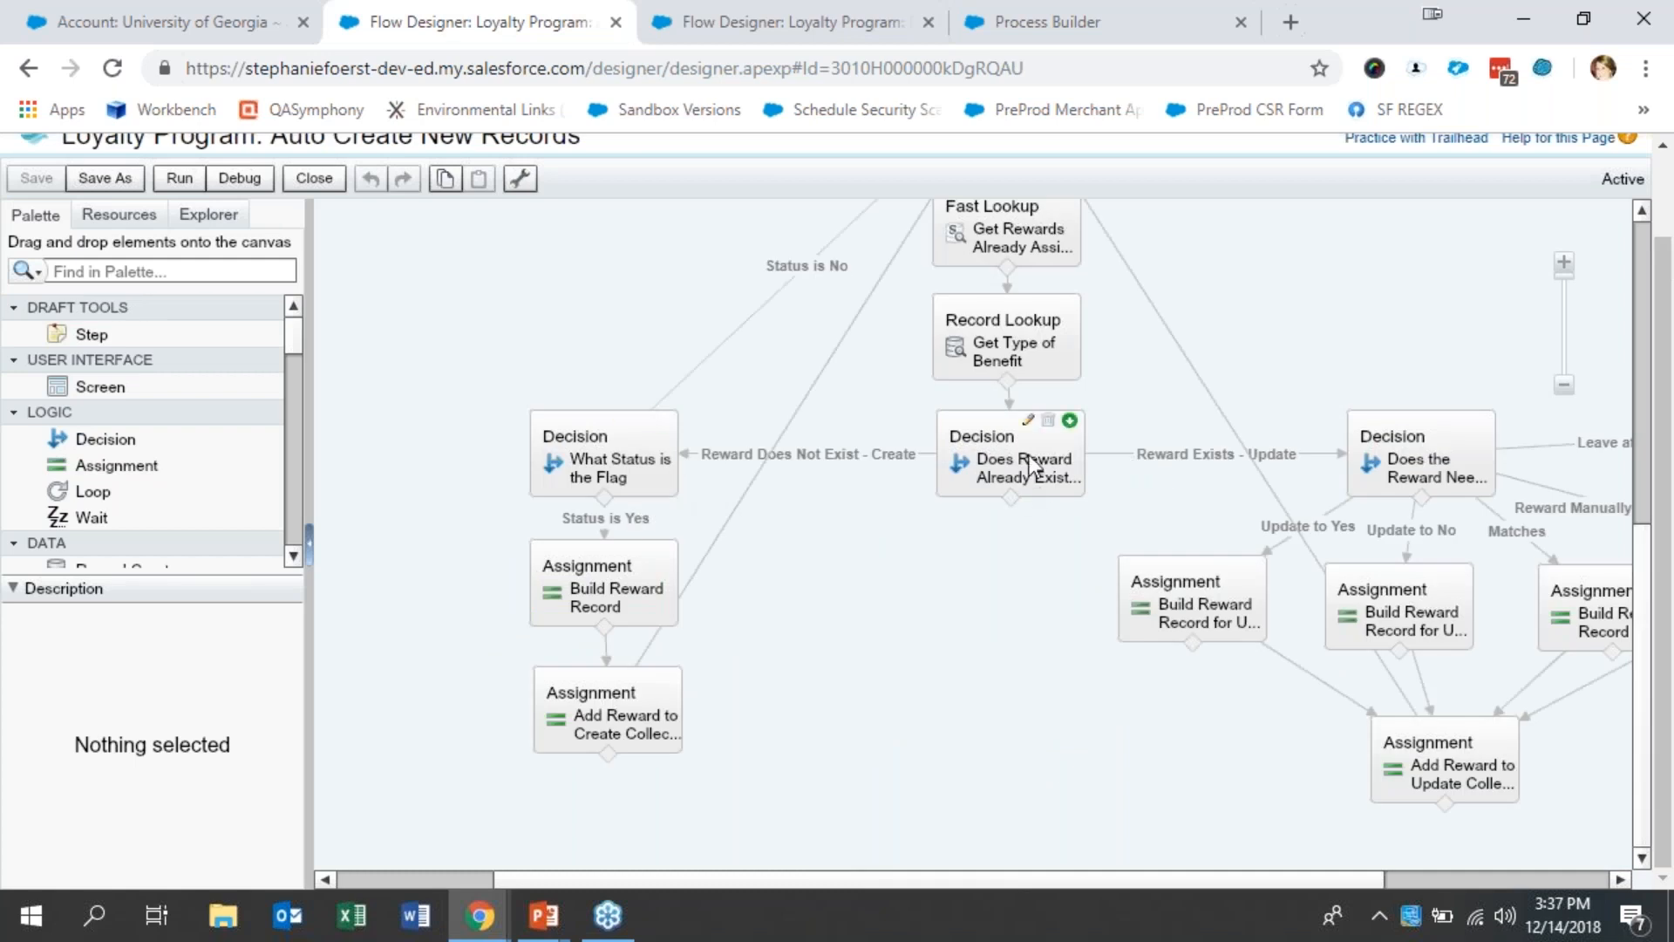
left_click(1027, 359)
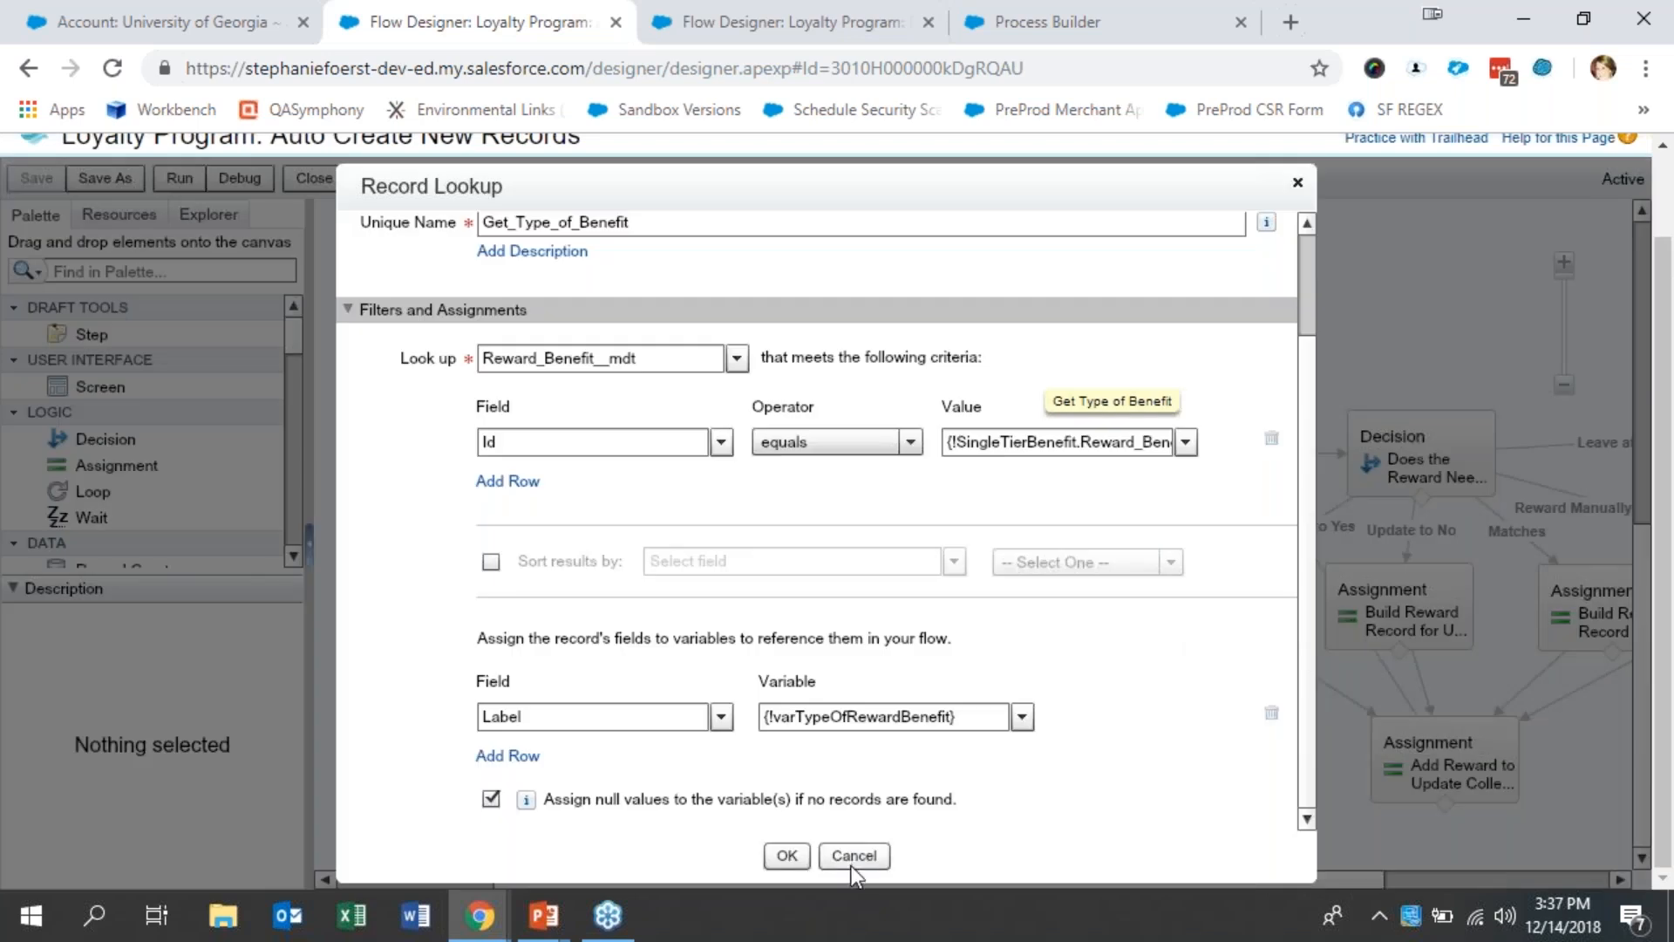
left_click(852, 863)
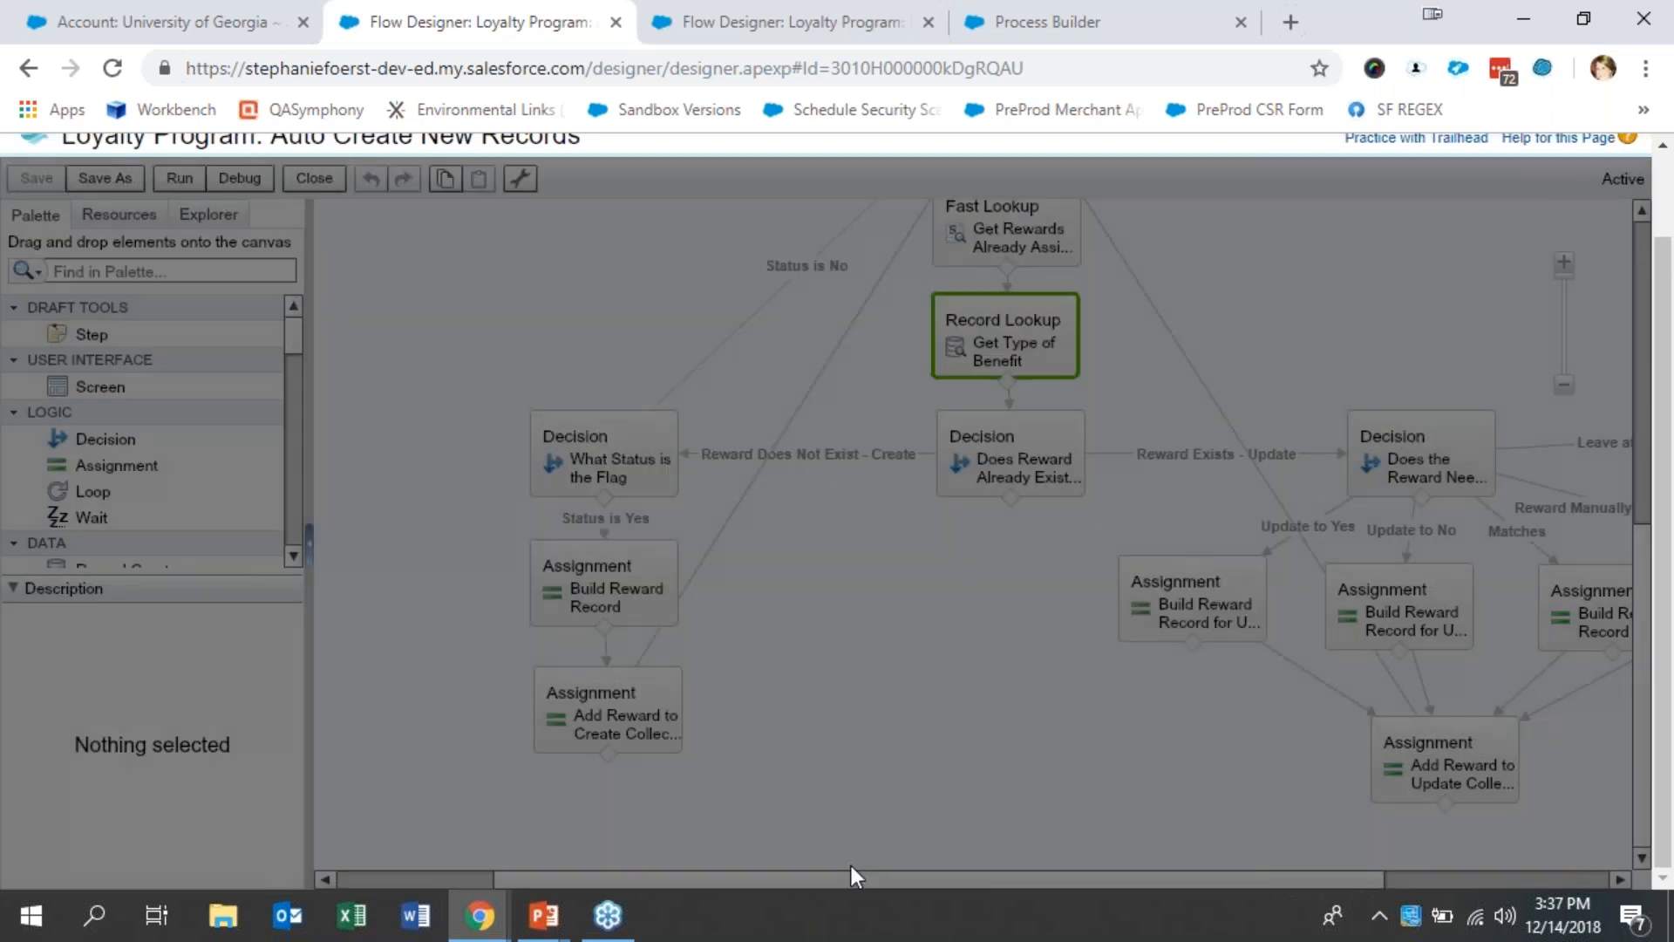
- Examine the variable assignments in Build Reward Record, including the RB_Metadata row, and cancel without changes
left_click(629, 602)
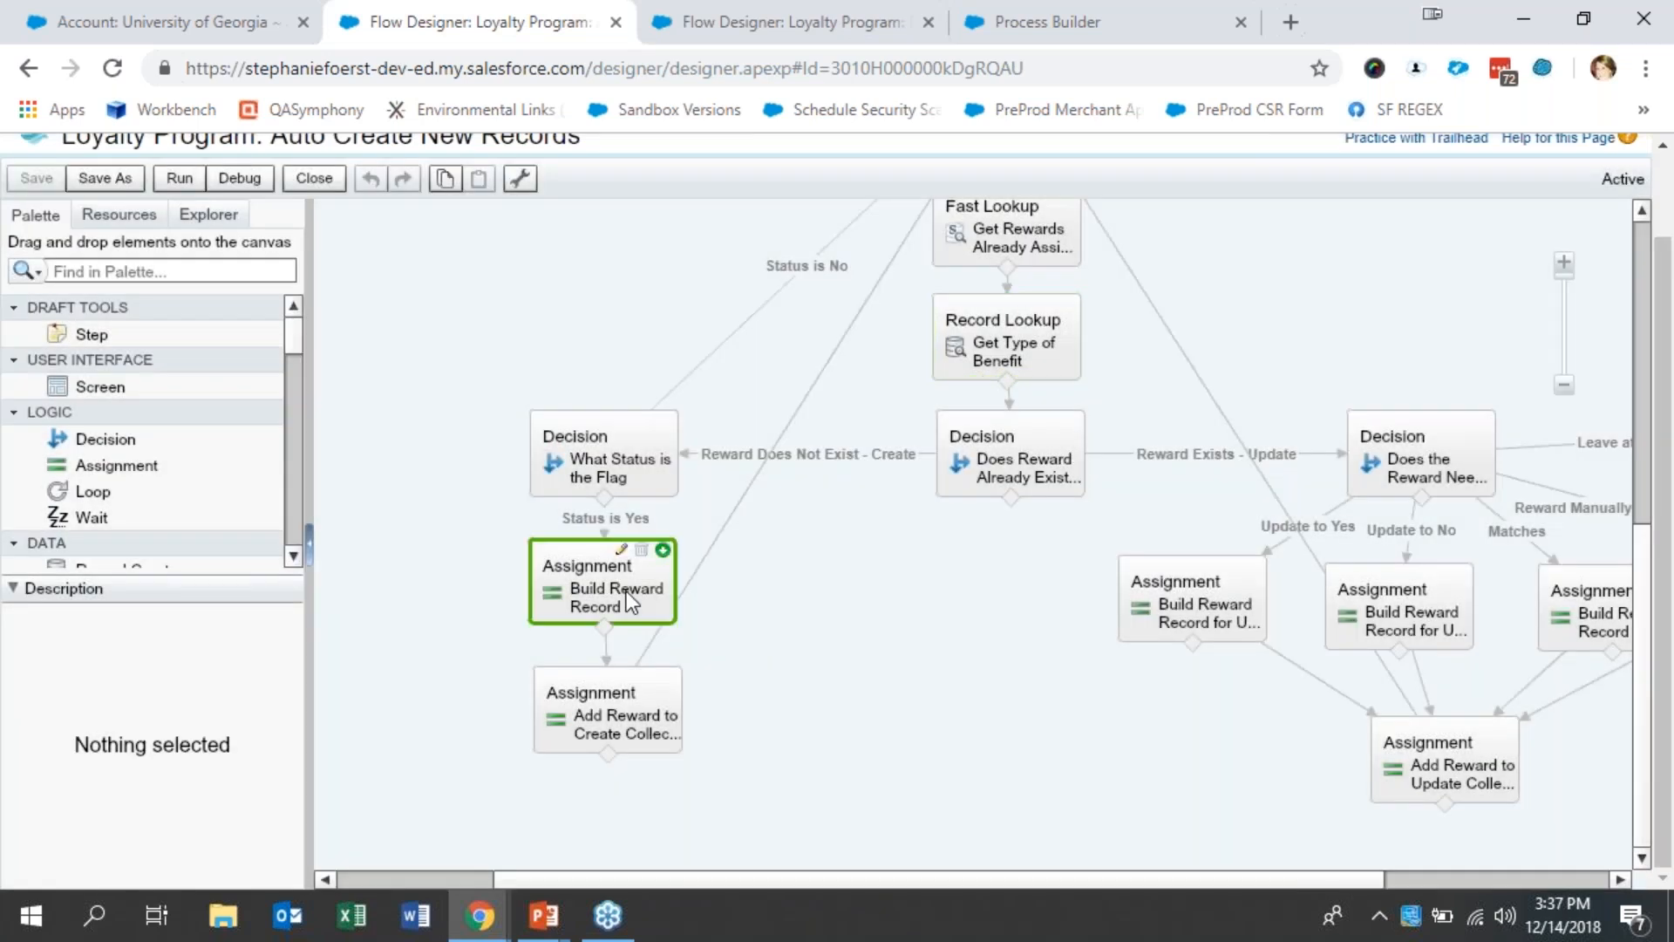
double_click(666, 572)
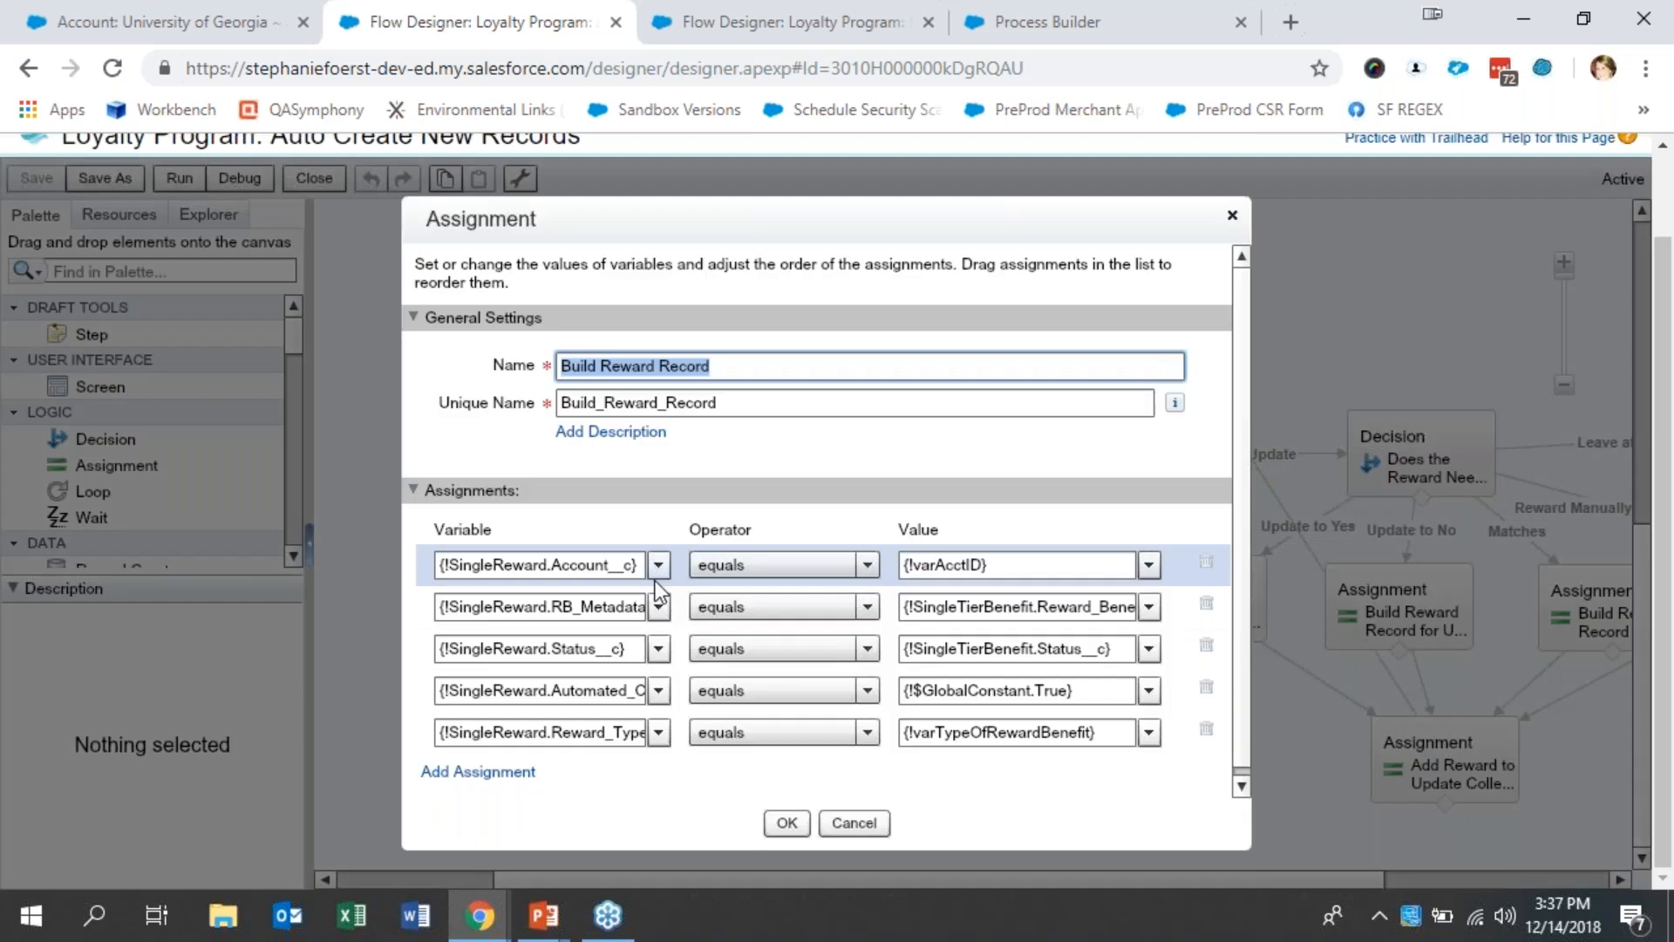
double_click(581, 607)
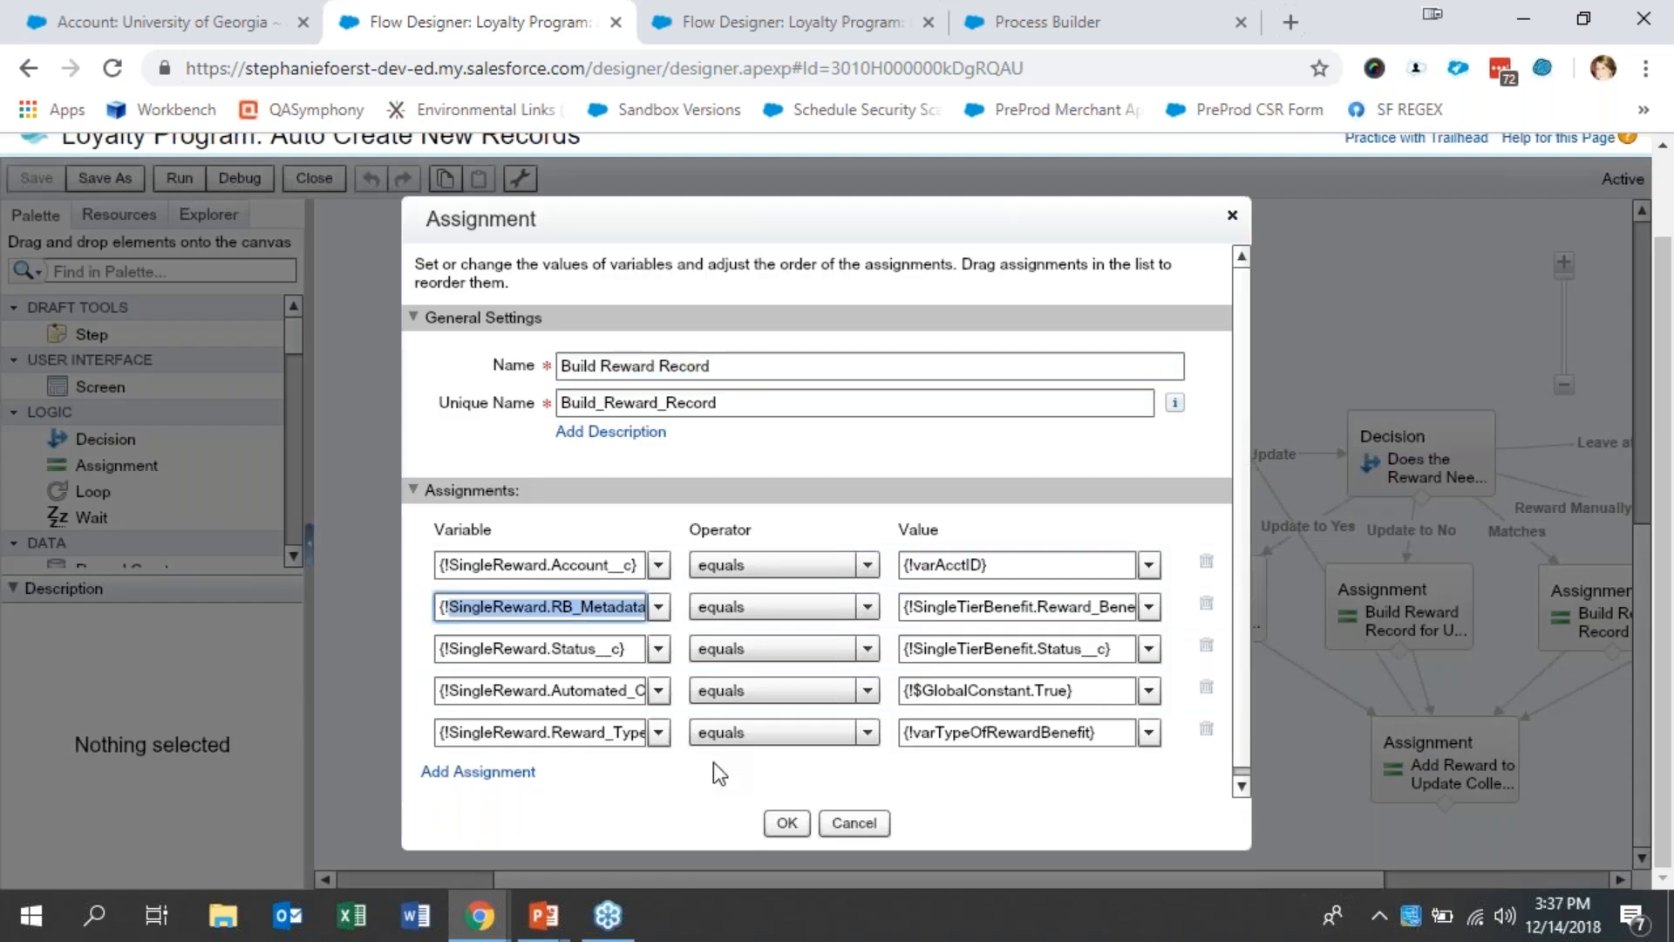
left_click(853, 824)
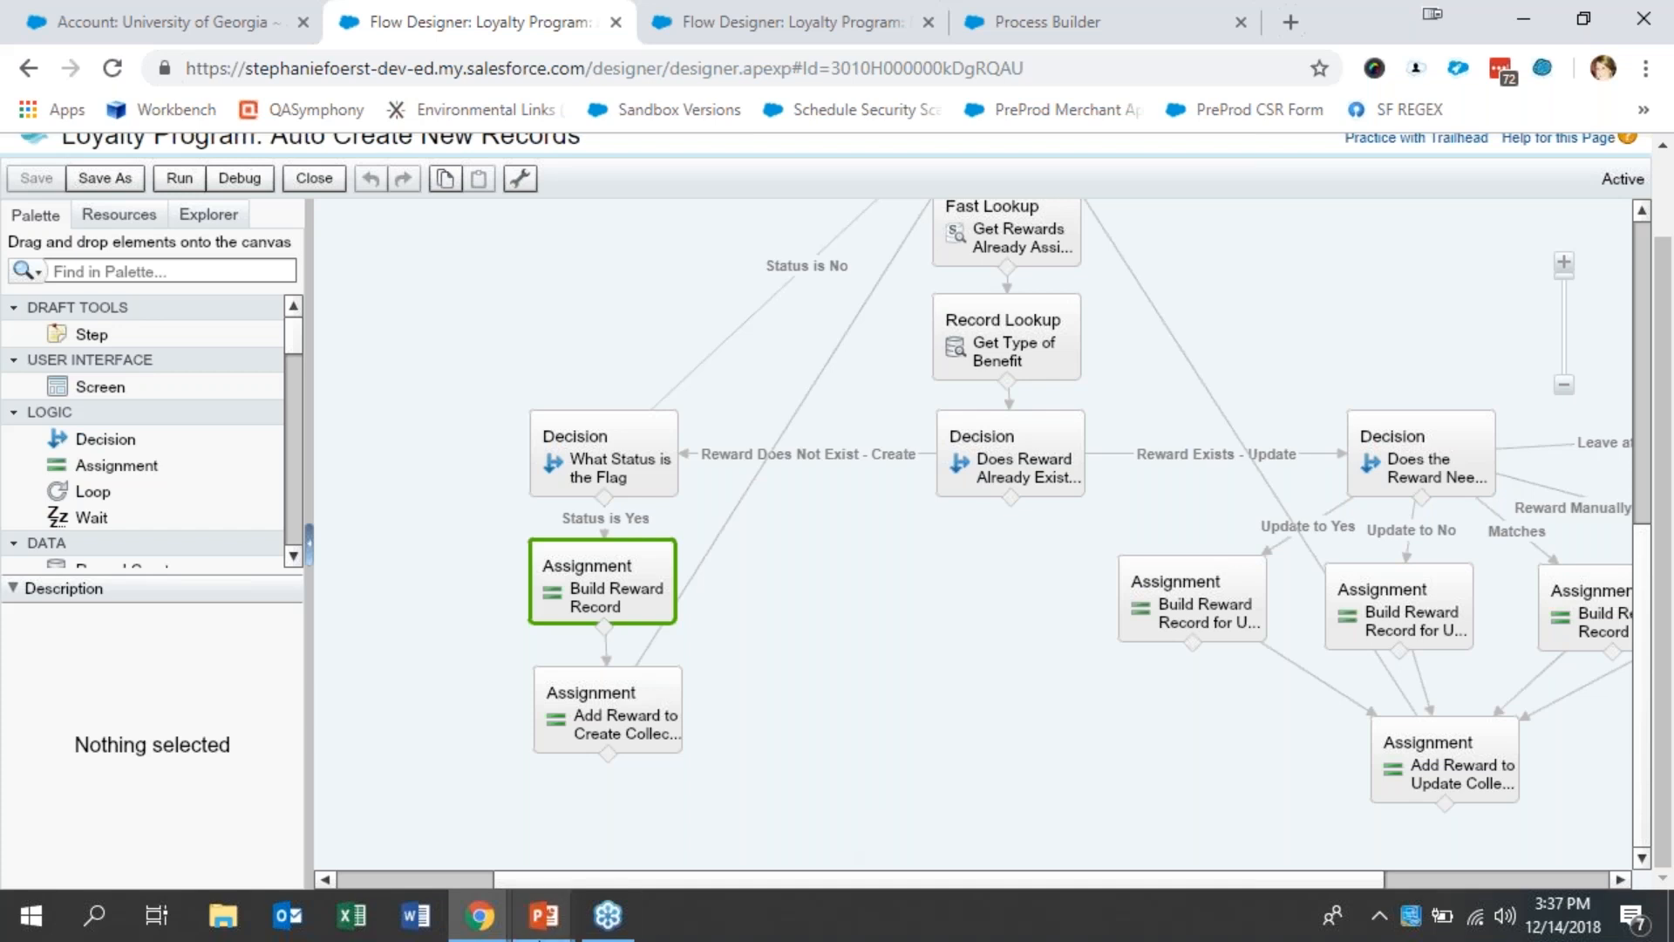
- Switch to the PowerPoint slide show and go back to the End Design - Schema slide
mouse_move(541, 915)
left_click(558, 793)
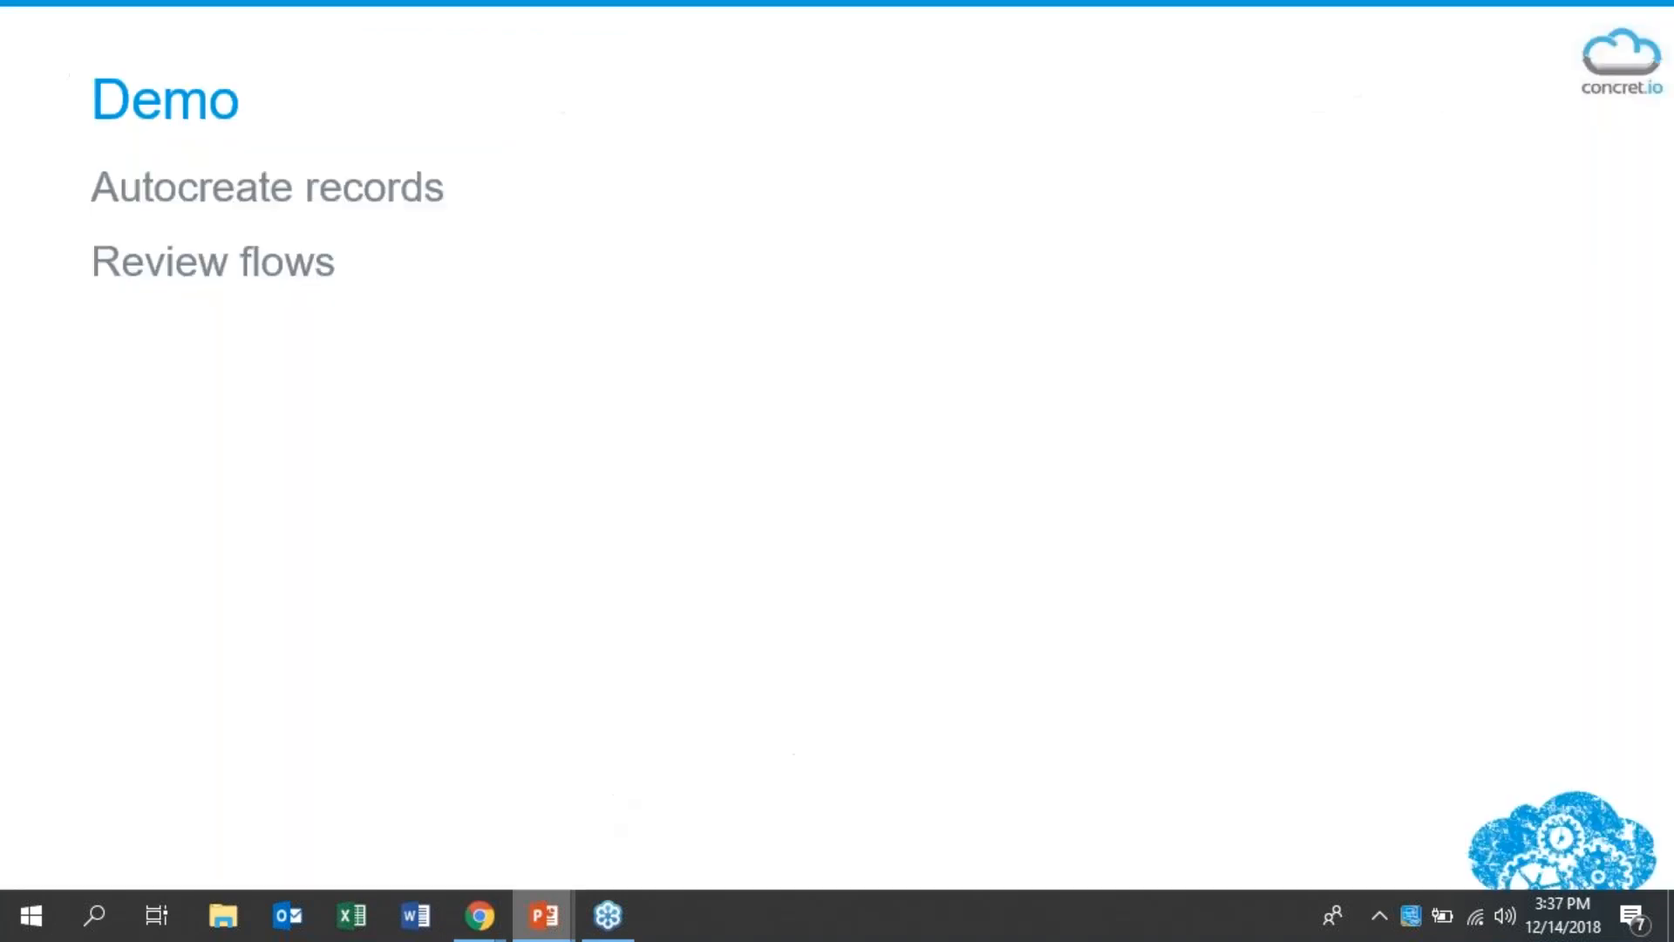
key("Left")
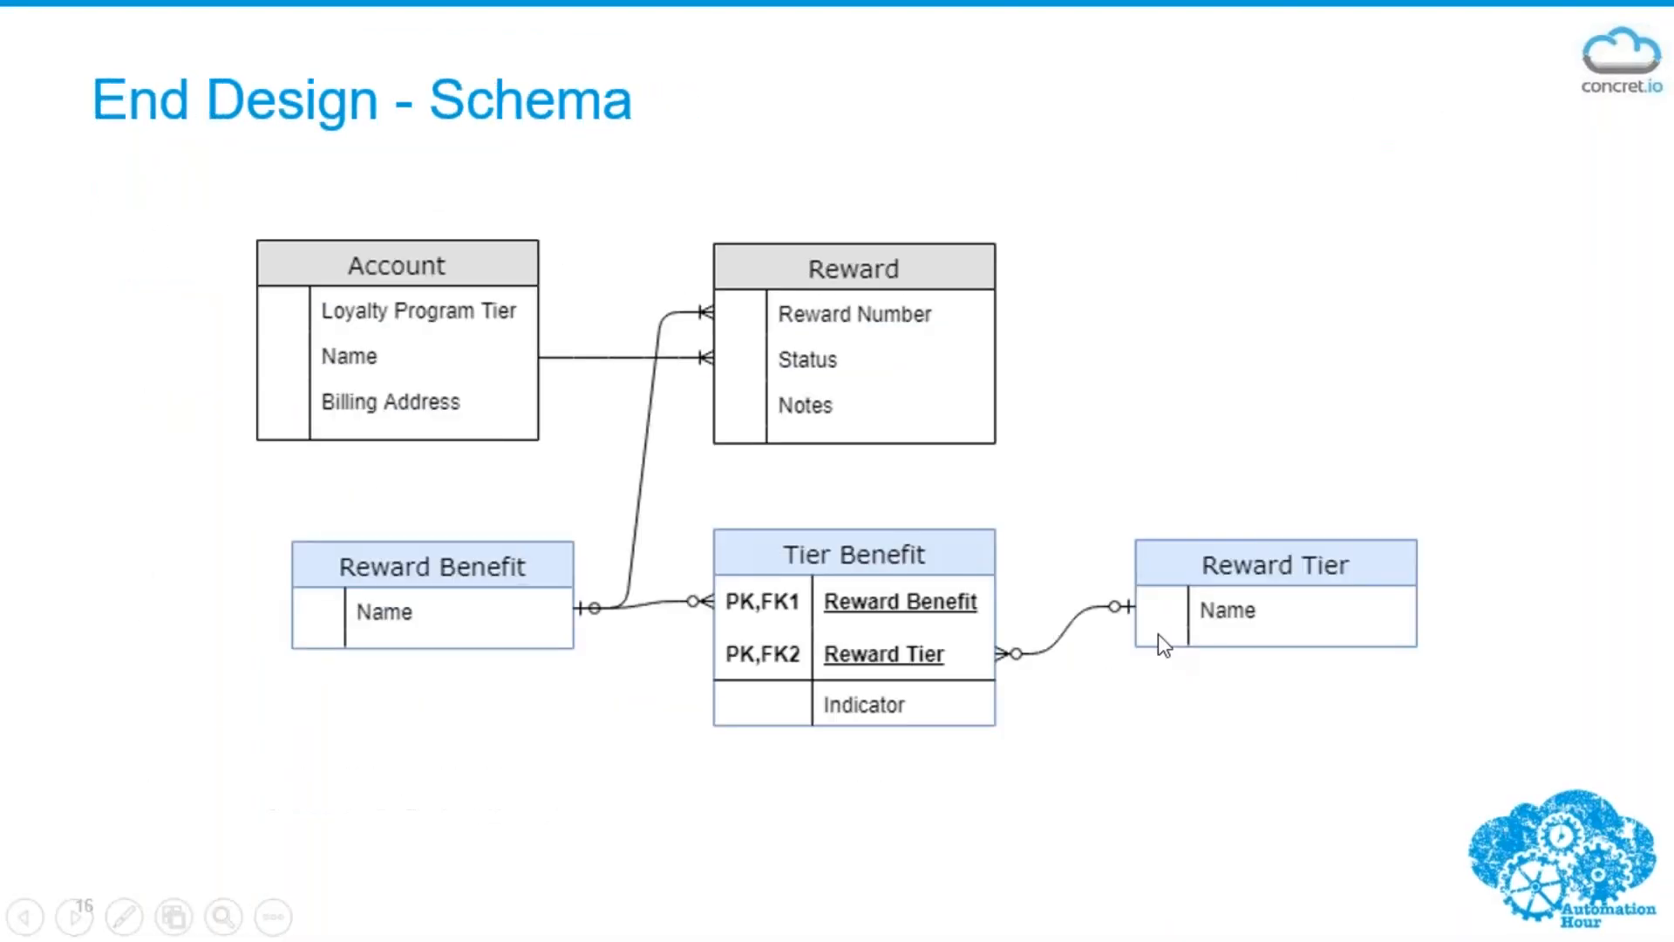
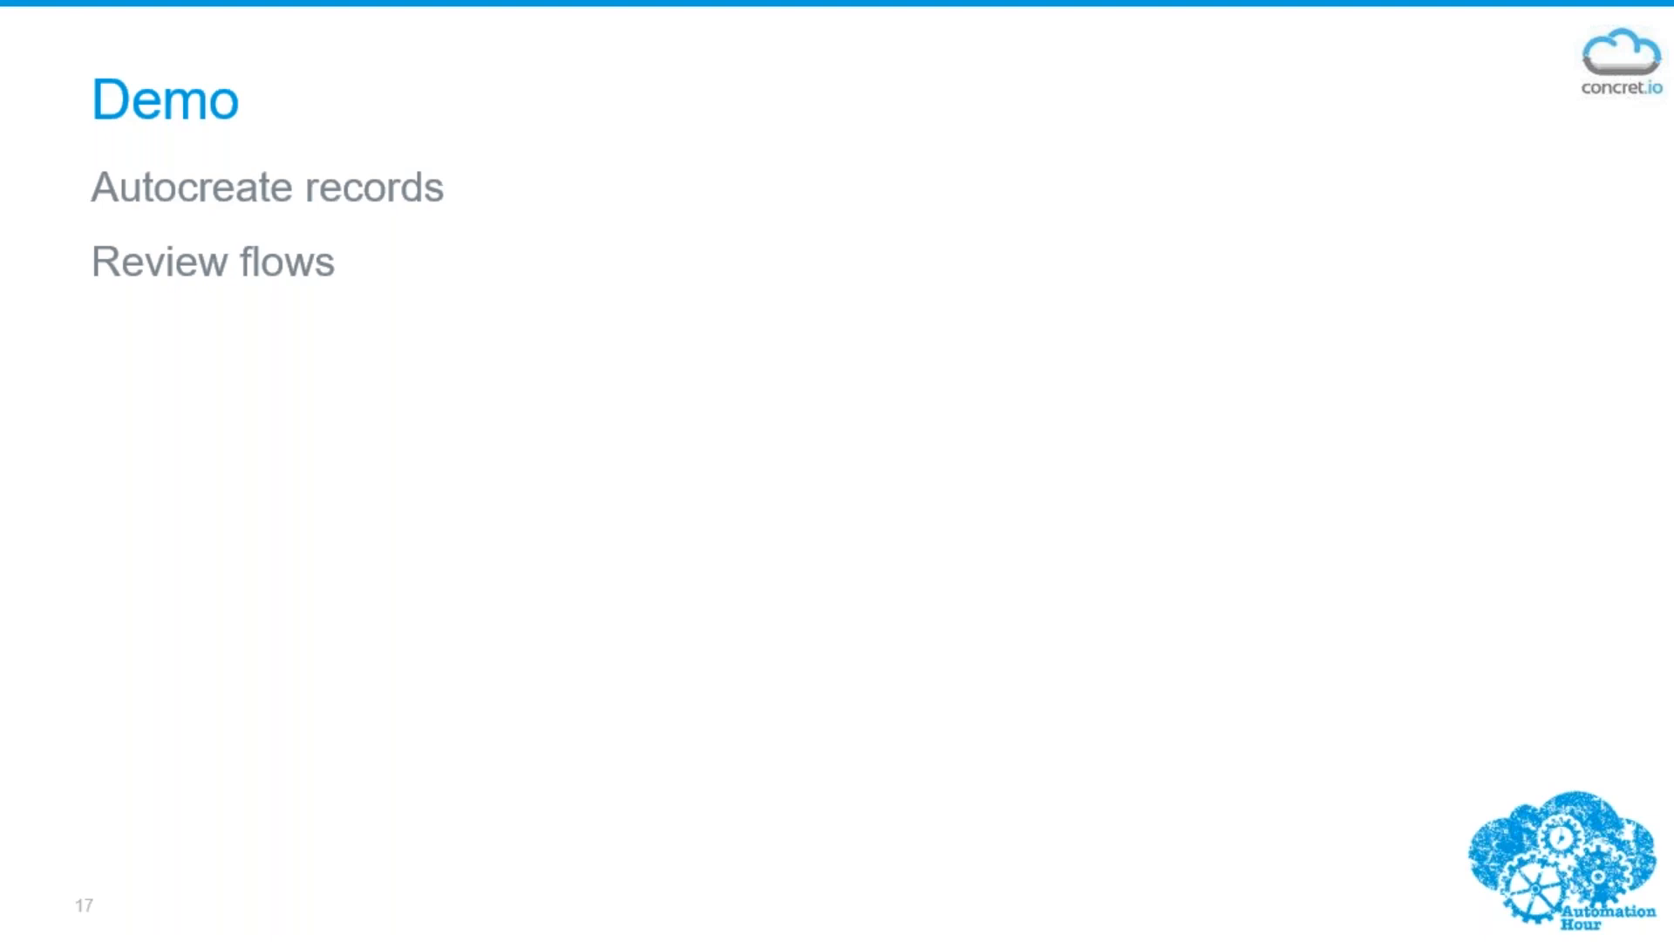
- Switch to the browser's Process Builder page, return to Setup, and find Custom Metadata Types by searching for "custom met"
key("alt+Tab")
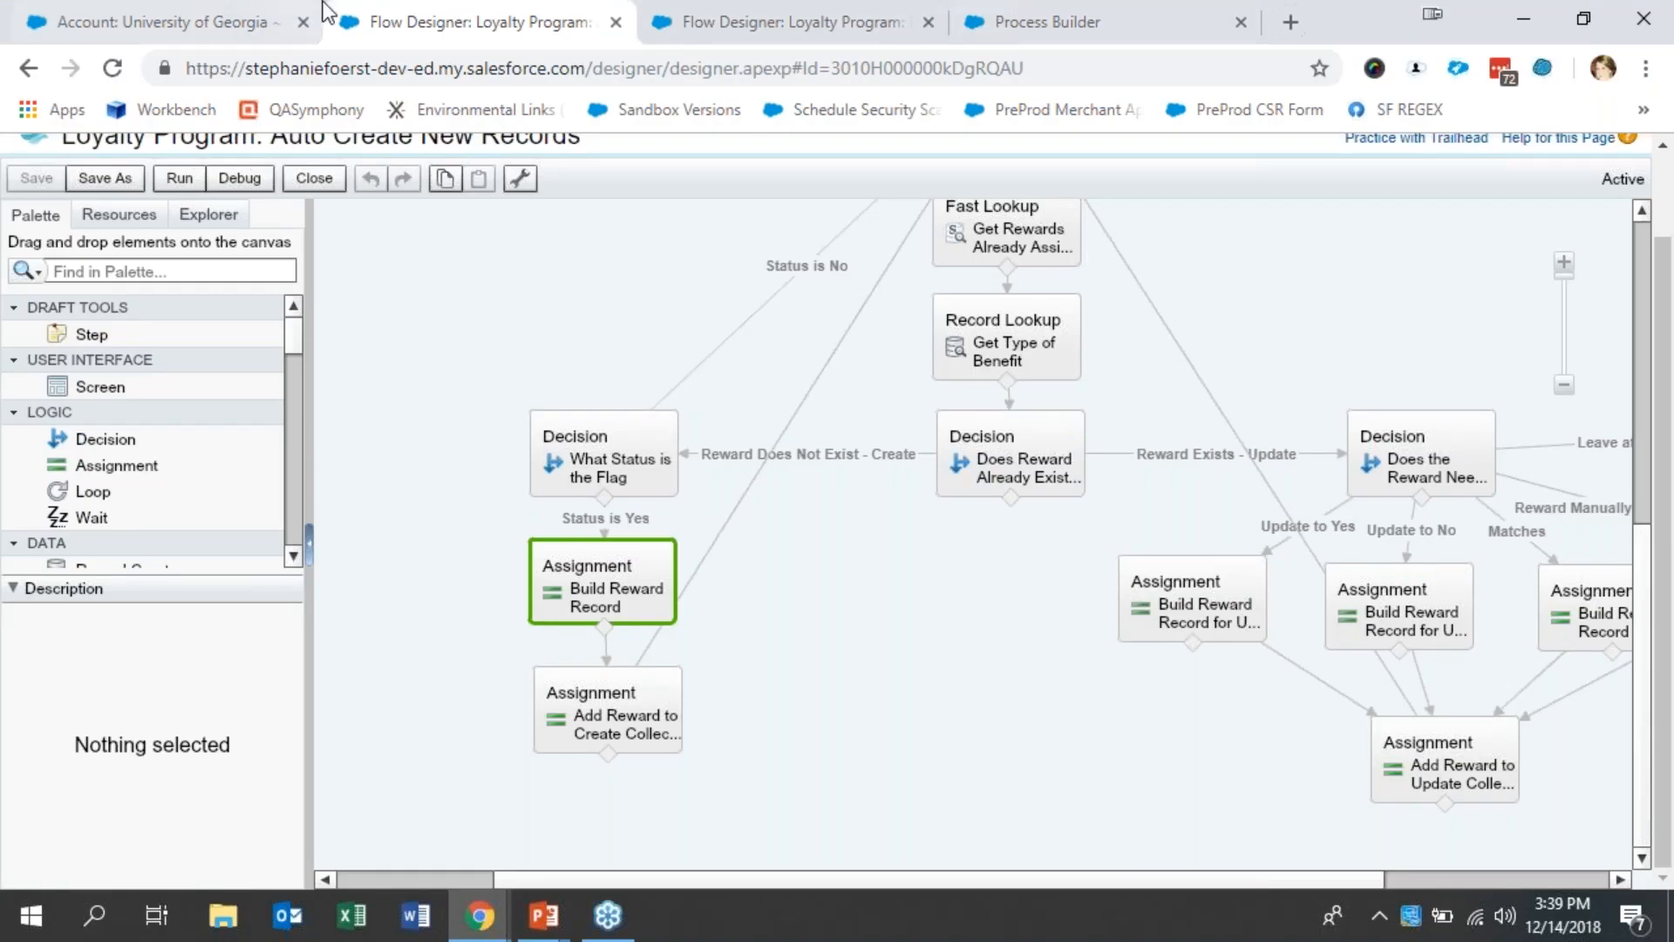
left_click(986, 21)
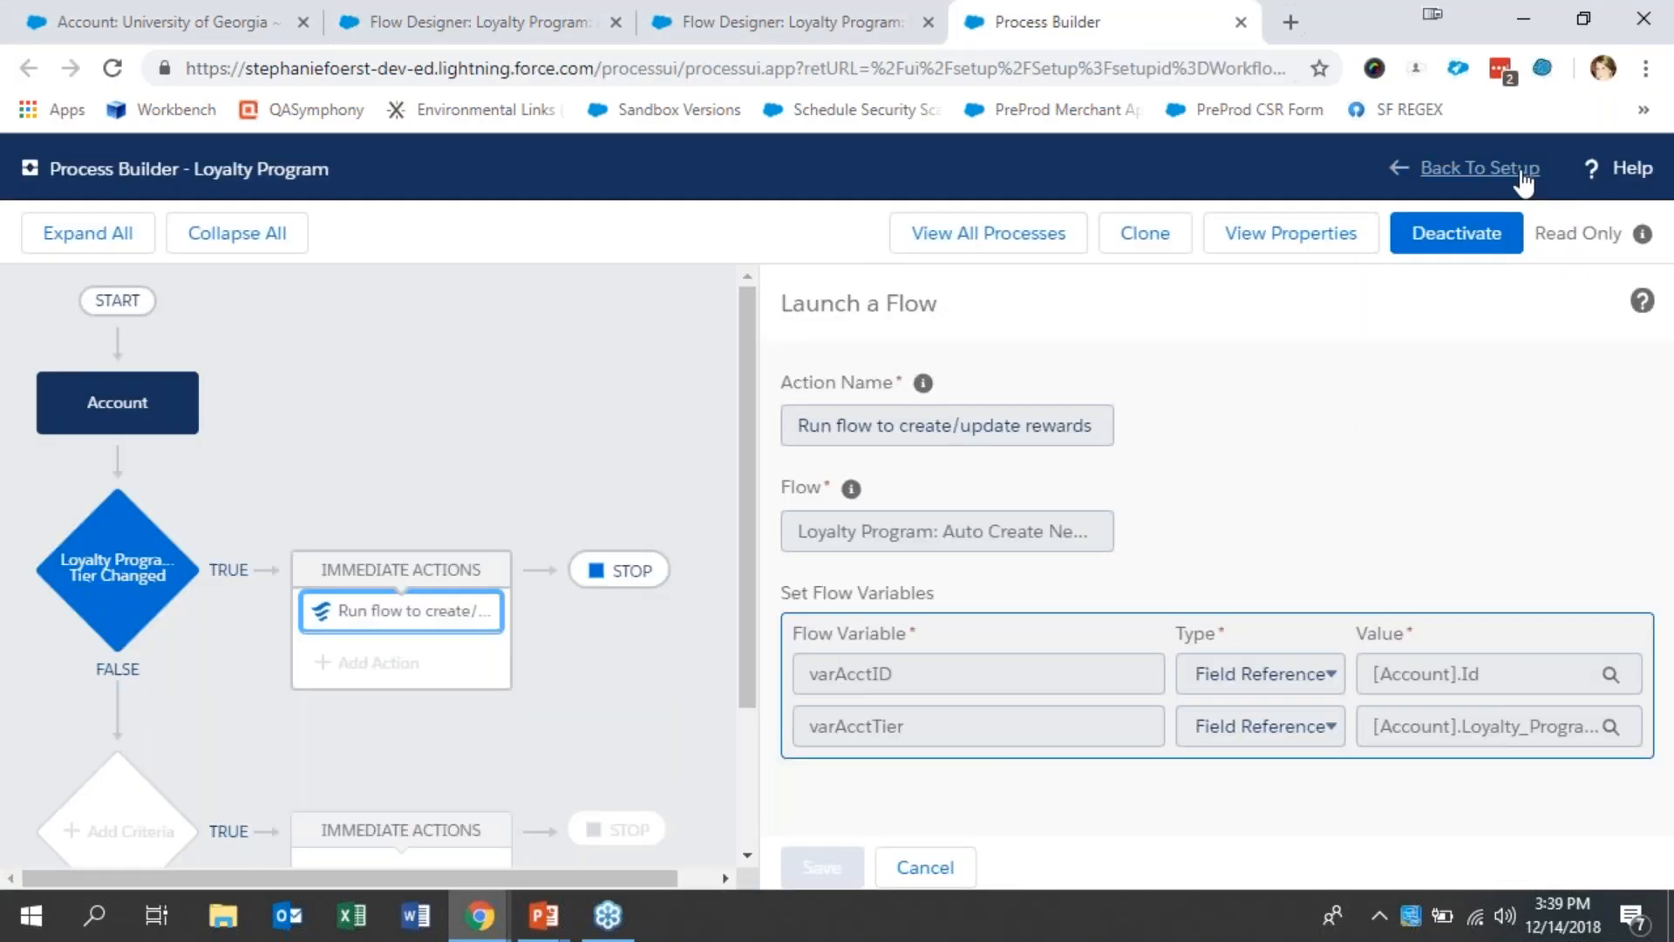
left_click(1523, 171)
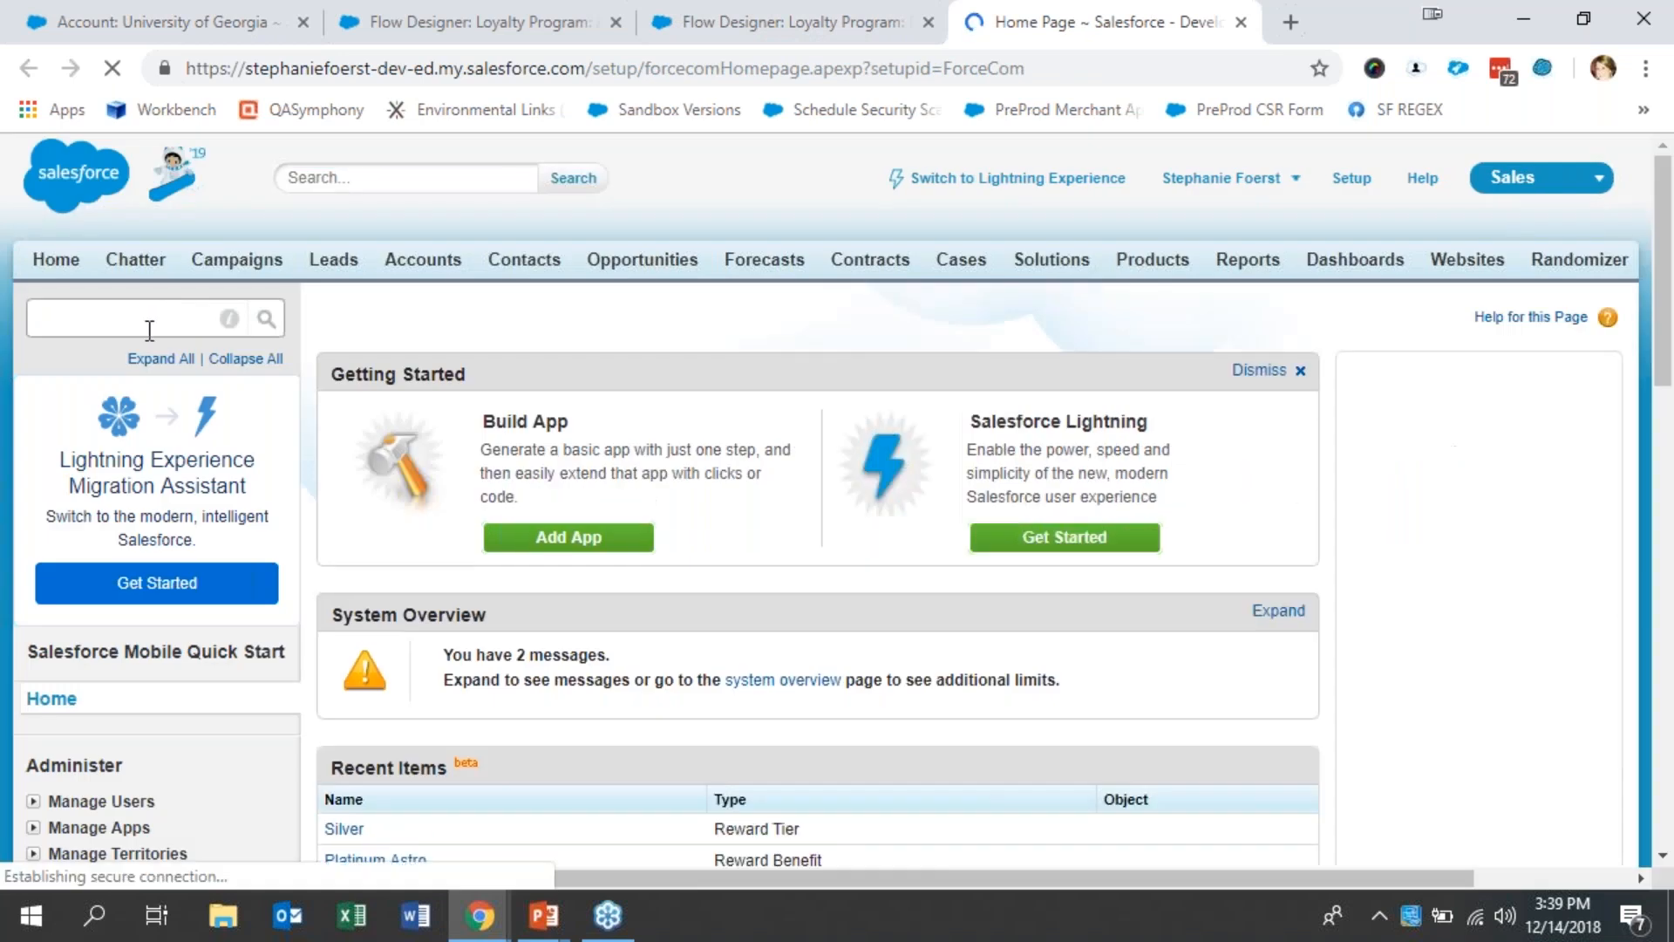
left_click(149, 329)
type("custom met")
left_click(174, 493)
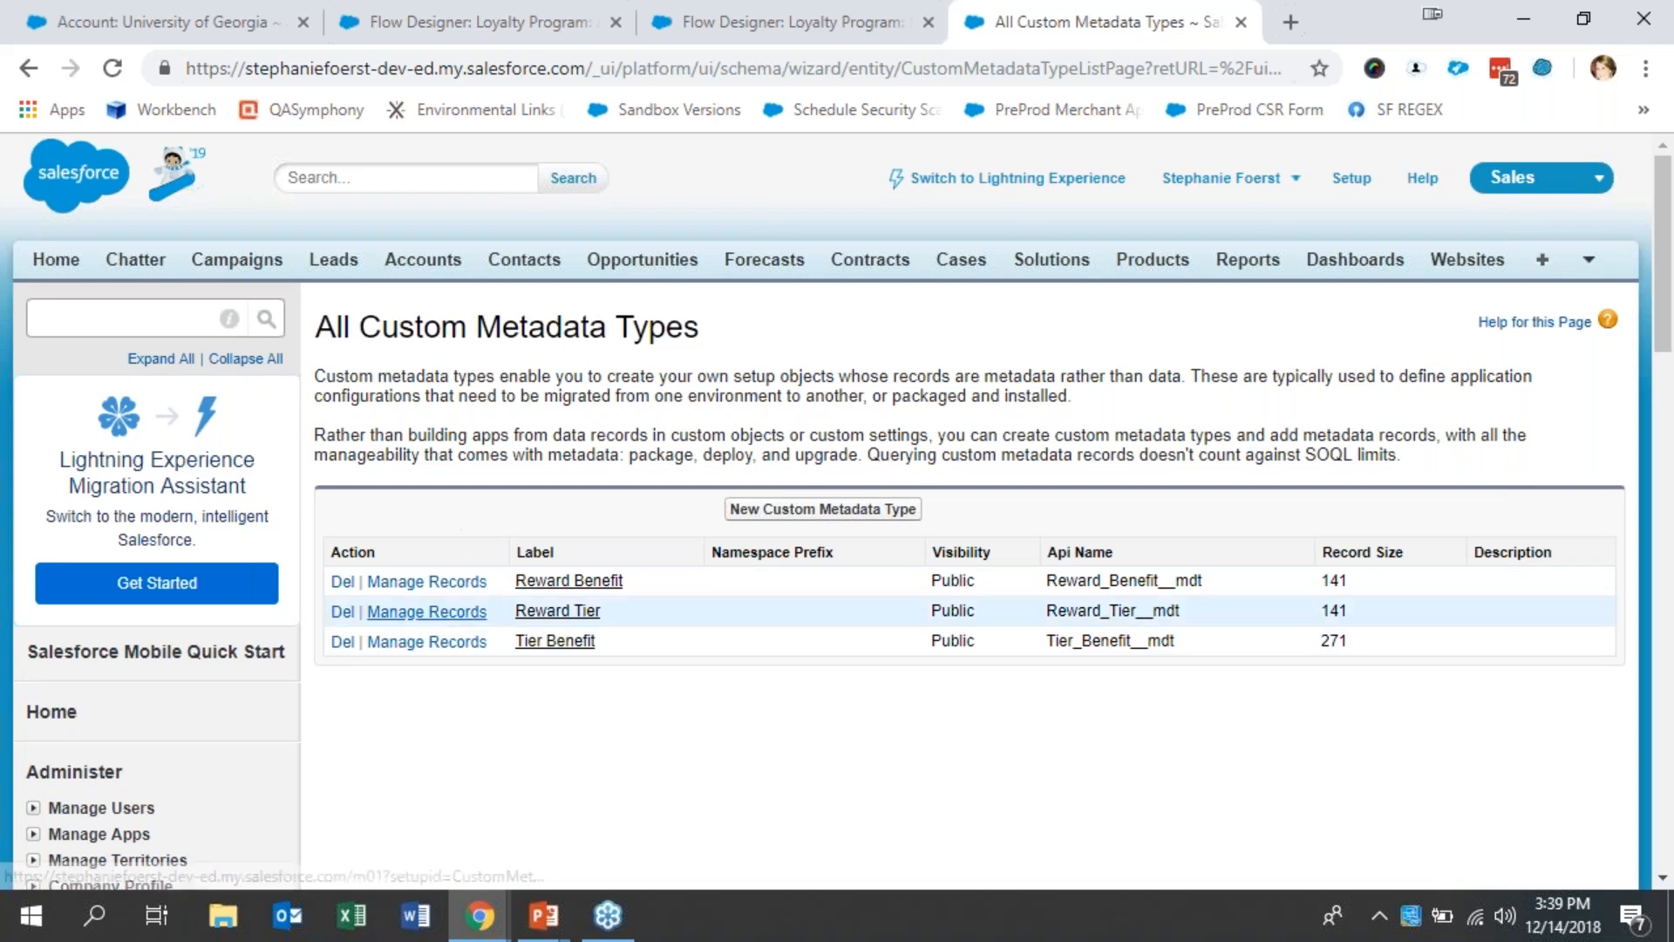
- Examine the Reward Benefit metadata type's fields, validation rules and page layouts, and return to the list of custom metadata types
left_click(574, 586)
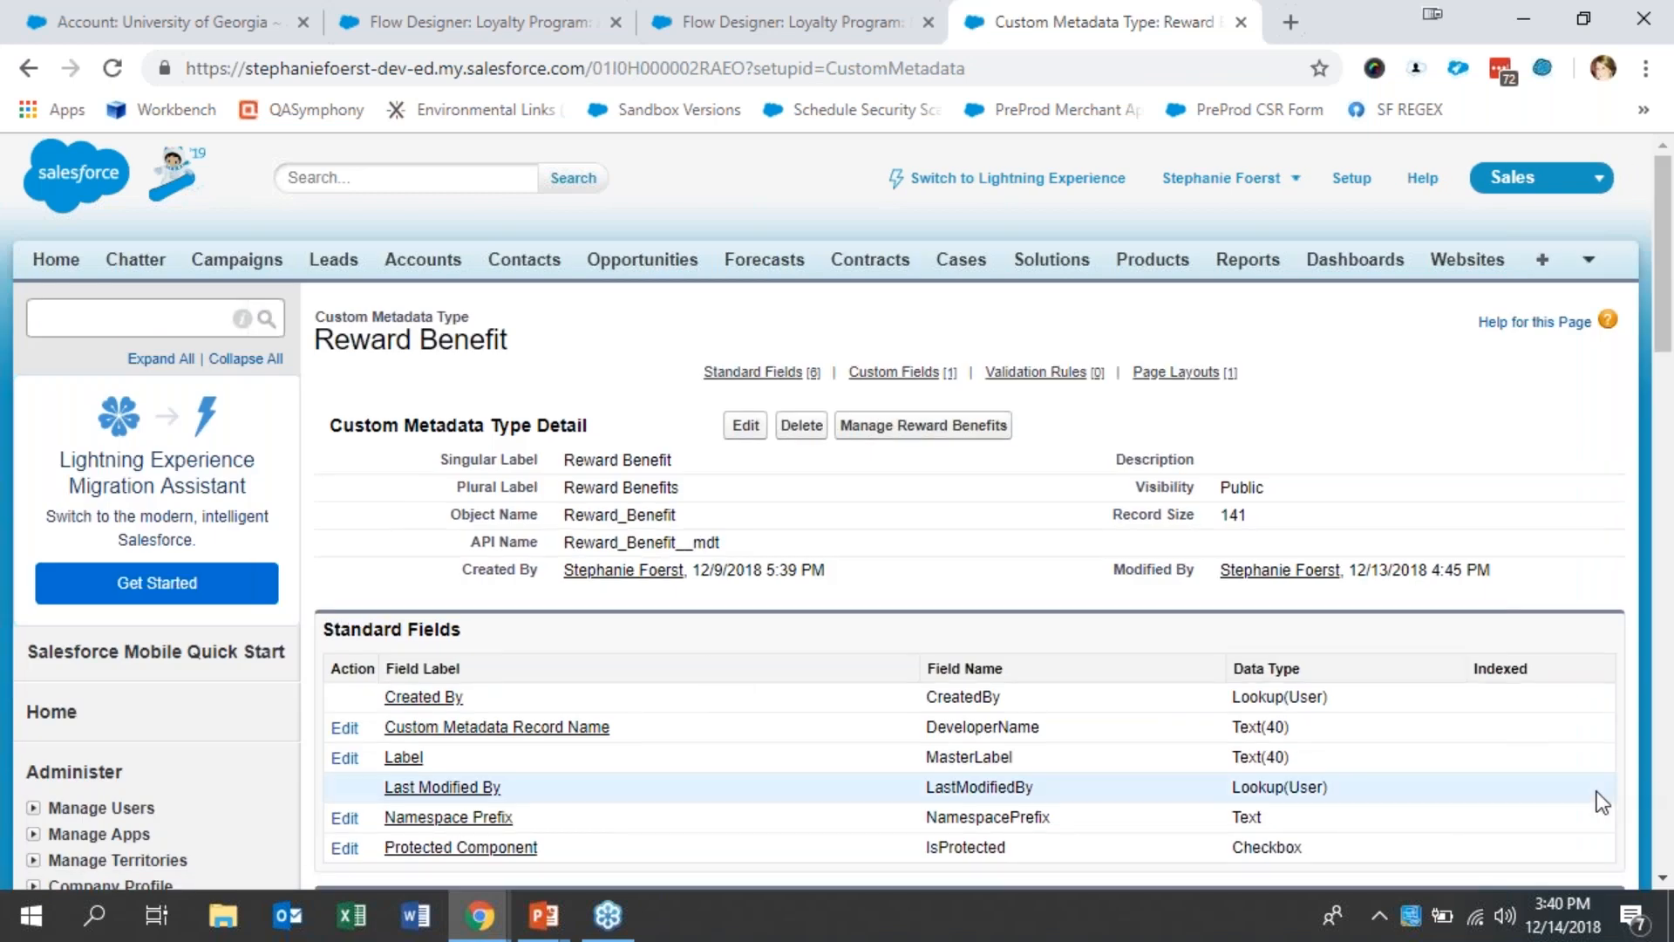
left_click(1663, 877)
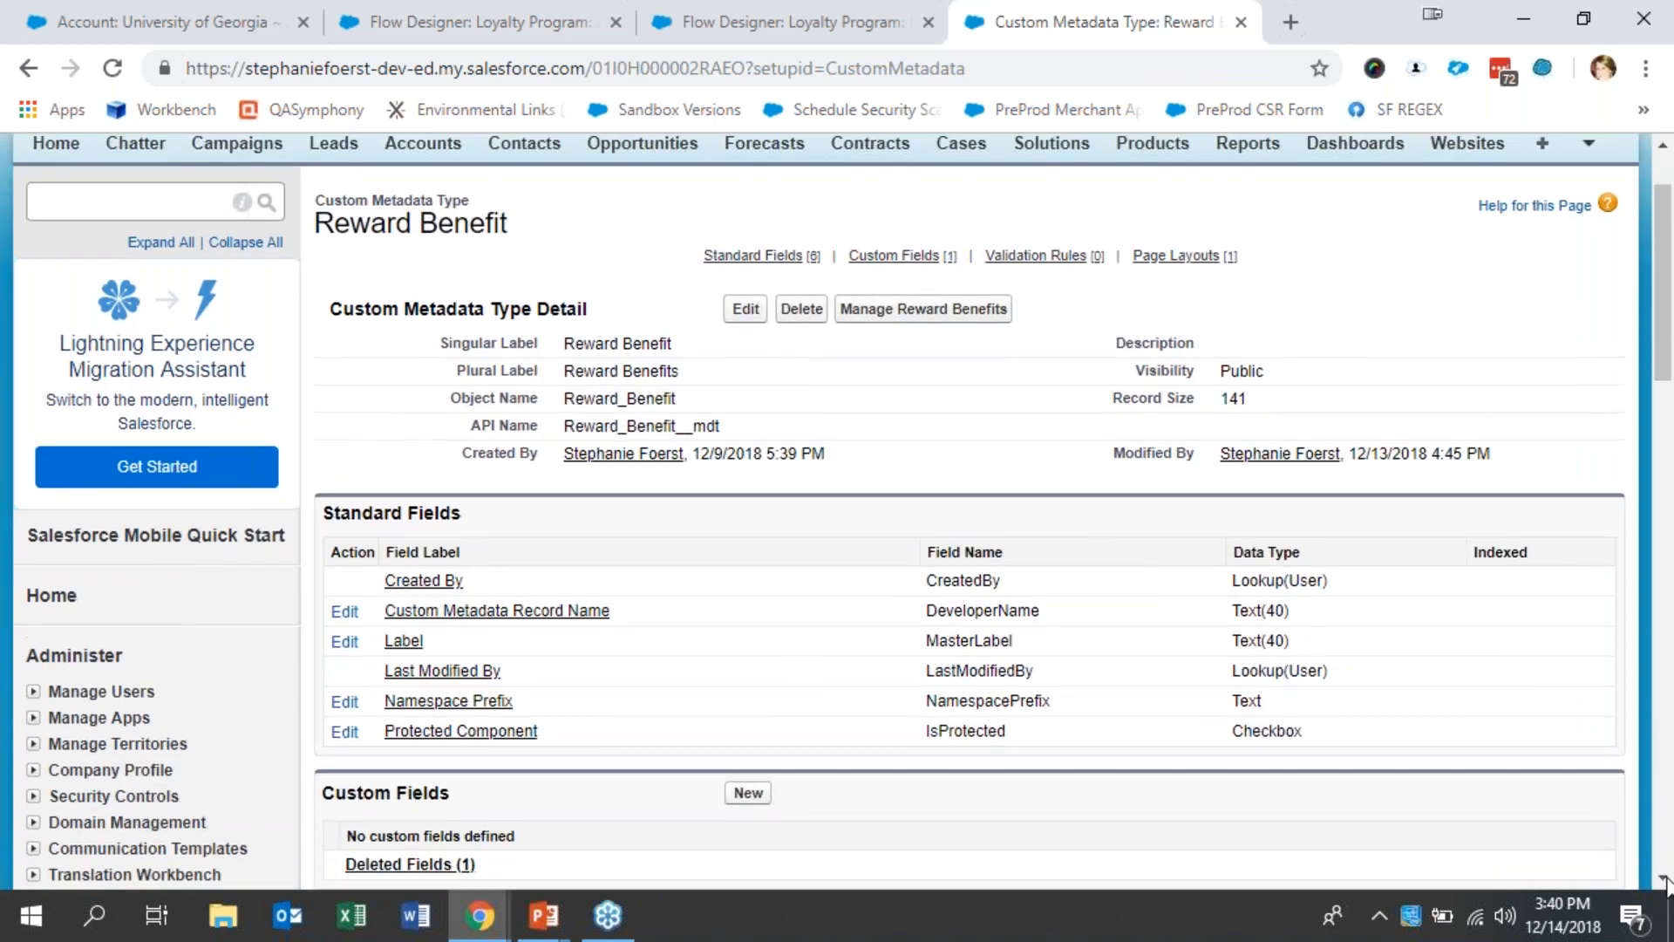
left_click(1664, 877)
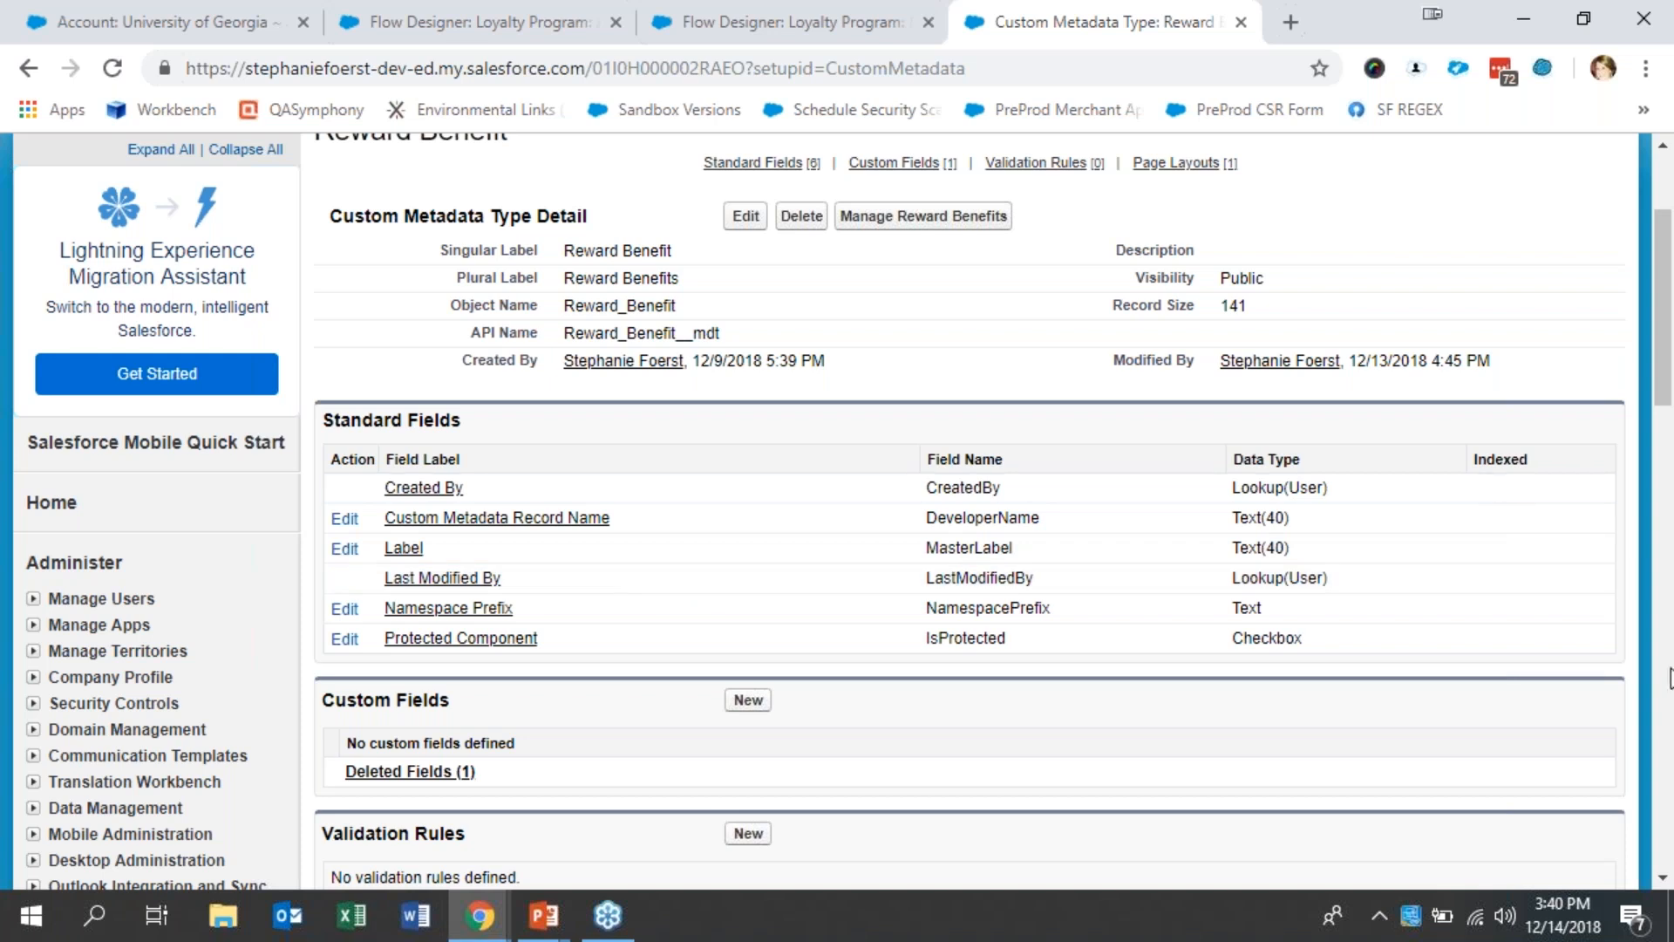
left_click(1663, 732)
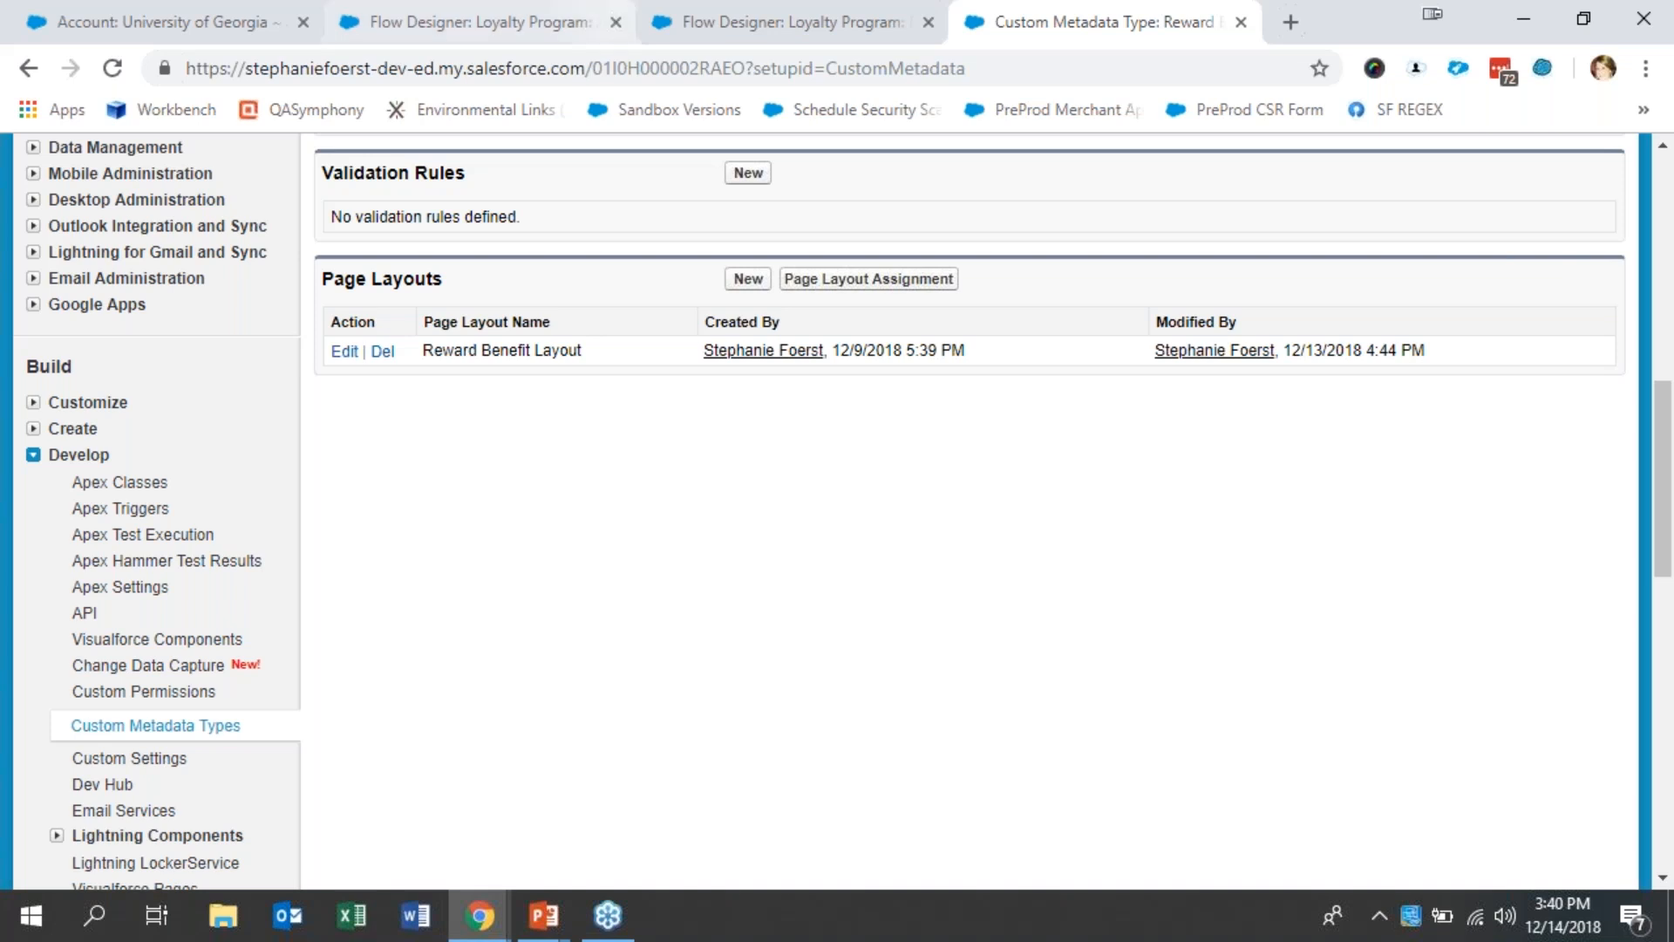
left_click(13, 73)
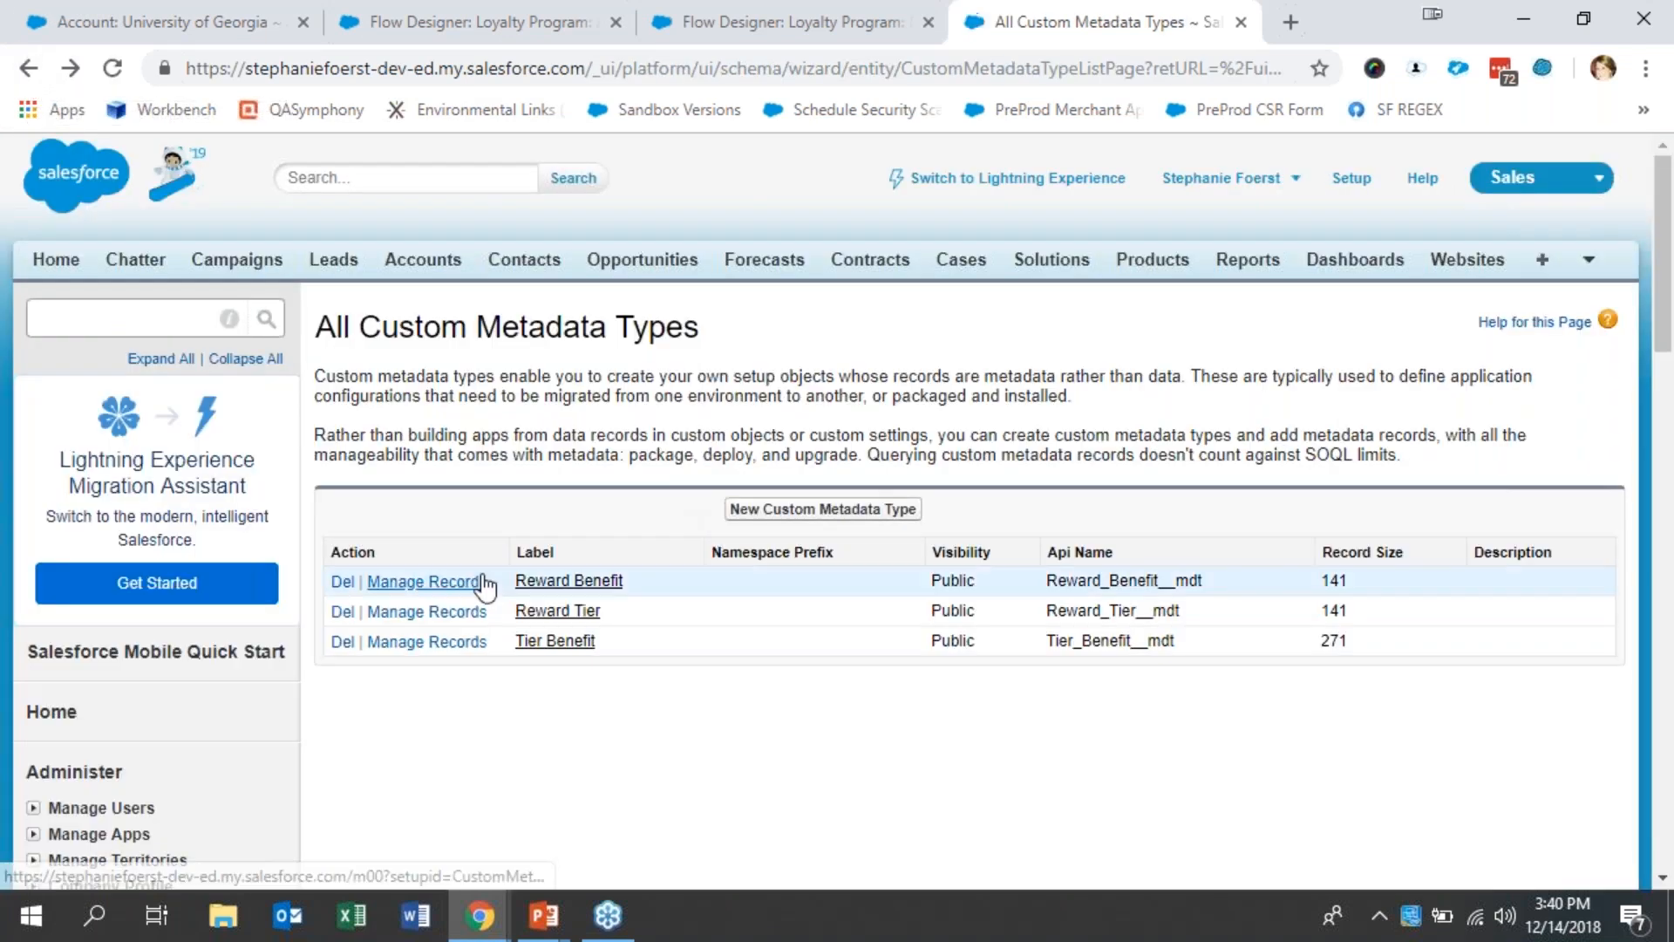
- Review the Tier Benefit metadata type's custom fields, and preview the Metadata Relationship data type for a new field before cancelling
left_click(555, 640)
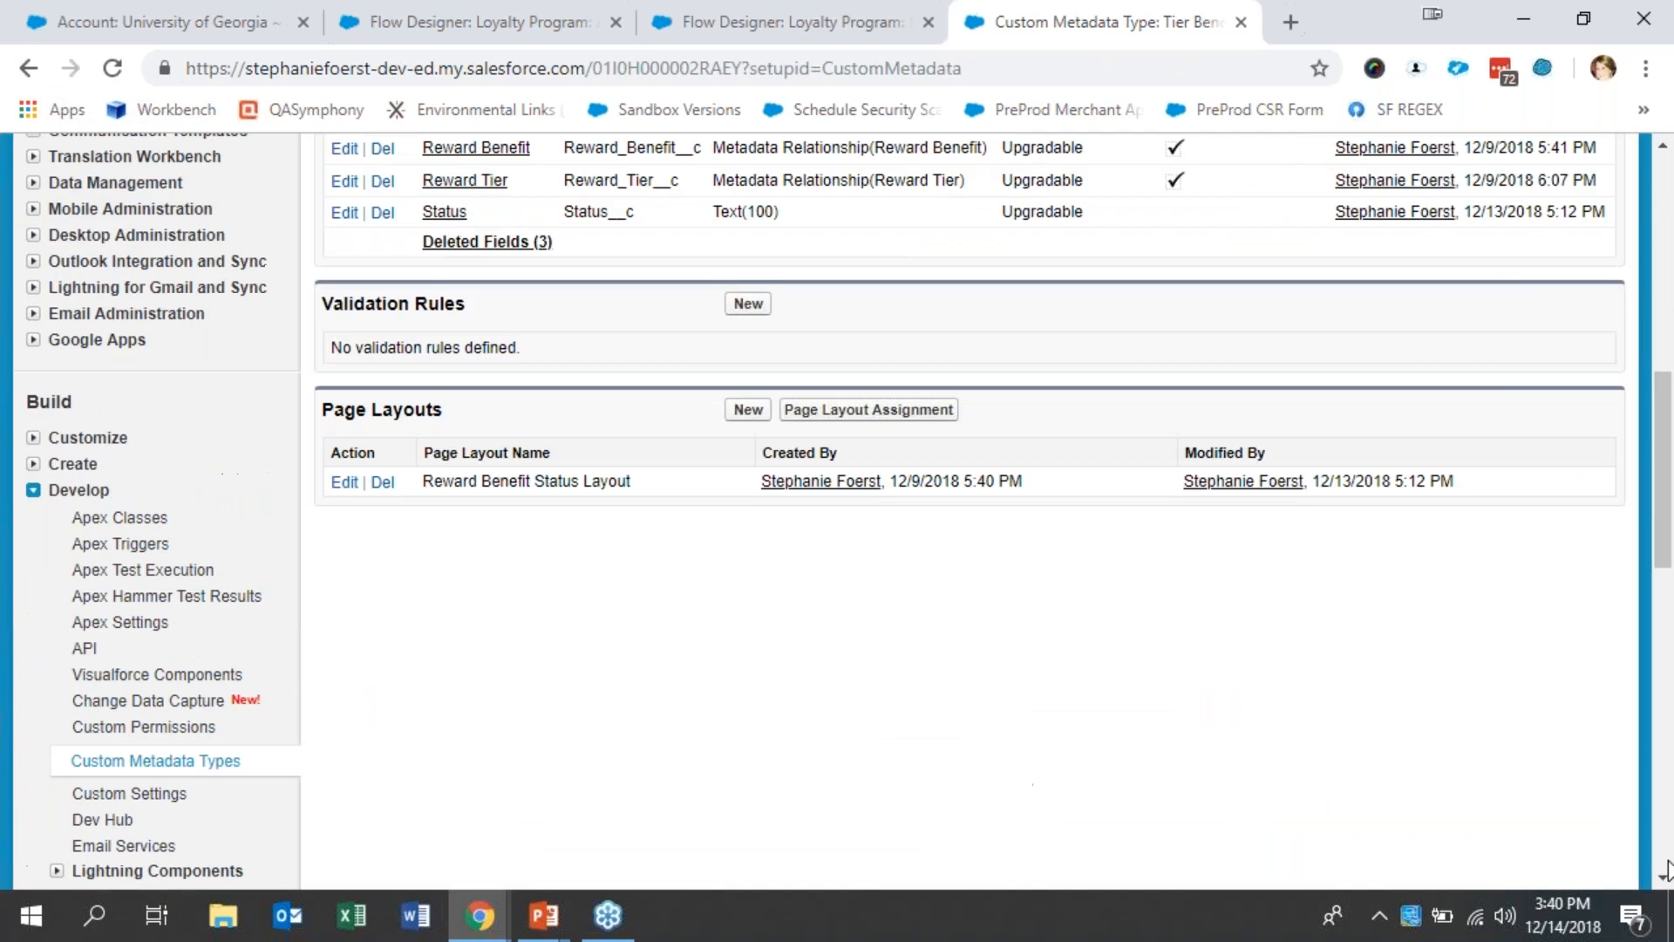
scroll(1671, 833, "up", 10)
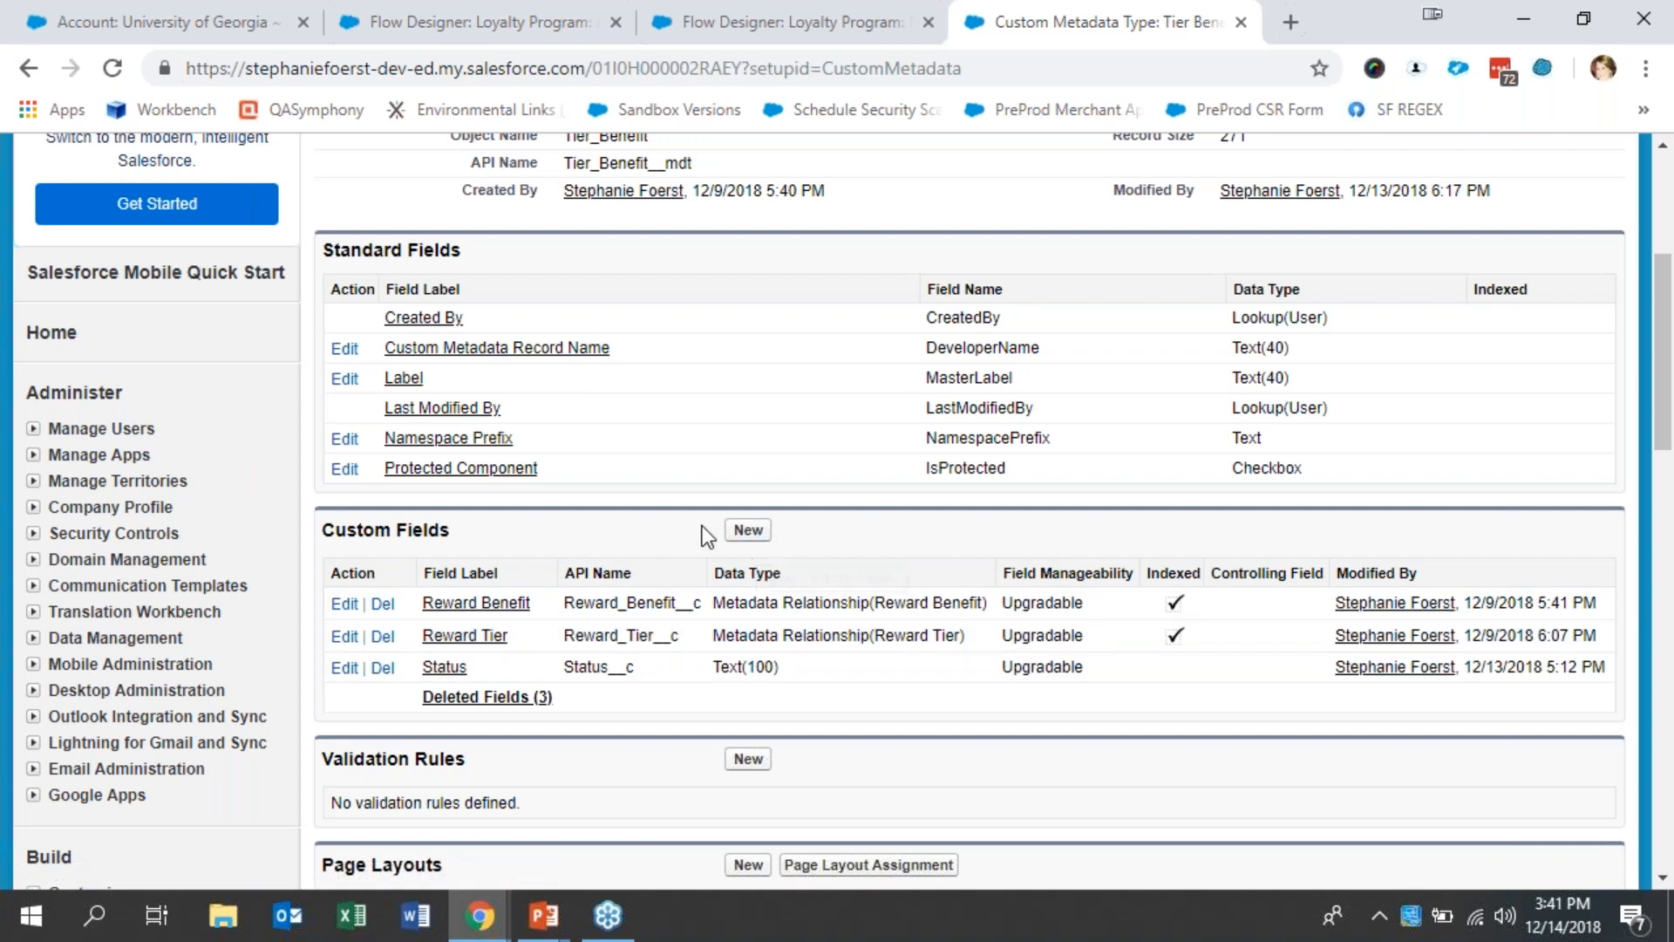
left_click(745, 531)
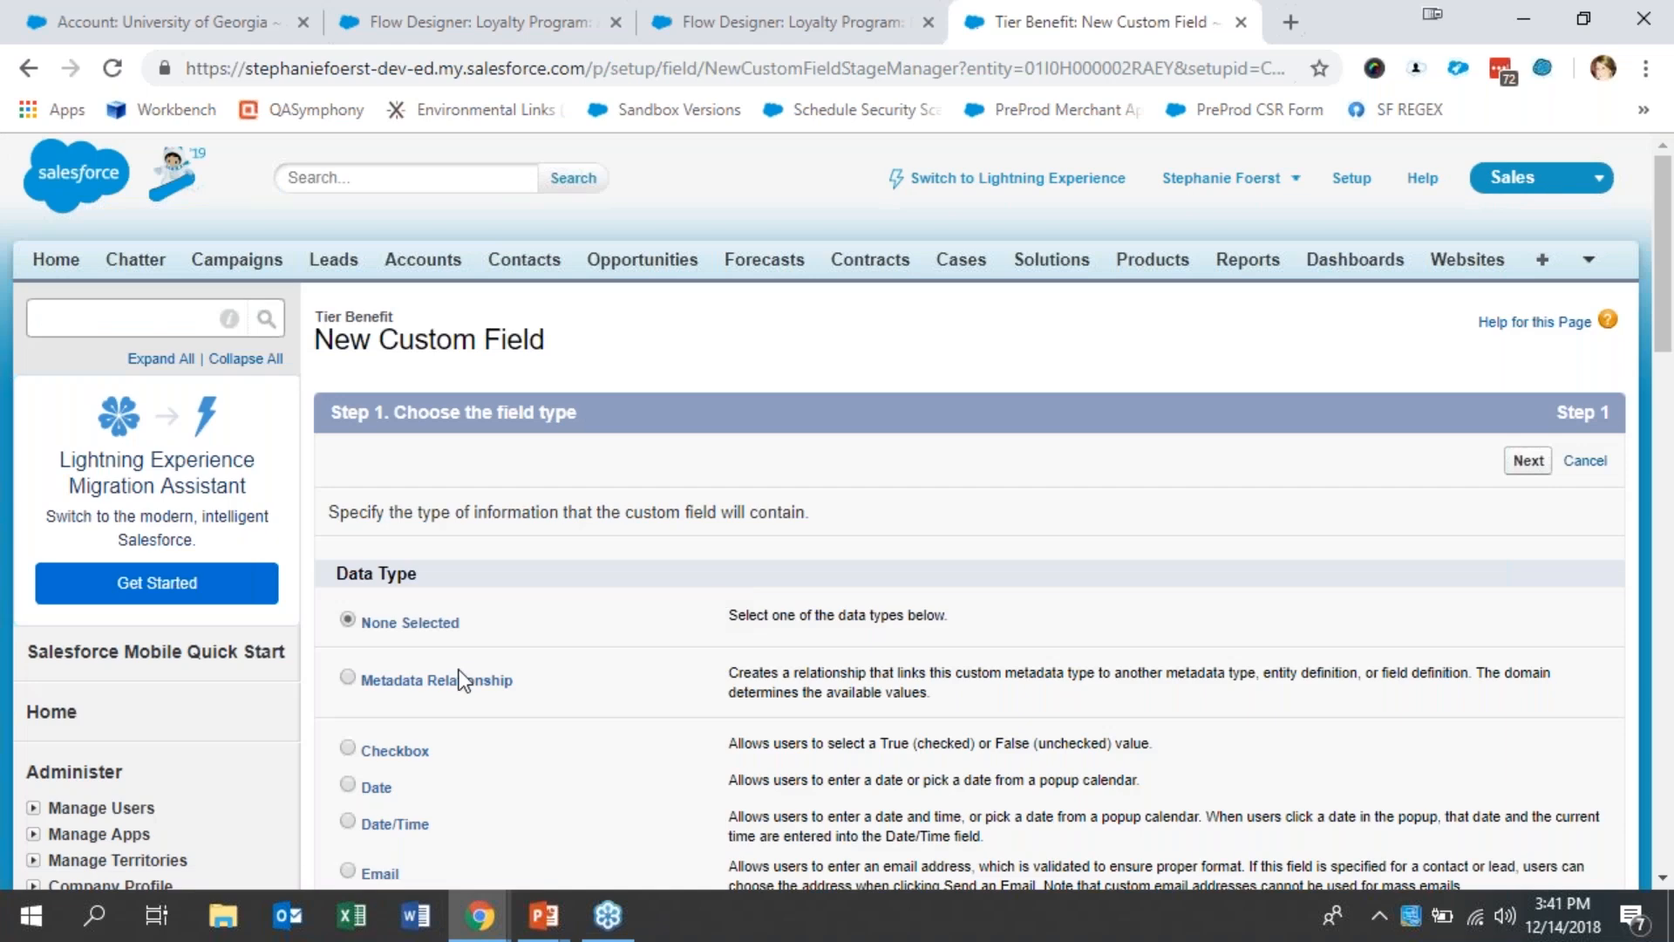
left_click(458, 684)
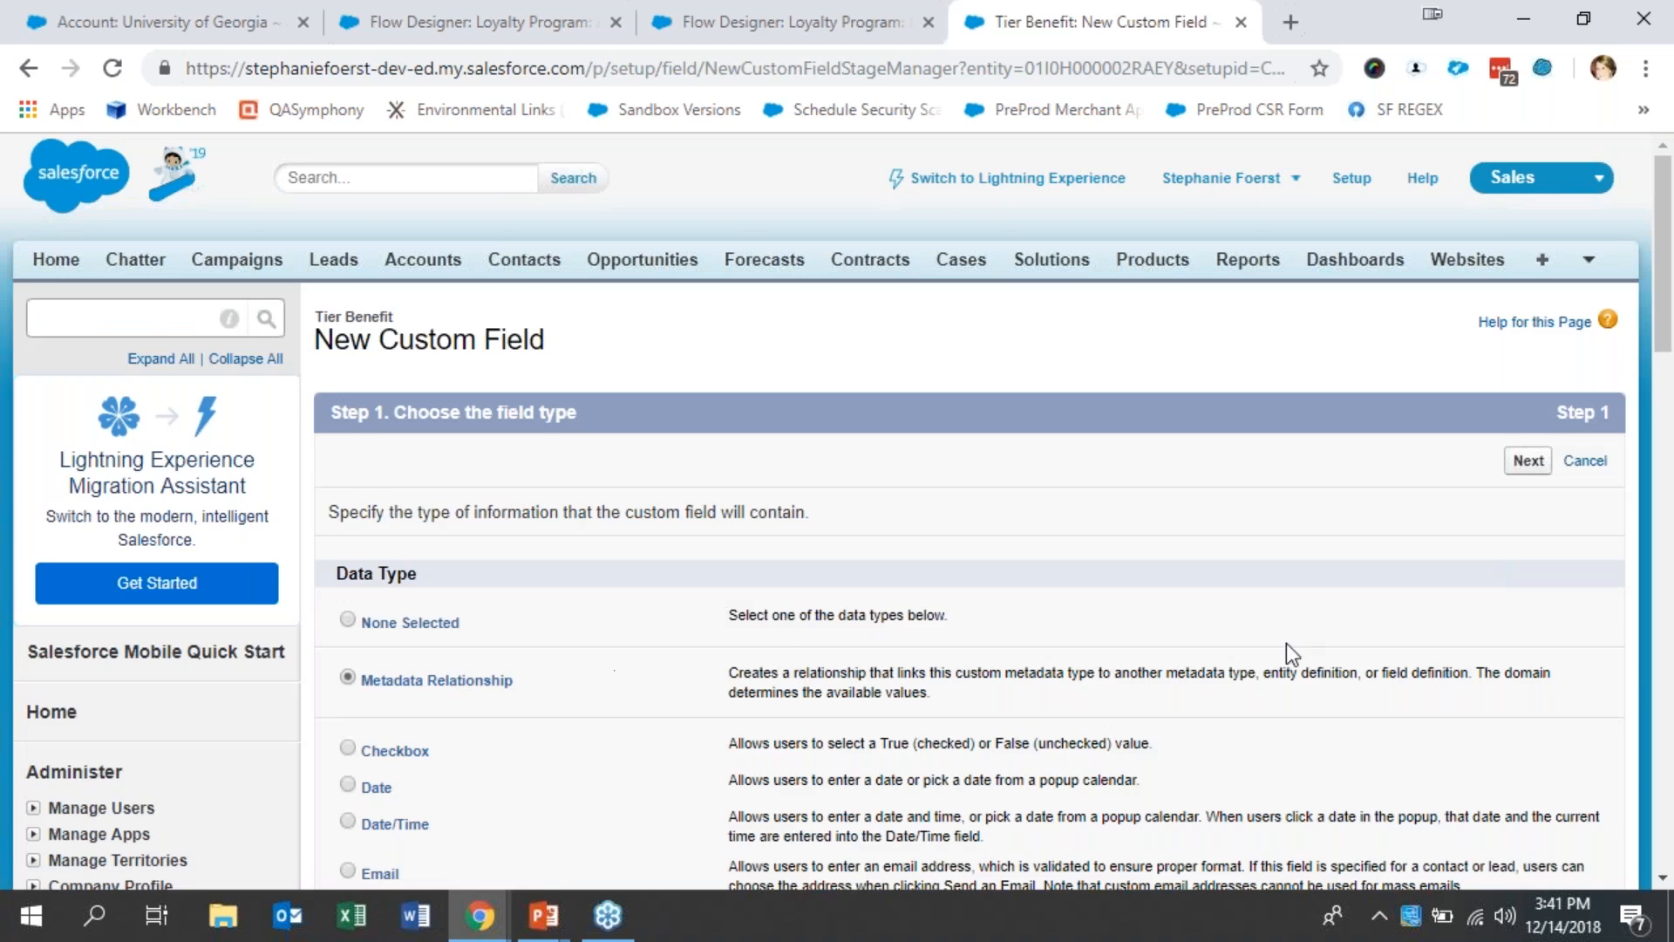
left_click(1598, 469)
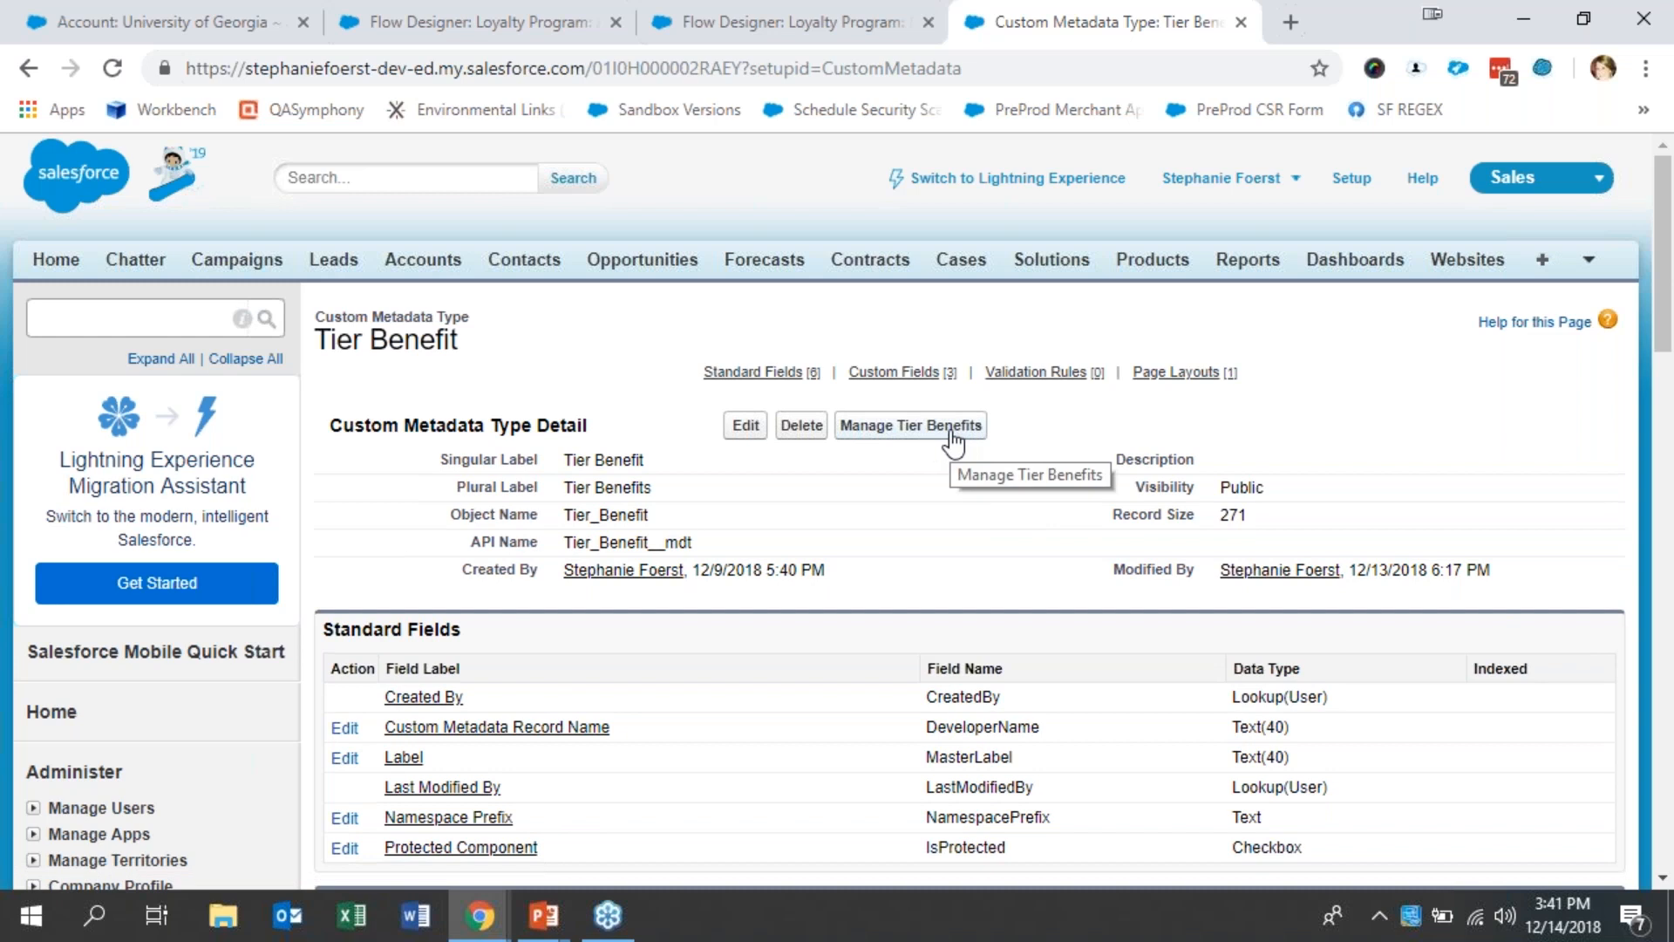
- Return to the list of all custom metadata types and open the Tier Benefit records
left_click(28, 68)
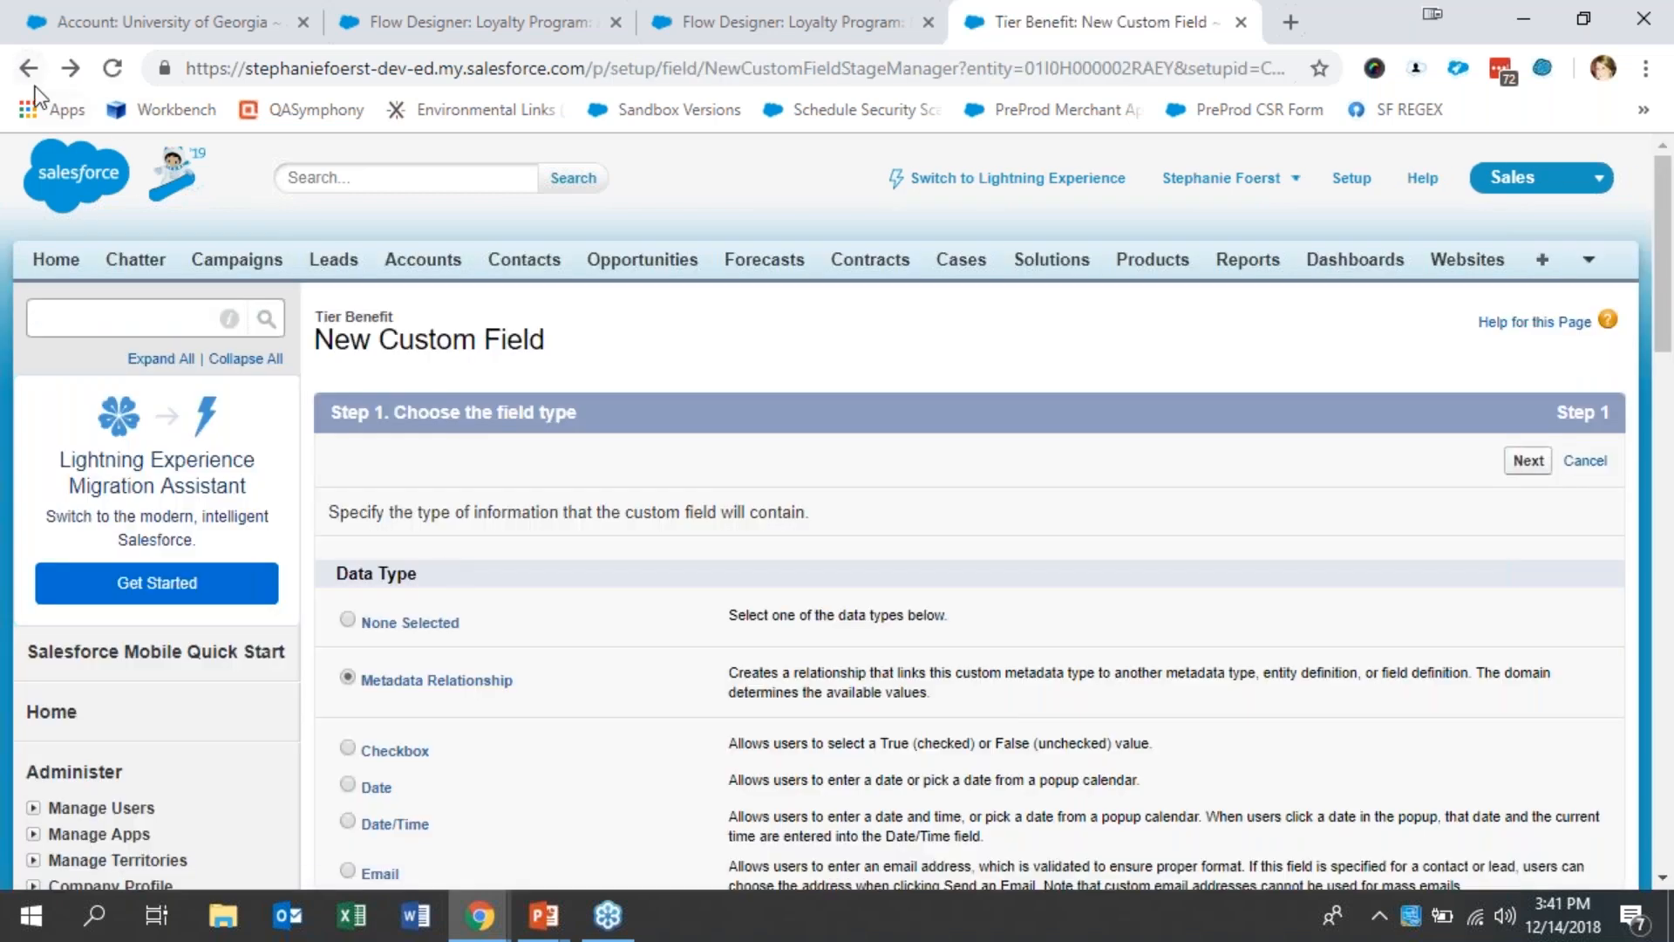
left_click(28, 70)
left_click(30, 70)
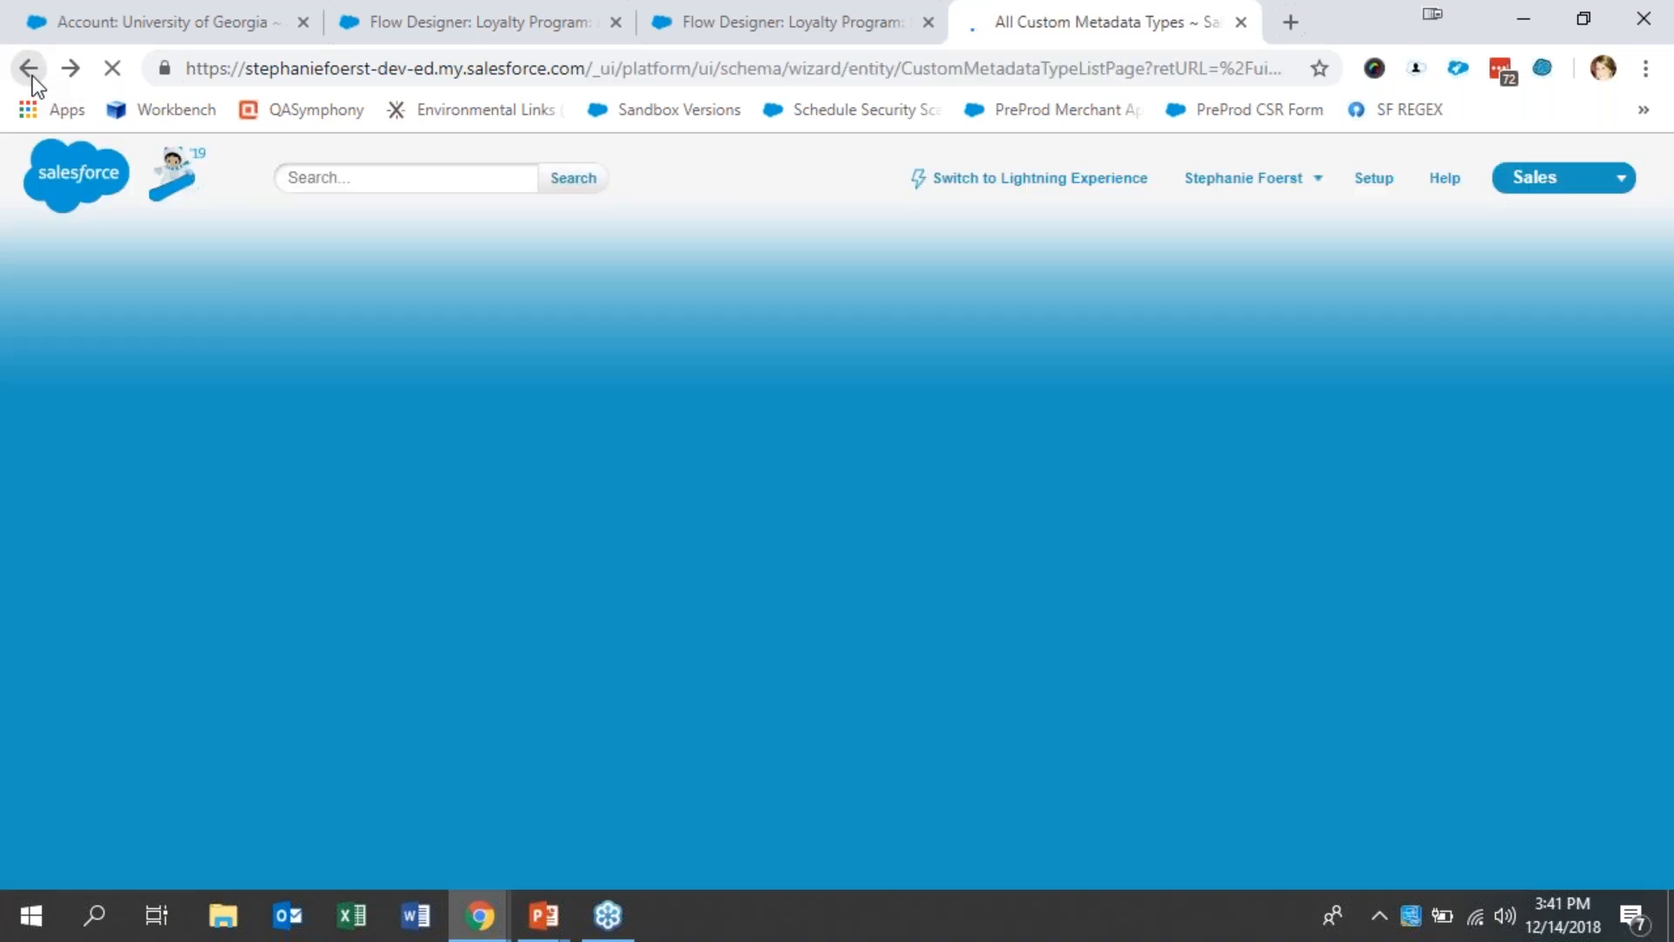
left_click(426, 642)
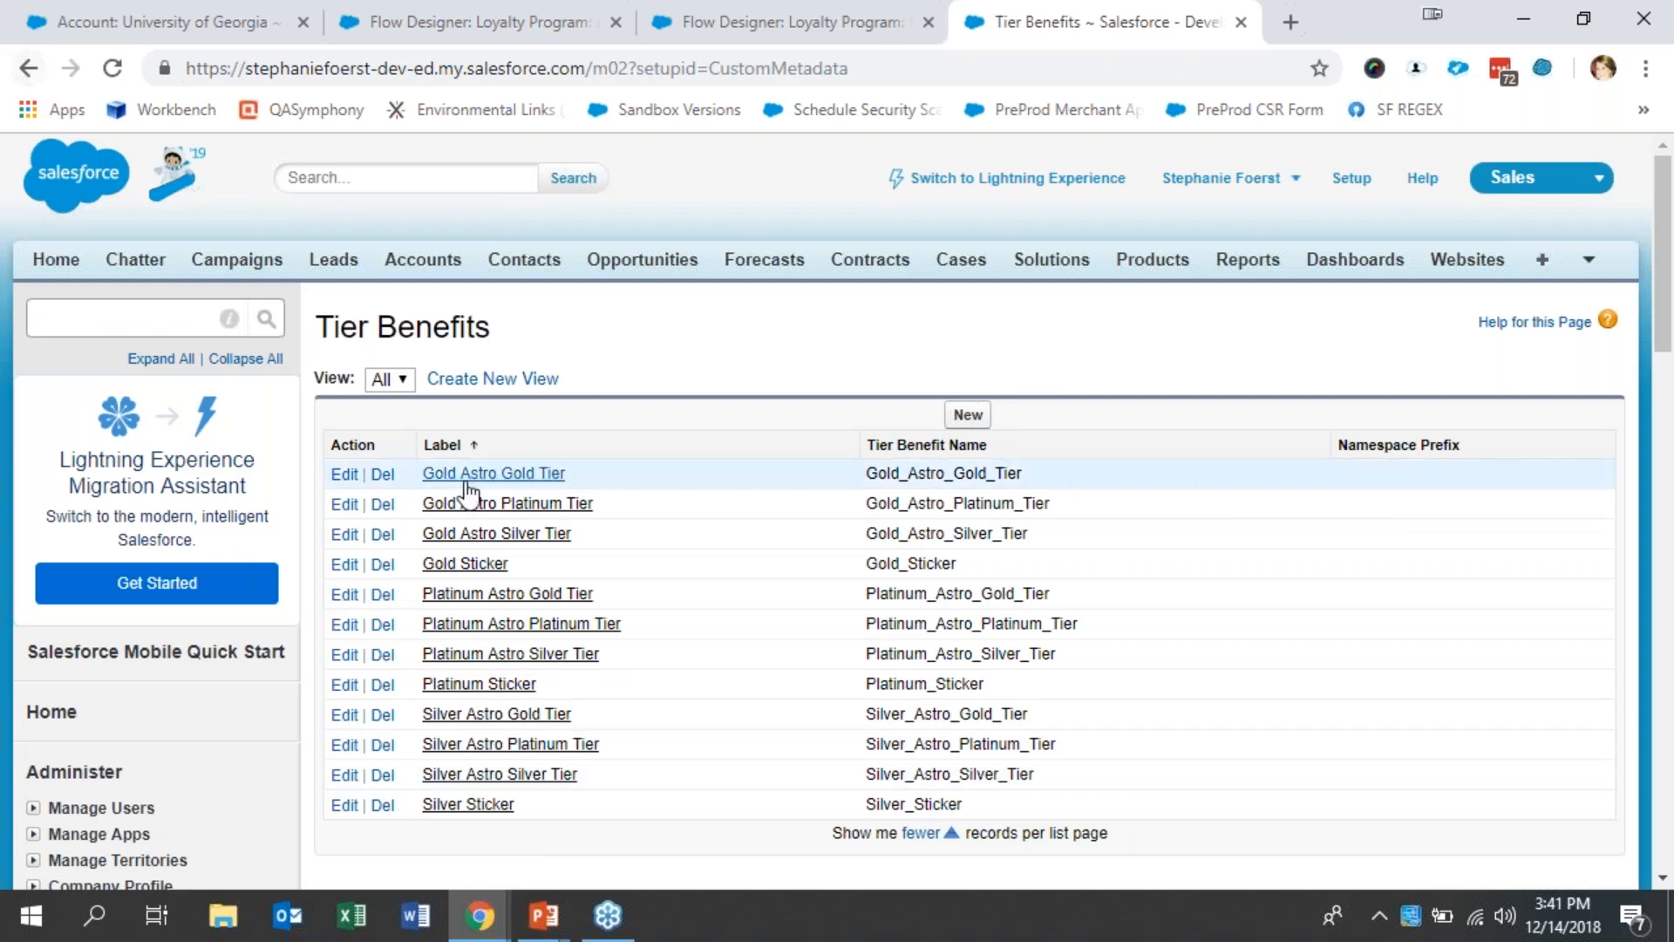
- Open the Gold Astro Gold Tier record for editing to examine its Status field, and cancel without changes
left_click(344, 474)
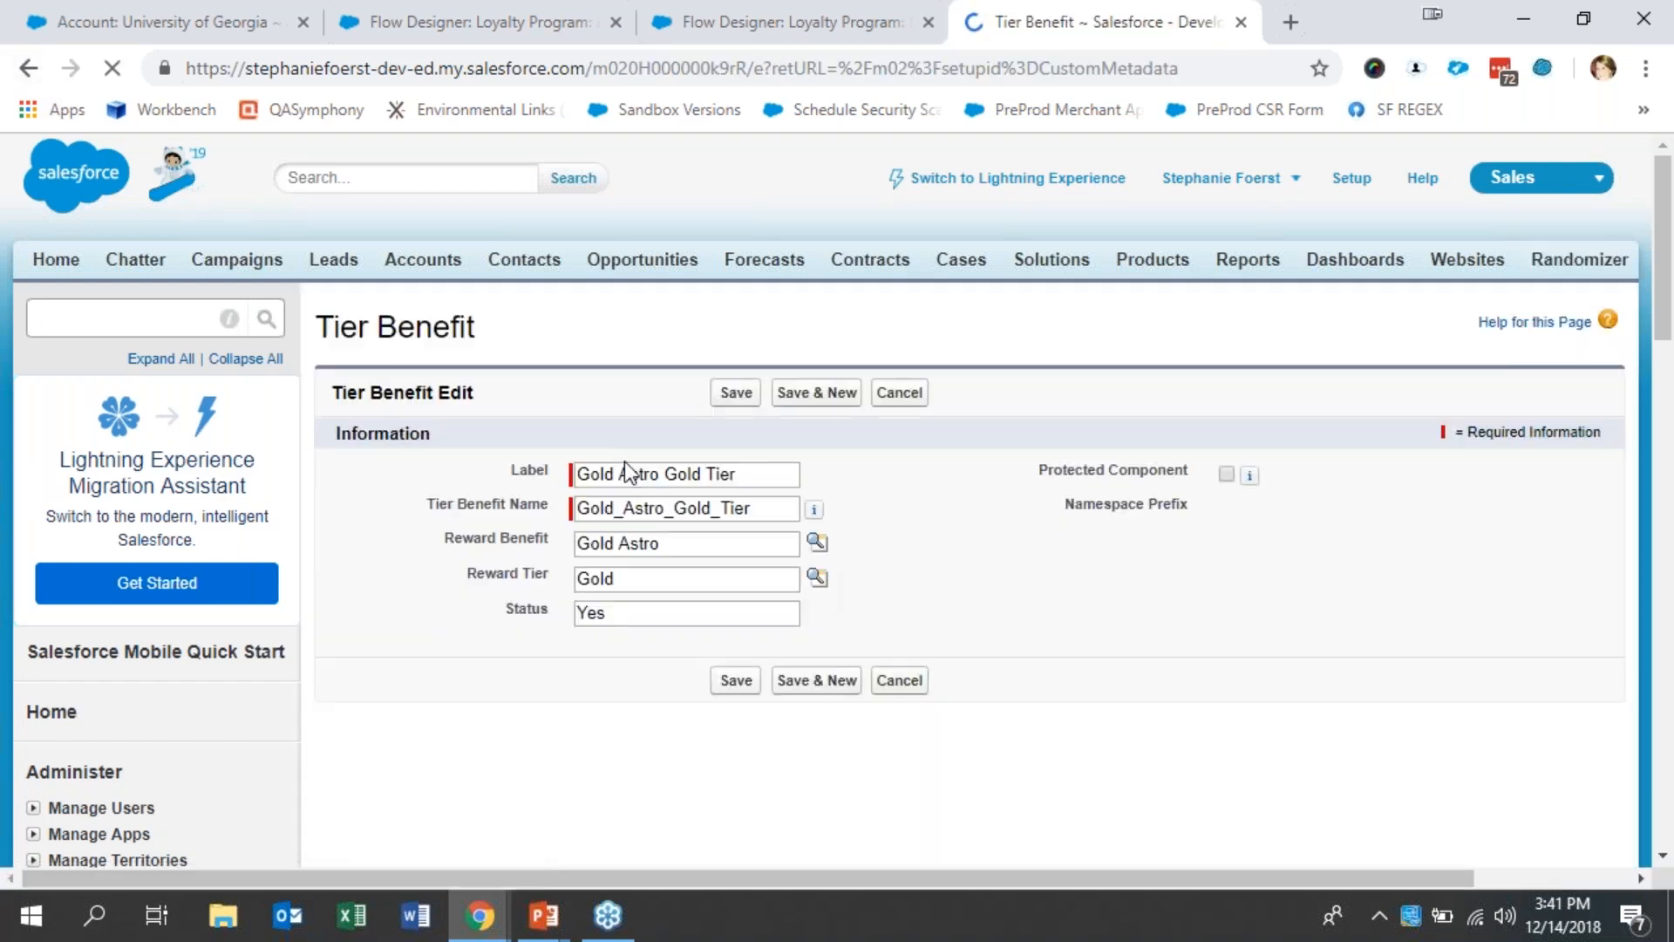
left_click(663, 612)
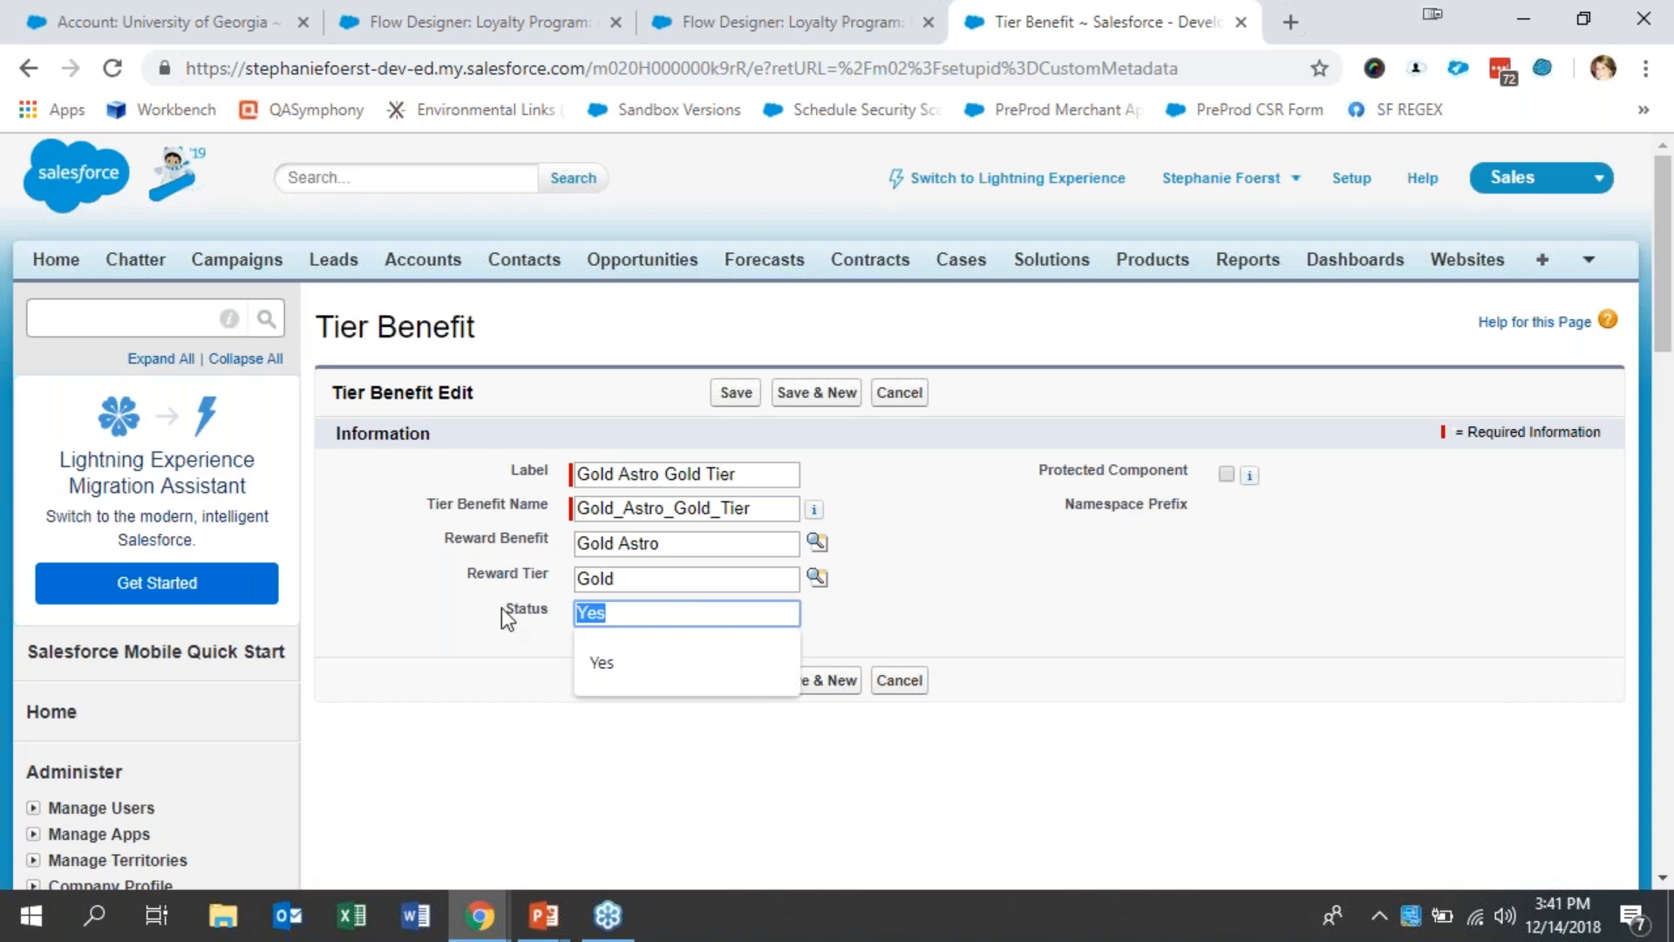
left_click(899, 394)
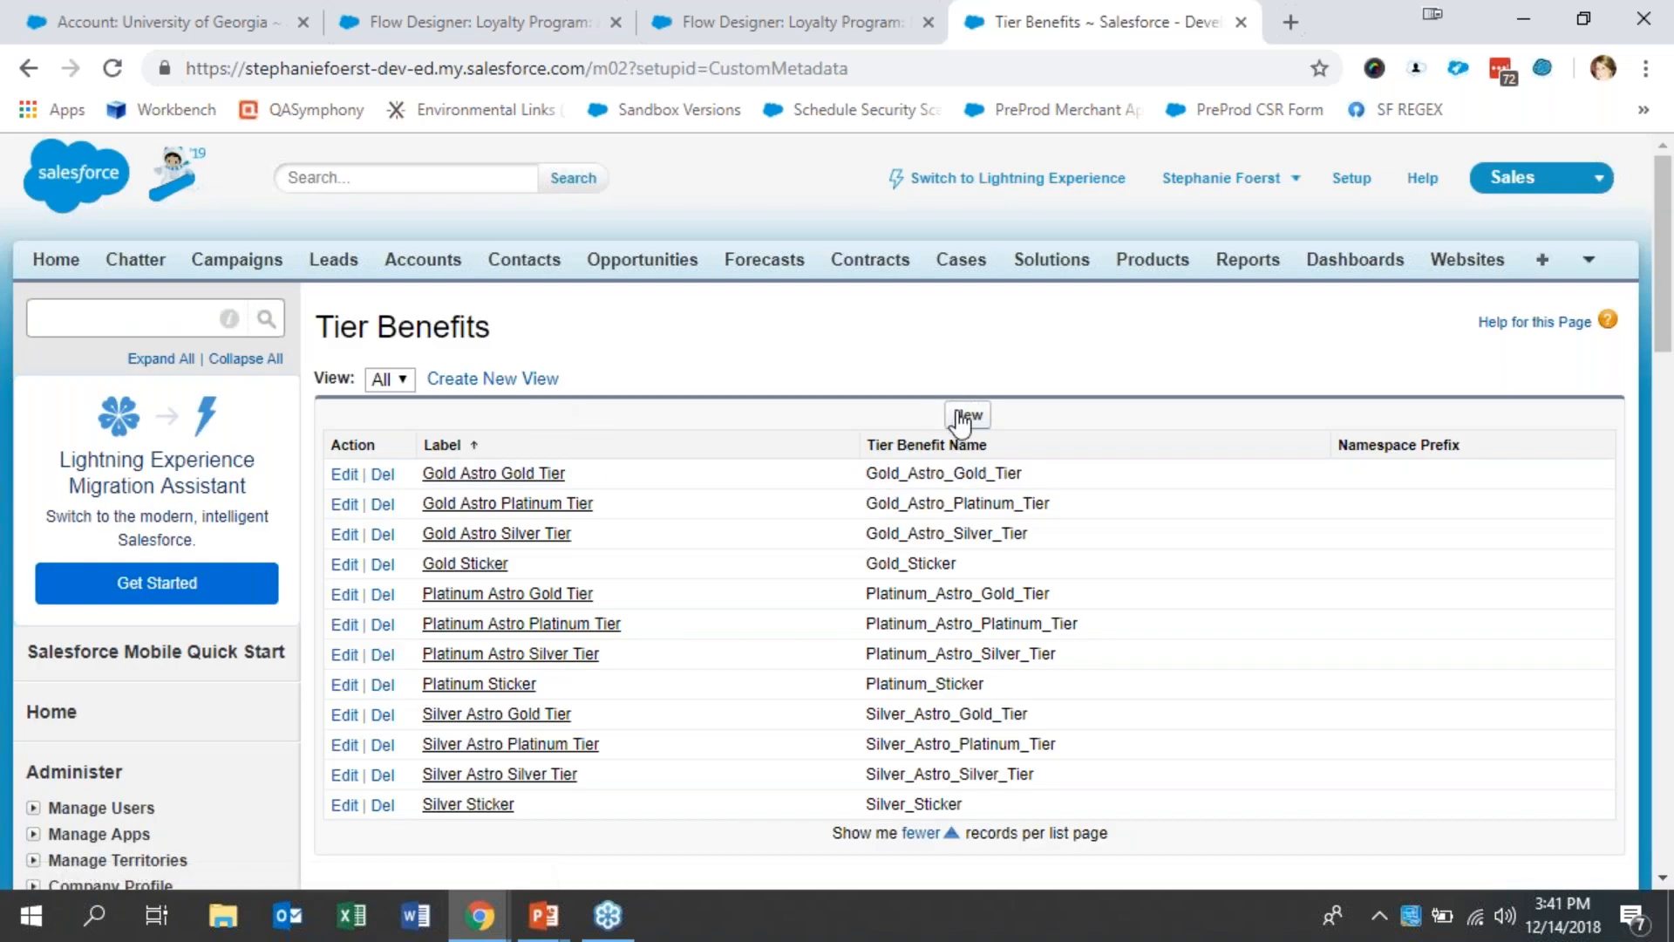
- Start a new Tier Benefit record with the label Plat Silver Gold and the name Plat_Silver_Gold
left_click(966, 415)
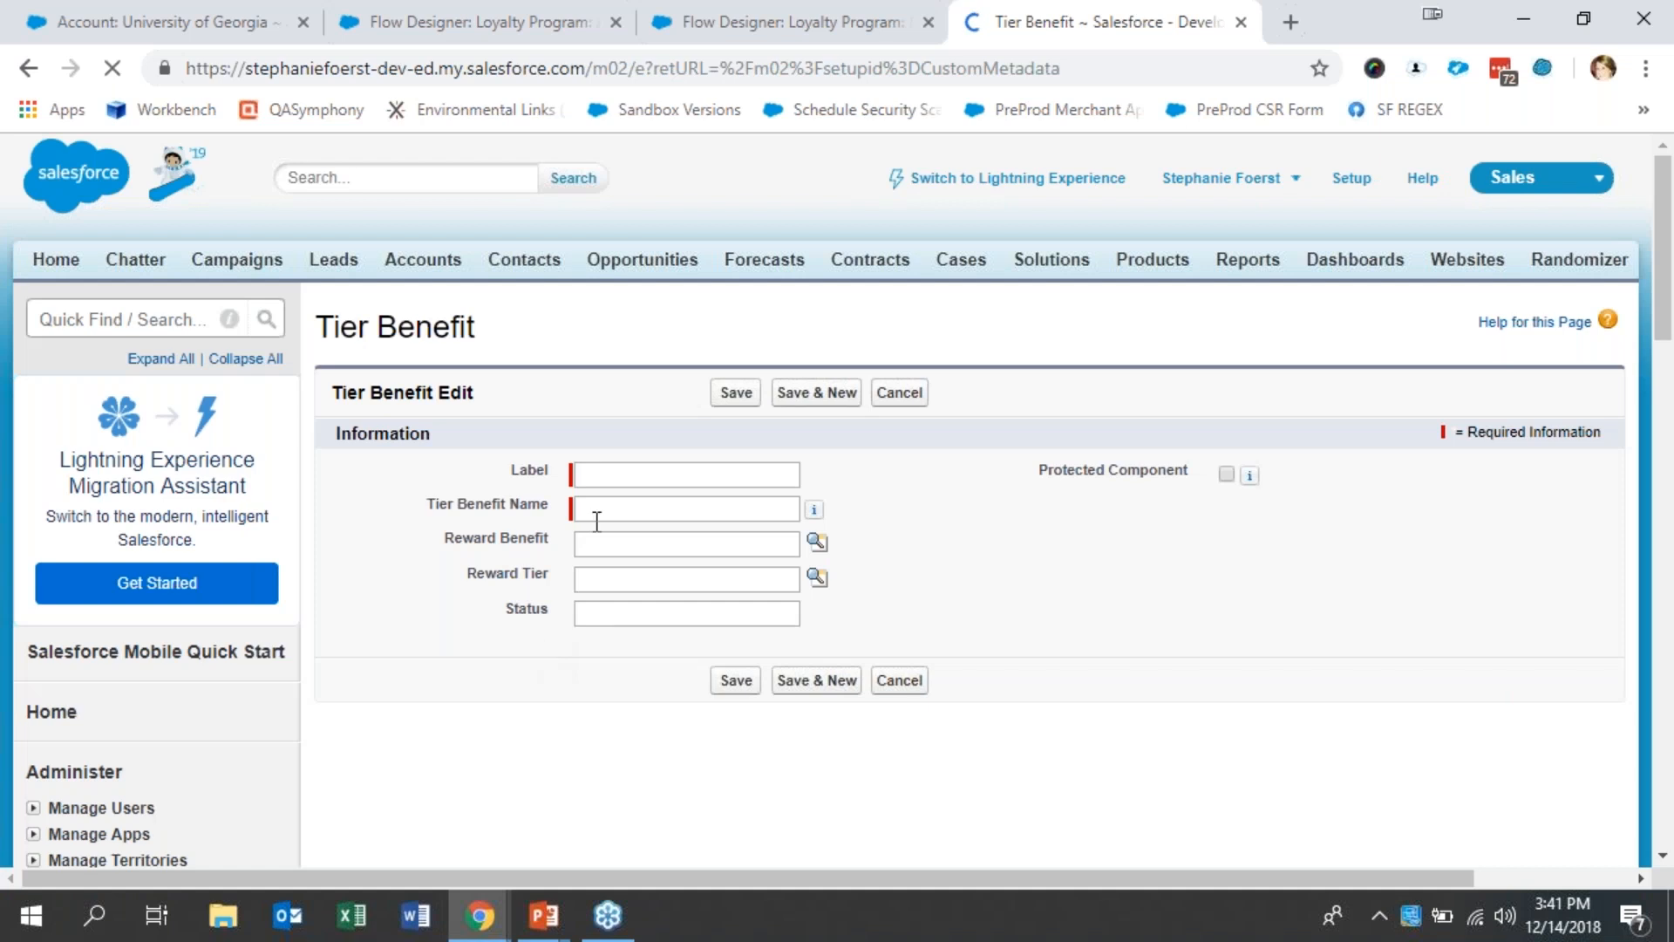
left_click(622, 469)
type("P")
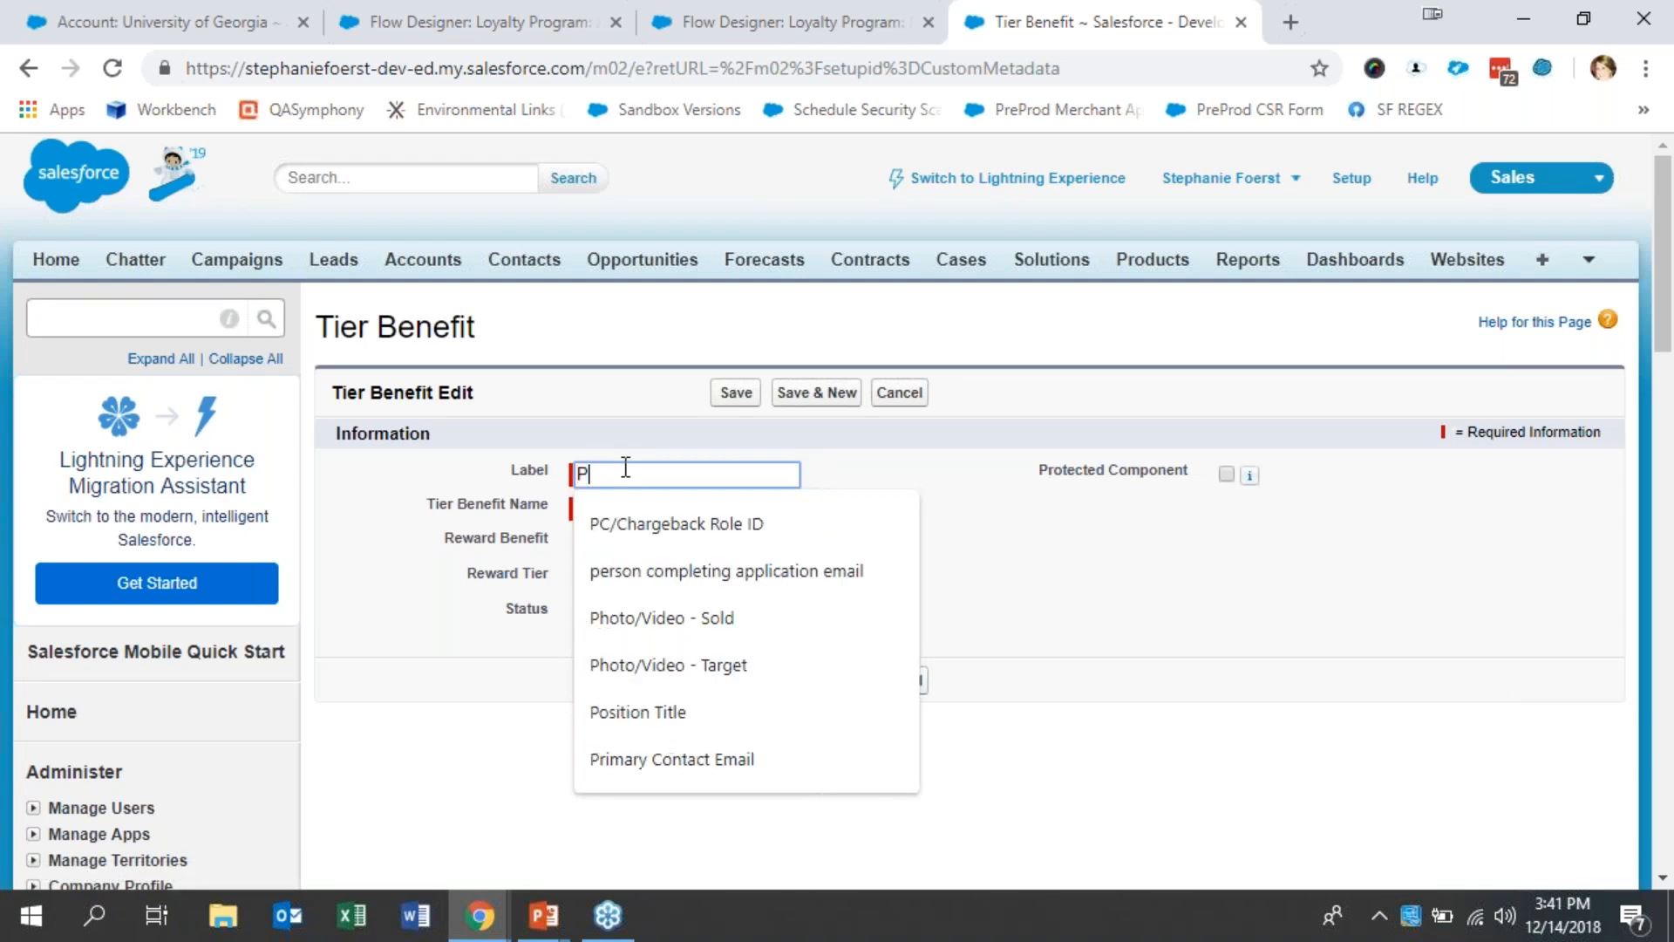
type("lat Silver Gold")
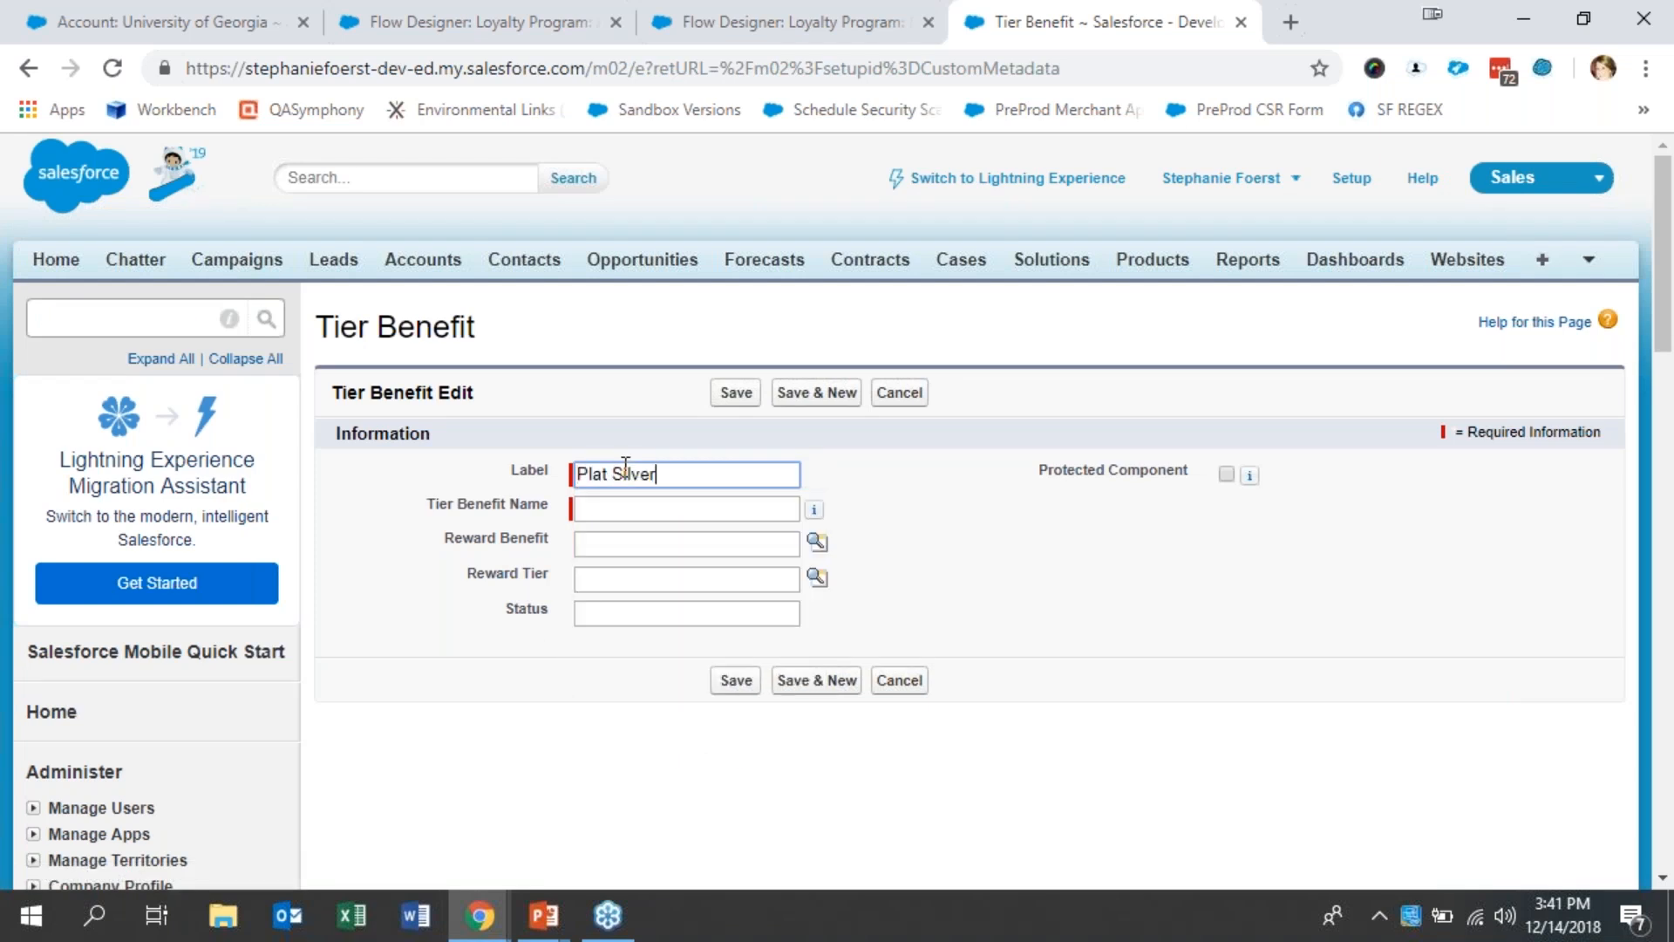
key("Tab")
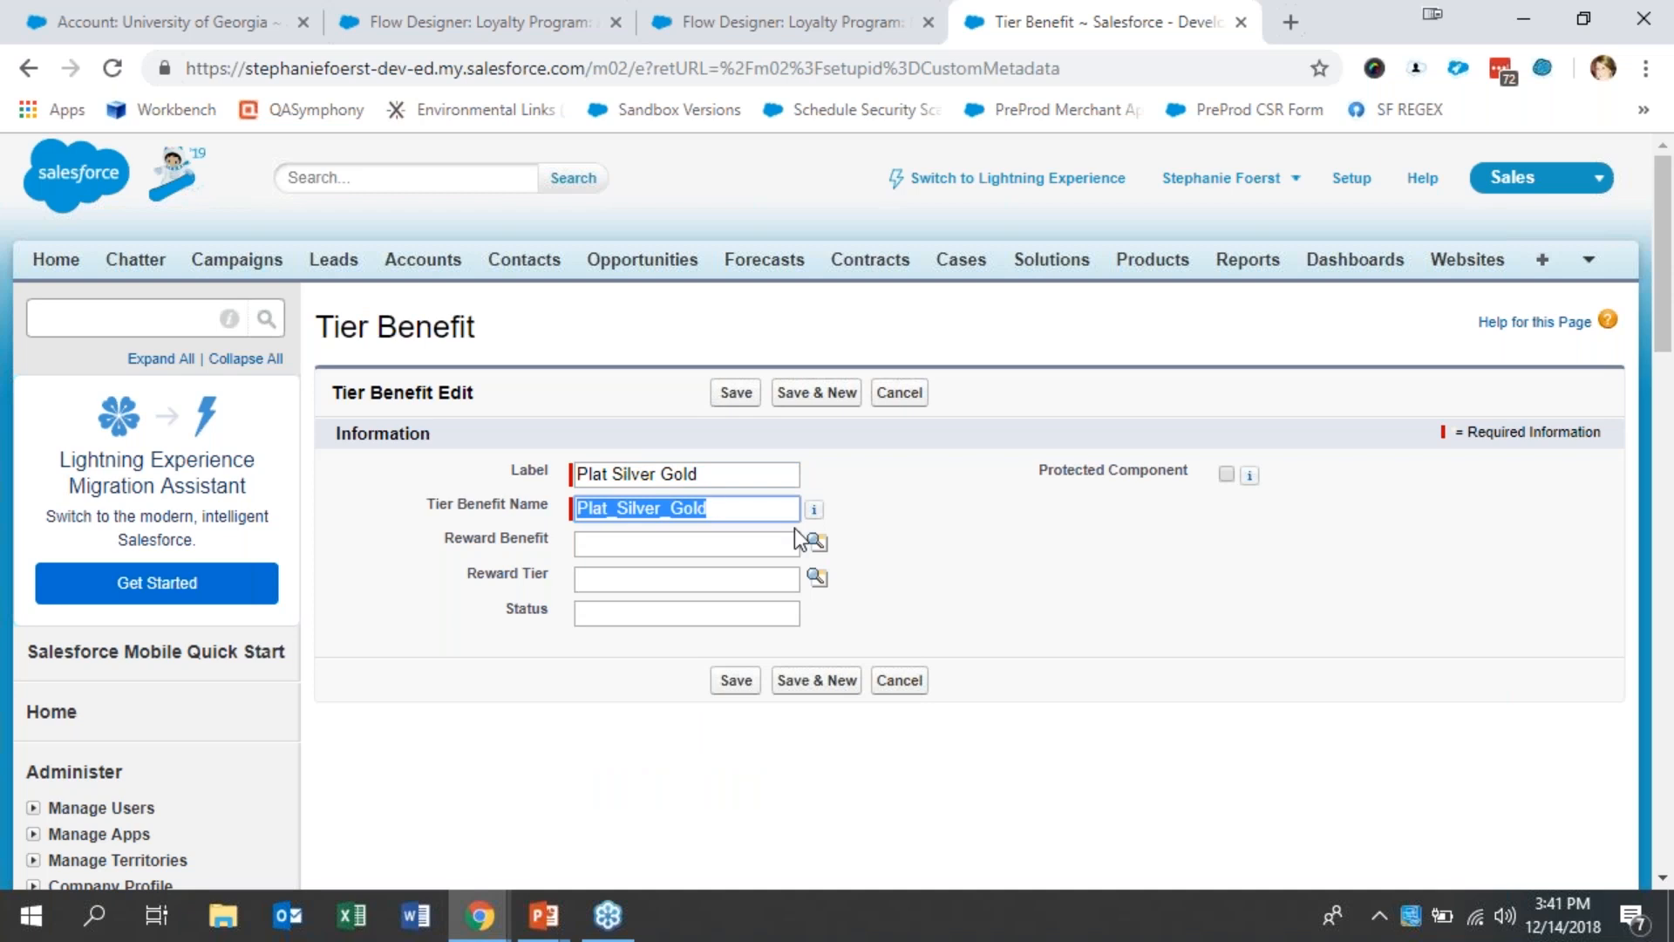
- Set the new record's Reward Benefit to Gold_Astro, Reward Tier to Silver and Status to No, and save it
left_click(817, 542)
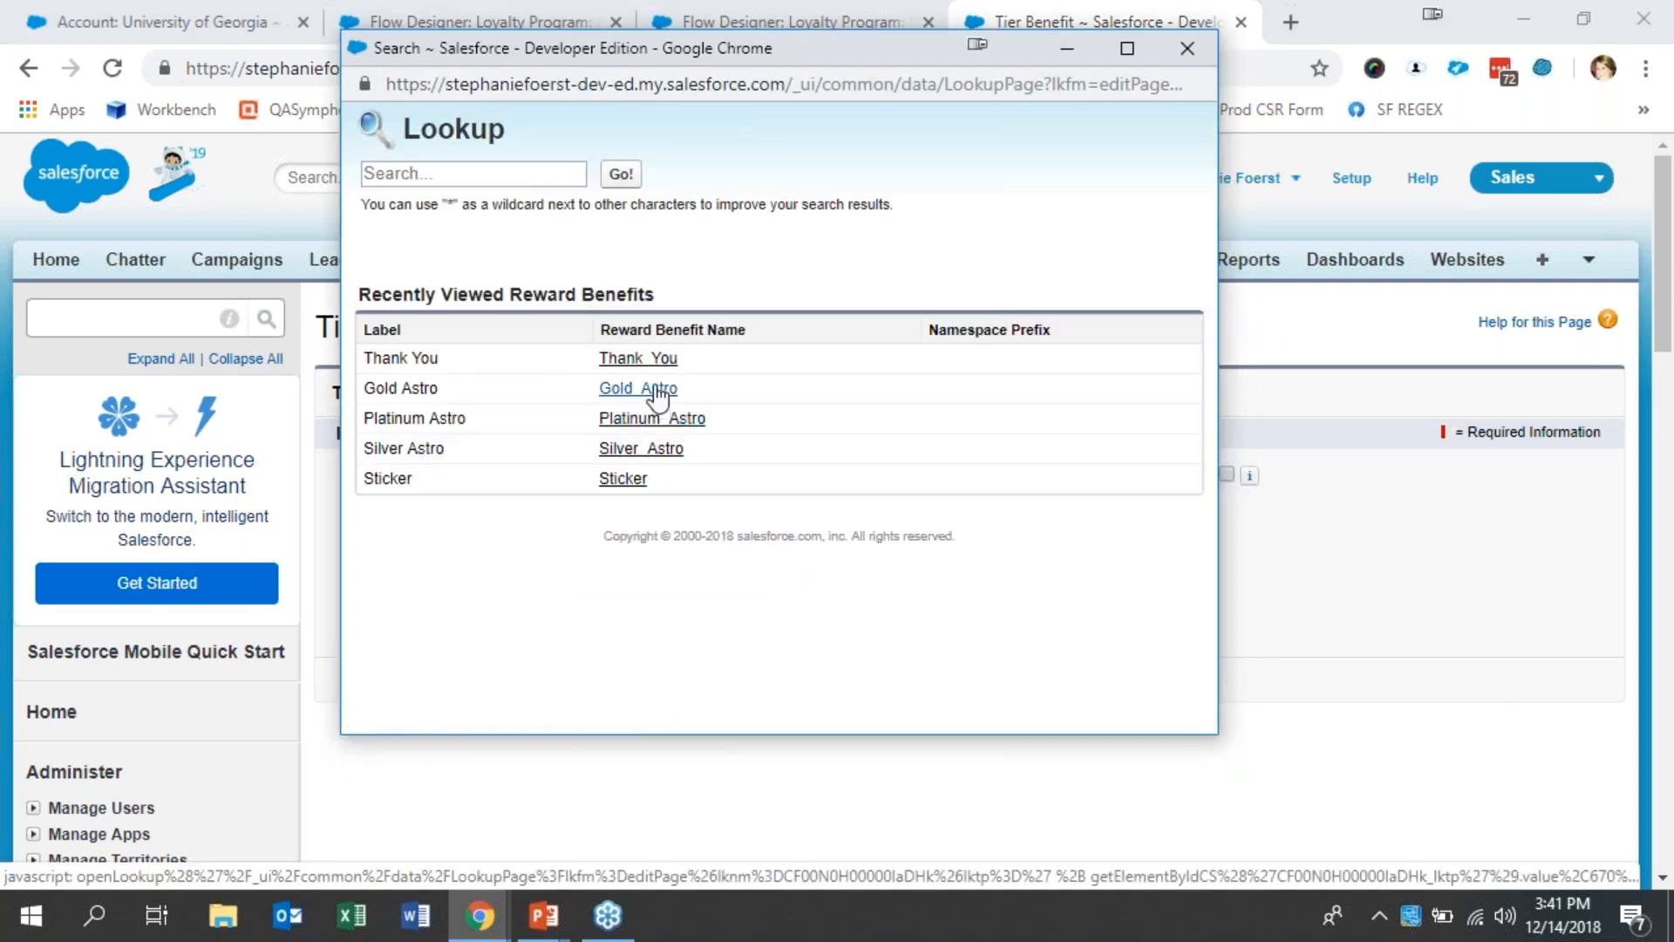
left_click(654, 390)
left_click(815, 579)
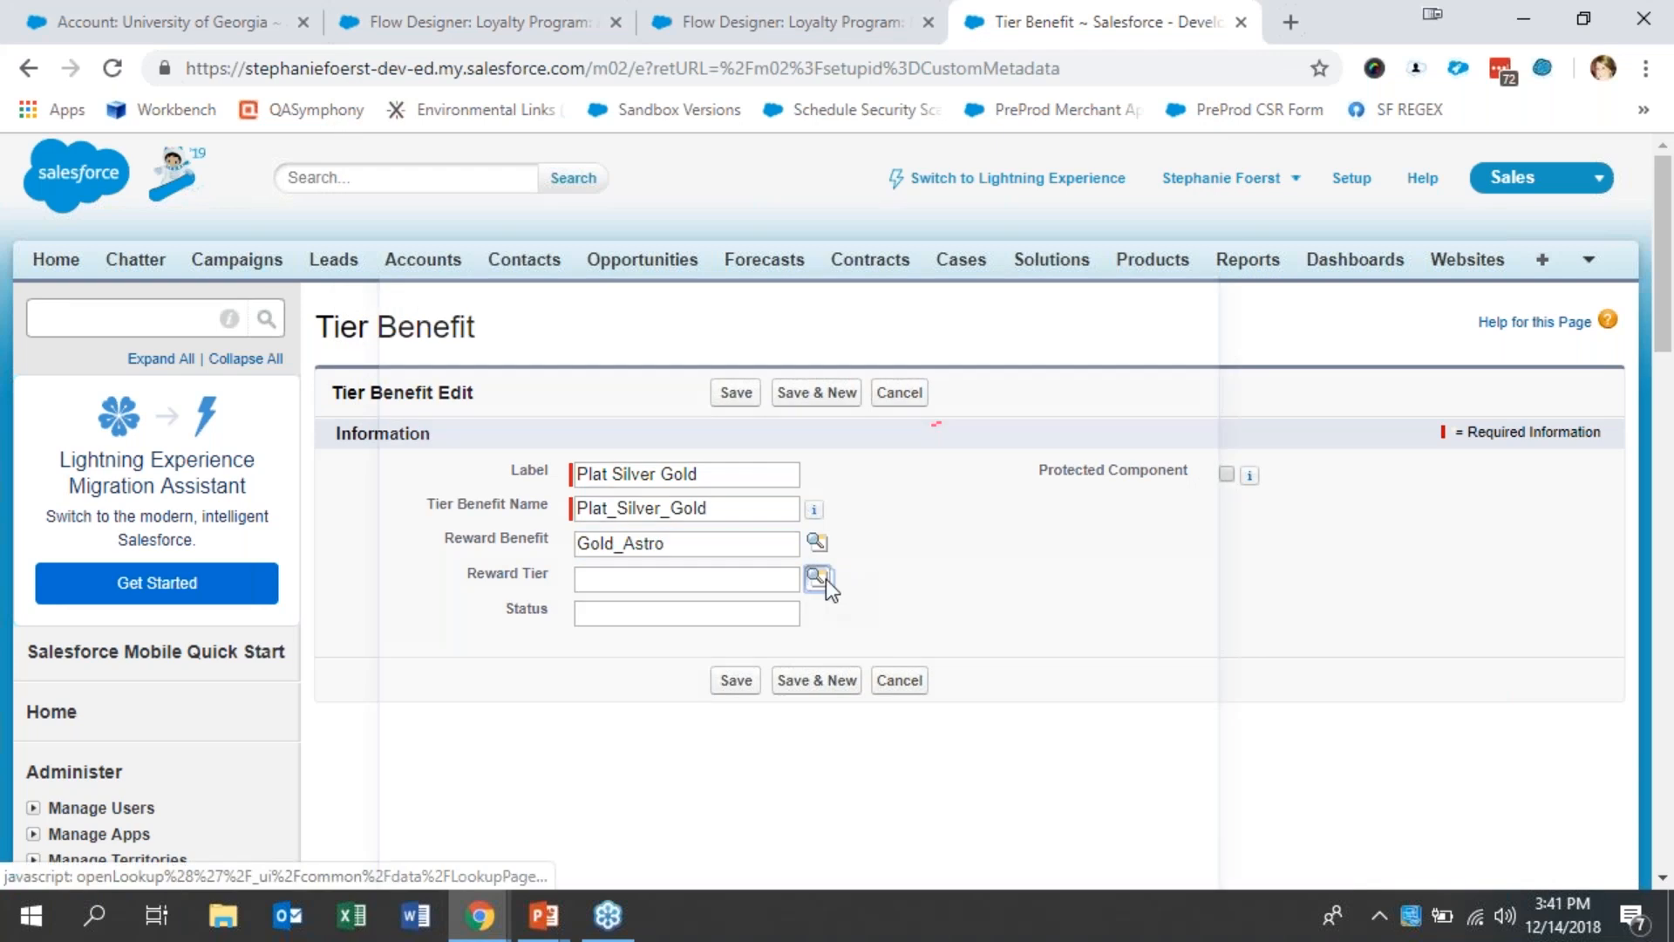
left_click(589, 540)
left_click(689, 614)
type("No")
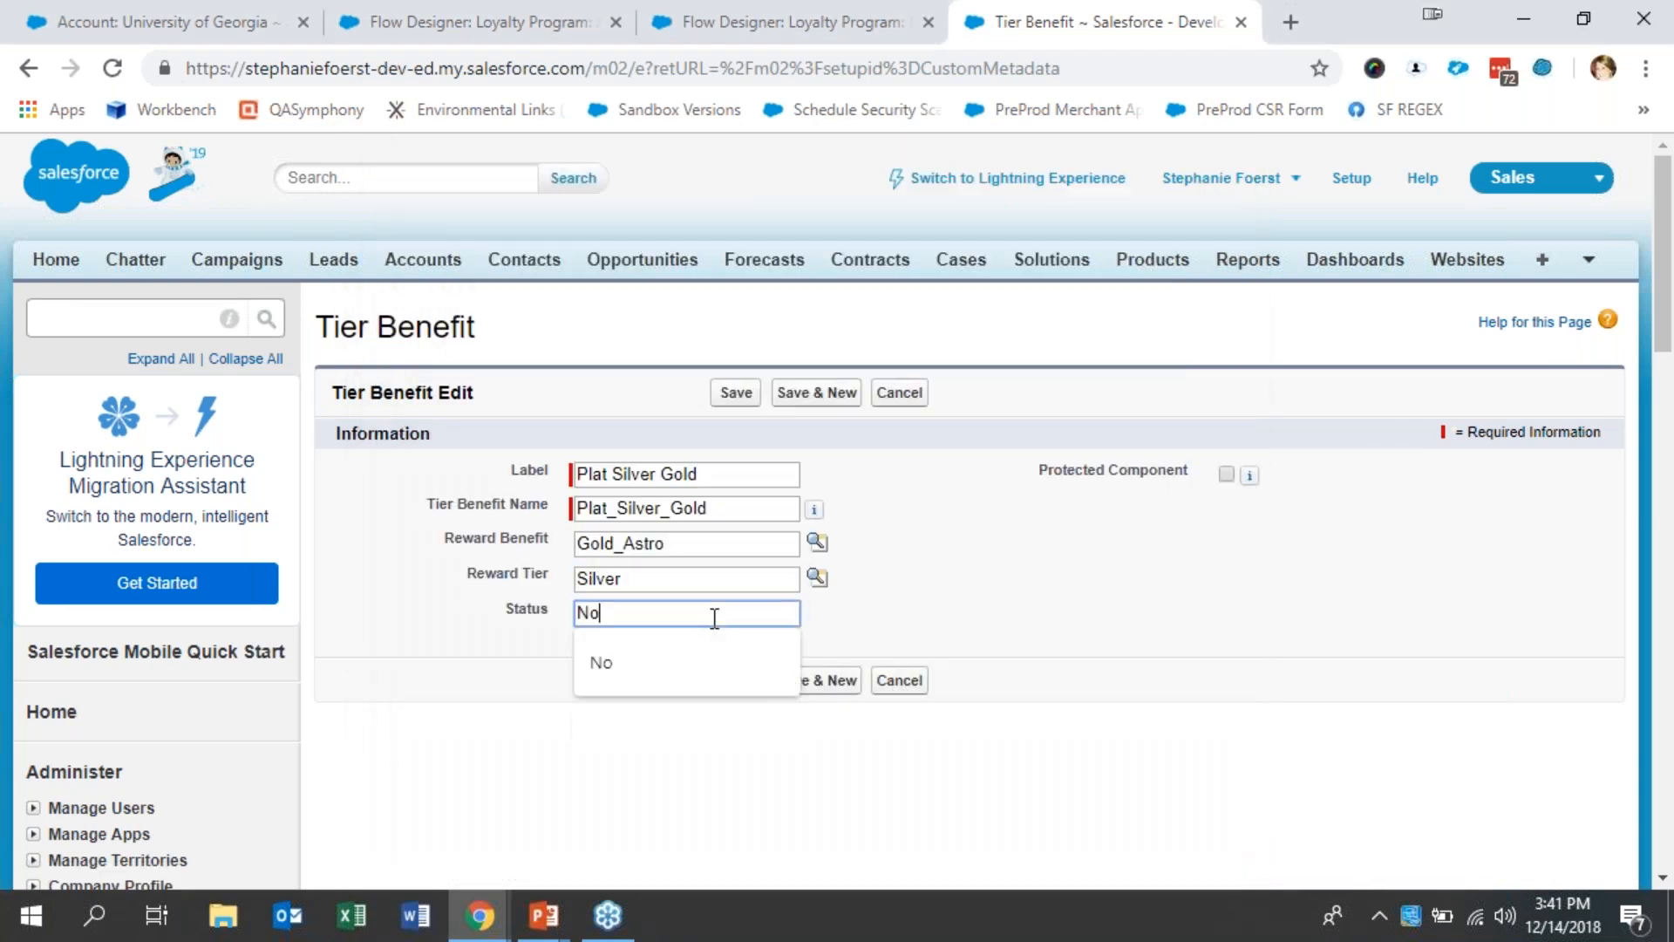
left_click(979, 560)
left_click(742, 404)
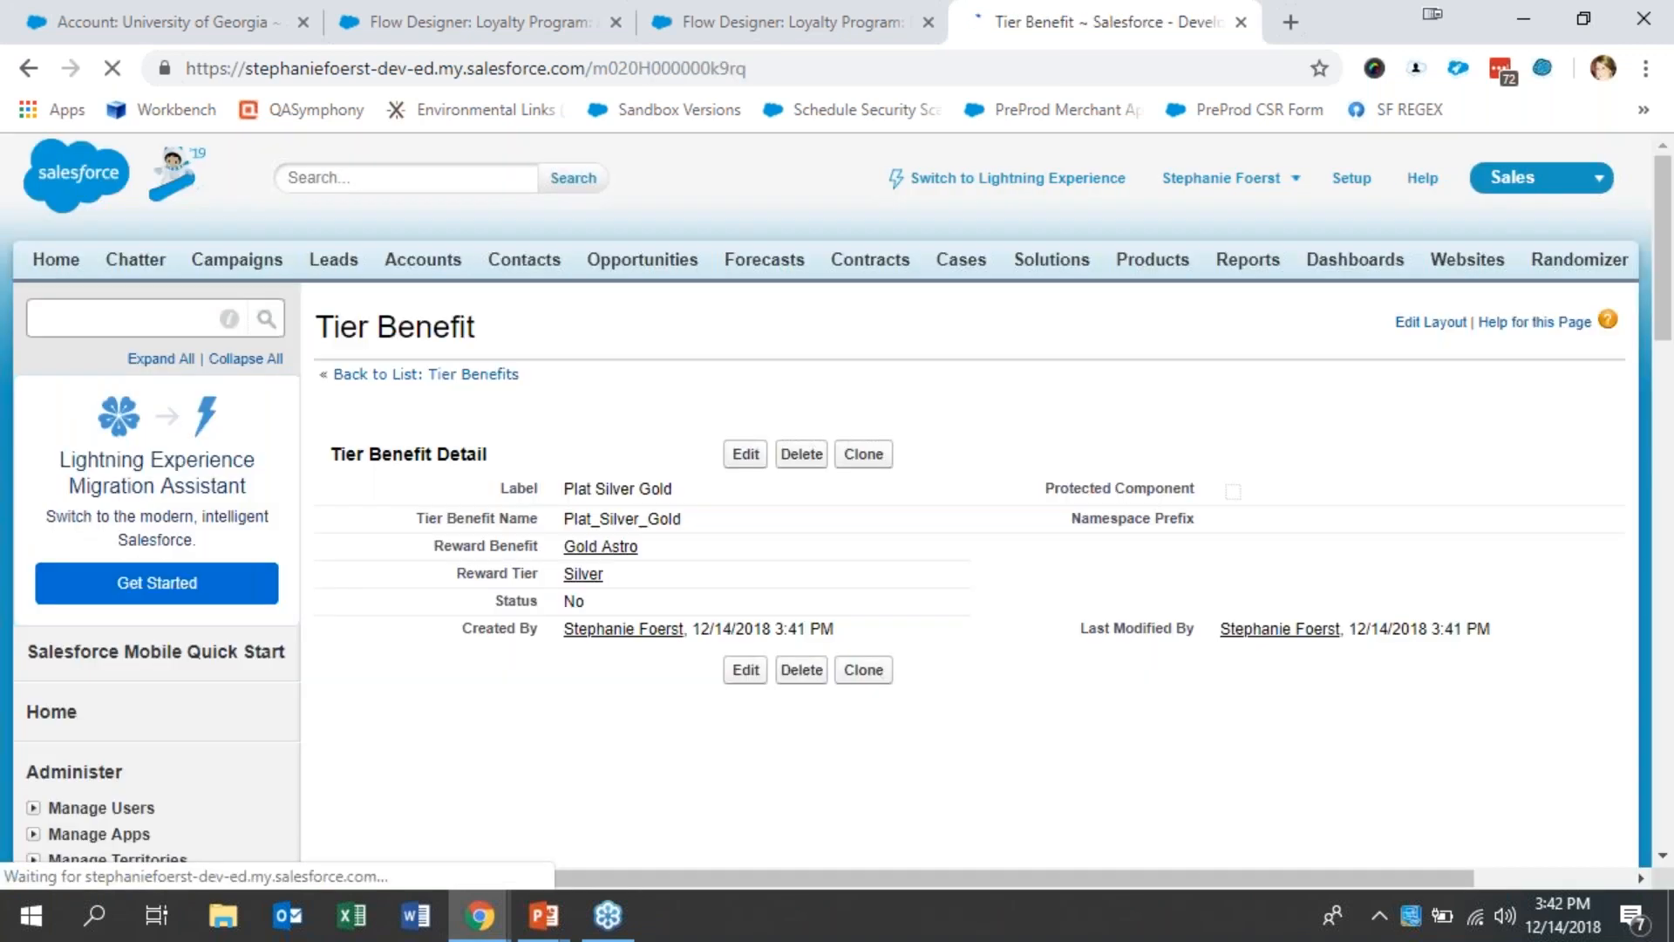
- Search the Setup menu for "out"
left_click(146, 313)
type("out")
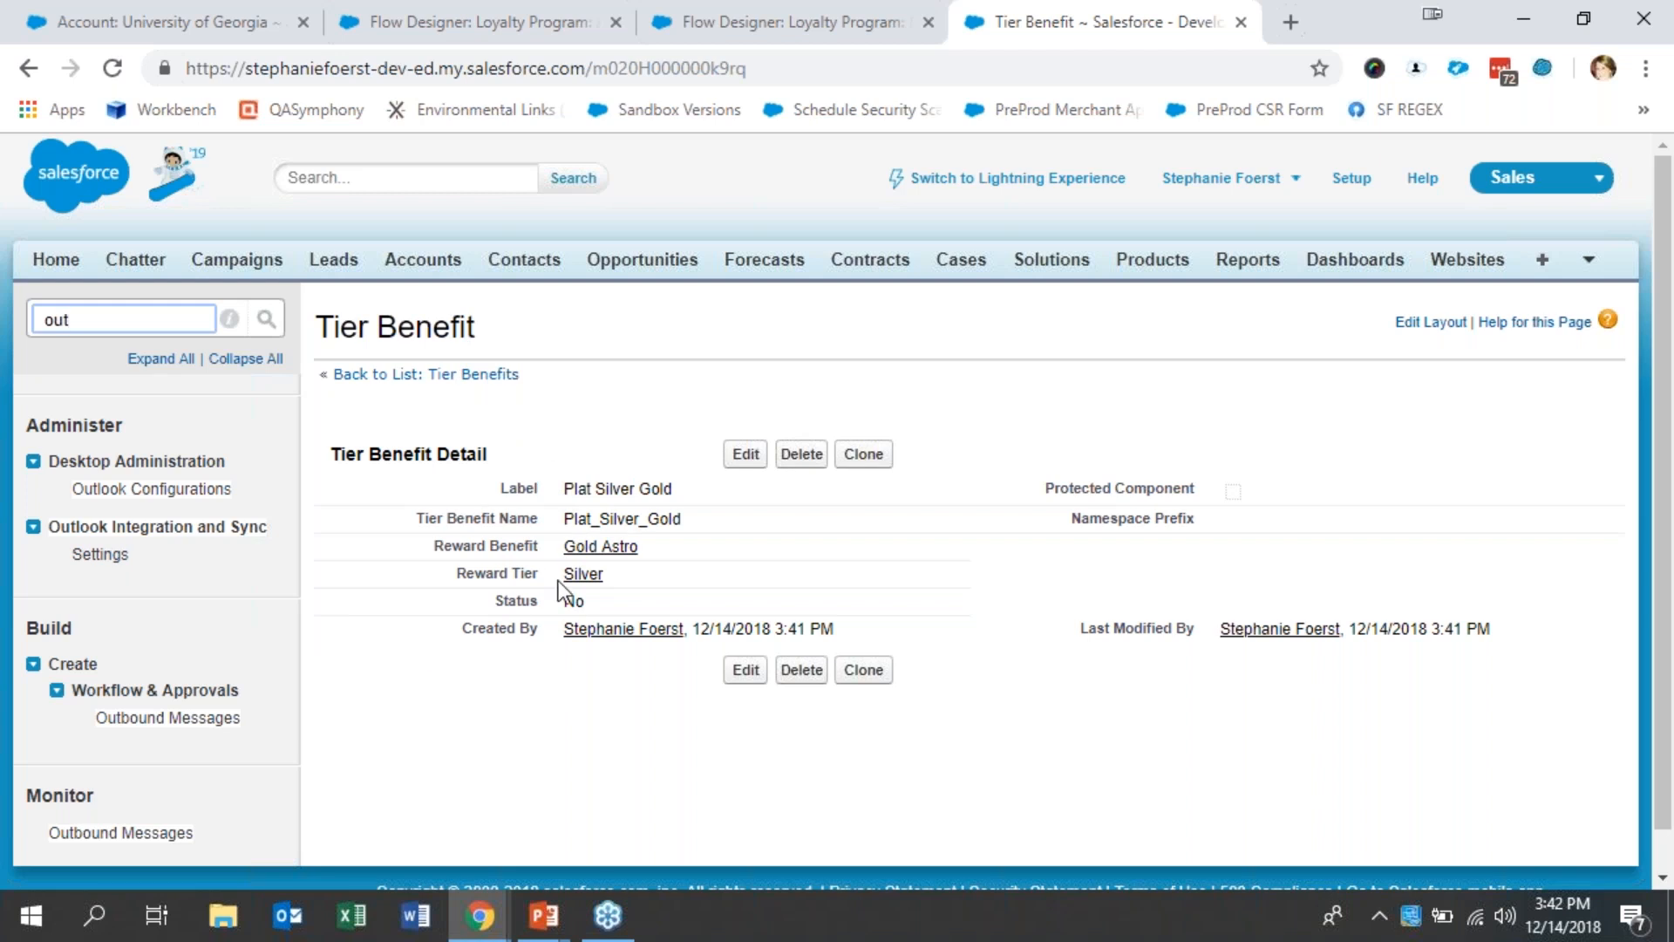
- Return to the Tier Benefits list and switch to the Loyalty Program: Manually Create flow
left_click(464, 376)
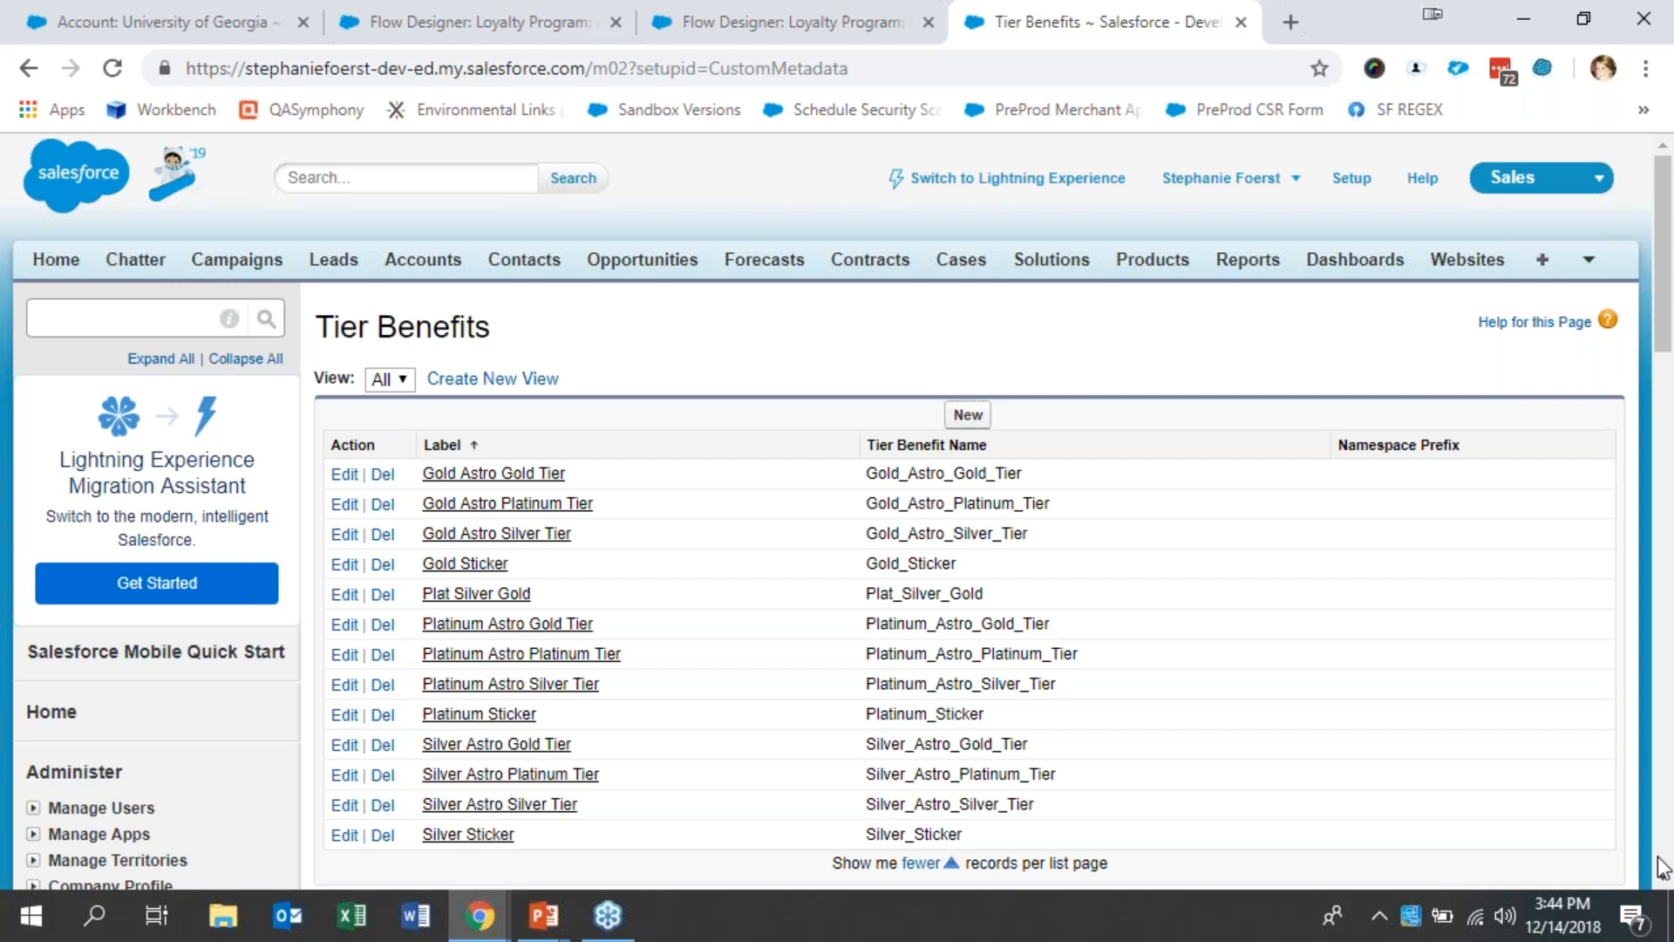
left_click(758, 21)
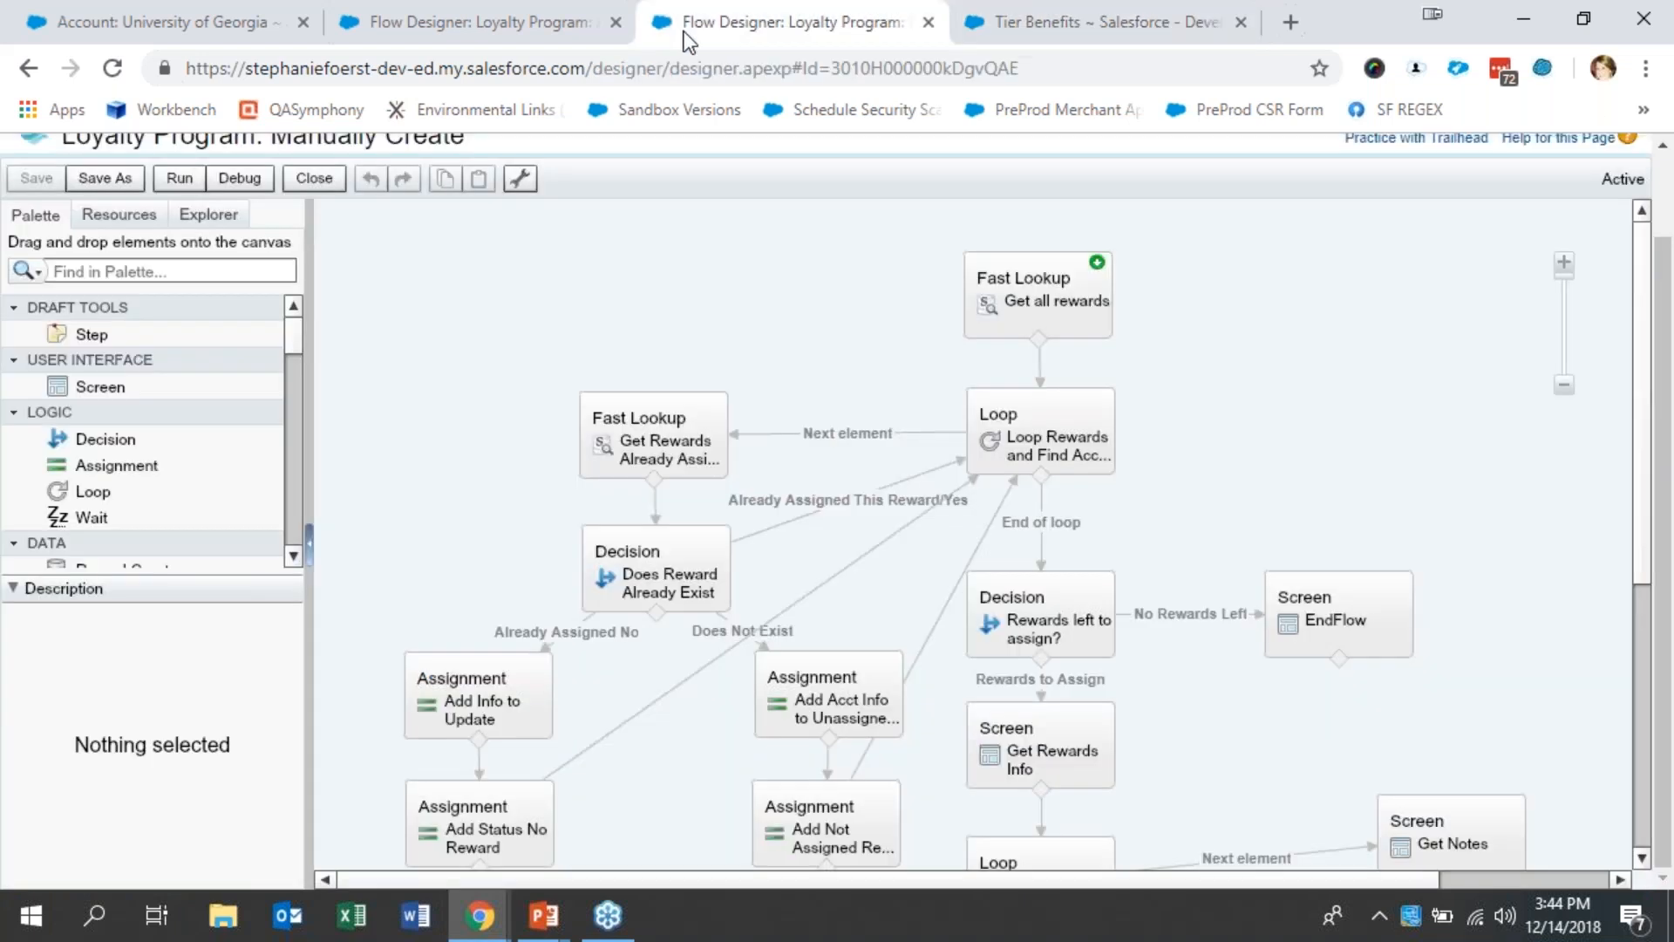